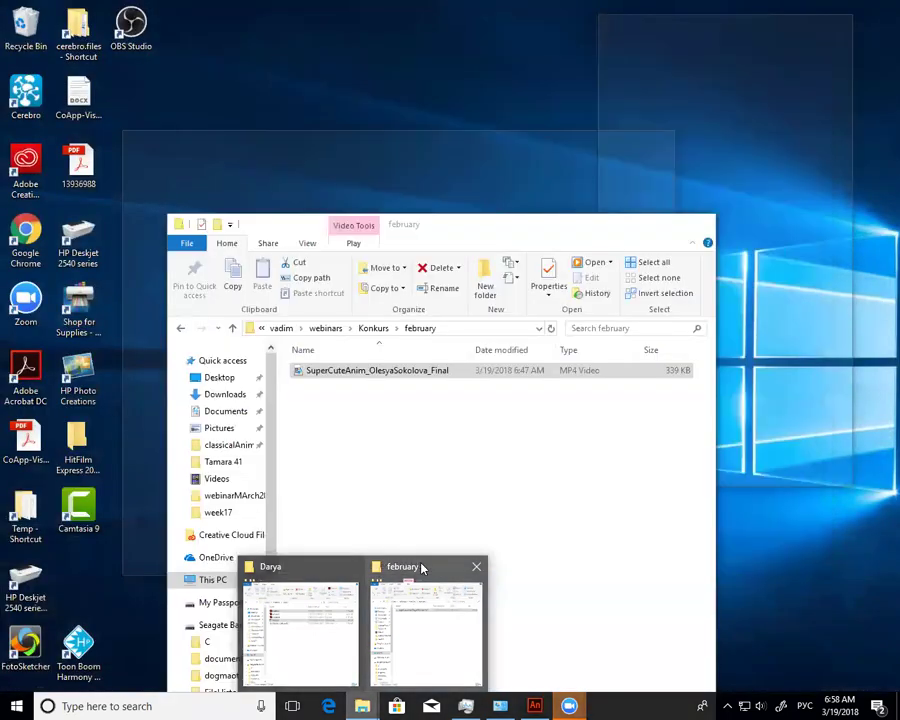
Import the SuperCuteAnim MP4 from the february folder into the empty document as H.264 video embedded in the timeline, without audio
click(420, 568)
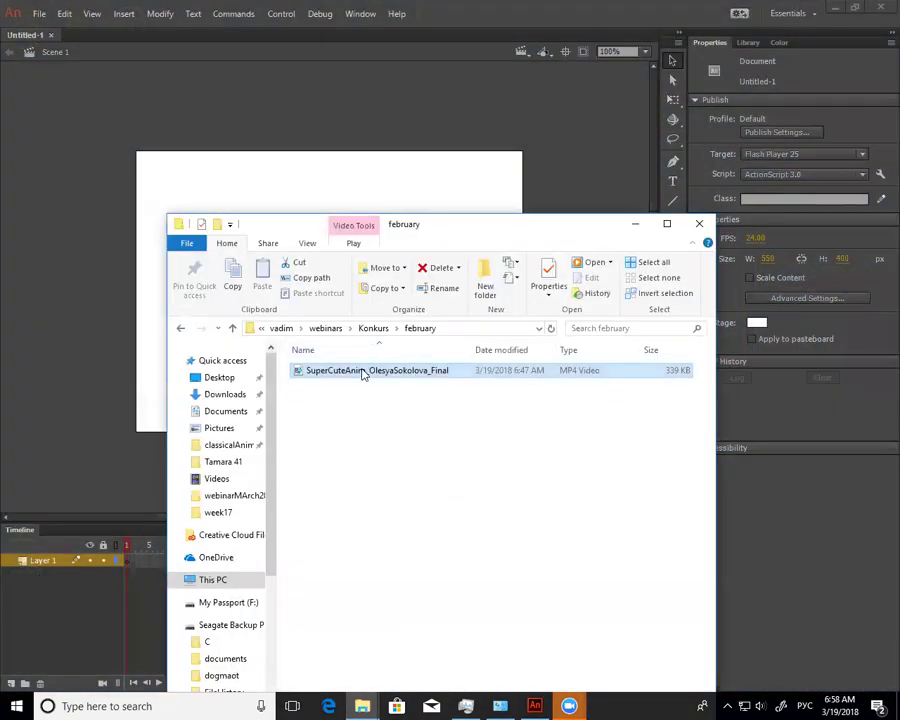
drag(364, 372, 394, 195)
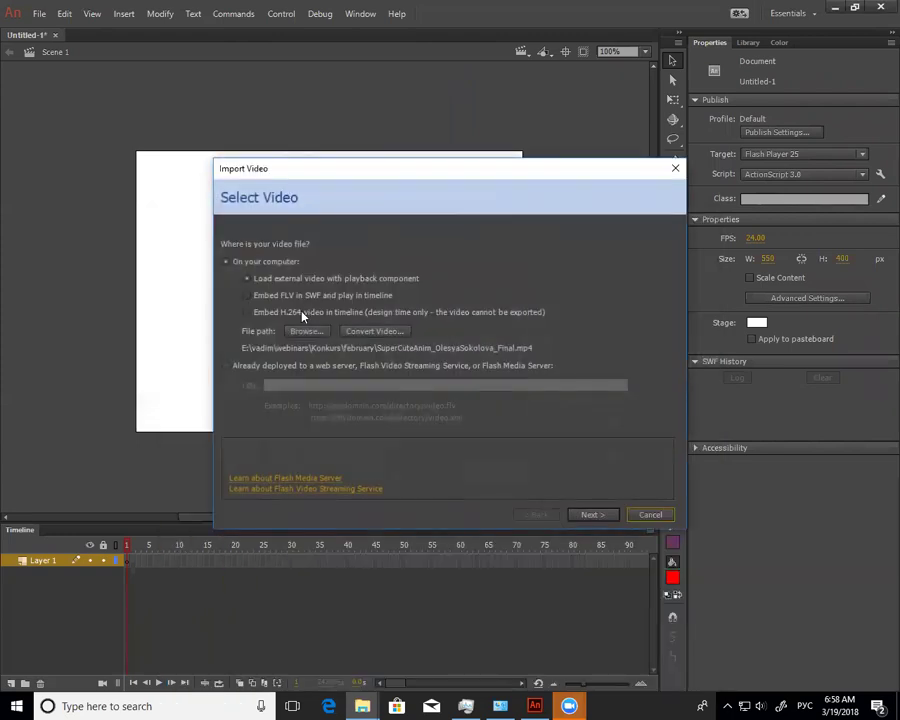
click(303, 316)
click(599, 516)
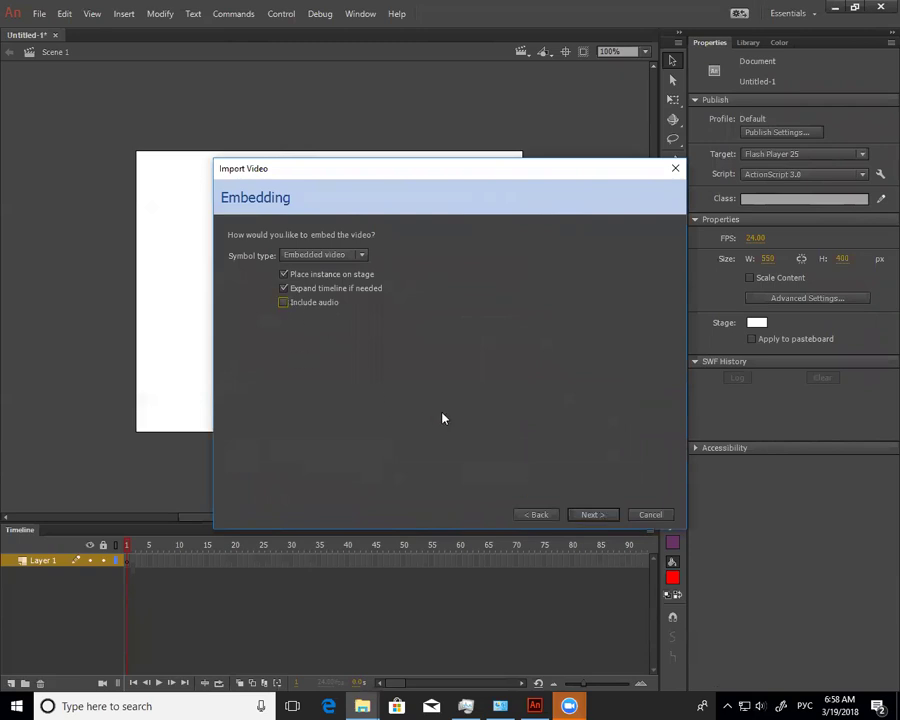
click(589, 515)
click(590, 515)
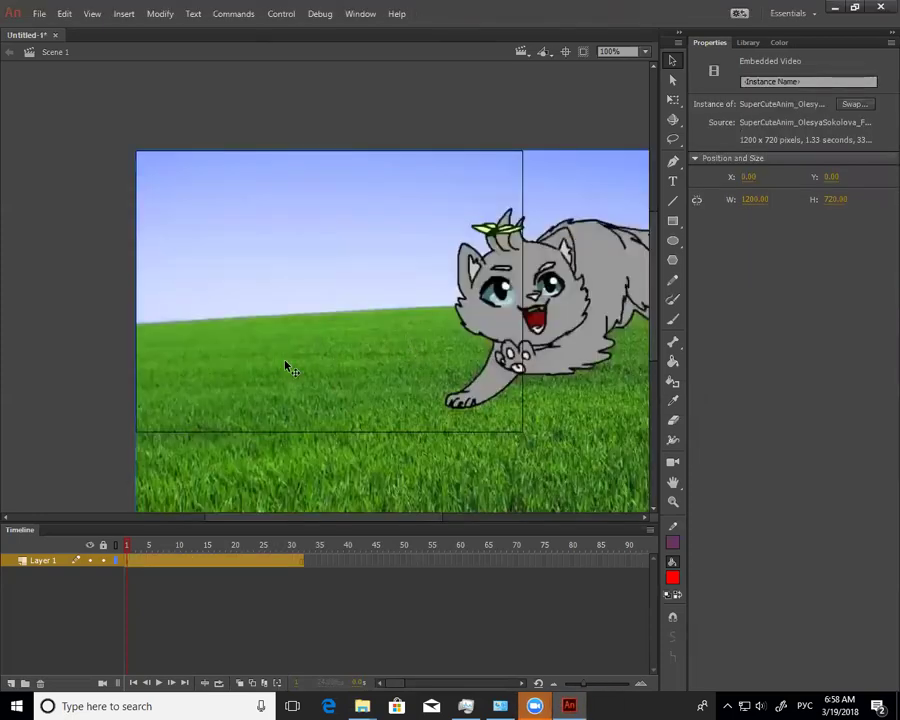
Scale the embedded cat video down with Free Transform so that it just covers the stage, and deselect it
key(q)
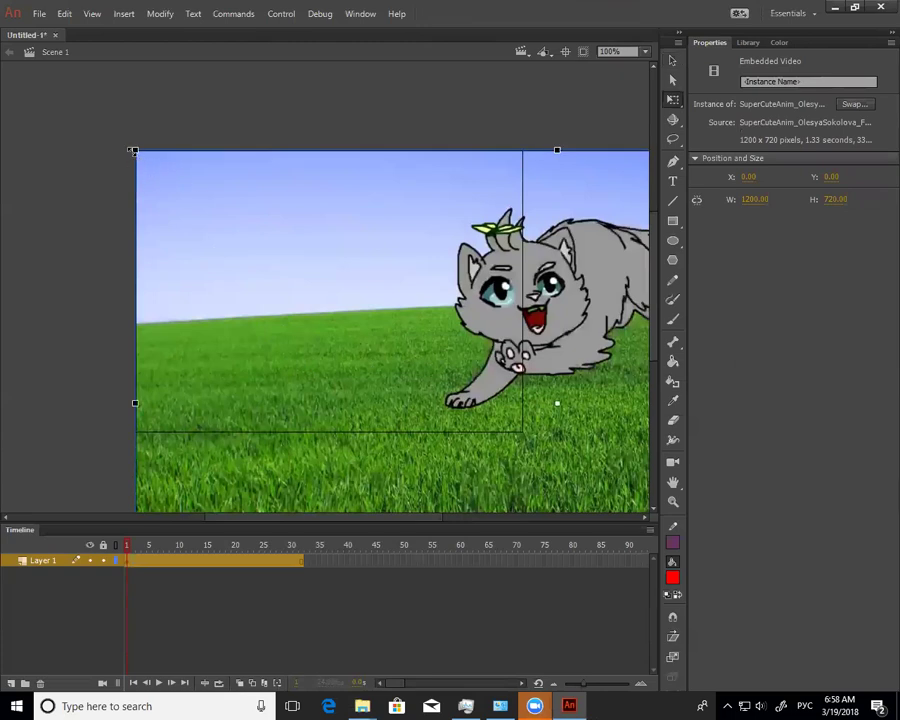
drag(136, 151, 316, 266)
drag(609, 387, 408, 276)
drag(579, 154, 586, 149)
click(529, 126)
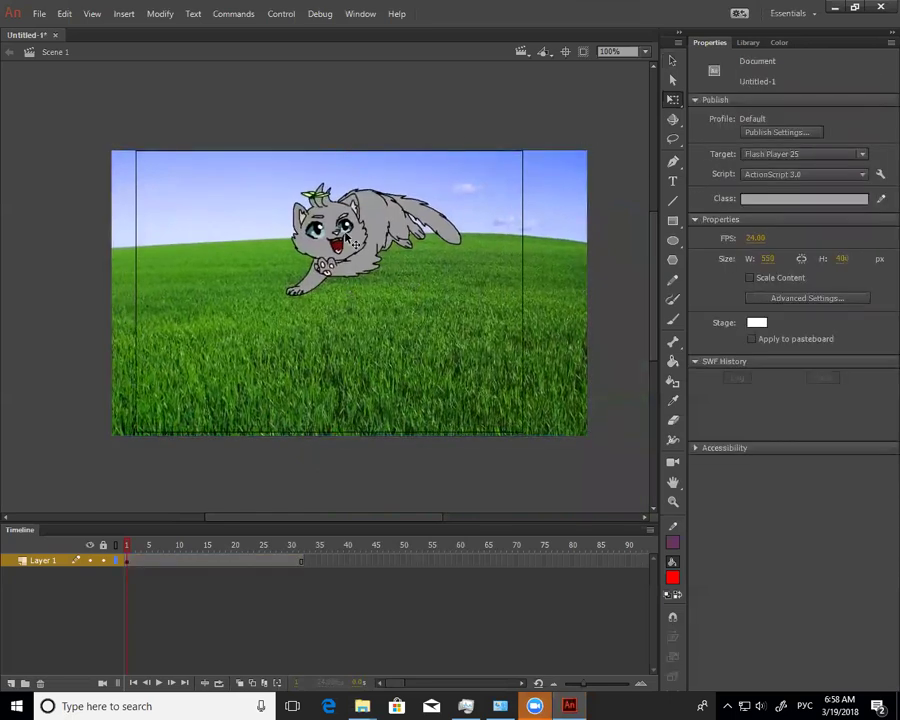
Examine the cat drawing up close on frame 1 and play the imported animation through a few times
key(z)
click(319, 239)
click(390, 290)
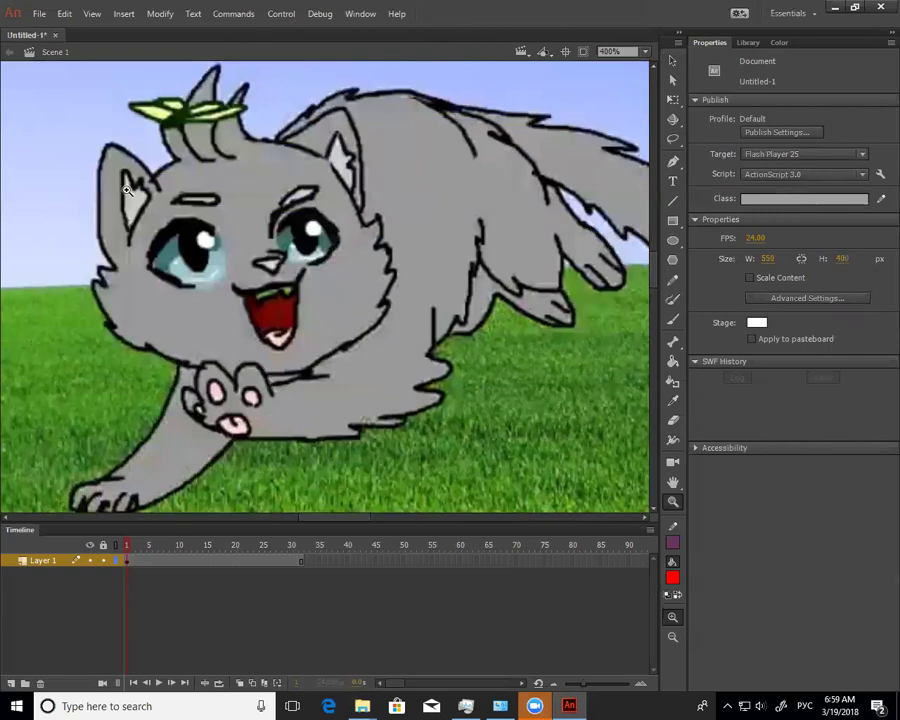
alt+click(209, 272)
alt+click(256, 303)
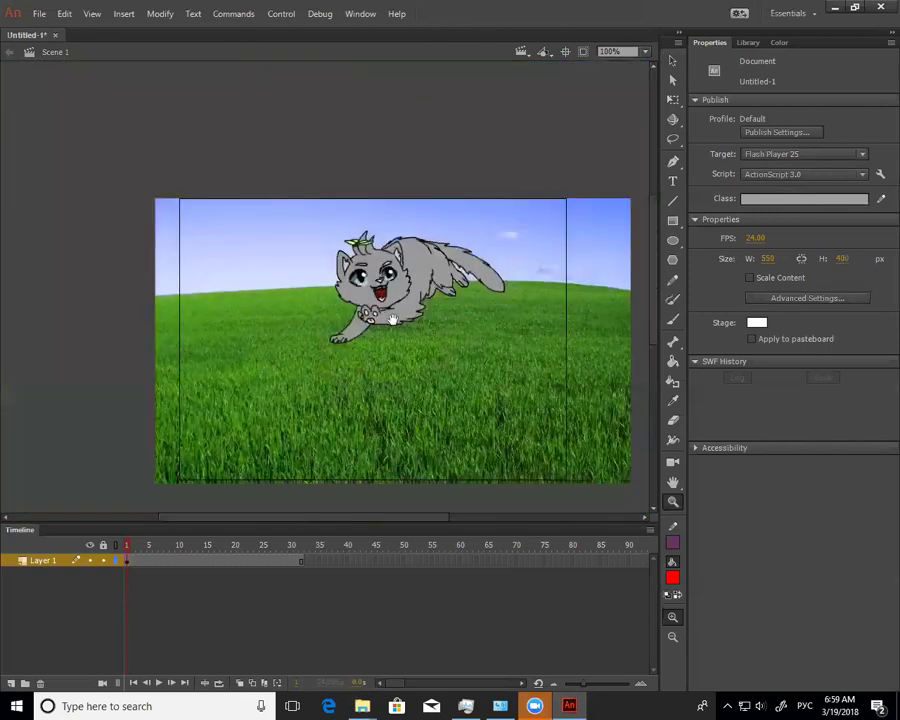
drag(392, 319, 443, 349)
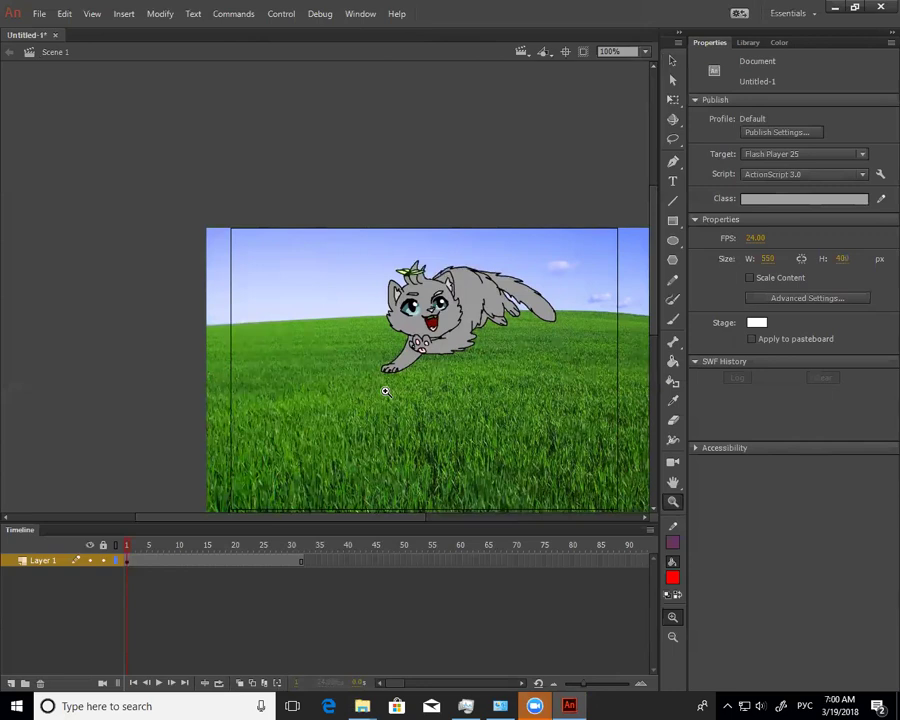
key(Return)
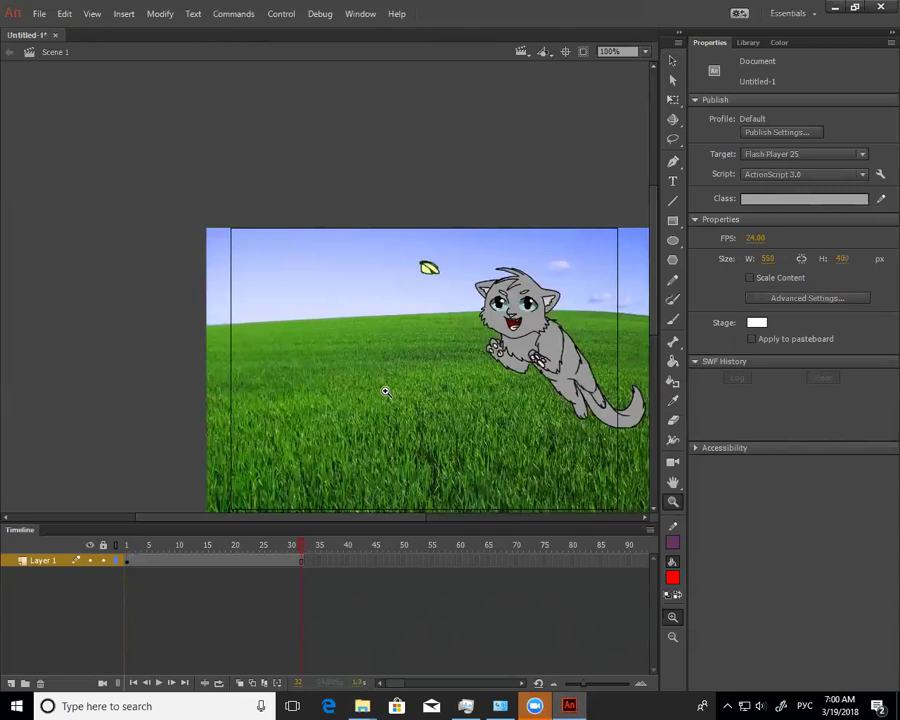
key(Return)
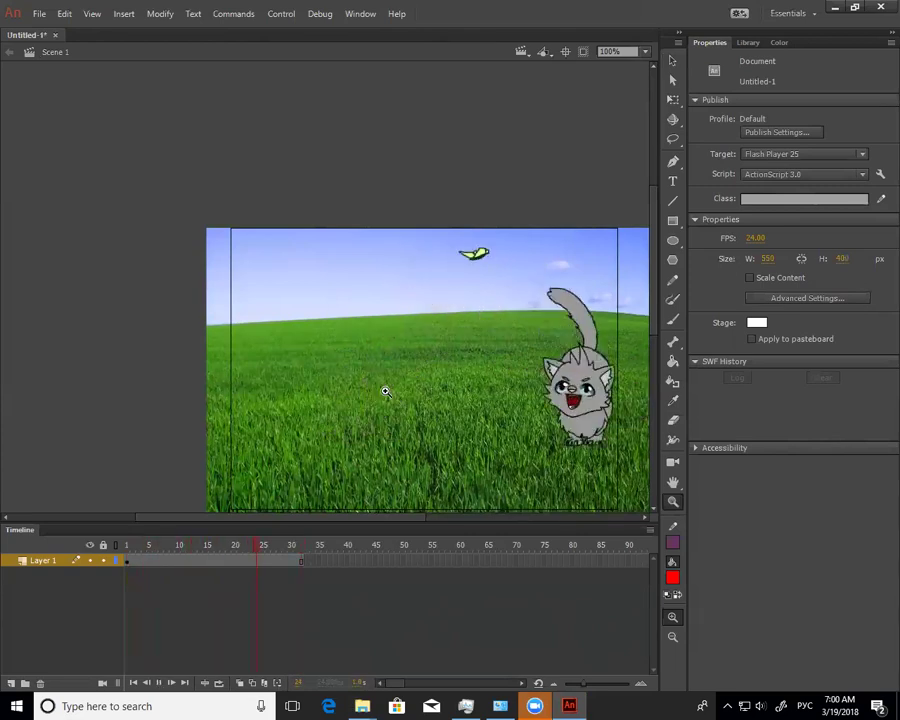
key(Return)
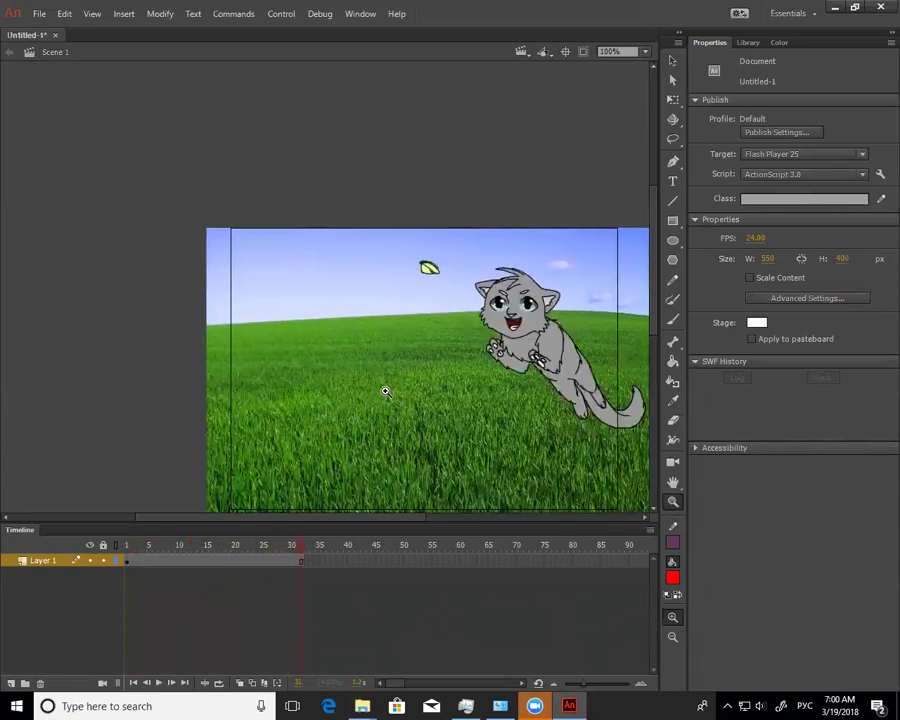
Find the cat's crouch at frame 7, add a new layer above the video and insert a blank keyframe there
drag(536, 425, 436, 409)
click(127, 547)
drag(127, 552, 161, 556)
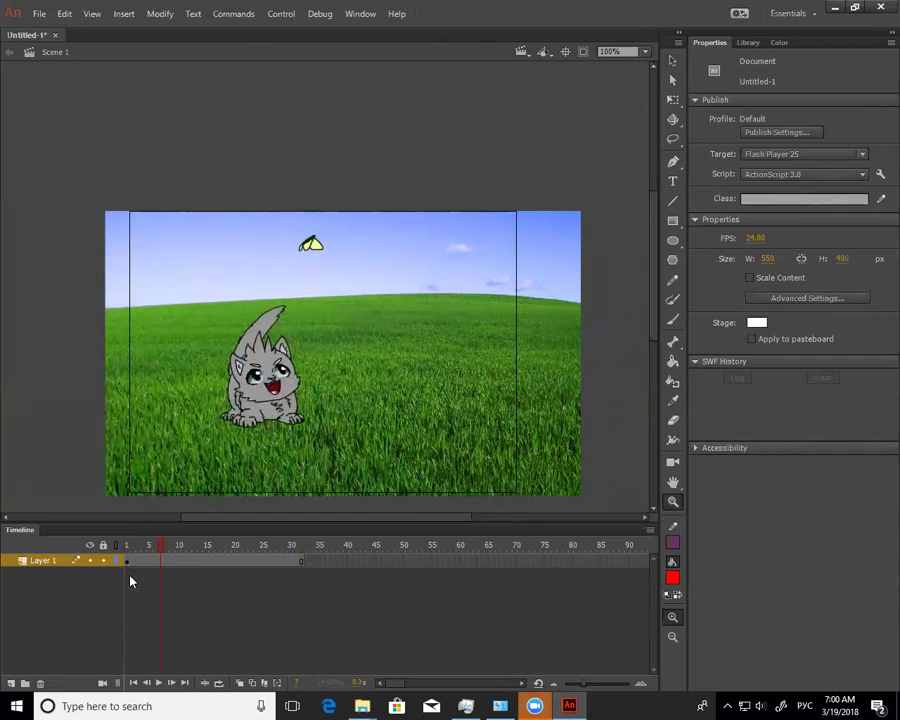
click(10, 683)
click(167, 561)
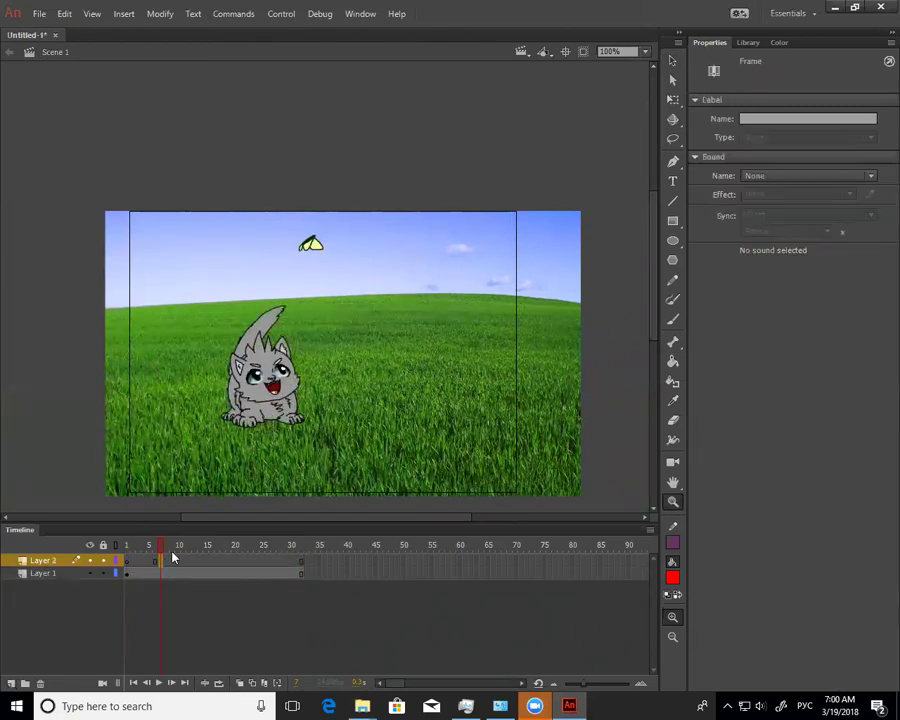
click(126, 558)
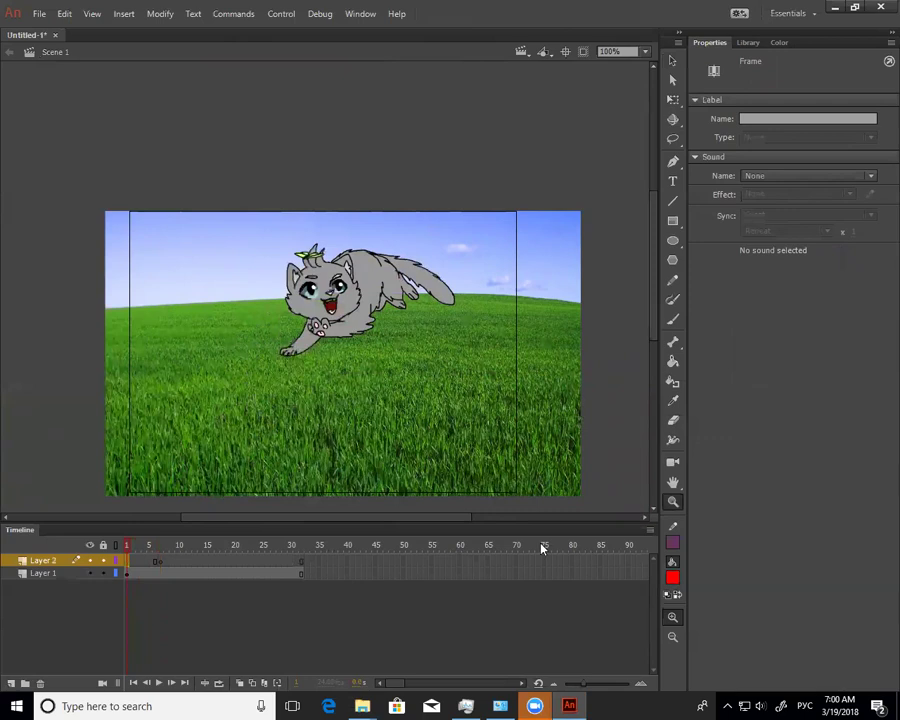
Brush a short red mark between the cat's front paws at frame 7 on the new layer and widen the tool strip
click(158, 567)
key(b)
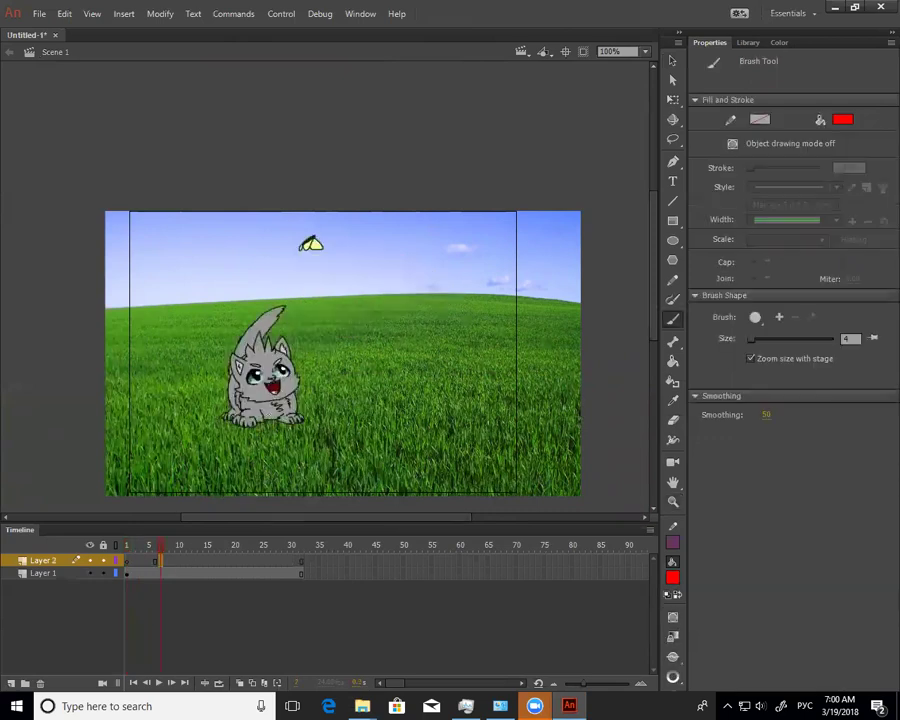
drag(266, 413, 272, 412)
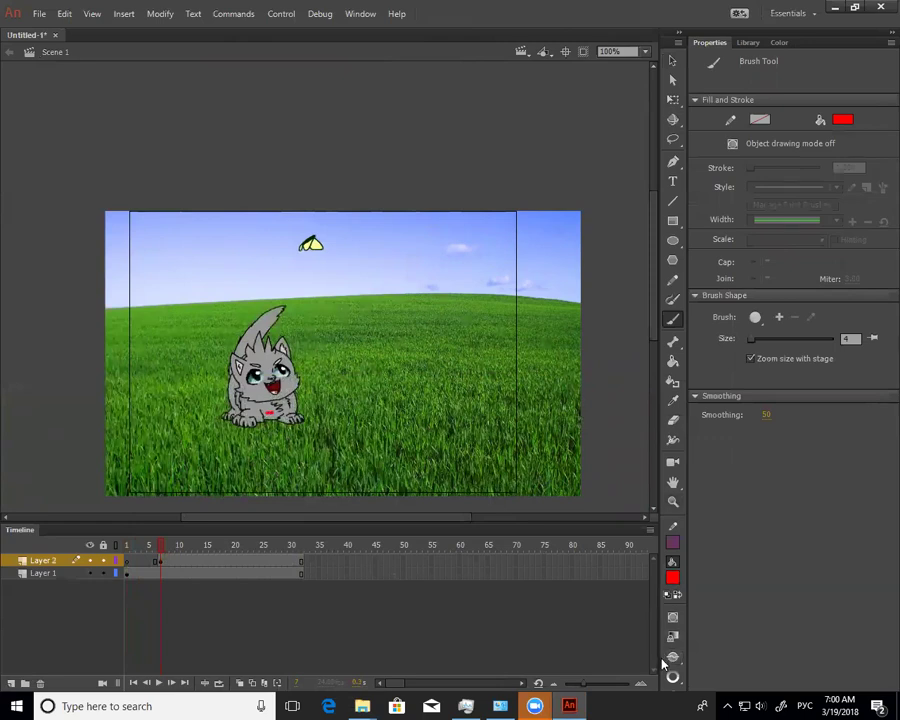
drag(655, 659, 650, 662)
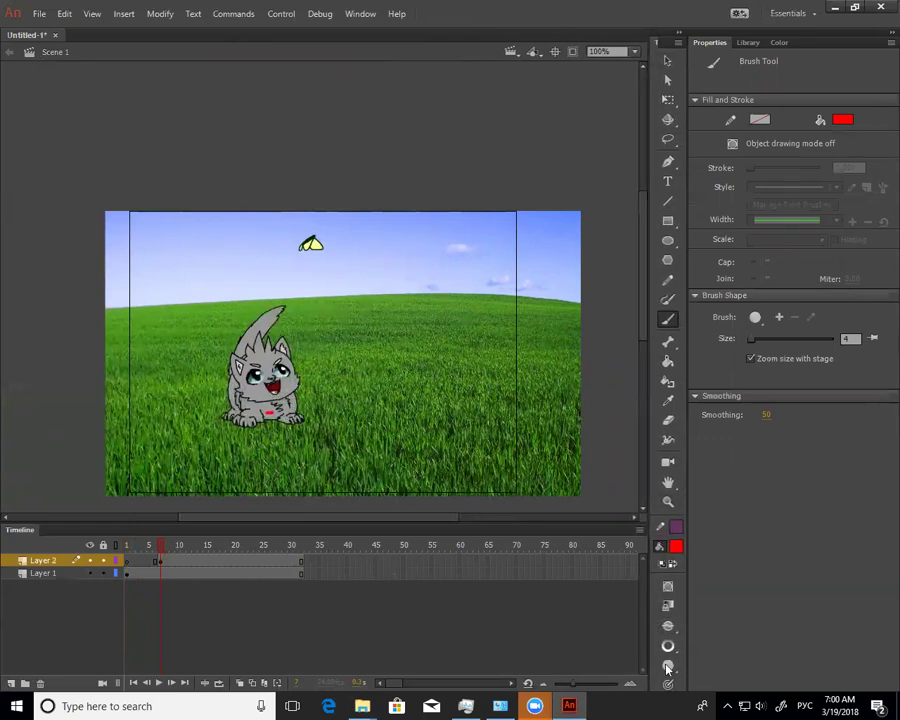
Mark the cat's position at frames 16 and 23, then connect the marks with a red jump arc and tick its peak
click(178, 549)
drag(190, 556, 212, 557)
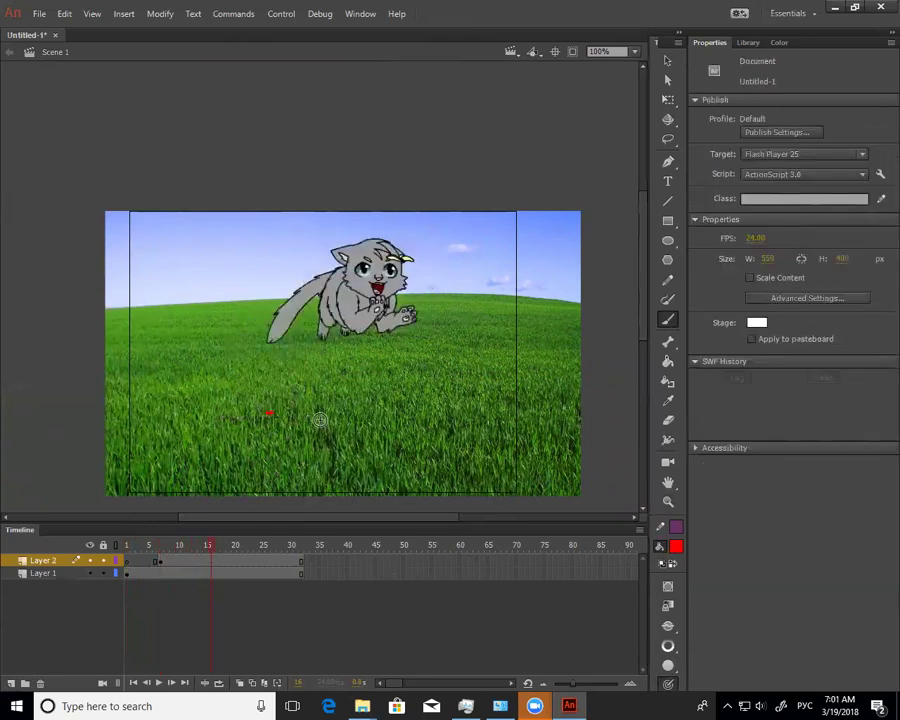
click(358, 308)
drag(213, 556, 251, 556)
click(484, 426)
mouse_move(268, 417)
mouse_down()
mouse_move(287, 361)
mouse_move(341, 310)
mouse_move(368, 308)
mouse_move(433, 330)
mouse_move(481, 425)
mouse_up()
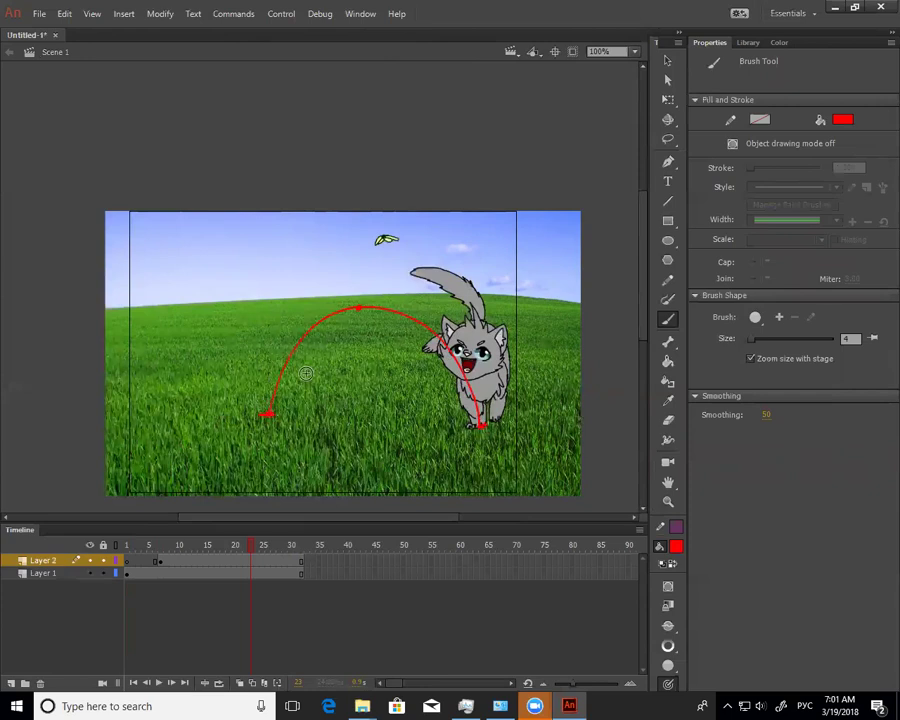
drag(358, 298, 358, 318)
Check the jump's frames against the arc, then label its right end A, its peak B and its left end C
mouse_move(253, 551)
mouse_down()
mouse_move(172, 560)
mouse_move(257, 546)
mouse_move(262, 552)
mouse_move(235, 552)
mouse_move(267, 556)
mouse_move(235, 560)
mouse_move(312, 561)
mouse_up()
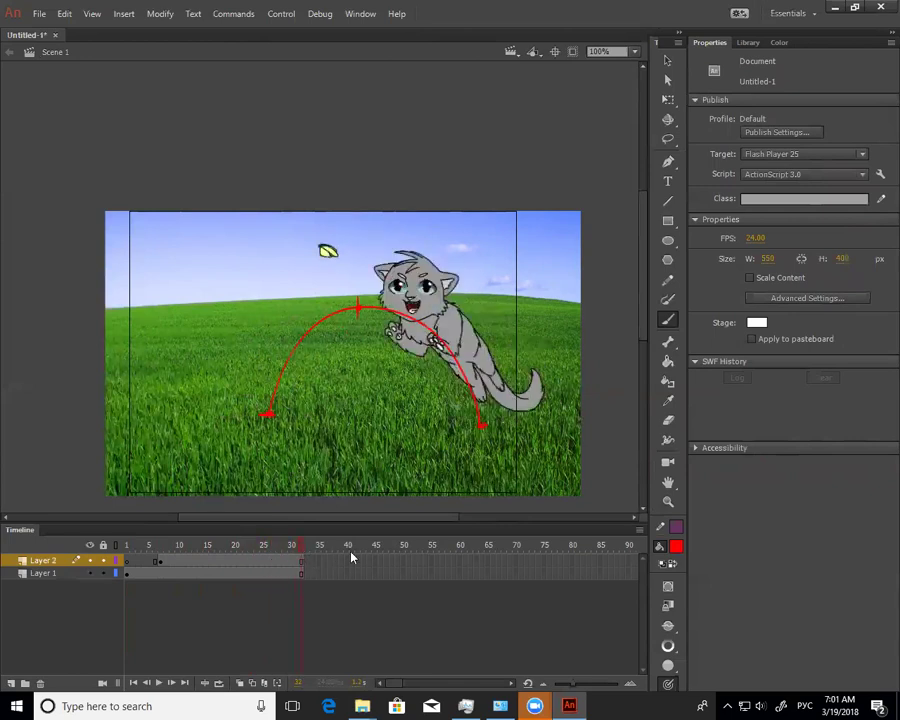
click(128, 550)
drag(133, 553, 173, 558)
mouse_move(167, 561)
mouse_down()
mouse_move(151, 566)
mouse_move(173, 562)
mouse_move(155, 565)
mouse_move(166, 558)
mouse_up()
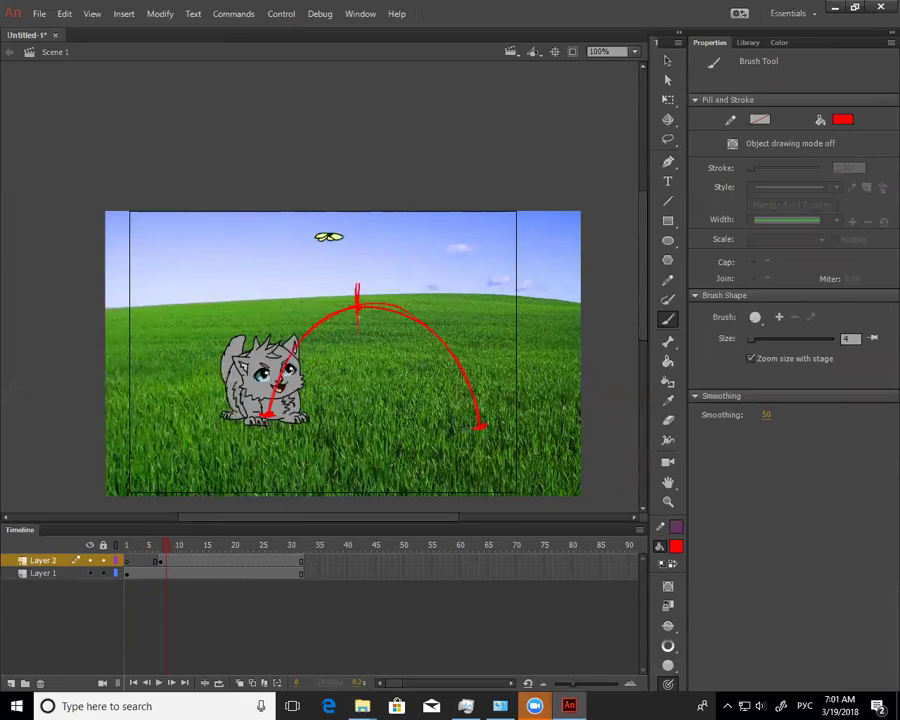
drag(374, 276, 362, 280)
mouse_move(254, 414)
mouse_down()
mouse_move(241, 419)
mouse_move(252, 428)
mouse_up()
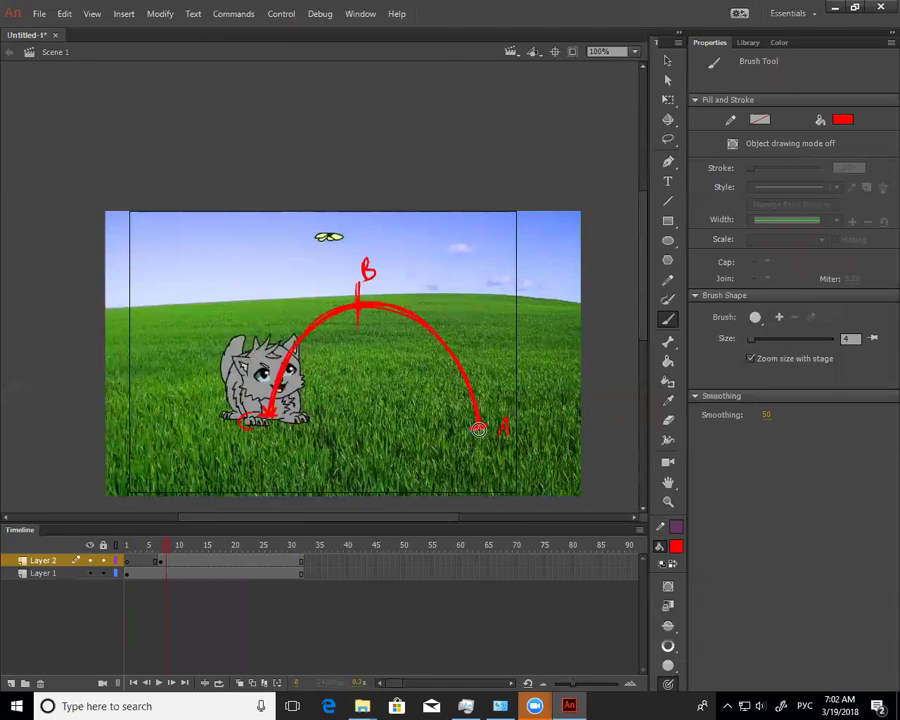
Delete the old end labels and relabel the arc with A at its left end and C at its right end
drag(130, 550, 263, 541)
drag(508, 433, 239, 430)
key(ctrl+z)
click(247, 434)
shift+click(247, 430)
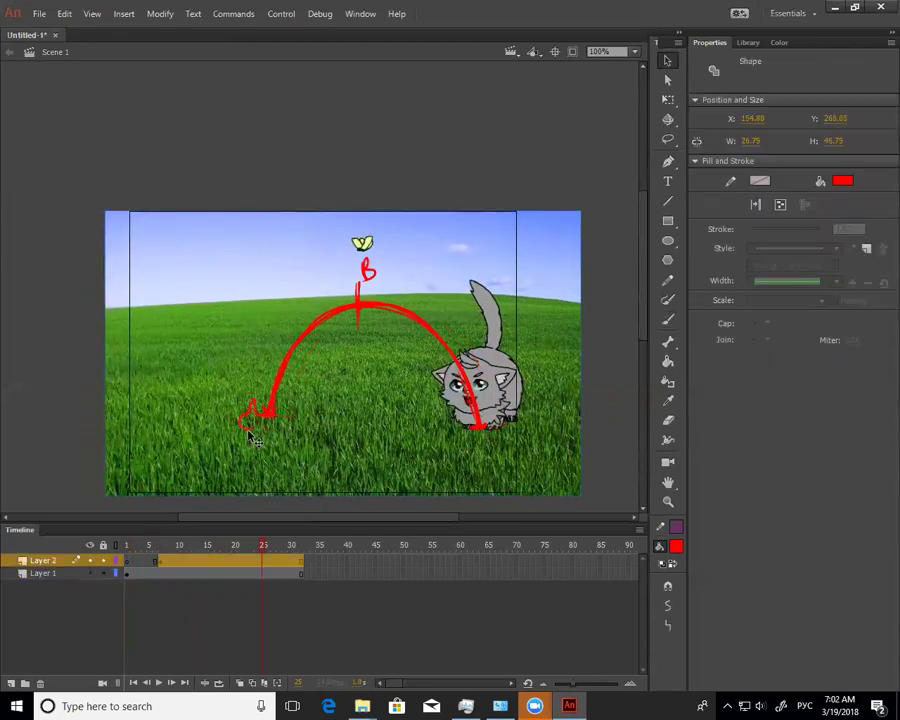
key(Delete)
key(b)
drag(249, 415, 257, 420)
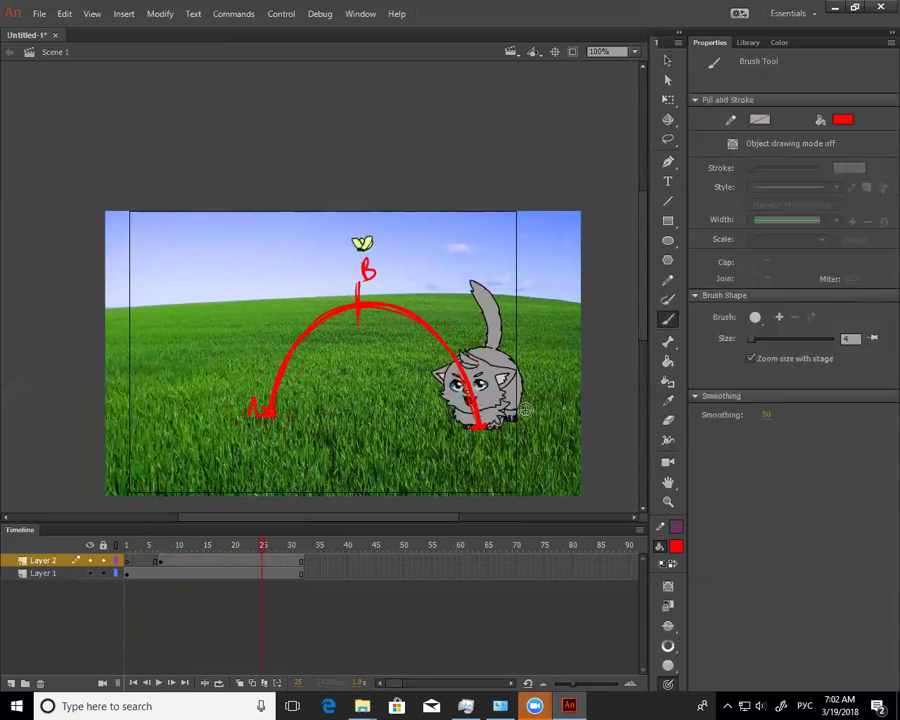
Brush small spacing ticks across the arc on both sides of B, following the cat's positions in successive frames
drag(172, 550, 213, 553)
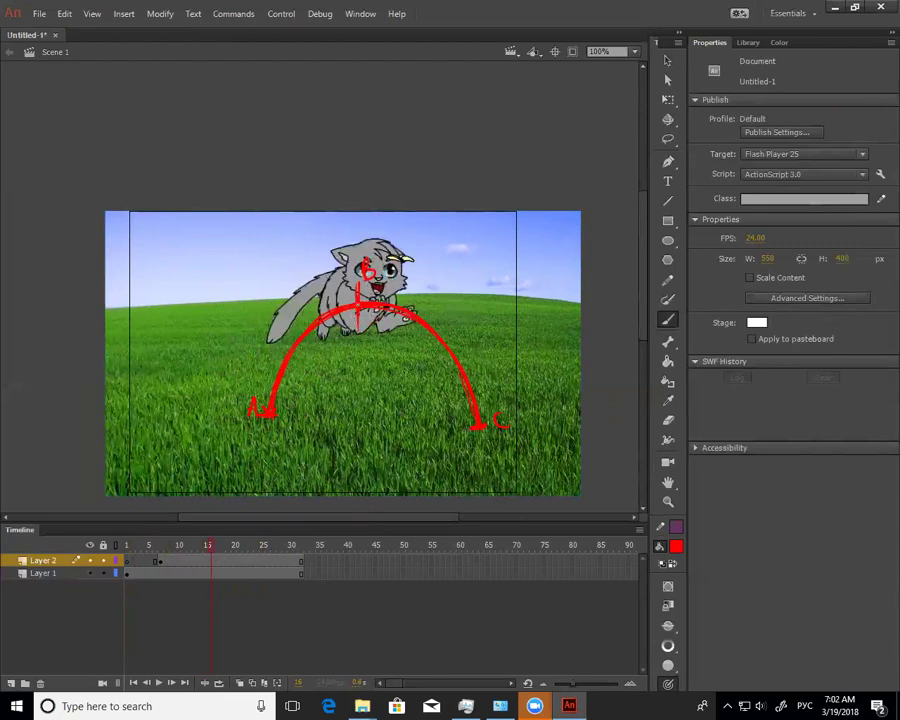
click(352, 303)
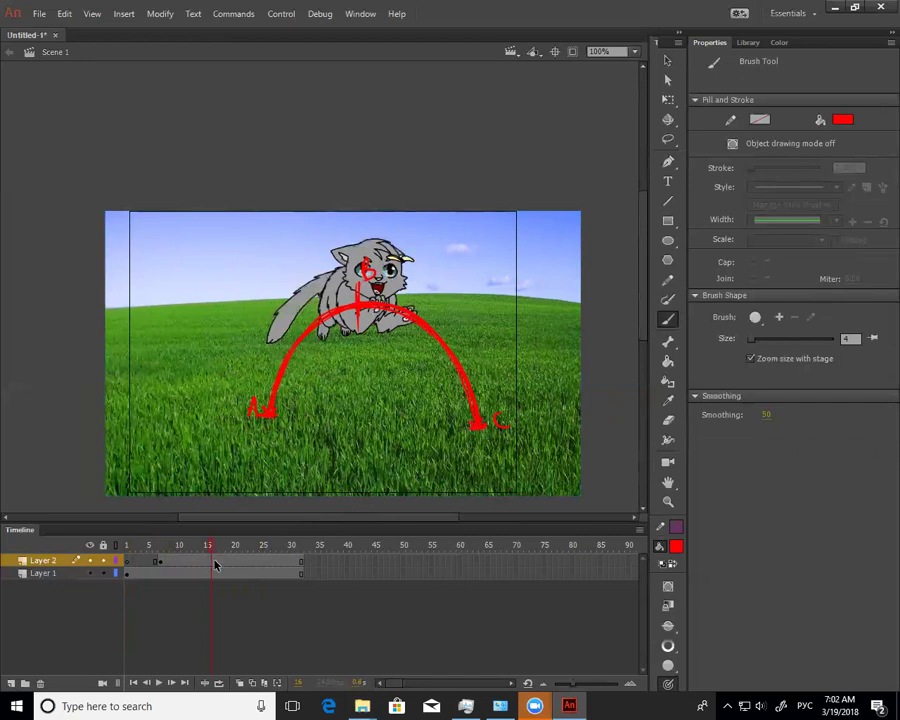
click(166, 558)
drag(166, 558, 195, 558)
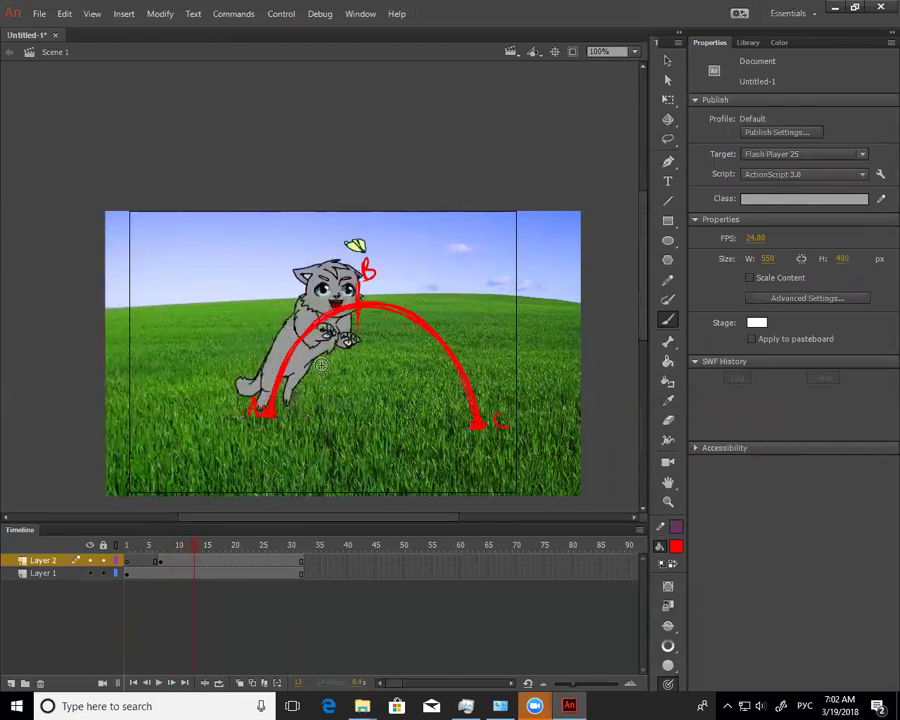
key(b)
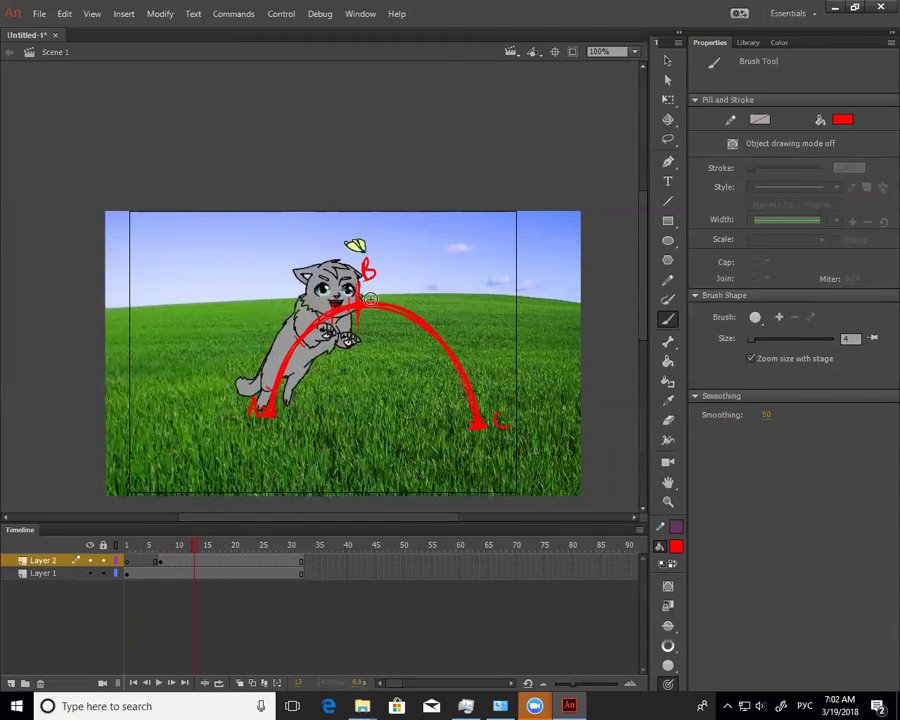
drag(210, 553, 291, 553)
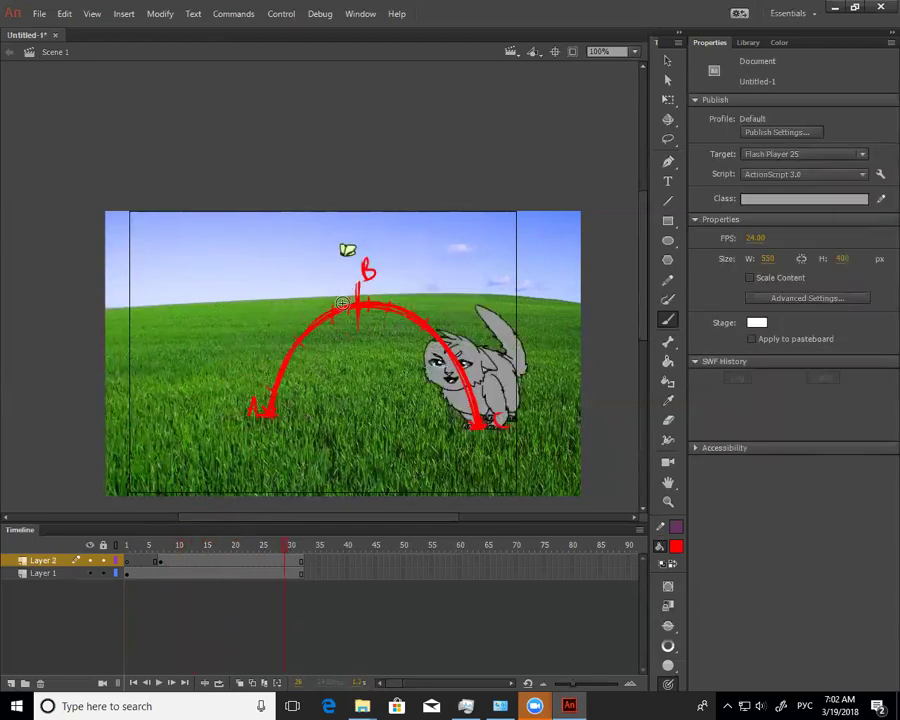
drag(378, 298, 379, 309)
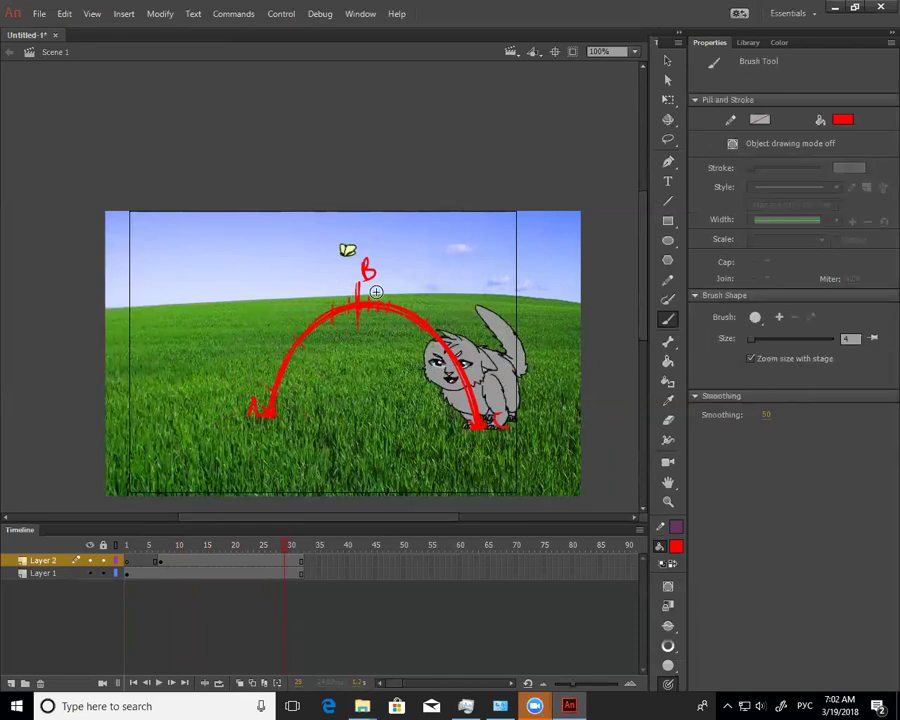
Check the jump's early frames, then brush the red heading "Подготовка - Движение - Последействие" above the video
click(161, 553)
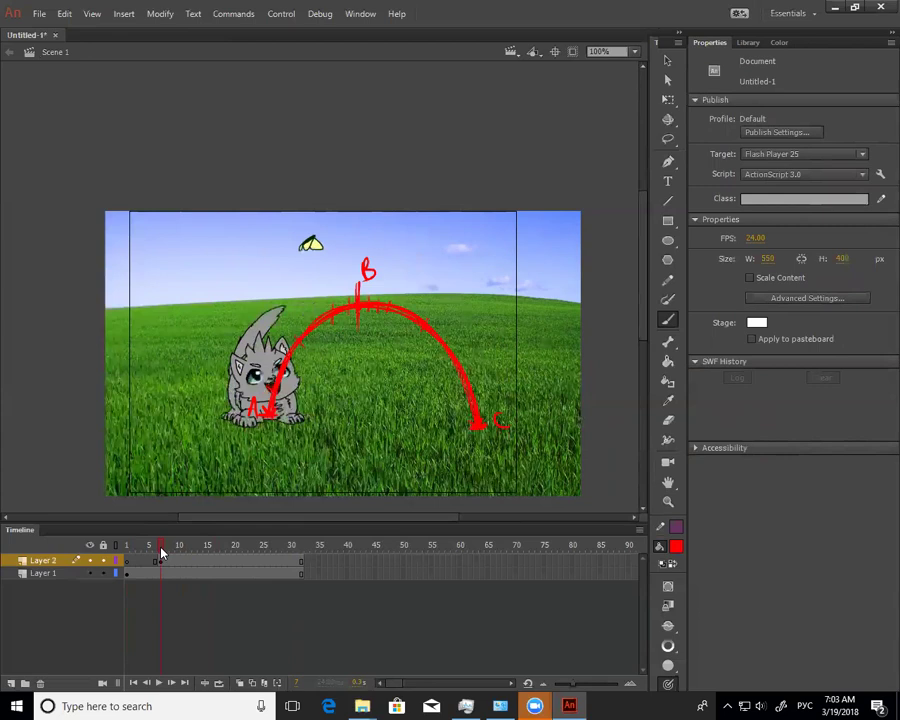
drag(158, 557, 128, 558)
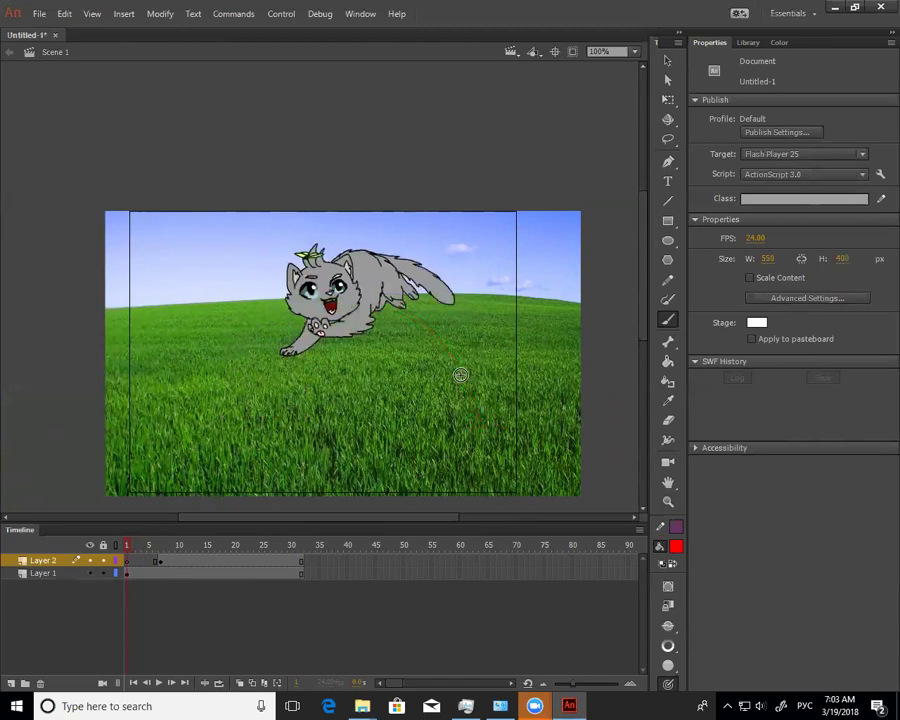
mouse_move(161, 549)
mouse_down()
mouse_move(218, 550)
mouse_move(208, 556)
mouse_up()
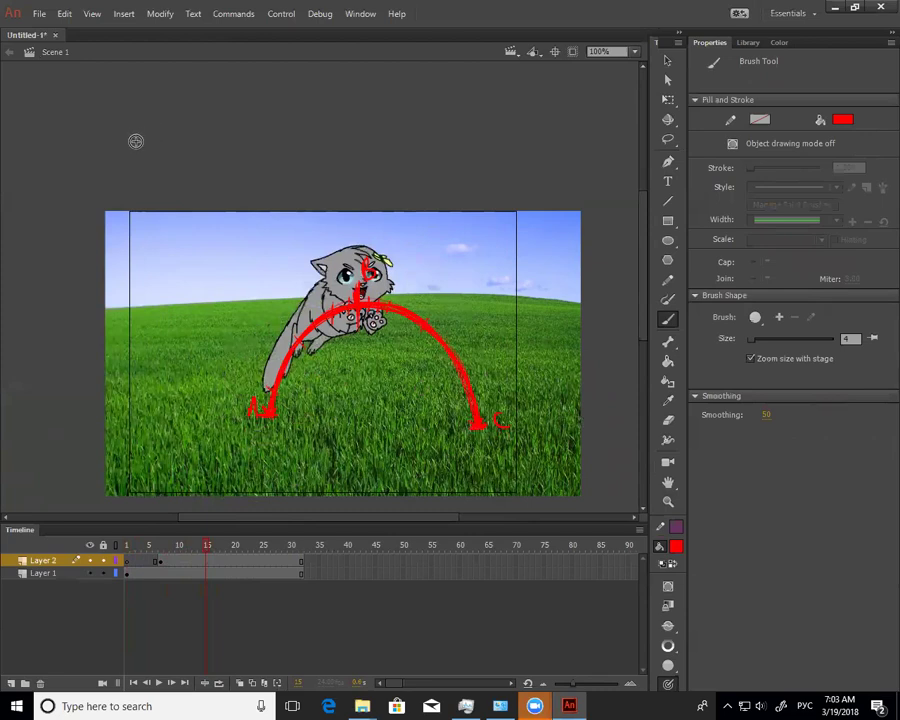
mouse_move(128, 131)
mouse_down()
mouse_move(130, 158)
mouse_move(162, 158)
mouse_move(173, 187)
mouse_move(233, 145)
mouse_move(260, 160)
mouse_move(492, 156)
mouse_move(506, 145)
mouse_move(515, 170)
mouse_move(548, 152)
mouse_move(590, 156)
mouse_move(611, 147)
mouse_up()
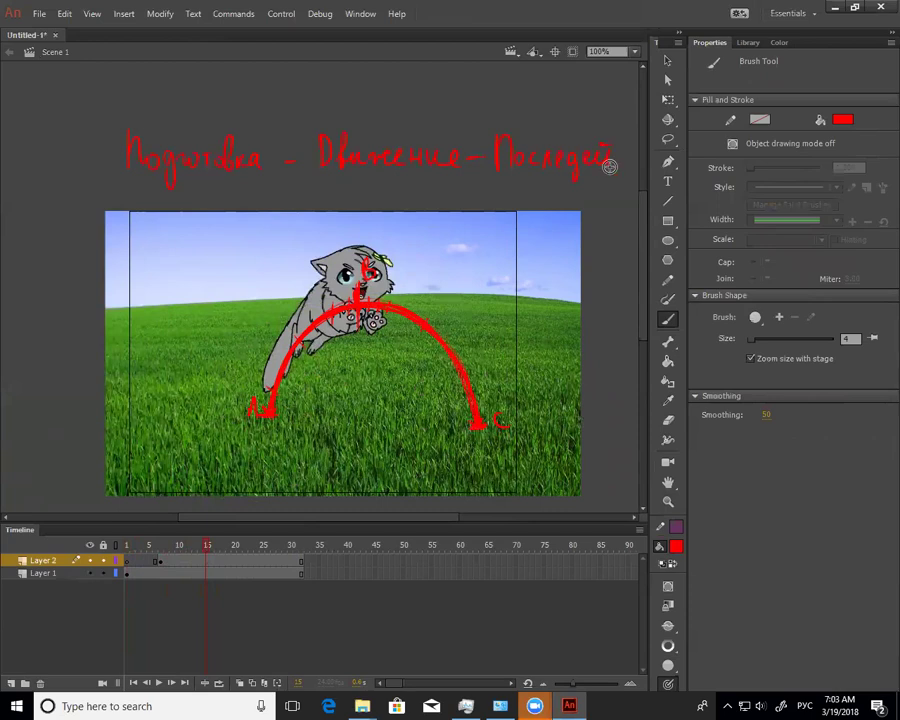
drag(286, 518, 318, 518)
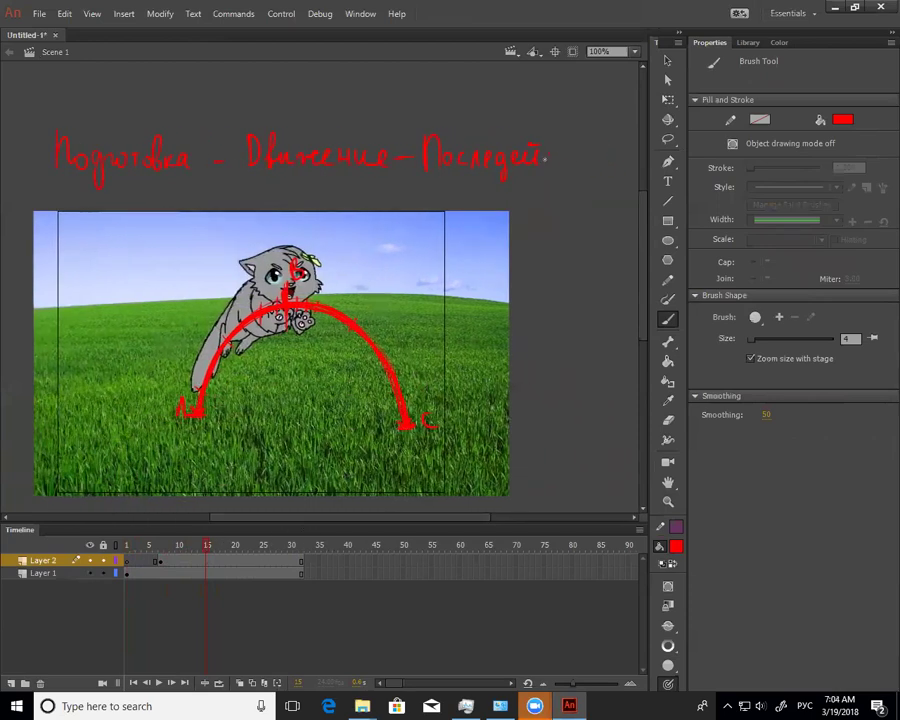
drag(545, 158, 575, 154)
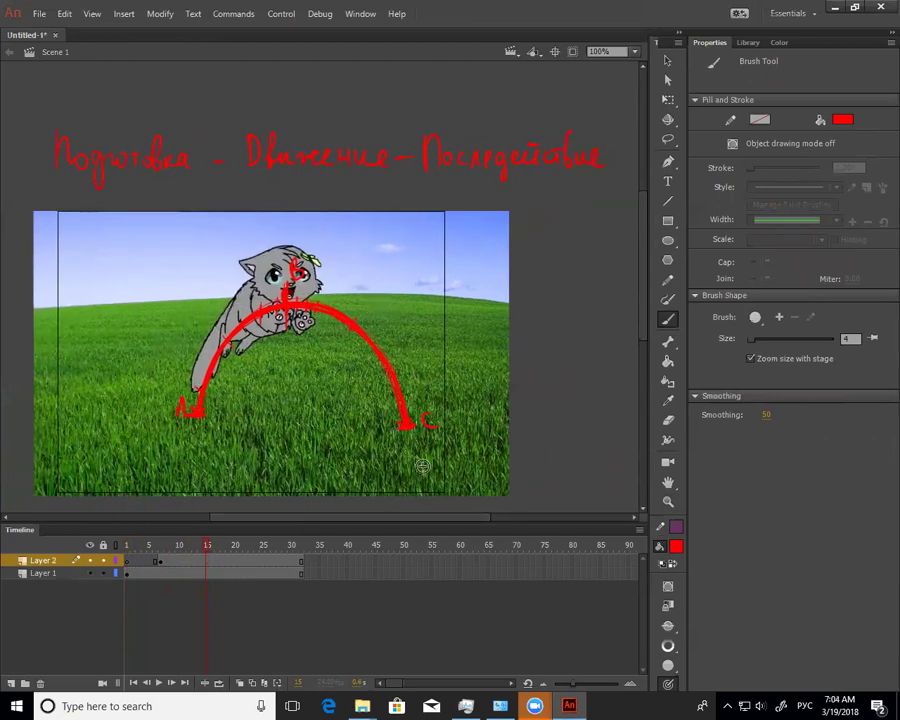
Extend the handwritten red heading with "(Захлест) - Остановка" after "Последействие"
drag(258, 518, 281, 518)
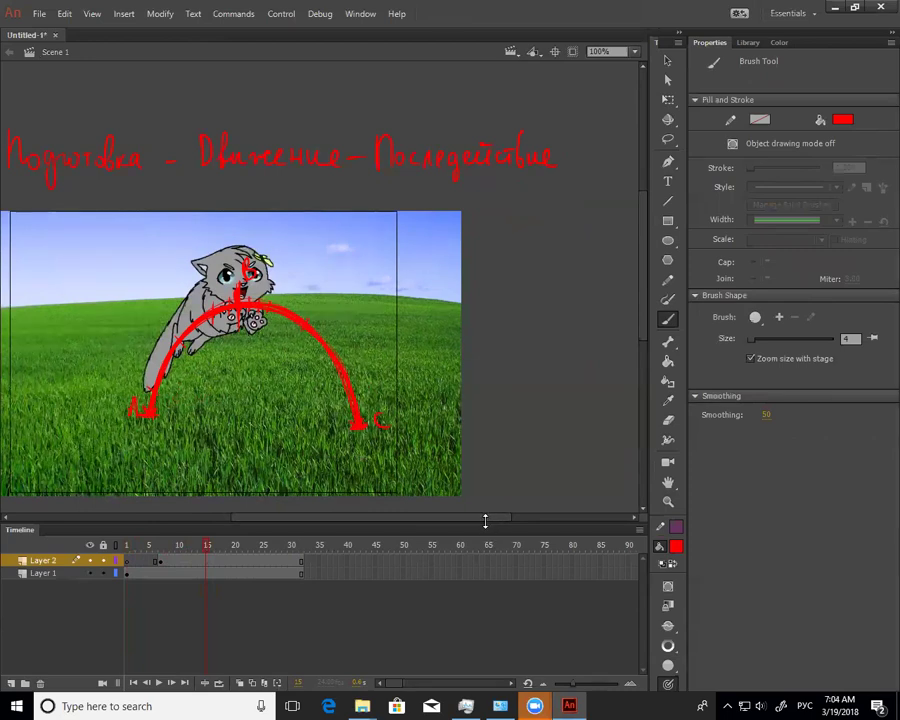
drag(573, 129, 562, 184)
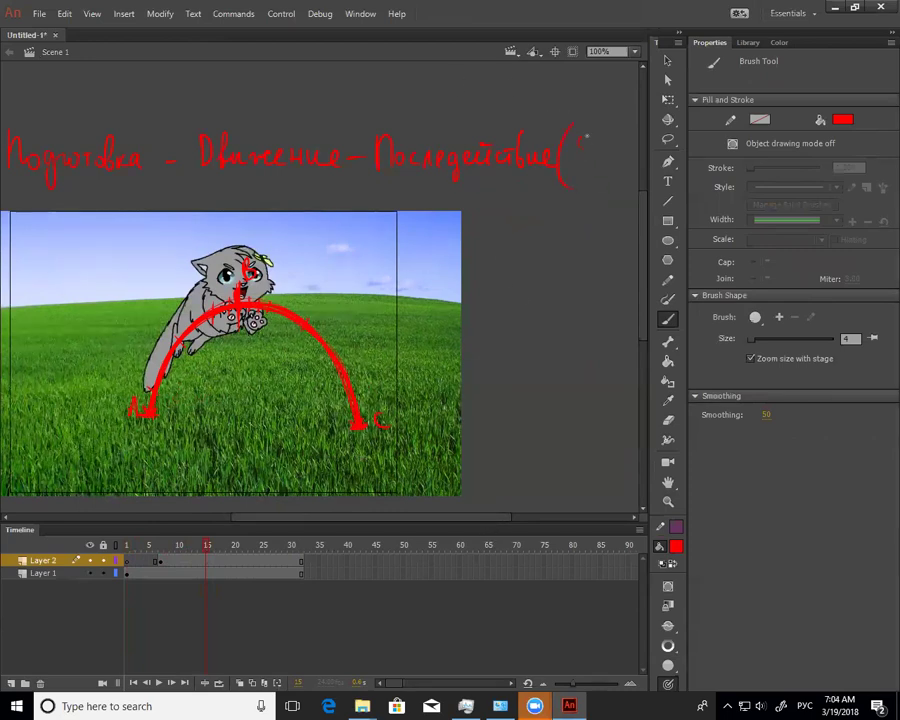
drag(347, 517, 397, 517)
mouse_move(494, 162)
mouse_down()
mouse_move(546, 155)
mouse_move(563, 178)
mouse_up()
drag(377, 517, 444, 517)
mouse_move(430, 162)
mouse_down()
mouse_move(462, 162)
mouse_move(472, 137)
mouse_move(506, 152)
mouse_move(569, 150)
mouse_up()
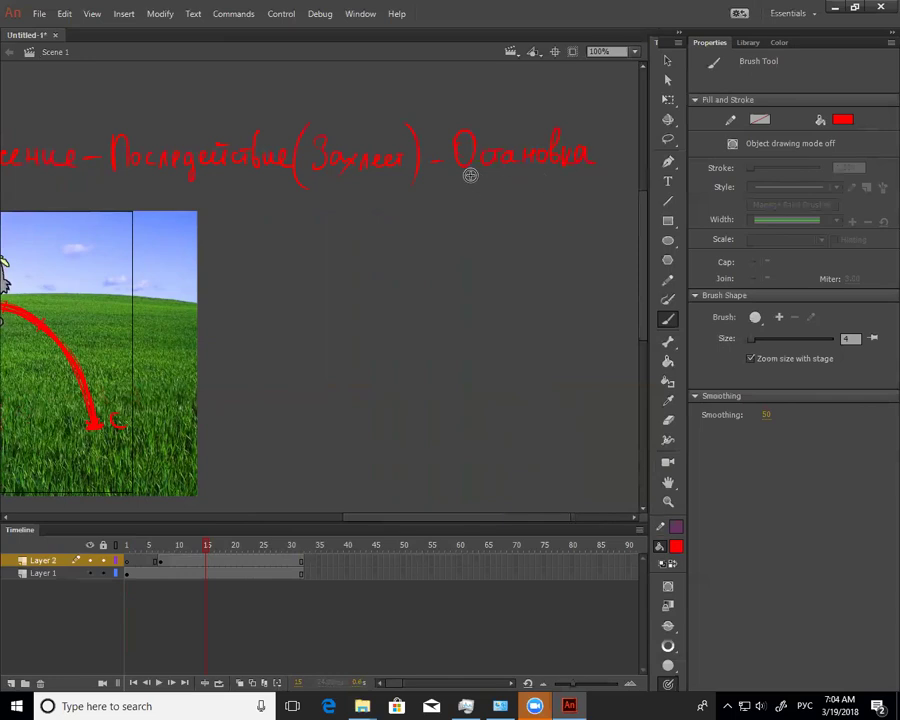
Examine the cat's jump up to frame 22 against the arc and the handwritten movement phases
mouse_move(420, 520)
mouse_down()
mouse_move(236, 540)
mouse_move(262, 540)
mouse_up()
key(v)
mouse_move(173, 553)
mouse_down()
mouse_move(146, 556)
mouse_move(158, 568)
mouse_move(151, 565)
mouse_move(167, 553)
mouse_move(172, 566)
mouse_move(162, 566)
mouse_move(172, 570)
mouse_move(210, 552)
mouse_up()
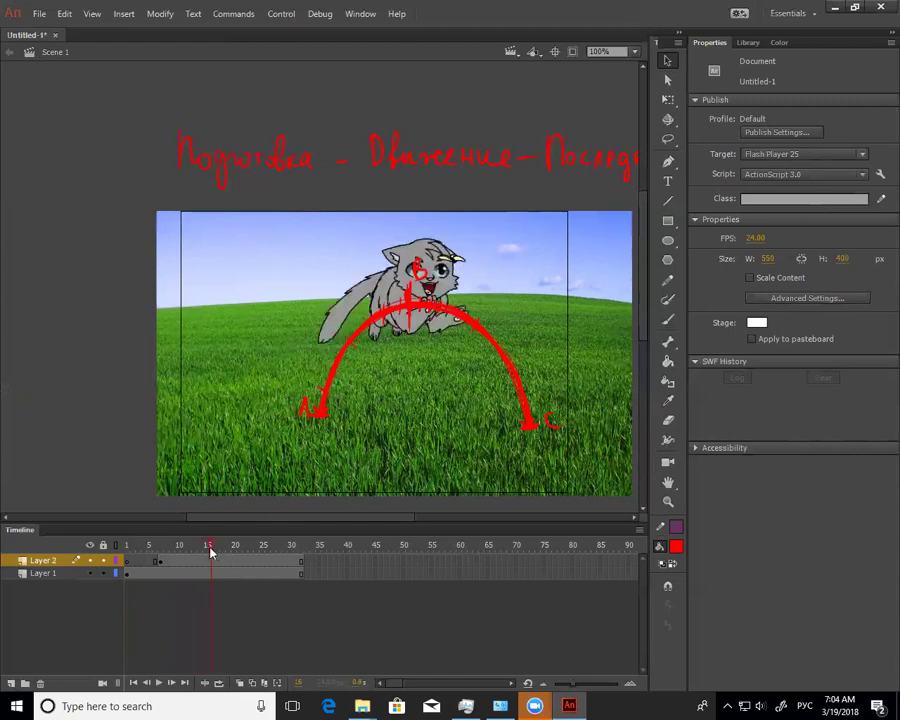
drag(348, 523, 369, 526)
drag(366, 520, 420, 519)
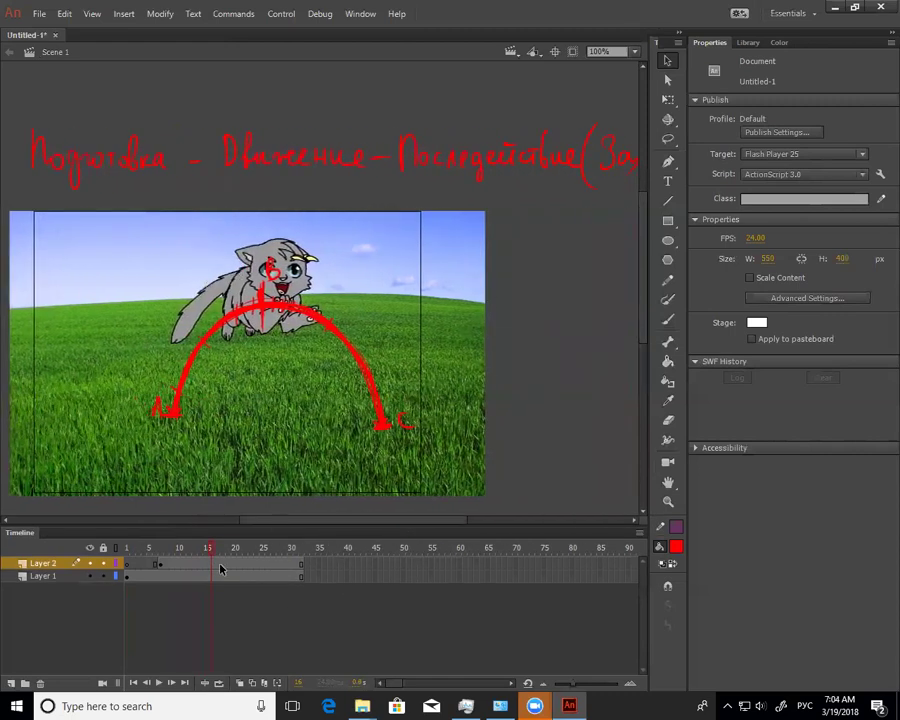
drag(210, 555, 245, 557)
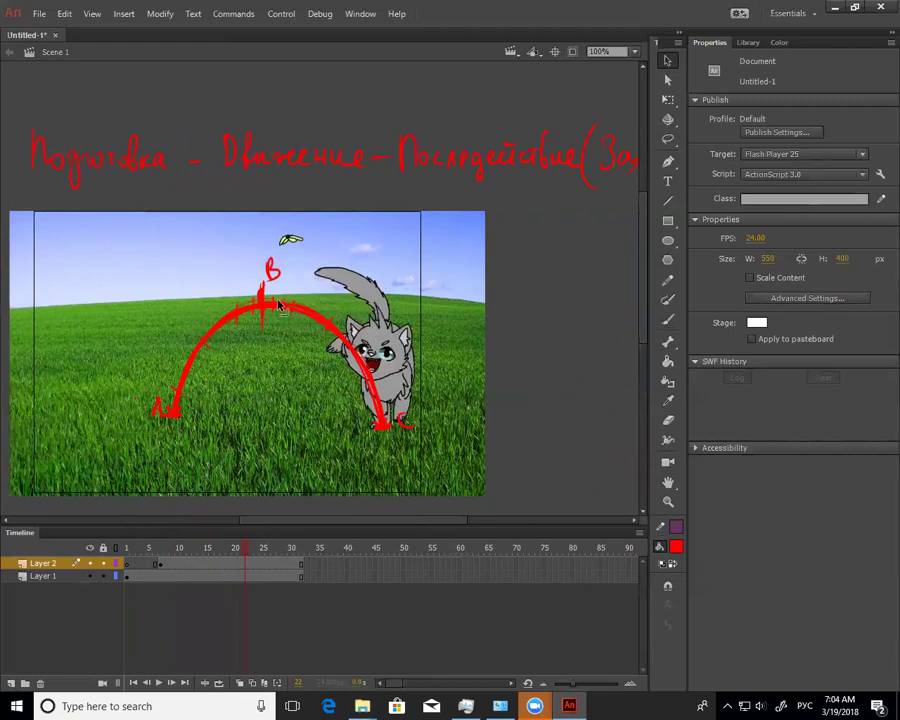
scroll(385, 495, right, 3)
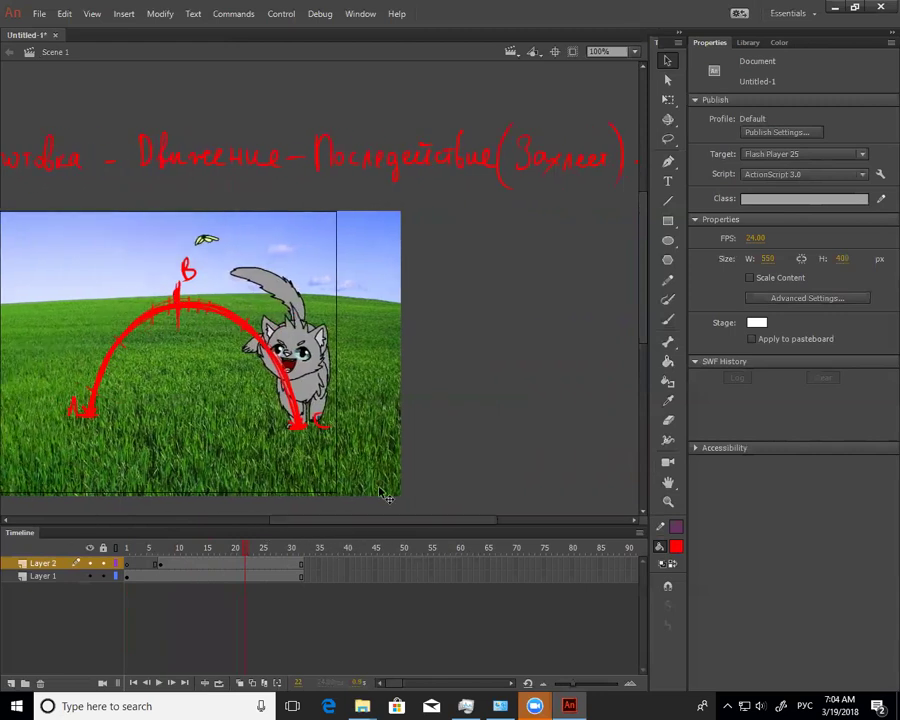
scroll(337, 520, left, 2)
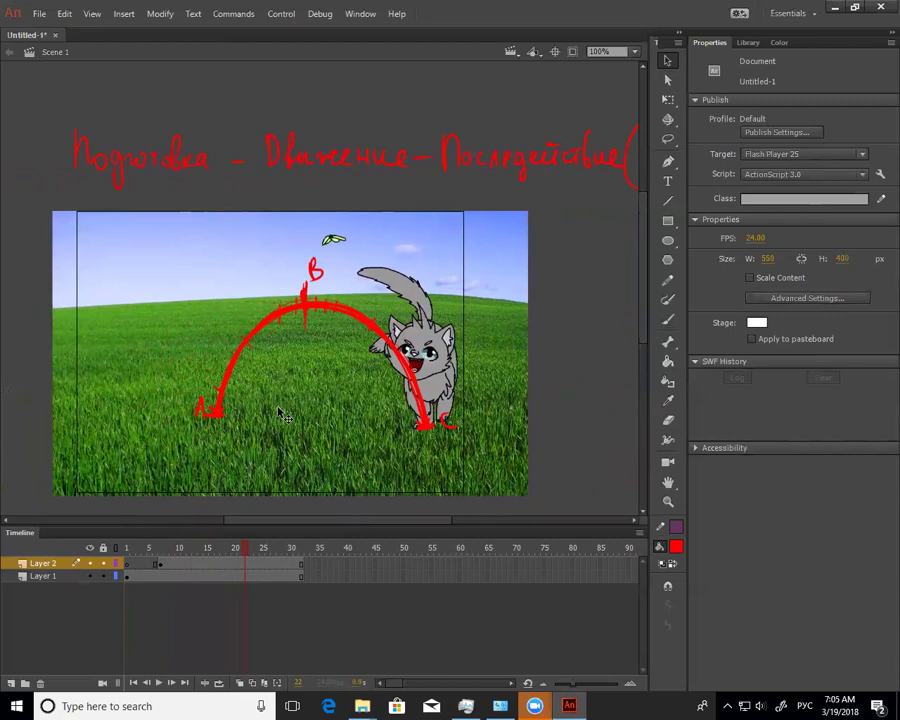
Lock and hide Layer 2 with the red notes, then look through the video's first 14 frames
click(103, 563)
click(89, 563)
mouse_move(128, 551)
mouse_down()
mouse_move(155, 565)
mouse_move(199, 561)
mouse_up()
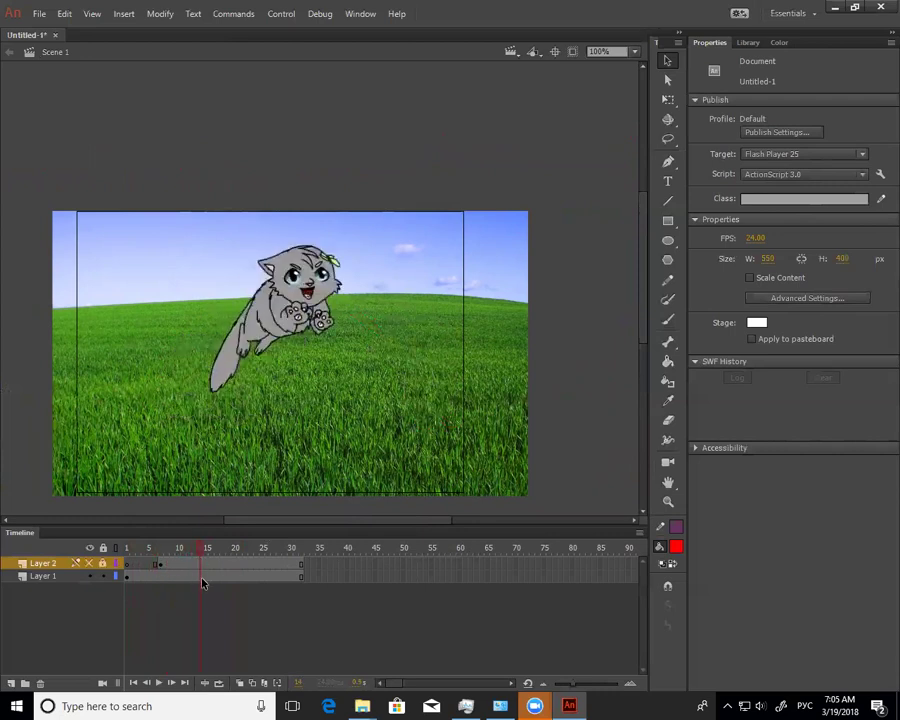
Convert the video on Layer 1 to a movie clip symbol, letting its timeline extend to the video's full length
click(201, 576)
key(F8)
key(Return)
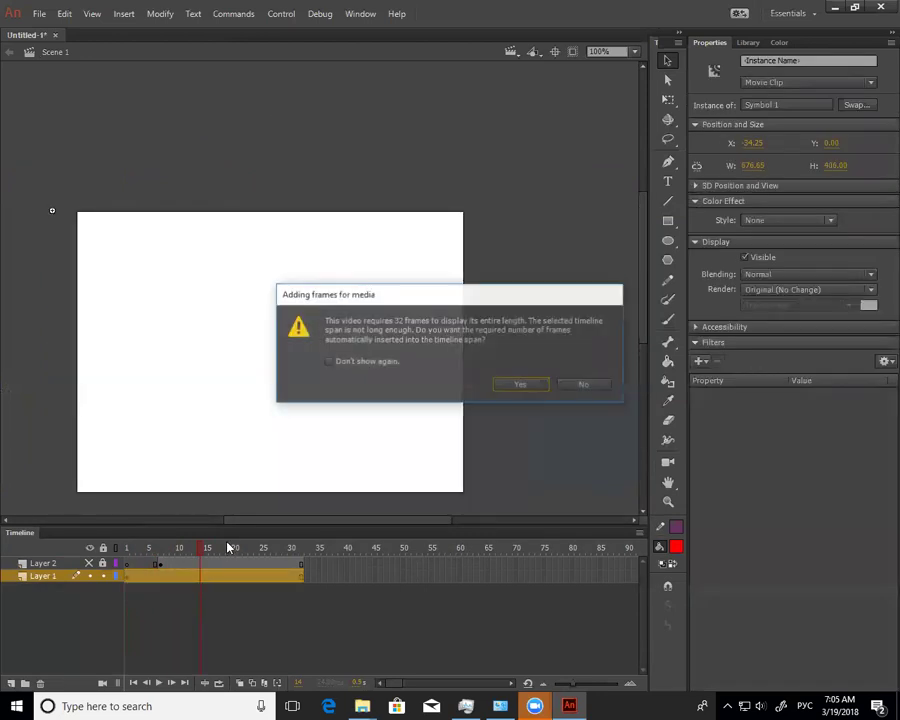
click(521, 384)
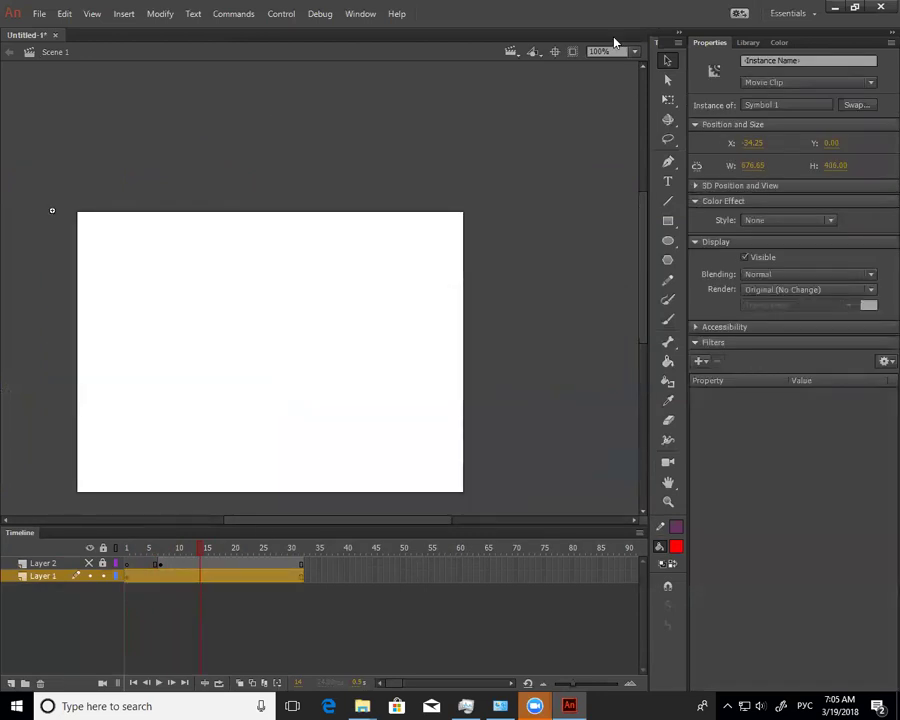
Match the stage size to its contents, 677 by 406 px
click(604, 428)
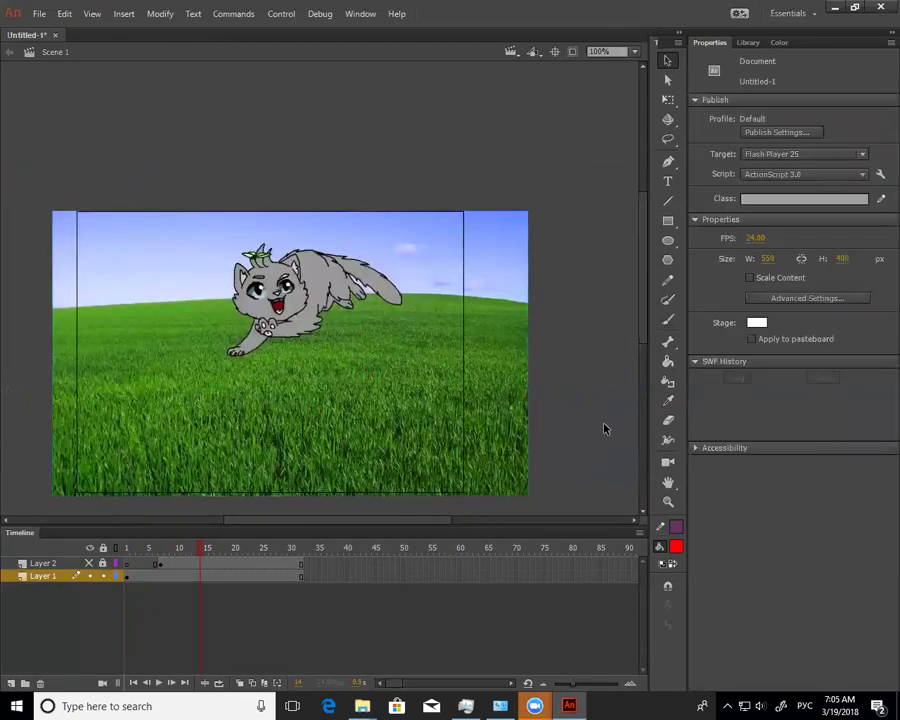
key(ctrl+j)
click(490, 285)
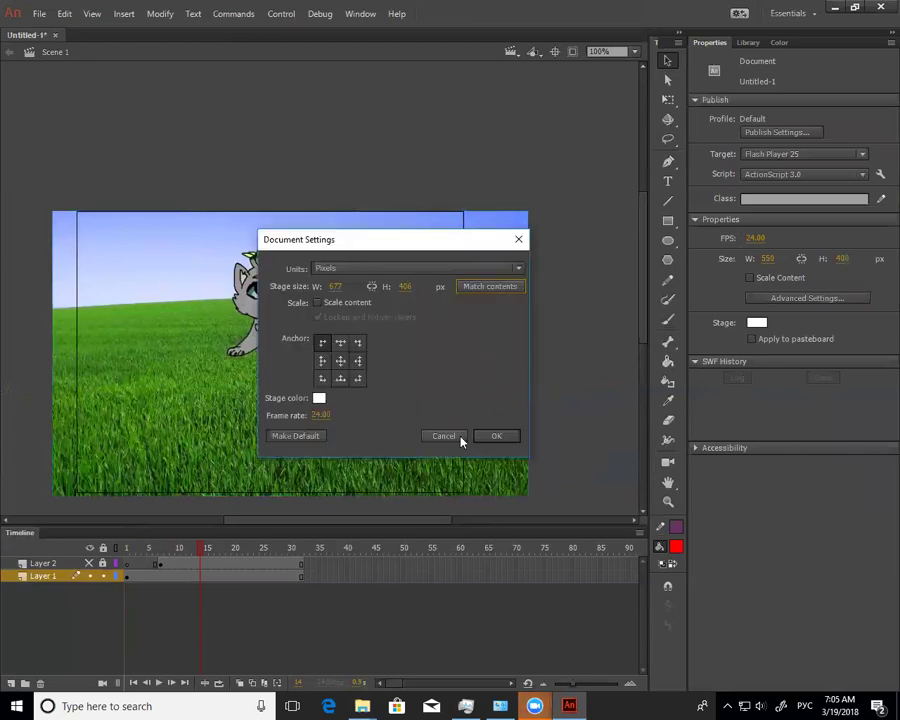
click(496, 435)
Change the video symbol instance's behavior to Graphic and choose its looping option
click(201, 564)
drag(197, 552, 166, 562)
click(402, 305)
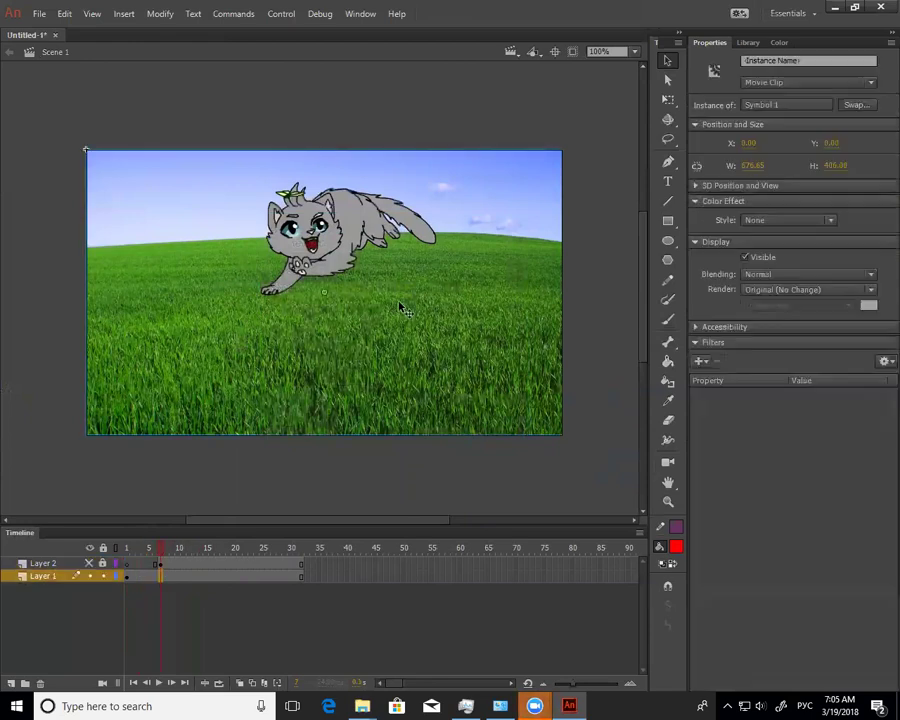
click(810, 83)
click(793, 130)
click(789, 247)
click(788, 275)
Insert keyframes on Layer 1 at frames 15, 16 and 18 for the cat's poses near the jump's peak
click(202, 564)
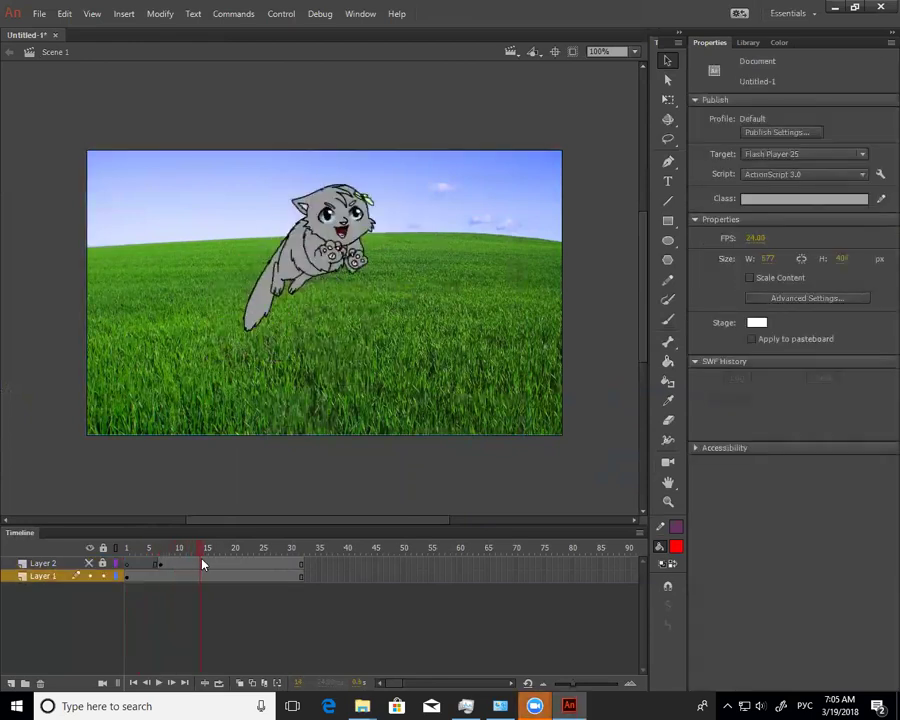
drag(204, 565, 207, 567)
click(209, 578)
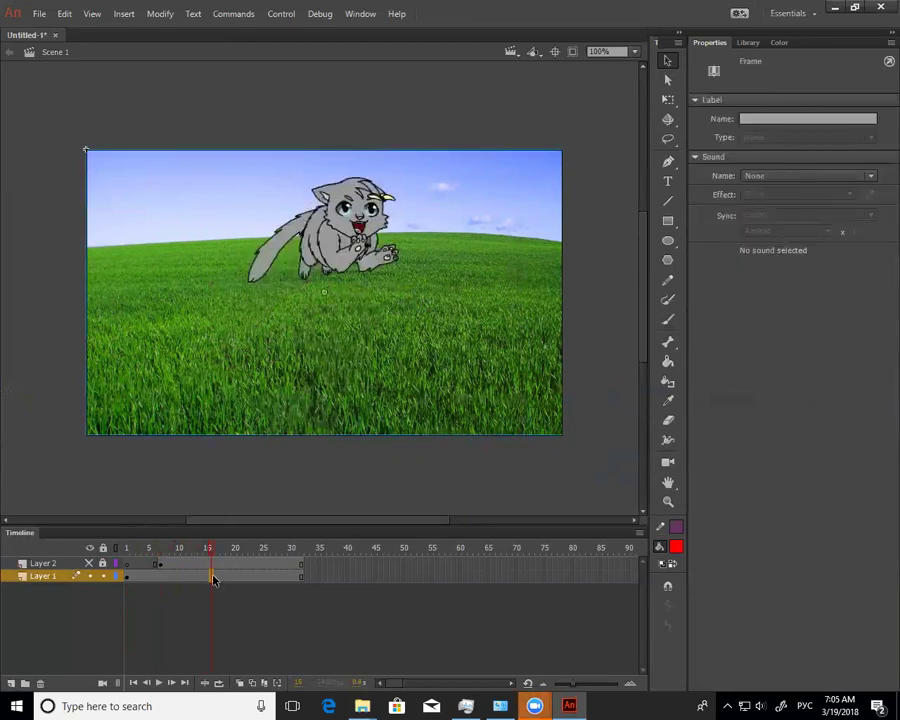
drag(209, 580, 207, 583)
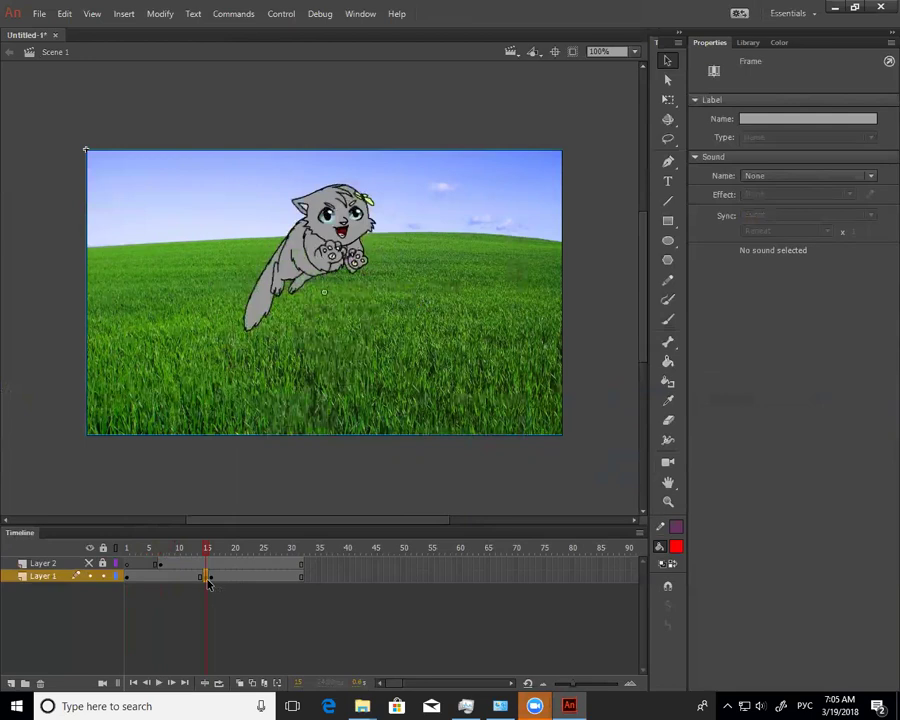
key(F6)
click(212, 578)
drag(216, 548, 241, 557)
click(221, 578)
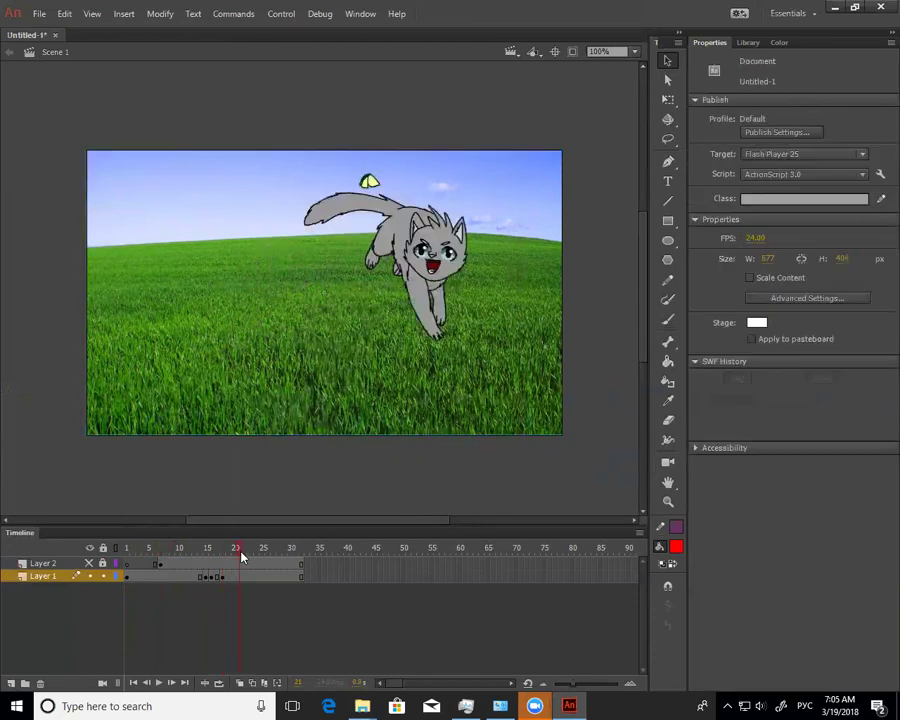
Insert keyframes on Layer 1 at frames 21, 25 and 28 for the descent and landing poses
click(241, 578)
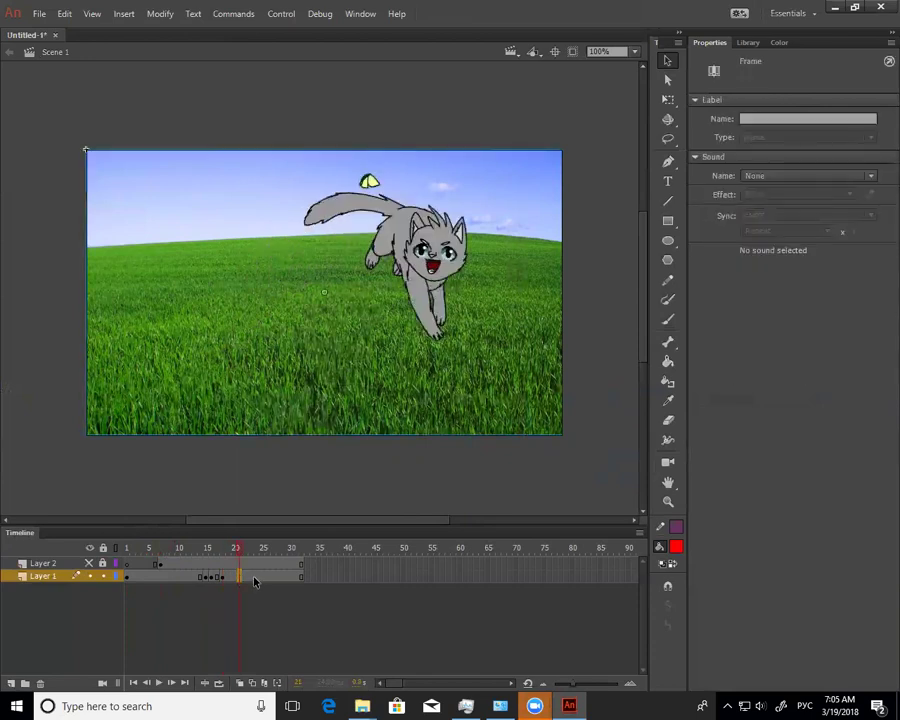
drag(241, 556, 283, 562)
click(278, 578)
click(268, 585)
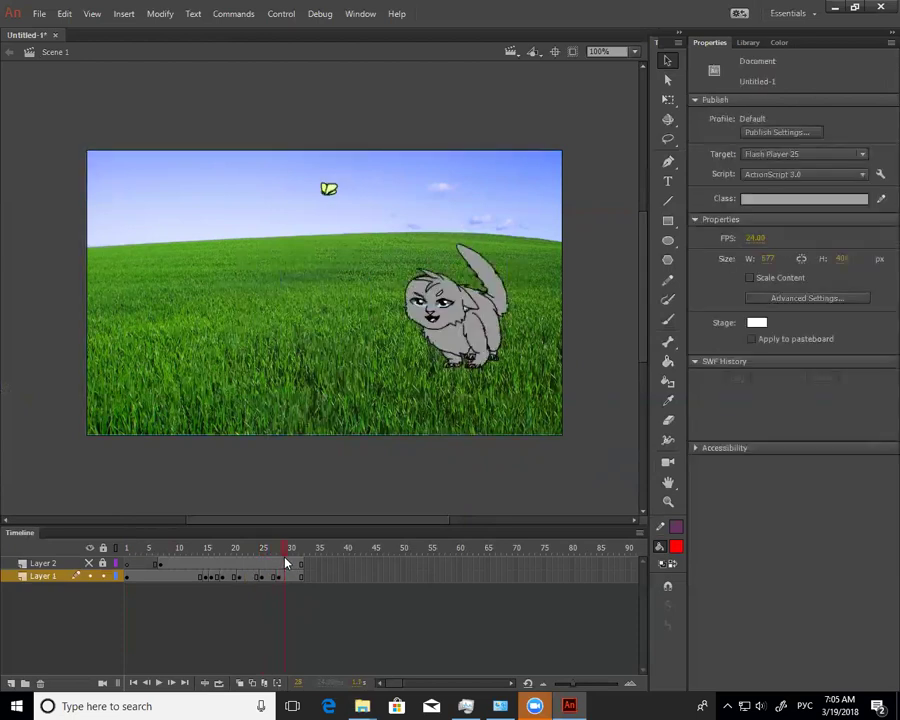
Insert keyframes on Layer 1 at frames 29 through 32
click(284, 578)
key(F6)
click(291, 556)
drag(291, 560, 222, 576)
click(283, 580)
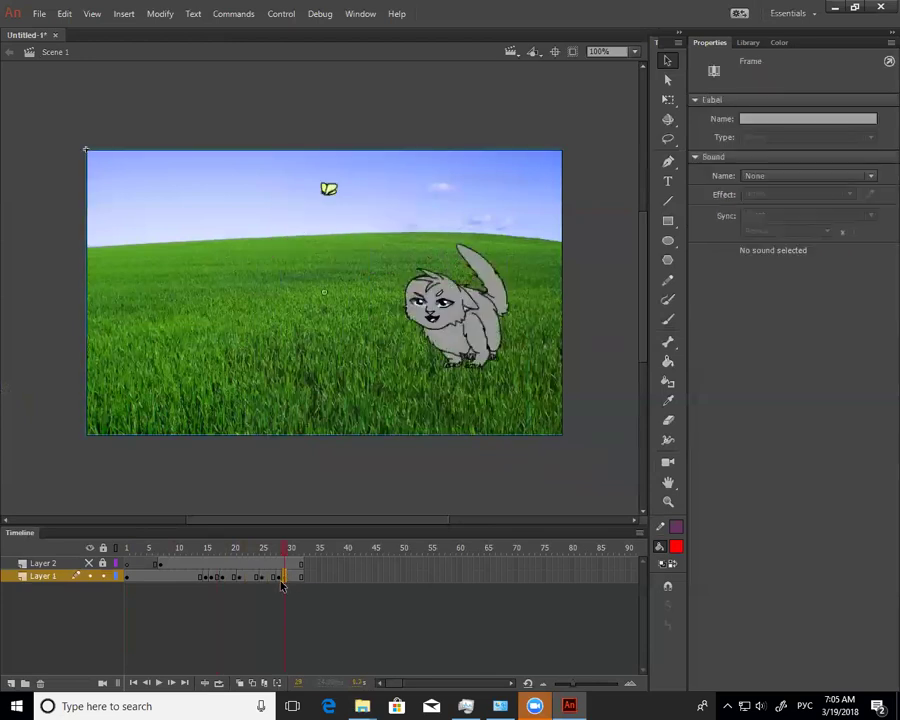
click(290, 580)
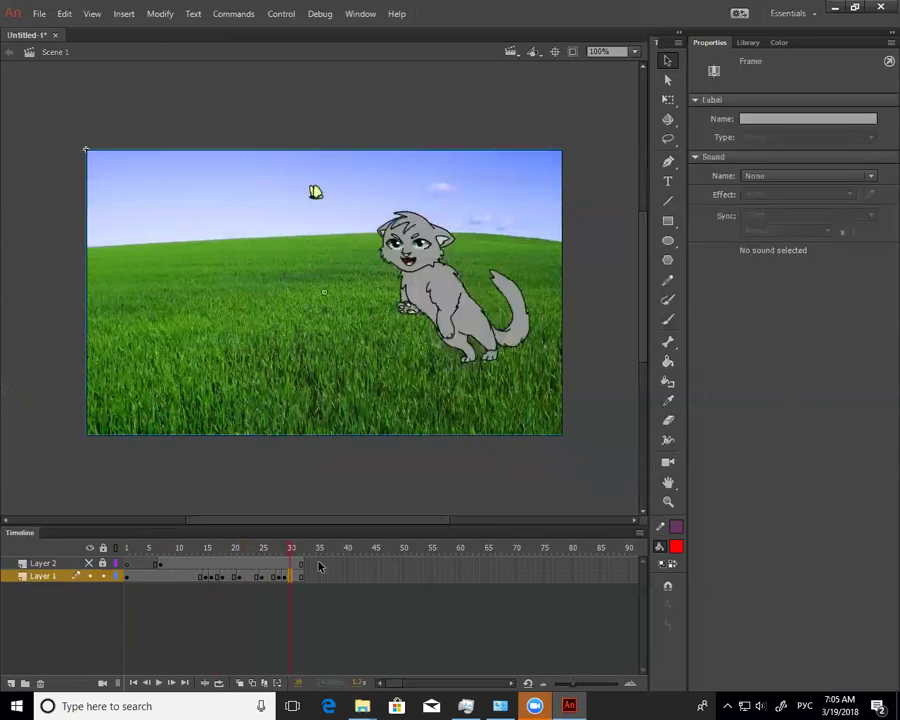
drag(302, 578, 297, 579)
Convert the remaining Layer 1 frames, up to frame 14 and from 18 to 27, to keyframes
click(167, 578)
key(F6)
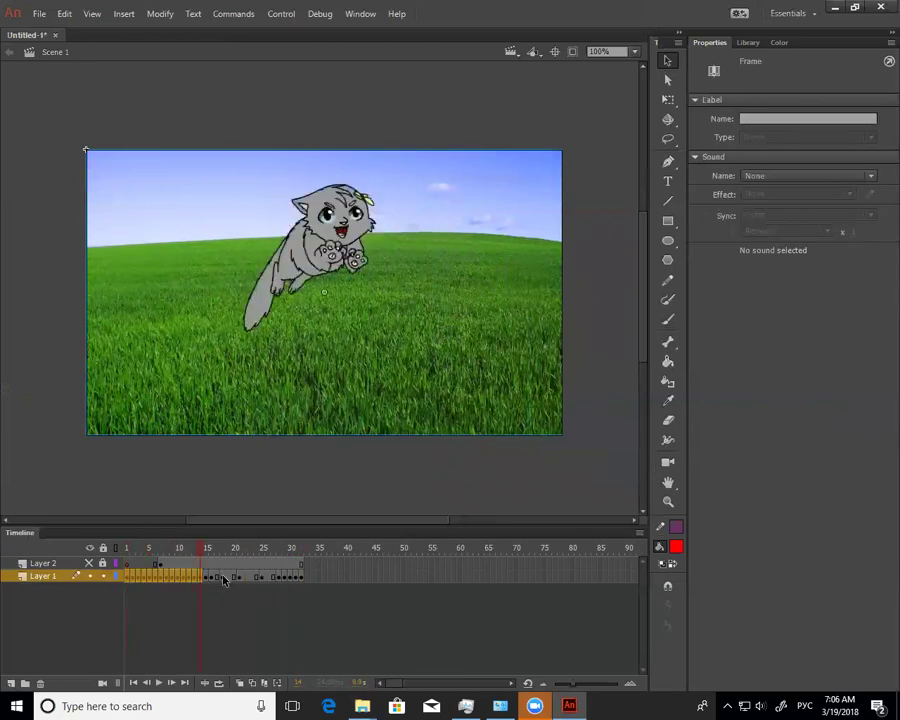
drag(224, 578, 270, 582)
key(F6)
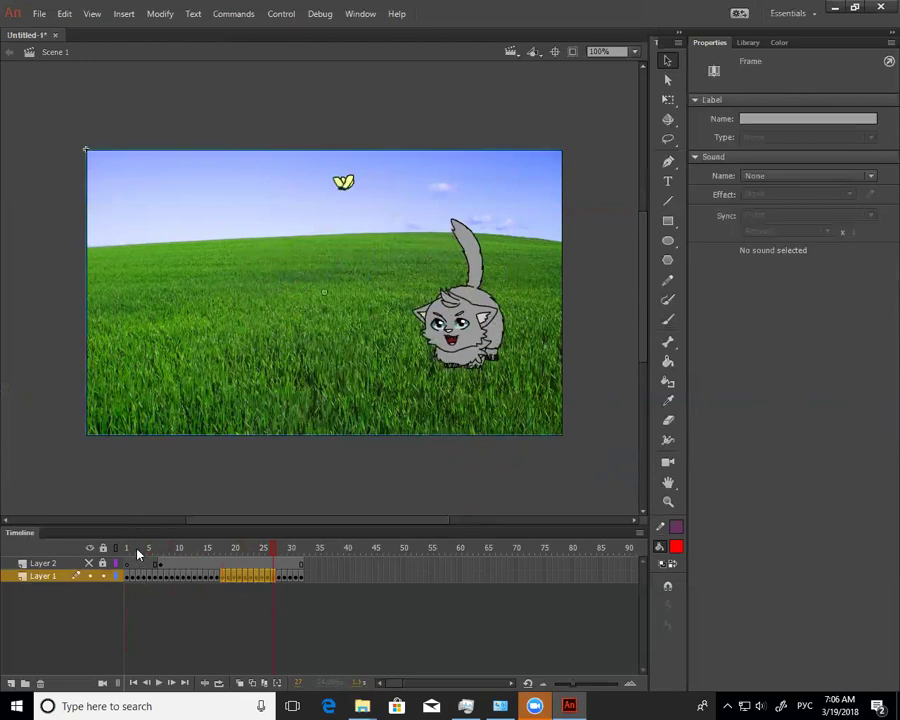
Clear the keyframes at frames 2 and 3 of Layer 1, extending the first pose
click(127, 550)
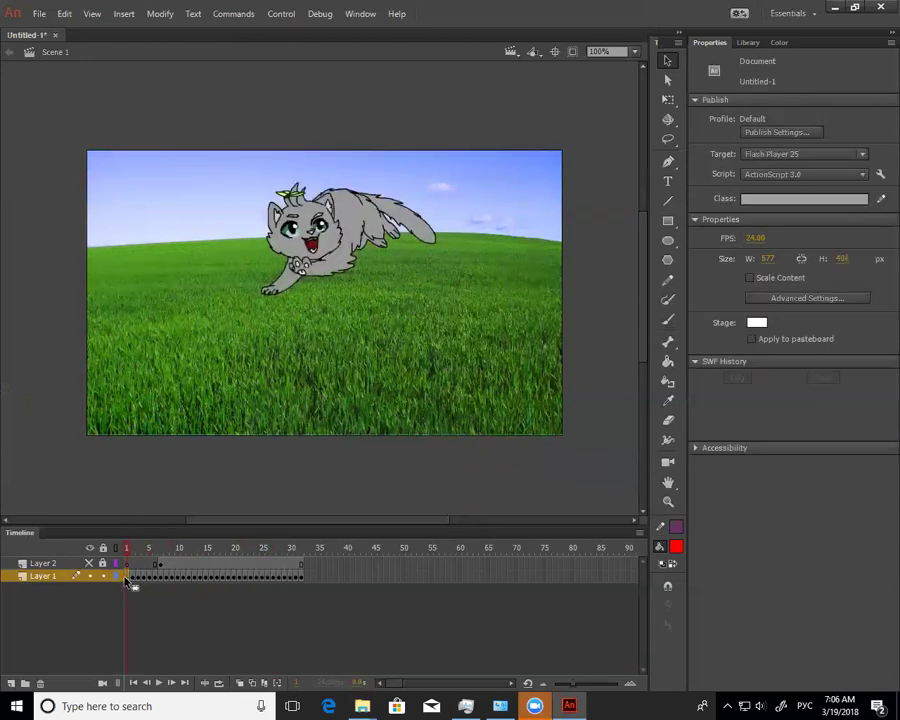
click(132, 577)
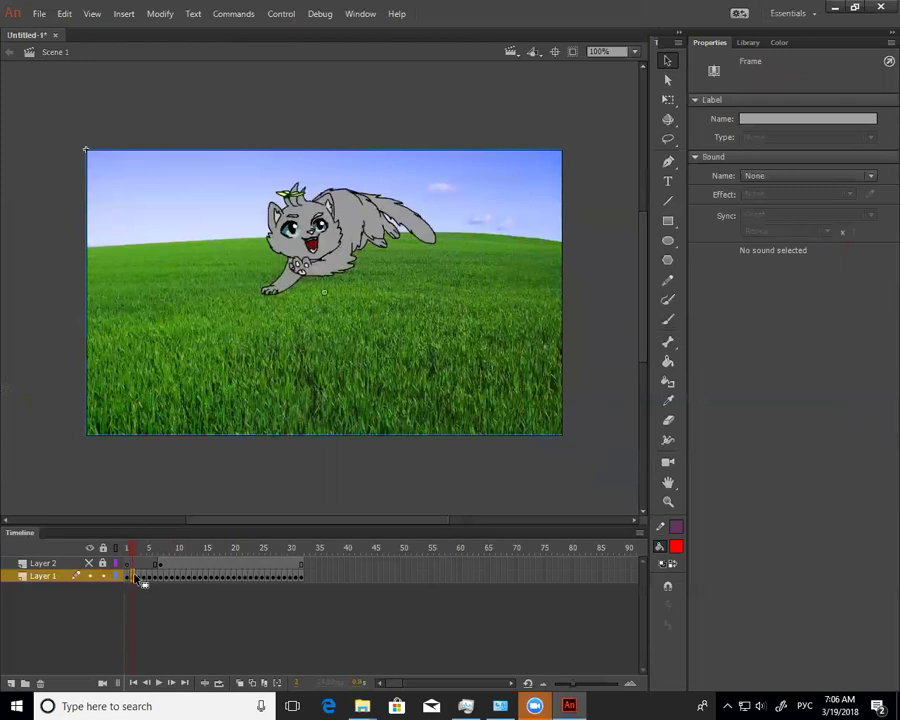
right_click(136, 578)
click(240, 312)
click(139, 578)
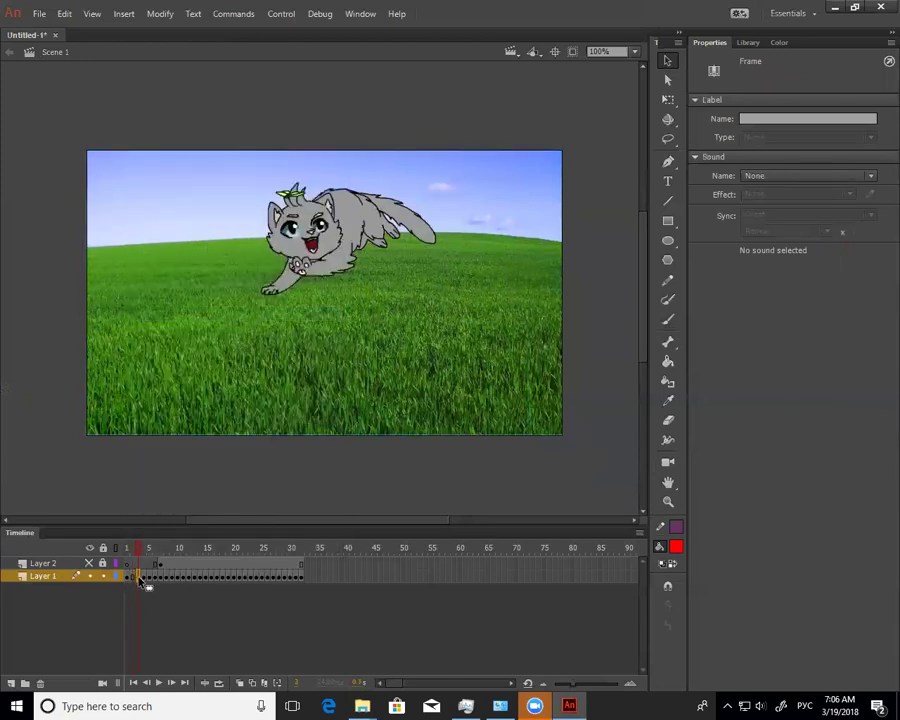
right_click(140, 579)
click(233, 312)
Compare the poses around frame 5, then clear the keyframe at frame 4 of Layer 1
click(147, 578)
mouse_move(149, 551)
mouse_down()
mouse_move(169, 551)
mouse_move(134, 562)
mouse_move(149, 566)
mouse_up()
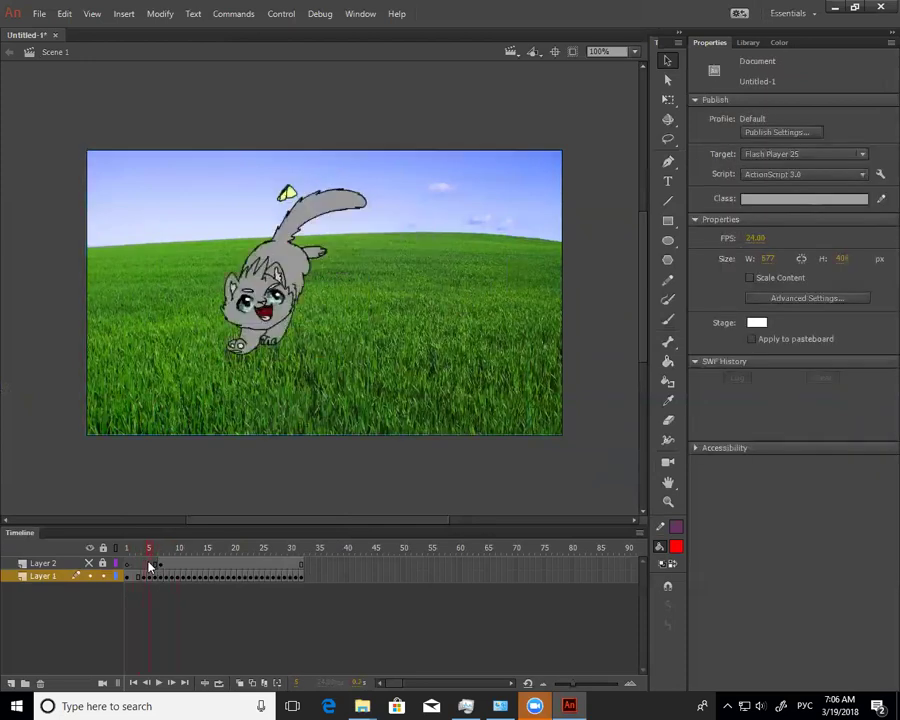
click(151, 578)
right_click(151, 578)
click(241, 313)
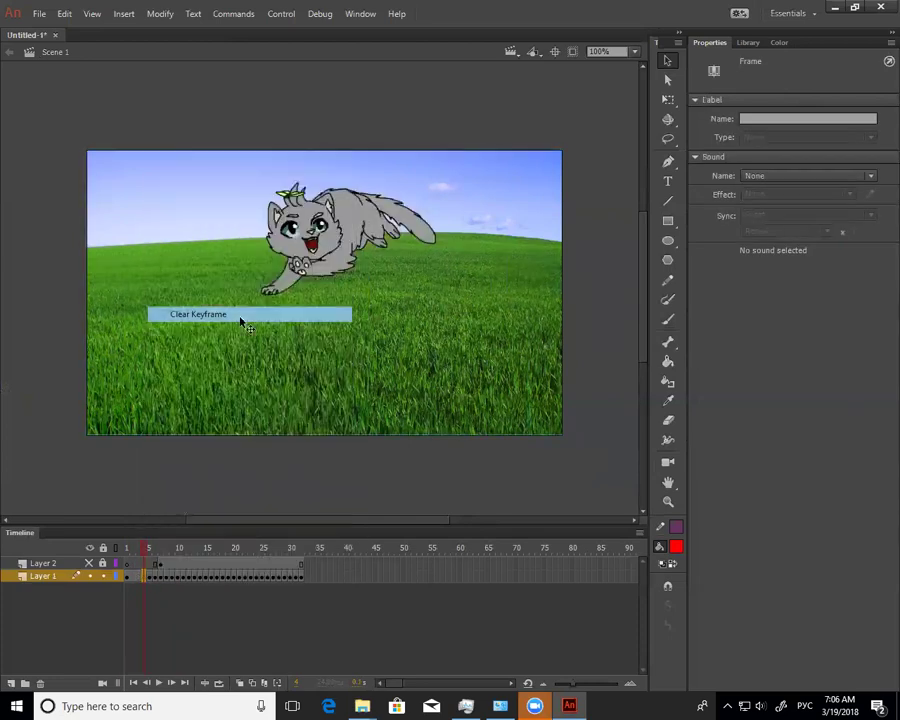
Compare the Layer 1 poses at frames 1, 5 and 6, and clear the keyframe at frame 7
click(129, 578)
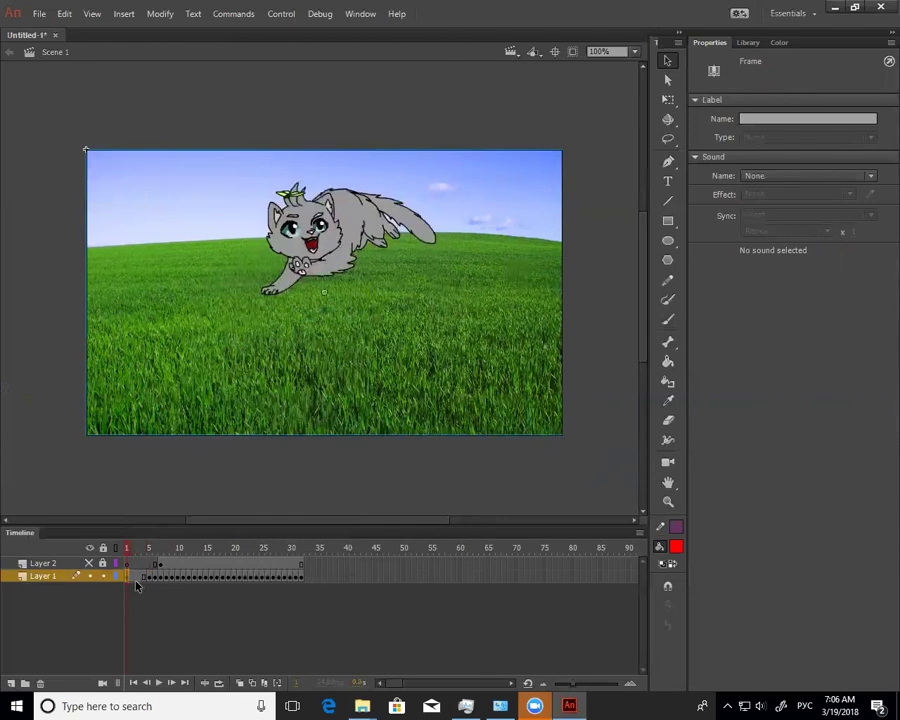
click(150, 579)
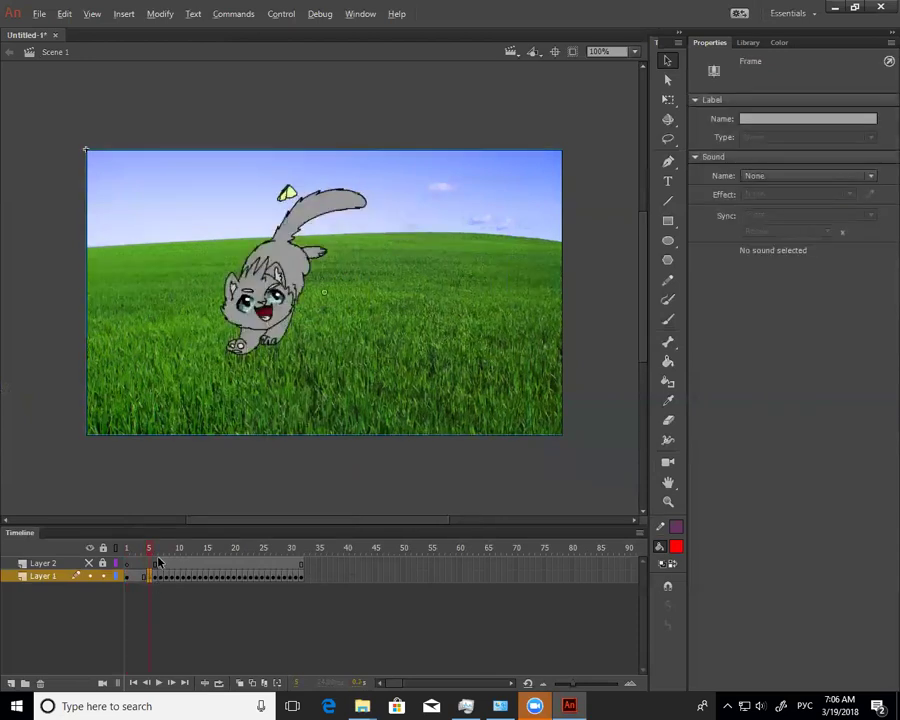
click(156, 551)
click(156, 577)
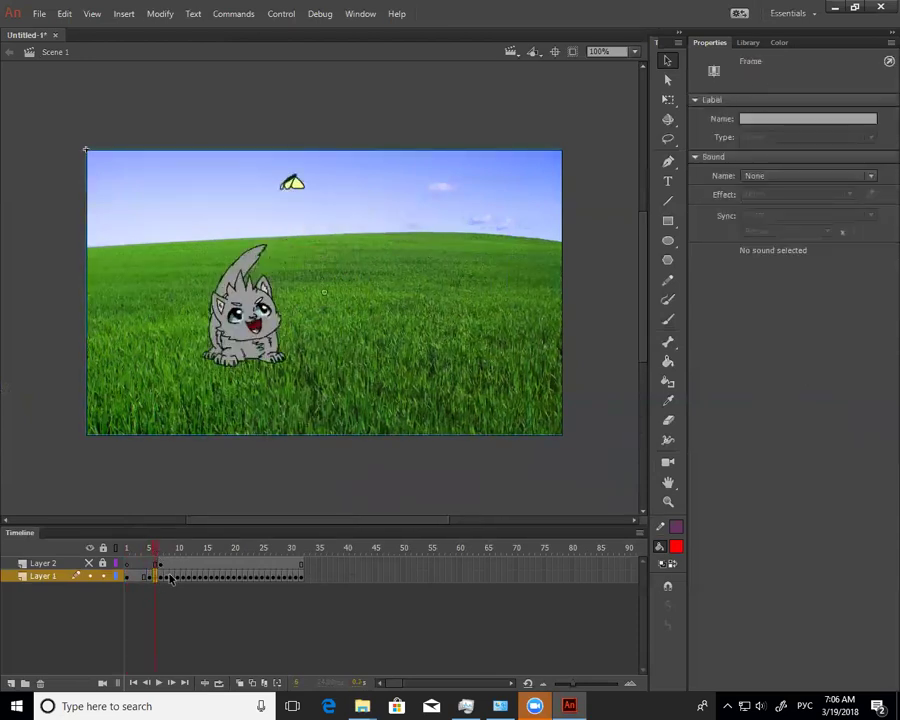
right_click(160, 577)
click(213, 314)
Compare the Layer 1 poses at frames 8, 9 and 10, and clear the keyframe at frame 10
click(166, 577)
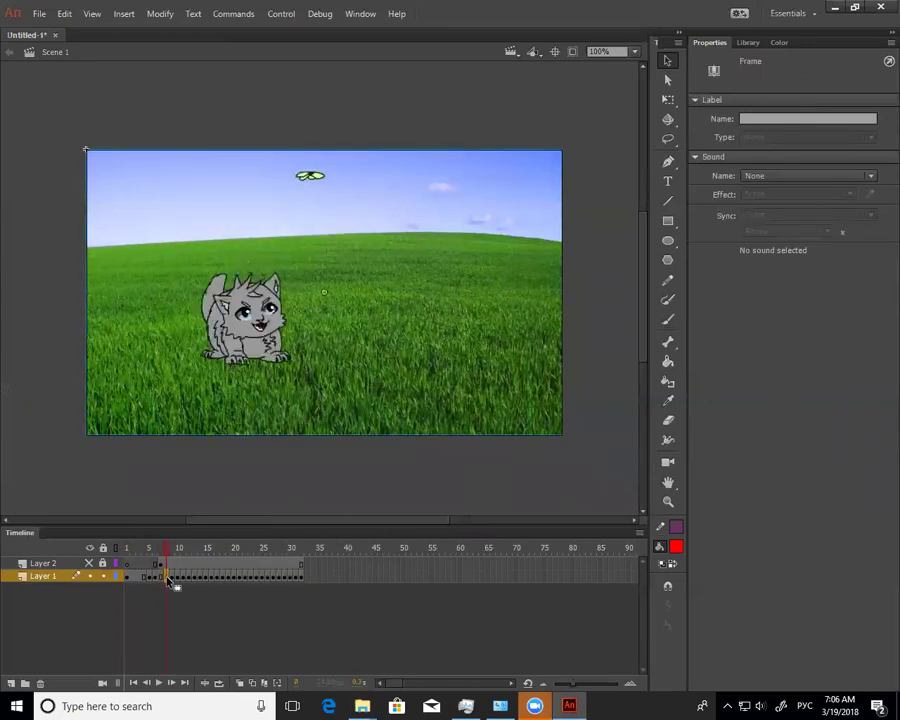
click(172, 580)
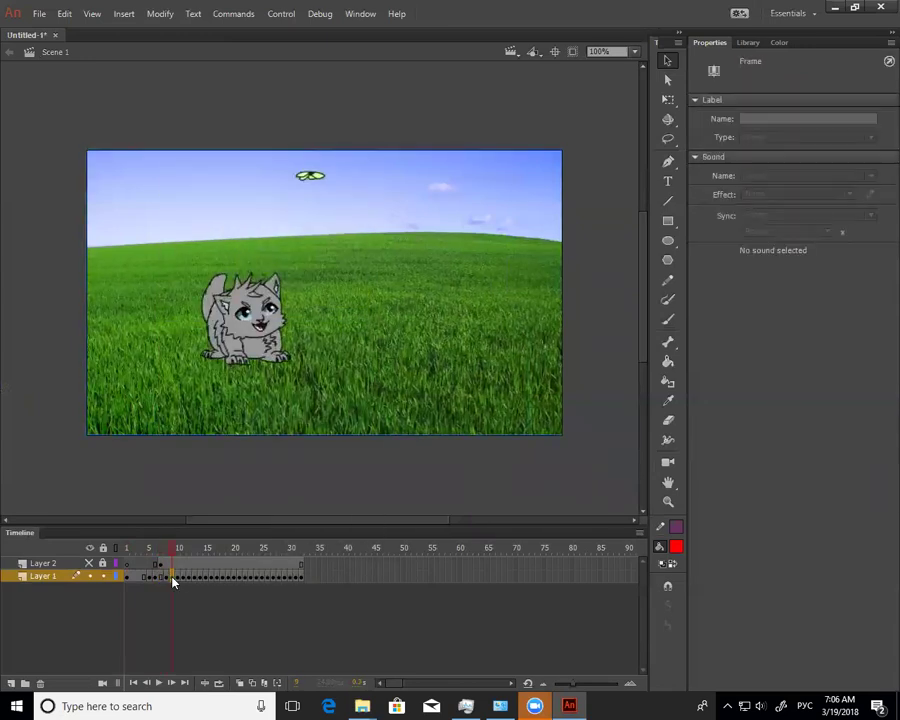
click(177, 578)
click(175, 580)
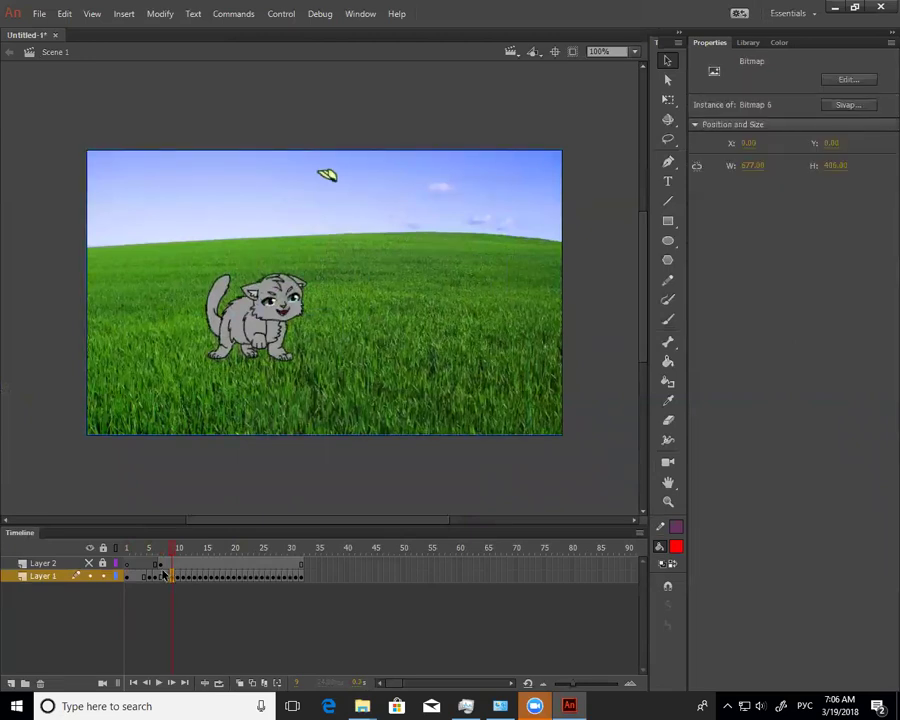
click(177, 578)
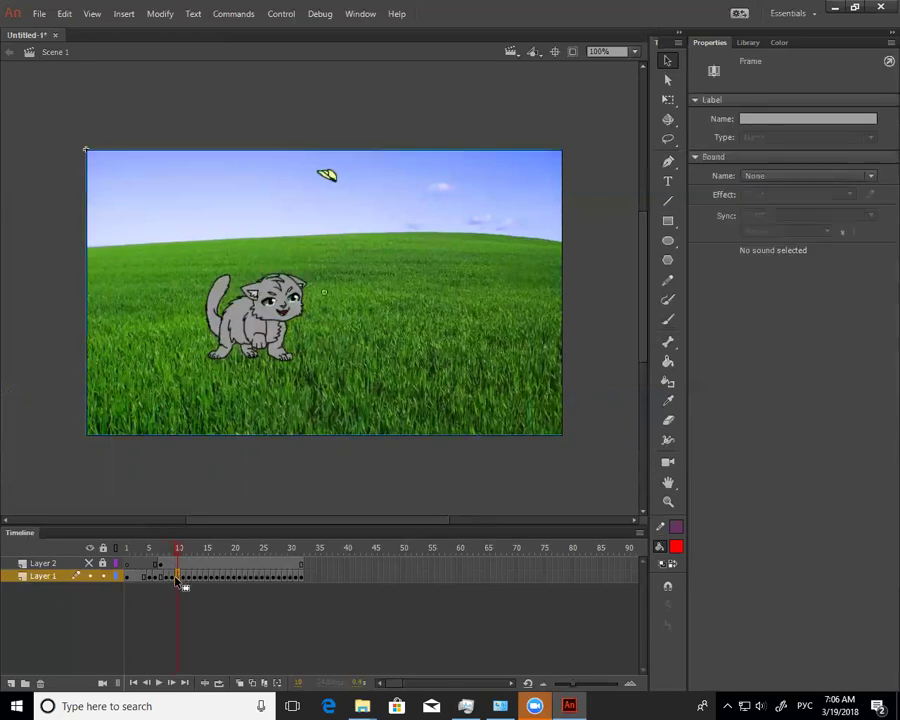
right_click(180, 579)
click(230, 315)
Clear the keyframes at frames 11 and 12 of Layer 1, extending the crouching pose from frame 9
click(186, 578)
right_click(186, 578)
click(261, 331)
click(189, 578)
right_click(189, 578)
click(230, 315)
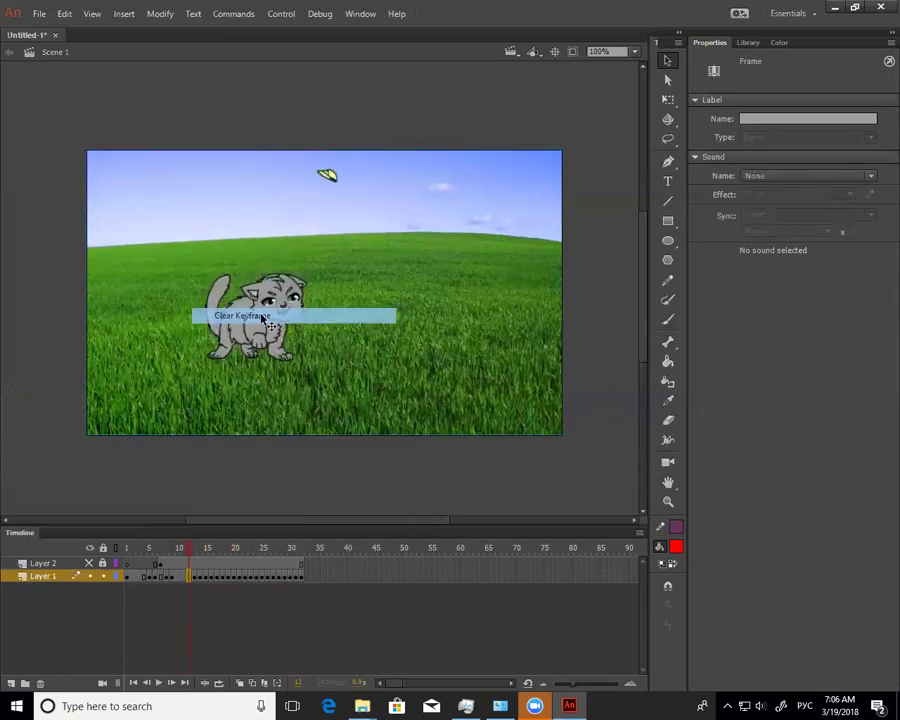
Compare the take-off poses at frames 13 to 15 of Layer 1, and clear the keyframe at frame 15
click(195, 578)
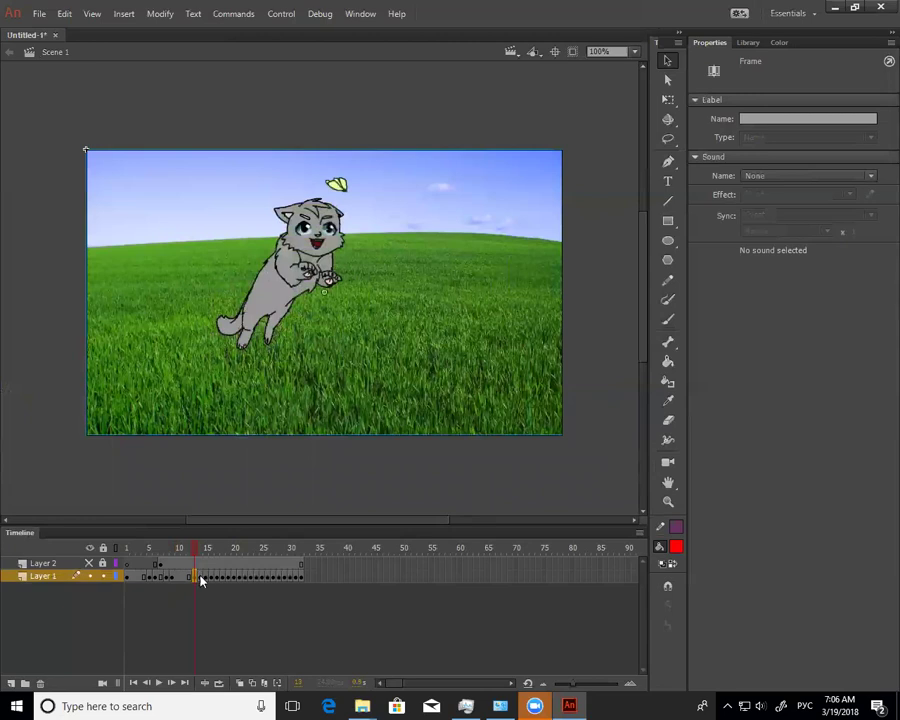
click(202, 578)
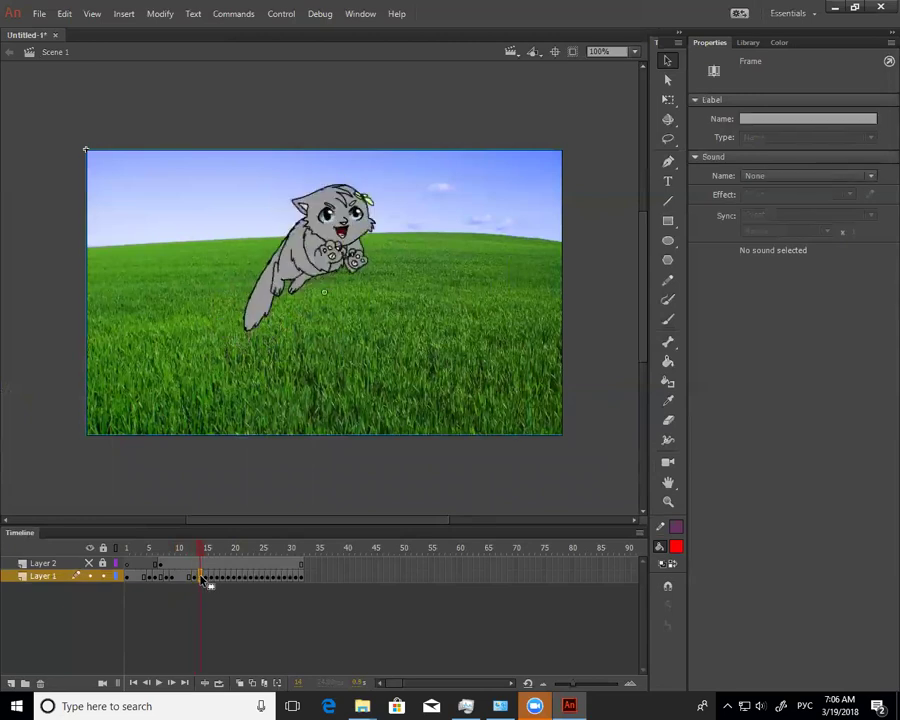
click(196, 578)
click(200, 577)
click(205, 578)
click(207, 578)
right_click(207, 578)
click(285, 328)
Check the mid-air poses at frames 16 and 17 of Layer 1, and clear the keyframe at frame 18
click(211, 578)
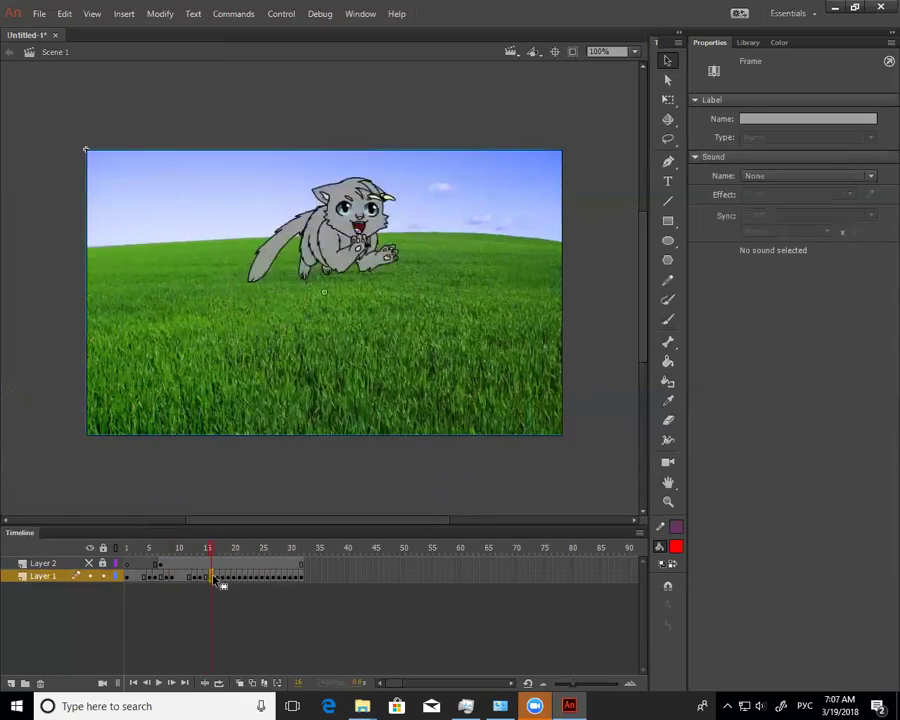
click(218, 578)
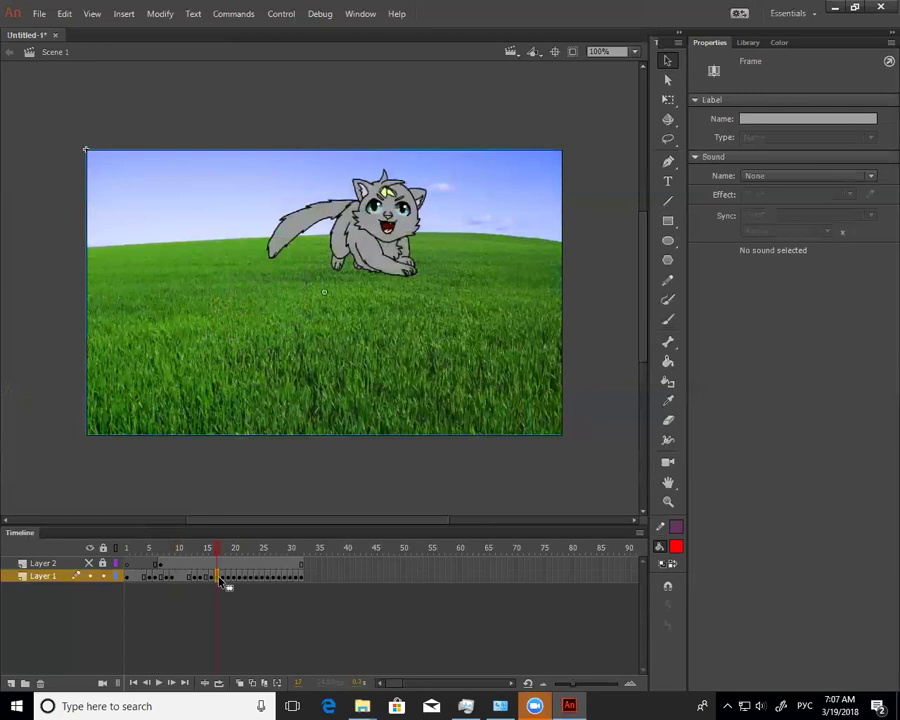
click(222, 579)
right_click(224, 580)
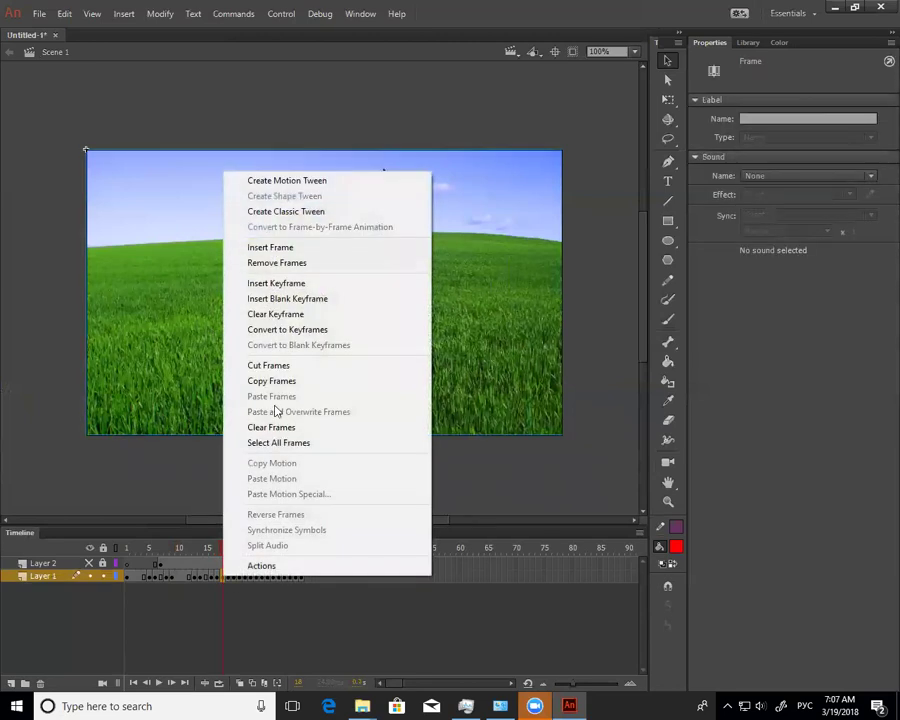
click(292, 311)
Clear the keyframes at frames 19 and 20 of Layer 1, extending the mid-air pose from frame 17
click(230, 579)
click(230, 580)
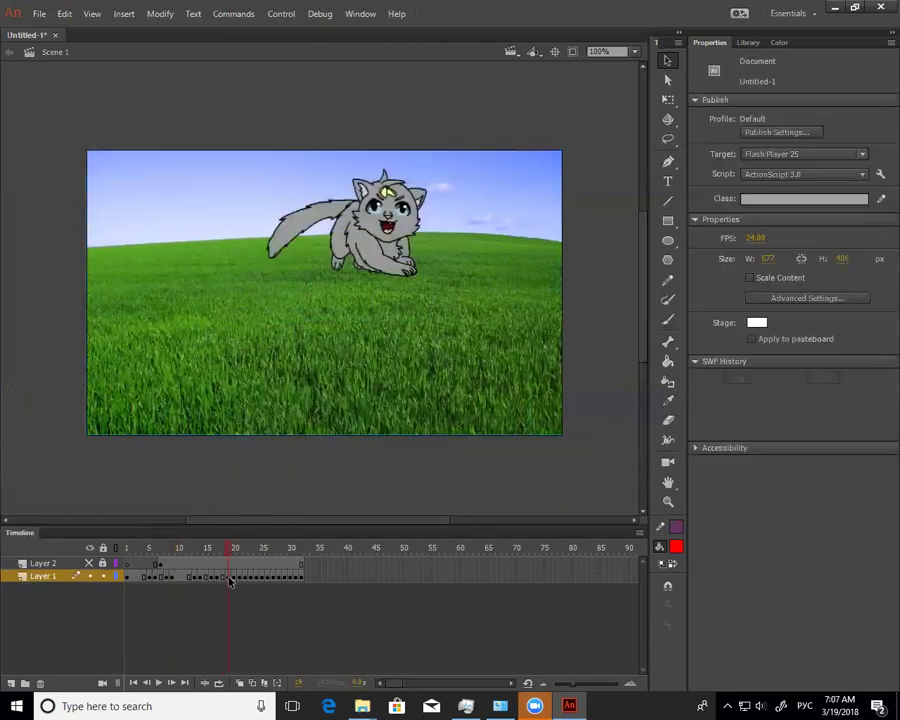
right_click(230, 580)
click(314, 313)
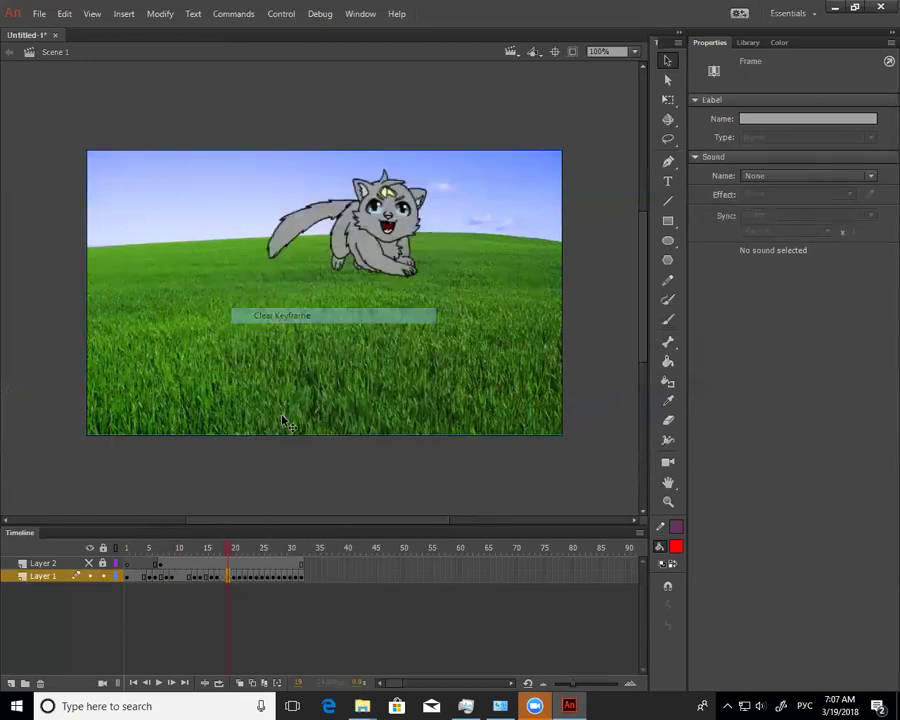
click(238, 579)
click(234, 579)
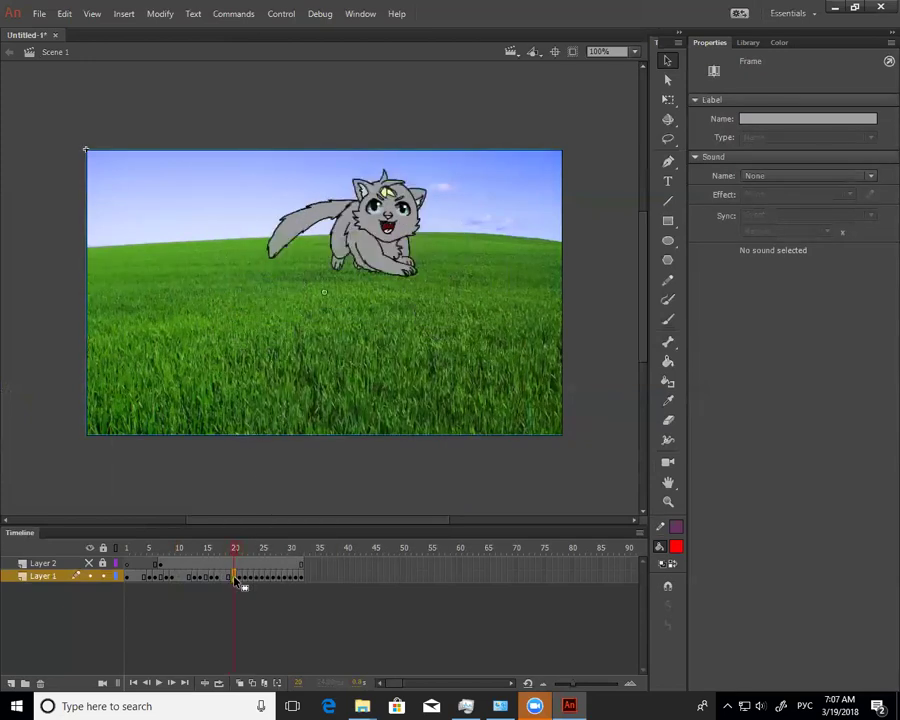
right_click(236, 580)
click(310, 313)
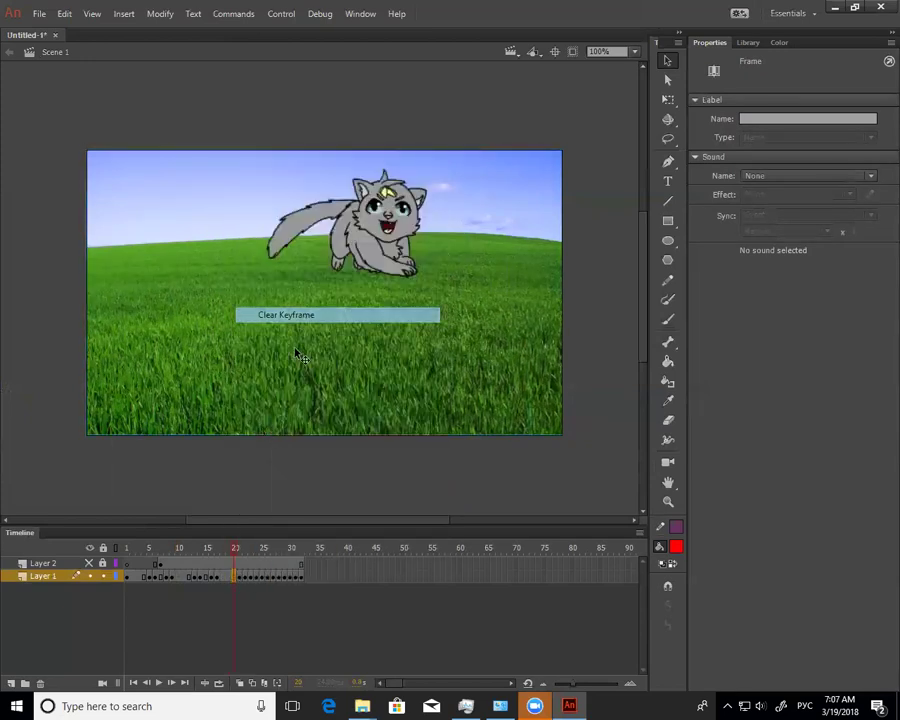
Check the landing poses at frames 21 and 22 of Layer 1, and clear the keyframe at frame 23
click(241, 579)
click(247, 579)
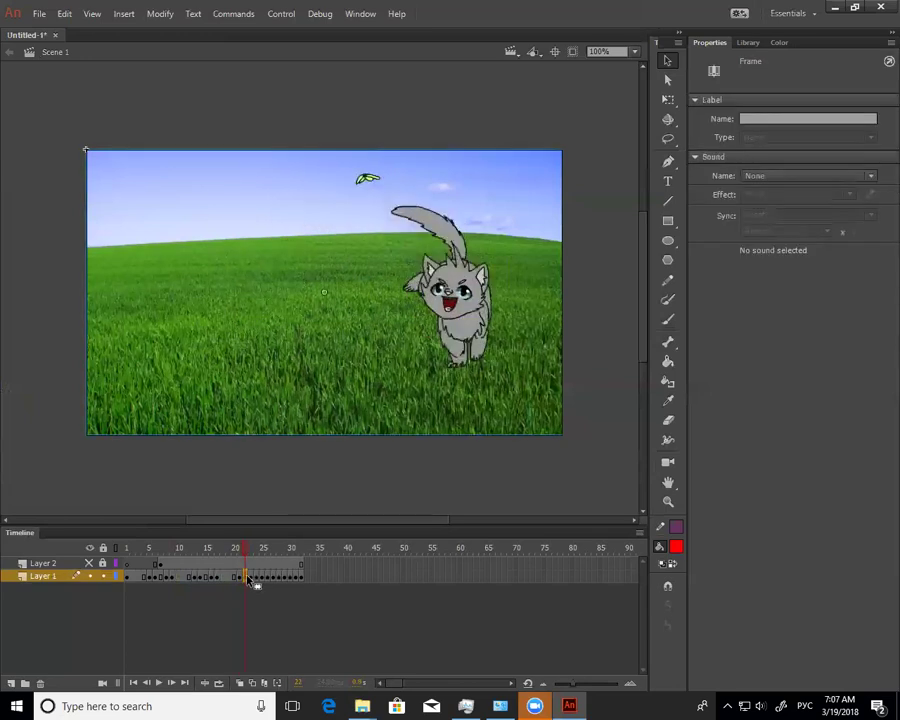
click(252, 579)
right_click(257, 579)
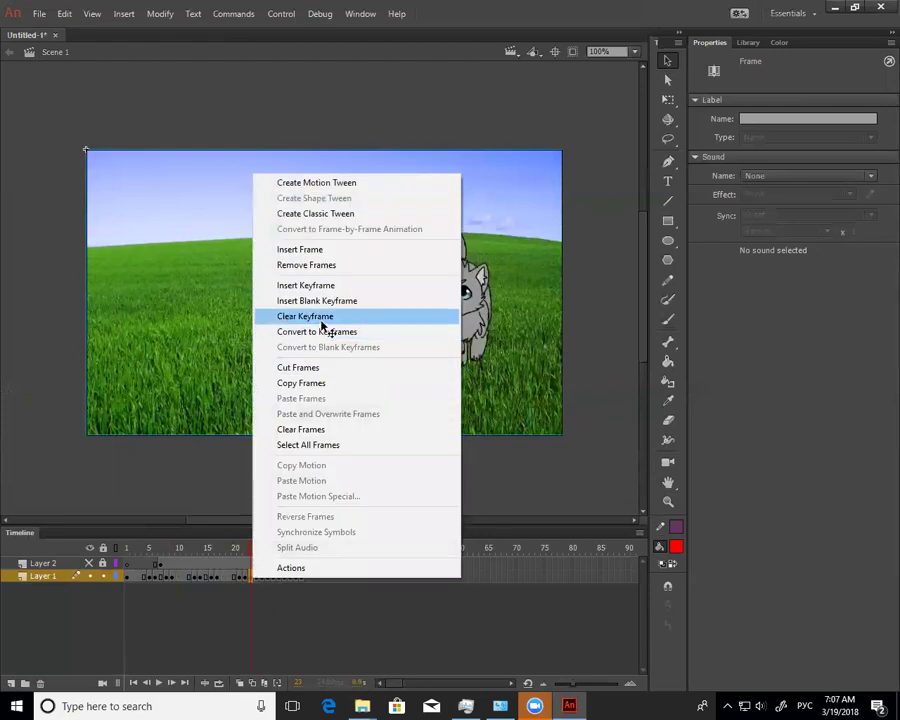
click(322, 315)
Compare the Layer 1 poses at frames 23 to 25, and clear the keyframe at frame 26
click(255, 580)
click(257, 580)
right_click(257, 579)
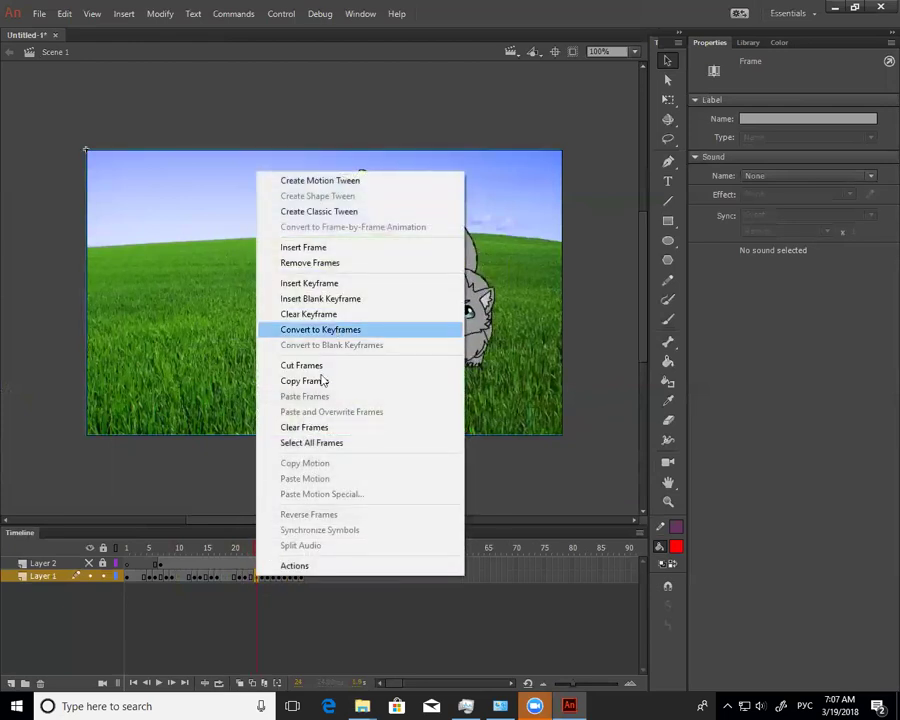
click(252, 597)
click(250, 578)
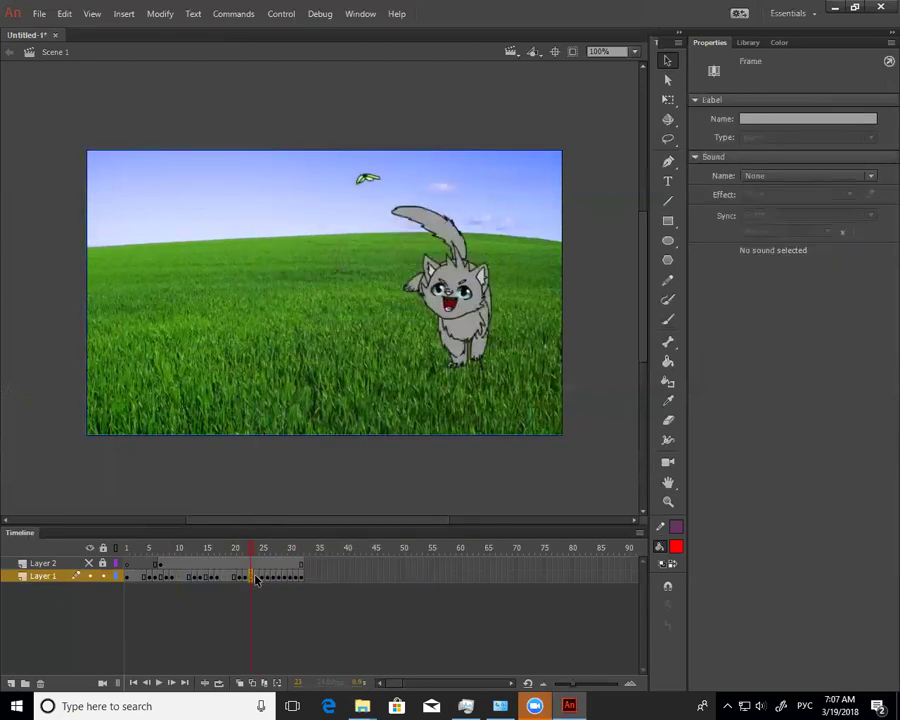
click(257, 579)
click(262, 580)
click(268, 580)
right_click(269, 578)
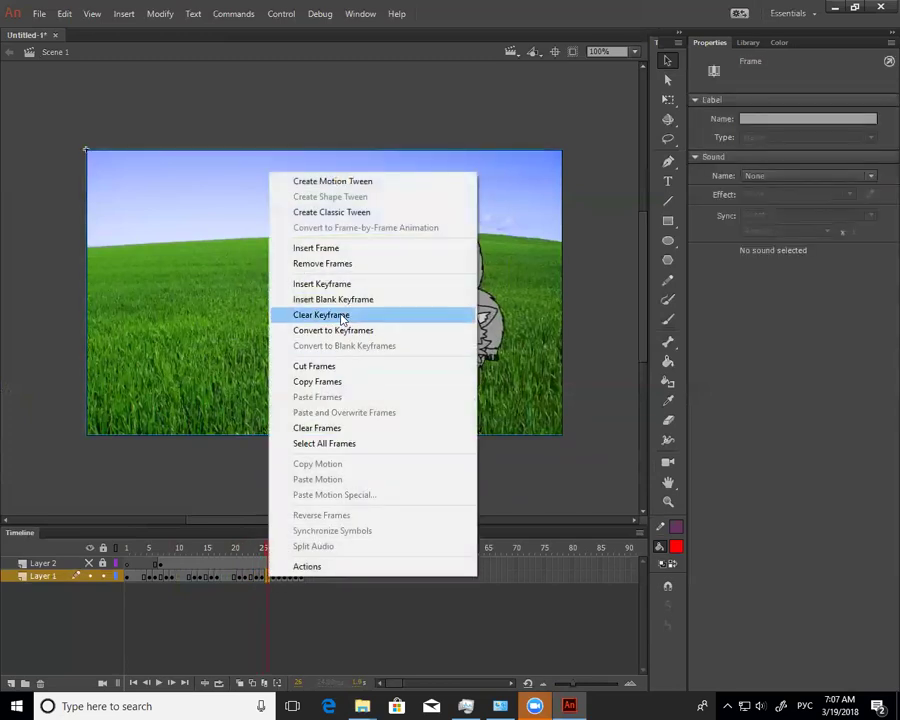
click(340, 314)
Clear the keyframes at frames 27 and 28 of Layer 1
click(275, 580)
right_click(280, 580)
click(344, 311)
click(280, 580)
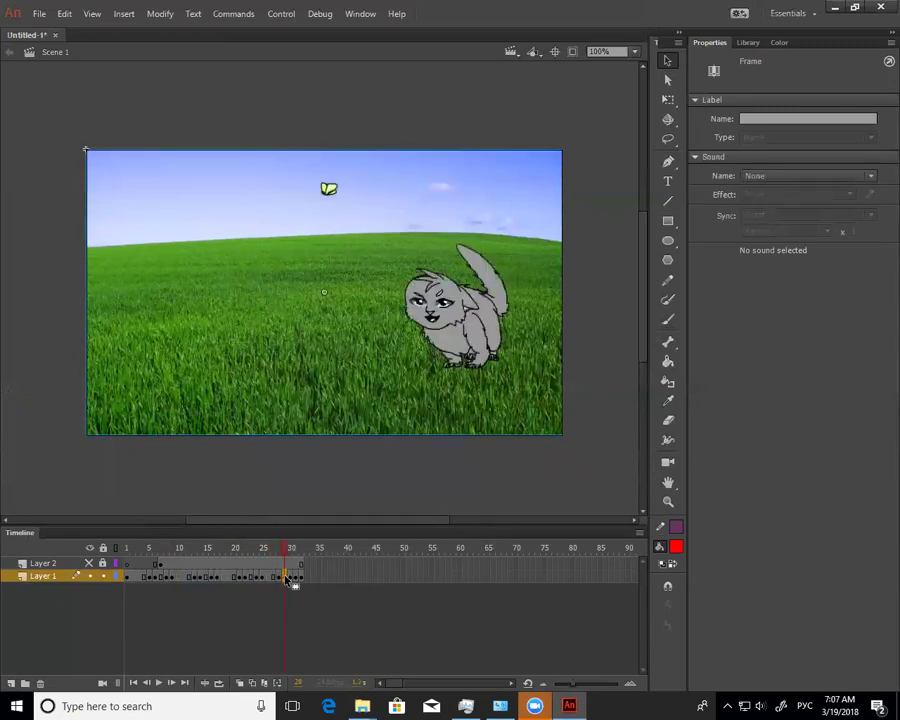
right_click(281, 580)
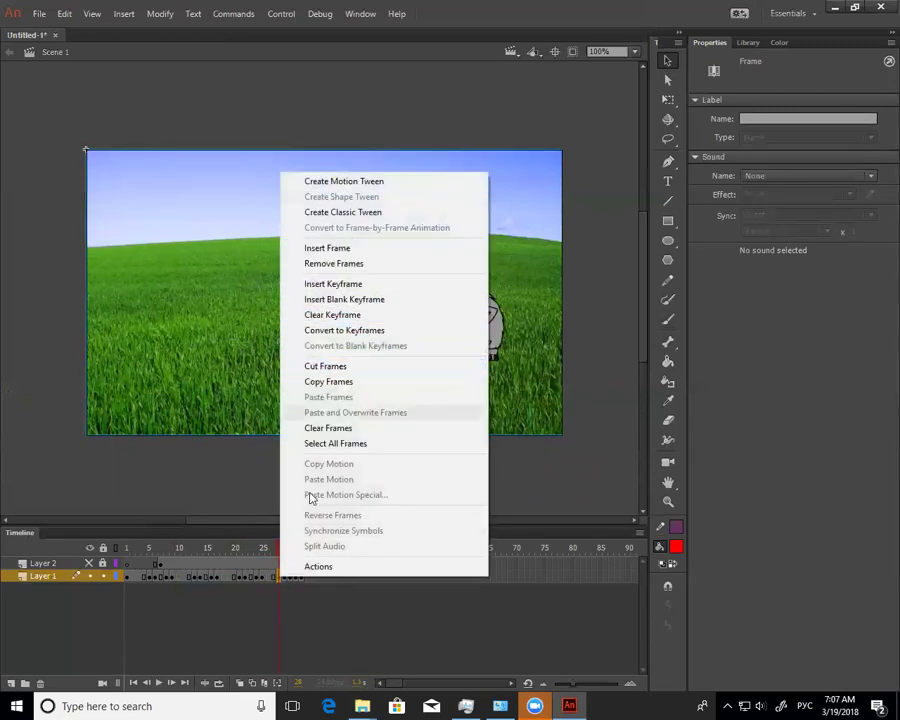
click(350, 315)
Scrub through the last poses of Layer 1, and clear the keyframe at frame 31
drag(280, 572, 299, 584)
right_click(300, 580)
click(350, 313)
Scrub from the first frame through the jump to examine how many frames each Layer 1 pose is held
drag(301, 549, 128, 568)
click(133, 578)
click(139, 577)
click(145, 578)
click(151, 580)
drag(153, 590, 218, 578)
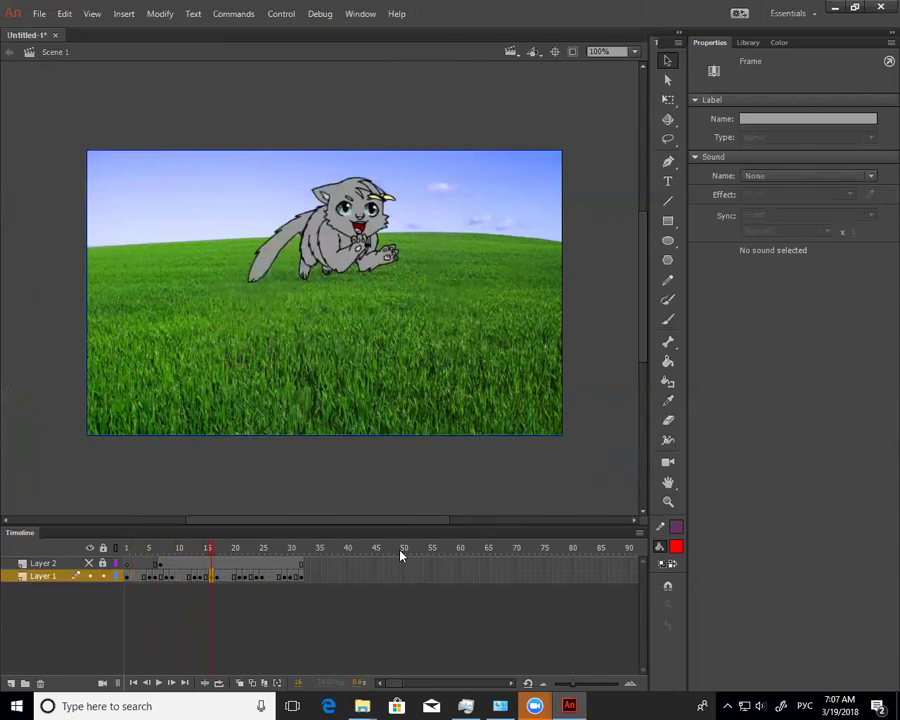
drag(220, 553, 130, 572)
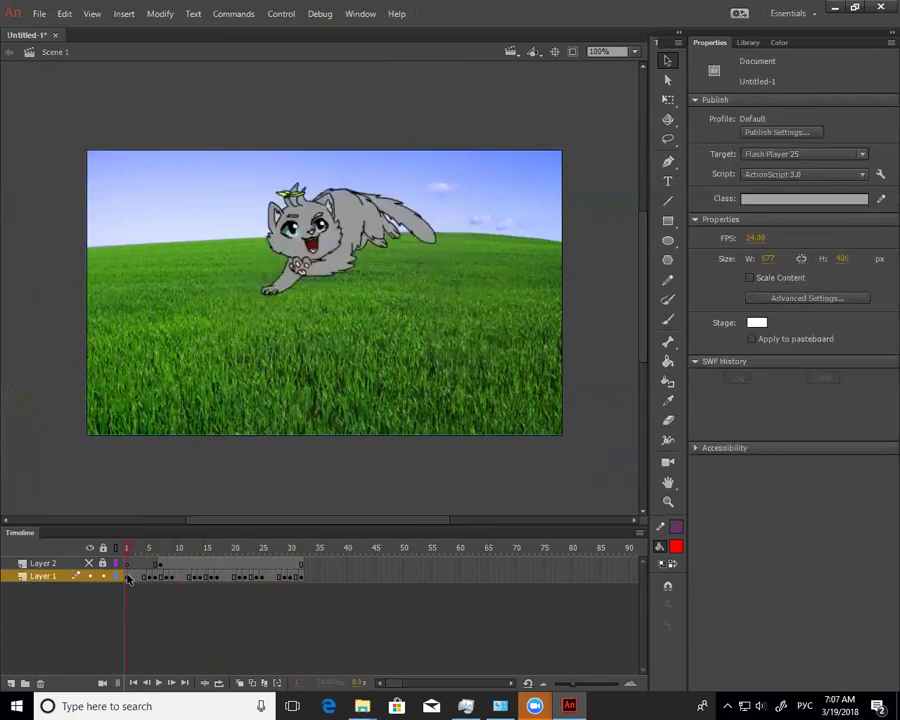
drag(141, 582, 160, 583)
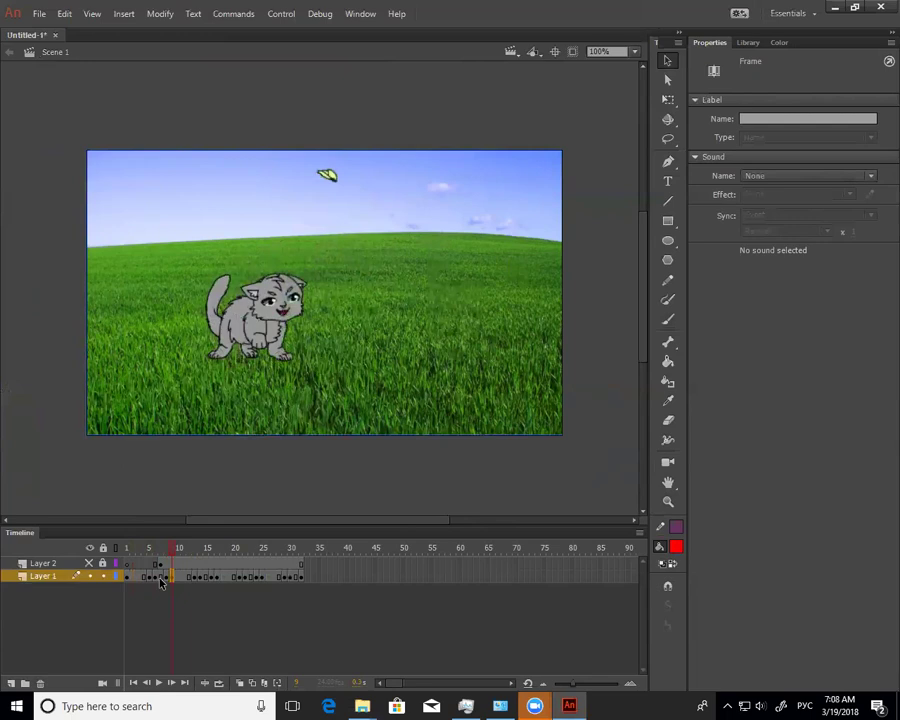
Show and unlock Layer 2, and brush the red notes "on2" and "on1" beside the picture at frame 7
click(126, 551)
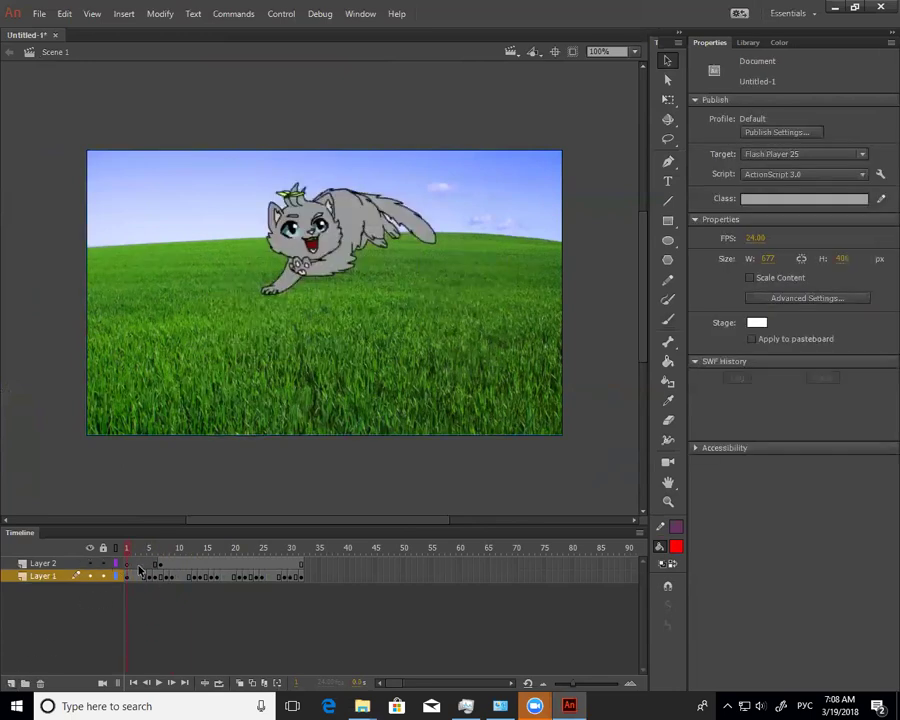
click(160, 564)
drag(587, 227, 508, 257)
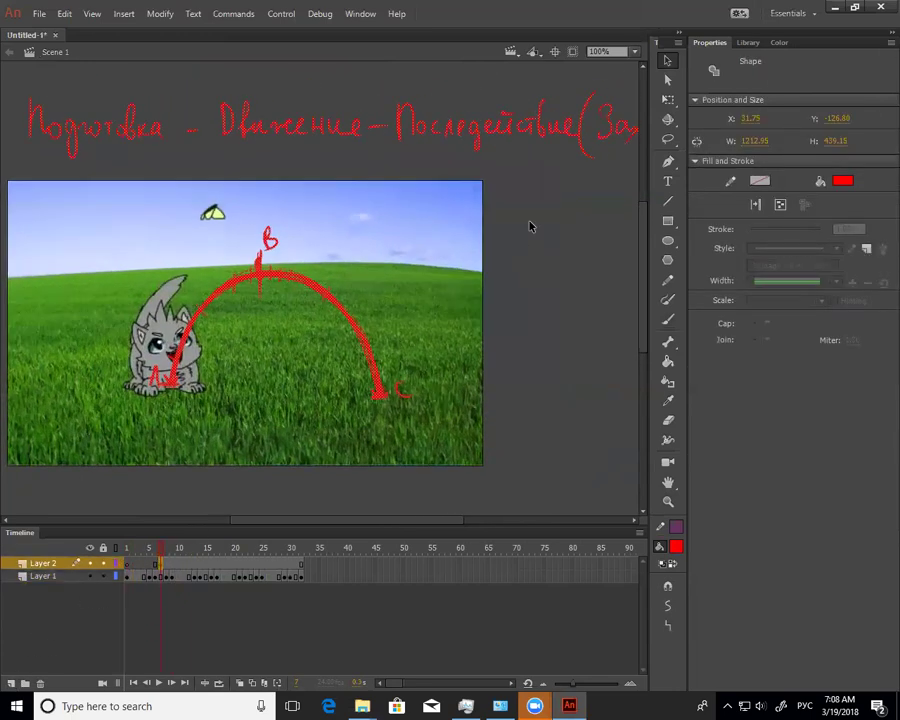
key(b)
drag(522, 212, 546, 220)
drag(550, 201, 566, 219)
drag(525, 254, 557, 266)
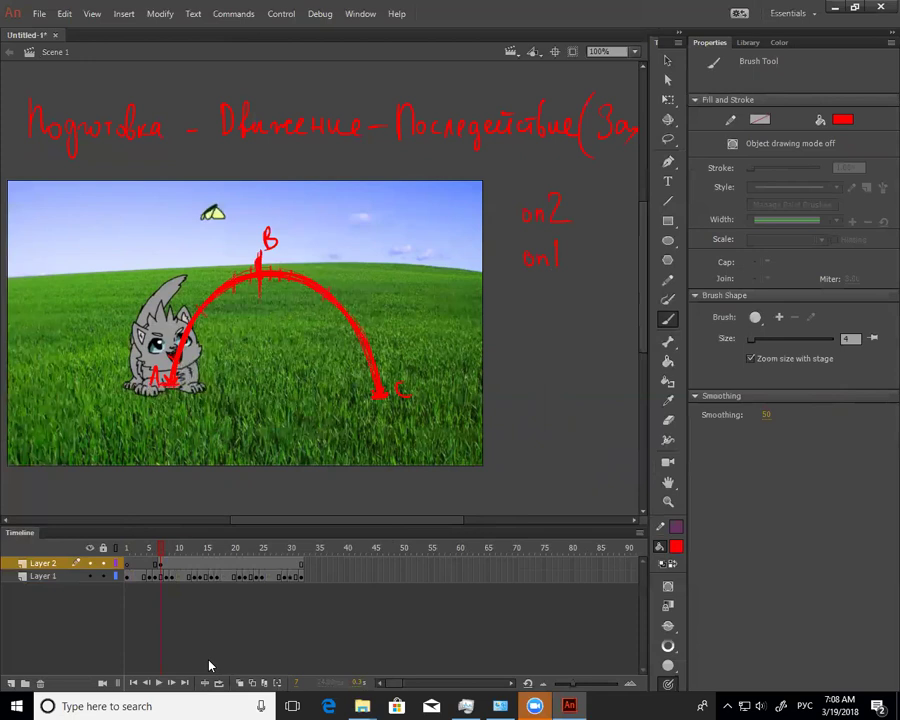
Hide and lock Layer 2, and play the animation several times from the first frame to check its timing
mouse_move(155, 548)
mouse_down()
mouse_move(125, 569)
mouse_move(162, 568)
mouse_move(137, 568)
mouse_up()
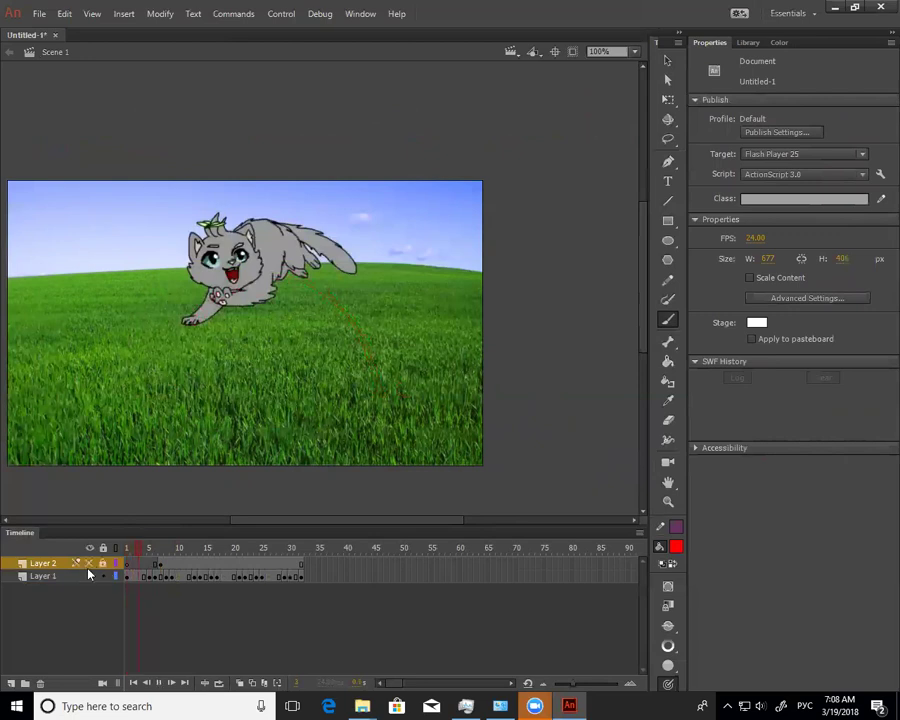
key(Return)
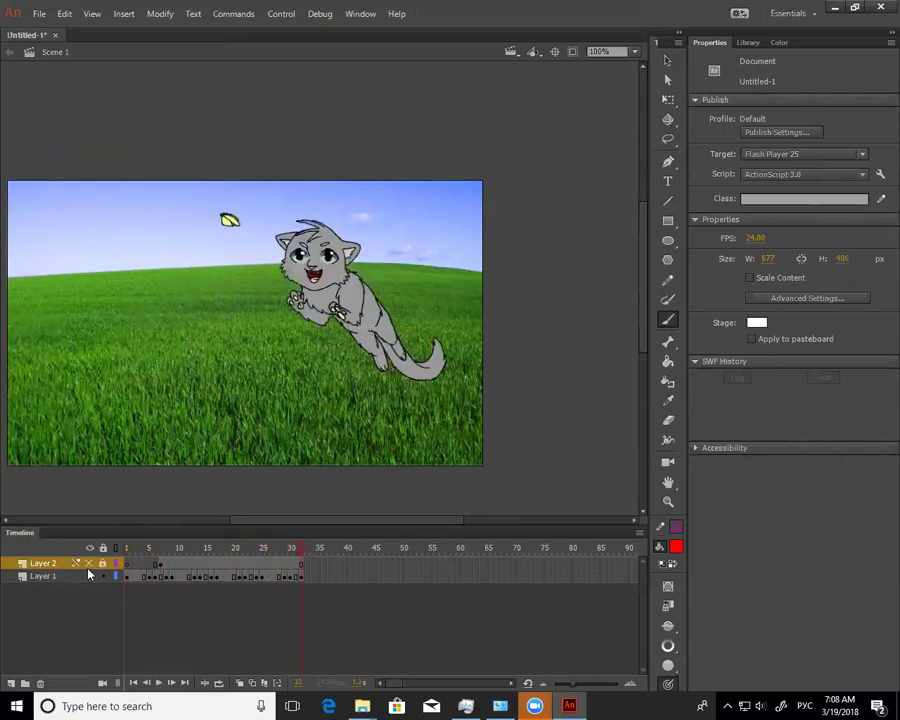
key(Return)
key(Return)
key(Return)
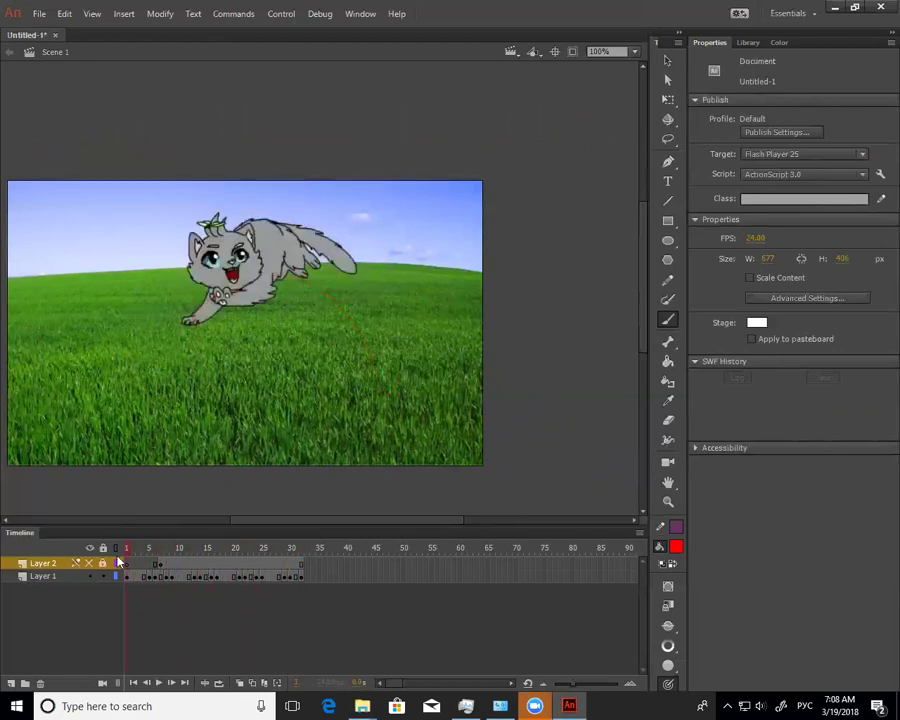
key(Return)
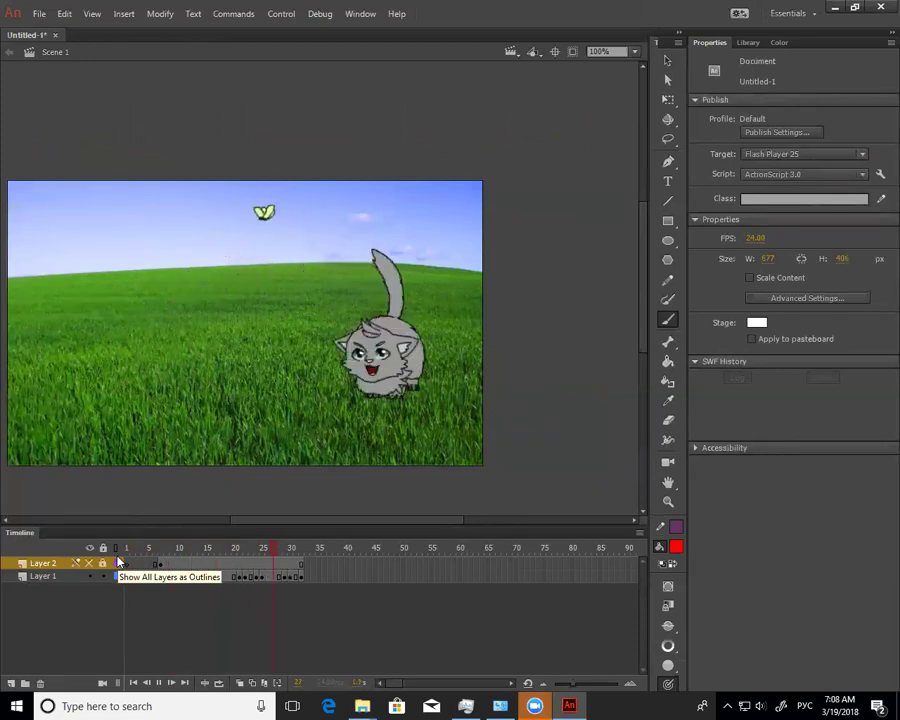
click(126, 548)
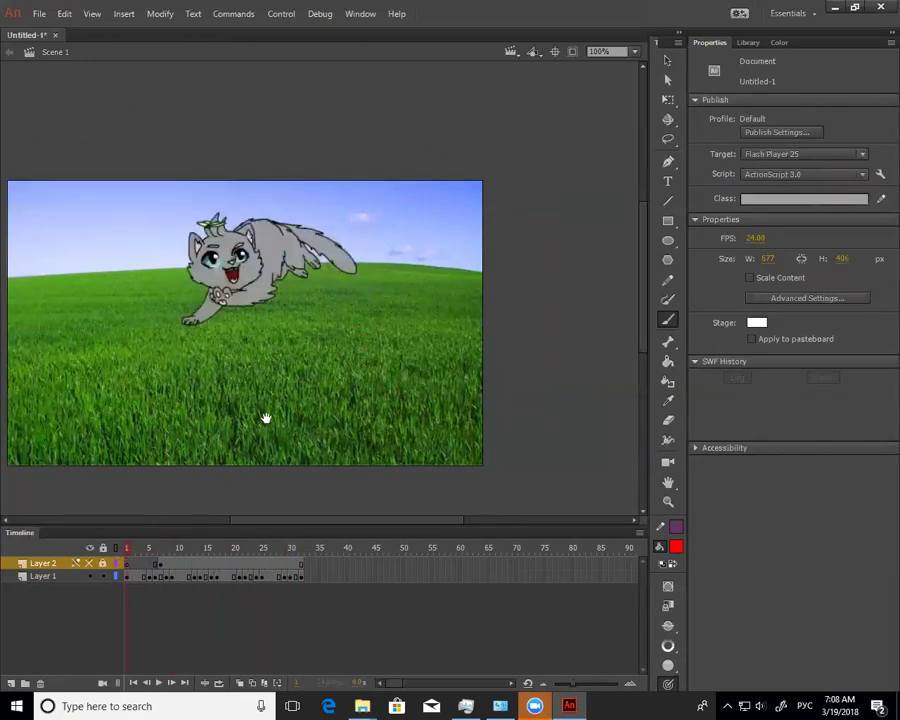
Add a new layer above Layer 2, and go to the standing cat pose around frame 10
drag(265, 418, 424, 430)
click(11, 683)
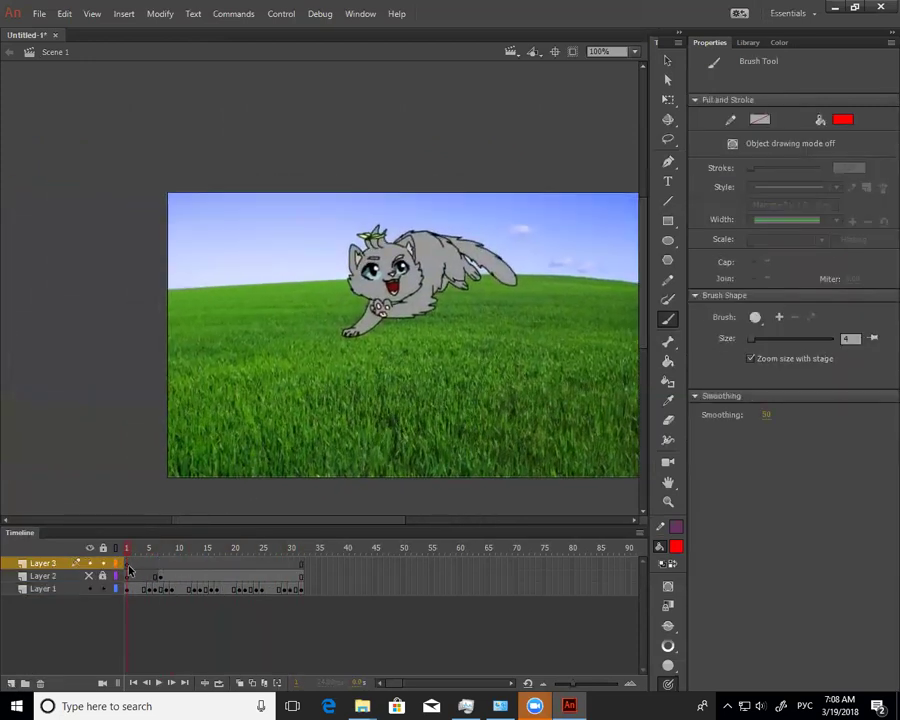
click(128, 569)
key(n)
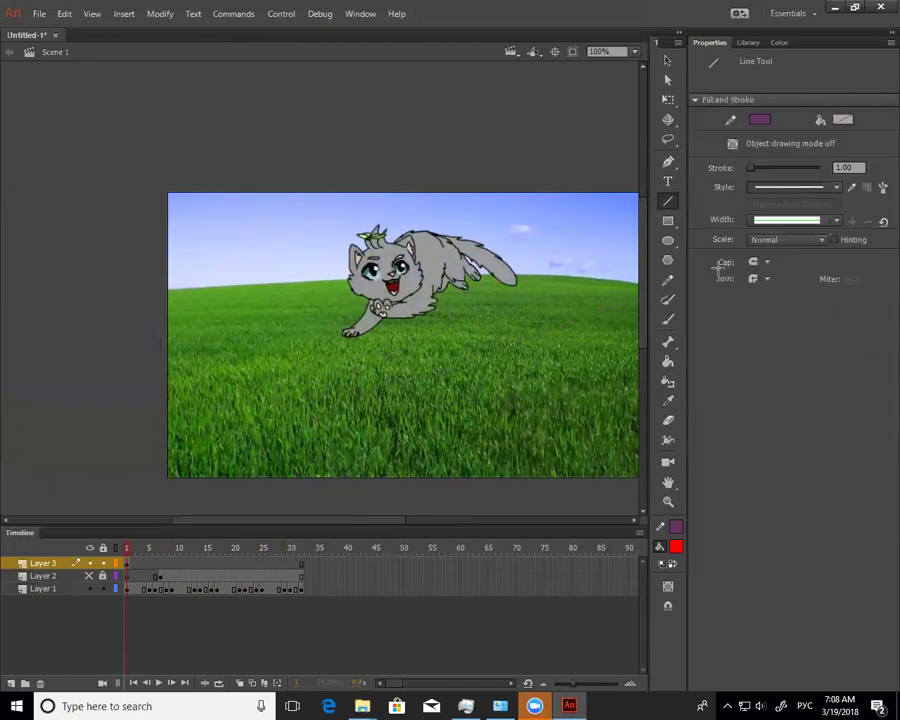
drag(512, 482, 386, 476)
key(v)
click(139, 552)
drag(140, 560, 182, 574)
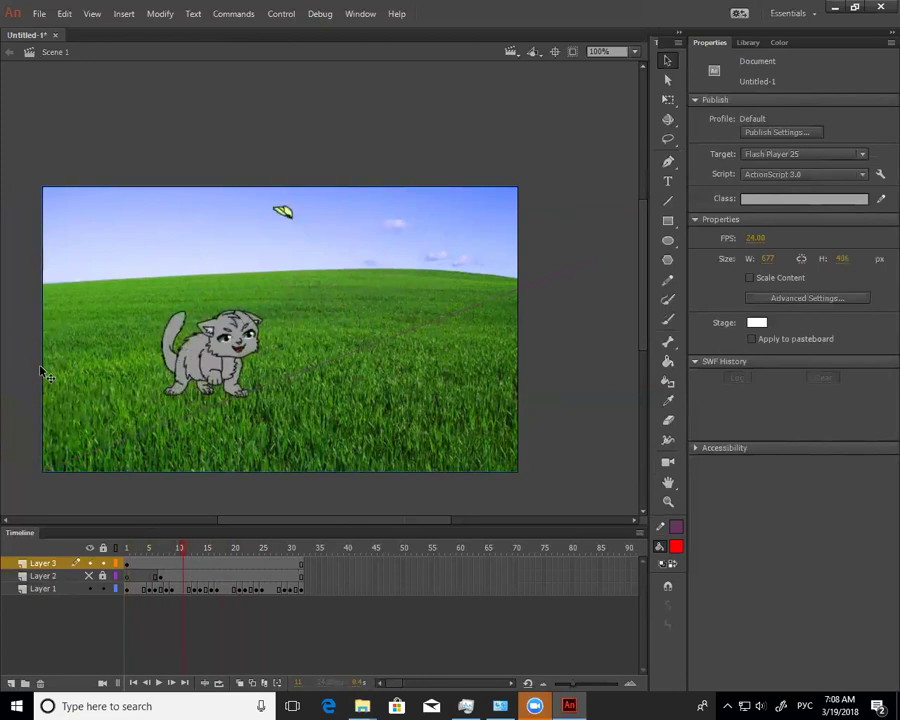
Draw a straight horizontal horizon line on Layer 3, crossing the cat's body and extending past both sides of the picture
key(n)
click(205, 352)
click(530, 405)
click(183, 588)
click(183, 564)
drag(37, 343, 640, 330)
click(43, 563)
drag(37, 346, 655, 327)
key(v)
click(421, 330)
key(Delete)
Draw two perspective lines from the picture's left edge to a vanishing point on the horizon line, one starting at the lower-left corner
click(338, 357)
key(m)
key(comma)
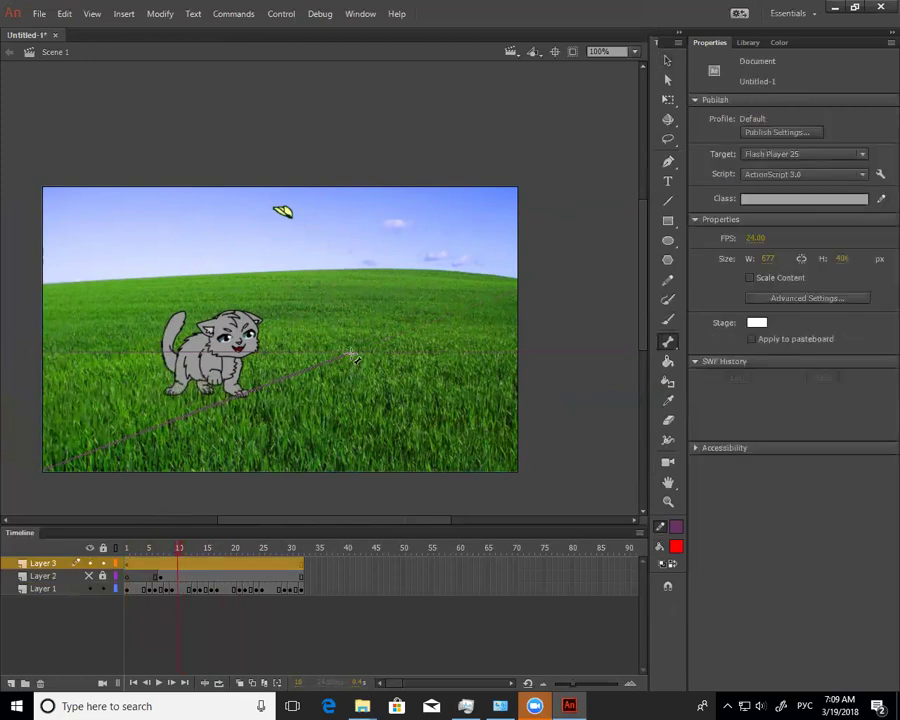
click(352, 355)
click(507, 370)
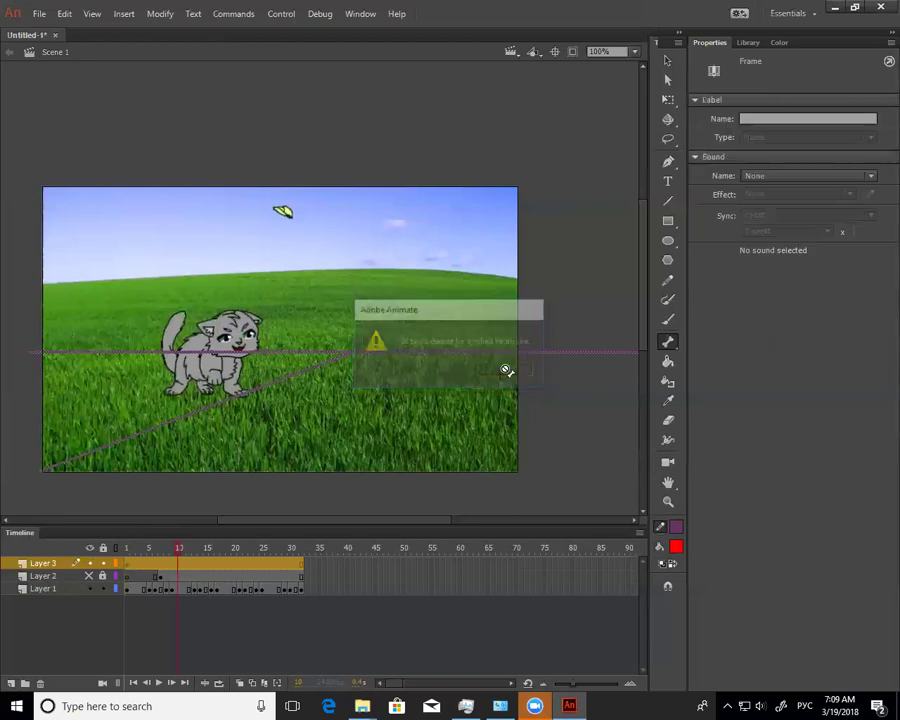
key(n)
drag(28, 420, 44, 408)
Recolour all the lines on Layer 3 orange-red, FF3300
click(179, 564)
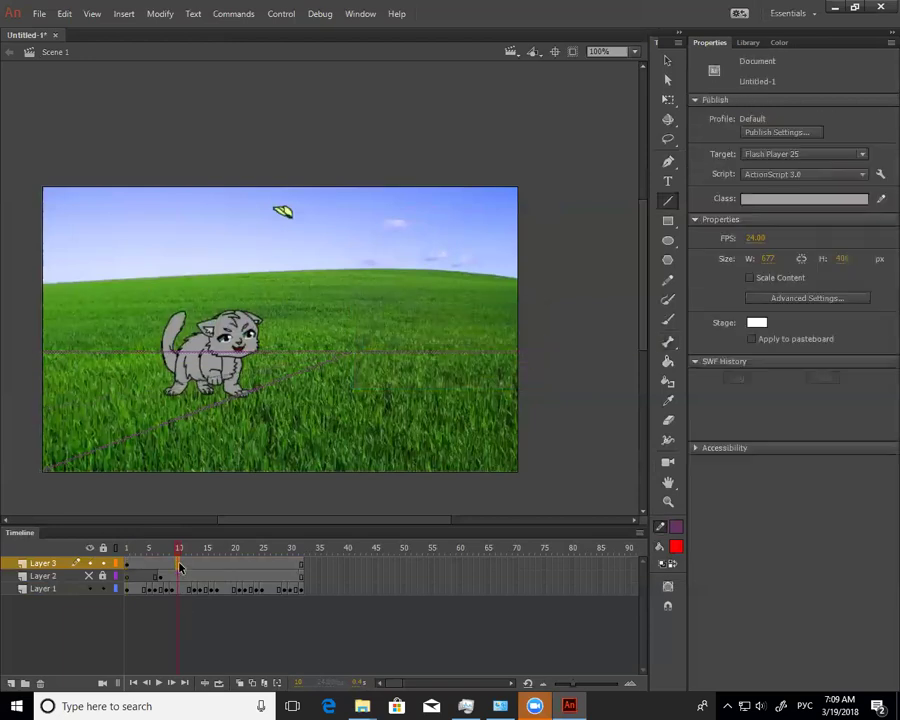
click(677, 529)
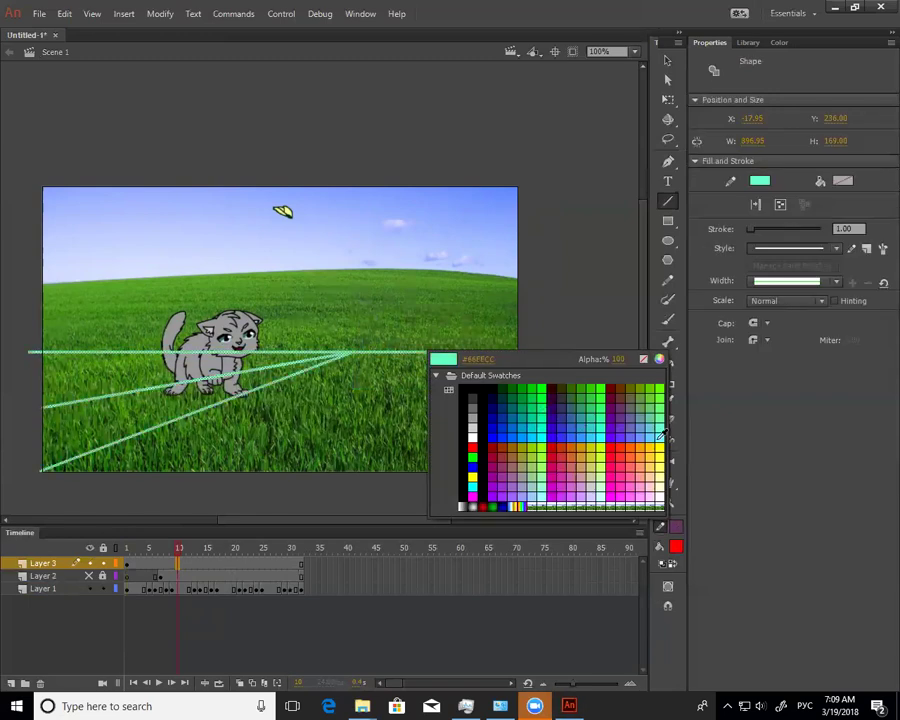
click(627, 443)
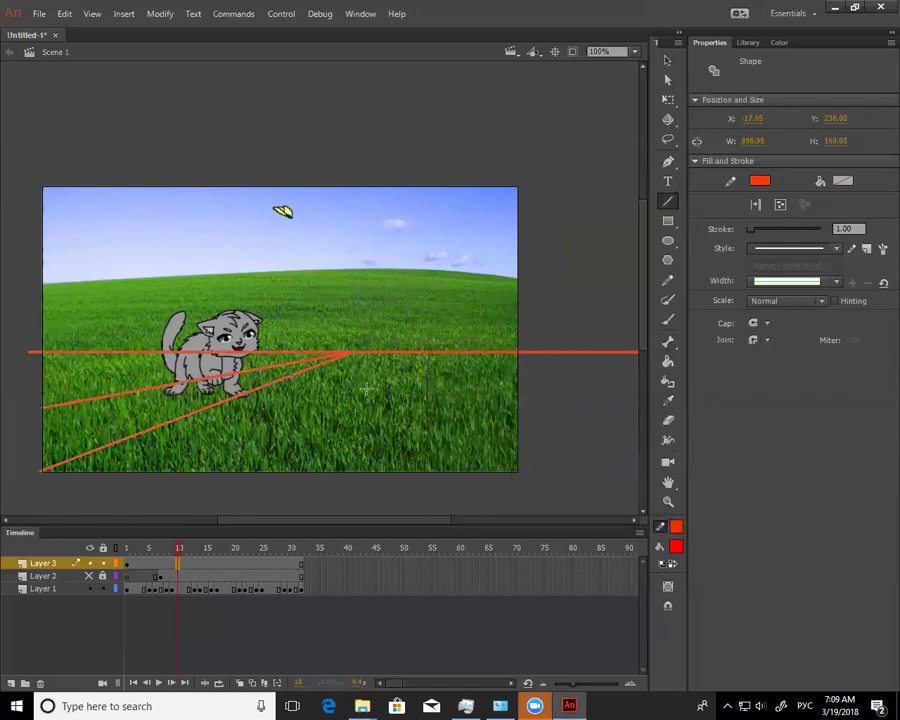
Draw more perspective lines from the vanishing point, fanning out to the picture's left edge, lower edge and beyond its right edge
click(37, 365)
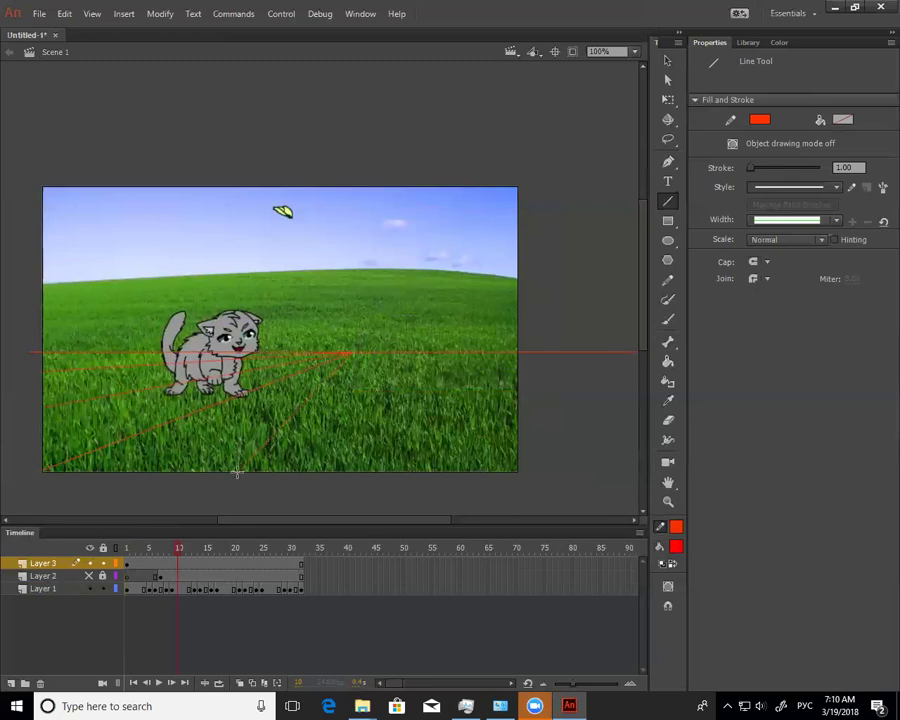
drag(353, 352, 365, 472)
drag(355, 352, 493, 470)
key(v)
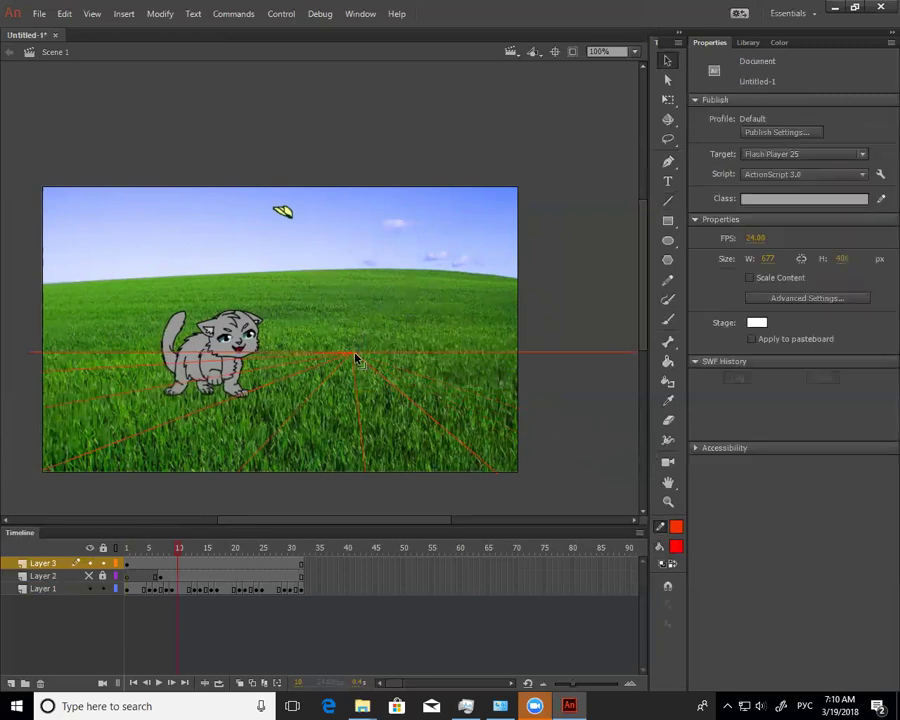
key(n)
drag(353, 352, 700, 405)
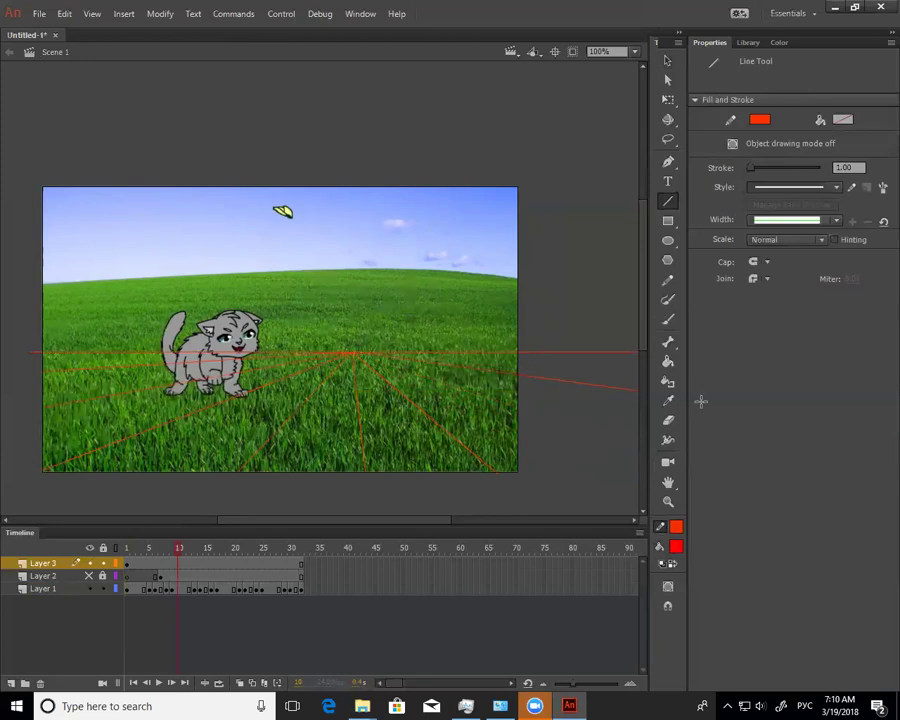
Draw horizontal ground lines across the perspective grid, from the cat's paws upward and closer together towards the horizon
click(179, 564)
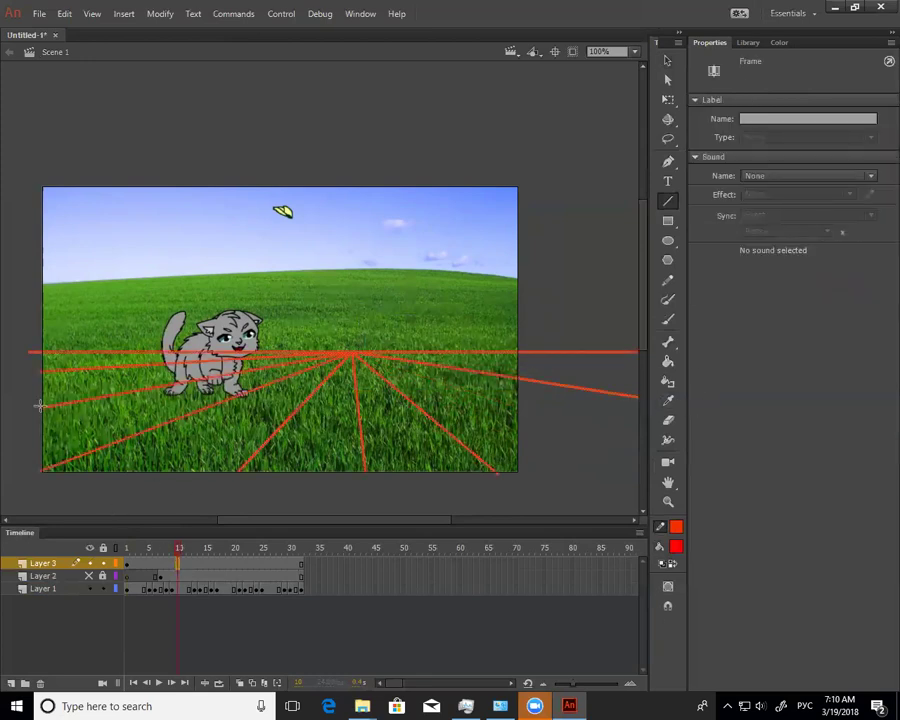
drag(46, 405, 603, 411)
key(ctrl+z)
drag(43, 401, 597, 428)
key(ctrl+z)
drag(49, 399, 602, 408)
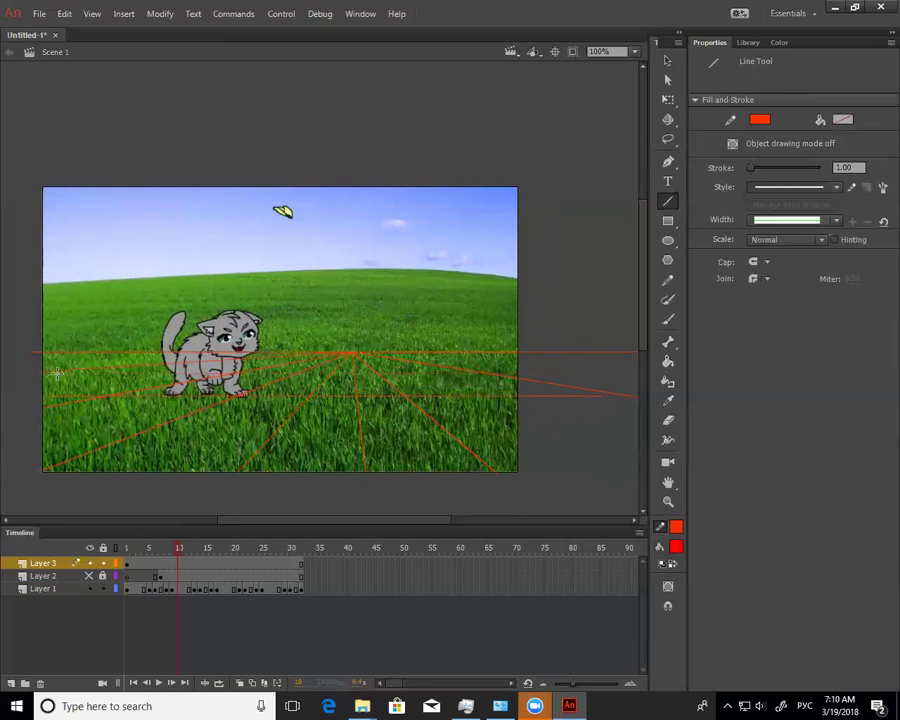
mouse_move(440, 380)
mouse_down()
mouse_move(617, 388)
mouse_move(628, 380)
mouse_up()
mouse_move(43, 372)
mouse_down()
mouse_move(232, 366)
mouse_move(668, 384)
mouse_up()
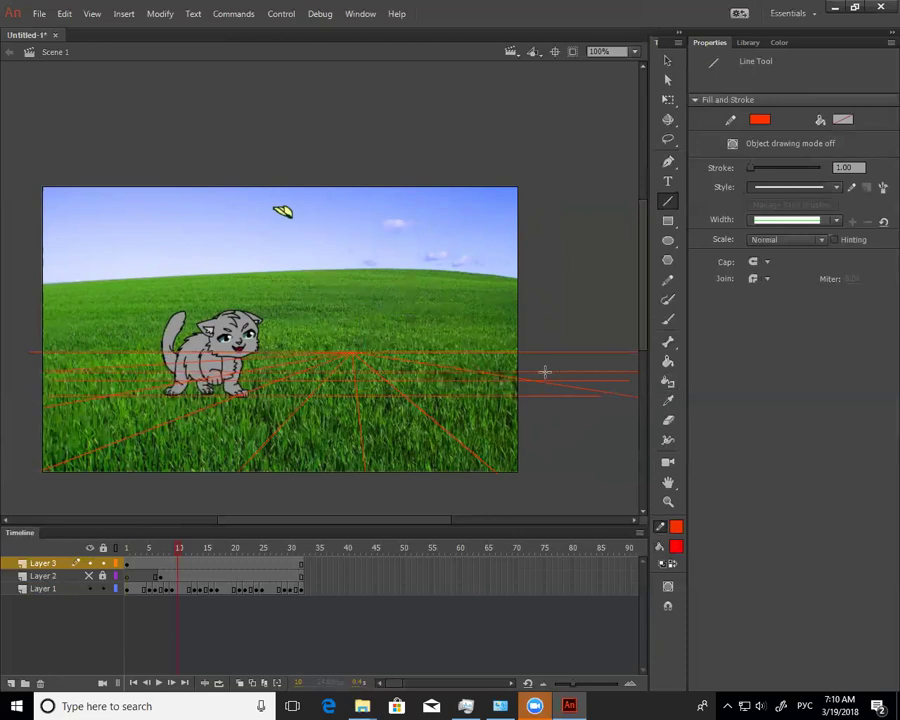
drag(516, 363, 637, 363)
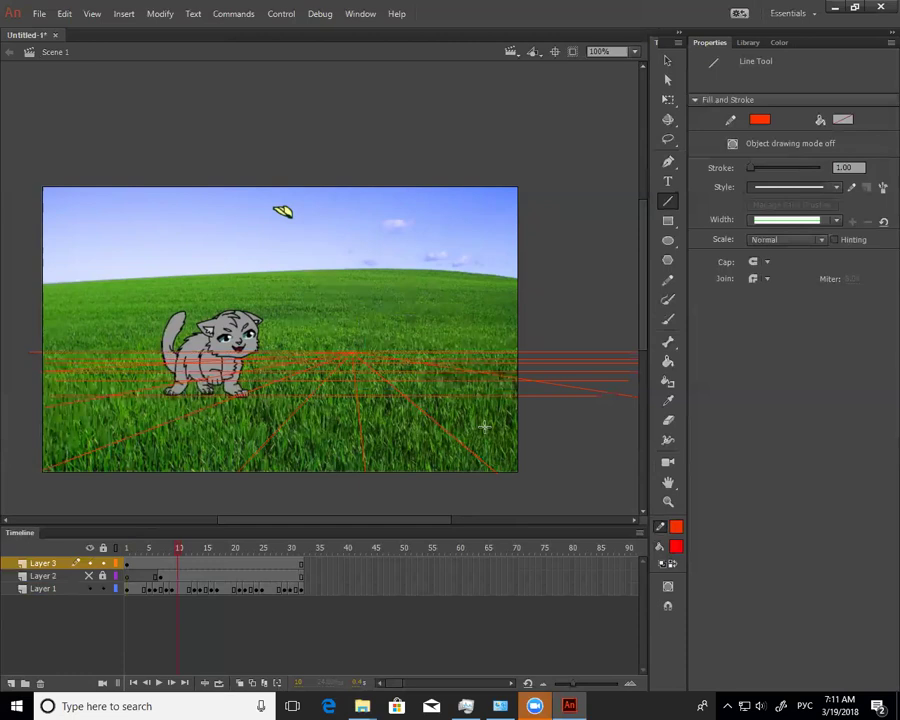
Examine at 200% how the cat's paws at frame 10 sit on the perspective grid
click(178, 576)
key(v)
key(z)
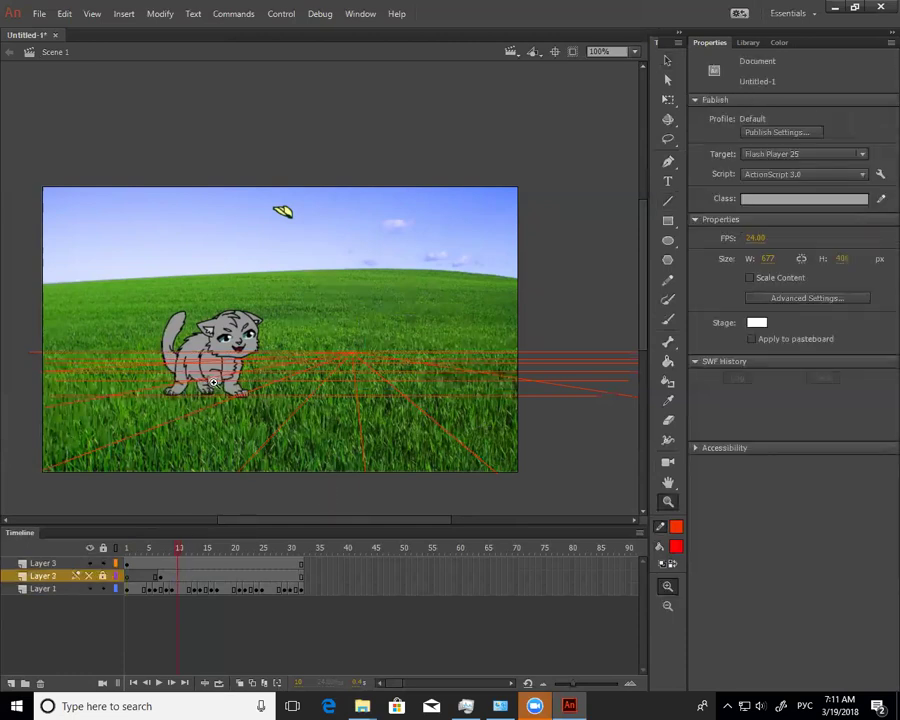
click(191, 358)
click(670, 61)
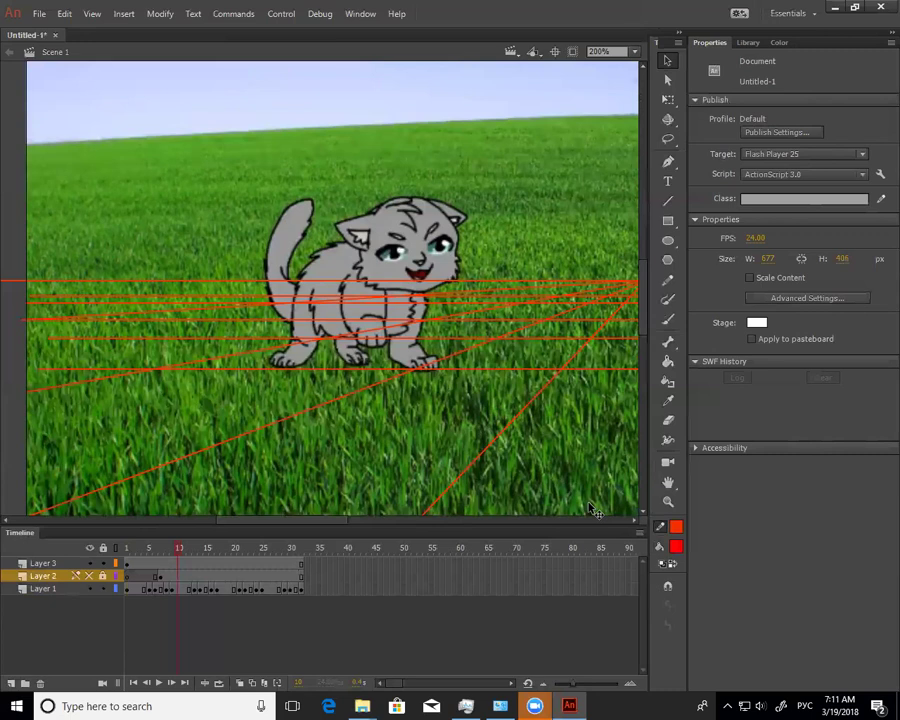
click(178, 576)
drag(528, 488, 444, 460)
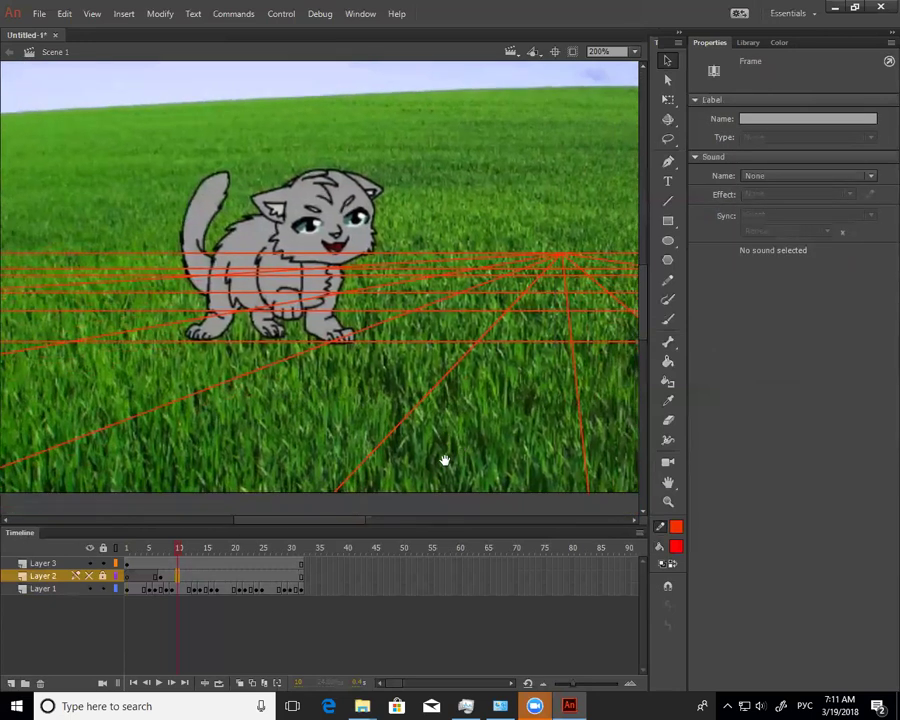
click(177, 565)
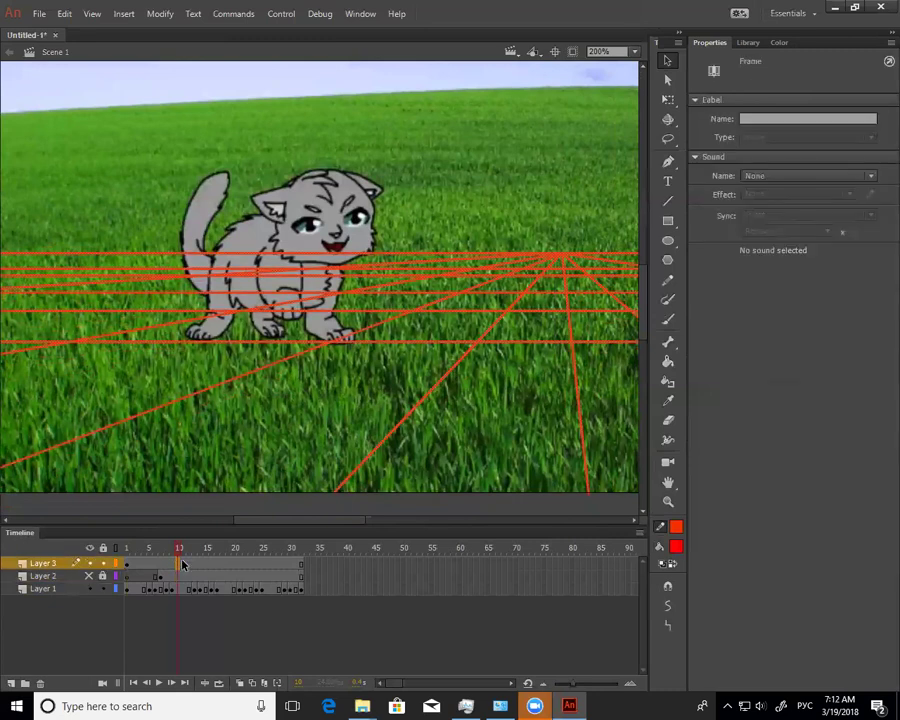
At frame 27, draw another horizontal ground line across the grass below the cat on Layer 3
drag(184, 550, 257, 555)
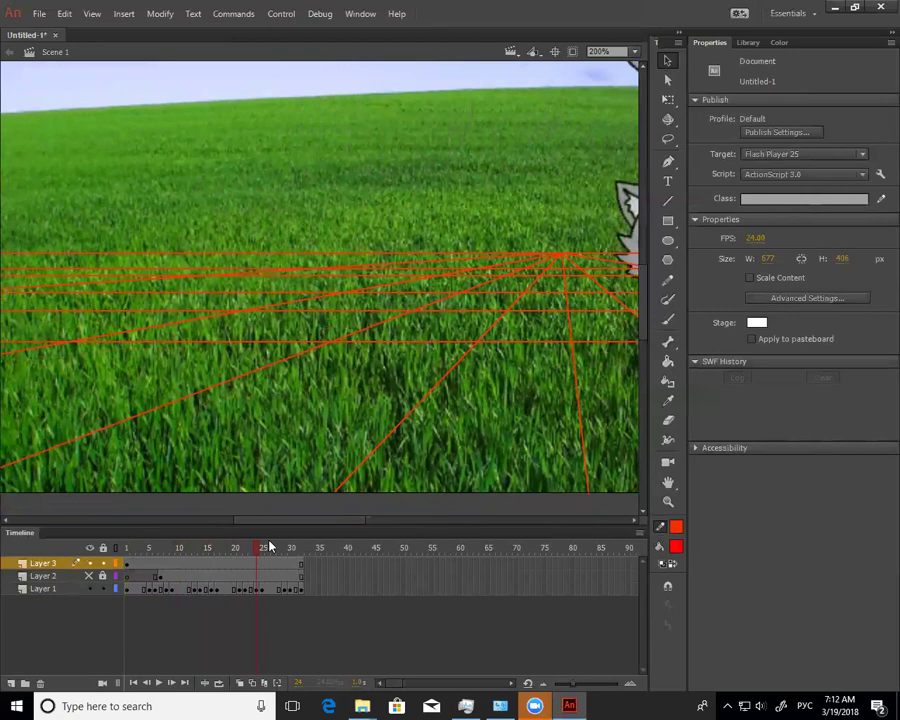
ctrl+alt+click(461, 427)
drag(538, 422, 564, 480)
mouse_move(251, 558)
mouse_down()
mouse_move(221, 572)
mouse_move(263, 569)
mouse_up()
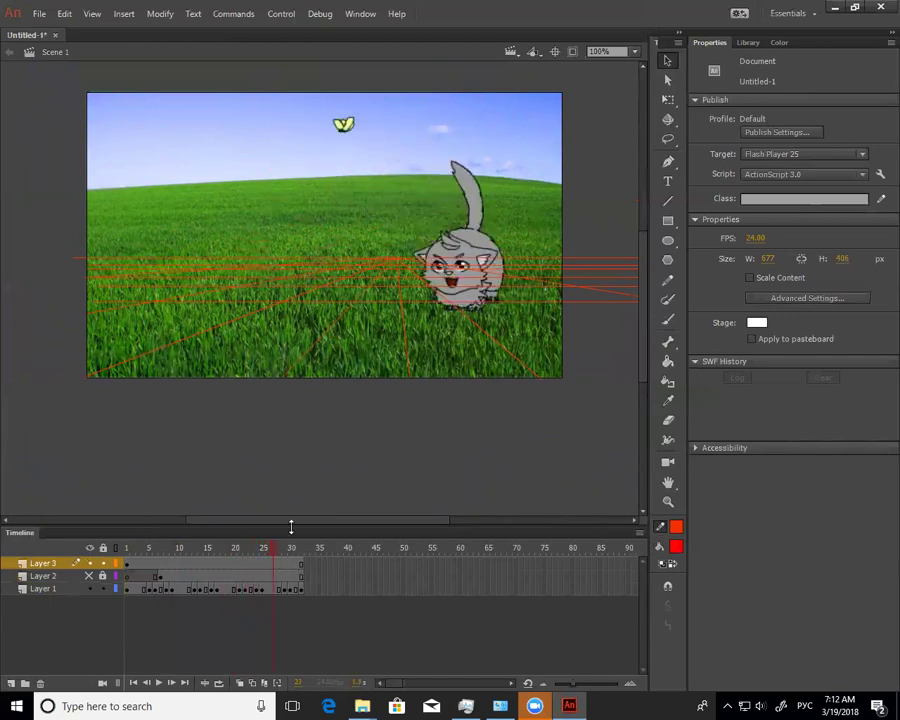
key(b)
key(v)
key(b)
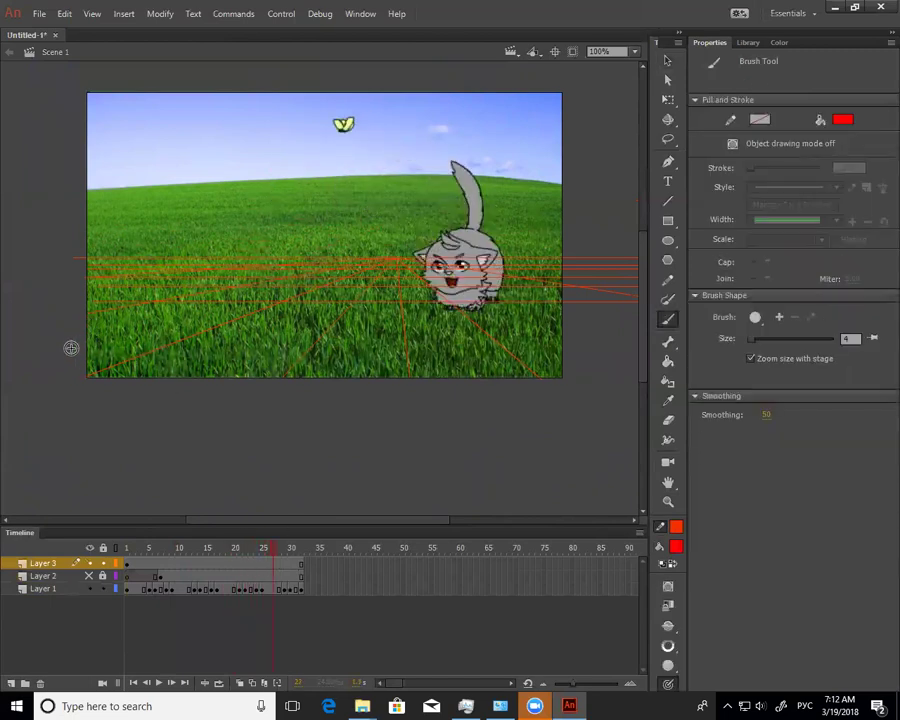
key(n)
drag(80, 341, 639, 358)
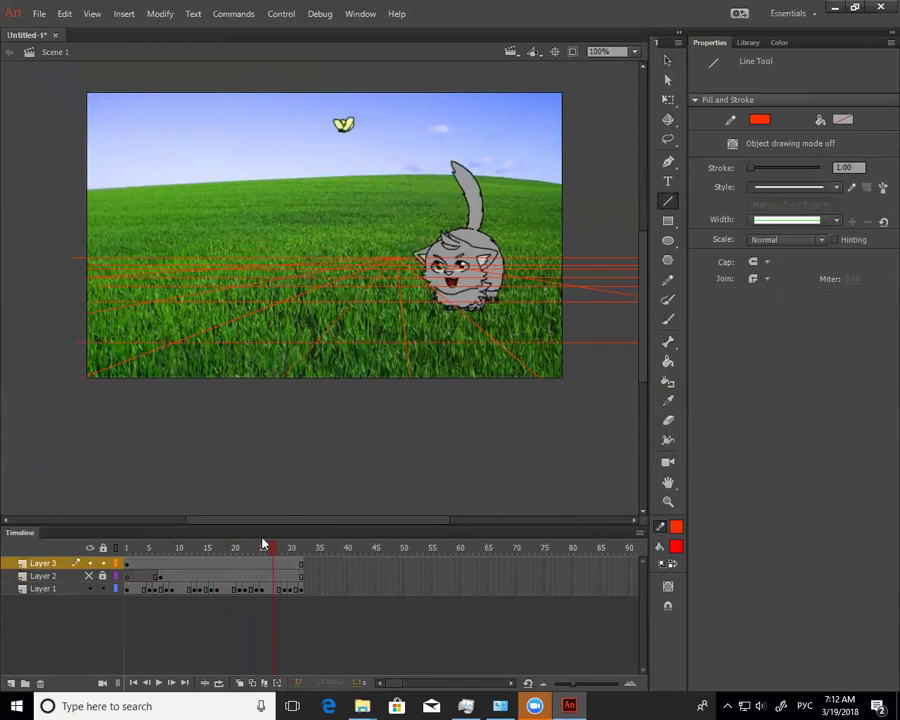
key(c)
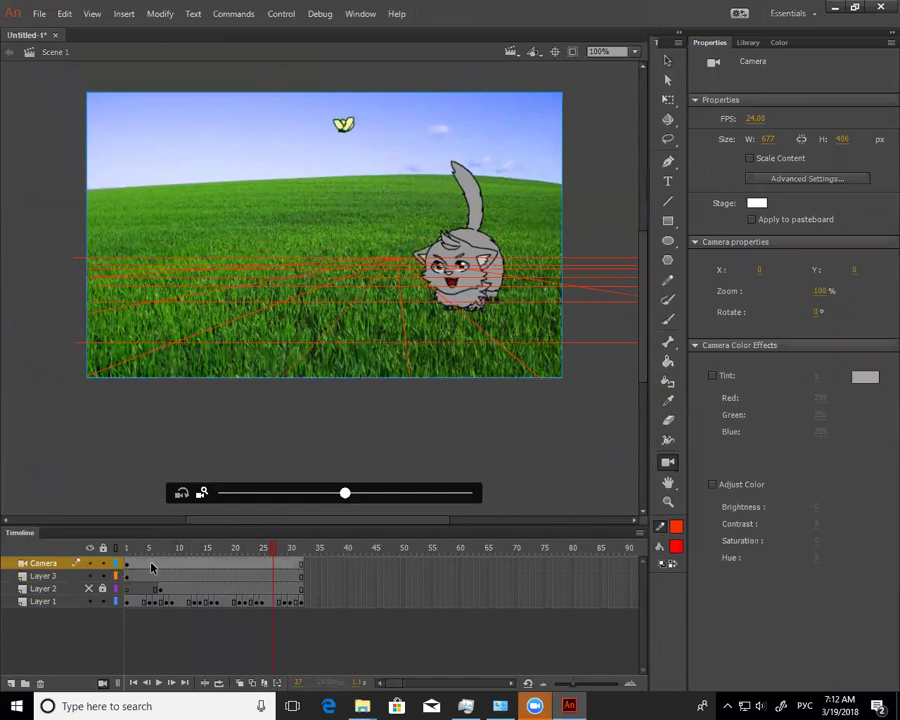
click(278, 566)
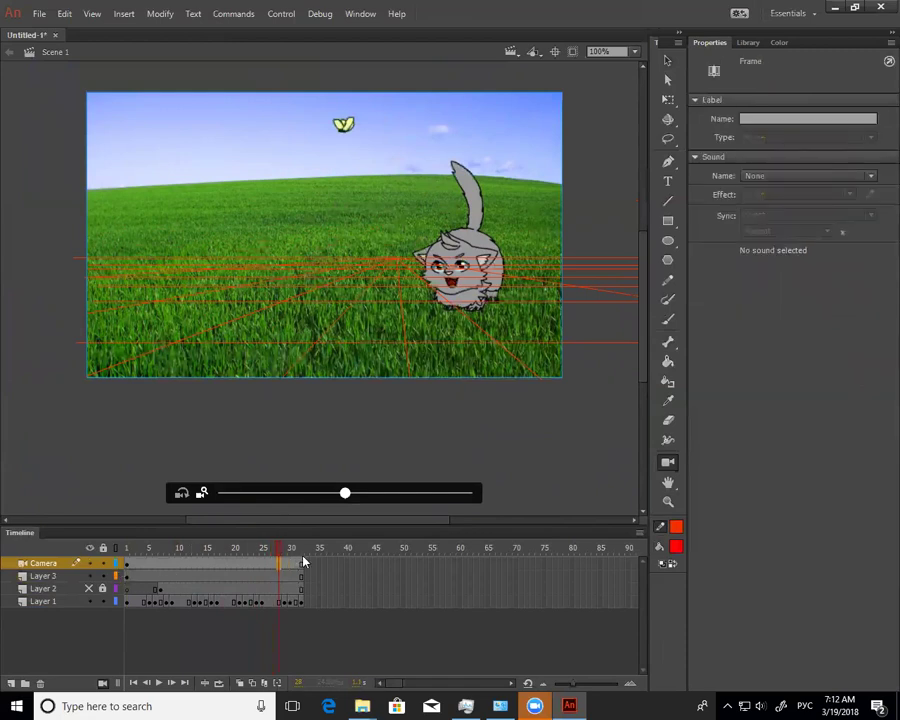
click(278, 576)
click(279, 564)
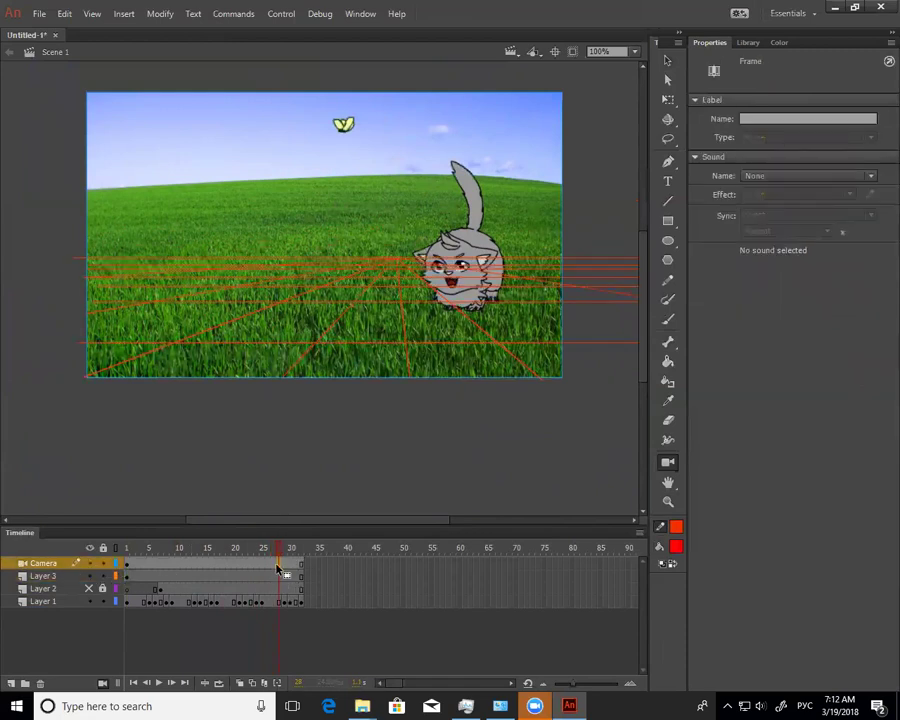
click(281, 566)
click(280, 566)
click(78, 565)
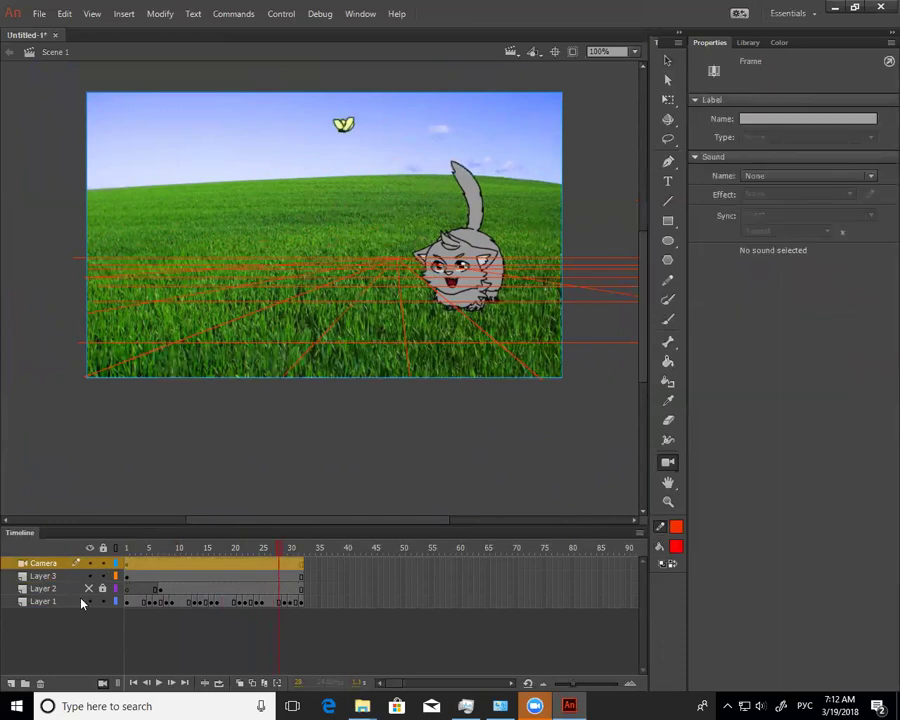
click(40, 683)
Lock Layer 3, add a new layer above it, and go to its first frame
click(281, 566)
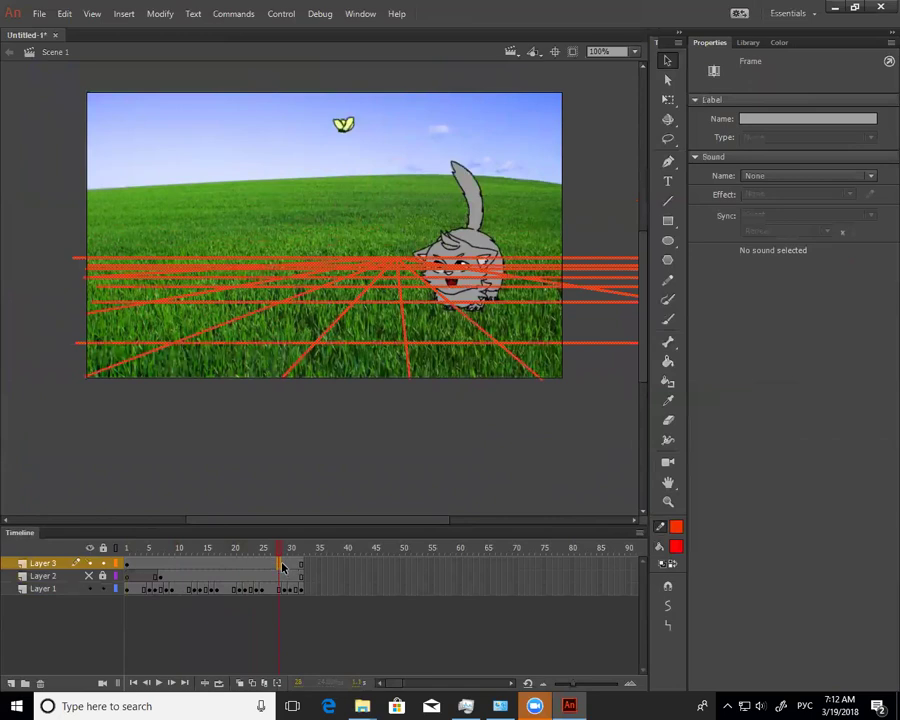
click(441, 441)
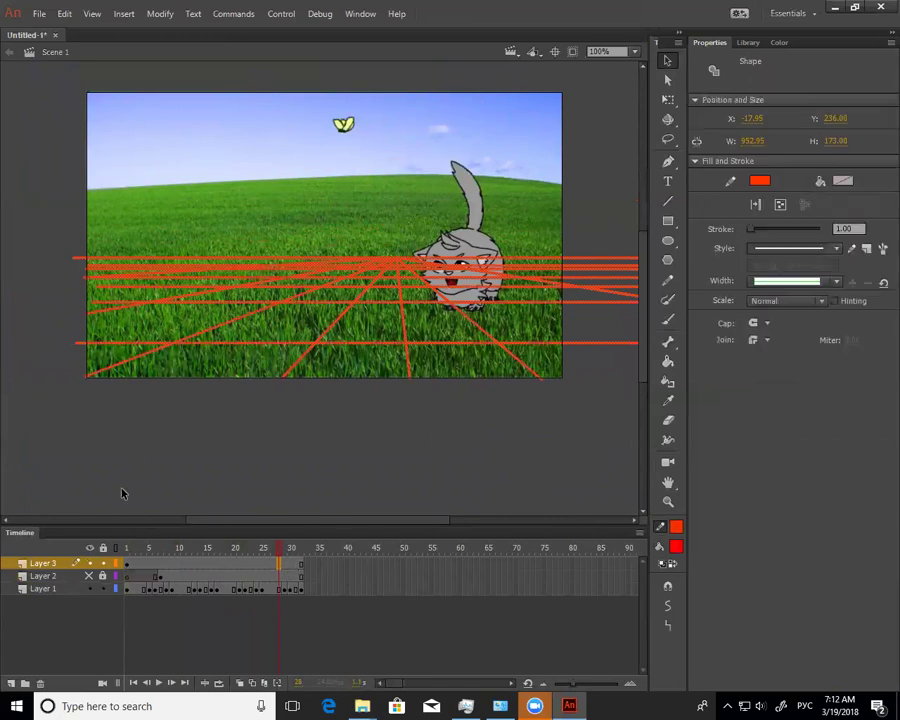
click(103, 563)
click(12, 684)
click(127, 549)
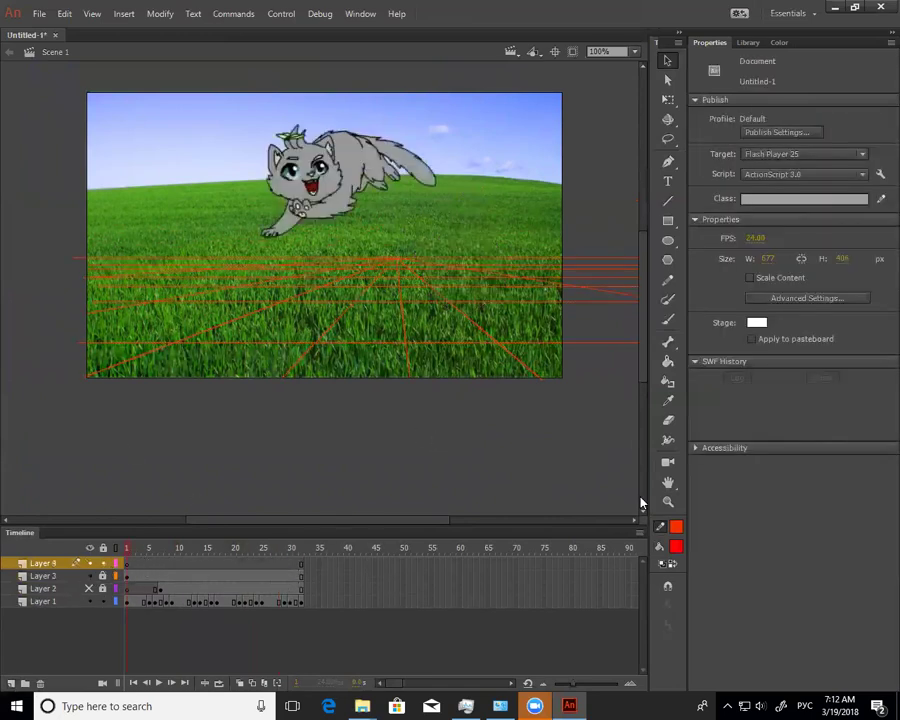
click(127, 564)
Draw a red rectangle on Layer 4 that covers the whole stage with a margin around it
drag(608, 282, 579, 330)
click(662, 222)
mouse_move(575, 104)
mouse_down()
mouse_move(201, 434)
mouse_move(21, 490)
mouse_up()
Change the rectangle's fill to white, FFFFFF, with 50% alpha
key(v)
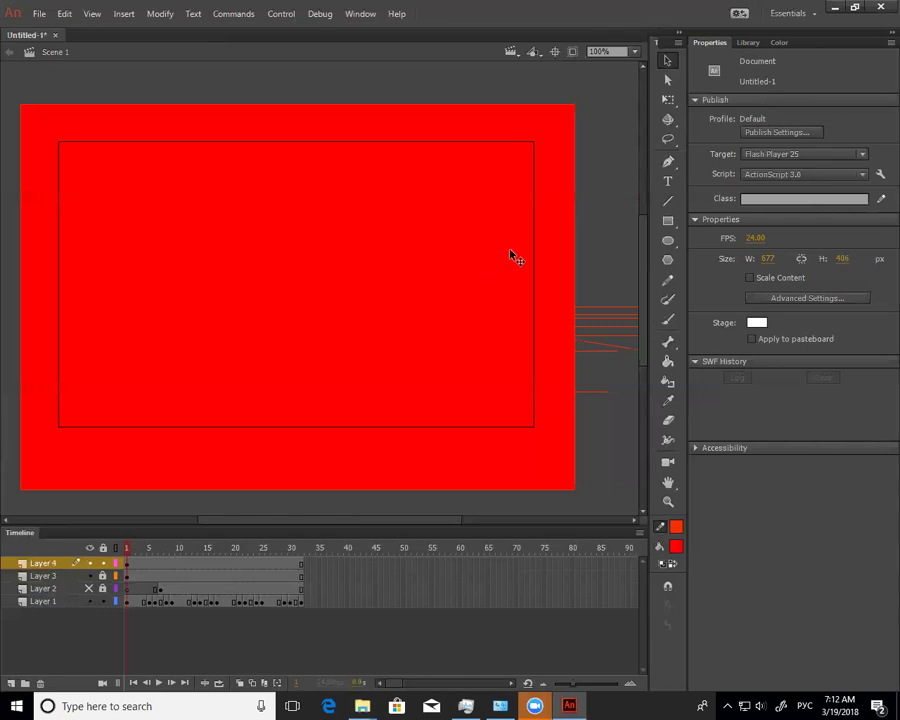
click(510, 255)
click(780, 43)
drag(714, 151, 693, 92)
click(801, 114)
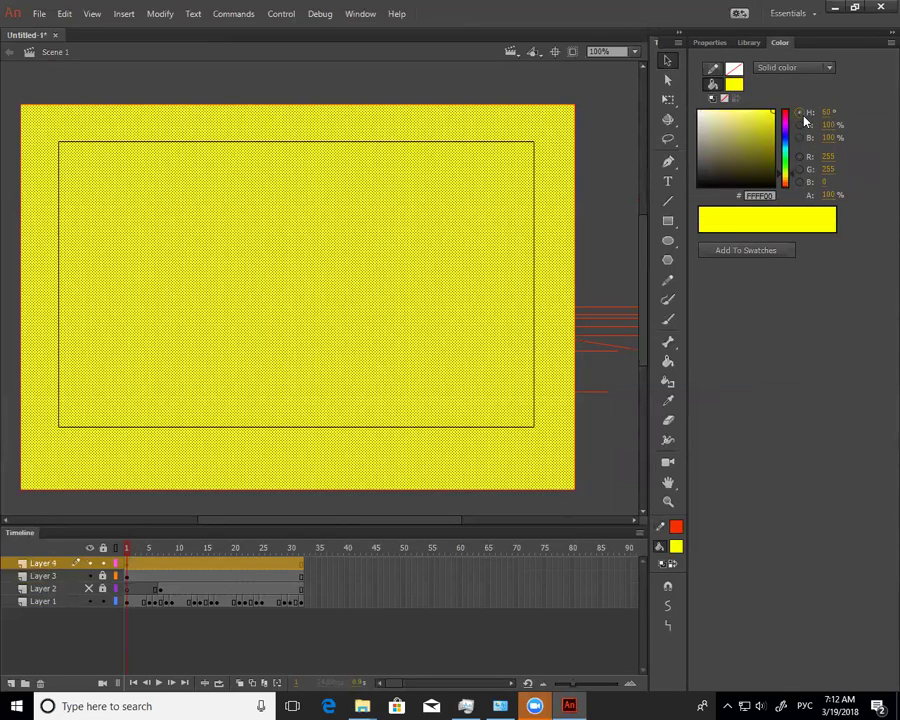
click(700, 112)
click(830, 196)
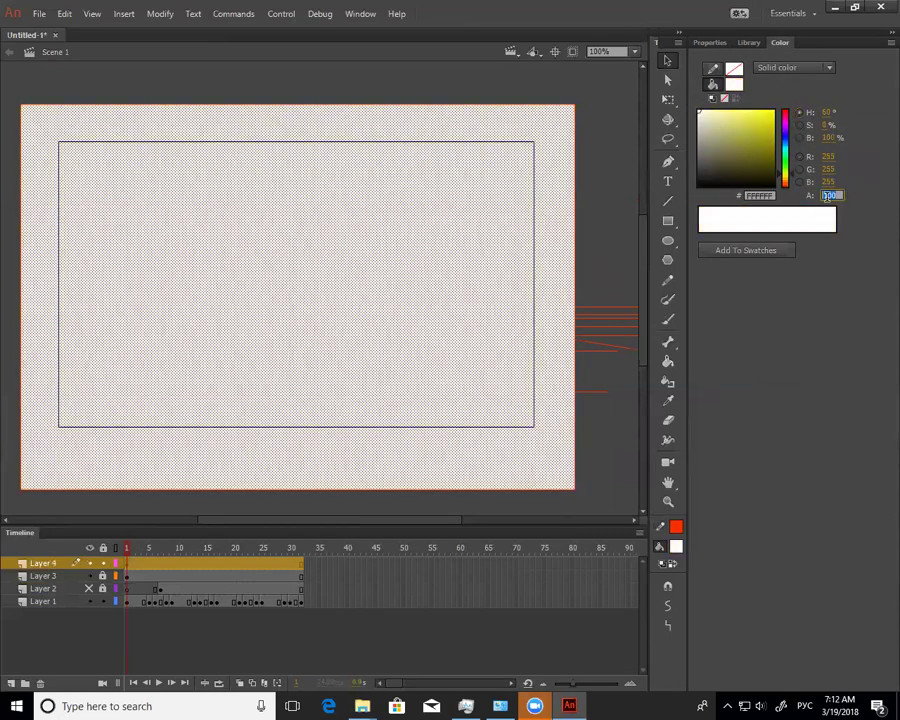
text(50)
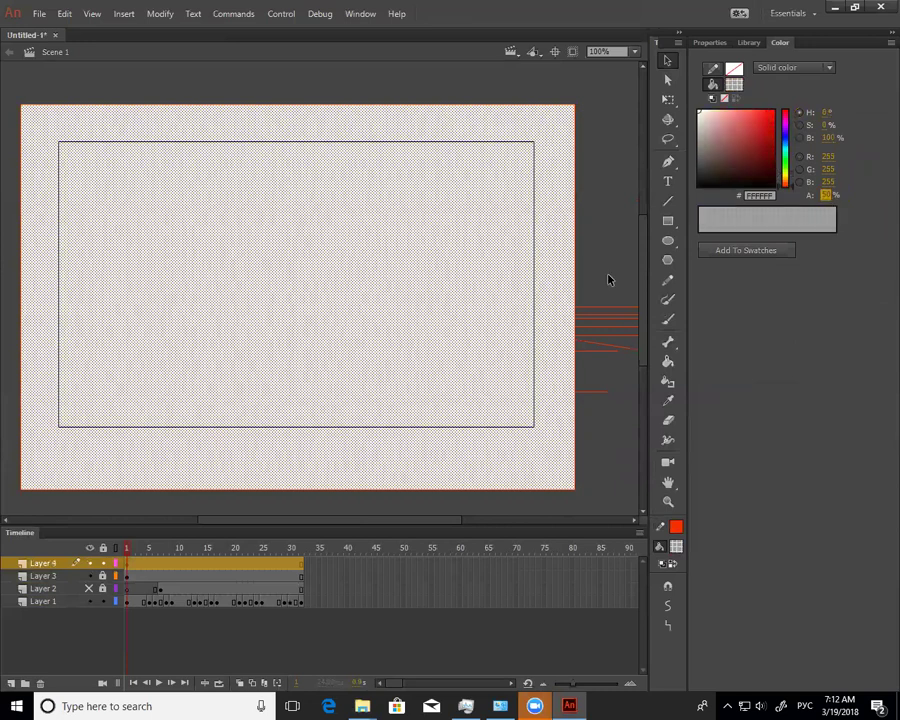
Delete the red outline of the translucent rectangle on Layer 4, keeping only its fill
click(578, 316)
double_click(573, 312)
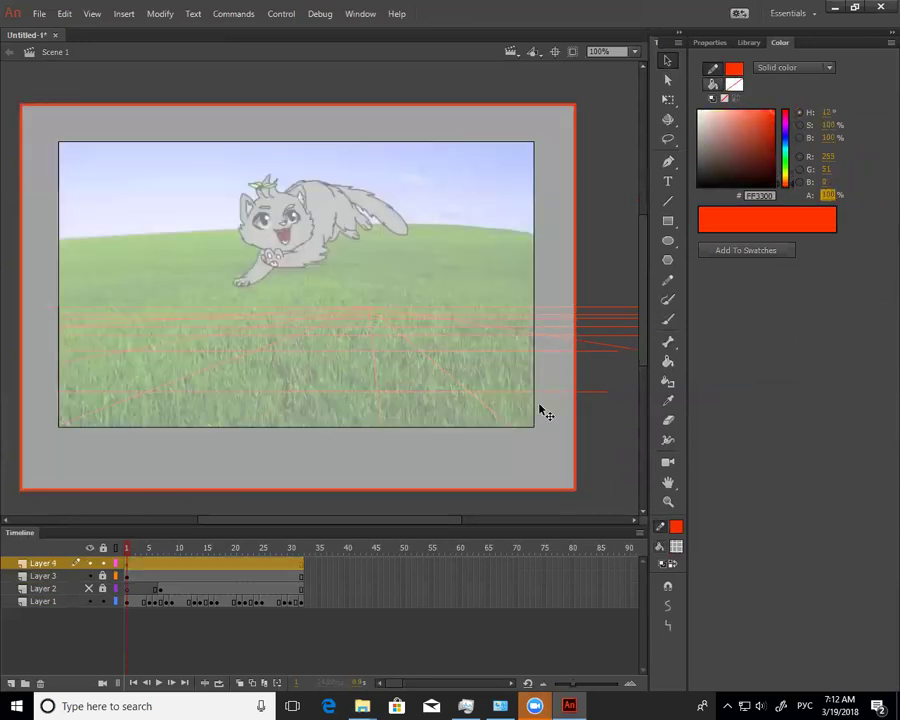
click(103, 564)
click(577, 436)
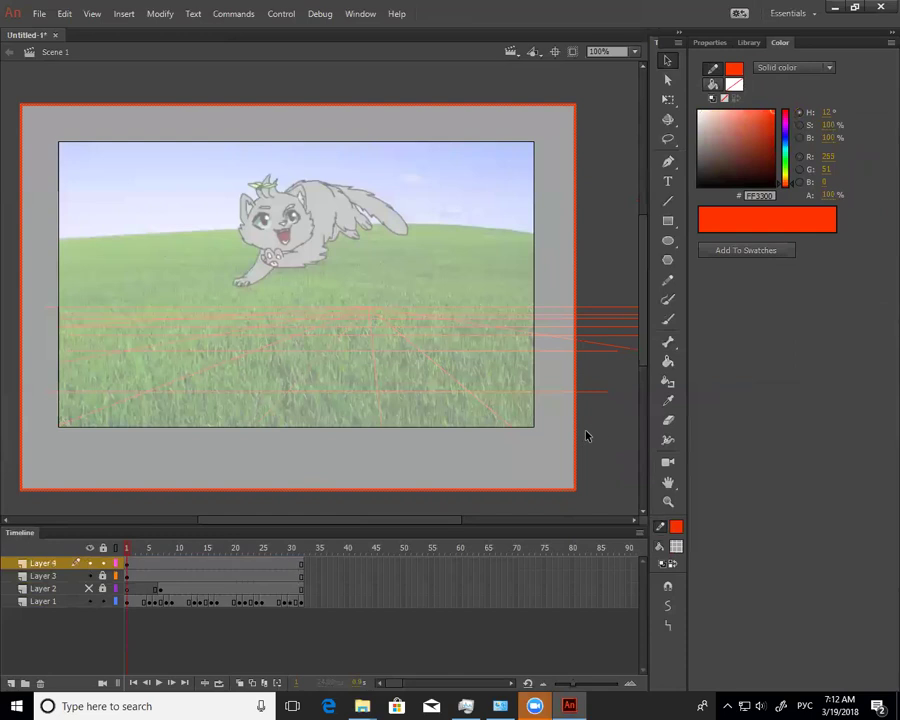
key(Delete)
Lock Layer 4 and add a new layer above it
click(103, 576)
click(103, 563)
click(11, 683)
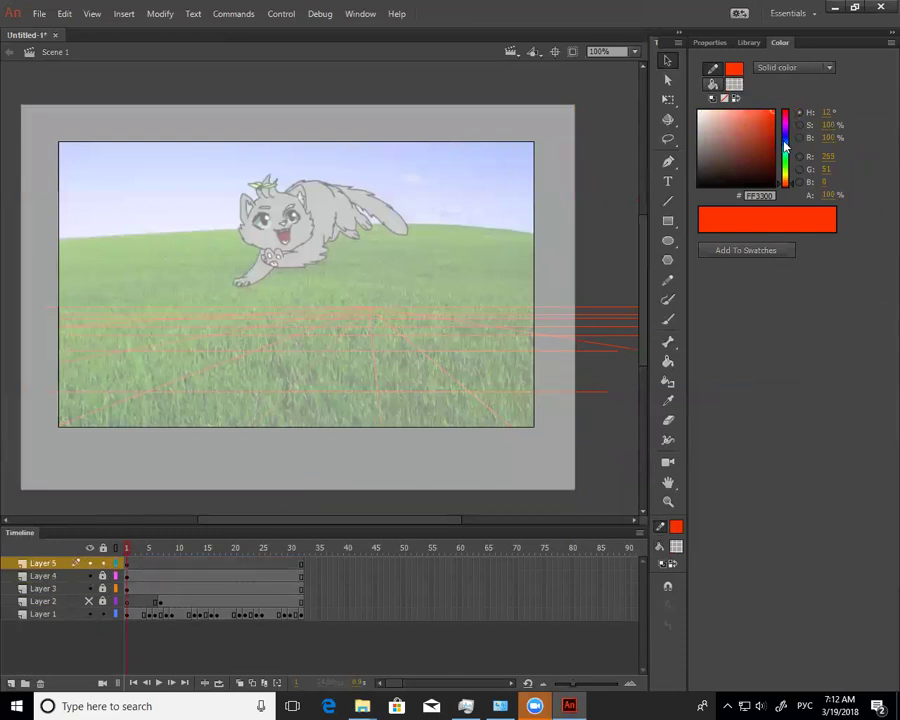
At frame 7 on Layer 5, brush a flat perspective quadrilateral under the cat's paws, using black, 000000, with 100% alpha
click(758, 186)
click(157, 564)
click(160, 564)
key(b)
drag(126, 355, 215, 335)
key(ctrl+z)
click(699, 186)
click(826, 197)
click(711, 86)
drag(714, 165, 668, 222)
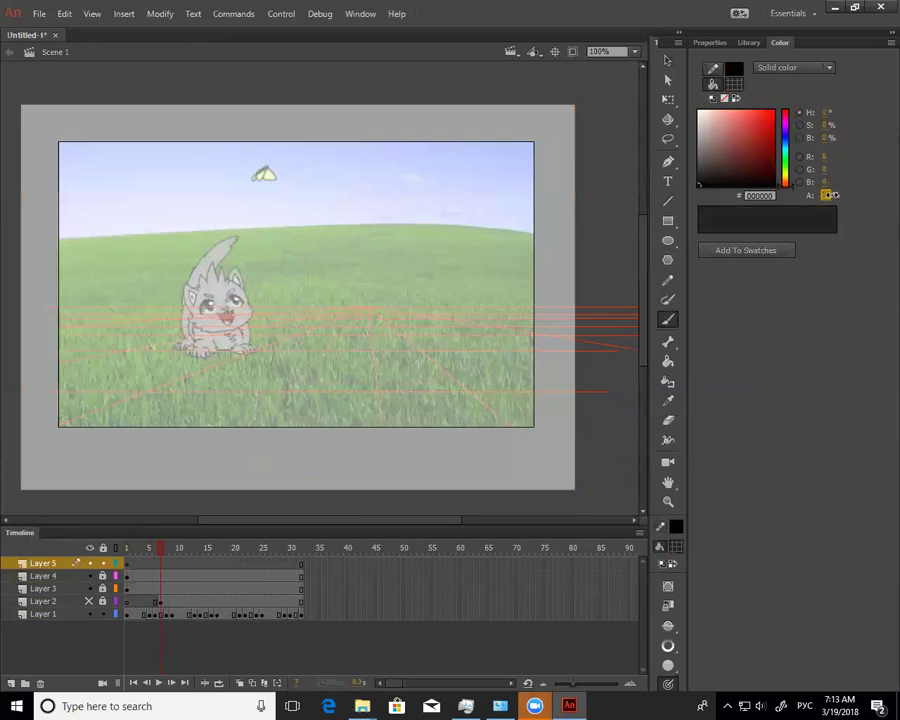
drag(830, 195, 860, 195)
mouse_move(131, 350)
mouse_down()
mouse_move(297, 336)
mouse_move(245, 351)
mouse_move(135, 351)
mouse_up()
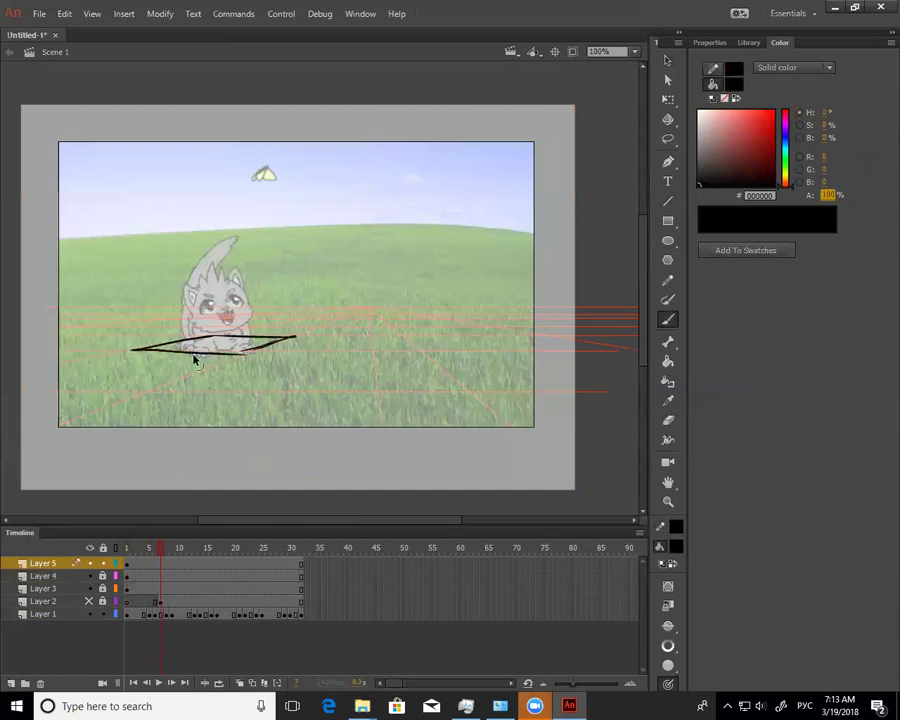
At frame 25, brush a second black perspective quadrilateral on the ground under the landed cat
click(182, 548)
drag(189, 552, 262, 558)
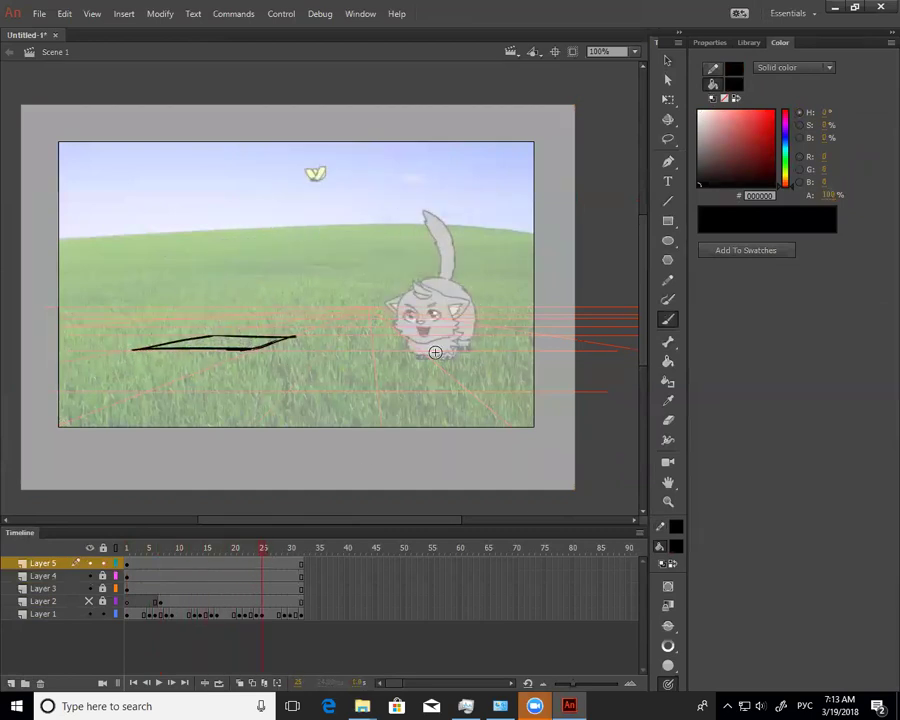
drag(403, 342, 495, 342)
mouse_move(409, 342)
mouse_down()
mouse_move(387, 344)
mouse_move(408, 368)
mouse_move(492, 366)
mouse_up()
drag(410, 367, 498, 365)
mouse_move(444, 366)
mouse_down()
mouse_move(511, 356)
mouse_move(463, 341)
mouse_move(496, 360)
mouse_move(462, 340)
mouse_move(514, 360)
mouse_up()
drag(457, 341, 511, 361)
Erase the rough slanted far edge of the landing quadrilateral and brush it again more cleanly
key(e)
mouse_move(460, 341)
mouse_down()
mouse_move(495, 342)
mouse_move(511, 361)
mouse_up()
drag(459, 342, 468, 344)
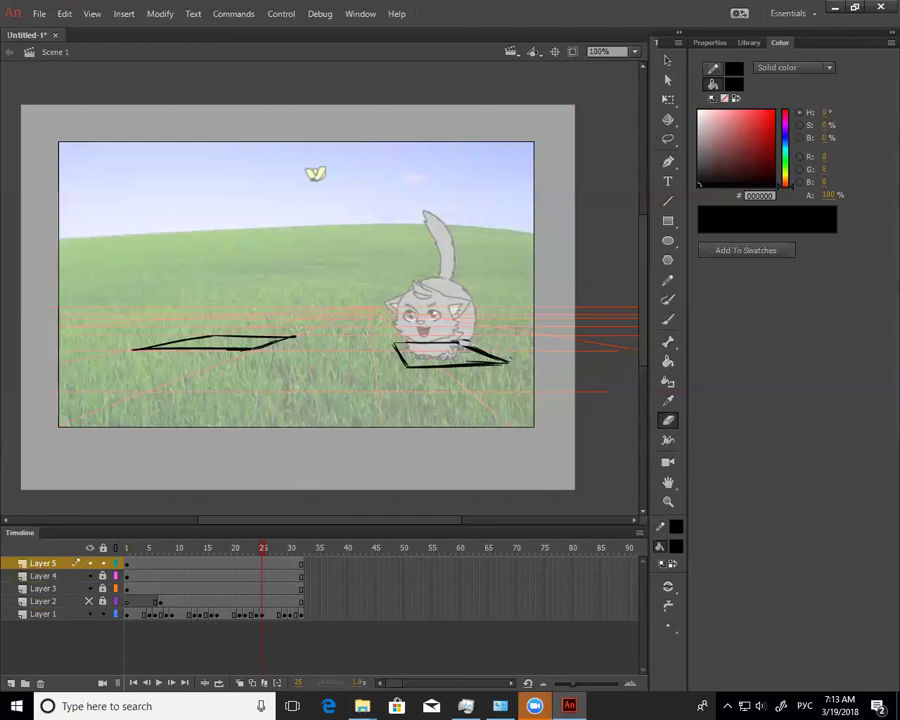
click(125, 551)
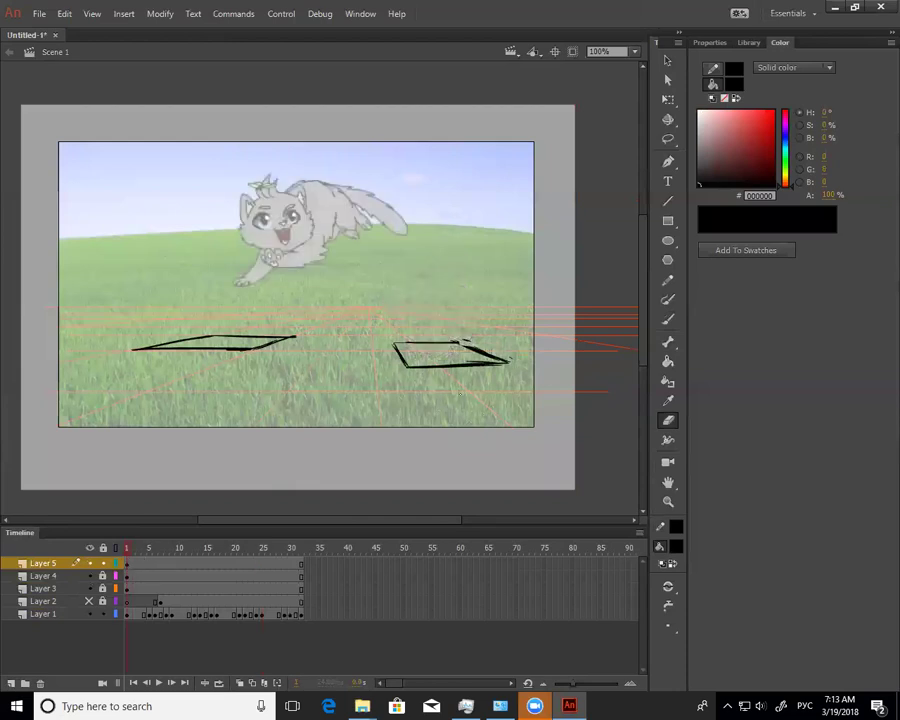
drag(465, 341, 514, 365)
key(b)
drag(456, 343, 505, 364)
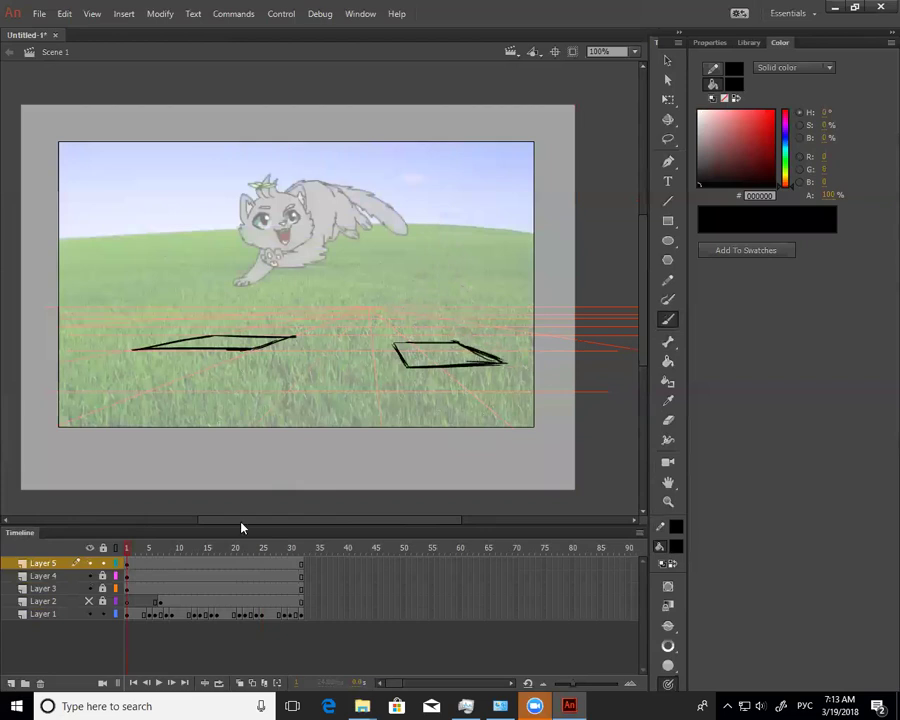
Examine the cat's paw placement against the first ground quadrilateral across frames 1 to 10
drag(129, 556, 171, 560)
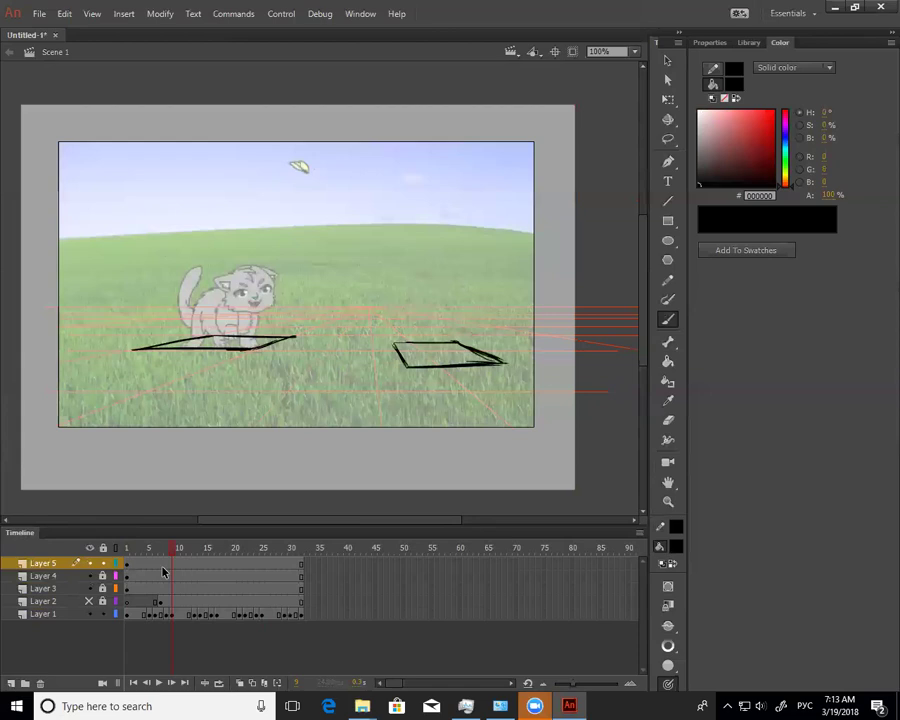
mouse_move(163, 572)
mouse_down()
mouse_move(170, 562)
mouse_move(153, 563)
mouse_move(177, 563)
mouse_up()
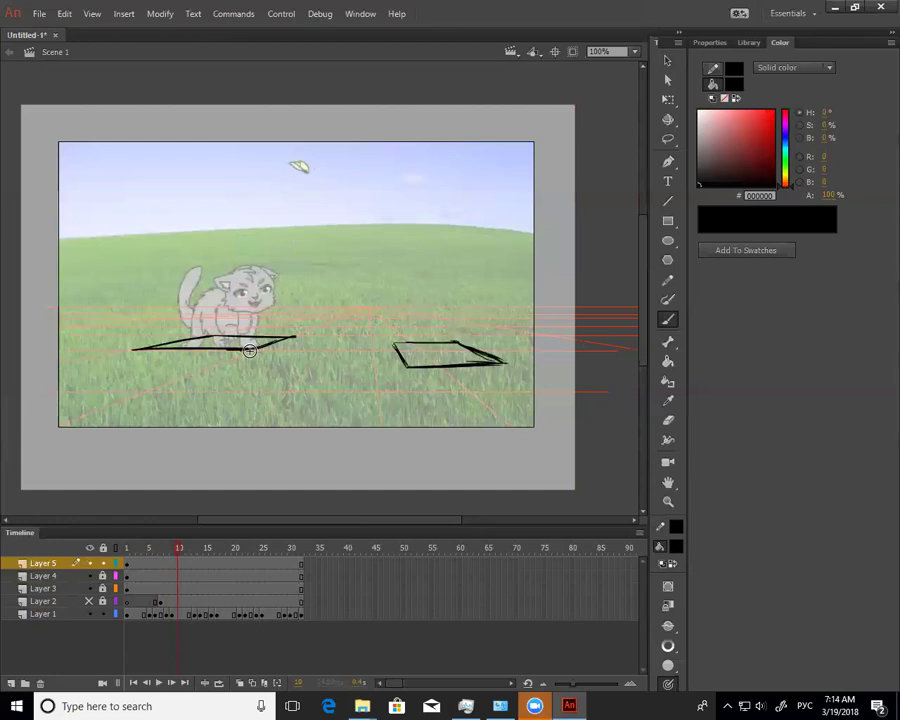
drag(150, 555, 165, 556)
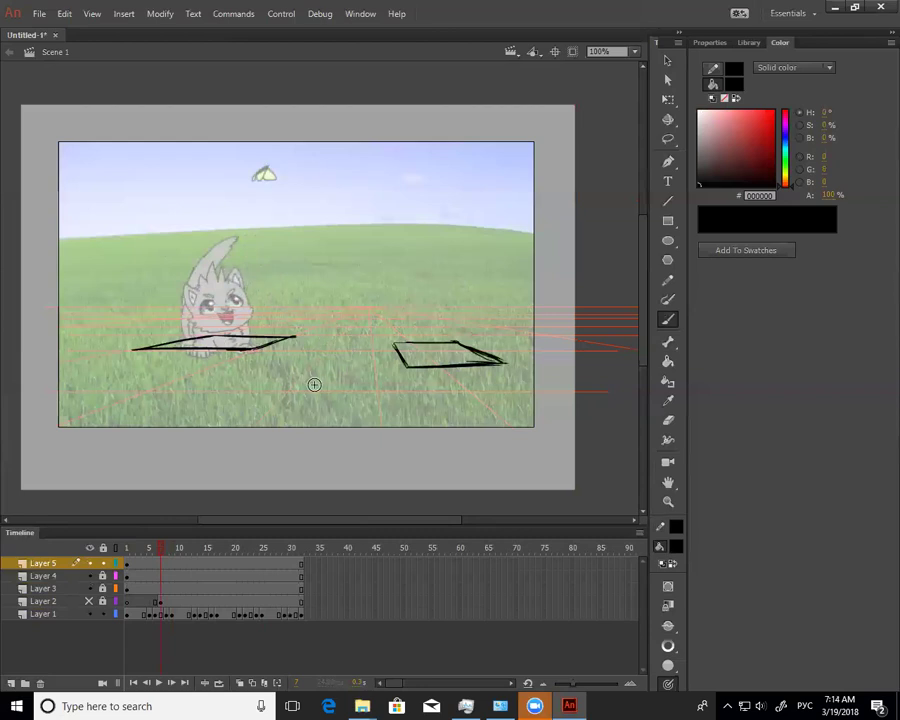
drag(163, 547, 163, 555)
click(166, 561)
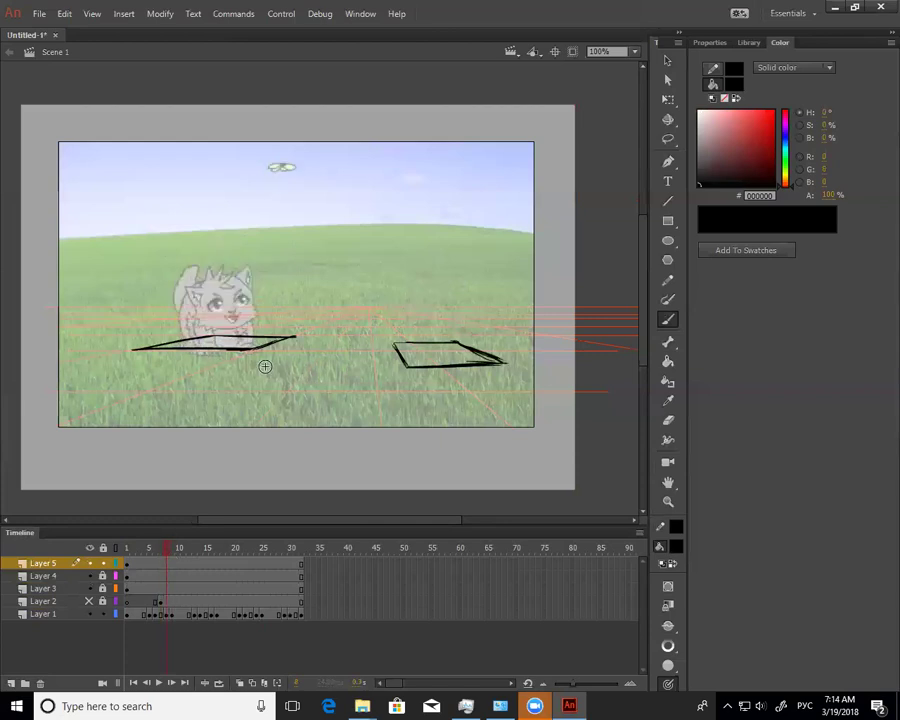
click(166, 553)
click(161, 556)
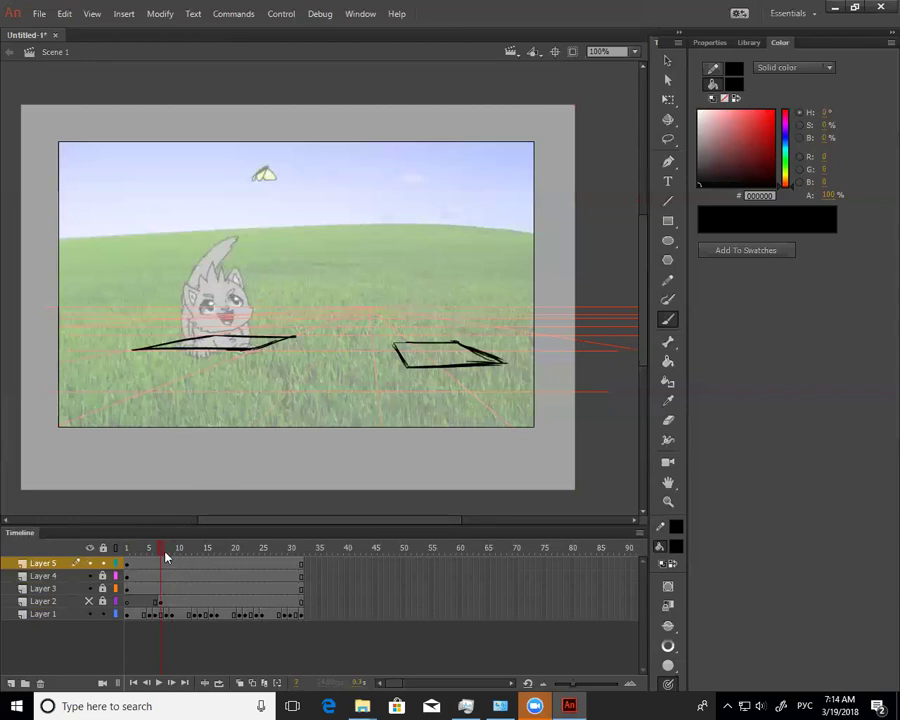
drag(161, 554, 171, 557)
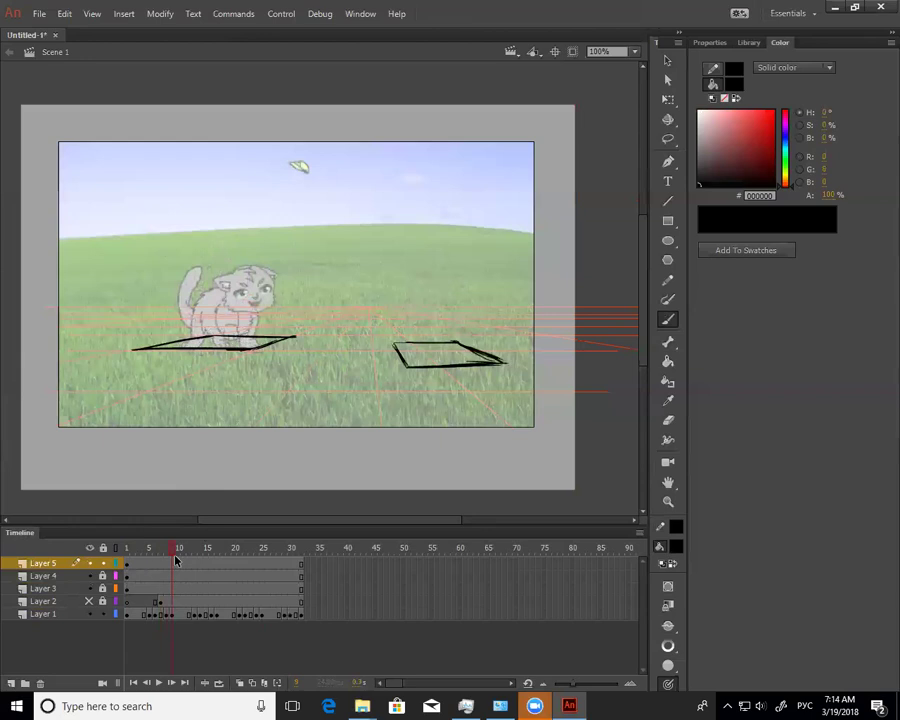
mouse_move(172, 554)
mouse_down()
mouse_move(157, 560)
mouse_move(166, 565)
mouse_up()
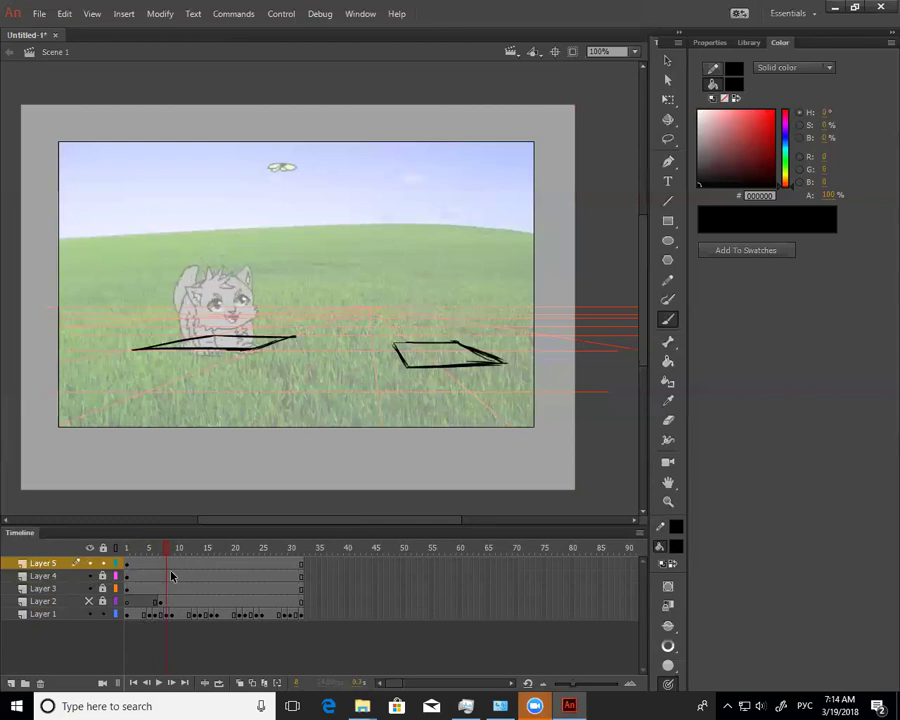
Remove frame 8 from the timeline on all layers and review the preceding frames
click(167, 614)
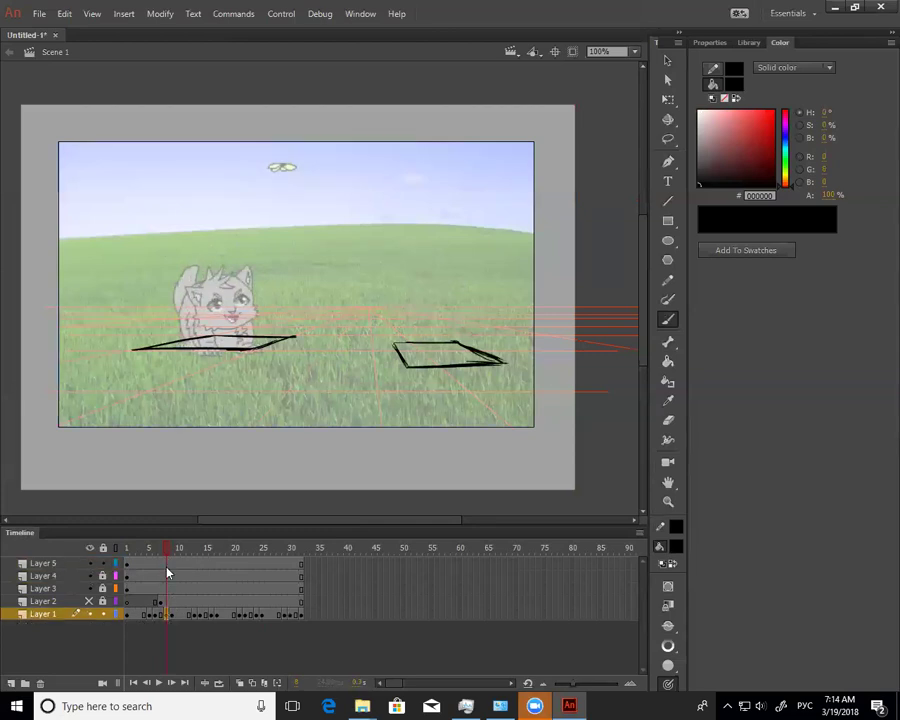
key(shift+F5)
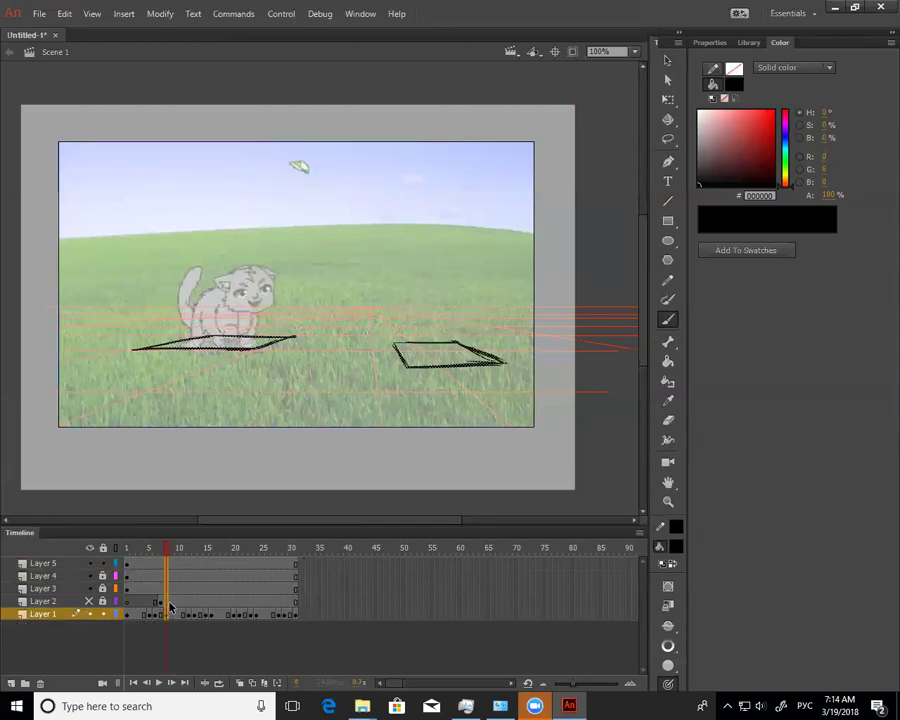
mouse_move(132, 552)
mouse_down()
mouse_move(121, 561)
mouse_move(175, 556)
mouse_move(158, 560)
mouse_up()
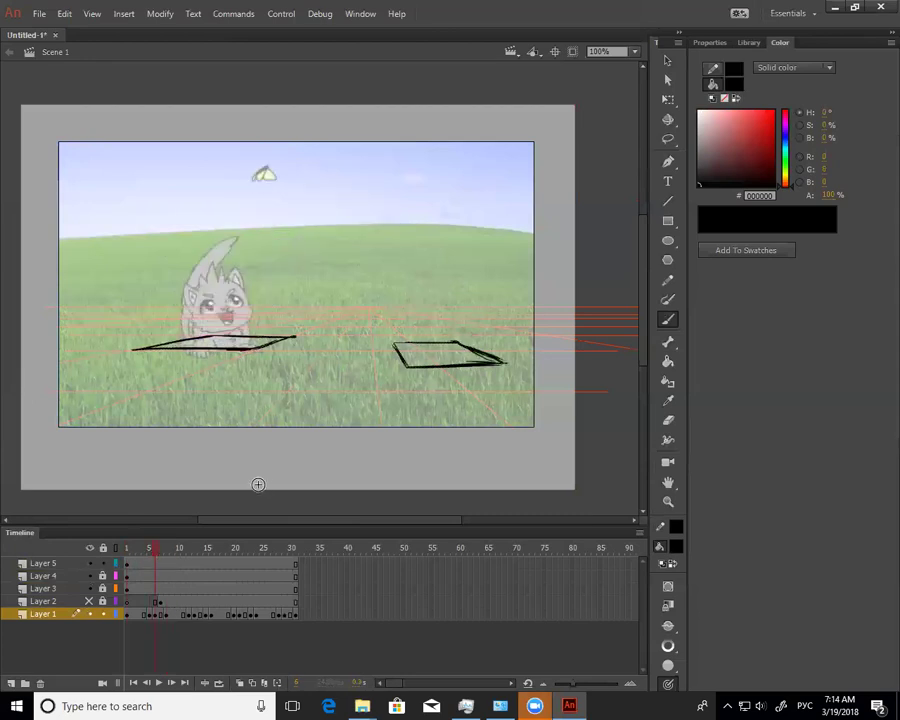
Lock Layer 5, hide Layers 3 to 5, and copy the scene picture at frame 6 on Layer 1
click(104, 563)
drag(90, 563, 91, 589)
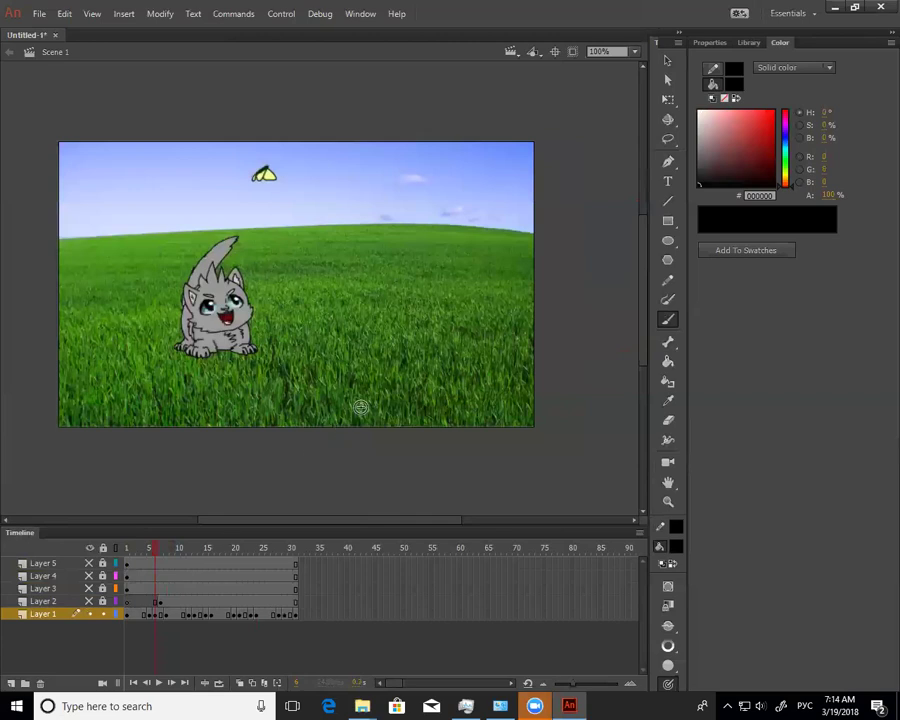
key(c)
key(v)
click(394, 420)
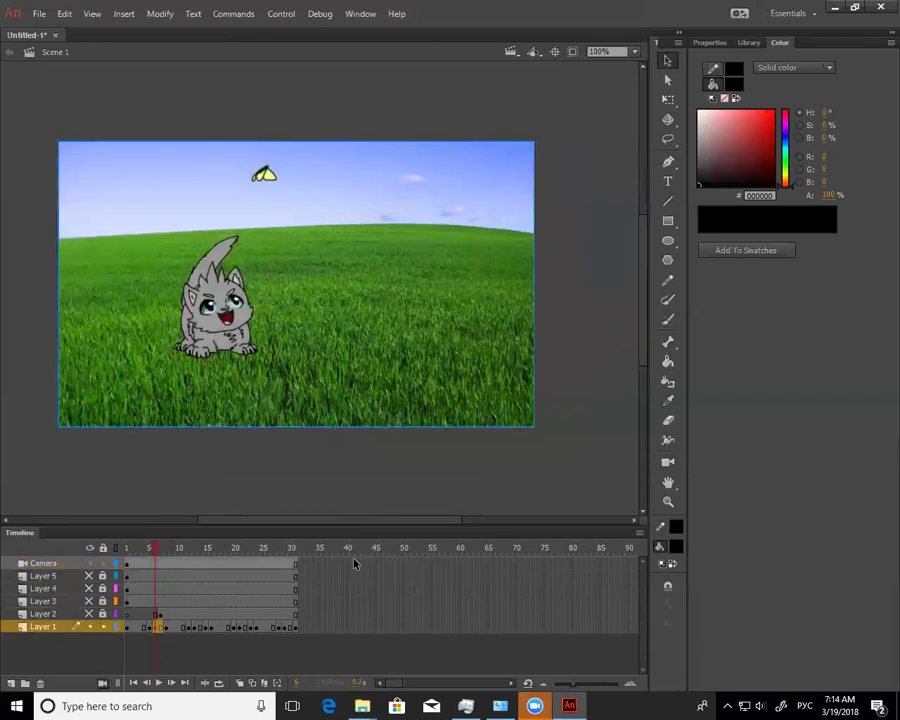
Add a new layer beneath Layer 1 for the copied scene picture, with Layer 1 hidden and locked
click(10, 683)
drag(70, 626, 68, 660)
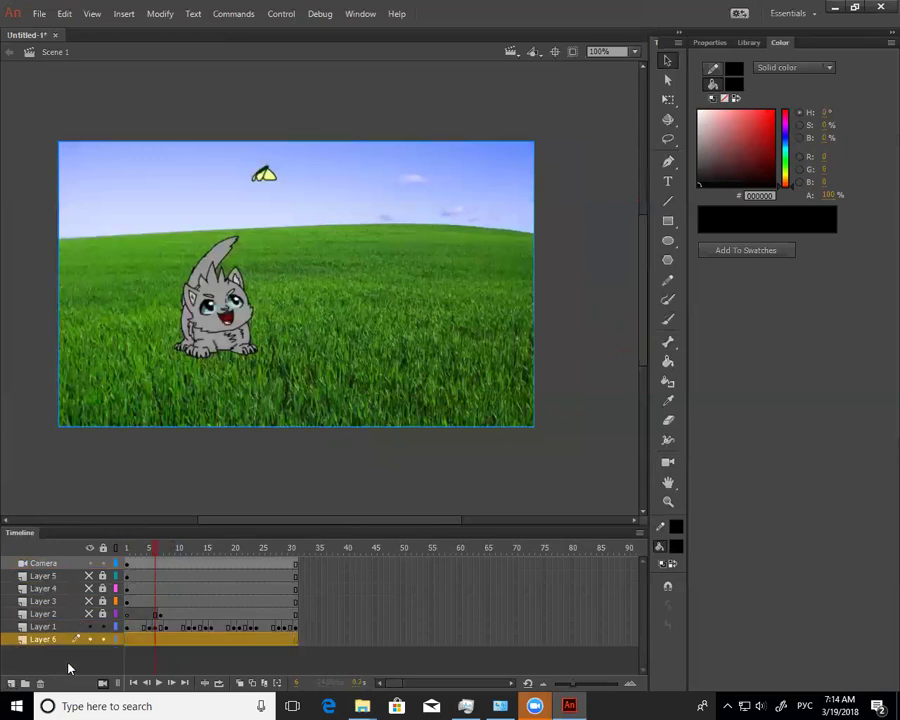
click(156, 639)
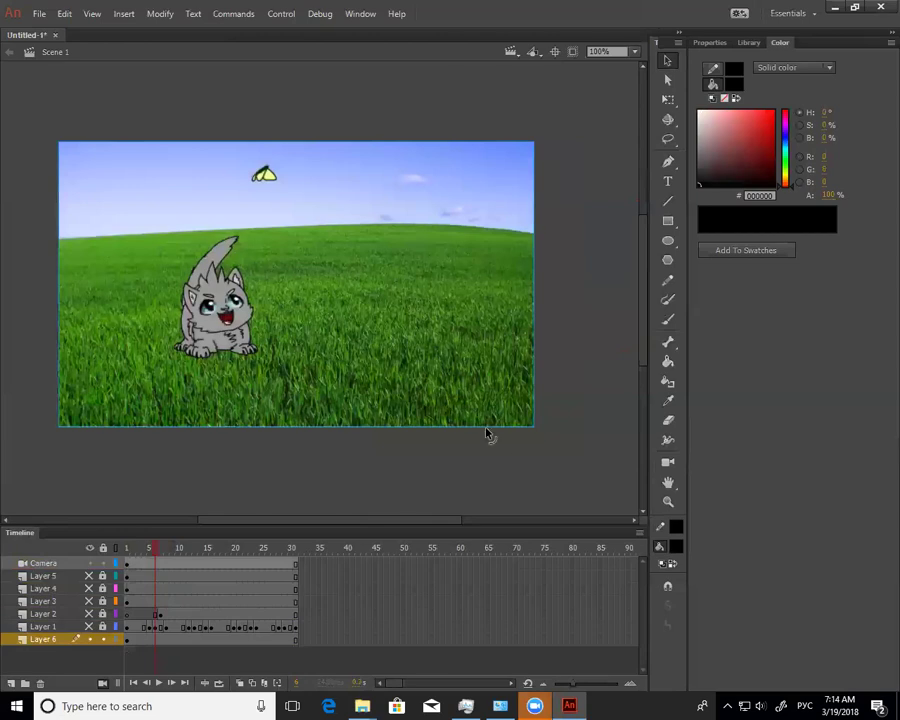
On Layer 6, cover the cat with a lassoed patch of grass to make a clean background picture
key(l)
click(380, 256)
click(668, 139)
click(736, 136)
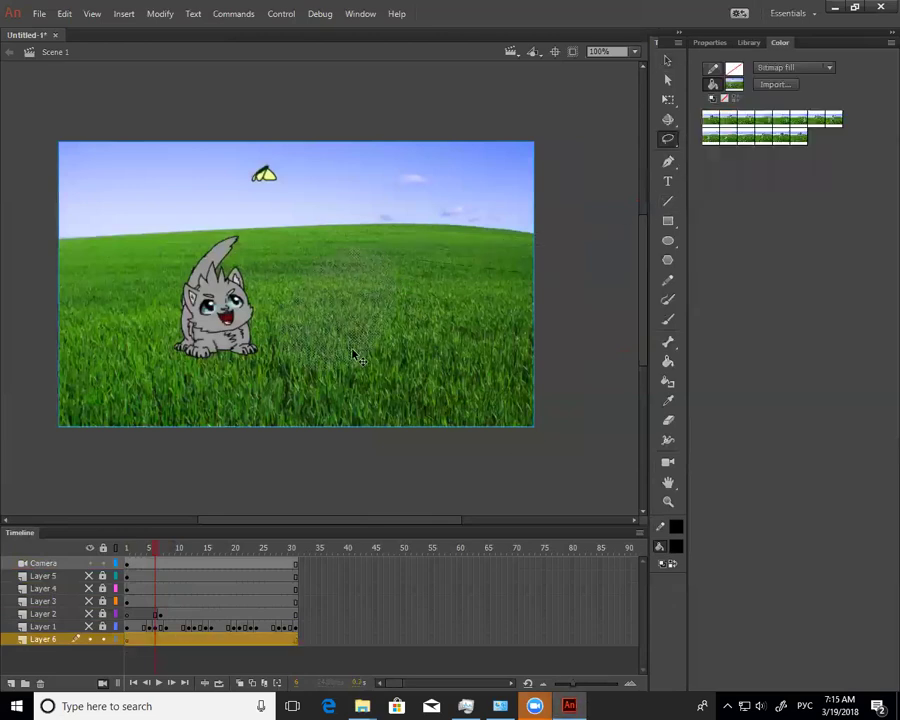
mouse_move(356, 348)
mouse_down()
mouse_move(230, 336)
mouse_move(237, 339)
mouse_up()
key(Escape)
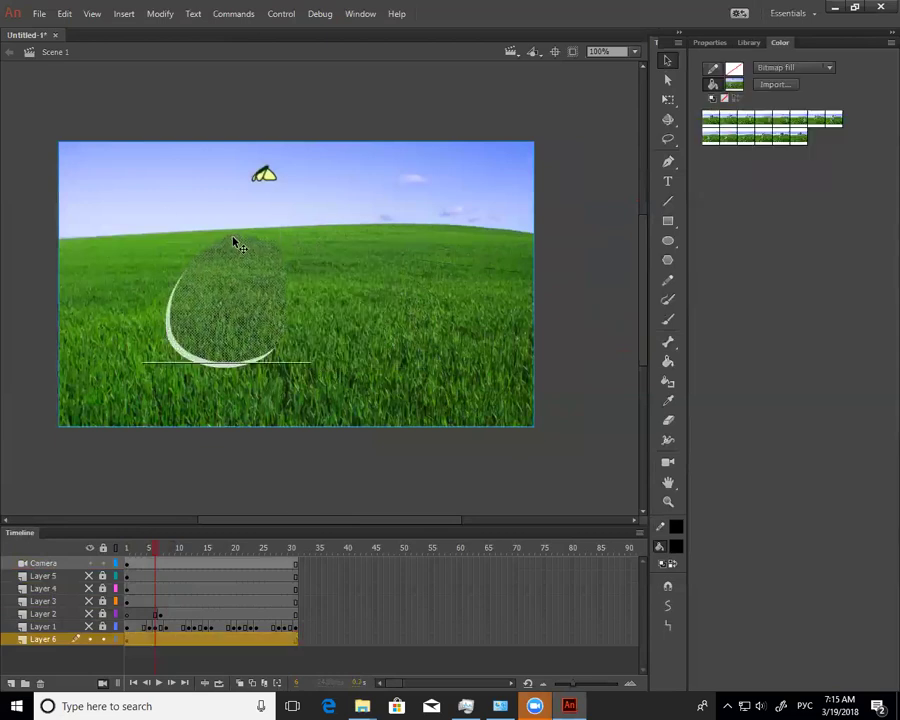
drag(233, 241, 241, 318)
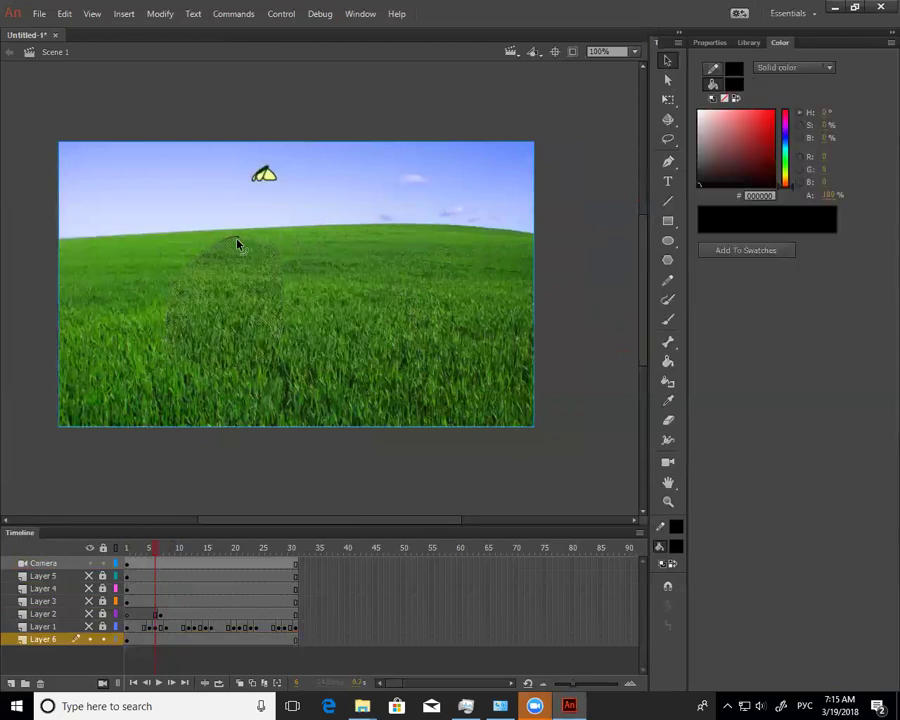
click(150, 640)
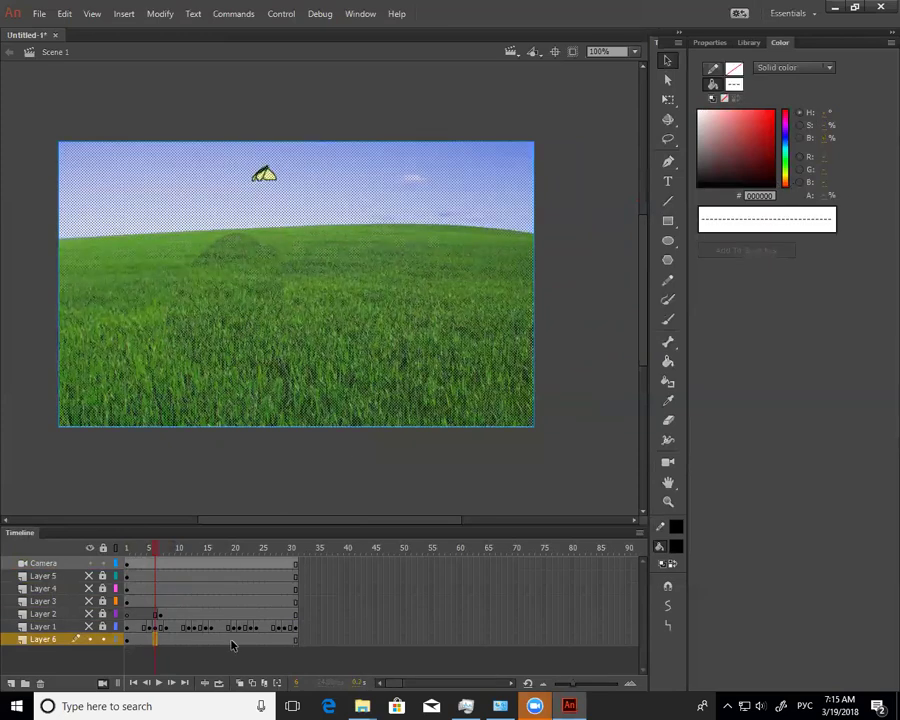
click(460, 490)
drag(157, 550, 109, 567)
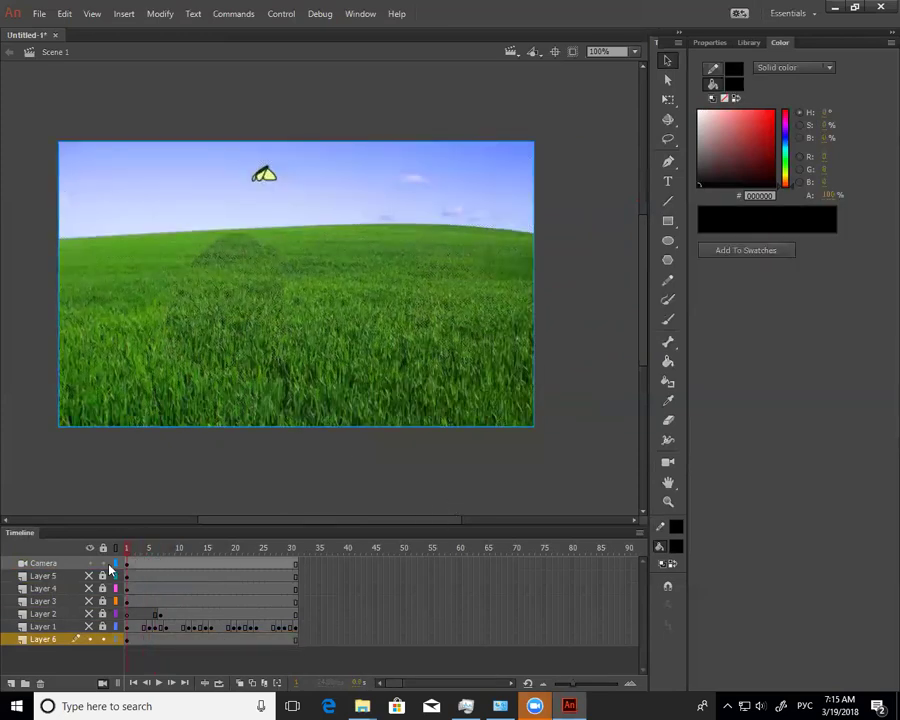
Make the hidden layers visible again and delete the Camera layer
drag(89, 627, 223, 561)
click(45, 564)
click(40, 683)
Hide the arc notes on Layer 2, leaving the ground quadrilaterals, overlay and perspective grid visible
click(90, 564)
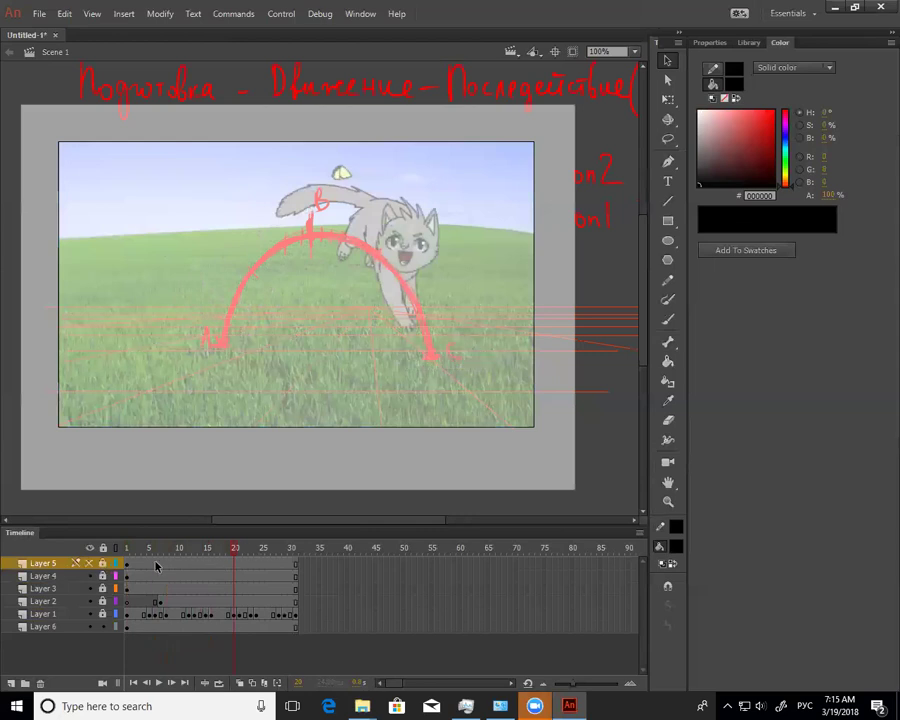
click(91, 577)
click(90, 577)
click(90, 589)
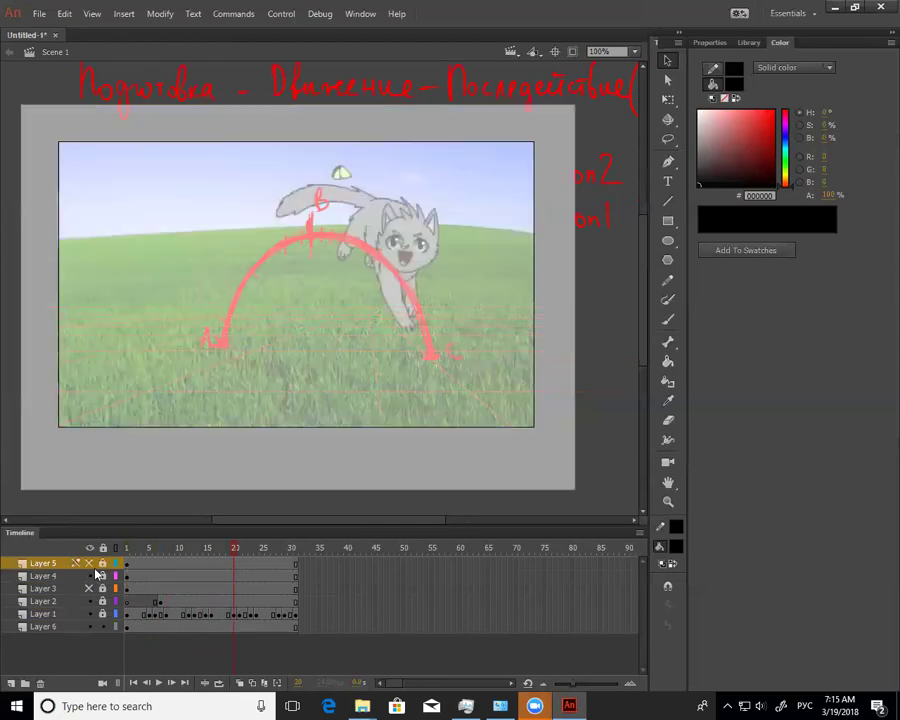
click(90, 601)
click(90, 564)
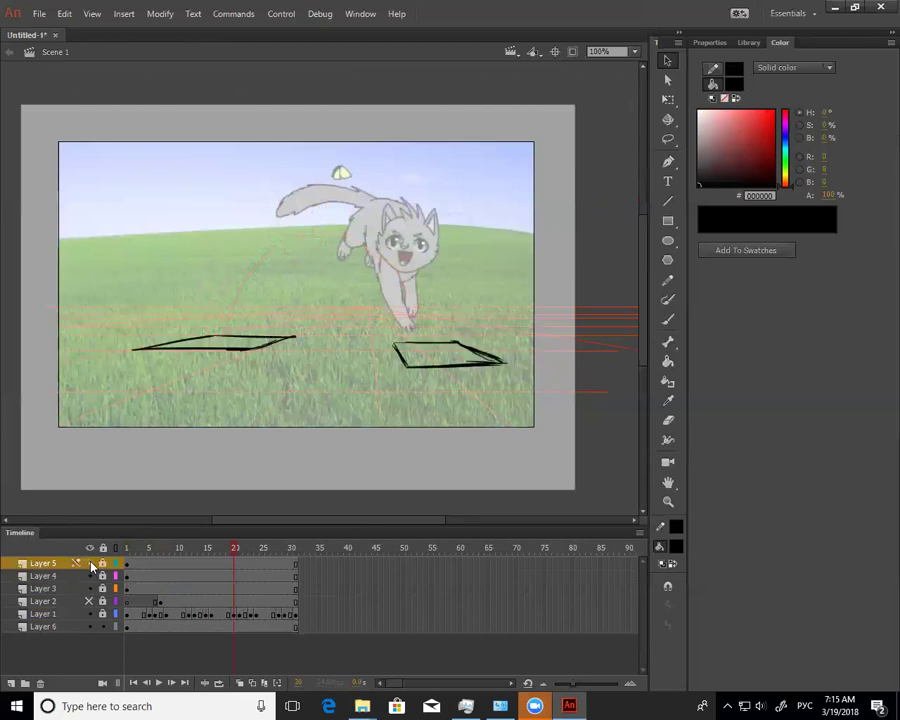
Examine the cat's landing and rebound poses against the second ground quadrilateral across frames 20 to 31
drag(235, 550, 290, 551)
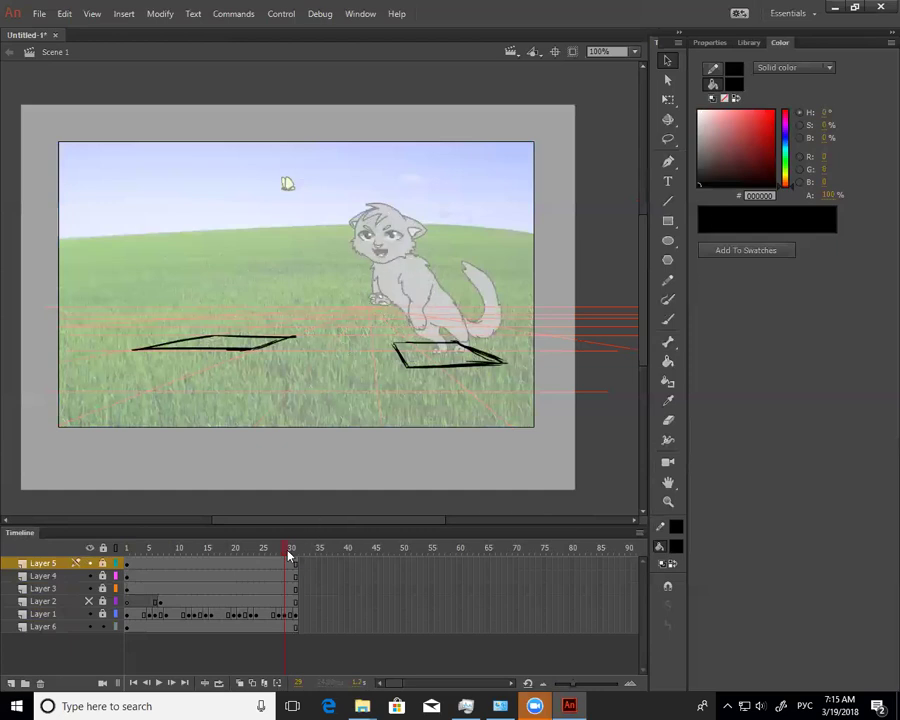
mouse_move(289, 556)
mouse_down()
mouse_move(297, 556)
mouse_move(283, 568)
mouse_up()
click(296, 549)
mouse_move(296, 549)
mouse_down()
mouse_move(276, 550)
mouse_move(296, 560)
mouse_up()
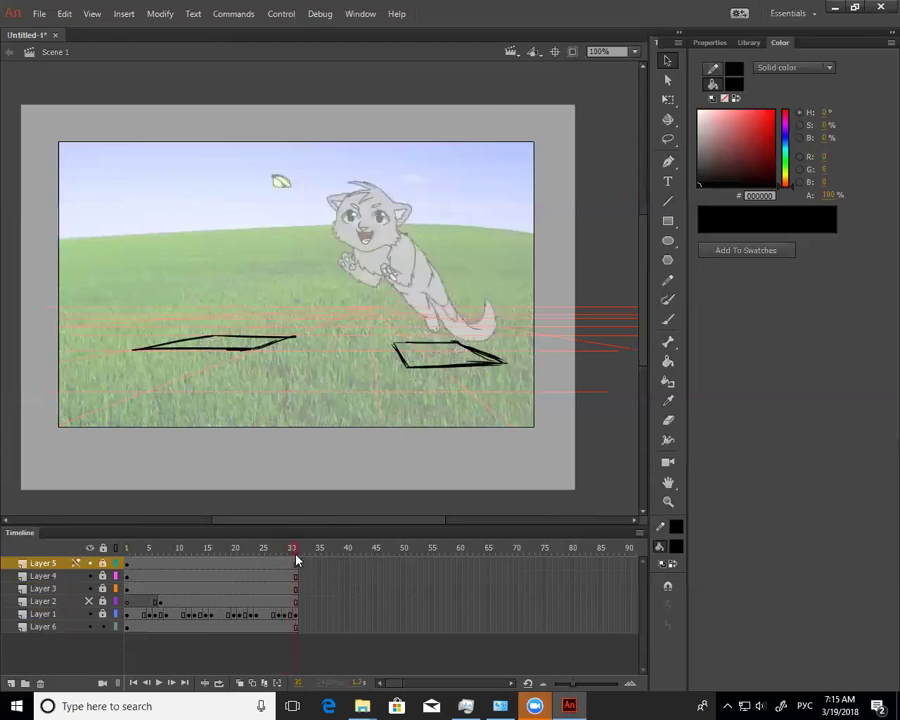
click(456, 326)
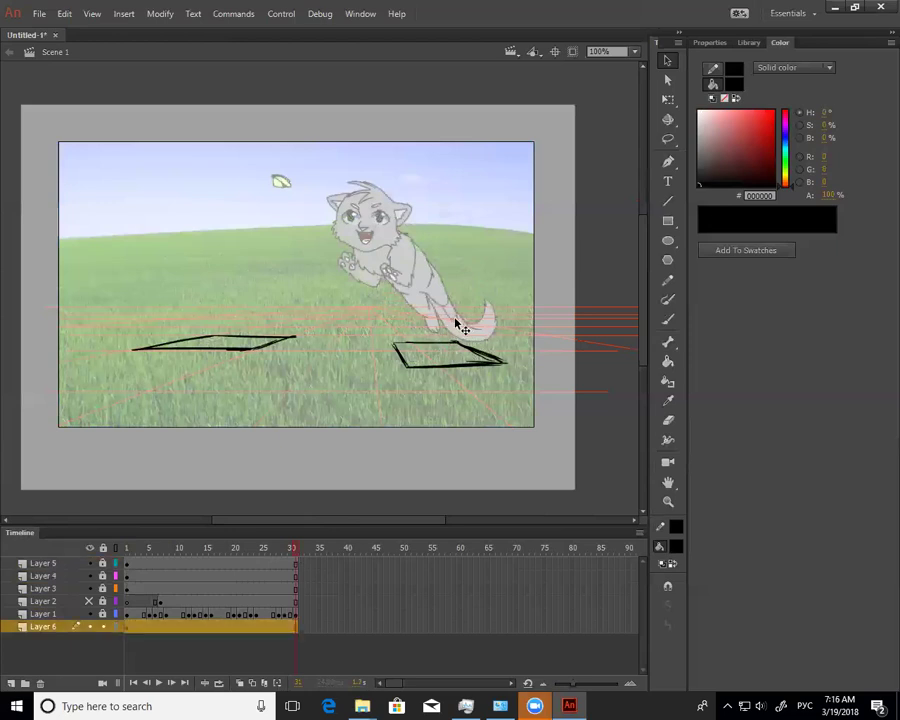
mouse_move(292, 548)
mouse_down()
mouse_move(278, 547)
mouse_move(299, 545)
mouse_move(278, 549)
mouse_move(291, 549)
mouse_up()
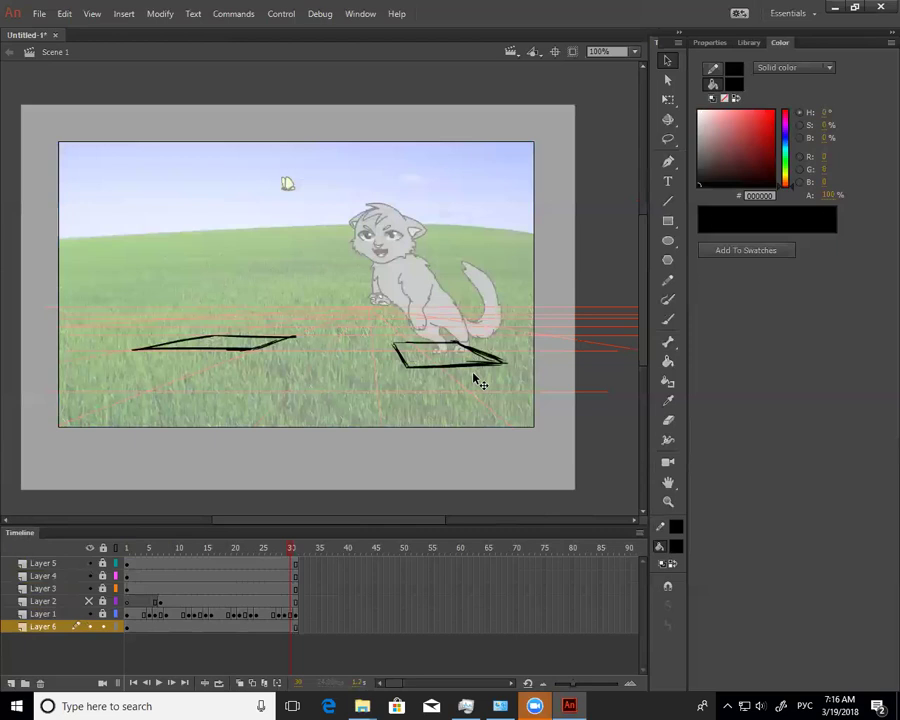
Unlock Layer 1 and break apart its picture at frame 29 for erasing
click(285, 614)
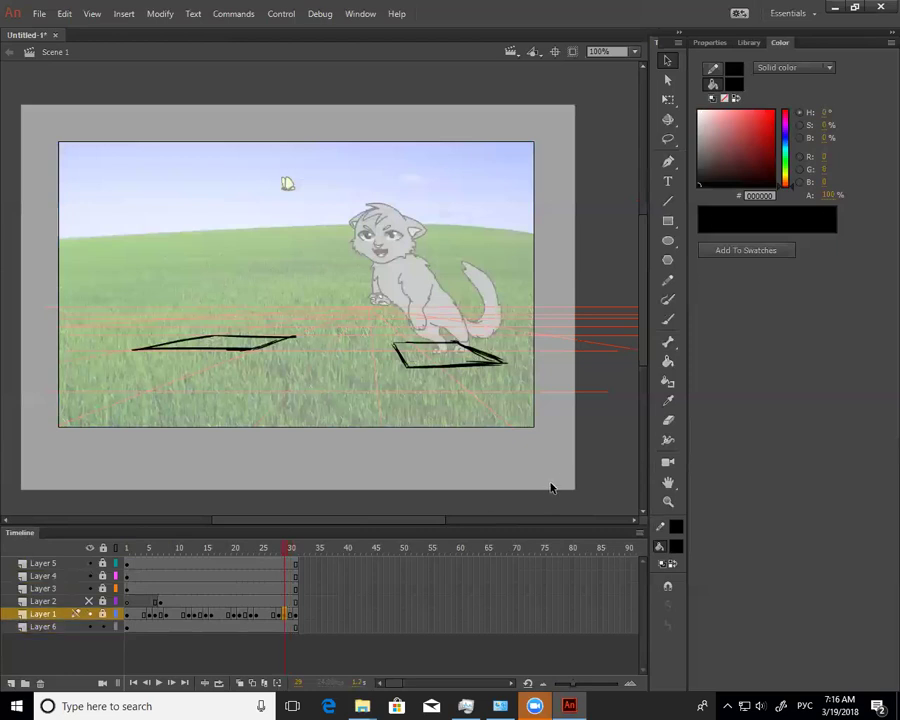
click(103, 617)
click(284, 615)
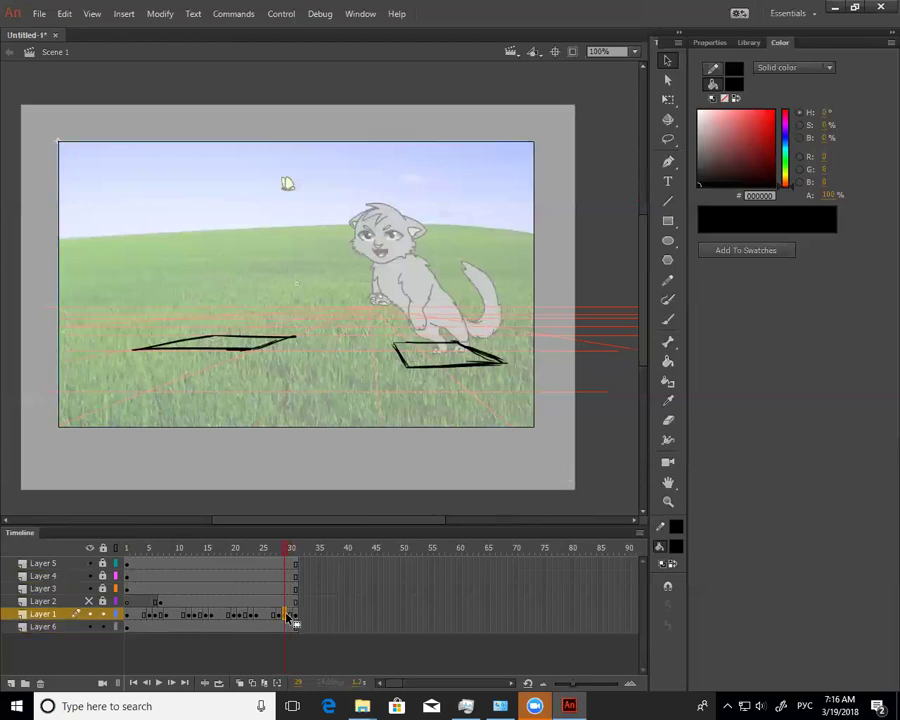
key(ctrl+v)
click(598, 387)
key(ctrl+b)
key(e)
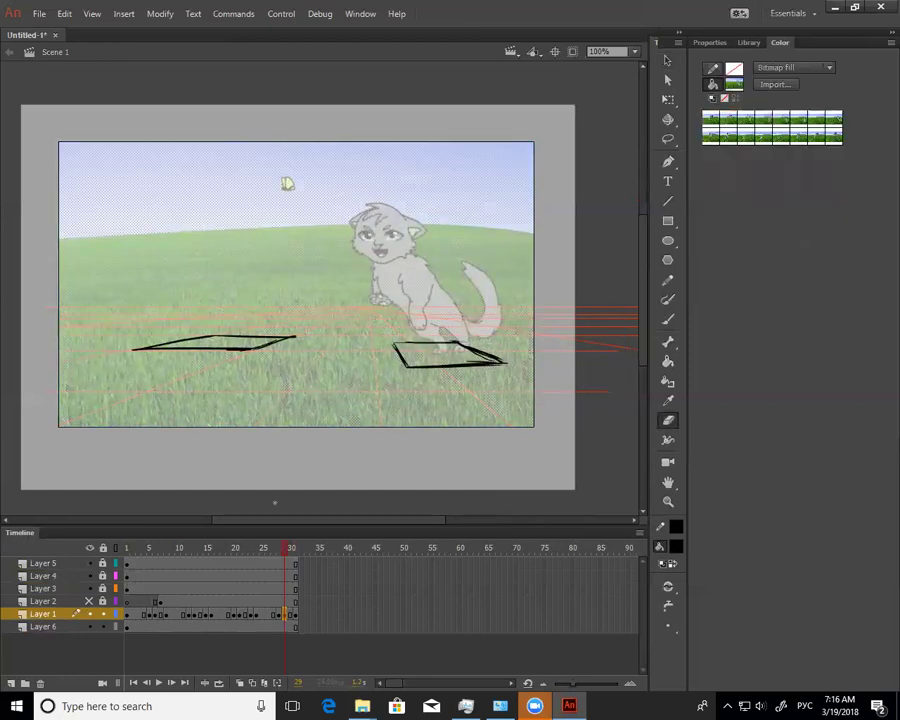
Erase the cat's head, tail and hind legs from the frame 29 picture, leaving only the torso and front paw
click(670, 630)
click(694, 532)
mouse_move(410, 318)
mouse_down()
mouse_move(474, 318)
mouse_move(500, 345)
mouse_move(473, 256)
mouse_move(490, 327)
mouse_up()
drag(473, 321, 464, 332)
mouse_move(416, 232)
mouse_down()
mouse_move(408, 247)
mouse_move(396, 236)
mouse_move(405, 207)
mouse_move(368, 230)
mouse_move(456, 271)
mouse_move(446, 262)
mouse_up()
Lasso and group the remaining cat torso on frame 29, and try out shifted positions for it
key(l)
key(ctrl+g)
drag(446, 308, 424, 281)
key(ctrl+z)
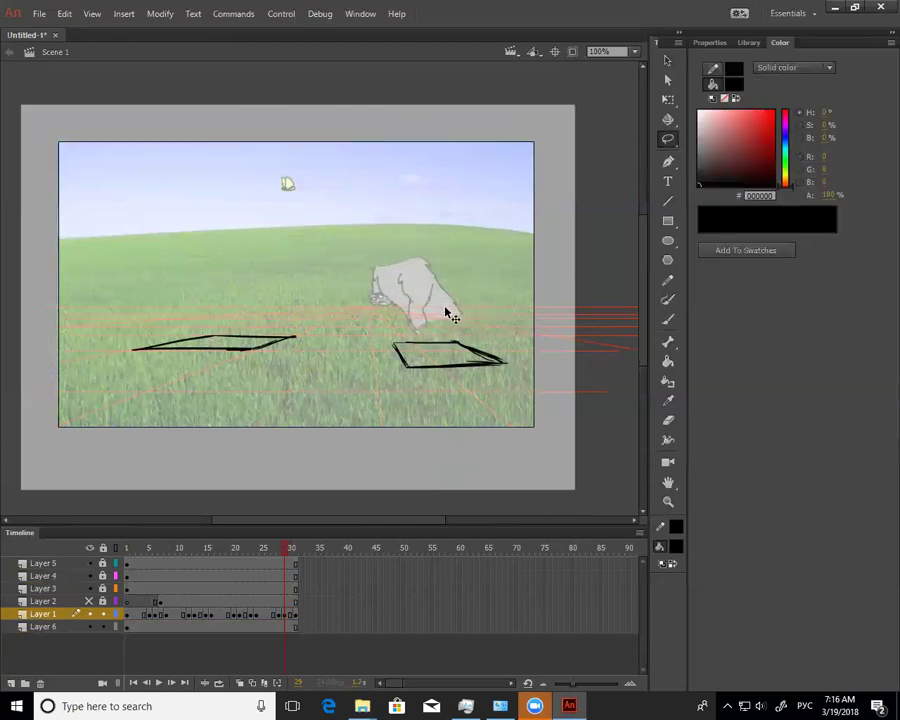
key(v)
drag(438, 300, 462, 261)
key(ctrl+z)
Remove the cat torso from frame 29 and try clearing the rest of the frame's picture
key(Delete)
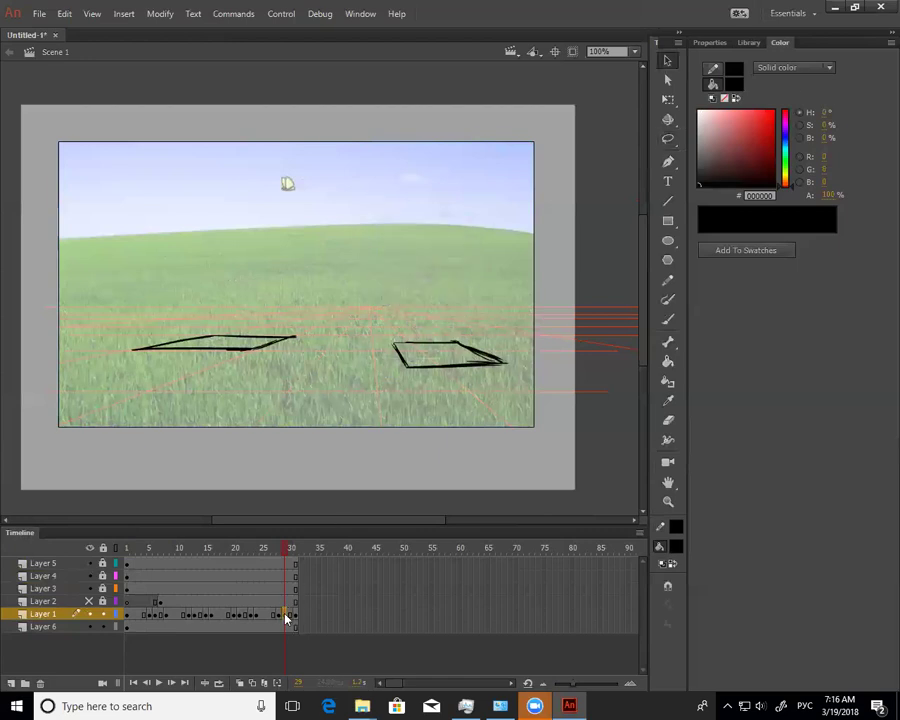
key(ctrl+z)
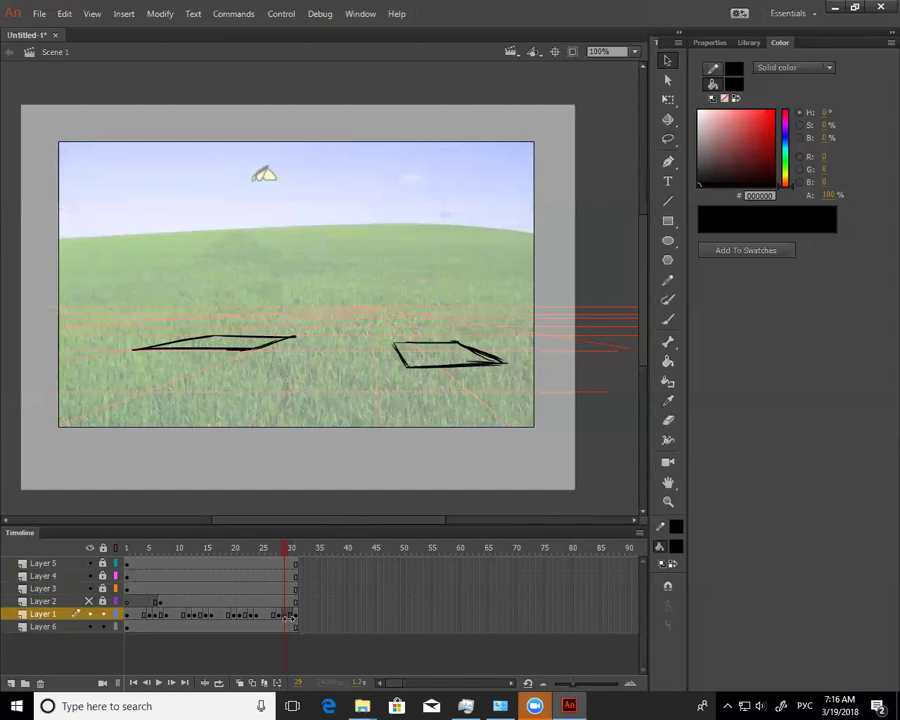
key(ctrl+z)
Use the freehand Lasso tool to separate the butterfly from the background on frame 29 of Layer 1
key(l)
key(l)
click(318, 87)
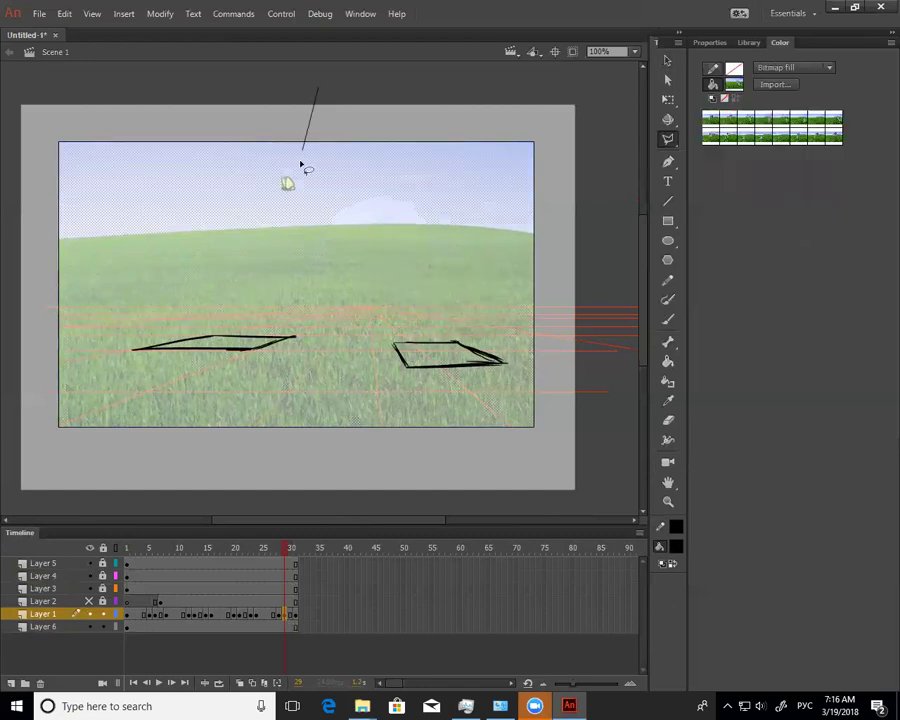
click(677, 147)
click(724, 138)
mouse_move(284, 200)
mouse_down()
mouse_move(304, 193)
mouse_move(282, 202)
mouse_up()
key(ctrl+z)
key(v)
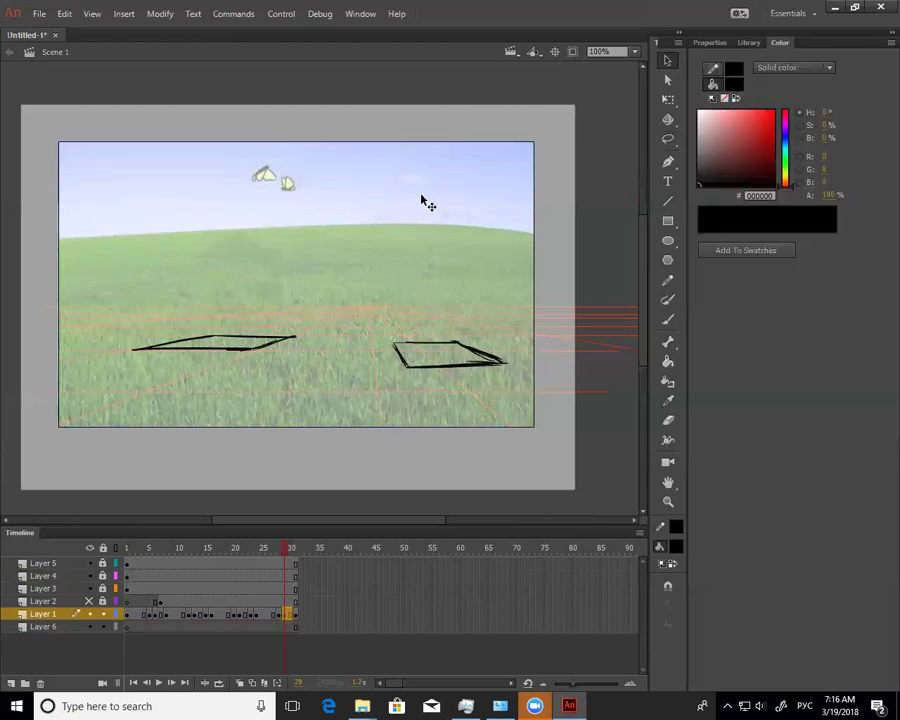
Lock Layer 6 and clear the background from frame 29 of Layer 1, keeping the torso and butterfly cut-outs
key(ctrl+z)
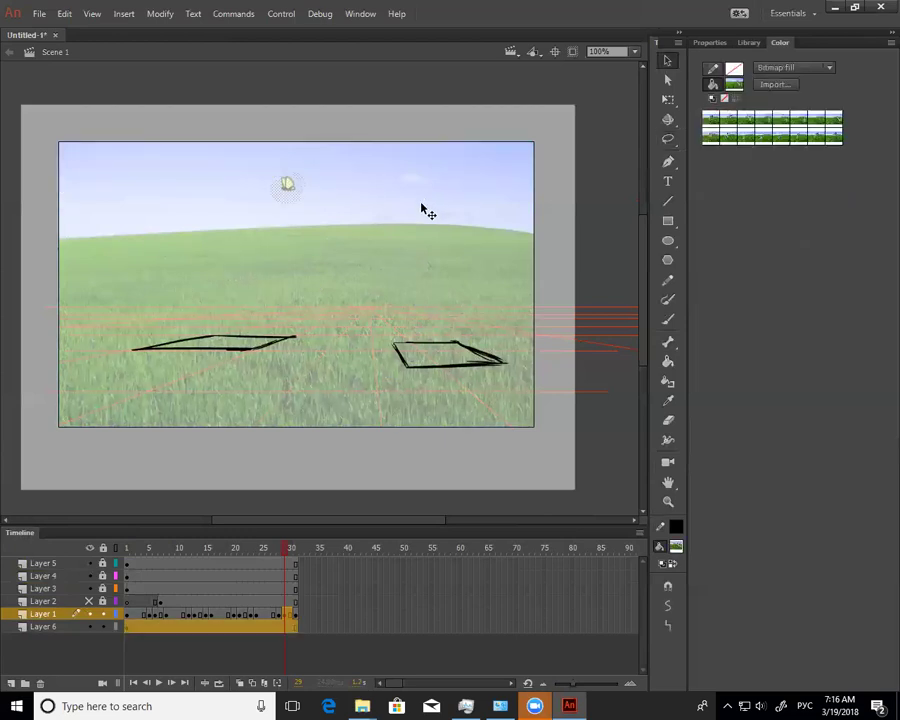
click(104, 627)
click(521, 294)
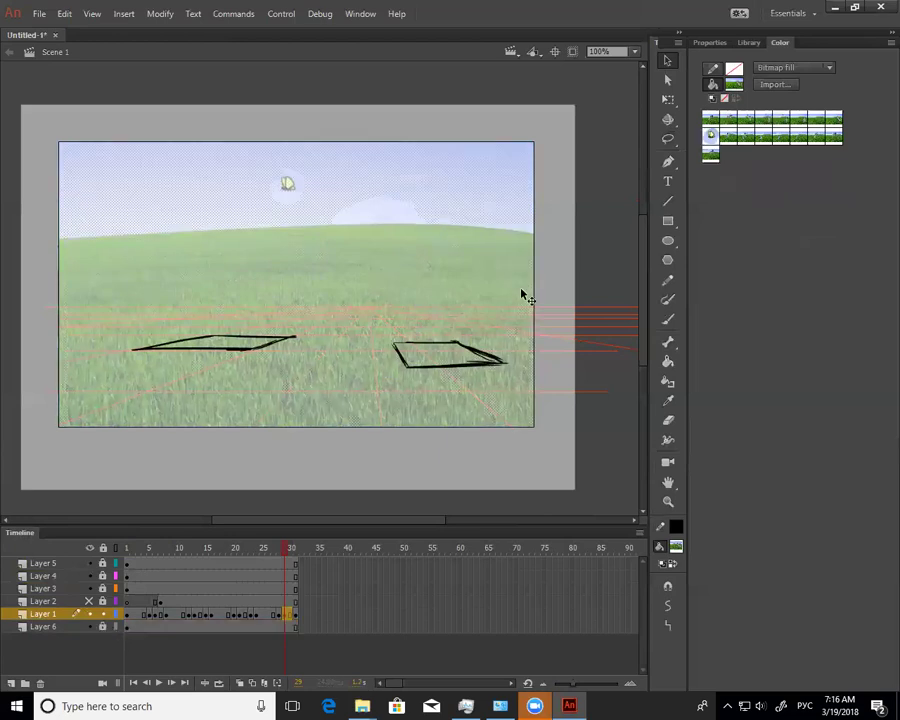
click(549, 346)
click(103, 616)
Show only Layers 1 and 6 to check the frame 29 cut-outs against the clean background, and lock Layer 1
drag(90, 614, 90, 563)
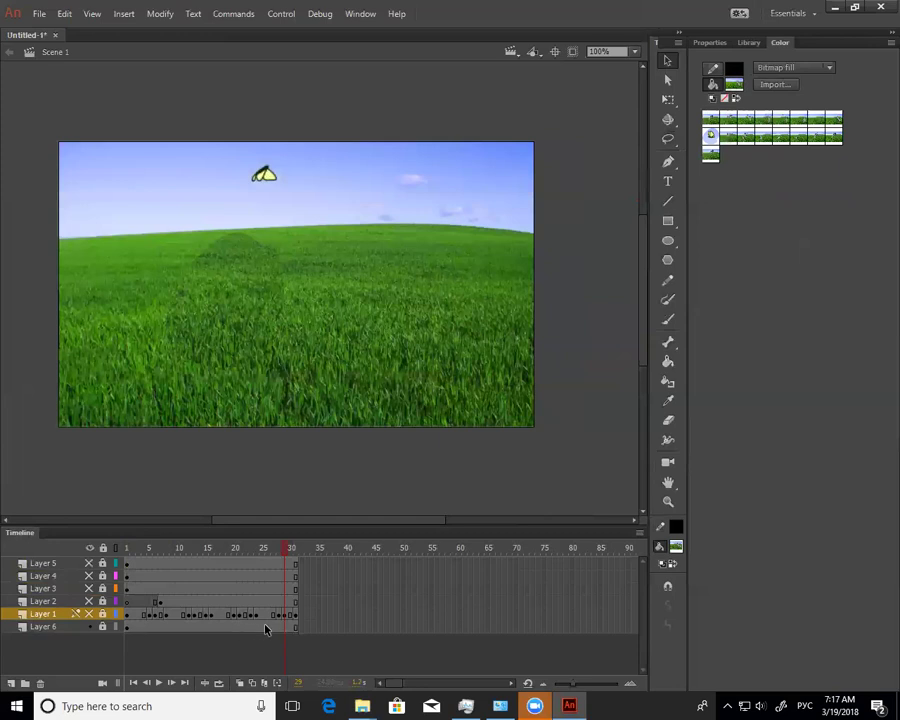
click(90, 614)
click(104, 614)
click(286, 615)
click(103, 614)
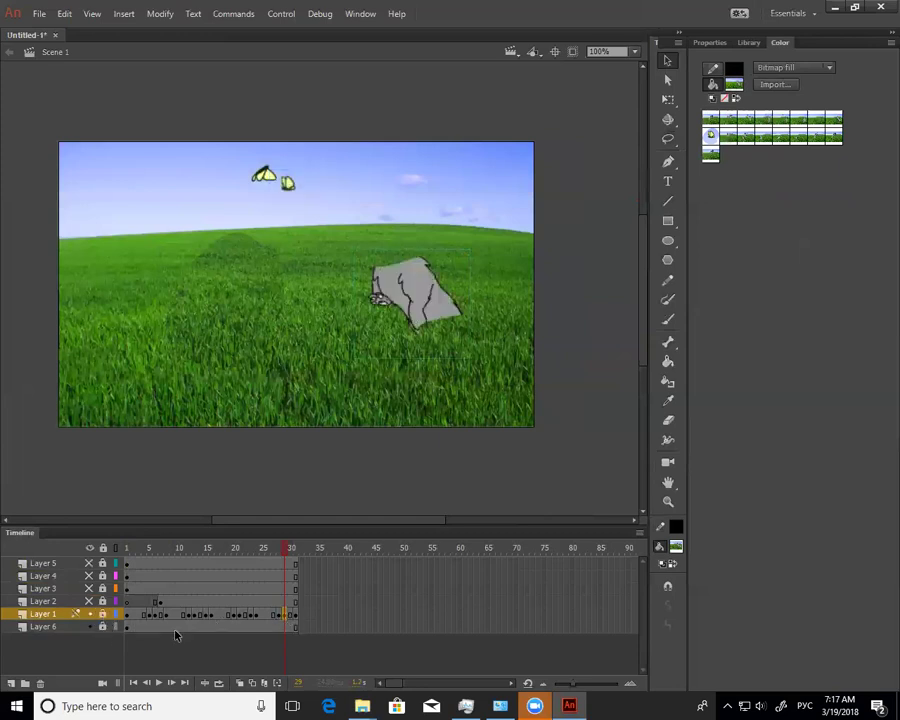
Unlock Layer 6 and cover its butterfly with a lassoed patch of sky
click(289, 626)
click(102, 626)
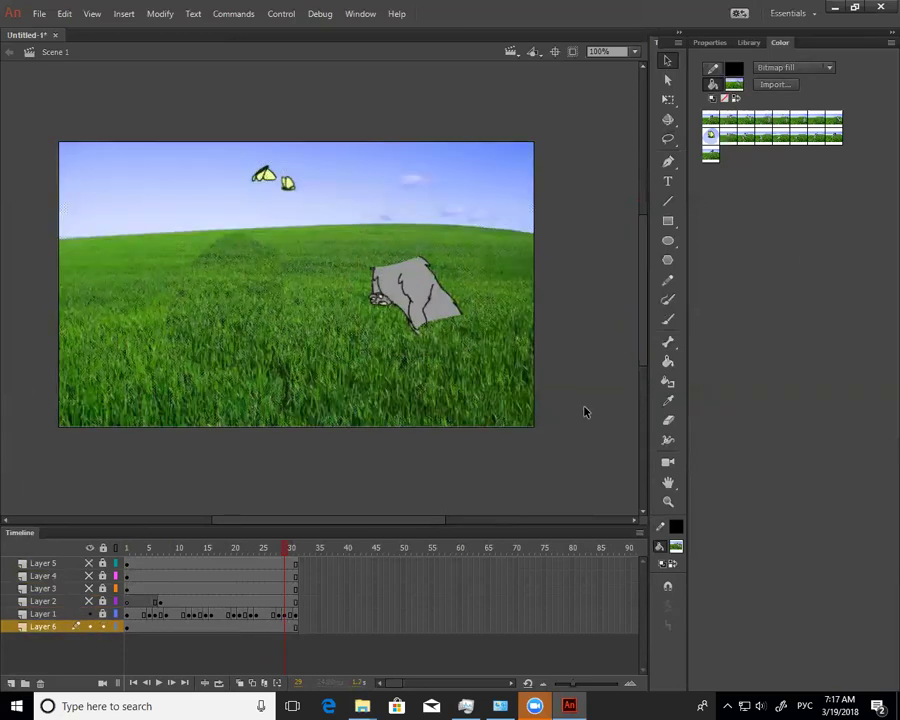
key(l)
drag(240, 179, 286, 195)
key(v)
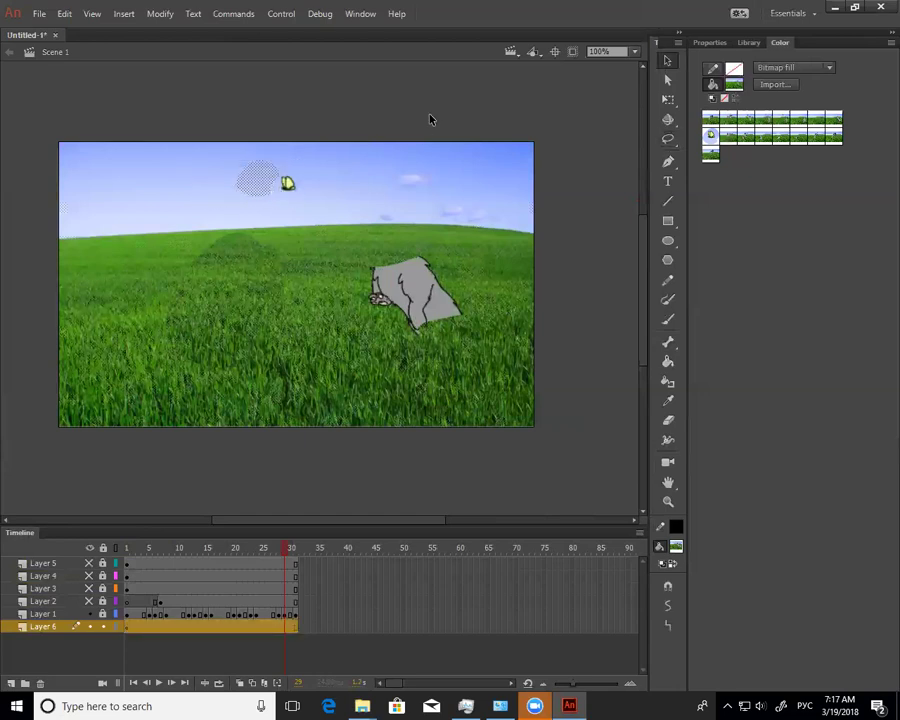
click(430, 117)
click(292, 626)
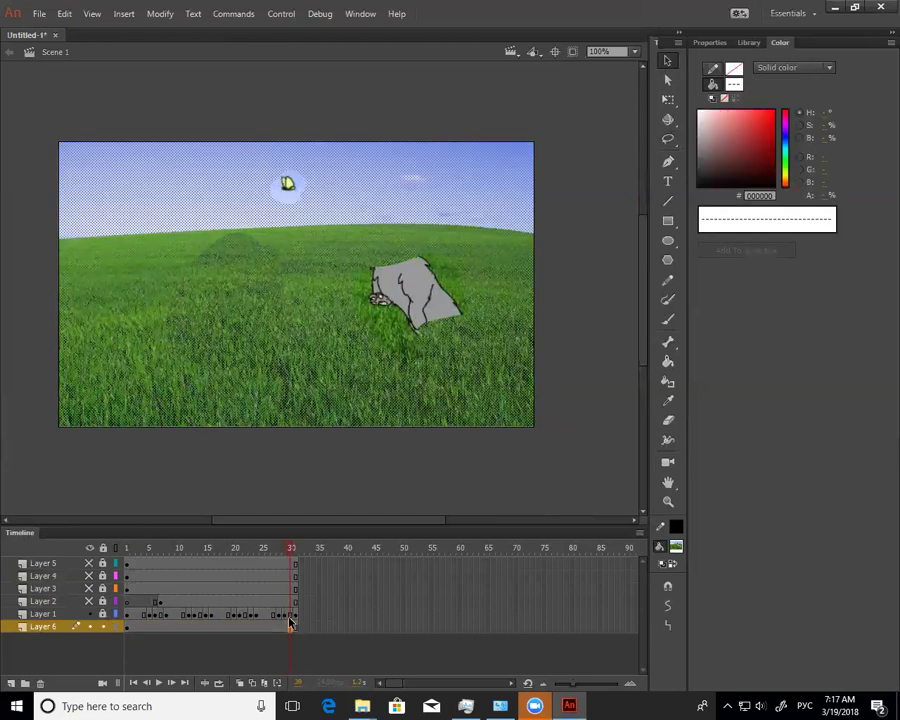
Lock Layer 6 and make the hidden layers visible again, except the arc notes on Layer 2
click(103, 626)
click(90, 549)
drag(286, 554, 275, 561)
click(89, 614)
click(89, 601)
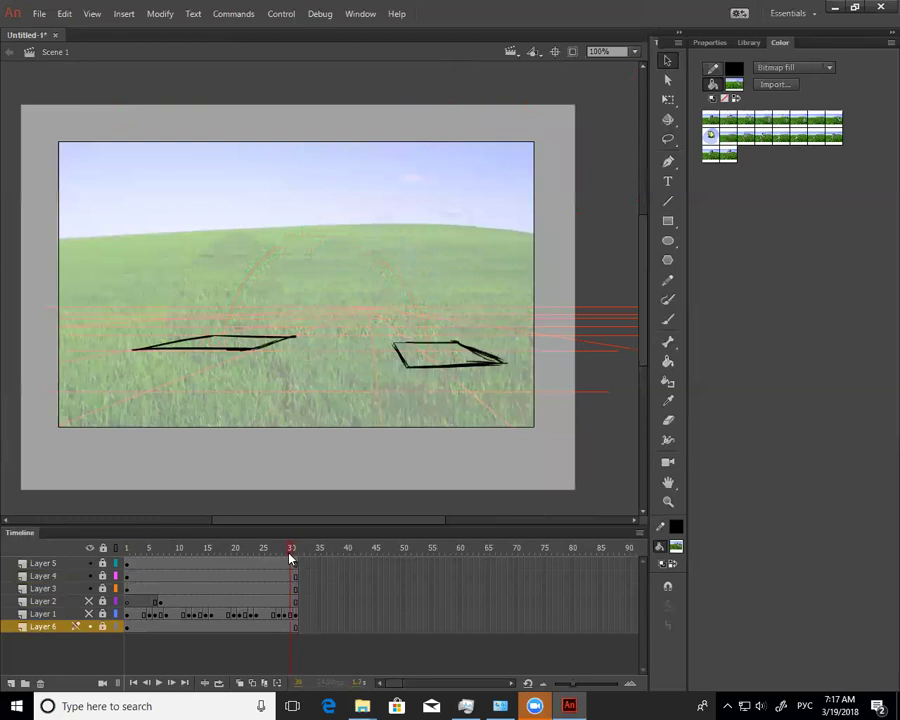
click(90, 614)
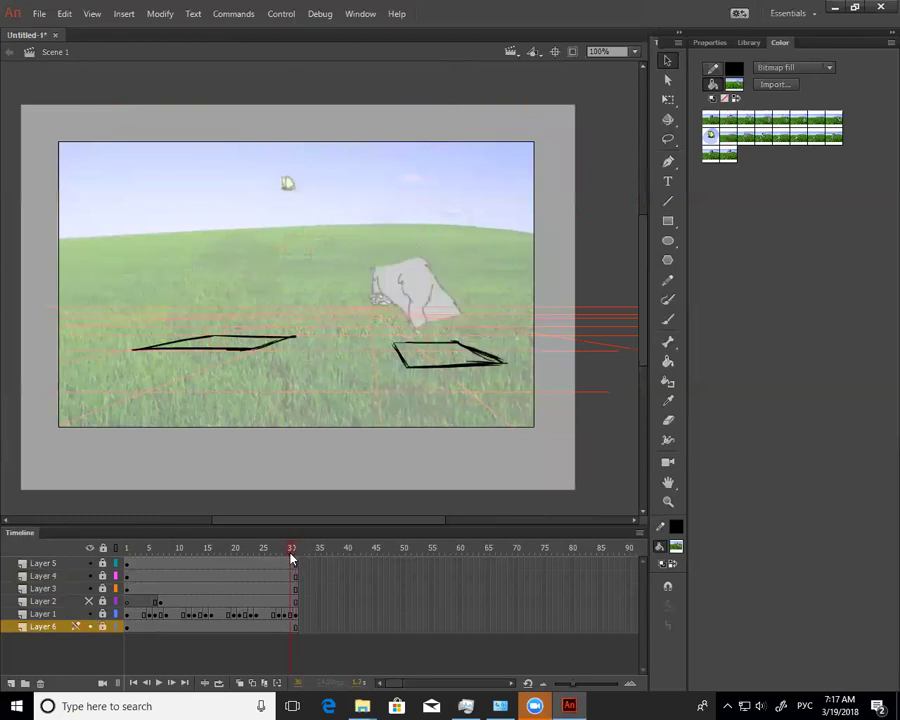
Copy the leaping pose from frame 1 of Layer 1 to frame 34 and extend the other layers to frame 34
click(127, 552)
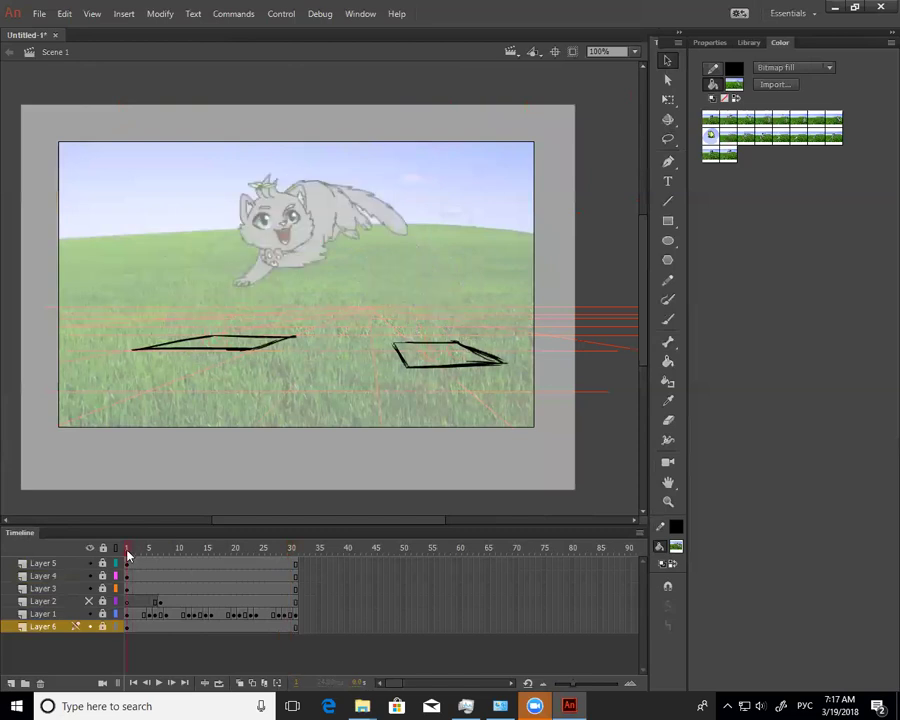
click(299, 550)
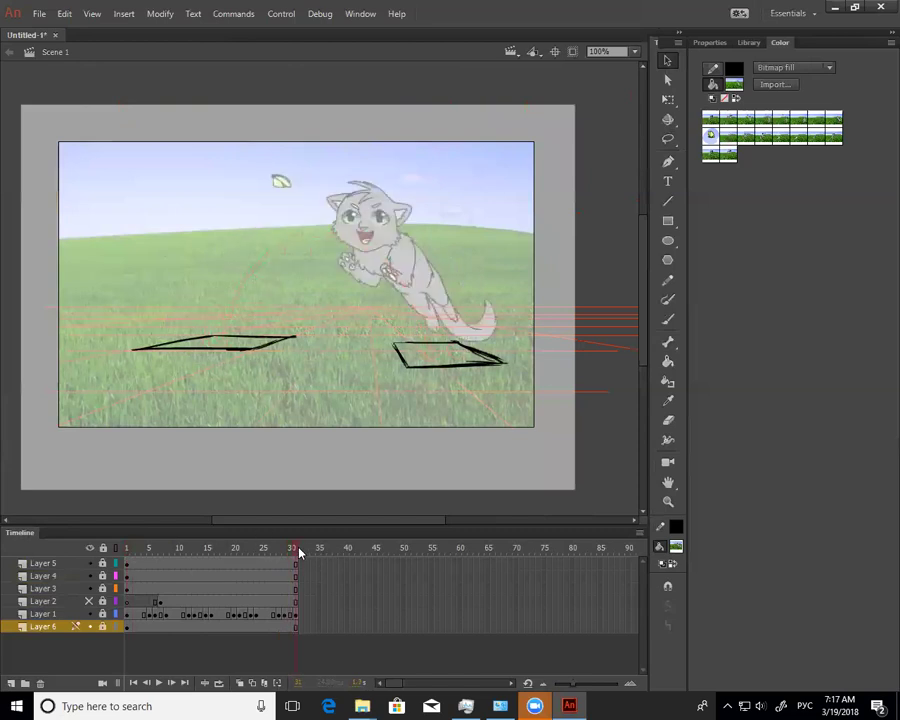
click(127, 613)
drag(127, 613, 311, 640)
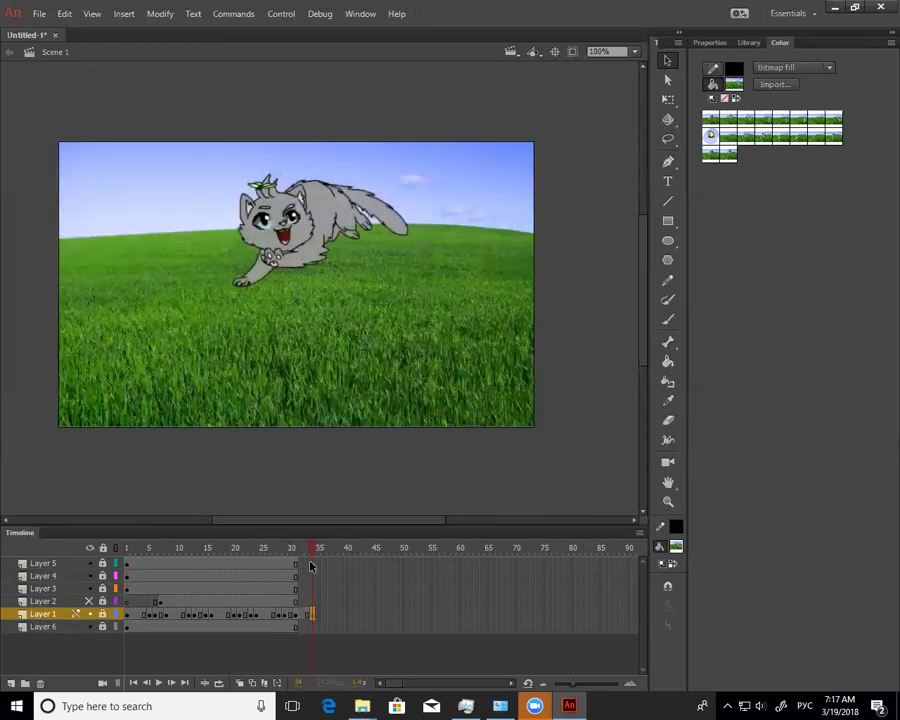
click(315, 627)
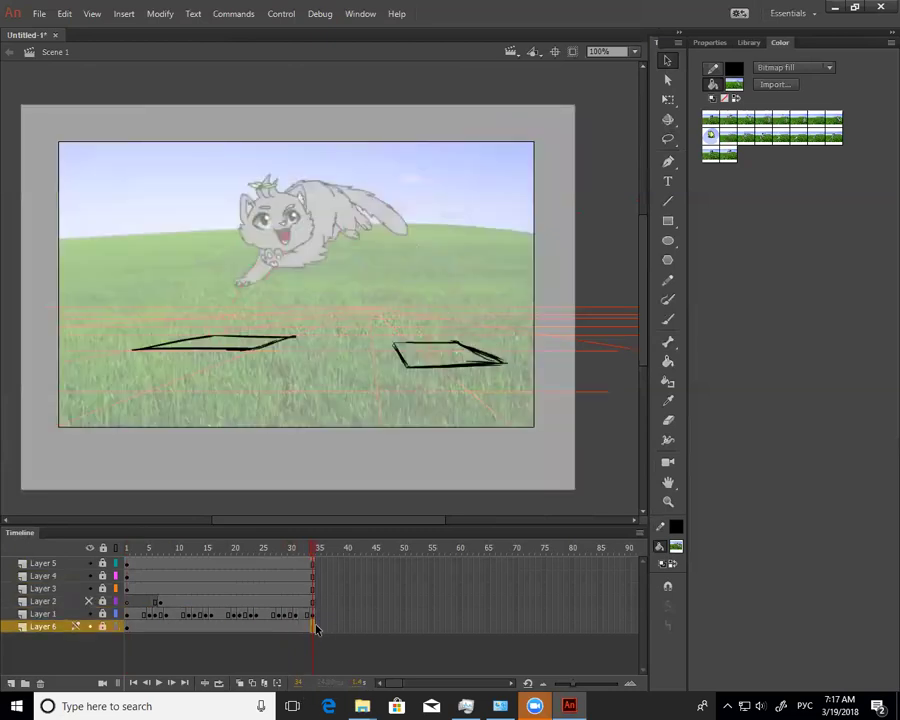
Review the opening frames and make the arc notes on Layer 2 visible at frame 10
click(128, 549)
mouse_move(134, 549)
mouse_down()
mouse_move(151, 551)
mouse_move(145, 566)
mouse_move(153, 568)
mouse_move(139, 571)
mouse_up()
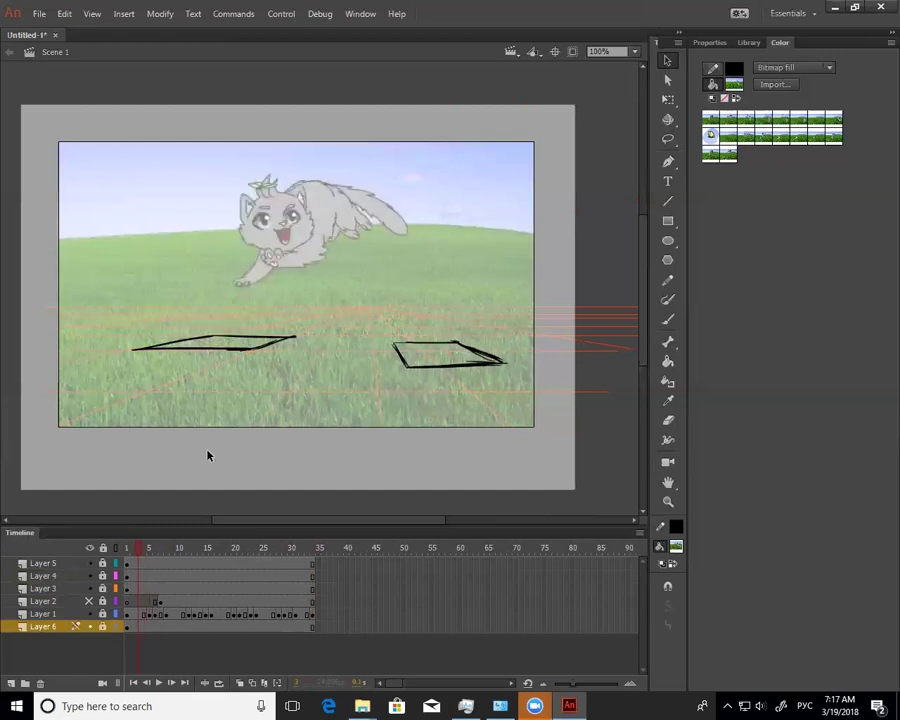
click(89, 602)
click(171, 550)
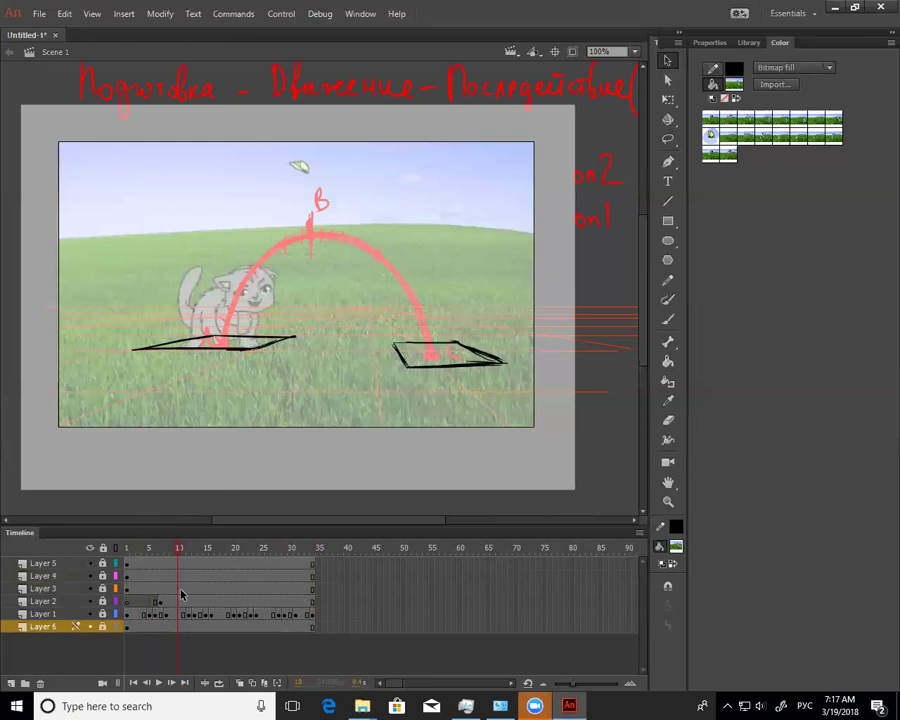
On a new layer above Layer 2, brush a dark blue 07078E jump arc between the two ground quadrilaterals
click(181, 597)
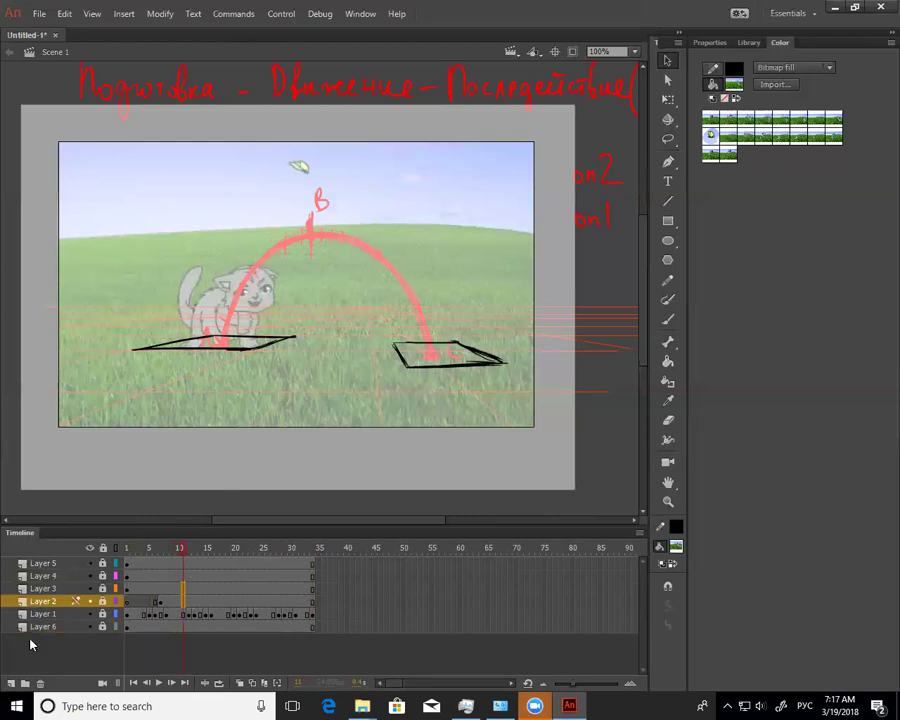
click(10, 683)
click(676, 527)
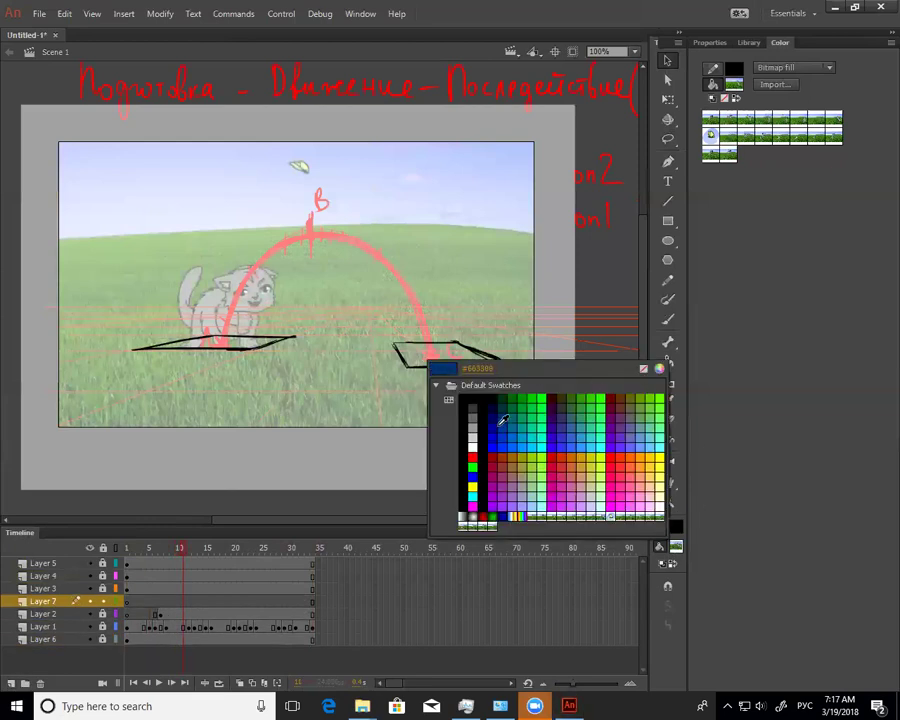
click(503, 420)
key(b)
mouse_move(226, 338)
mouse_down()
mouse_move(246, 274)
mouse_move(307, 245)
mouse_up()
key(ctrl+z)
mouse_move(221, 347)
mouse_down()
mouse_move(302, 240)
mouse_move(397, 275)
mouse_up()
key(ctrl+z)
mouse_move(222, 347)
mouse_down()
mouse_move(298, 240)
mouse_move(362, 242)
mouse_move(404, 272)
mouse_move(430, 326)
mouse_up()
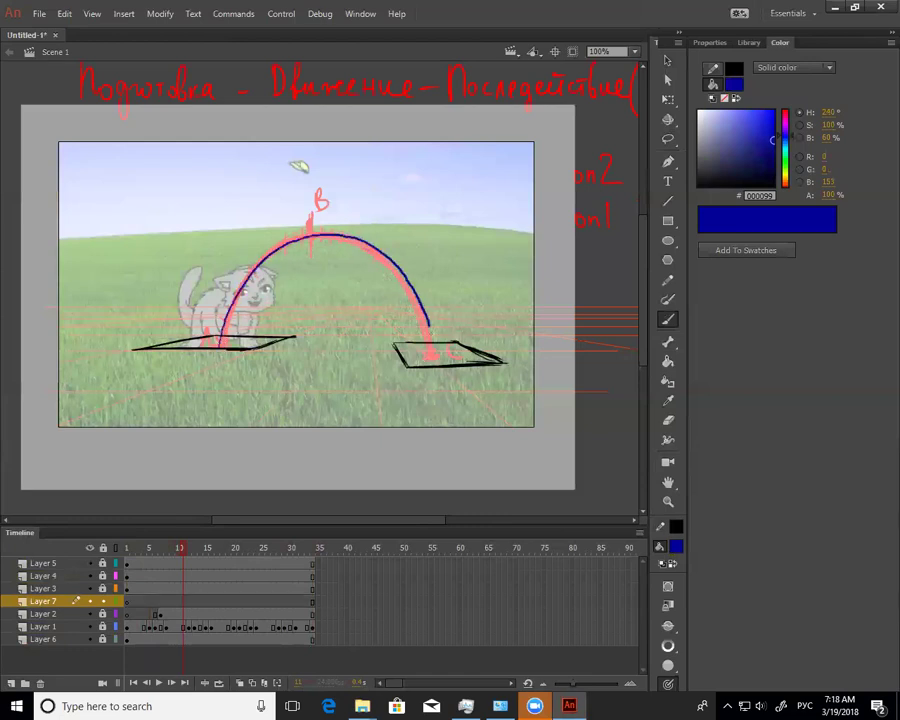
key(ctrl+z)
click(770, 143)
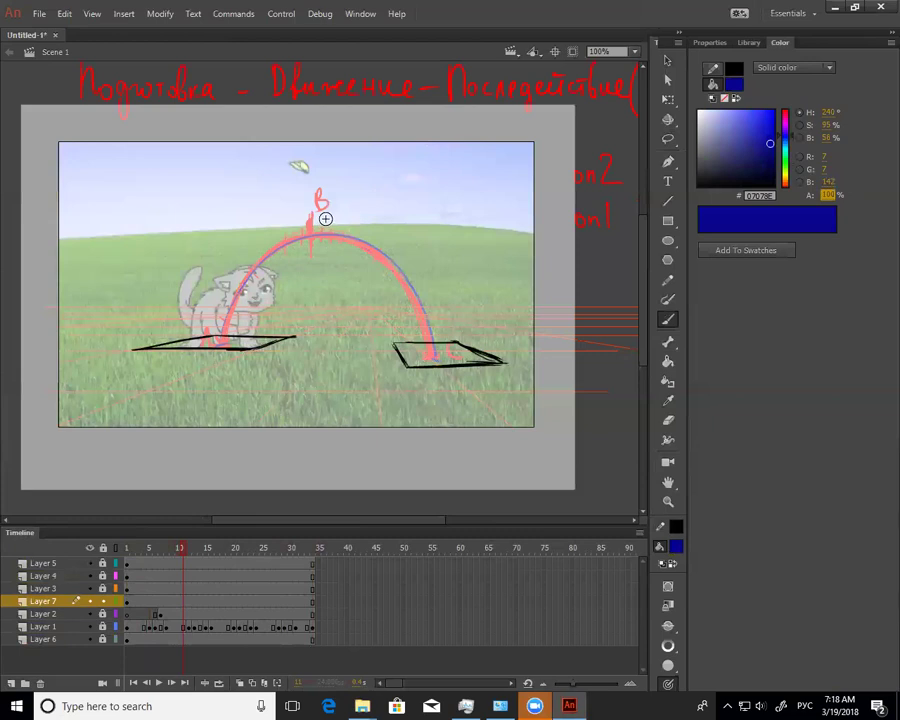
Brush spacing ticks along the blue arc, a baseline joining its ends and a vertical centre line through its peak
drag(323, 205, 323, 253)
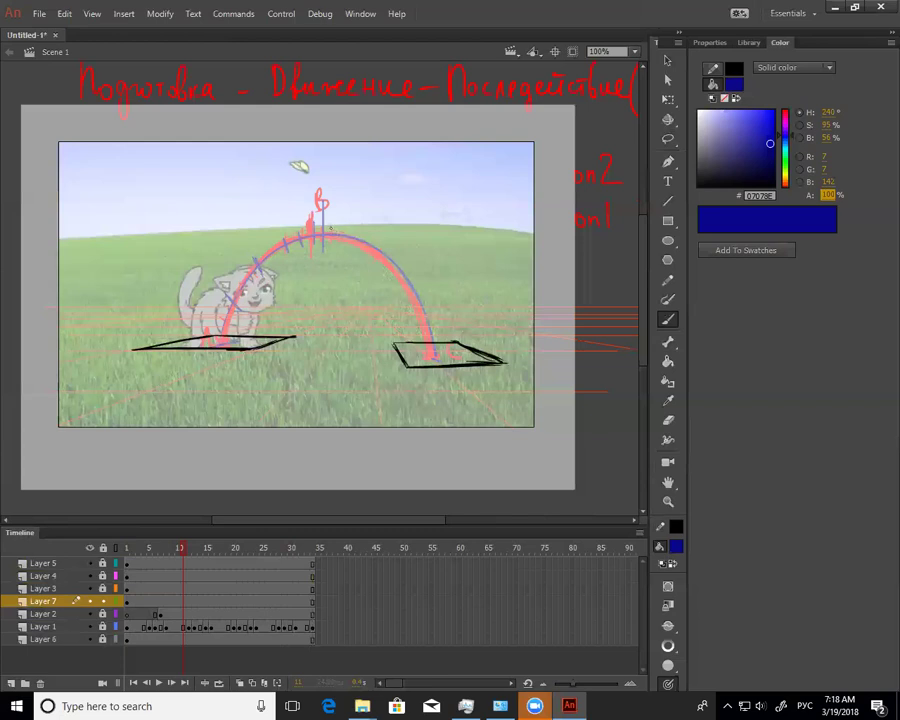
drag(368, 238, 364, 246)
drag(209, 349, 438, 357)
mouse_move(323, 352)
mouse_down()
mouse_move(325, 133)
mouse_move(328, 372)
mouse_up()
key(ctrl+z)
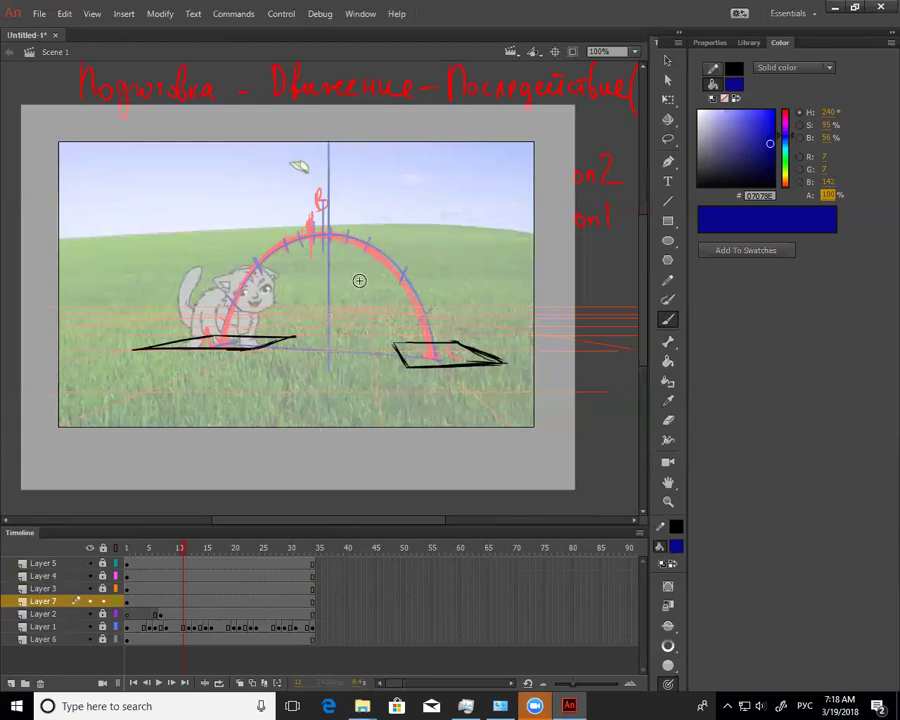
Redraw the arc, spacing ticks and baseline in dark maroon 350411 on another new layer, and delete the blue draft on Layer 7
key(v)
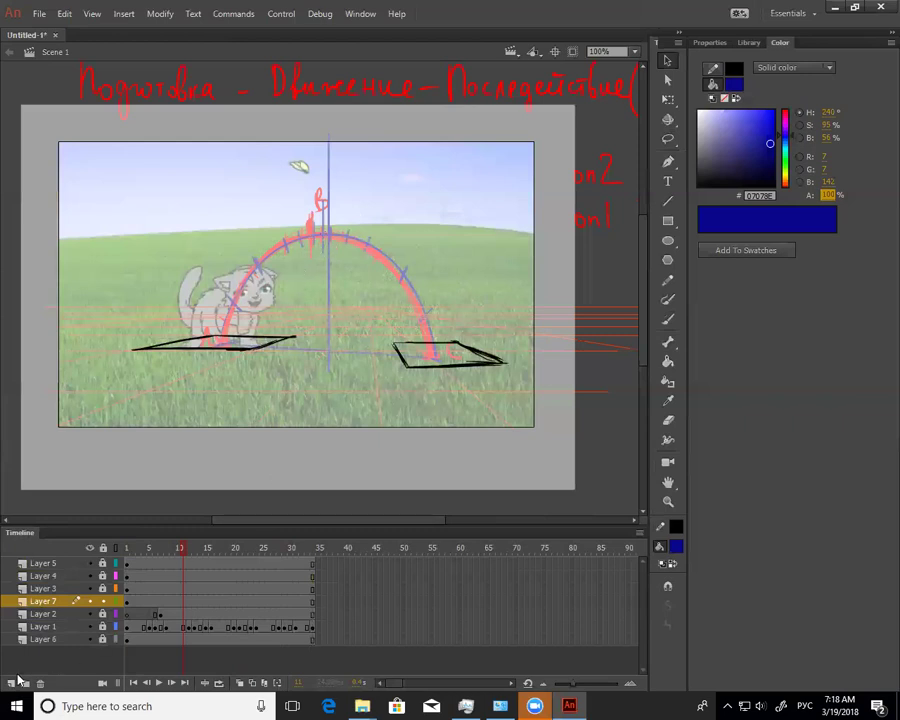
click(11, 683)
click(766, 170)
drag(785, 124, 785, 113)
key(b)
mouse_move(221, 331)
mouse_down()
mouse_move(235, 290)
mouse_move(285, 240)
mouse_move(347, 237)
mouse_move(388, 261)
mouse_move(414, 358)
mouse_up()
key(ctrl+z)
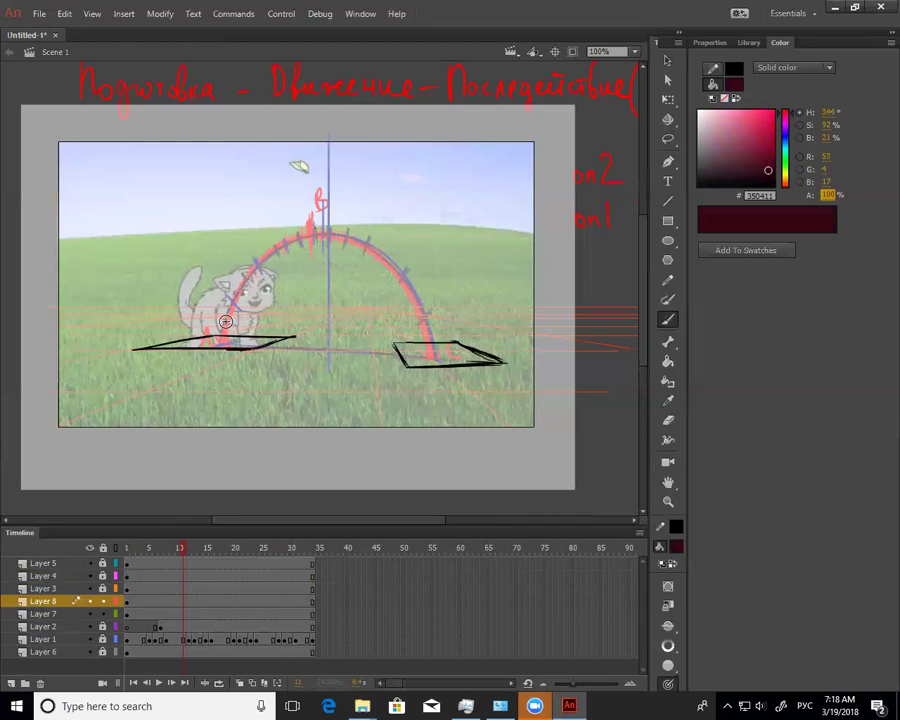
click(185, 614)
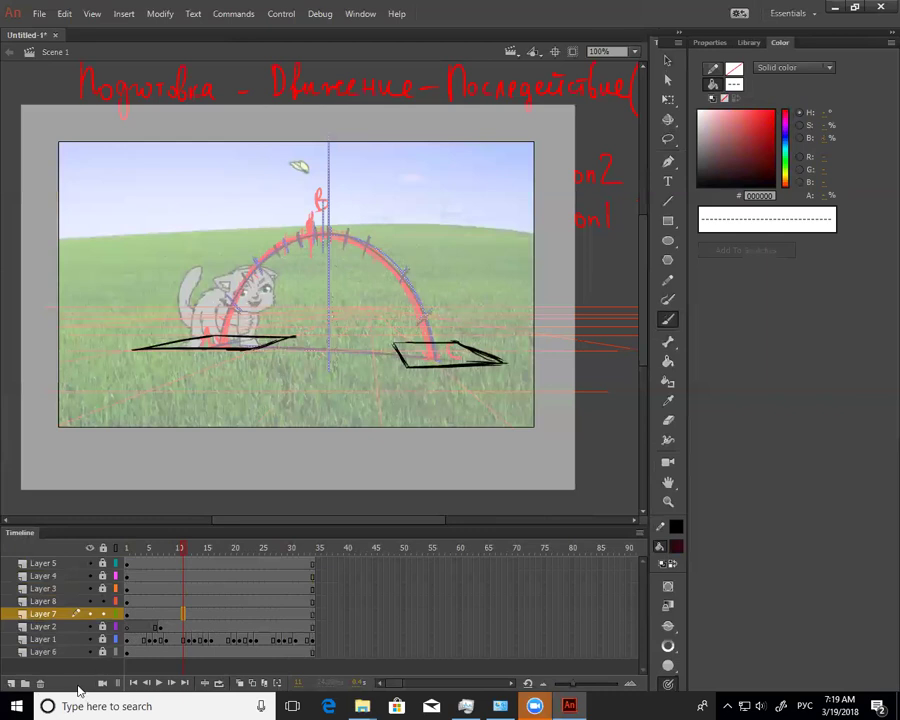
click(41, 683)
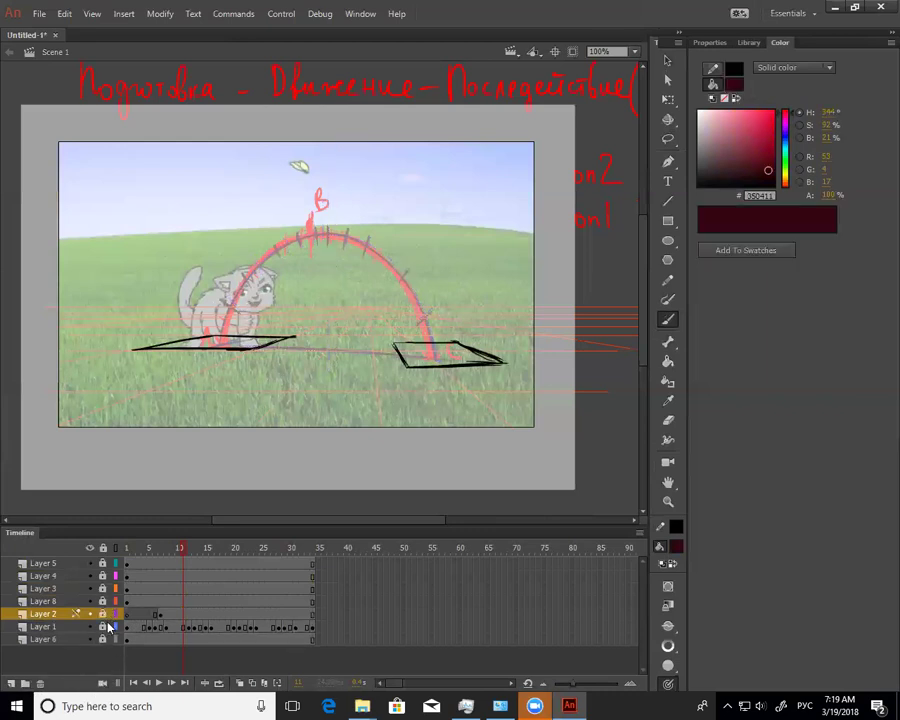
Unlock Layer 2 at frame 12 and lasso-delete its thick red arc and the handwritten notes beside the stage
click(103, 615)
click(187, 616)
key(z)
alt+click(324, 320)
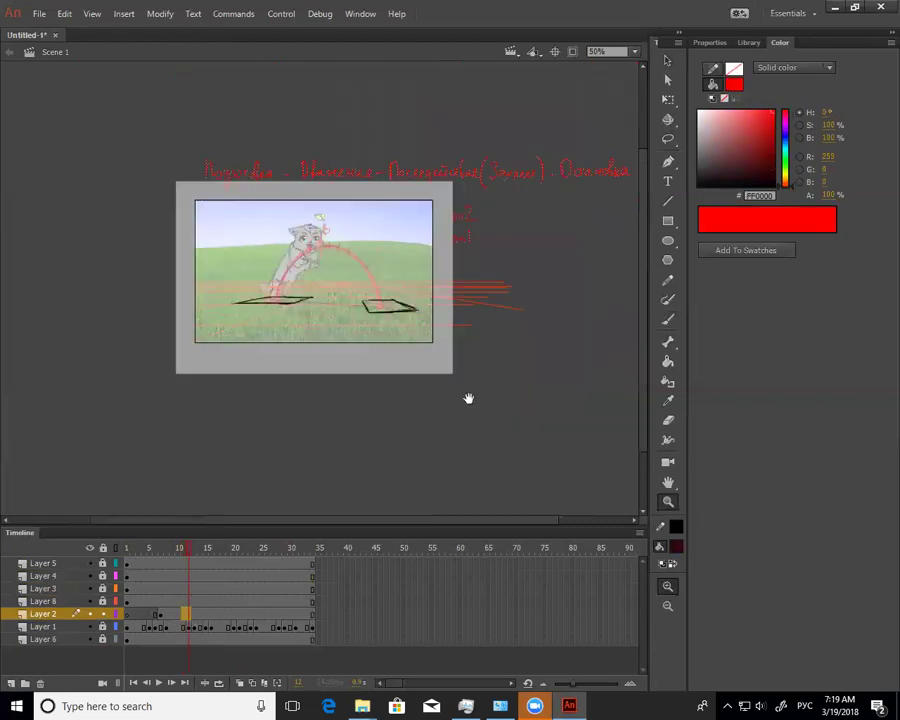
drag(468, 398, 512, 445)
key(v)
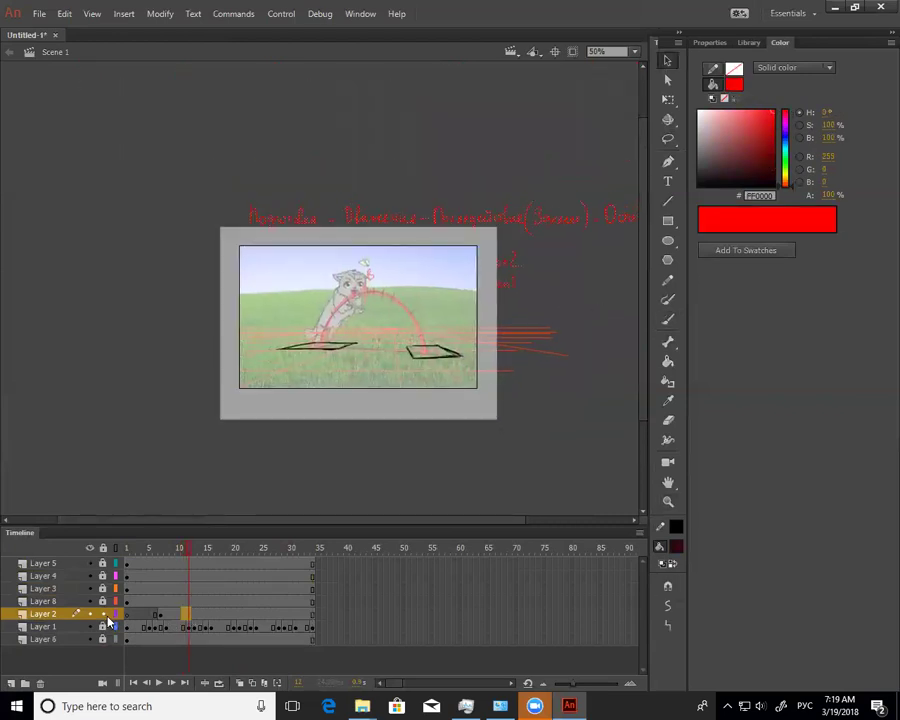
key(e)
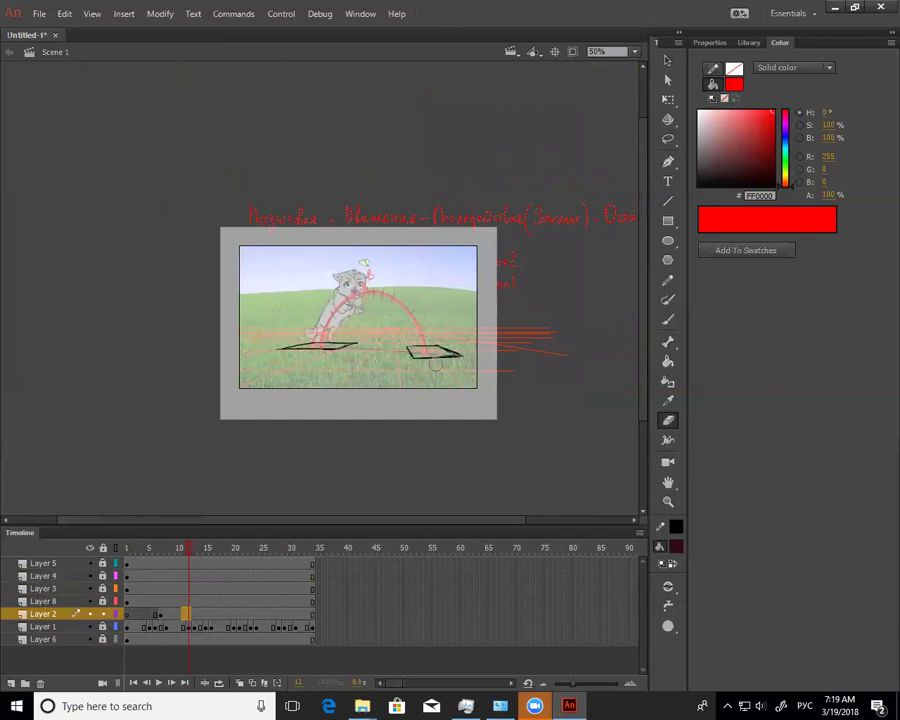
key(l)
key(l)
click(417, 366)
click(668, 140)
click(729, 138)
mouse_move(393, 371)
mouse_down()
mouse_move(396, 277)
mouse_move(346, 388)
mouse_up()
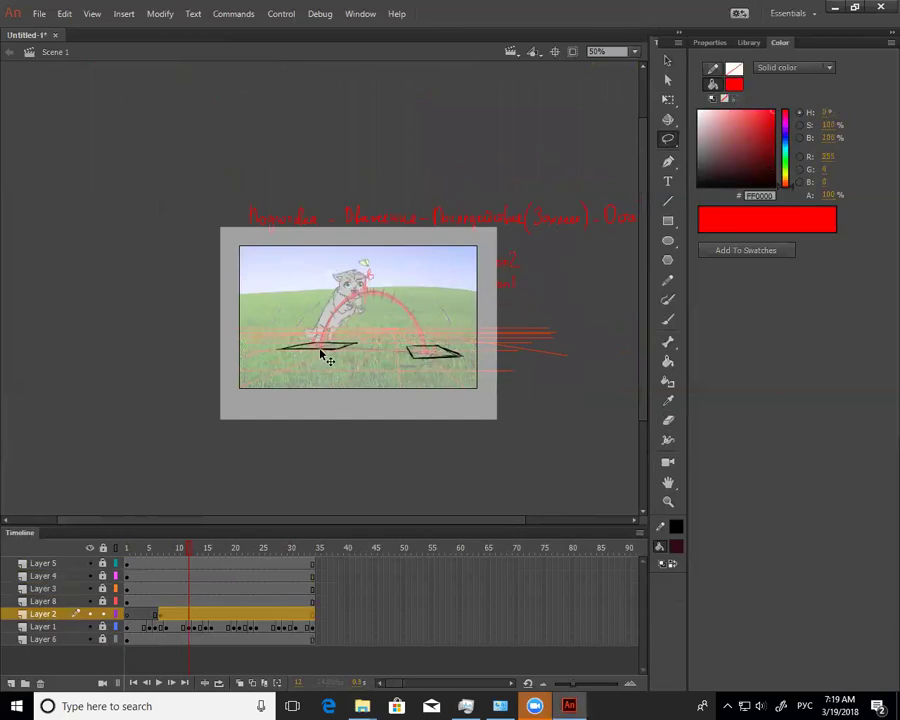
click(402, 362)
mouse_move(385, 279)
mouse_down()
mouse_move(345, 283)
mouse_move(385, 284)
mouse_up()
key(Delete)
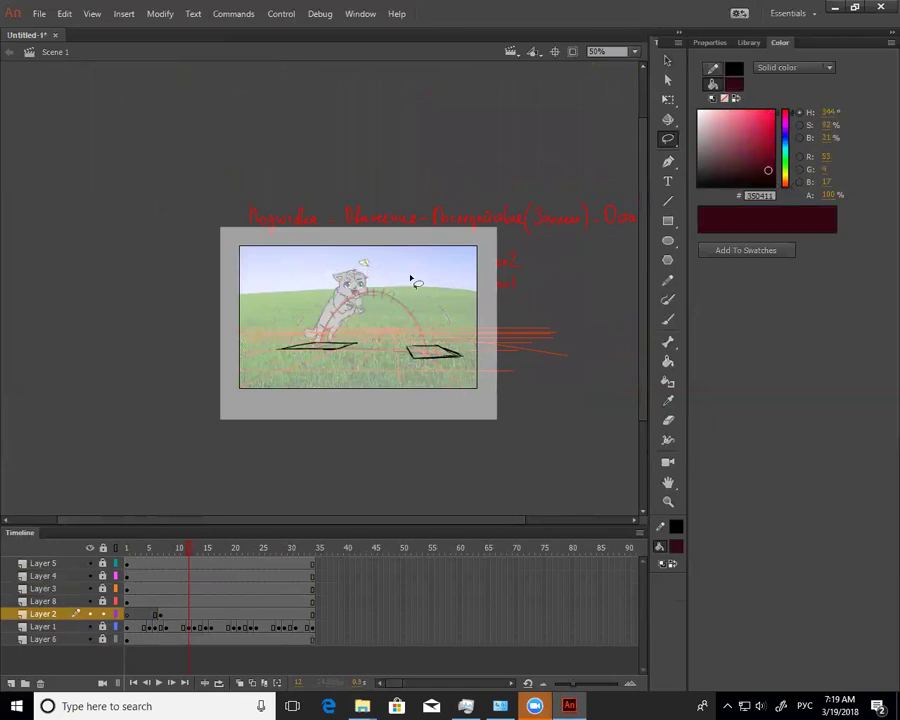
mouse_move(526, 261)
mouse_down()
mouse_move(548, 294)
mouse_move(540, 288)
mouse_up()
key(Delete)
Lock Layer 2 and move its keyframe from frame 7 to frame 1
click(104, 613)
click(160, 614)
drag(160, 614, 127, 614)
drag(179, 549, 112, 573)
Add a new layer above Layer 5 and draw a dark maroon filled circle just above the arc's peak in frame 1
key(z)
click(369, 293)
key(v)
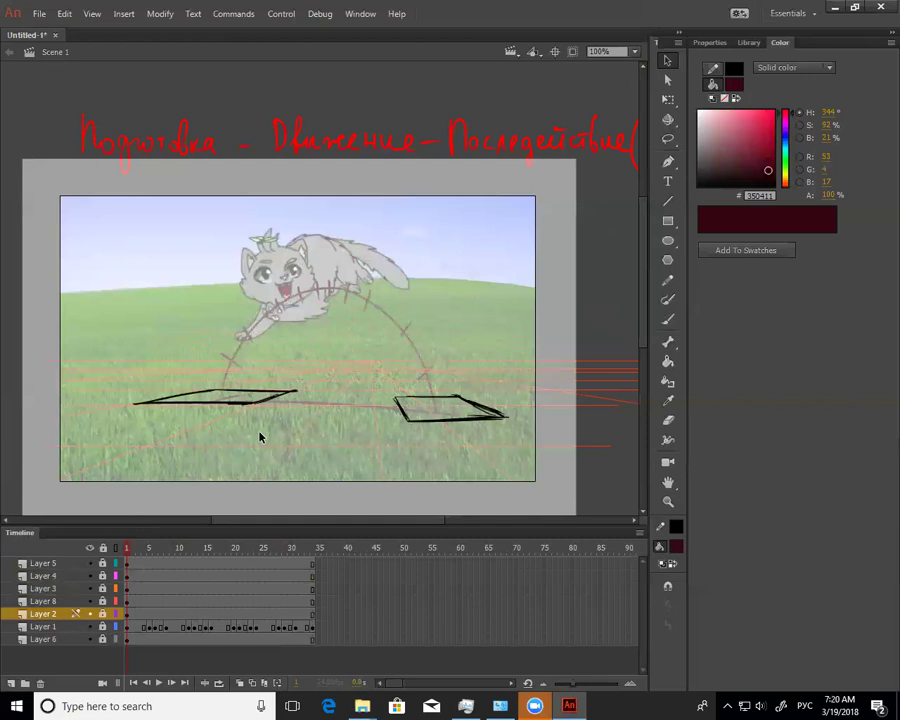
key(b)
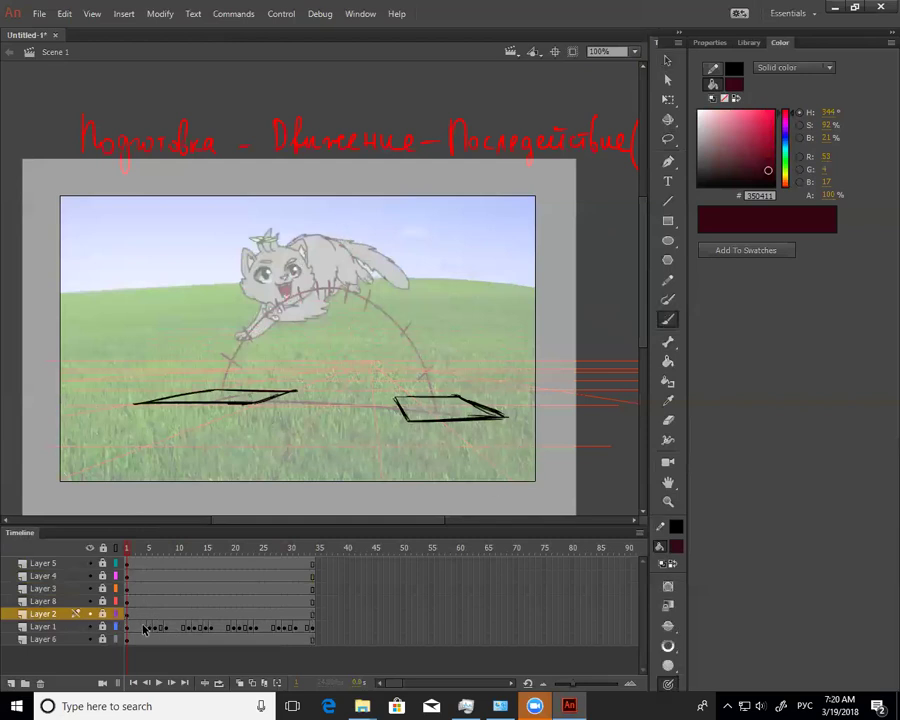
click(120, 563)
click(11, 683)
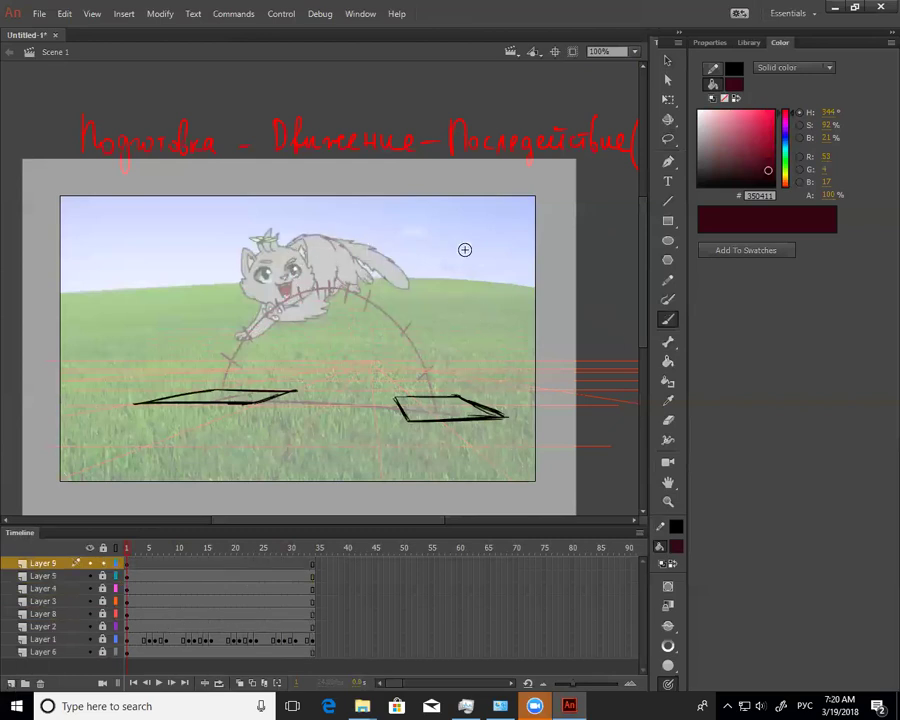
click(668, 240)
drag(296, 234, 359, 292)
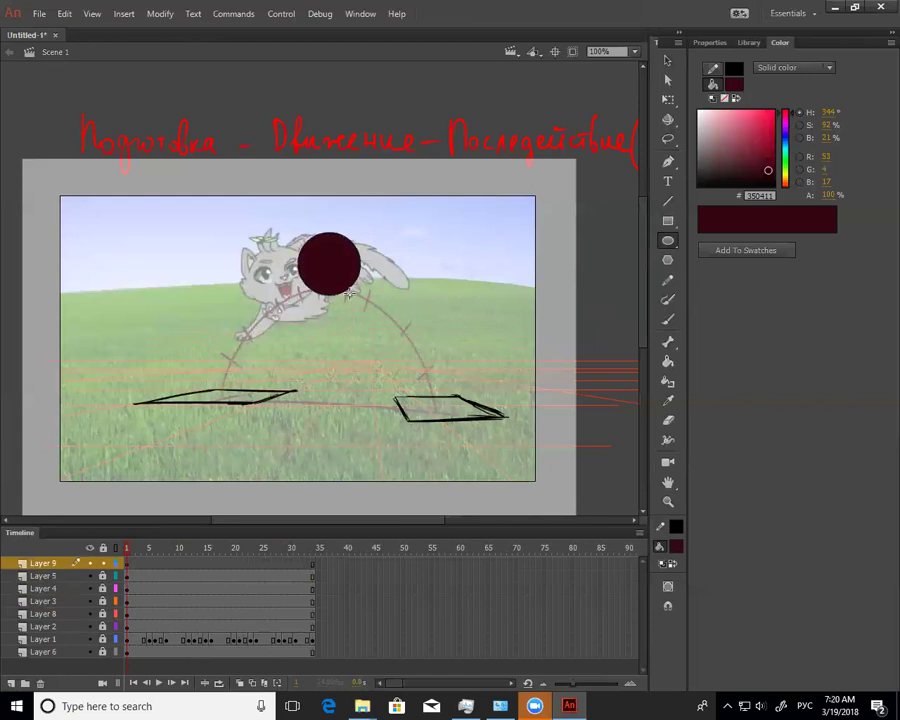
Delete the circle's fill, group its remaining outline, and remove the accidentally added Camera layer
key(c)
click(353, 287)
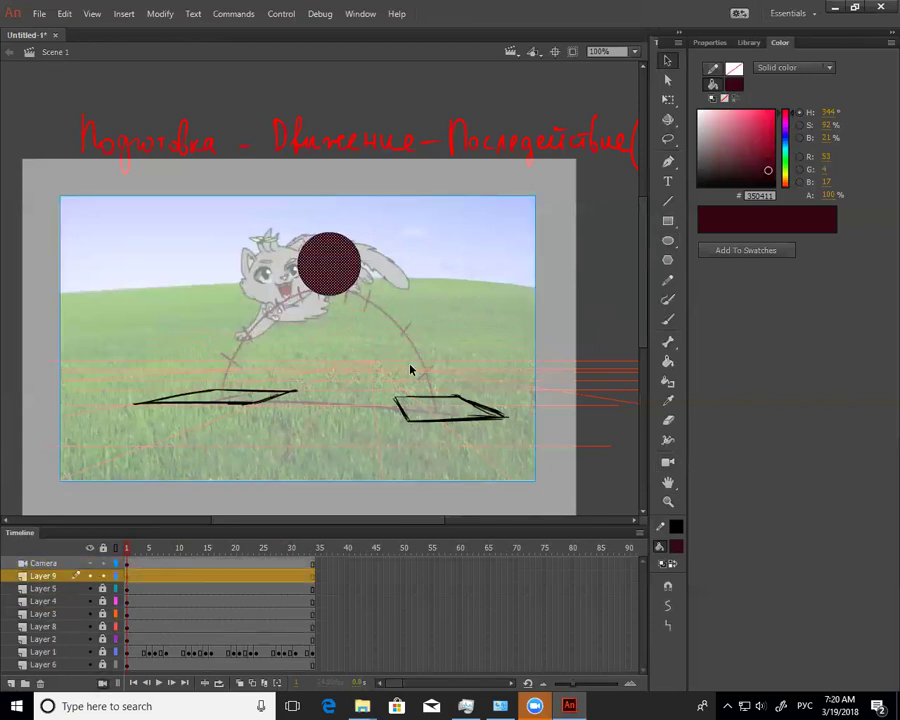
key(Delete)
click(351, 284)
key(ctrl+g)
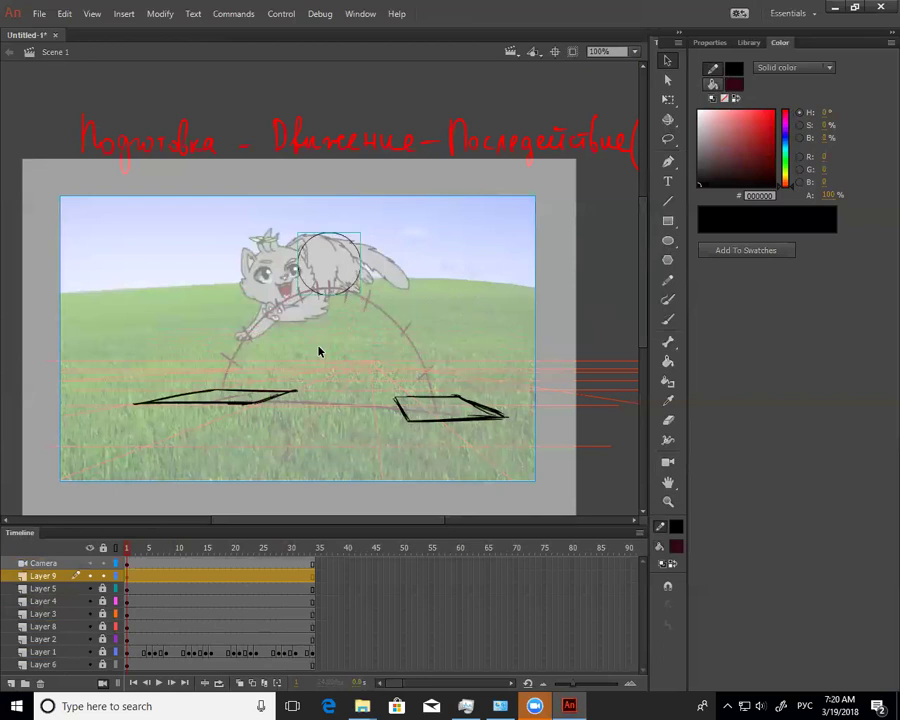
click(58, 564)
click(40, 683)
Add a keyframe at frame 5 on Layer 9 and move the circle over the cat's body
drag(133, 562, 149, 562)
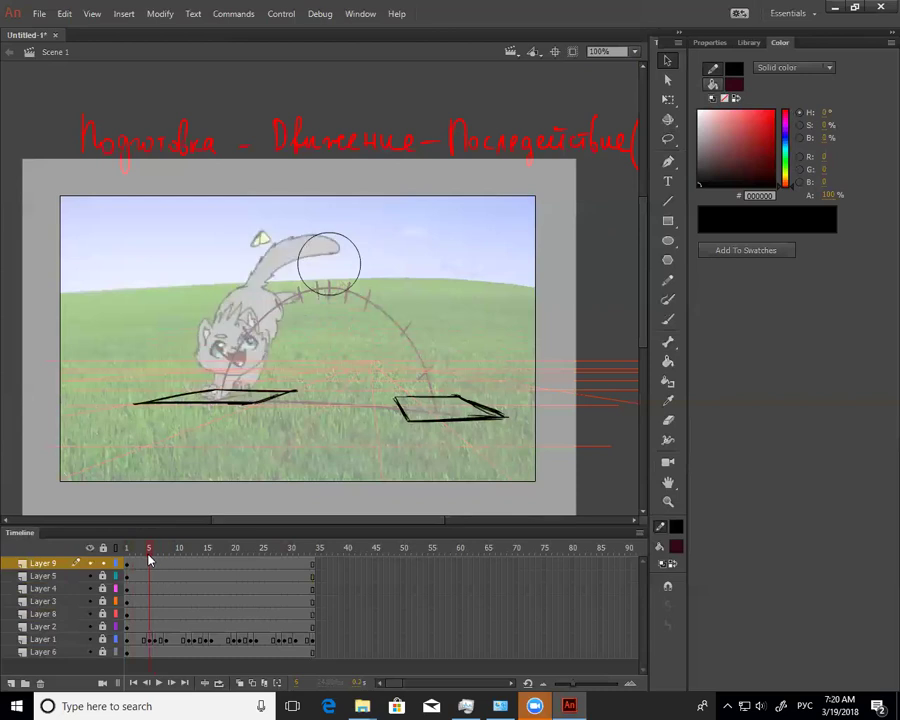
click(149, 564)
drag(357, 293, 284, 346)
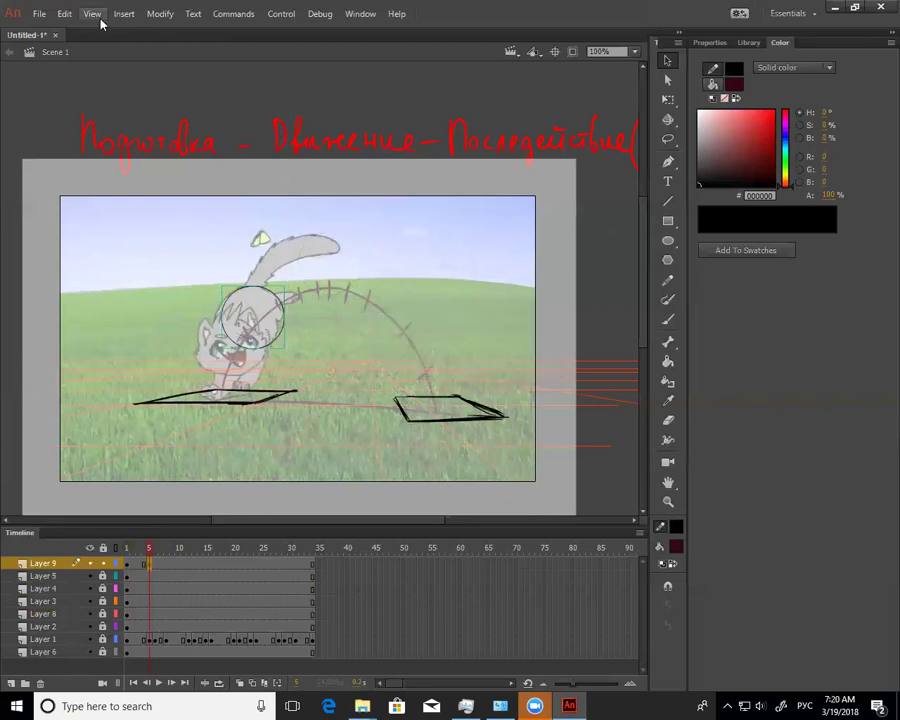
Turn off Snap to Guides and Snap Bitmaps to Pixels in the snapping settings
click(91, 14)
mouse_move(255, 190)
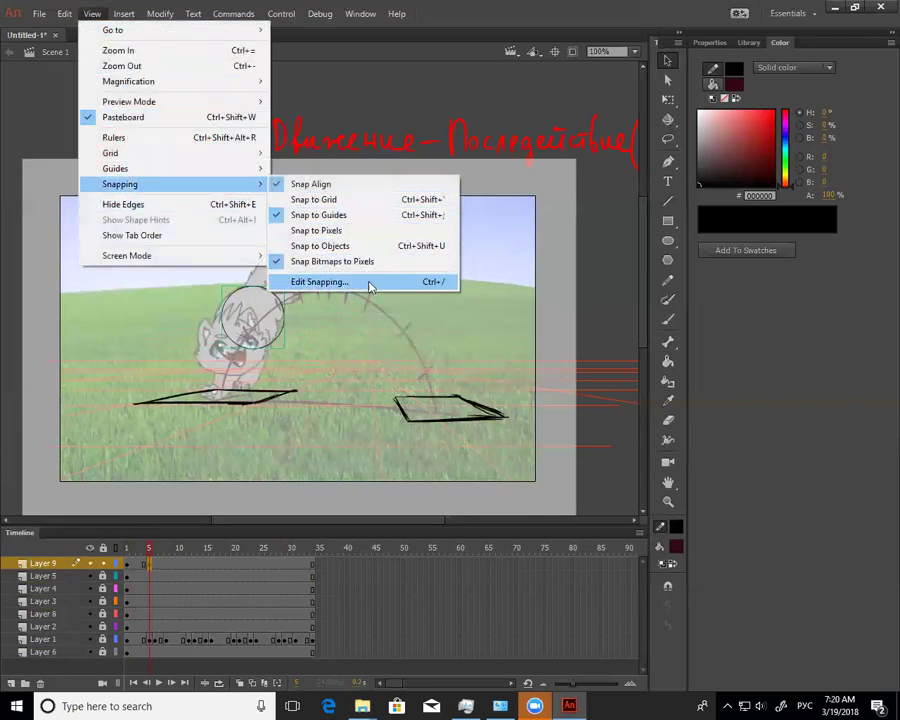
click(370, 283)
click(345, 296)
click(345, 243)
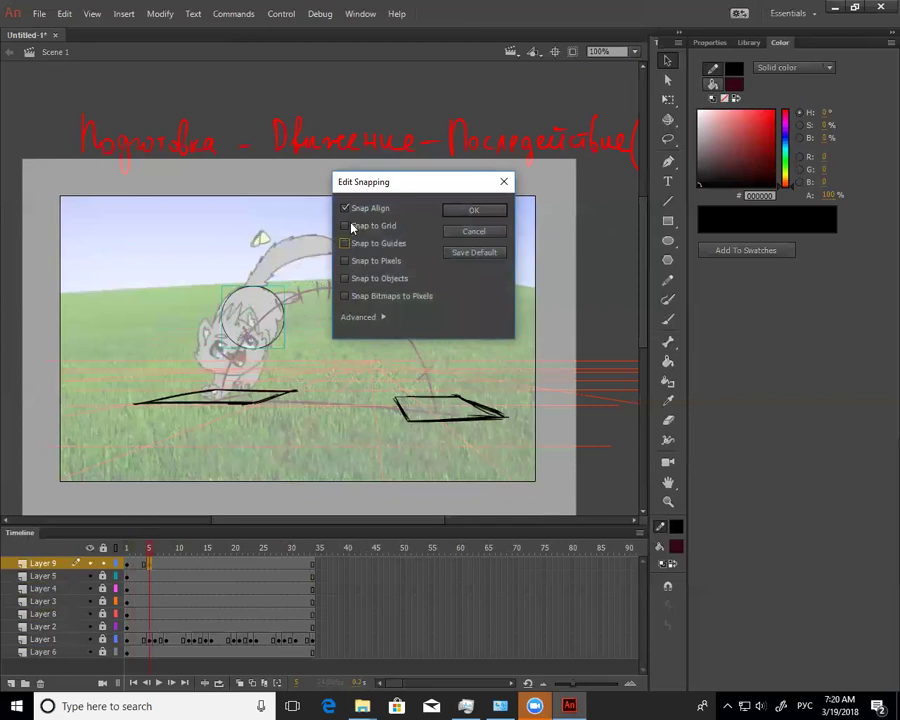
click(474, 209)
Add Layer 9 keyframes at frames 6 and 8, moving the circle onto the crouching cat's body in each
click(155, 550)
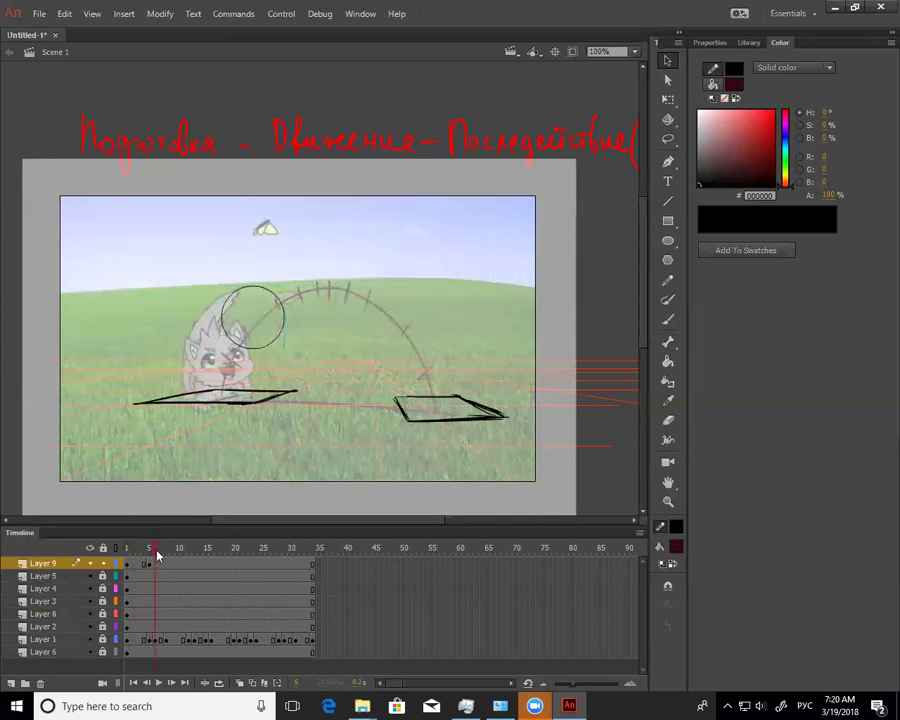
drag(282, 344, 245, 395)
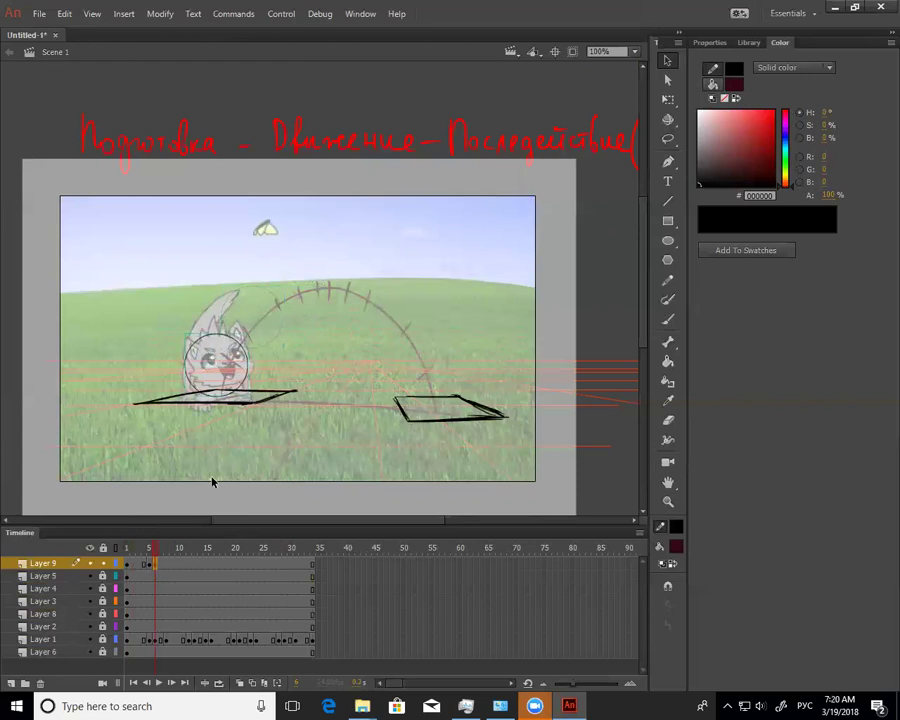
click(166, 550)
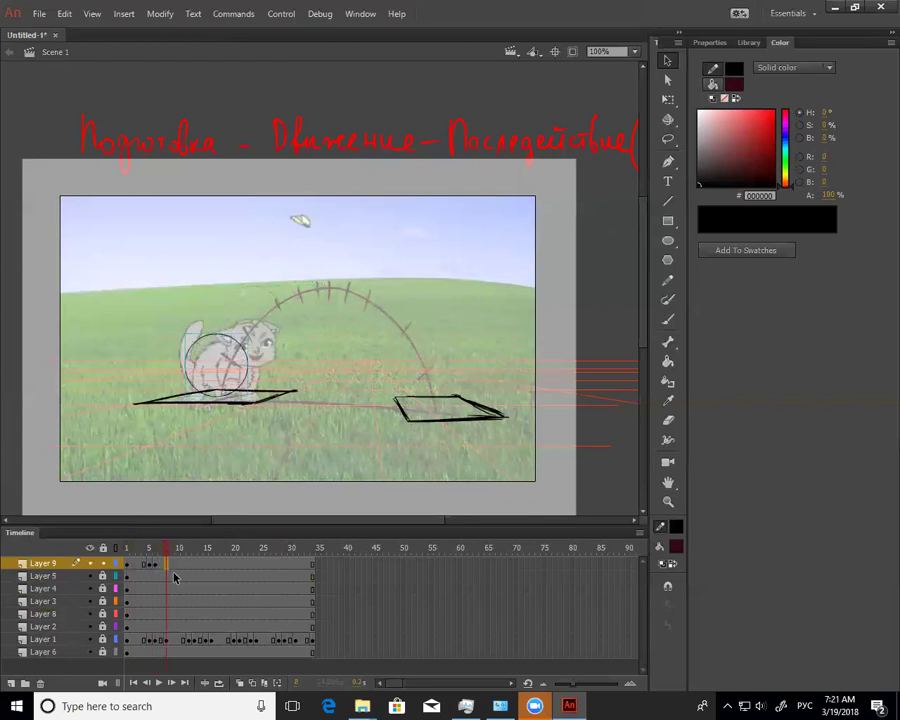
drag(249, 380, 259, 388)
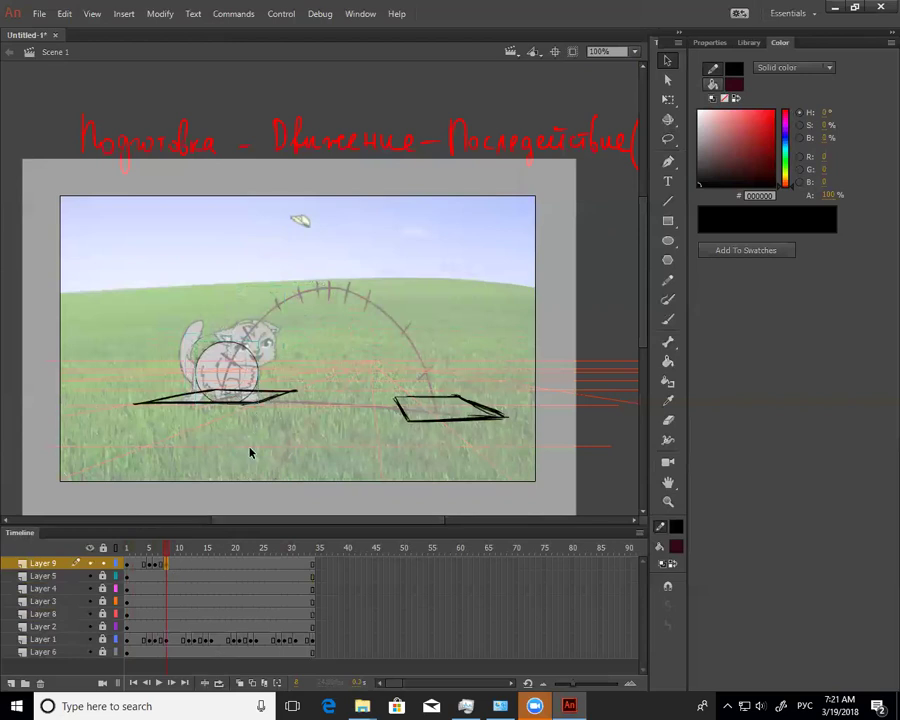
Insert a keyframe at frame 12 on Layer 9, move the circle onto the cat's hips and scale it down evenly
click(188, 563)
key(F6)
drag(261, 378, 277, 363)
key(q)
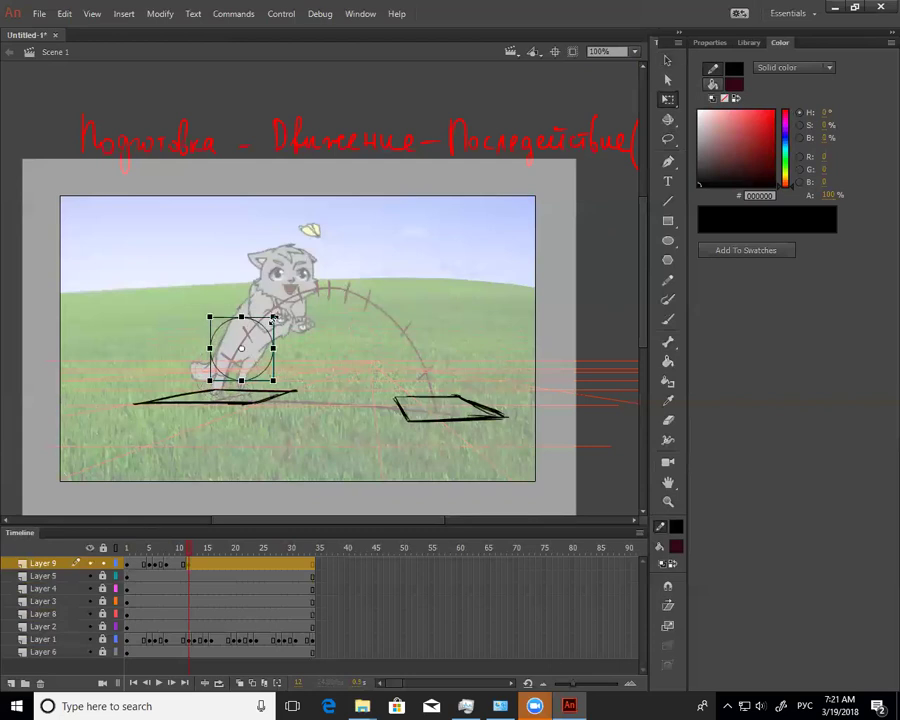
drag(274, 317, 262, 328)
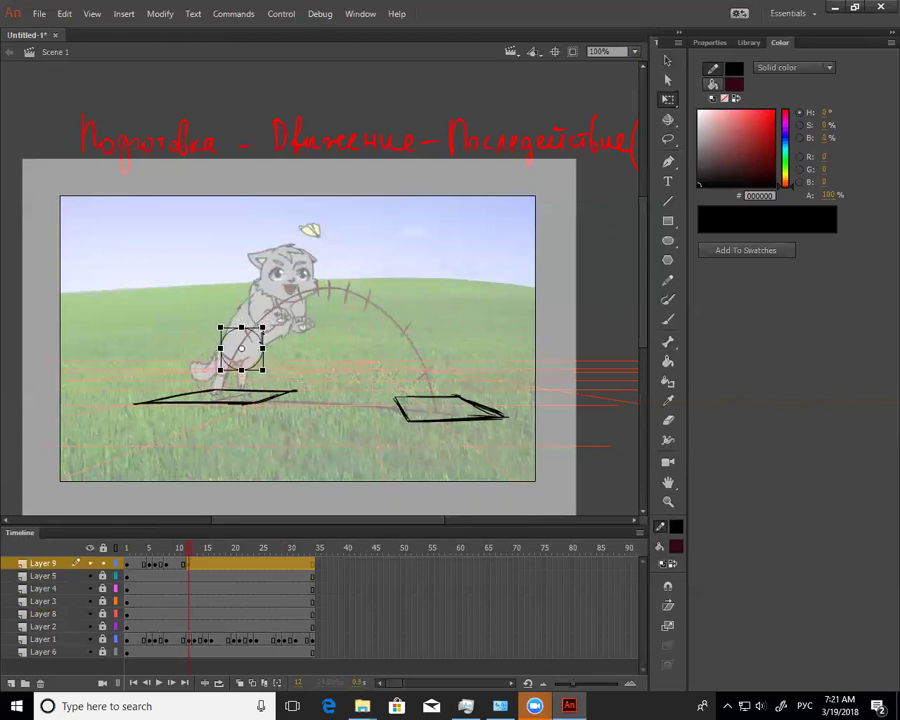
key(v)
Copy the full-size circle from frame 2 to frame 13, move it onto the leaping cat's body and shrink it slightly
drag(200, 548, 137, 568)
click(208, 566)
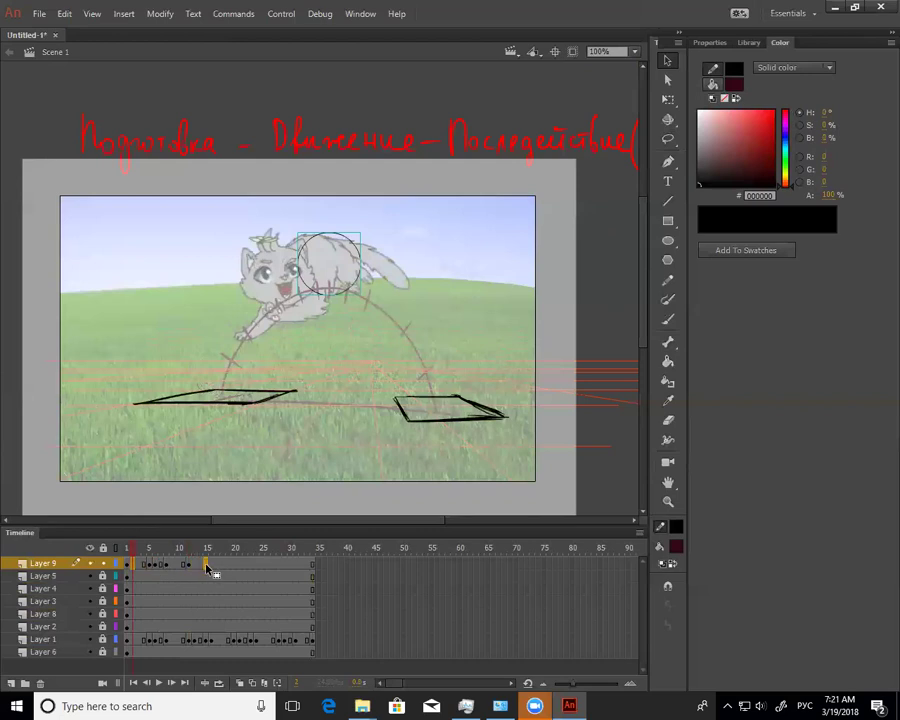
drag(206, 567, 195, 566)
drag(358, 288, 310, 320)
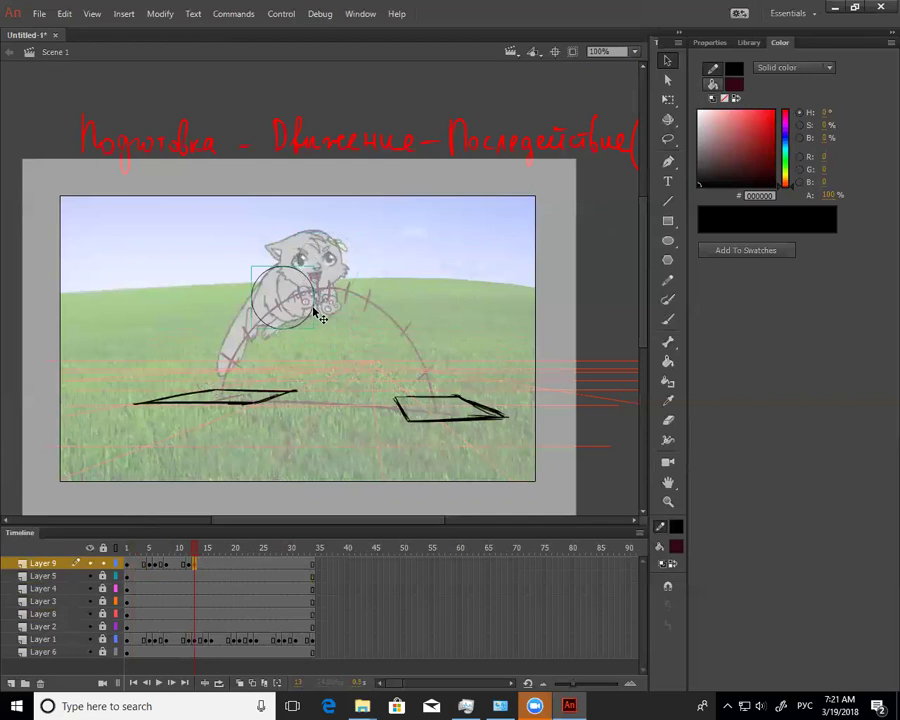
key(q)
key(v)
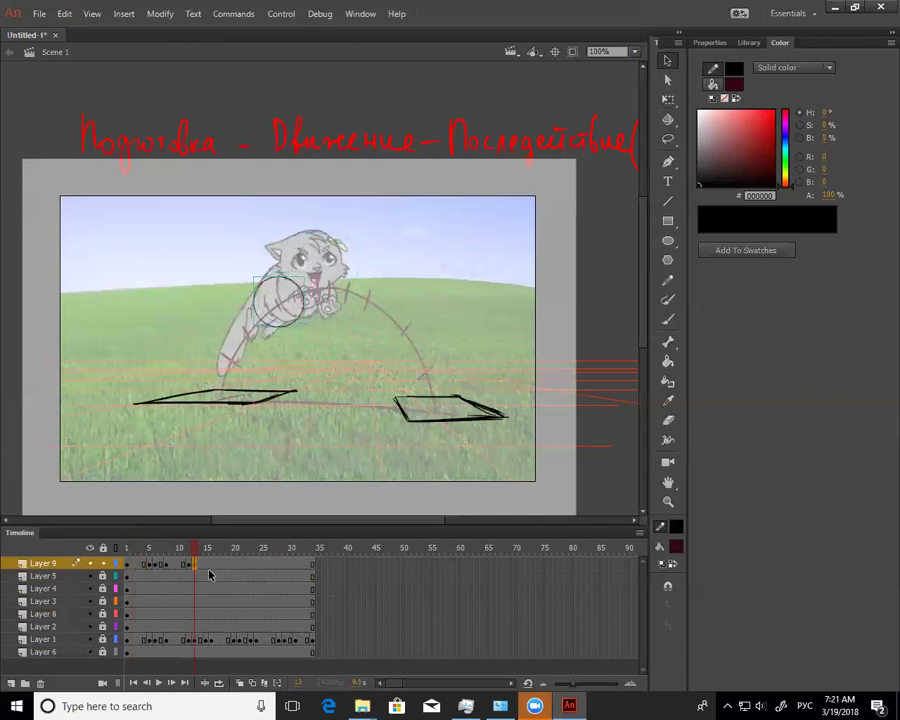
Copy the full-size circle to frame 15, add a keyframe at frame 16, and place the circle over the cat's body in both
click(139, 566)
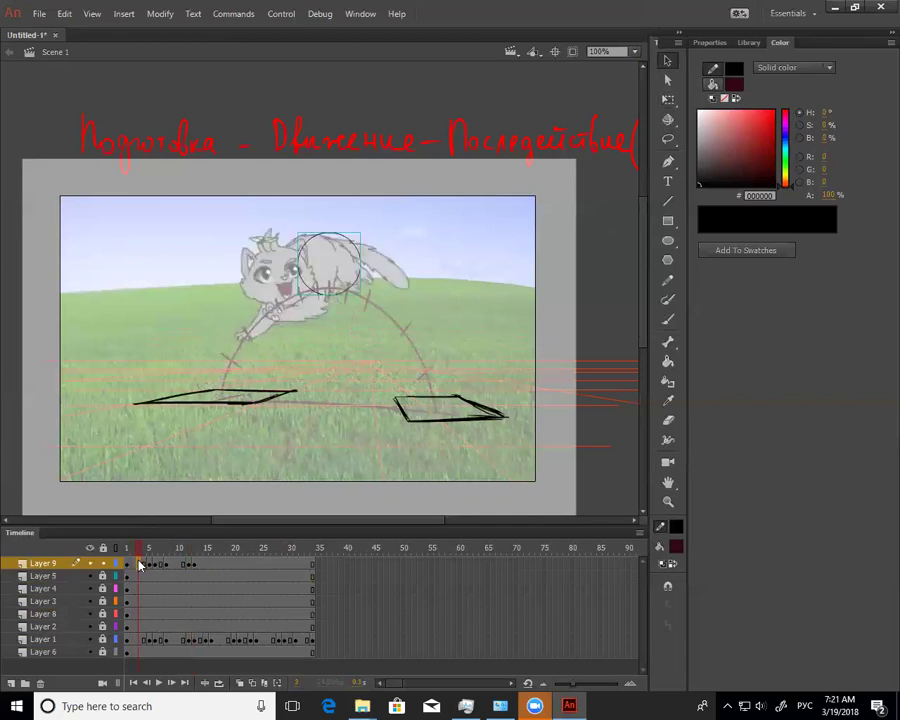
click(208, 566)
drag(349, 302, 338, 309)
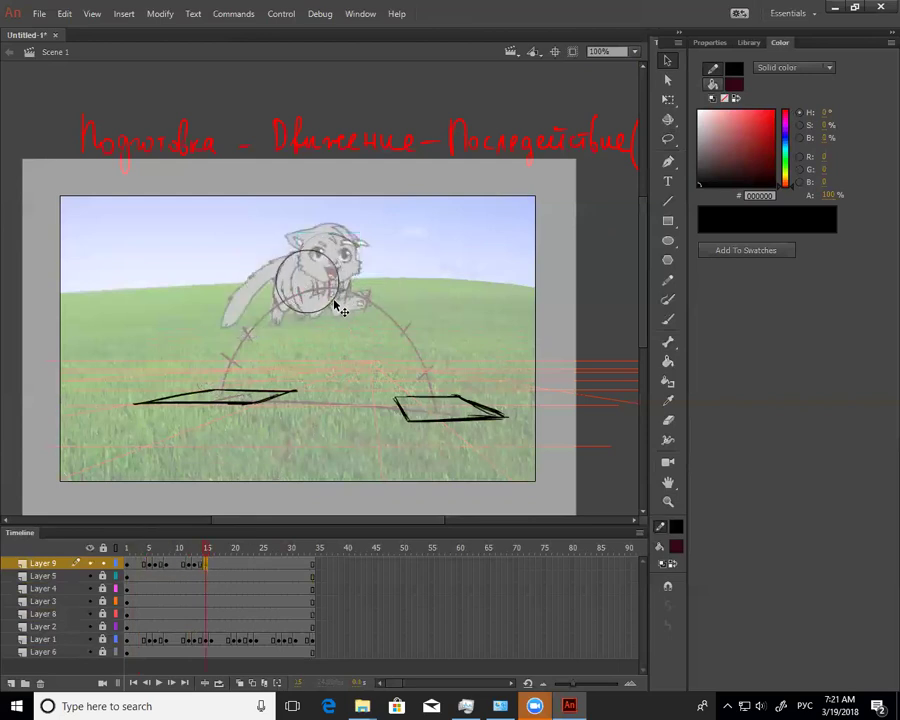
click(213, 566)
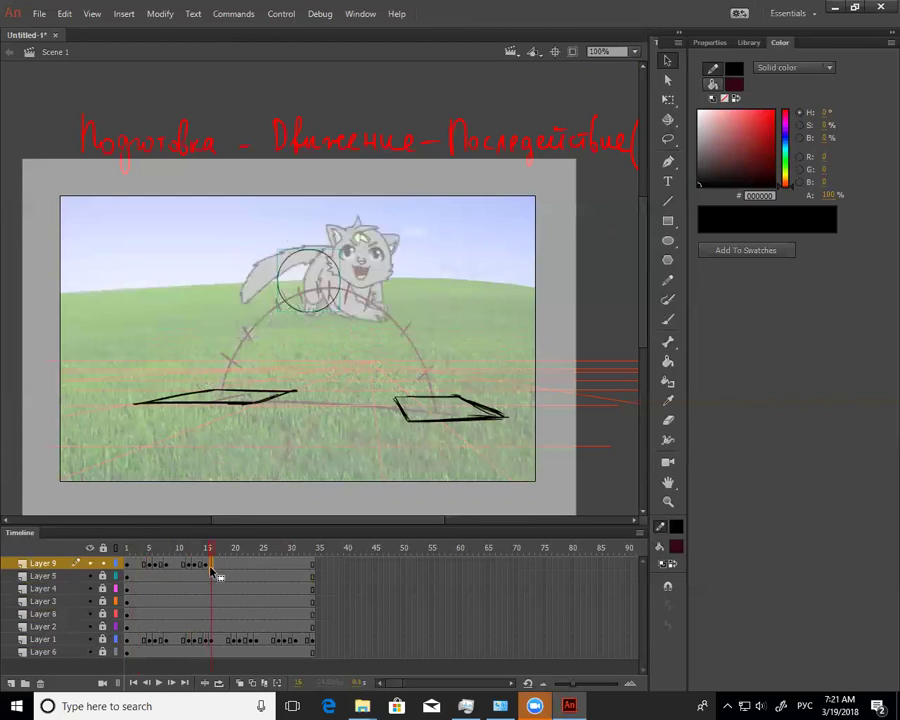
drag(334, 311, 363, 309)
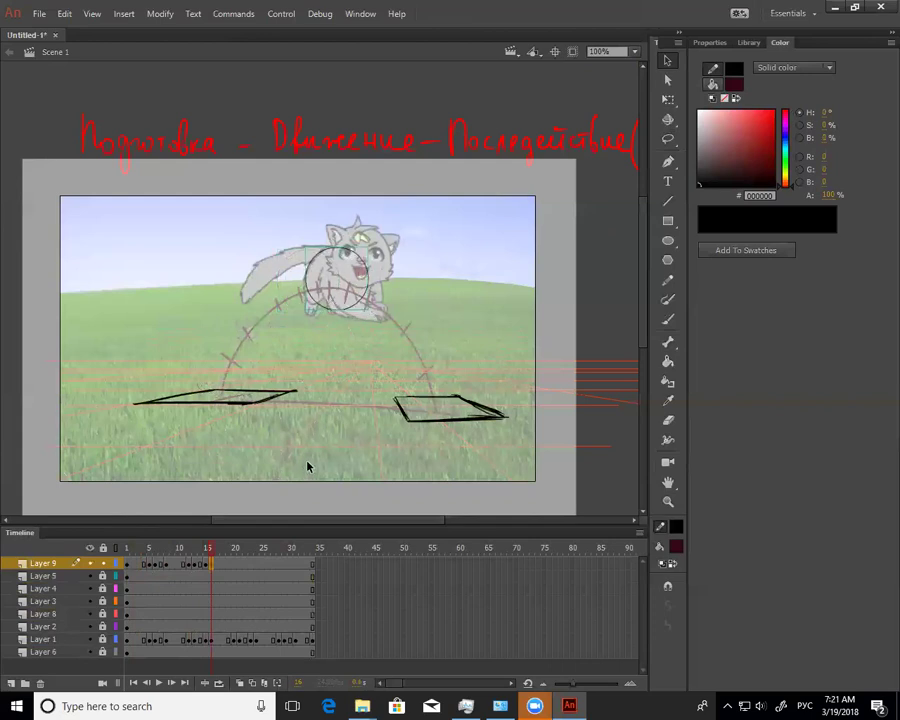
Add Layer 9 keyframes at frames 20 and 21, moving the circle onto the descending cat in each
drag(197, 552, 190, 557)
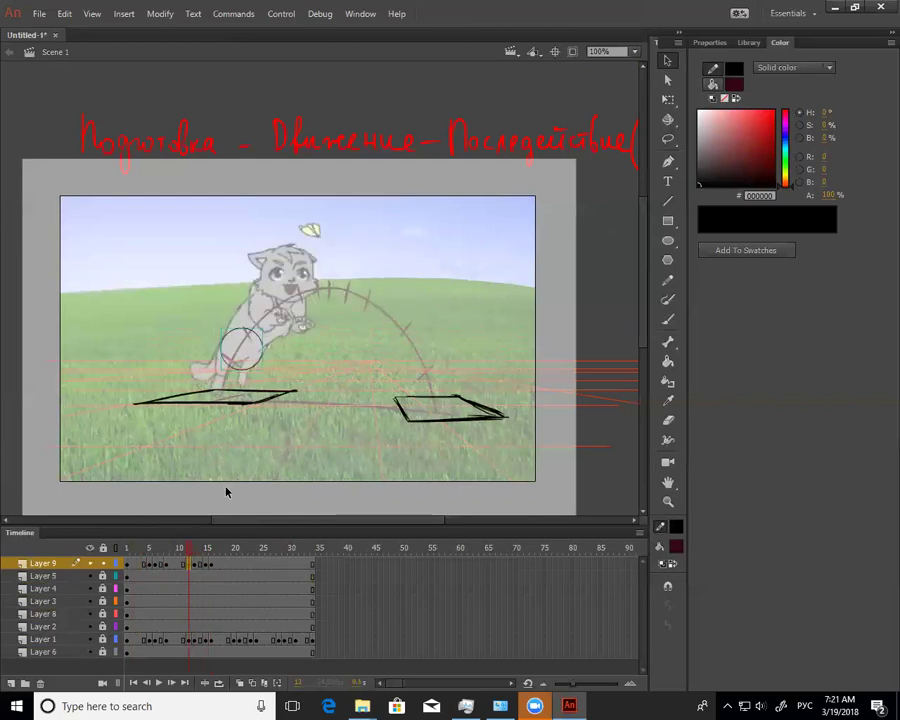
click(183, 564)
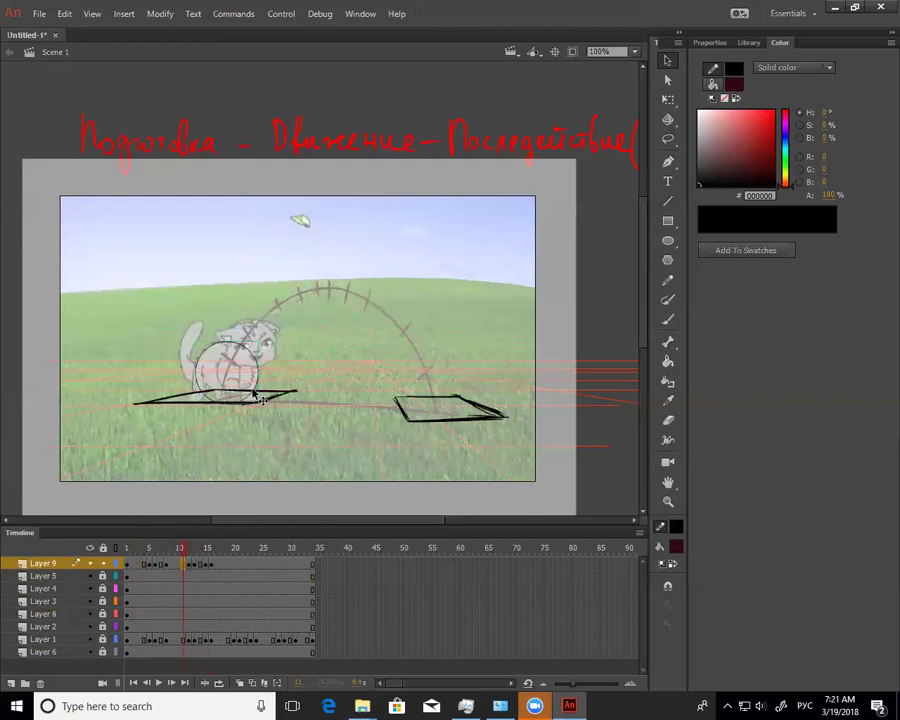
click(189, 564)
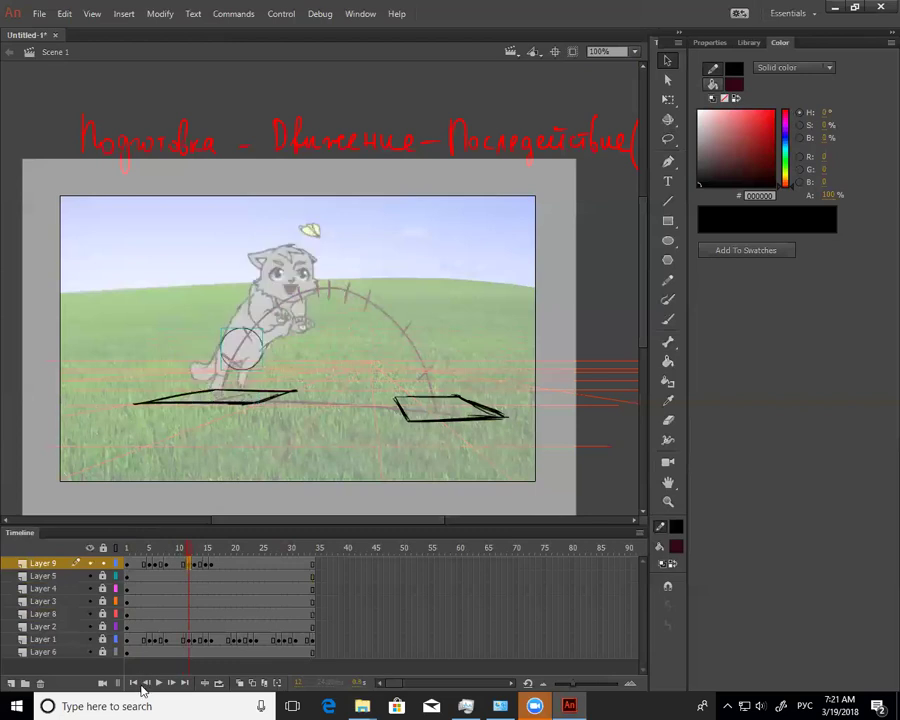
click(212, 565)
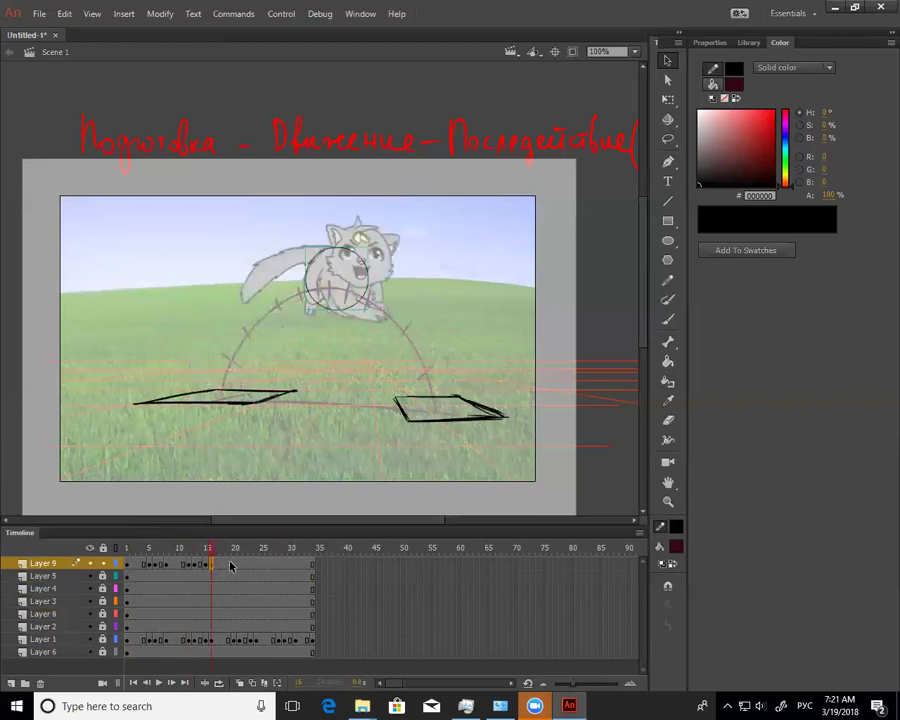
click(236, 564)
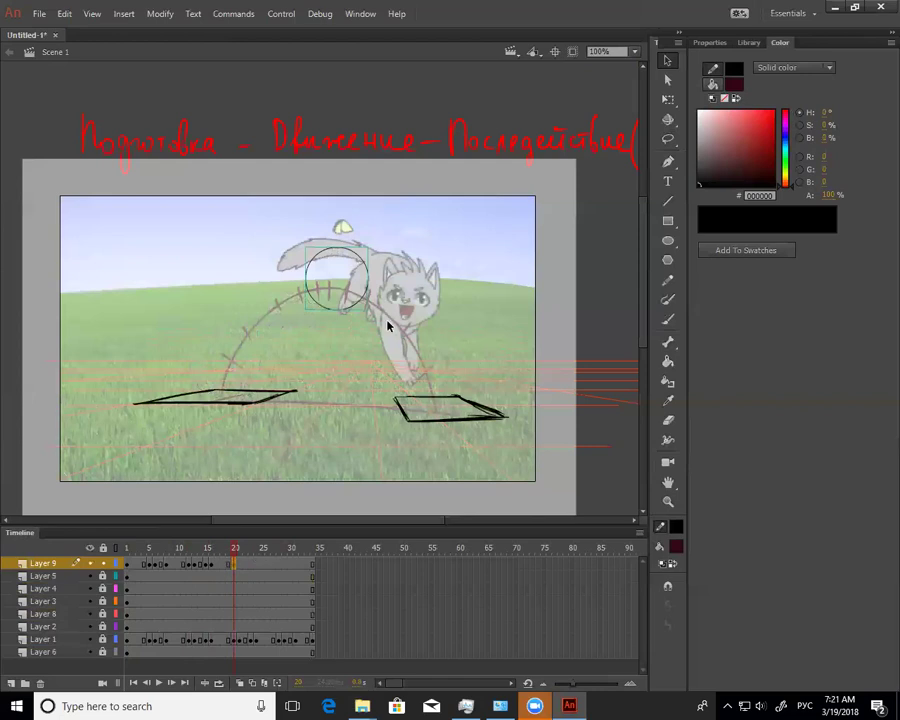
drag(368, 285, 415, 291)
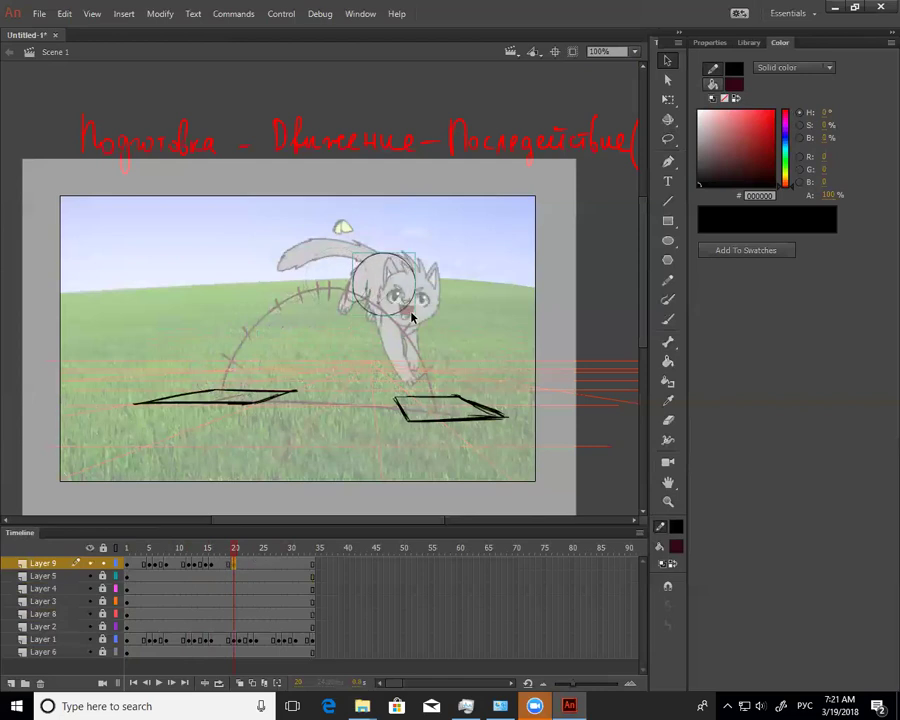
click(241, 572)
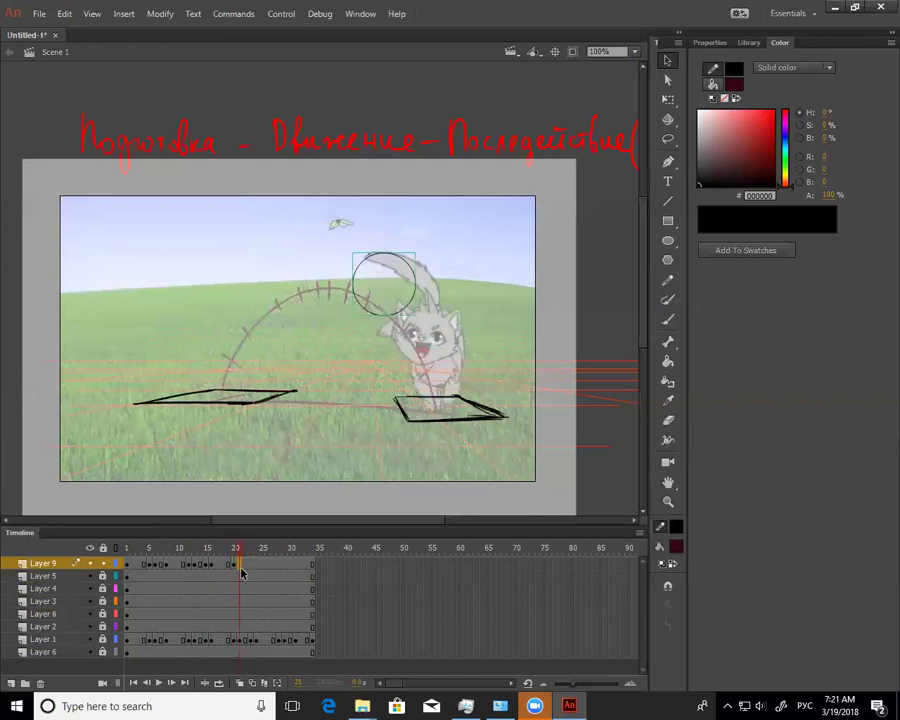
drag(416, 306, 463, 357)
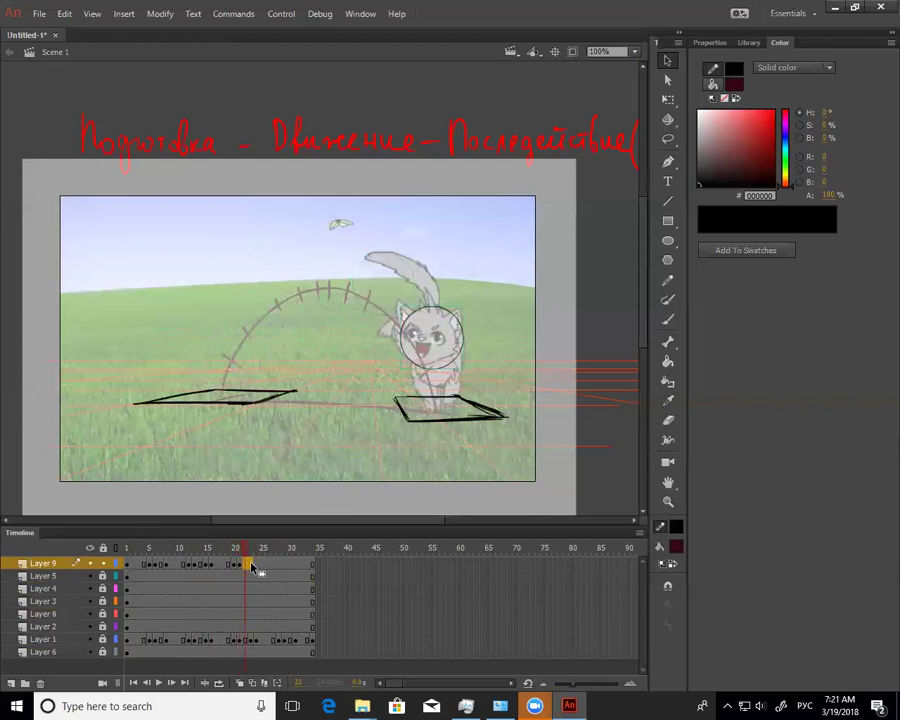
Add Layer 9 keyframes at frames 23 and 24, place the circle over the landed cat and enlarge it slightly at frame 24
click(251, 567)
drag(462, 352, 466, 361)
click(258, 567)
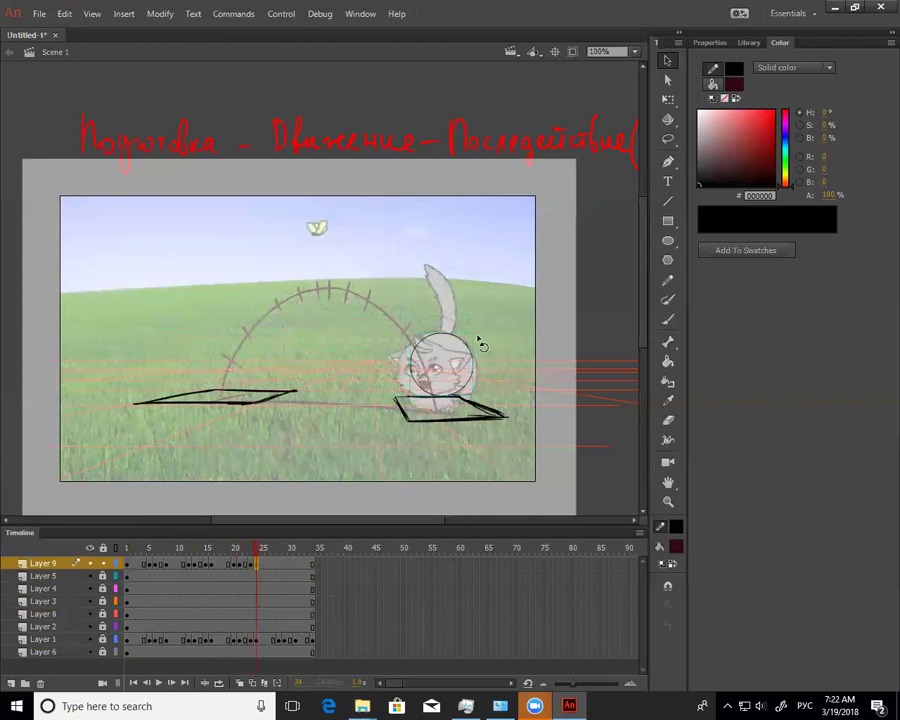
key(q)
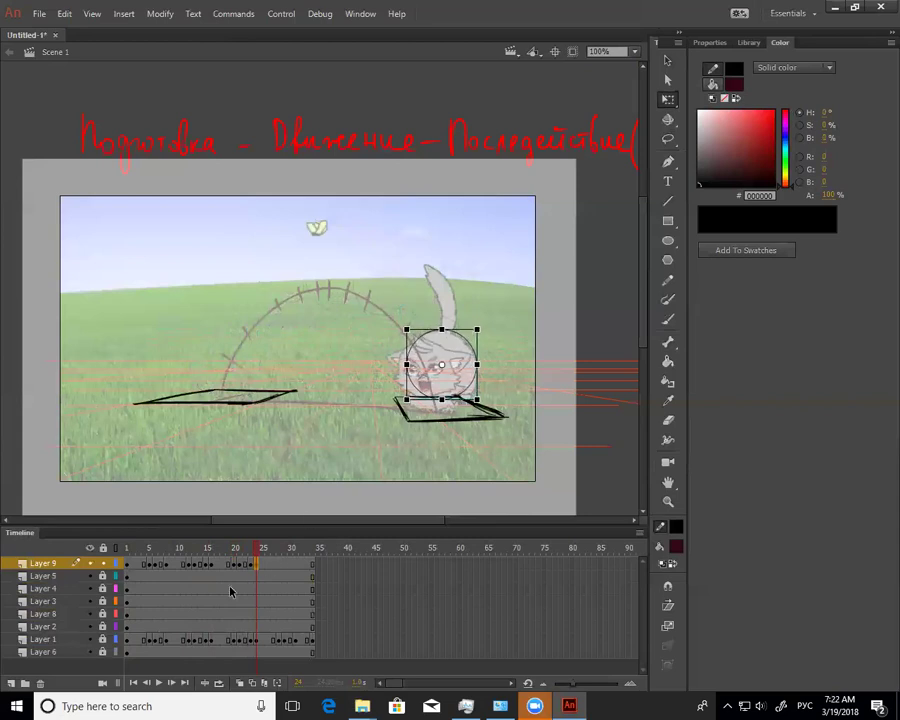
Copy the circle from the opening pose to frame 28 on Layer 9, move it onto the cat's body and enlarge it
click(139, 567)
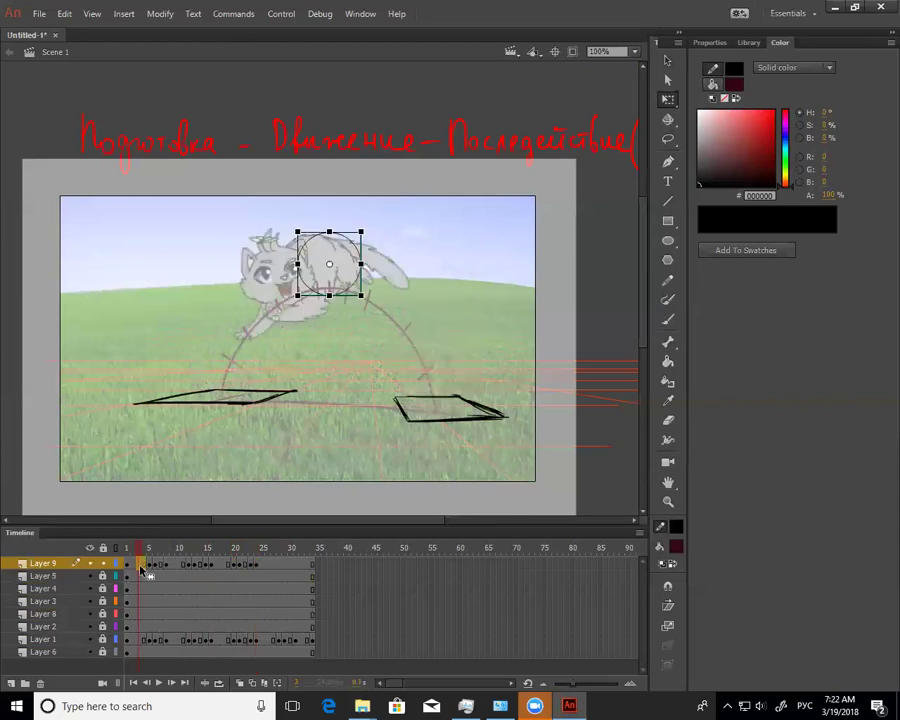
click(280, 566)
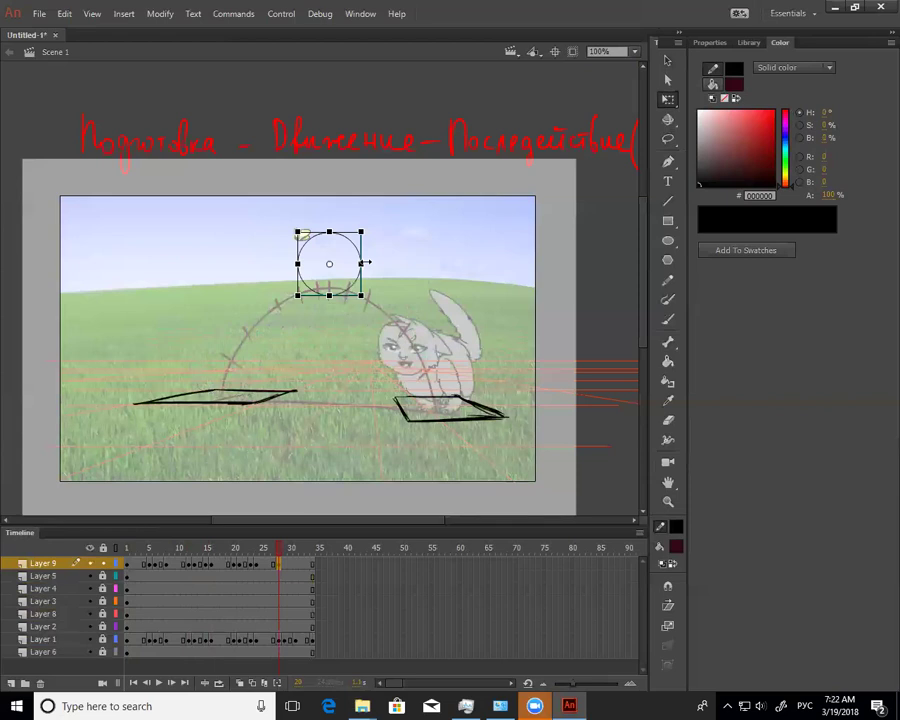
drag(367, 262, 478, 326)
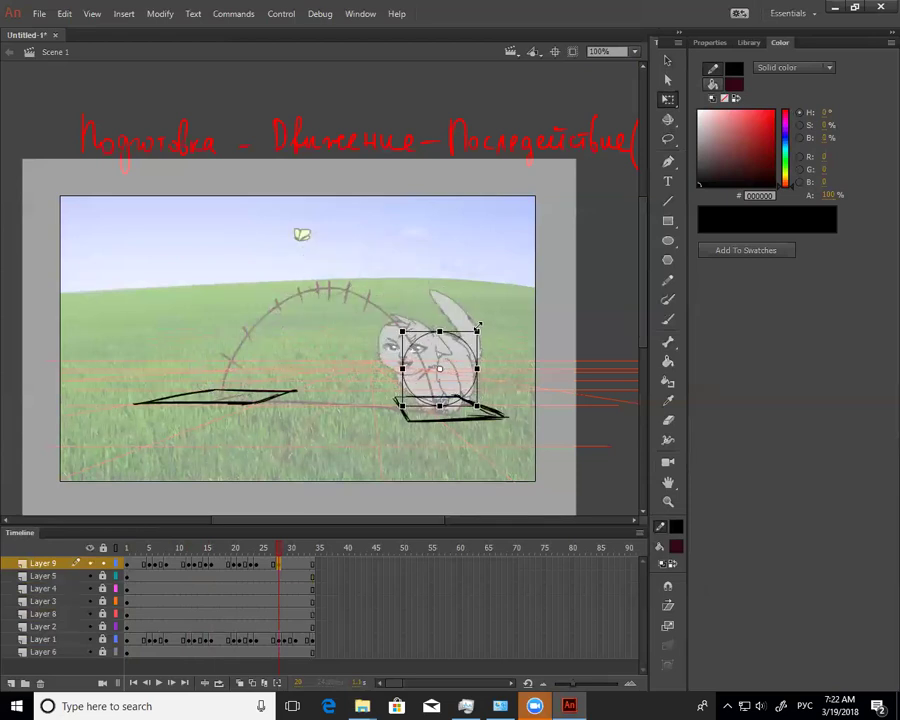
Add Layer 9 keyframes at frames 29 and 31, shrinking the circle and moving it onto the stretching cat's lower body
click(287, 566)
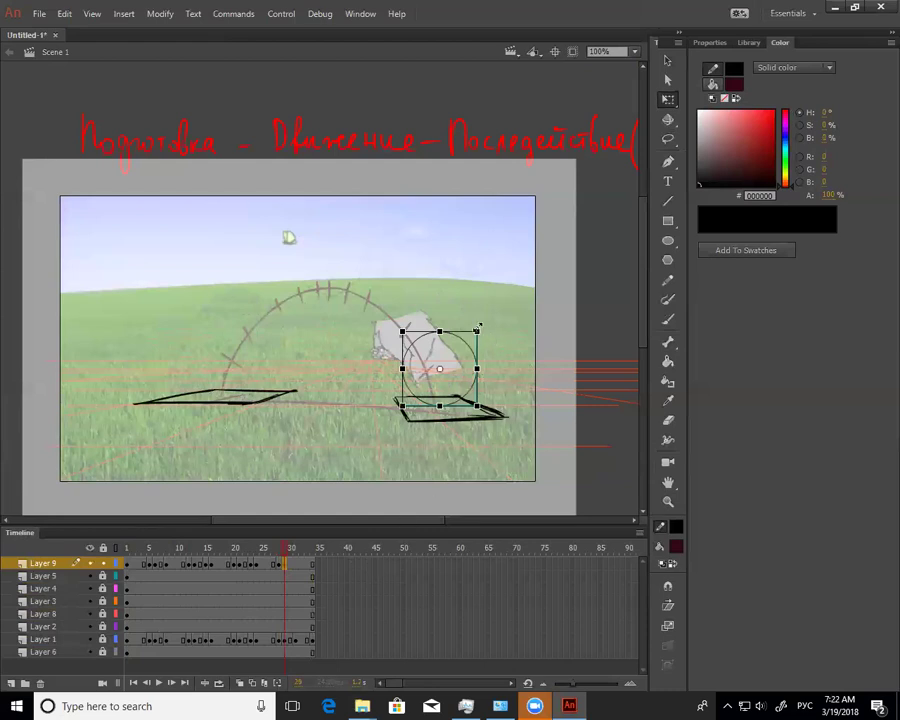
drag(470, 337, 457, 357)
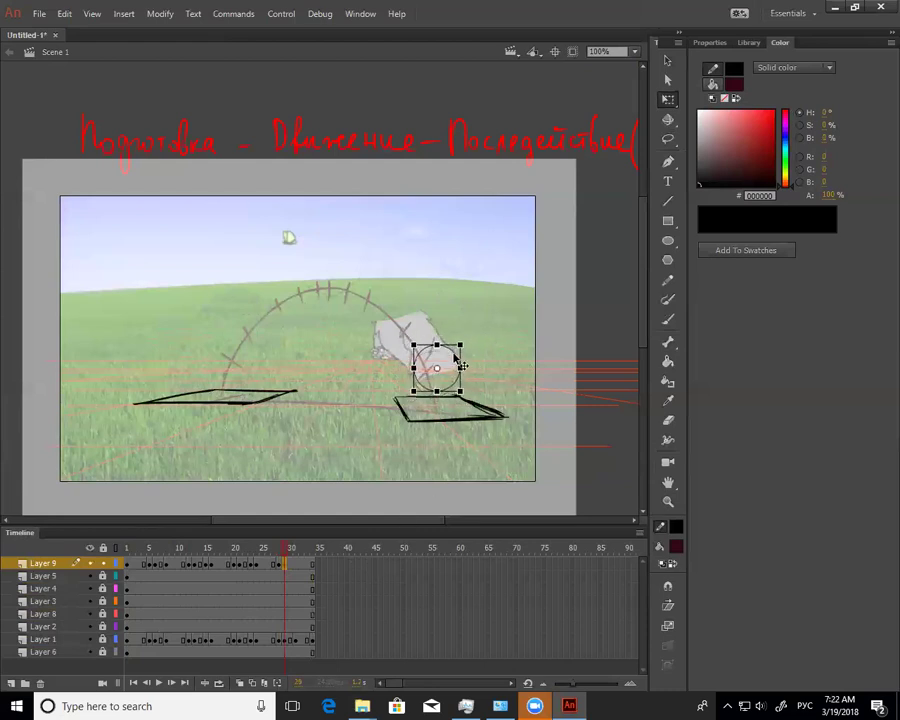
click(297, 567)
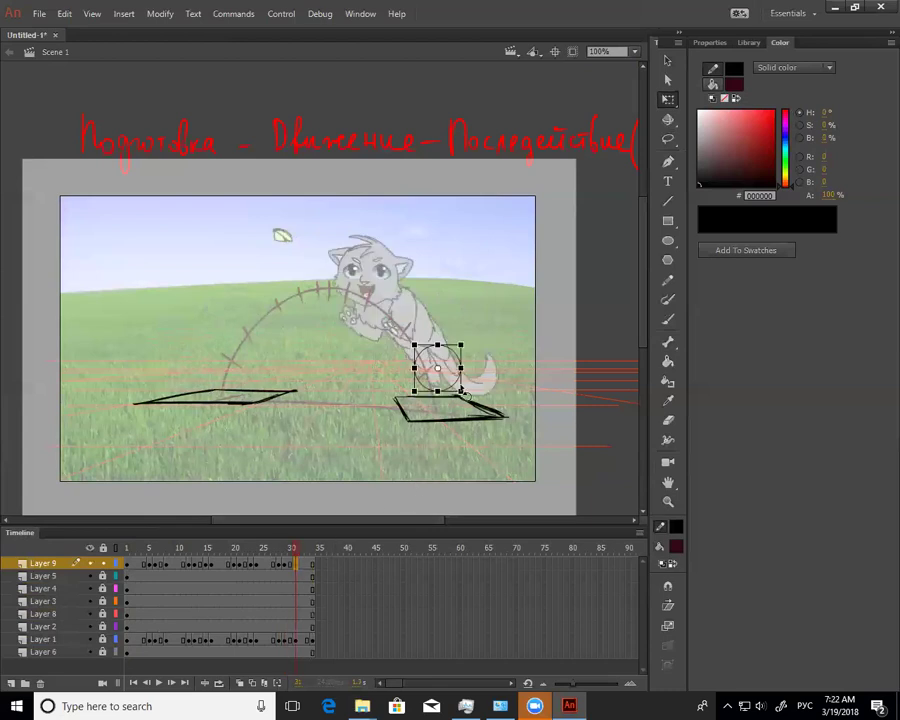
drag(456, 361, 440, 316)
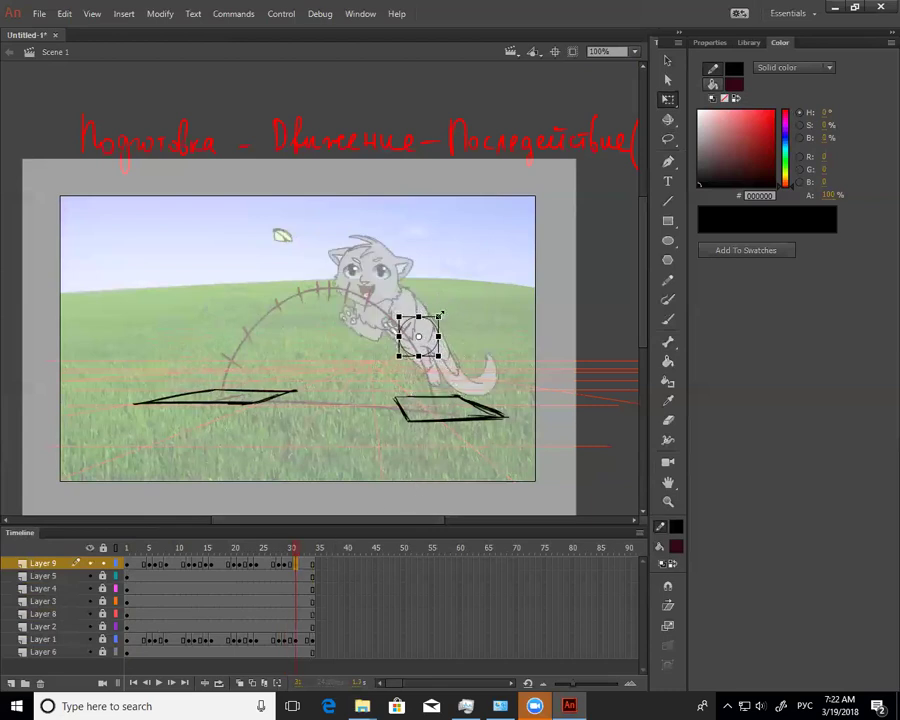
Add a Layer 9 keyframe at frame 34 and copy the circle from frame 1 into it
click(318, 568)
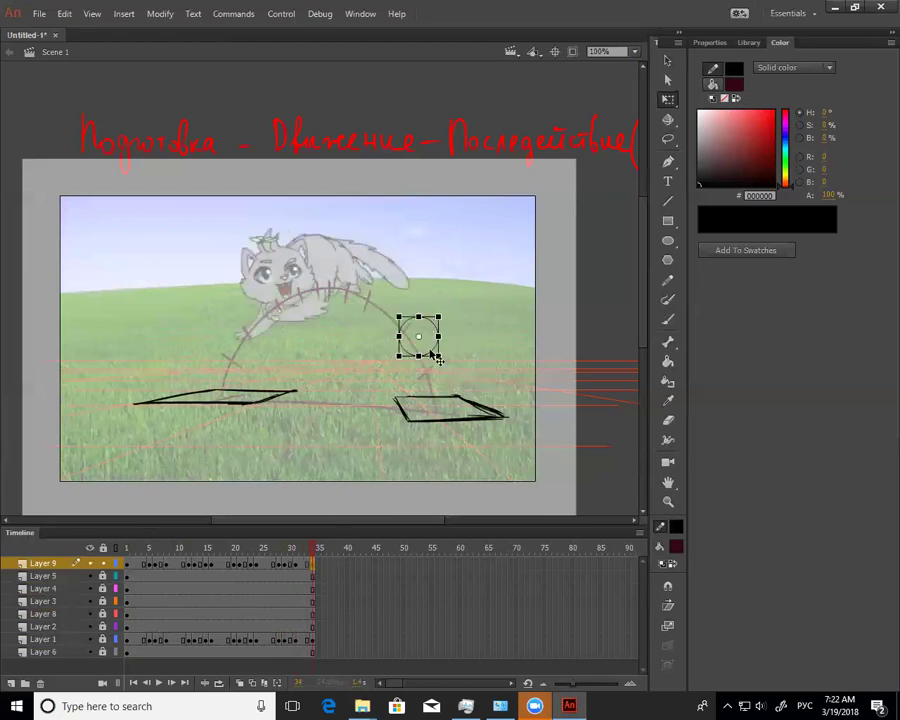
click(128, 566)
drag(128, 566, 313, 566)
Brush a vertical and a horizontal line through the circle's centre on frames 1, 5 and 10 of Layer 9
click(130, 548)
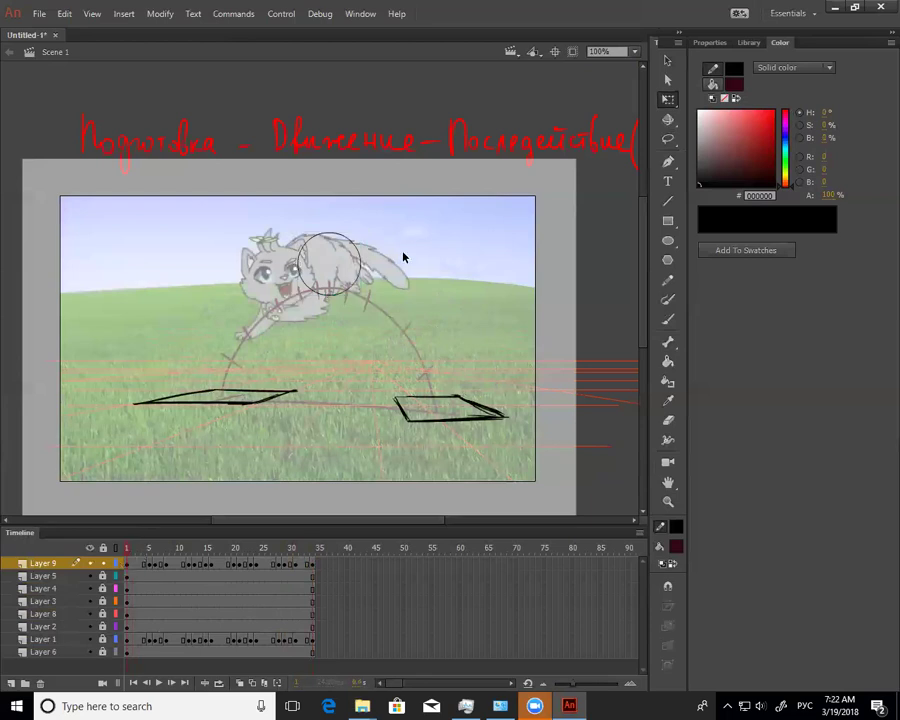
click(333, 268)
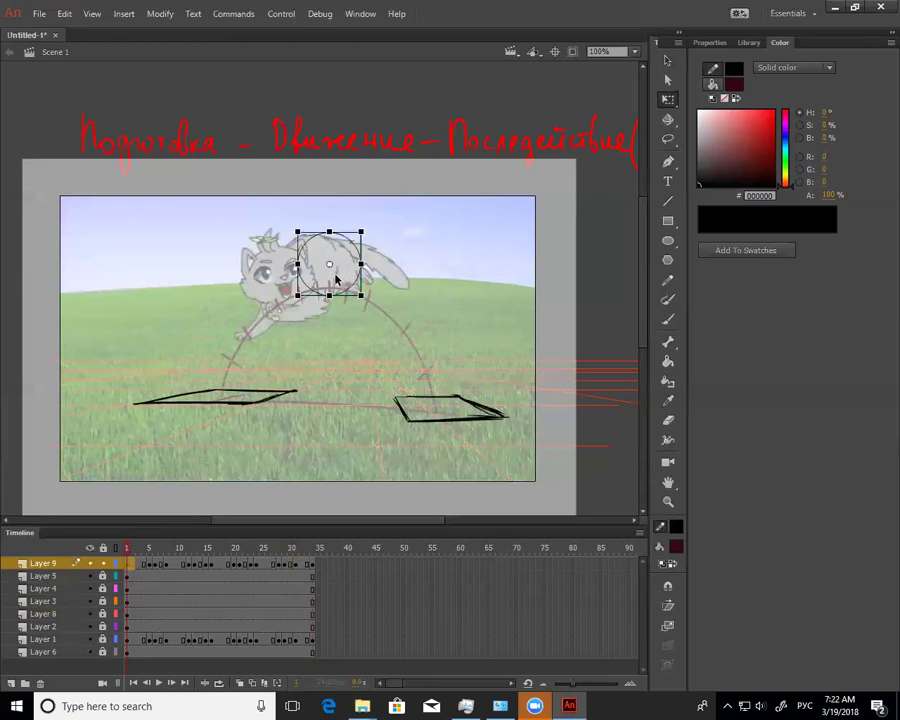
key(b)
mouse_move(329, 234)
mouse_down()
mouse_move(329, 293)
mouse_move(360, 263)
mouse_up()
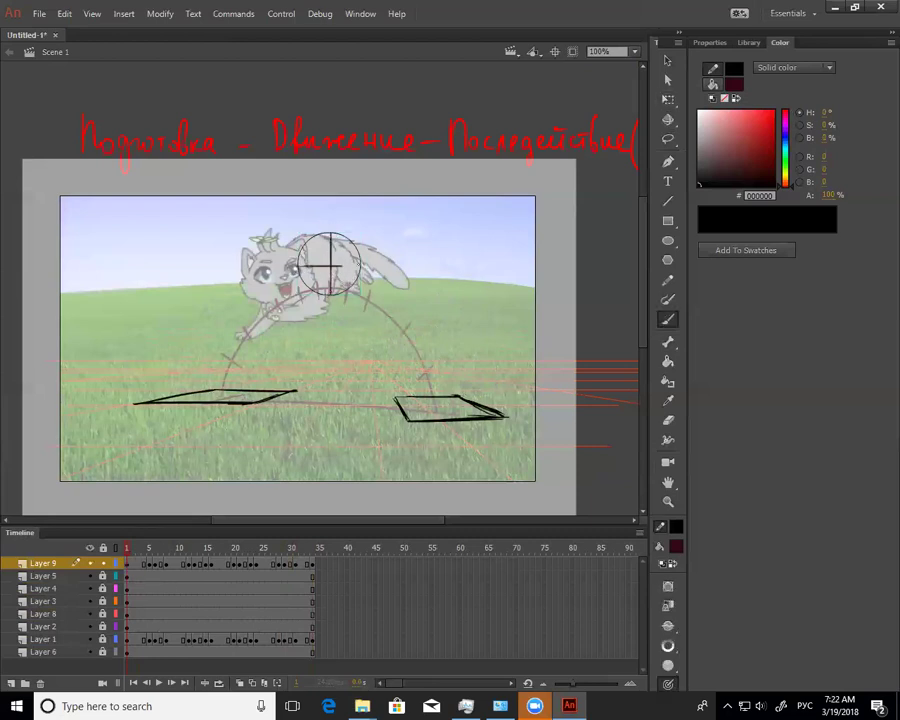
click(149, 548)
mouse_move(255, 292)
mouse_down()
mouse_move(253, 349)
mouse_move(286, 316)
mouse_up()
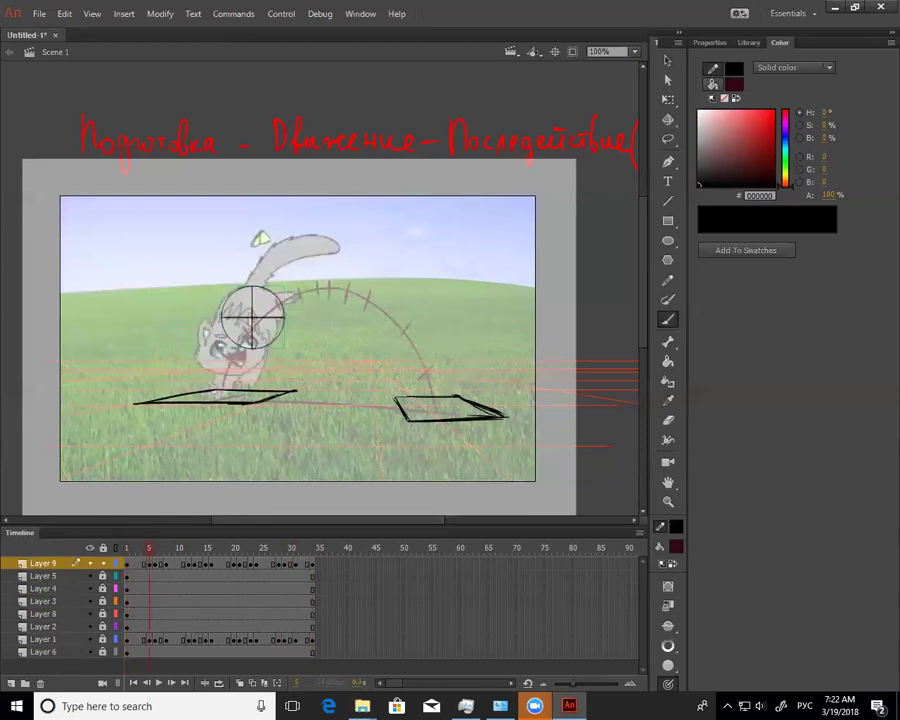
click(163, 549)
click(178, 549)
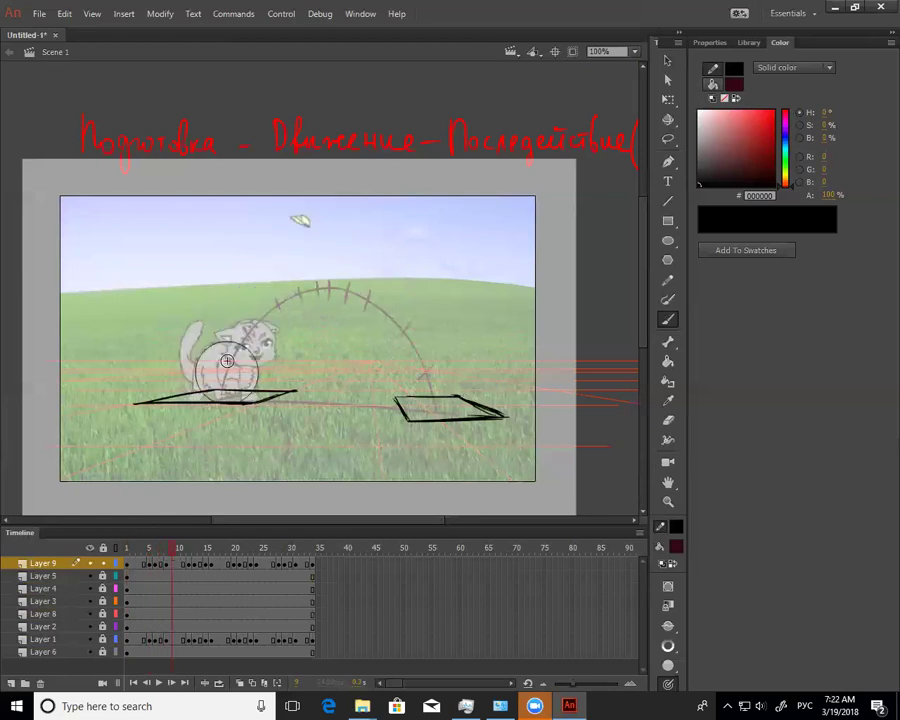
mouse_move(228, 342)
mouse_down()
mouse_move(230, 400)
mouse_move(268, 370)
mouse_up()
key(period)
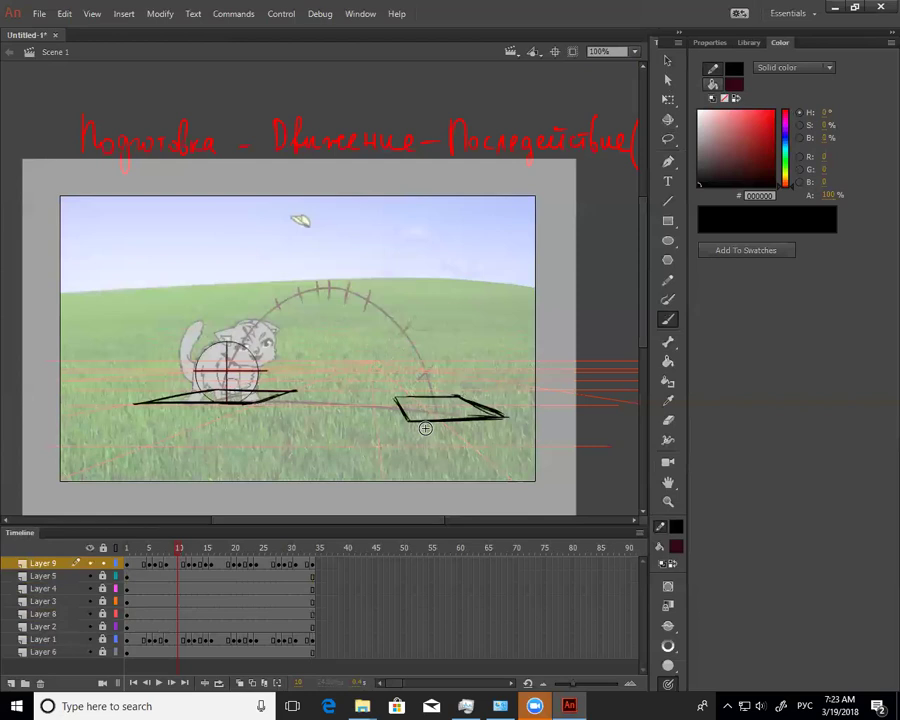
Brush crosshair lines through the circles on frames 12, 13, 15 and 16, and scrub back to the start of the jump
click(190, 551)
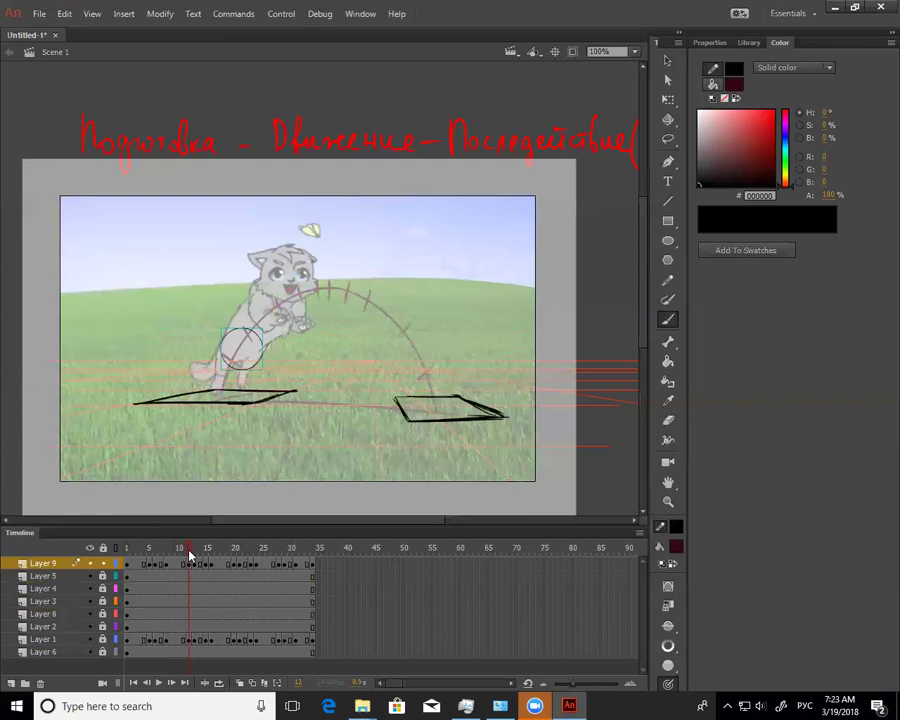
mouse_move(242, 328)
mouse_down()
mouse_move(242, 371)
mouse_move(227, 354)
mouse_move(262, 349)
mouse_up()
click(197, 551)
mouse_move(280, 277)
mouse_down()
mouse_move(281, 331)
mouse_move(253, 303)
mouse_move(303, 302)
mouse_up()
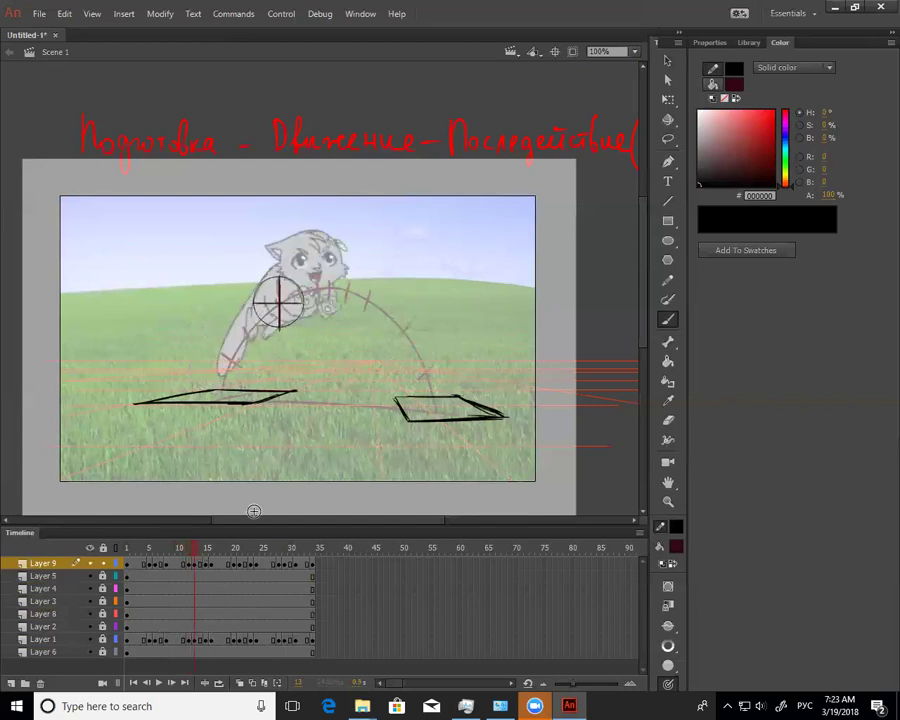
click(206, 552)
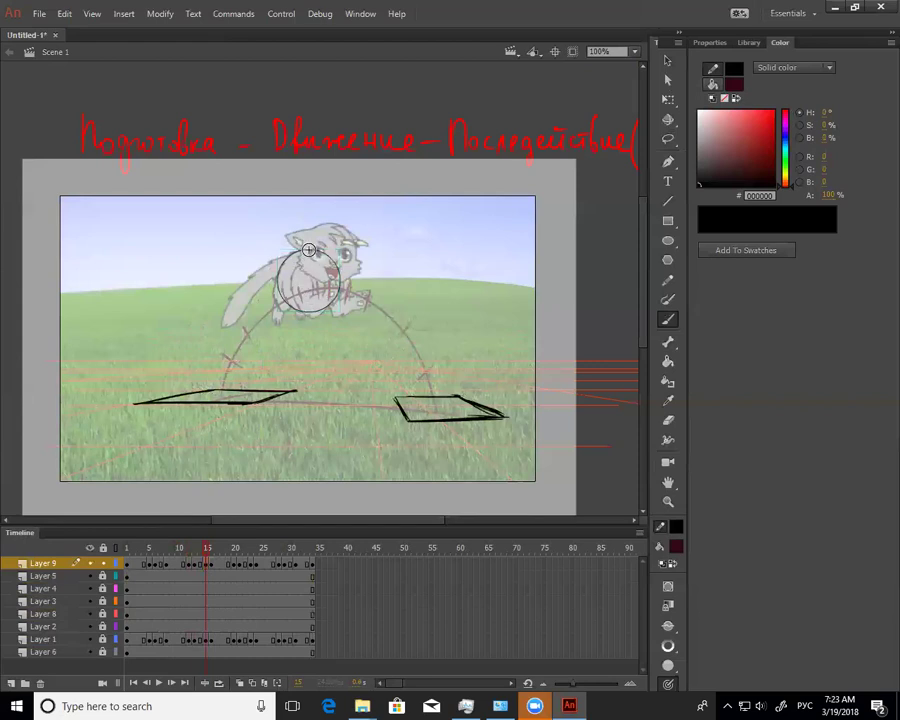
key(F6)
click(214, 569)
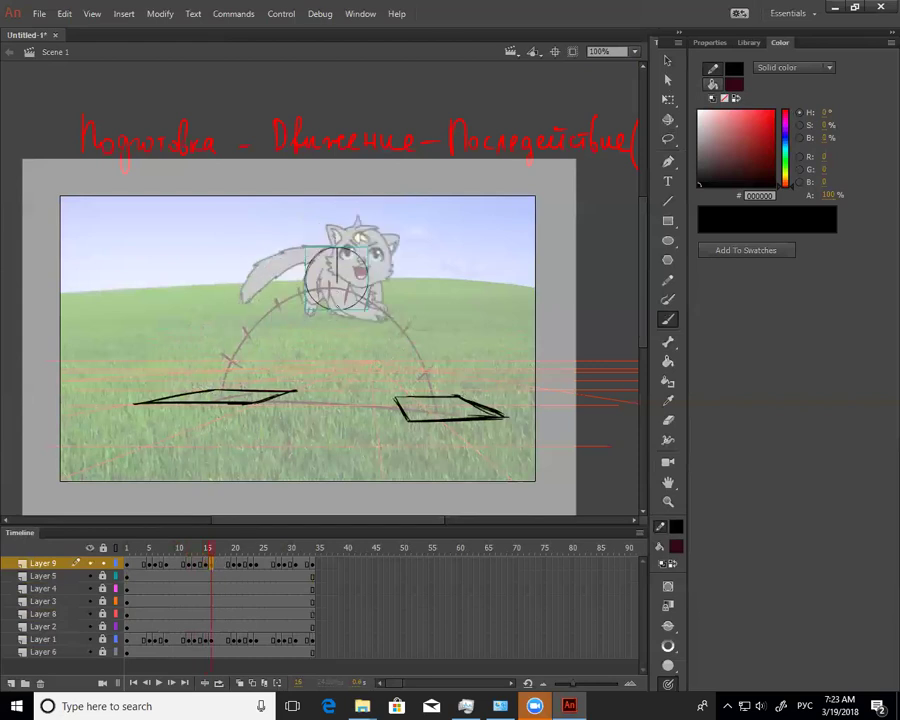
key(F6)
drag(184, 552, 99, 590)
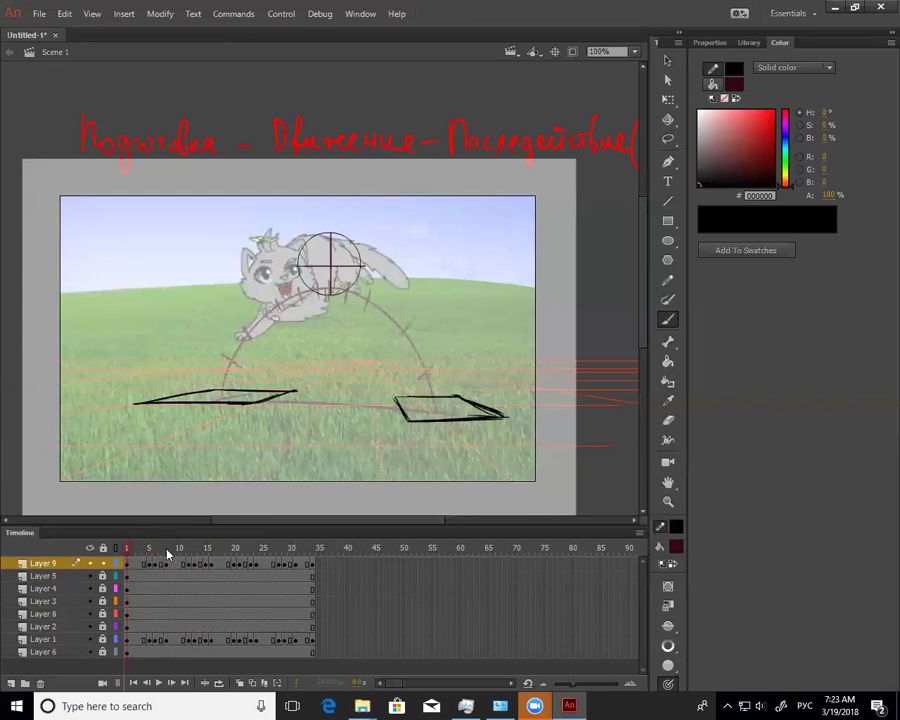
mouse_move(143, 553)
mouse_down()
mouse_move(176, 553)
mouse_move(127, 553)
mouse_up()
Delete Layer 9, which holds the body-mass circles
key(c)
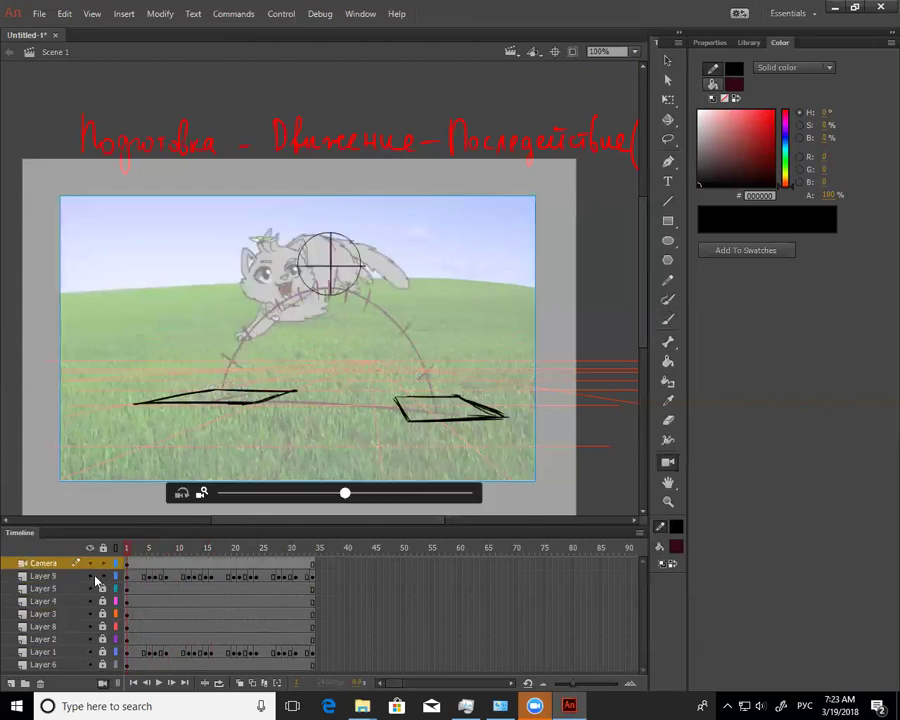
click(42, 681)
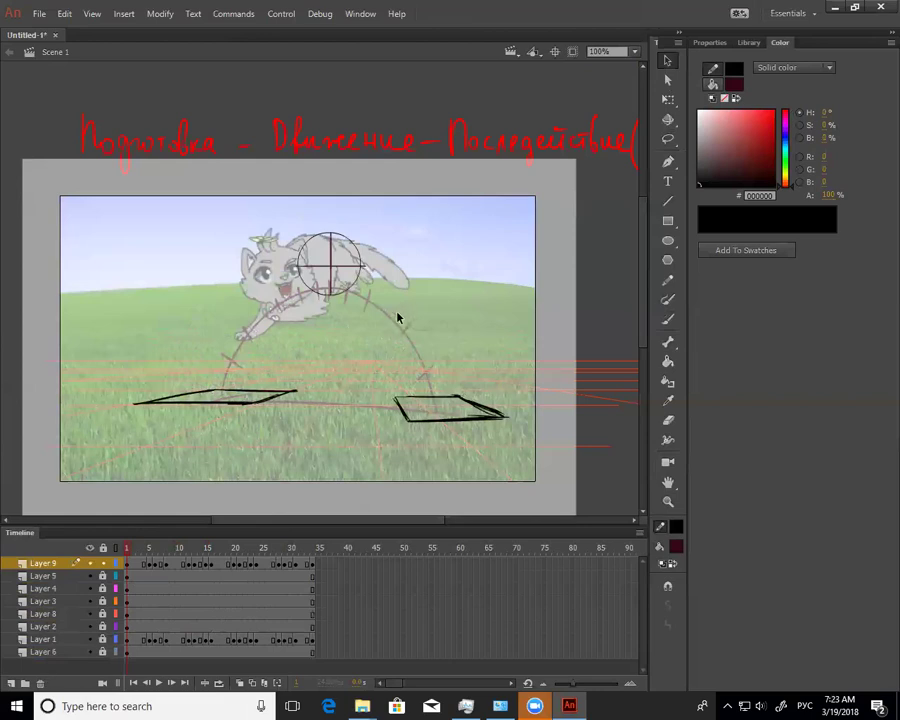
click(60, 565)
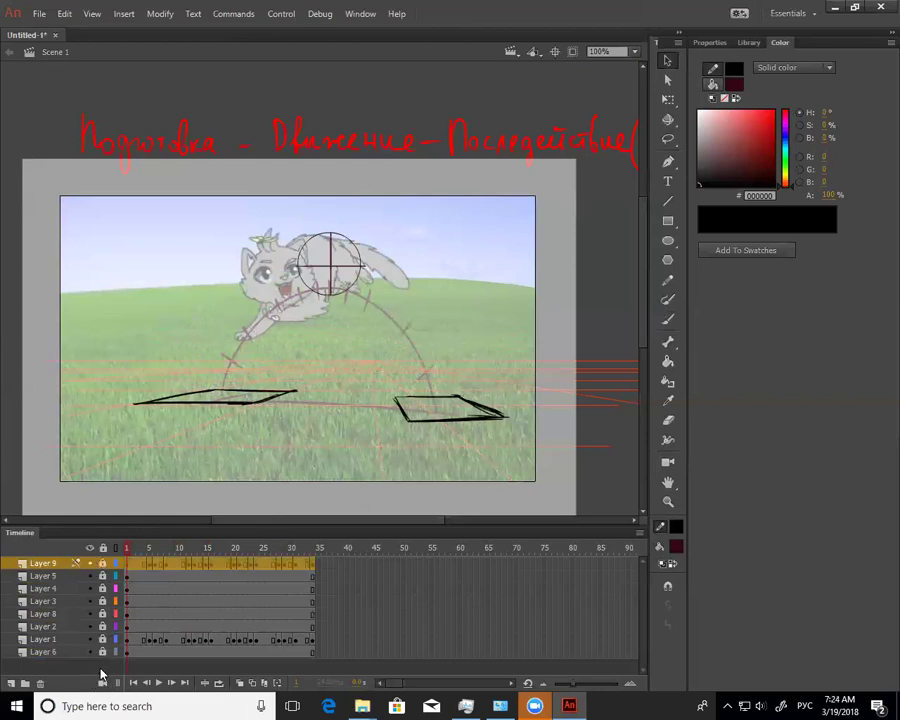
click(40, 682)
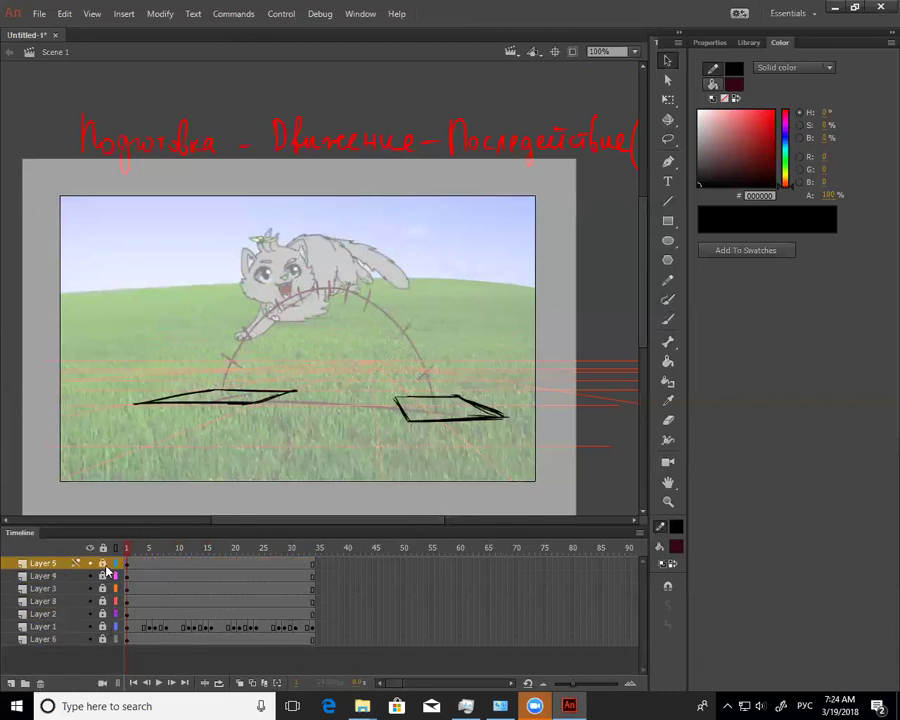
Unlock Layer 1 and try to isolate the cat's body in frame 1 with the Lasso tool
click(127, 627)
key(ctrl+b)
click(604, 324)
key(l)
key(l)
click(341, 297)
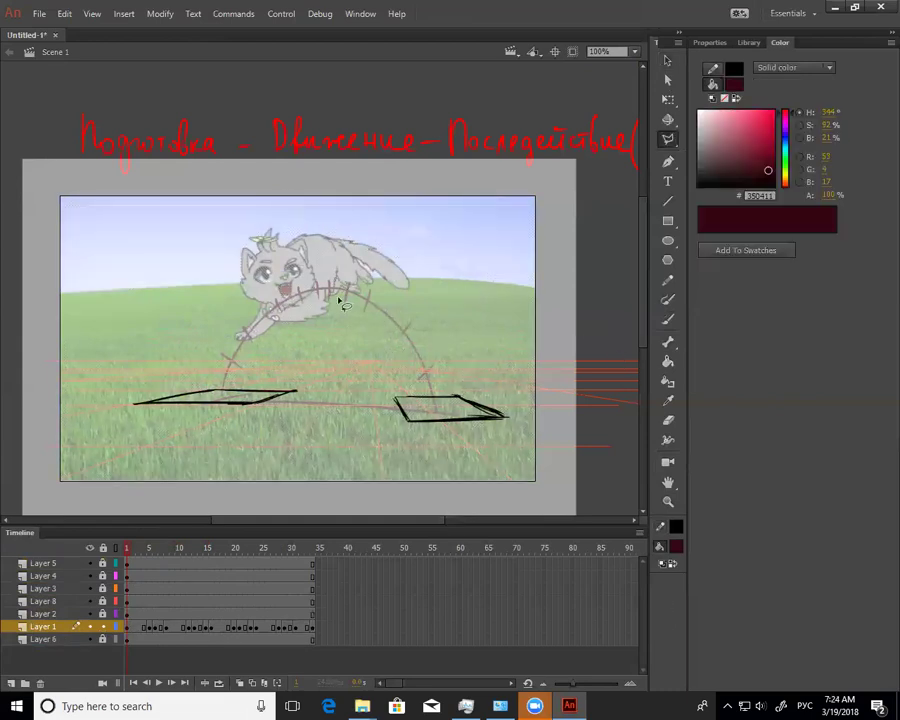
click(668, 139)
click(706, 137)
mouse_move(424, 271)
mouse_down()
mouse_move(268, 233)
mouse_move(272, 276)
mouse_up()
click(585, 290)
Step through the first frames and undo the latest changes on Layer 1
mouse_move(124, 550)
mouse_down()
mouse_move(160, 556)
mouse_move(118, 567)
mouse_up()
key(period)
key(period)
key(comma)
key(comma)
key(ctrl+a)
key(ctrl+z)
key(ctrl+z)
key(ctrl+z)
key(ctrl+z)
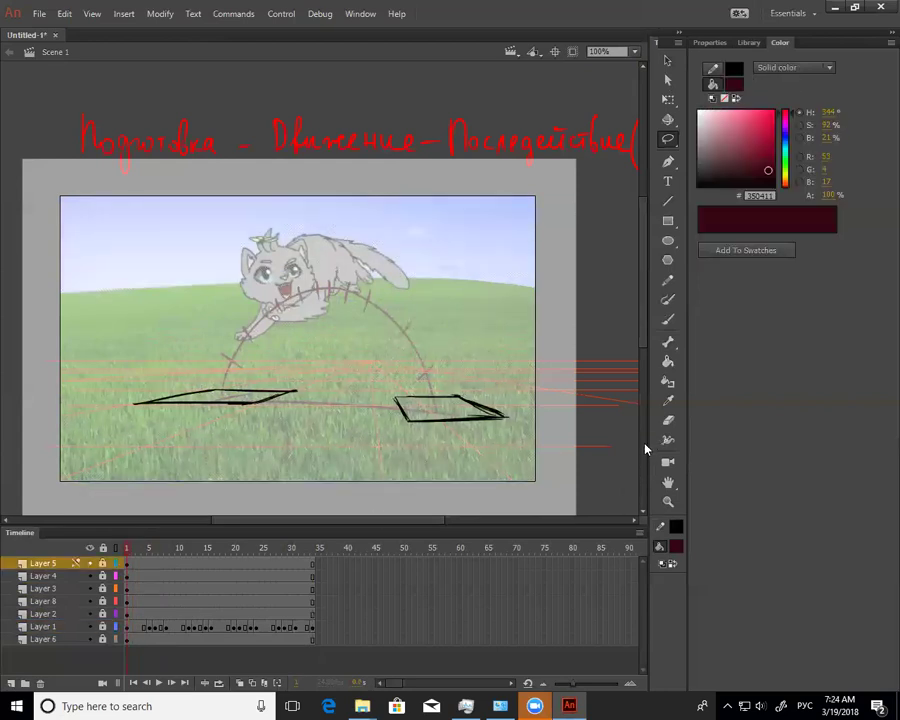
Restore the deleted Layer 9 and copy the crosshair circle from its frame 5
key(ctrl+z)
drag(130, 550, 148, 556)
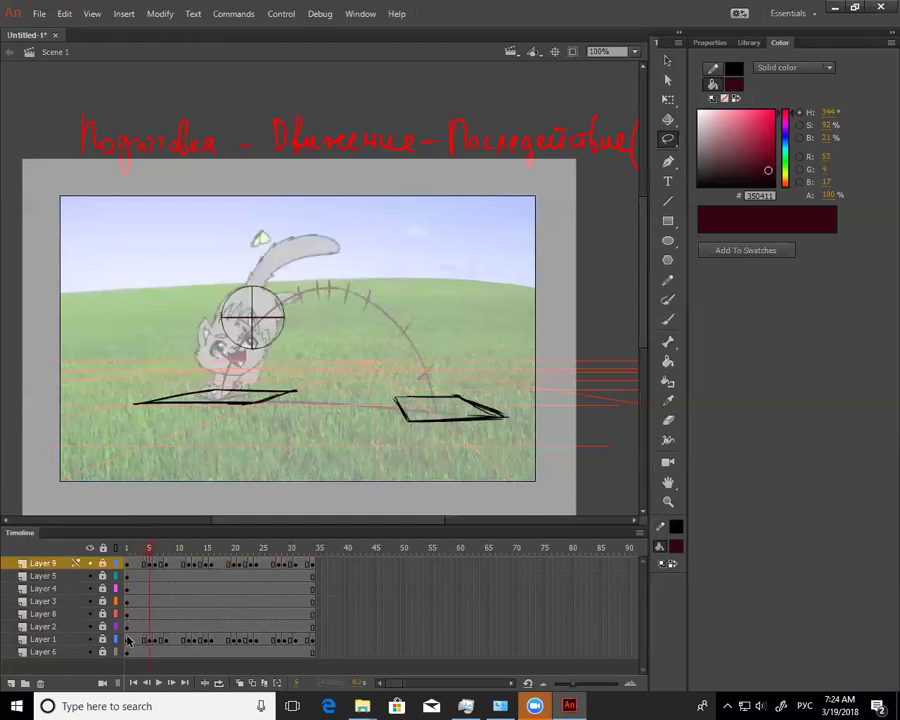
click(148, 565)
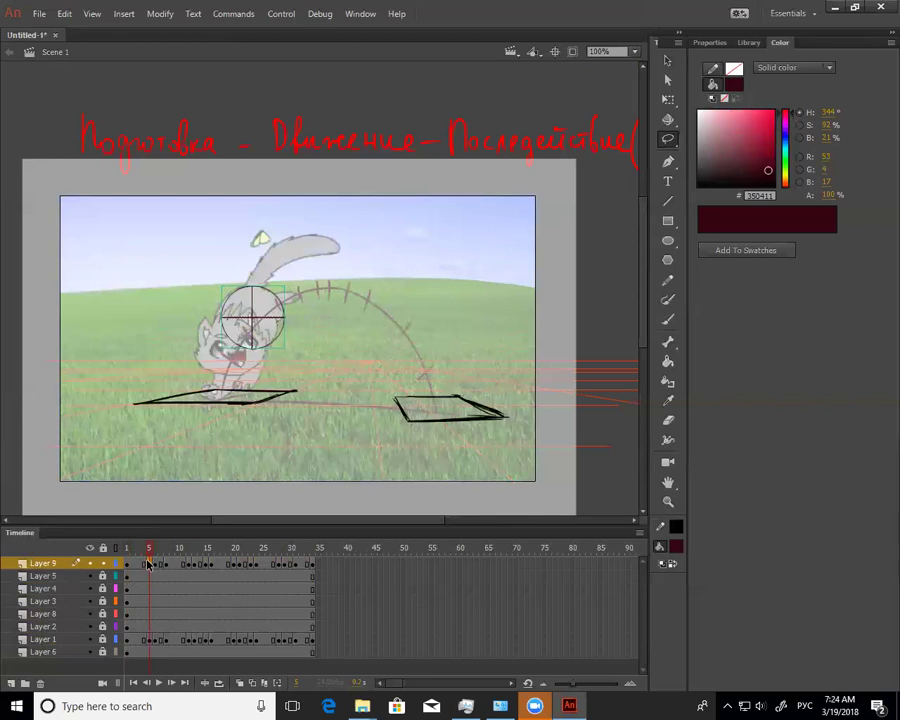
key(c)
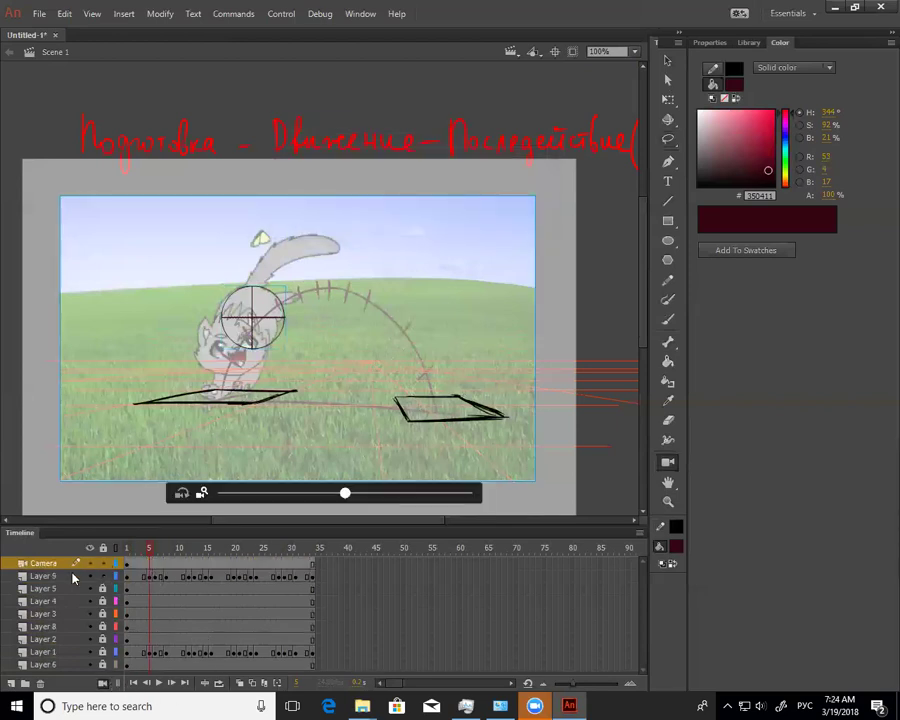
click(40, 683)
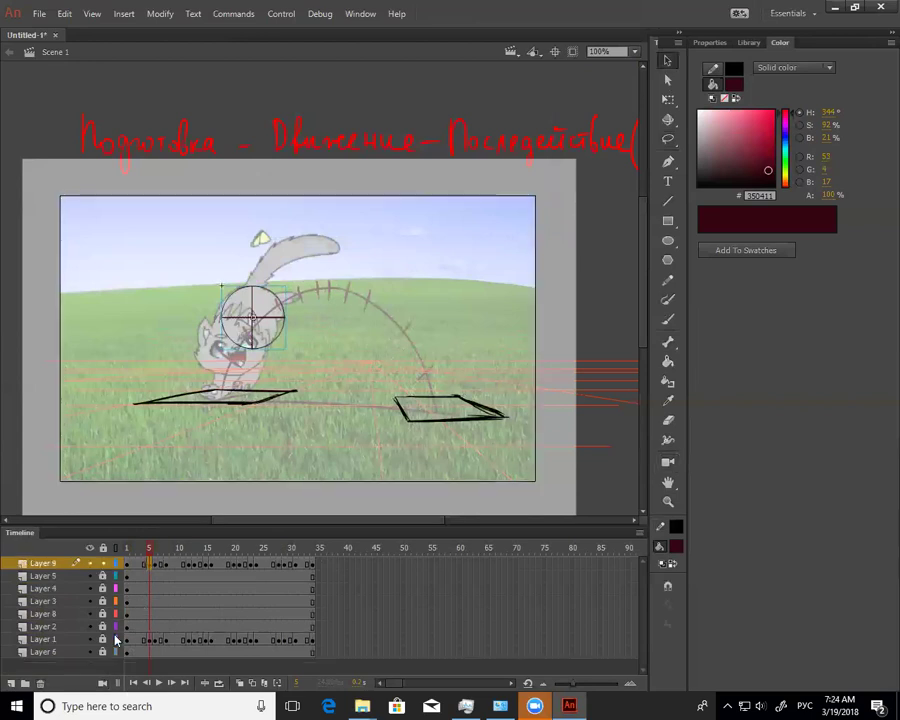
Replace Layer 9 with a new locked layer holding only the pasted crosshair circle, placed over the cat's body in frame 1
click(10, 683)
click(60, 577)
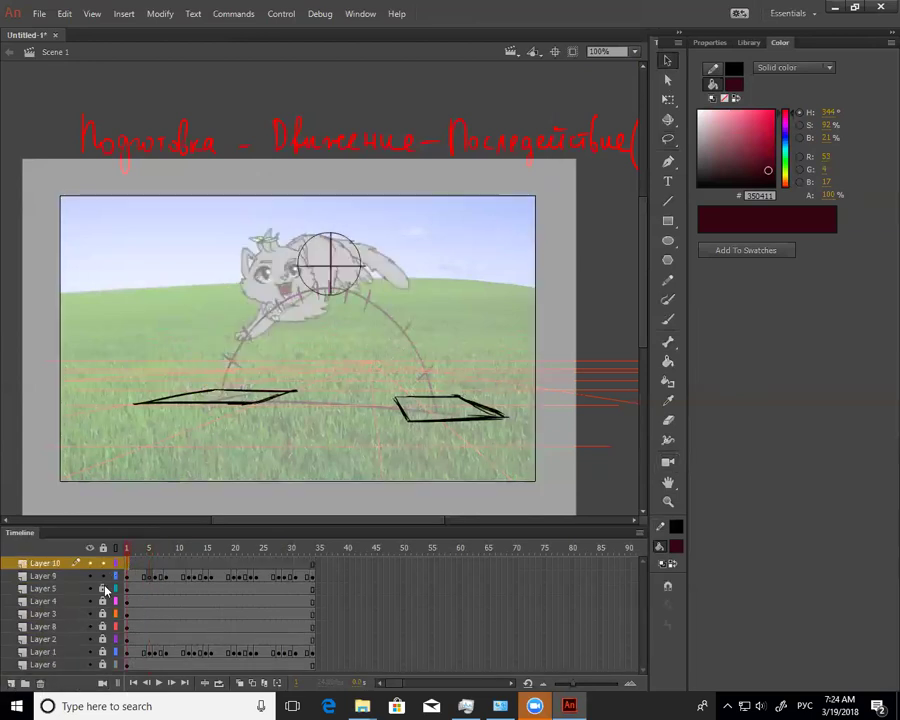
click(40, 683)
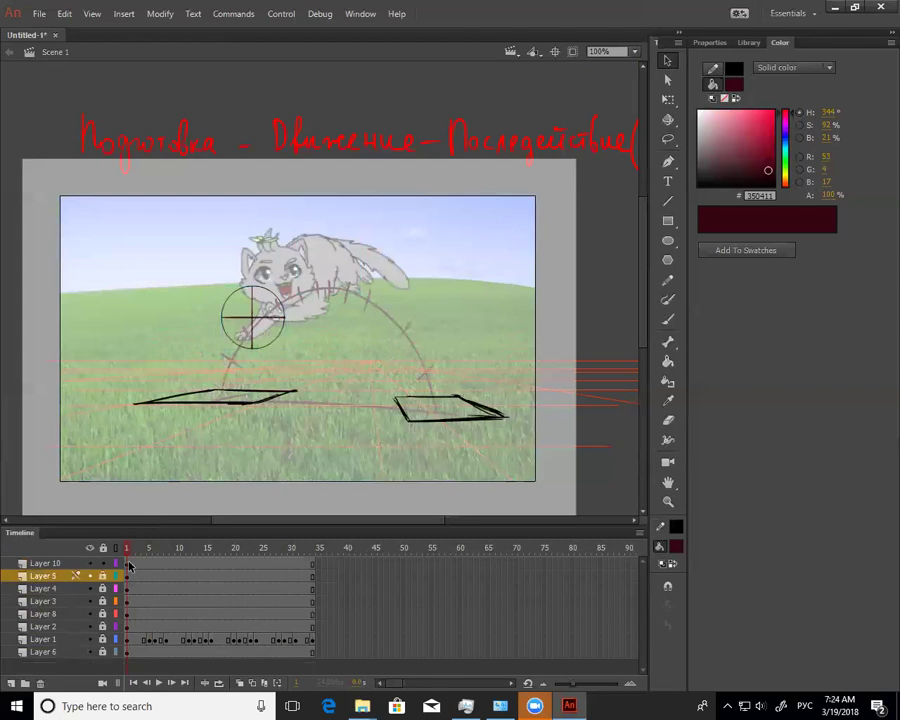
drag(285, 340, 349, 287)
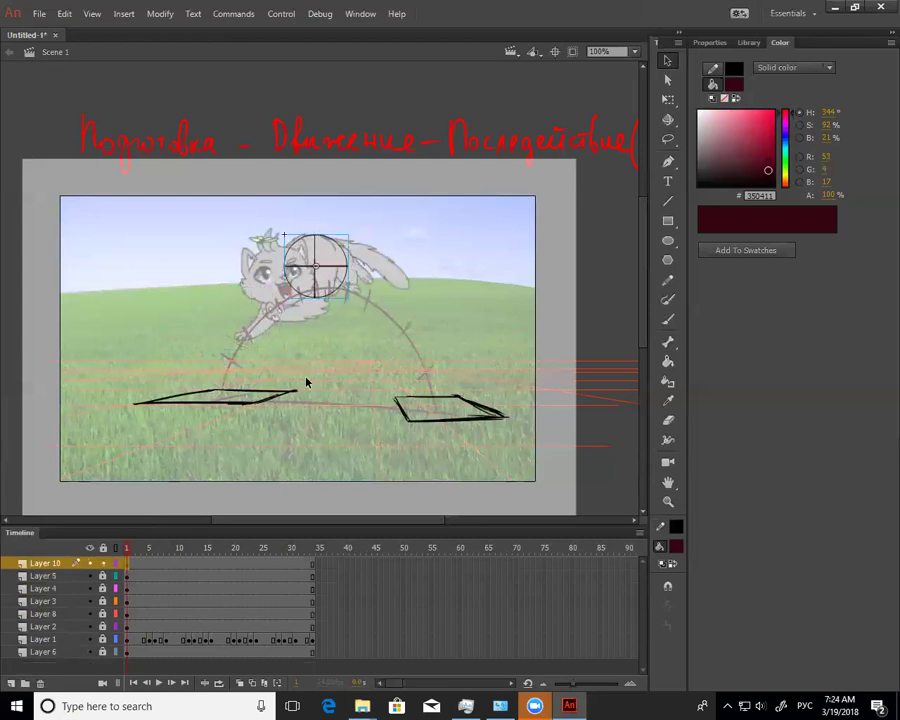
click(104, 564)
key(l)
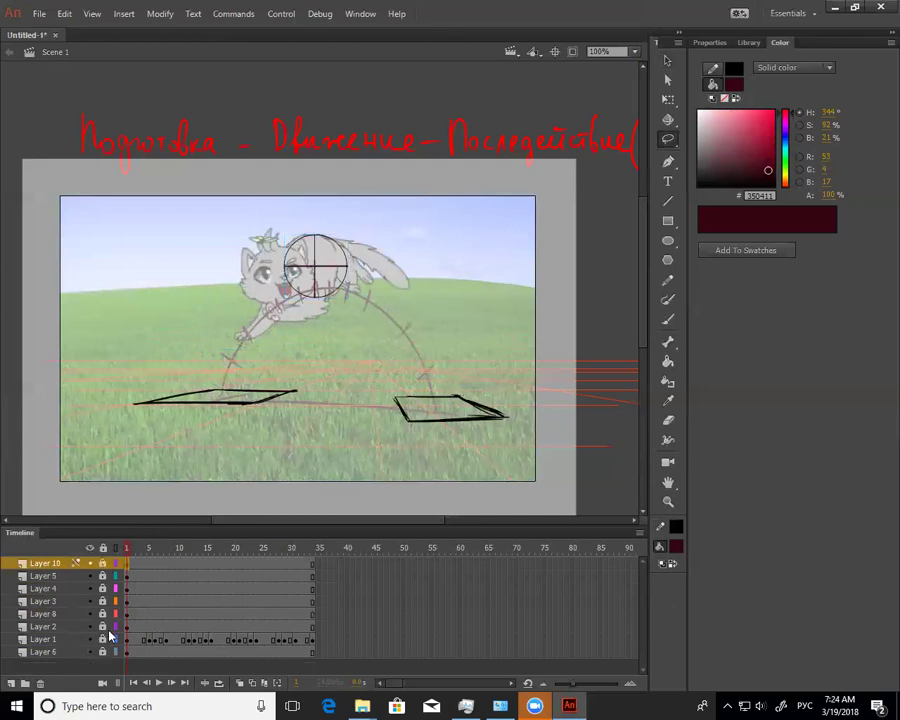
click(297, 337)
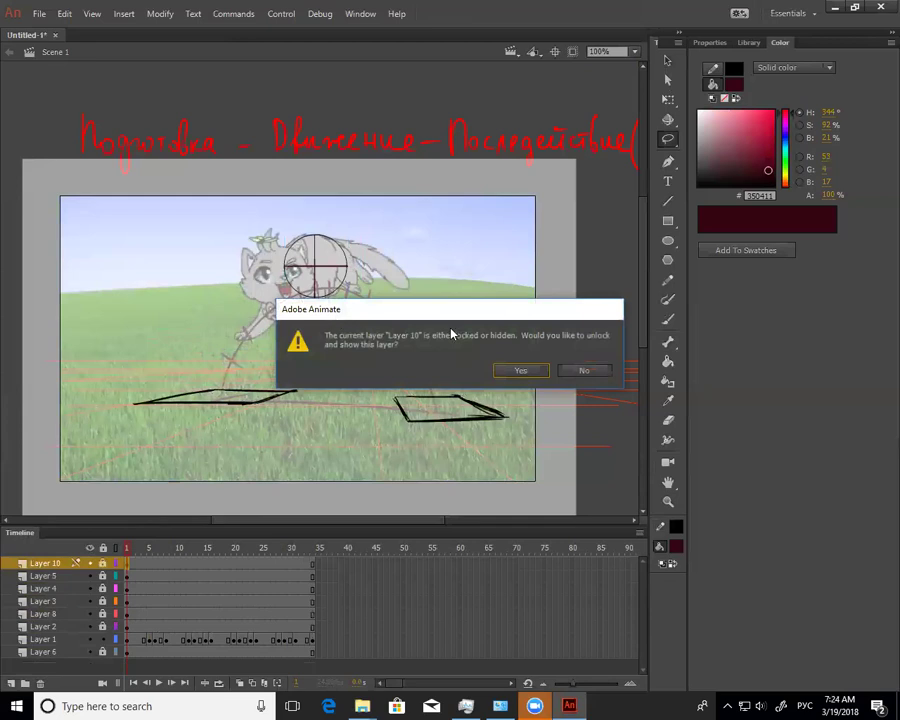
click(579, 367)
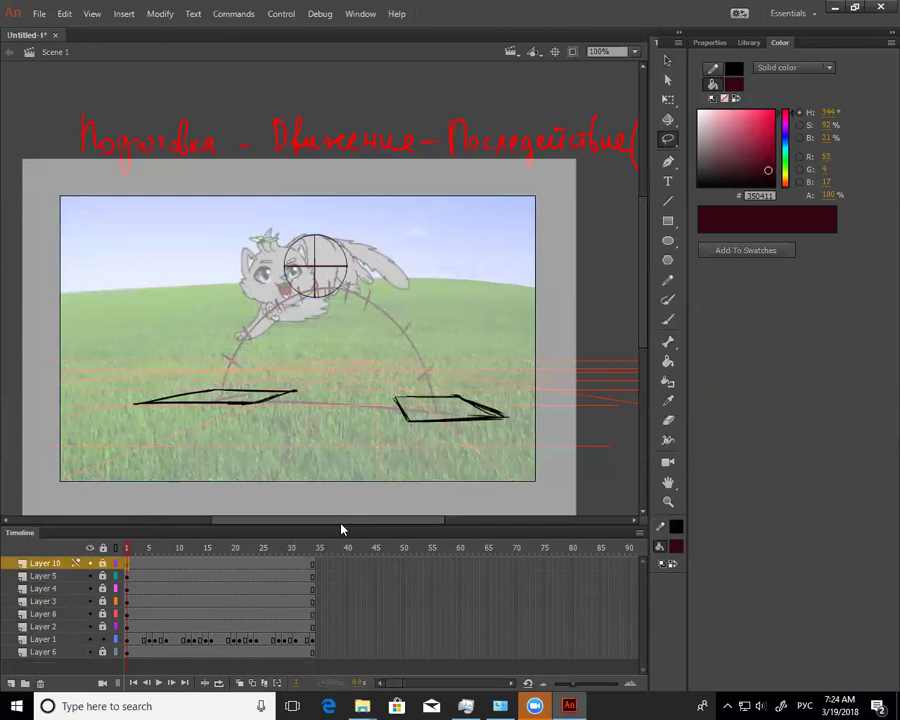
Add another layer on top and brush the cat's back, rump and hind legs around the crosshair circle in frame 1
click(12, 684)
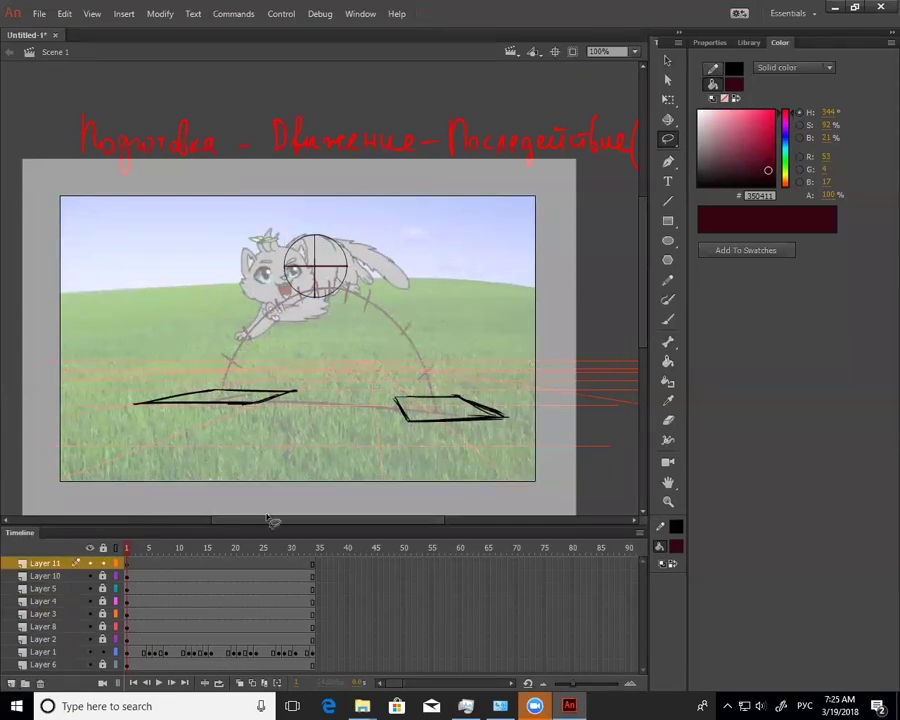
click(668, 502)
click(302, 257)
key(b)
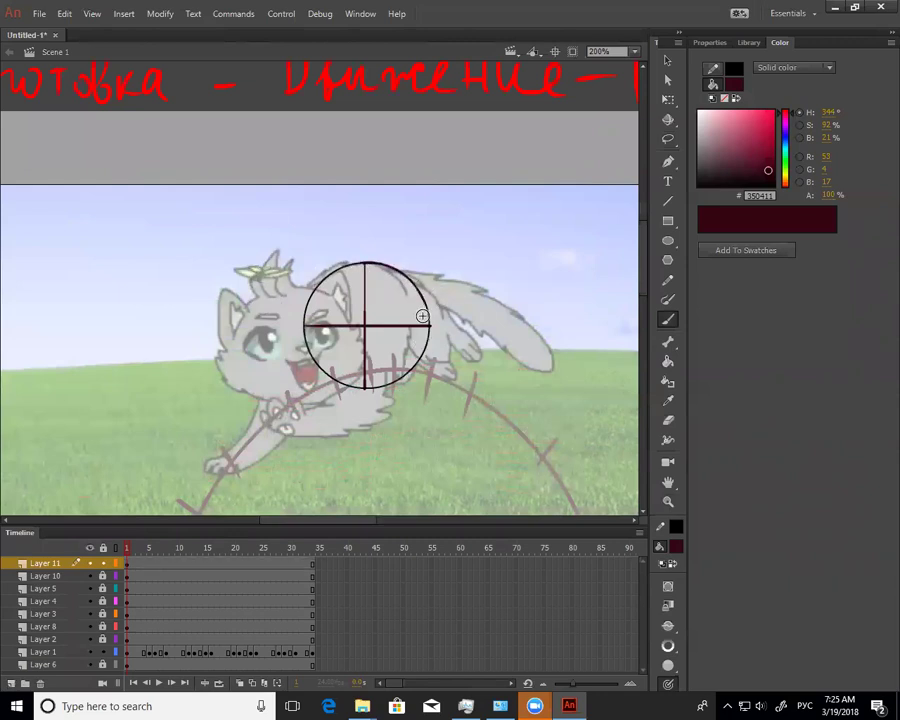
mouse_move(408, 342)
mouse_down()
mouse_move(399, 366)
mouse_move(404, 358)
mouse_up()
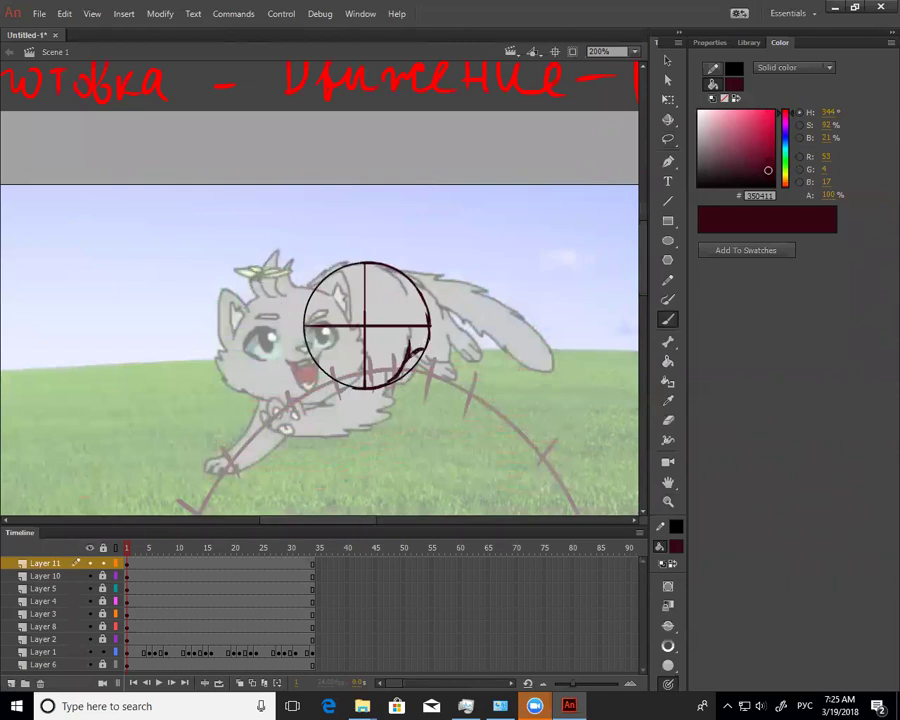
mouse_move(419, 283)
mouse_down()
mouse_move(447, 345)
mouse_move(441, 366)
mouse_move(437, 355)
mouse_move(448, 357)
mouse_move(446, 367)
mouse_move(455, 337)
mouse_move(444, 318)
mouse_move(456, 327)
mouse_move(461, 357)
mouse_move(477, 368)
mouse_move(350, 266)
mouse_up()
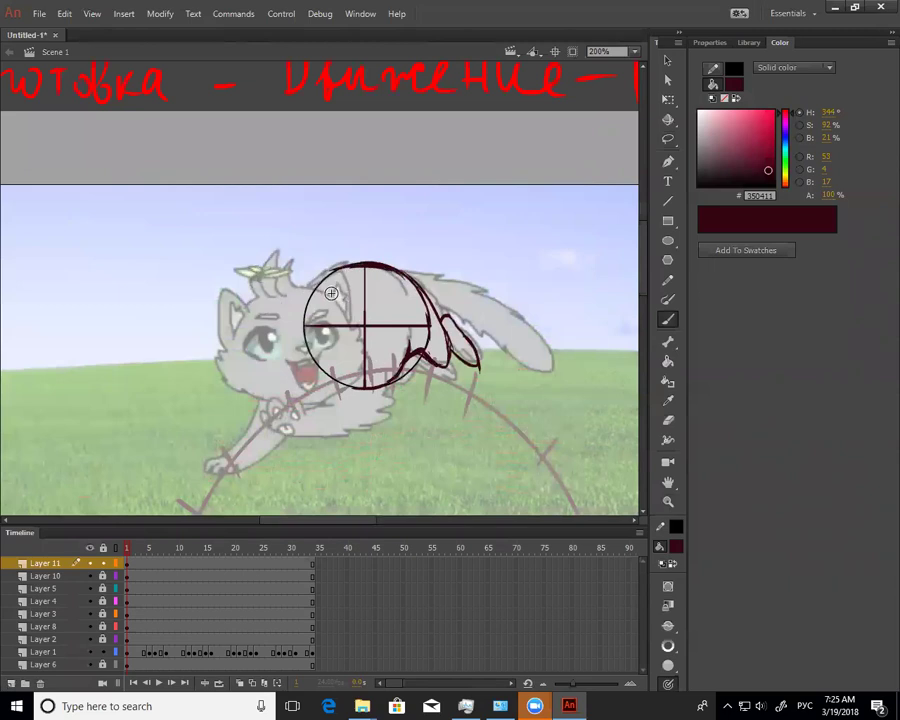
mouse_move(334, 284)
mouse_down()
mouse_move(333, 292)
mouse_move(374, 286)
mouse_move(387, 383)
mouse_up()
drag(364, 271, 385, 411)
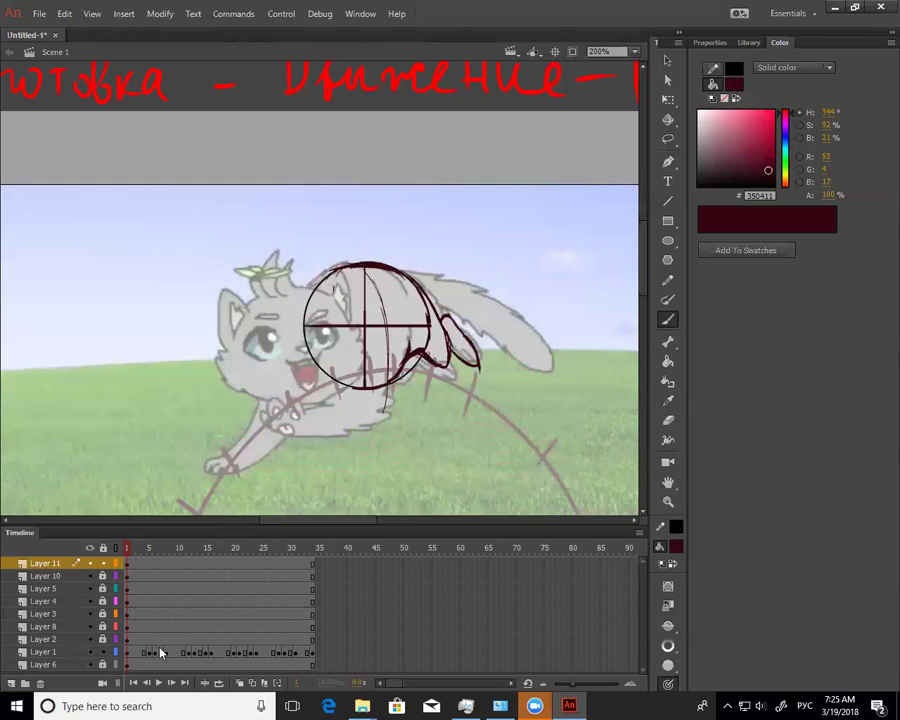
key(ctrl+z)
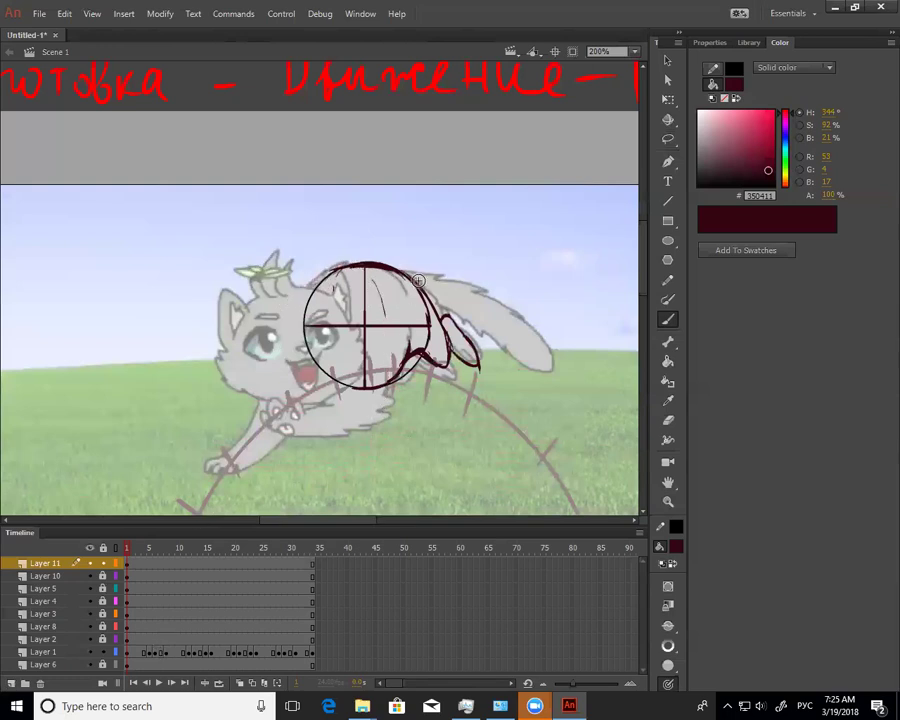
Brush a second, overlapping circle for the cat's chest in front of the crosshair circle
mouse_move(304, 285)
mouse_down()
mouse_move(277, 319)
mouse_move(290, 323)
mouse_move(311, 396)
mouse_move(300, 388)
mouse_move(383, 368)
mouse_move(271, 311)
mouse_move(337, 279)
mouse_move(301, 289)
mouse_move(383, 300)
mouse_move(366, 286)
mouse_move(384, 353)
mouse_move(324, 398)
mouse_move(291, 283)
mouse_up()
drag(371, 265, 336, 268)
mouse_move(286, 288)
mouse_down()
mouse_move(352, 264)
mouse_move(263, 340)
mouse_up()
mouse_move(343, 400)
mouse_down()
mouse_move(402, 374)
mouse_move(388, 382)
mouse_up()
mouse_move(270, 305)
mouse_down()
mouse_move(264, 350)
mouse_move(315, 398)
mouse_move(365, 390)
mouse_move(400, 345)
mouse_up()
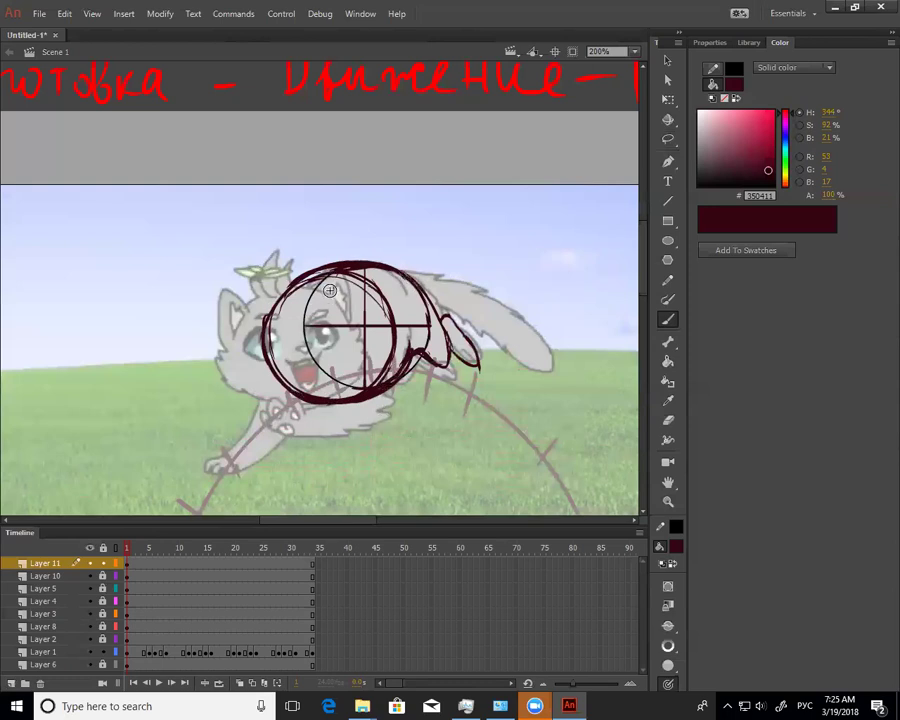
Brush curved centre lines across the chest circle and mark where they cross with a small circle
drag(320, 270, 327, 397)
drag(304, 294, 325, 393)
drag(256, 347, 382, 331)
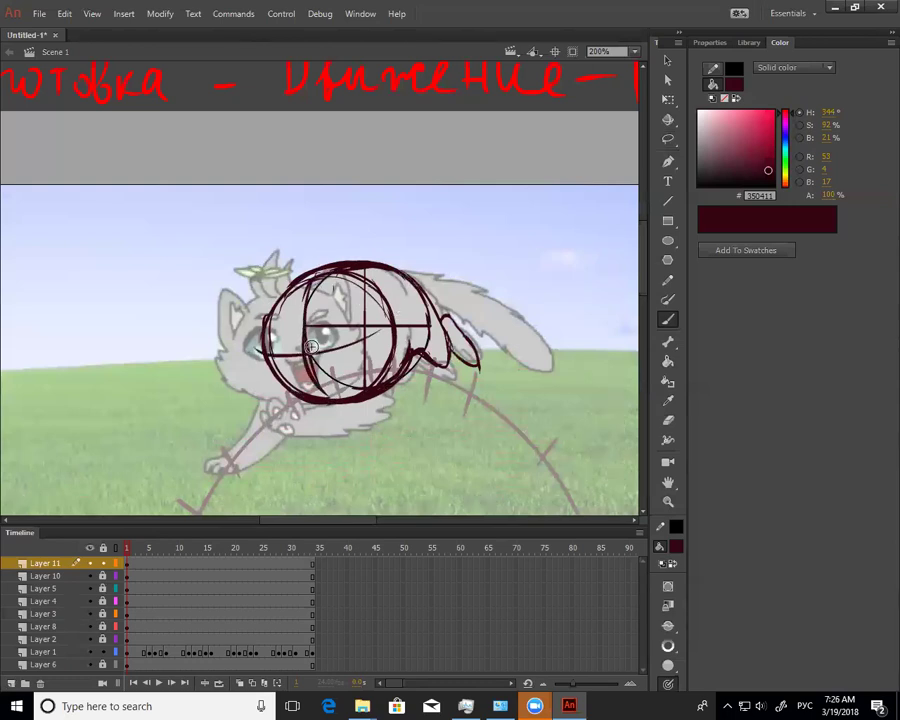
mouse_move(318, 362)
mouse_down()
mouse_move(306, 339)
mouse_move(291, 367)
mouse_move(302, 332)
mouse_up()
Brush a large head circle overlapping the front of the chest circle
drag(290, 287, 219, 344)
mouse_move(243, 298)
mouse_down()
mouse_move(252, 401)
mouse_move(320, 405)
mouse_up()
drag(278, 286, 342, 382)
drag(352, 337, 326, 397)
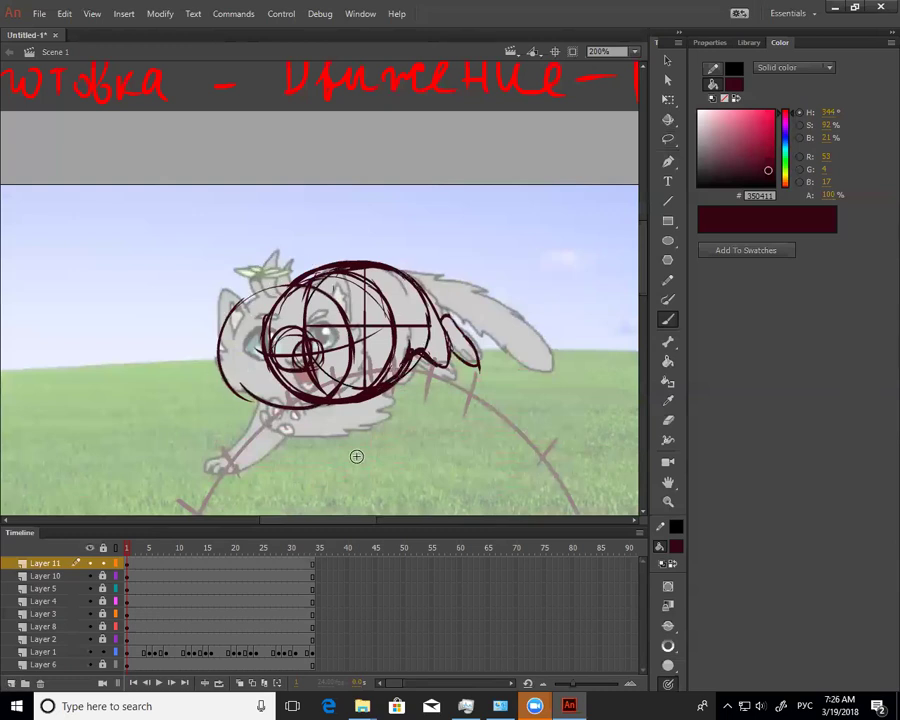
Delete the whole brush sketch from Layer 11, leaving the layer empty
key(ctrl+a)
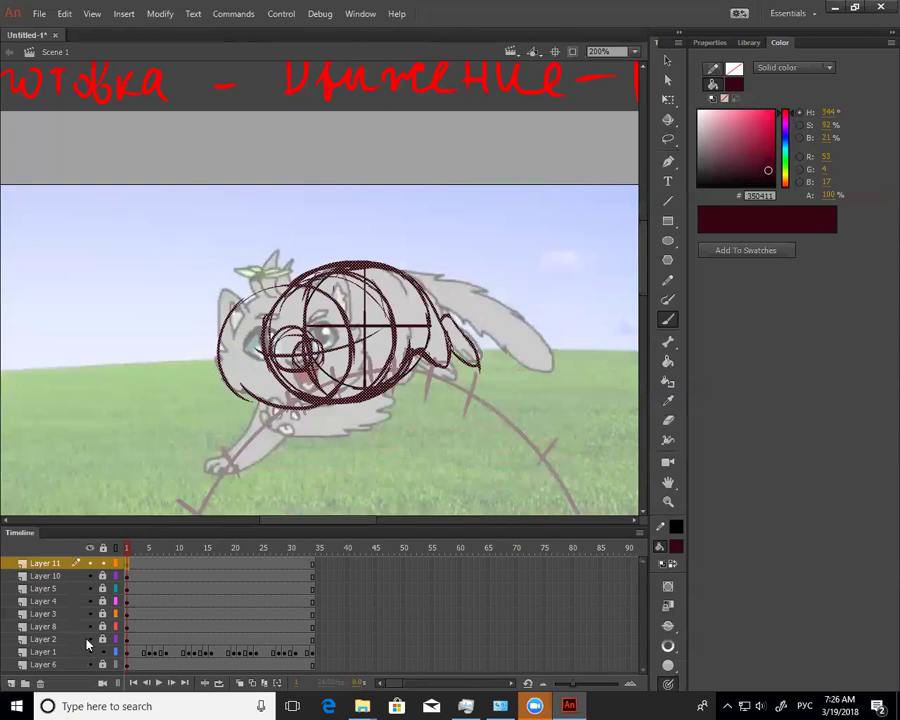
key(Delete)
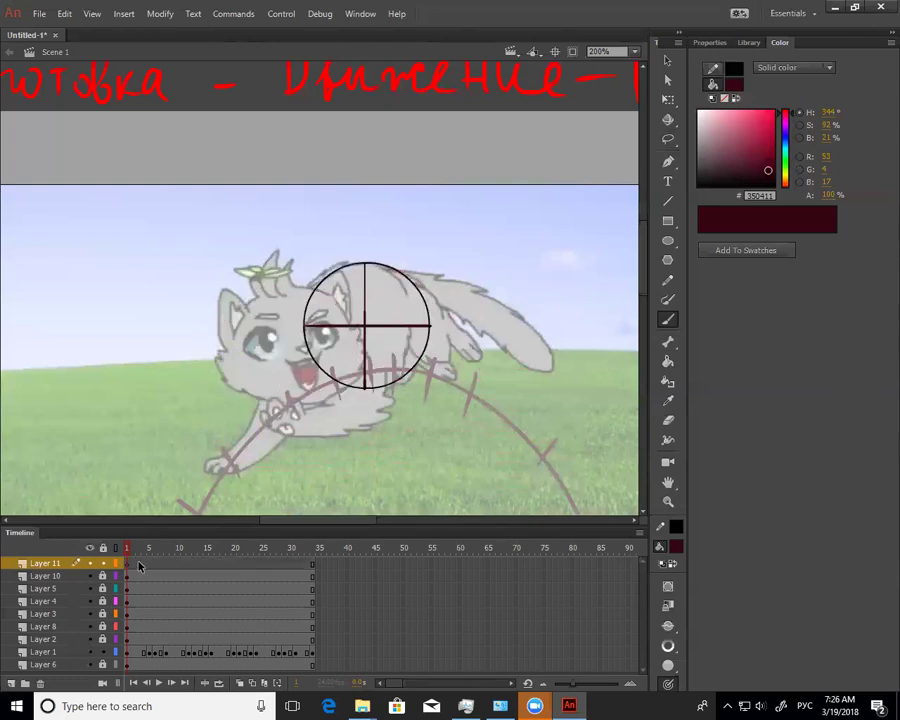
key(z)
alt+click(365, 390)
drag(442, 382, 453, 422)
Select the cat in frame 1 of Layer 1 with a freehand Lasso outline and group the cut-out piece
key(v)
click(425, 432)
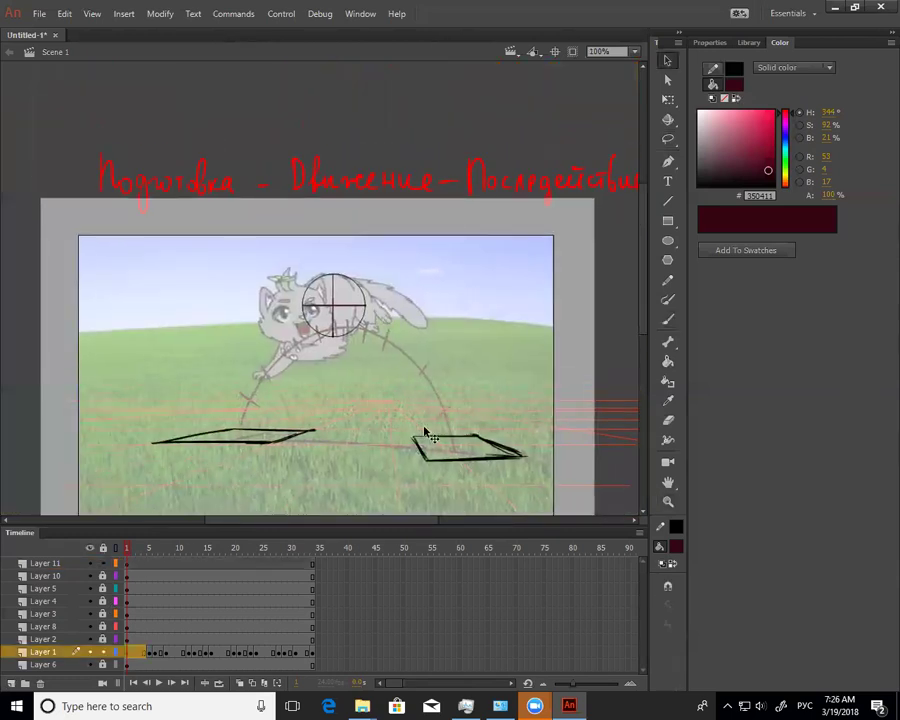
click(515, 507)
key(l)
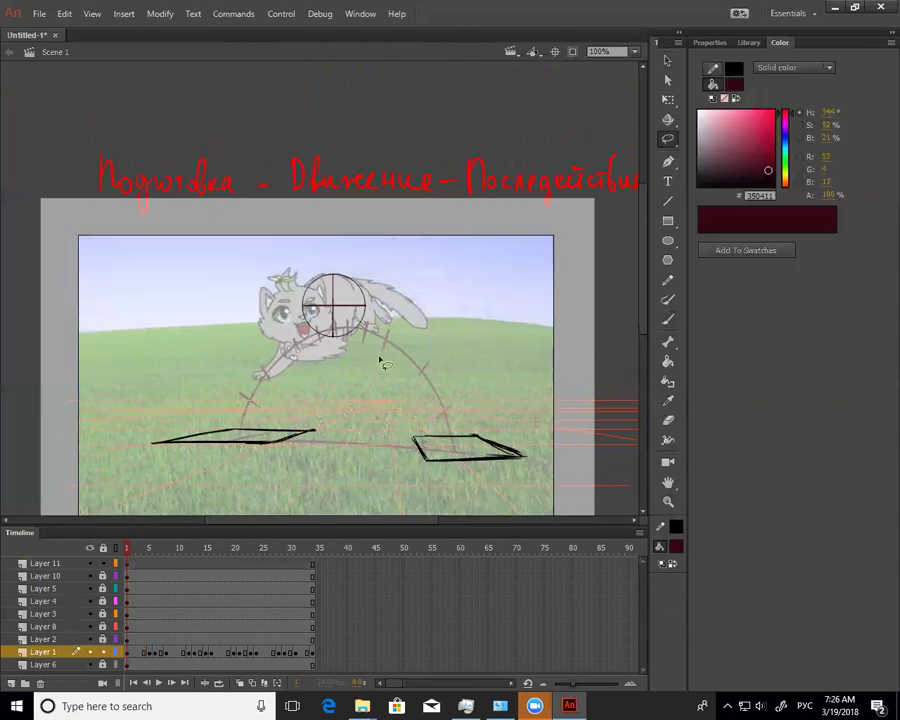
click(337, 366)
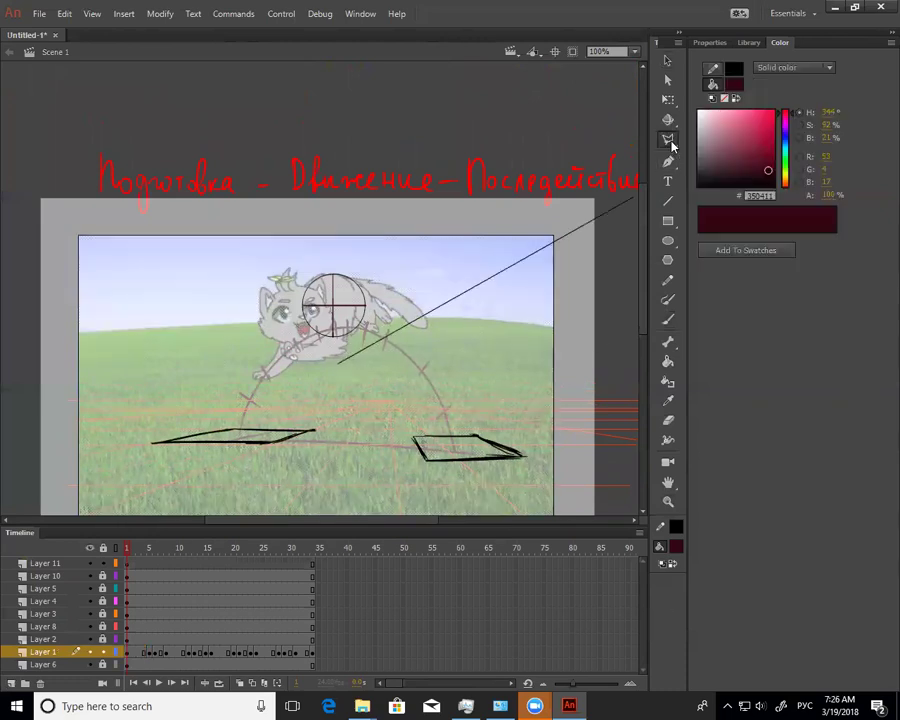
click(668, 139)
click(738, 143)
mouse_move(385, 343)
mouse_down()
mouse_move(393, 268)
mouse_move(275, 270)
mouse_move(240, 313)
mouse_move(340, 375)
mouse_up()
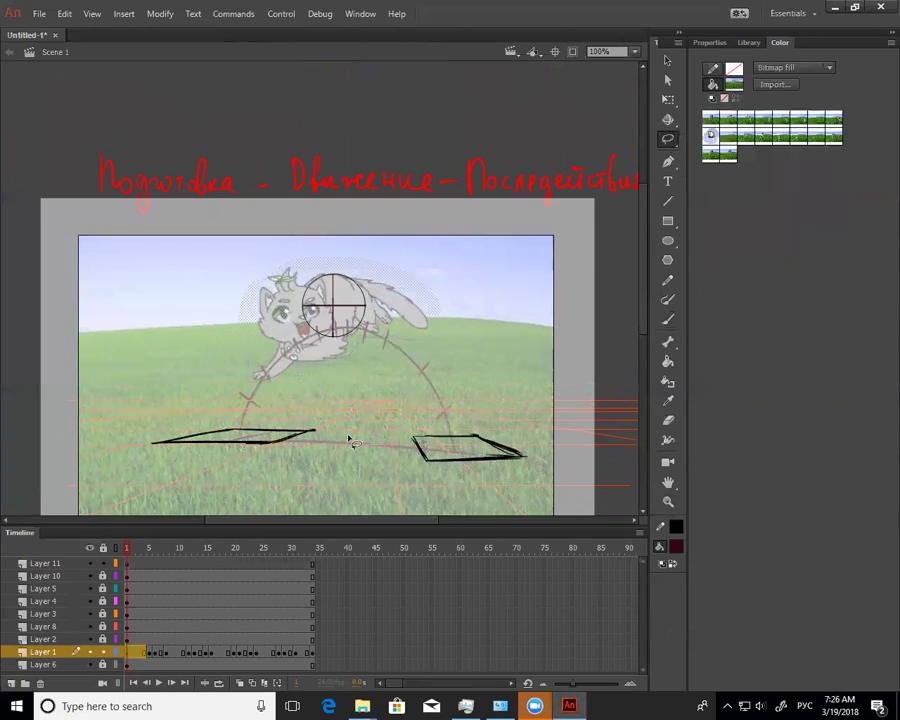
key(ctrl+g)
Scale the grouped cat down slightly and rotate it a little clockwise with Free Transform so it sits lower on the jump arc
key(v)
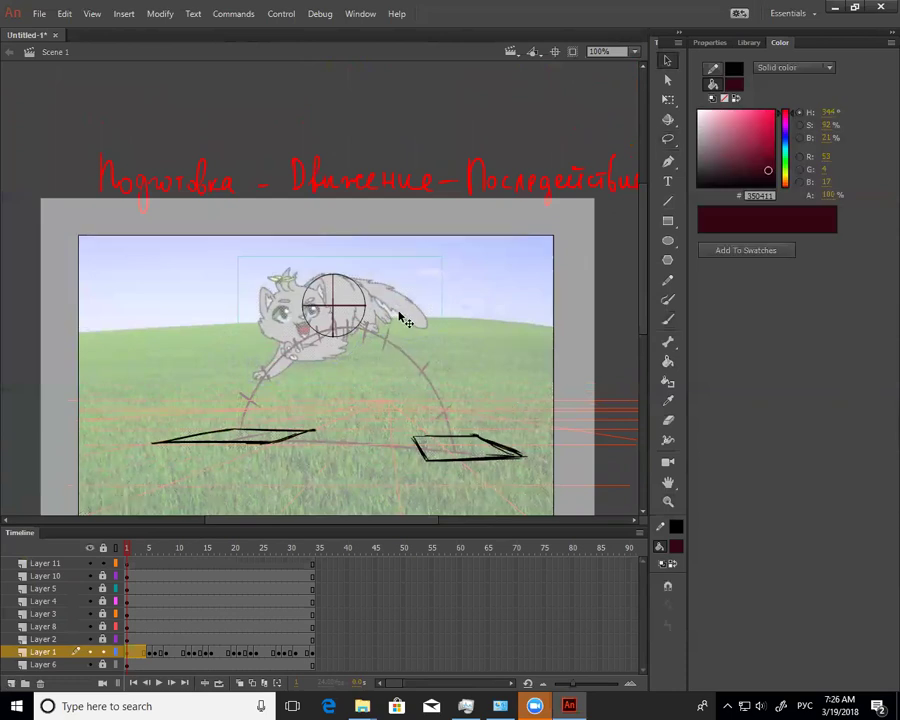
key(ctrl+a)
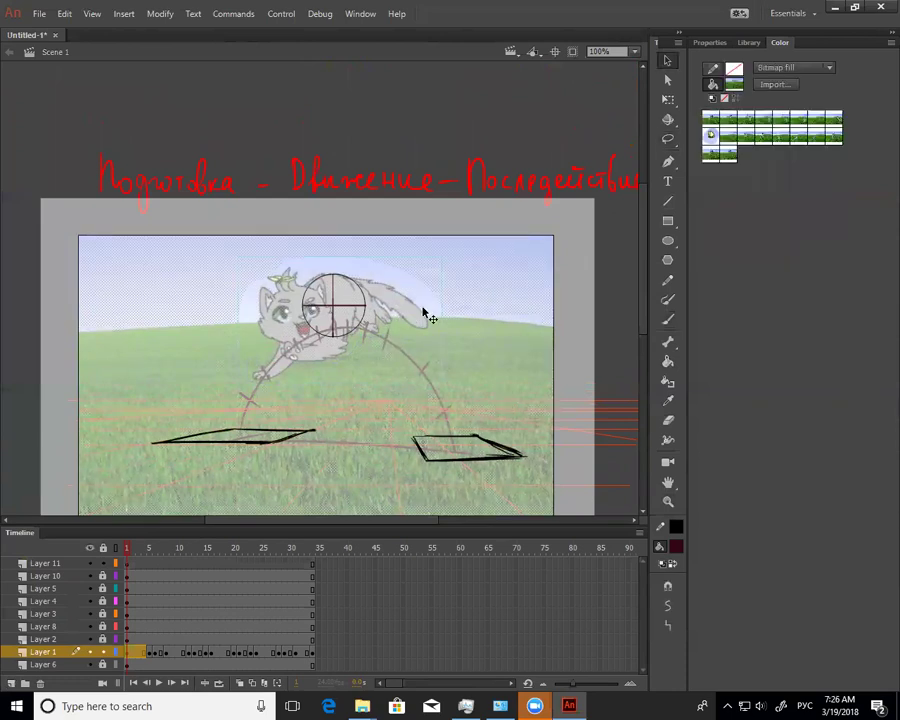
key(q)
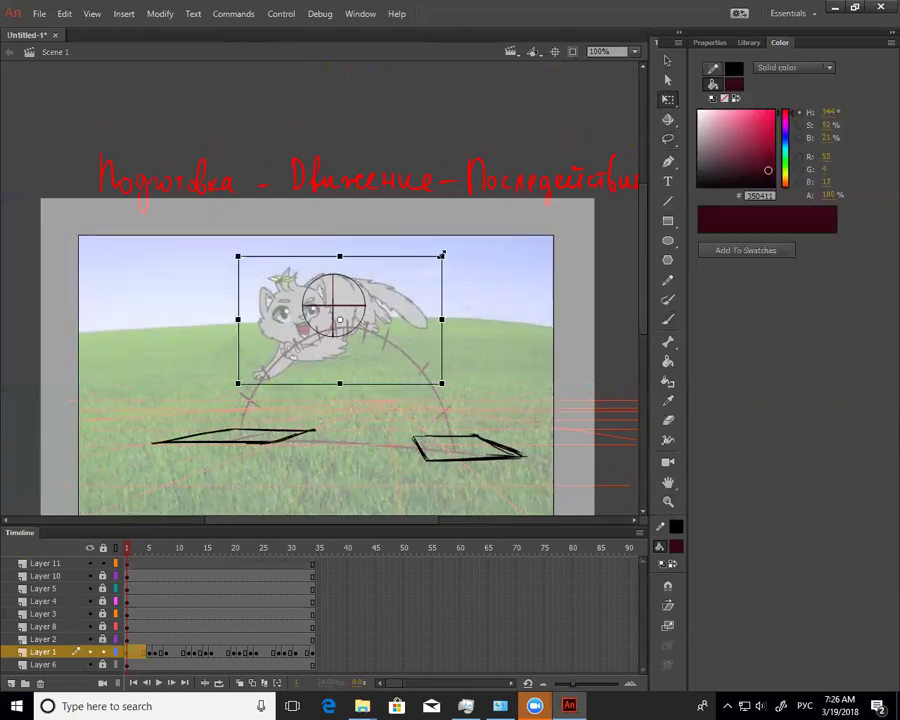
mouse_move(440, 256)
mouse_down()
mouse_move(432, 273)
mouse_move(446, 297)
mouse_up()
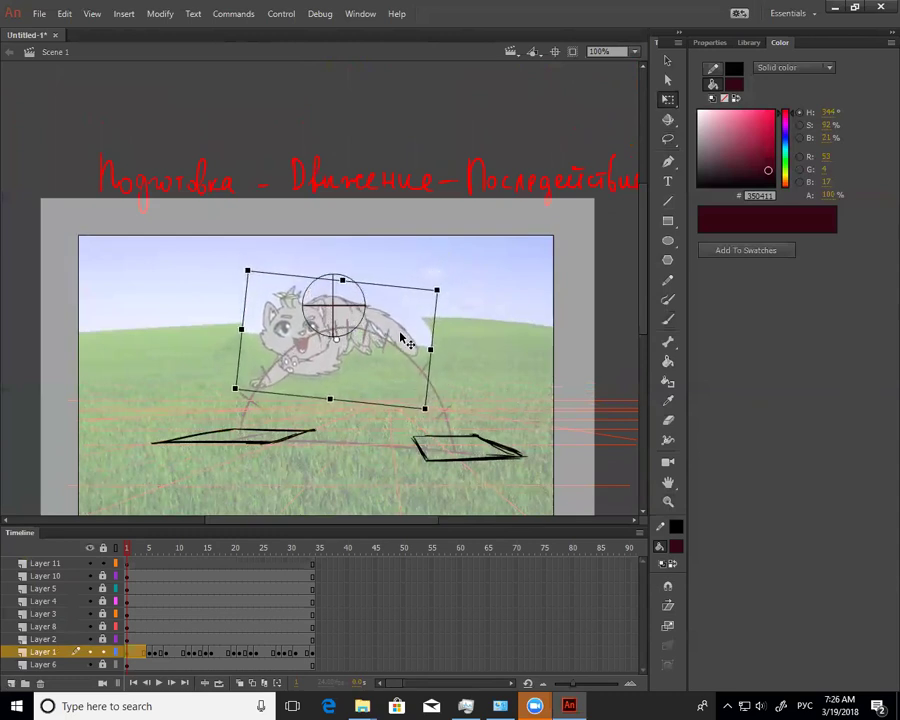
click(450, 298)
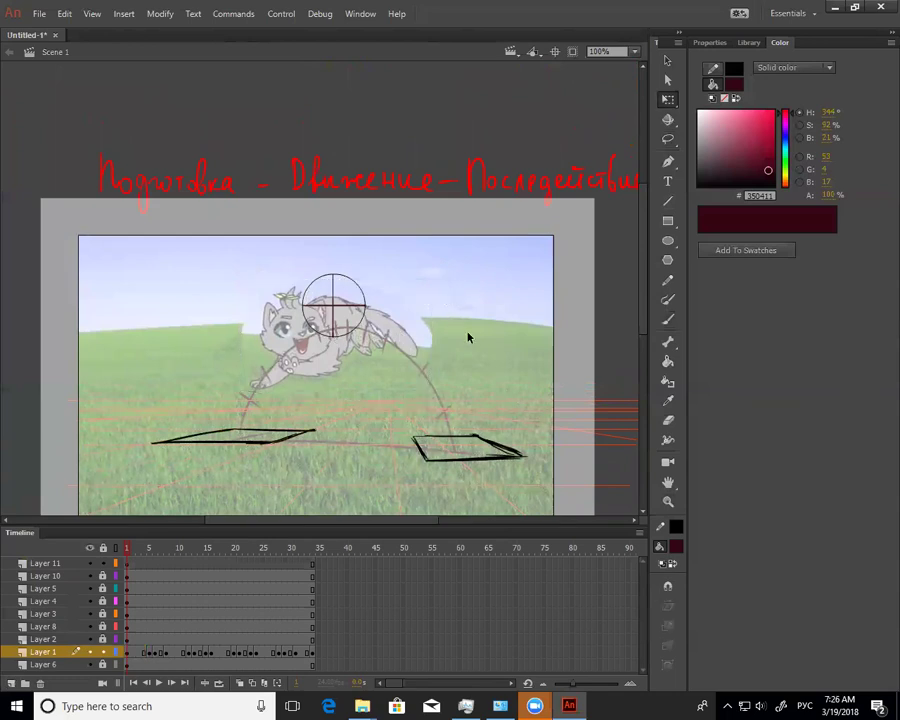
Try a dark red brush stroke beside the cat's front leg in frame 1
key(z)
click(287, 343)
drag(414, 378, 400, 369)
key(v)
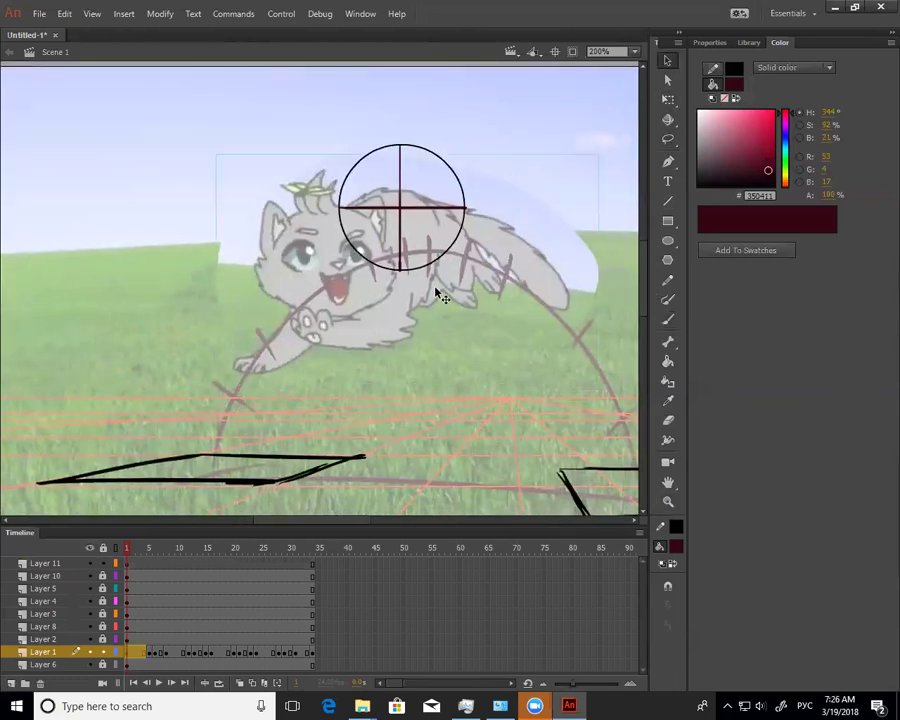
click(489, 398)
drag(412, 80, 403, 158)
click(431, 106)
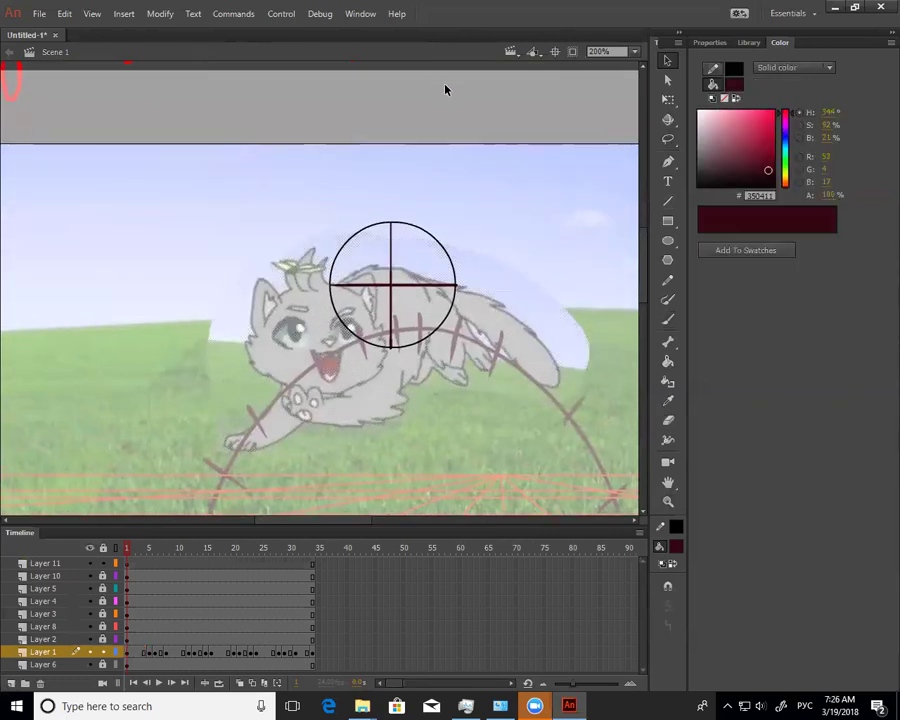
key(b)
mouse_move(315, 395)
mouse_down()
mouse_move(329, 351)
mouse_move(270, 352)
mouse_up()
key(v)
key(b)
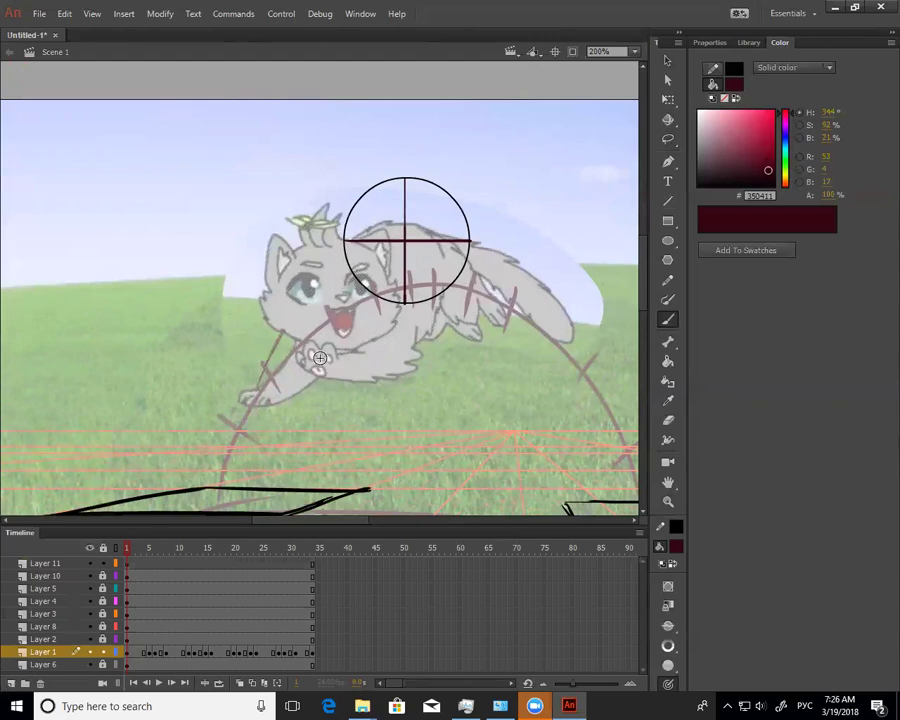
Set the brush colour to black (#000000) and redraw the outline of the cat's extended front leg and paw in frame 1
drag(722, 170, 694, 190)
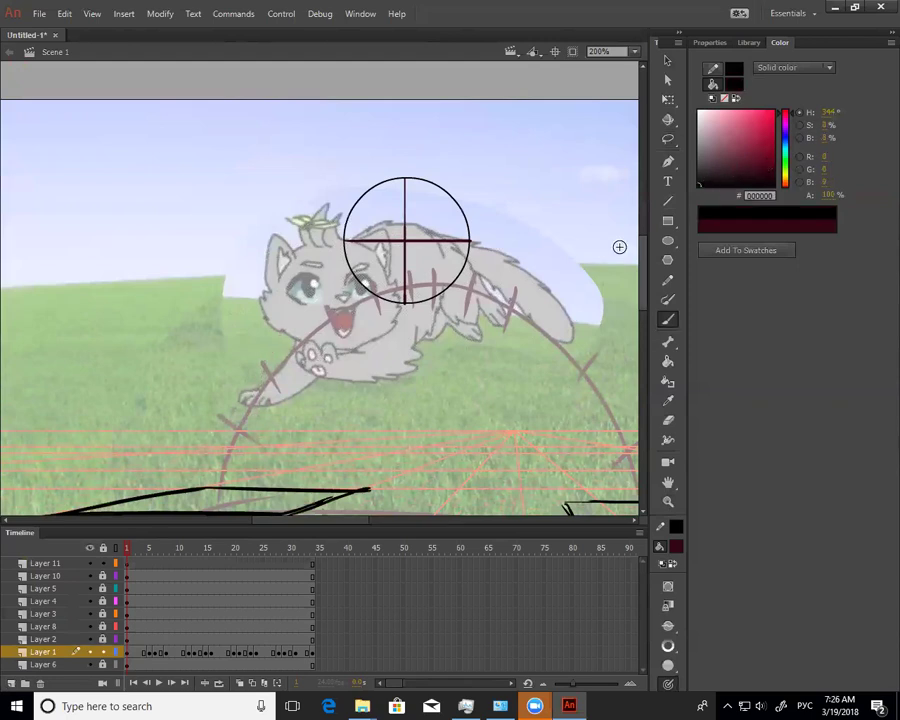
mouse_move(281, 336)
mouse_down()
mouse_move(257, 385)
mouse_move(330, 346)
mouse_up()
drag(246, 391, 233, 405)
mouse_move(252, 396)
mouse_down()
mouse_move(269, 409)
mouse_move(235, 400)
mouse_move(240, 406)
mouse_up()
drag(255, 396, 264, 405)
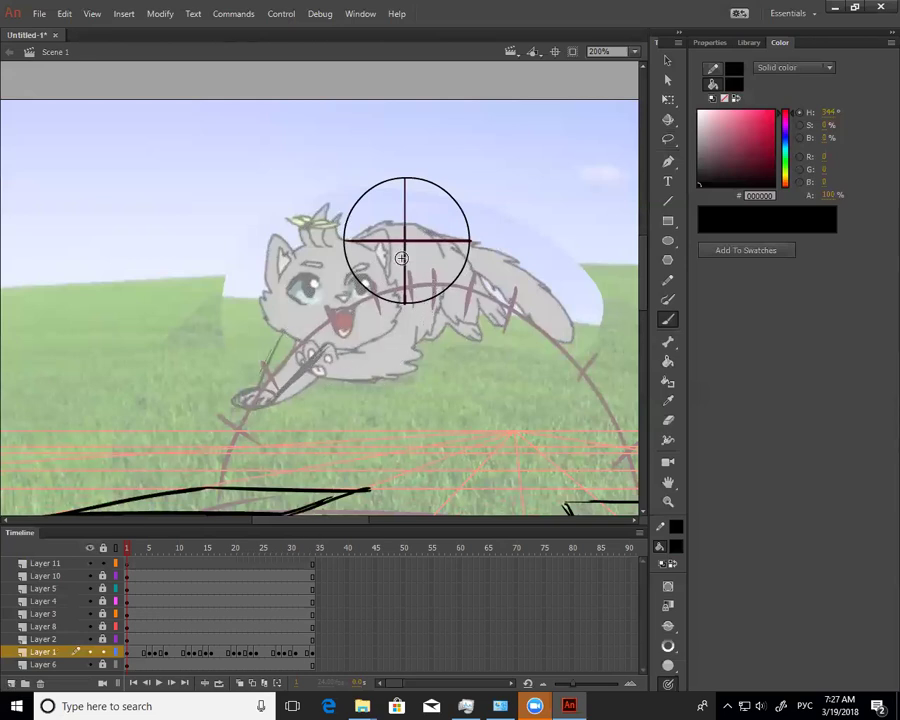
Sketch a black contour in frame 1 from the extended front leg up into the arched back, plus a chest line
mouse_move(276, 338)
mouse_down()
mouse_move(290, 299)
mouse_move(340, 238)
mouse_move(396, 222)
mouse_move(297, 275)
mouse_up()
drag(264, 358, 321, 244)
drag(400, 267, 401, 348)
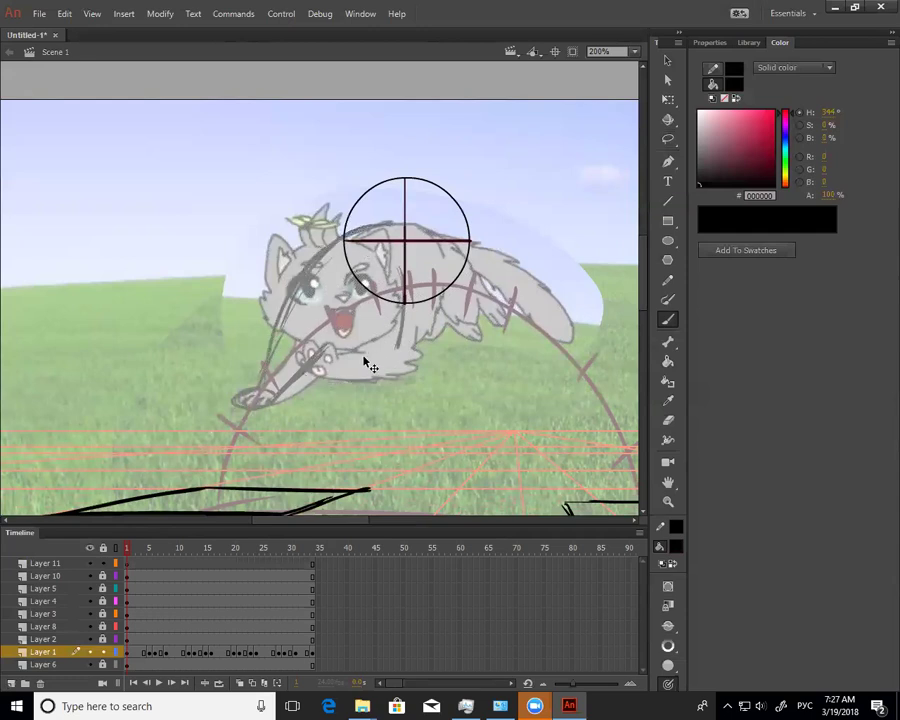
Sketch the tucked second front paw and redraw the curve of the chest and belly behind it
mouse_move(342, 340)
mouse_down()
mouse_move(343, 385)
mouse_move(402, 310)
mouse_up()
drag(399, 259, 404, 320)
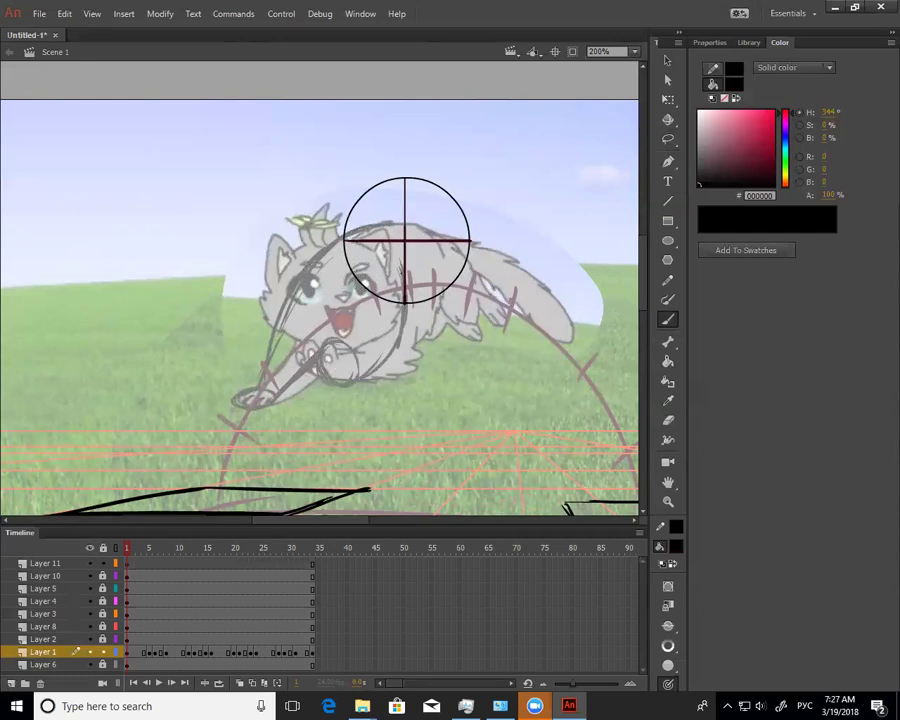
drag(347, 382, 411, 318)
mouse_move(414, 281)
mouse_down()
mouse_move(408, 336)
mouse_move(398, 303)
mouse_move(395, 322)
mouse_up()
mouse_move(329, 342)
mouse_down()
mouse_move(351, 377)
mouse_move(333, 357)
mouse_move(379, 364)
mouse_move(420, 287)
mouse_up()
mouse_move(394, 344)
mouse_down()
mouse_move(428, 318)
mouse_move(433, 288)
mouse_up()
Continue the back line over the rump and redraw the tail outline so it follows the jump arc
mouse_move(352, 242)
mouse_down()
mouse_move(447, 238)
mouse_move(477, 309)
mouse_up()
key(ctrl+z)
drag(465, 262, 496, 299)
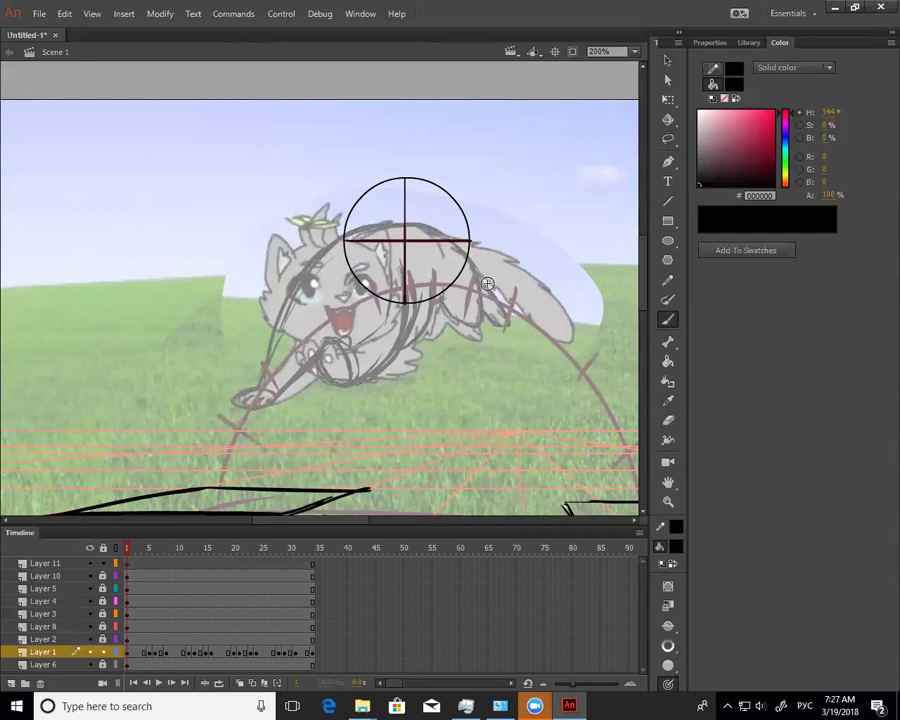
mouse_move(467, 254)
mouse_down()
mouse_move(534, 295)
mouse_move(554, 319)
mouse_up()
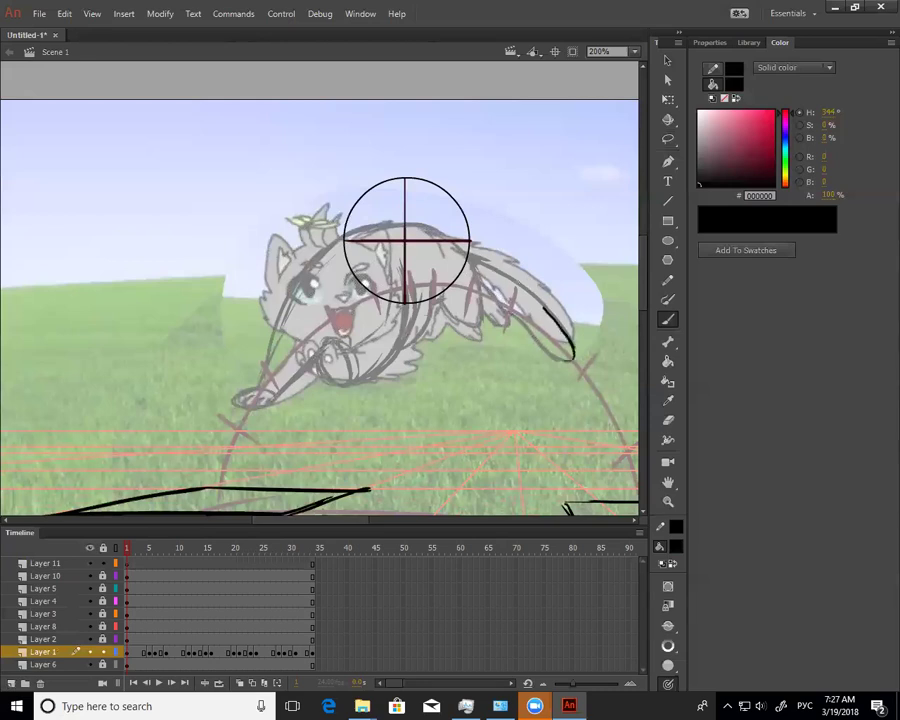
Erase the original artwork that sticks out above the redrawn back and tail
key(e)
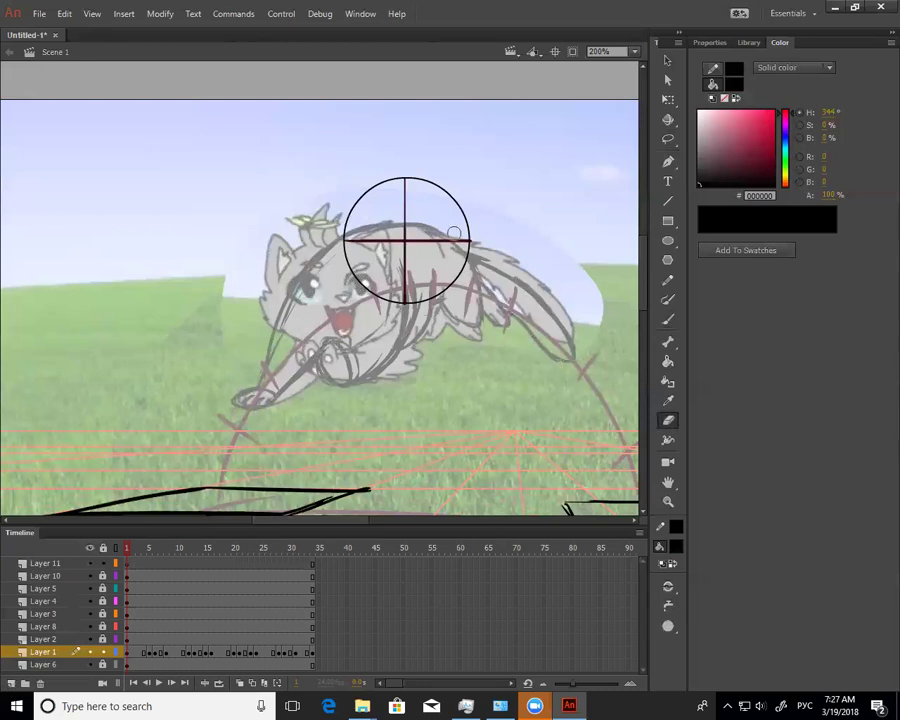
drag(454, 235, 540, 290)
mouse_move(491, 251)
mouse_down()
mouse_move(543, 289)
mouse_move(568, 320)
mouse_up()
mouse_move(518, 240)
mouse_down()
mouse_move(538, 238)
mouse_move(596, 327)
mouse_move(490, 218)
mouse_move(420, 190)
mouse_move(454, 212)
mouse_move(440, 229)
mouse_up()
mouse_move(430, 219)
mouse_down()
mouse_move(360, 213)
mouse_move(394, 197)
mouse_up()
key(b)
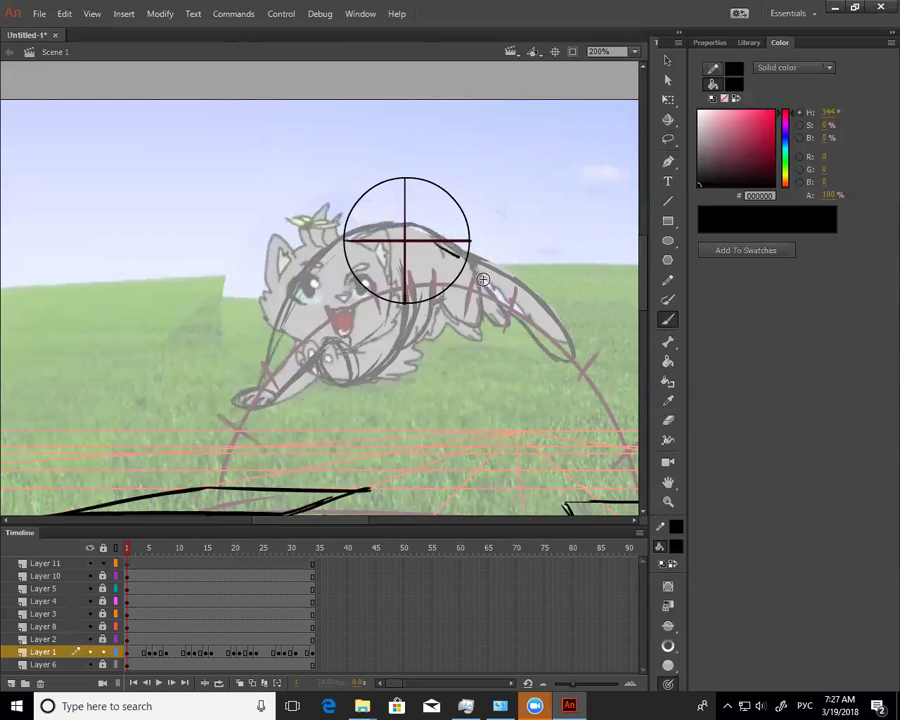
Change the eraser tip and erase the old artwork below the redrawn chest and belly
key(e)
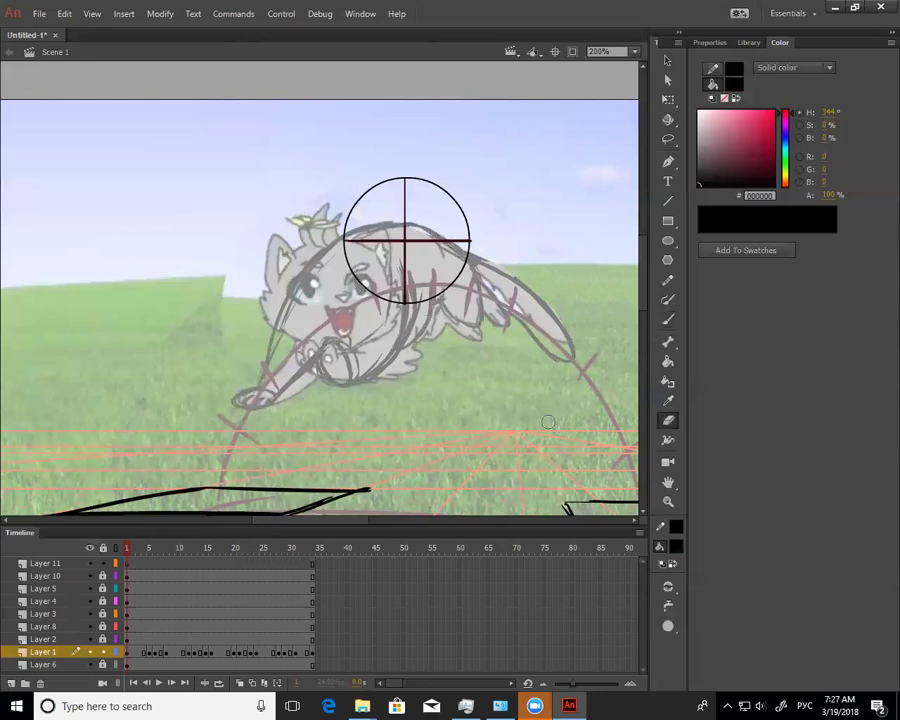
click(668, 626)
click(705, 512)
drag(420, 353, 385, 370)
drag(394, 370, 368, 393)
mouse_move(420, 346)
mouse_down()
mouse_move(408, 357)
mouse_move(444, 323)
mouse_move(480, 336)
mouse_up()
Sketch the cat's hind thigh inside the redrawn body with the brush
key(b)
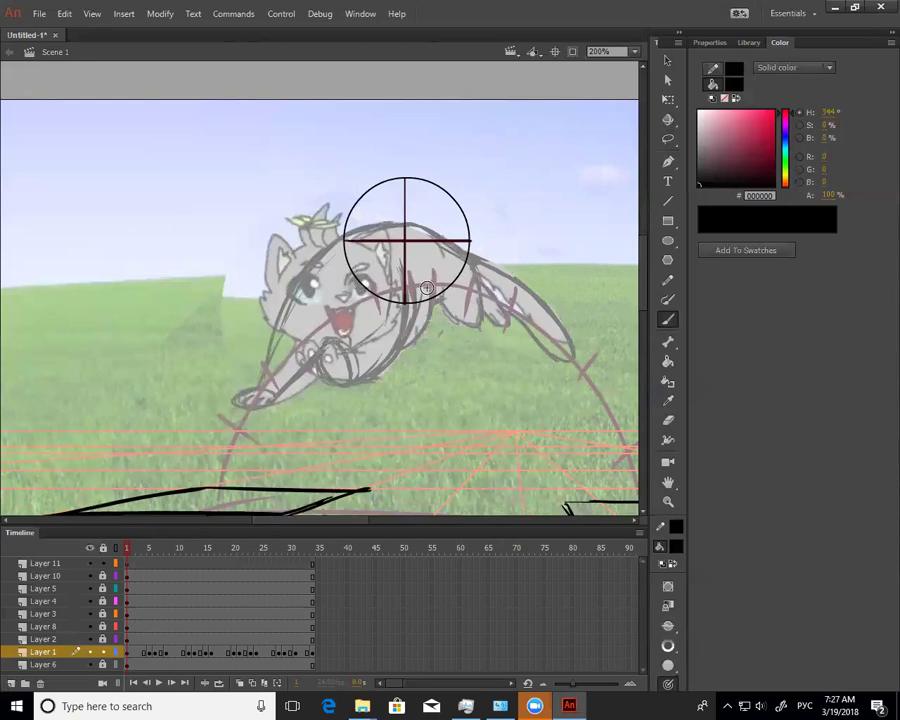
drag(438, 240, 445, 298)
key(ctrl+z)
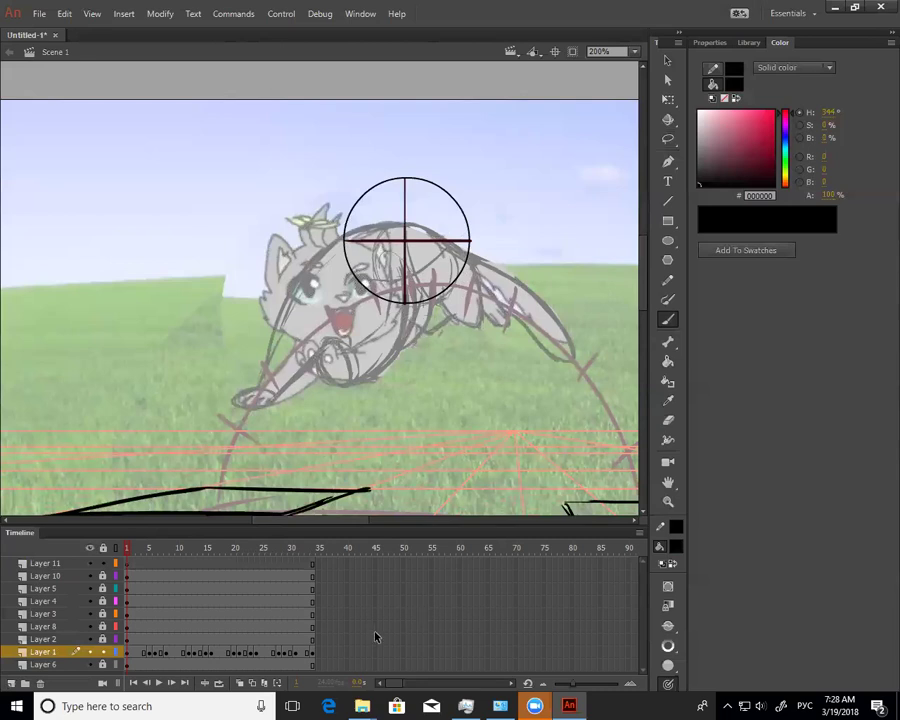
Shift Layer 1's first keyframe to frame 3, leaving frame 1 empty, and turn on onion skinning
key(z)
alt+click(359, 361)
key(v)
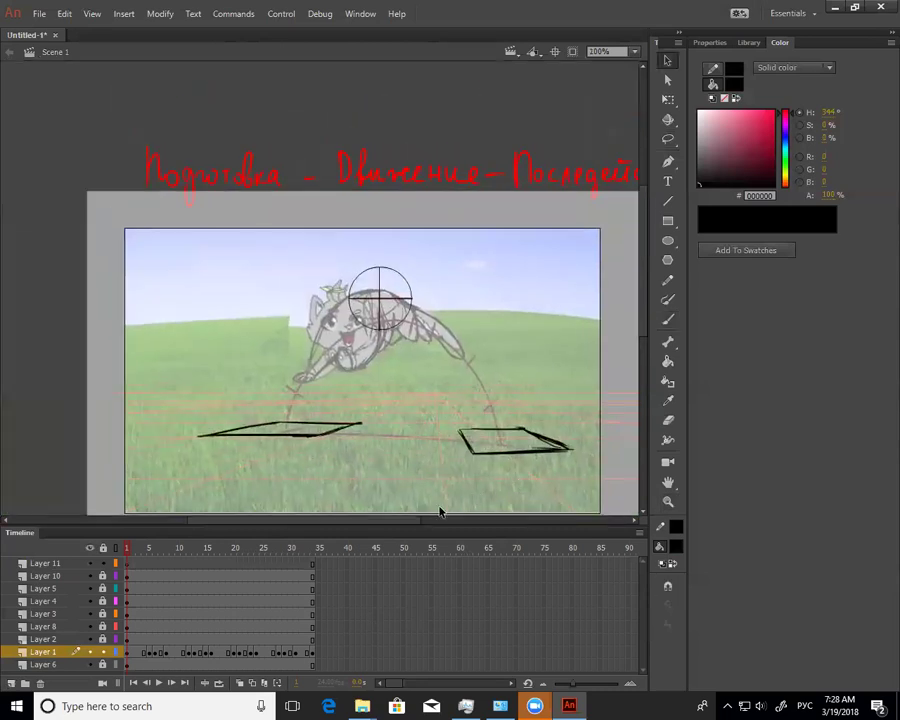
click(128, 656)
drag(128, 656, 138, 655)
click(128, 656)
click(241, 683)
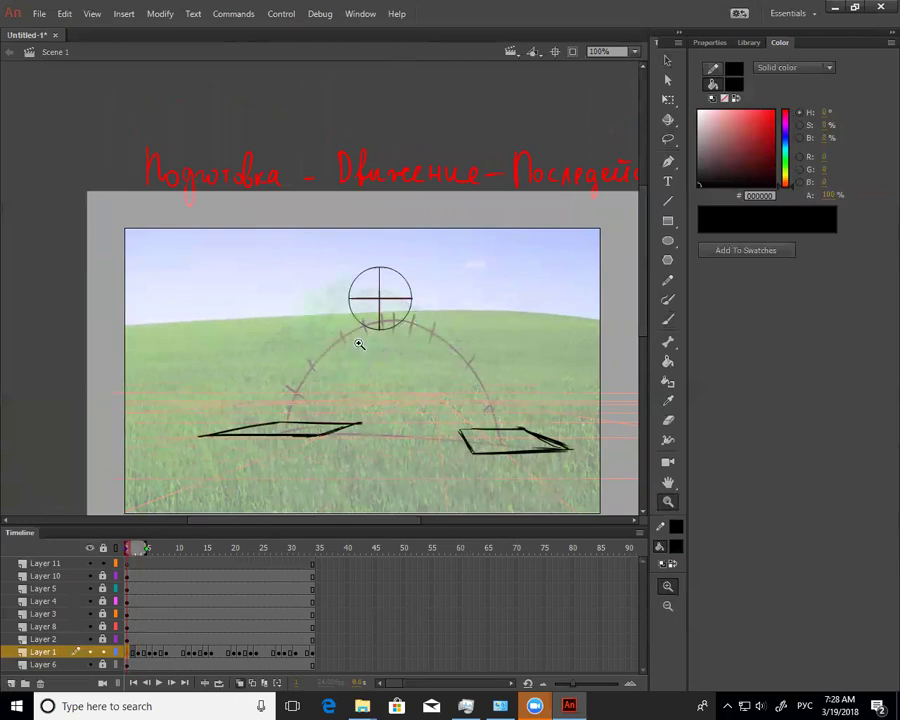
Unlock Layer 10 and move the body-mass circle down so its centre sits at the peak of the jump arc
scroll(400, 340, up, 1)
key(b)
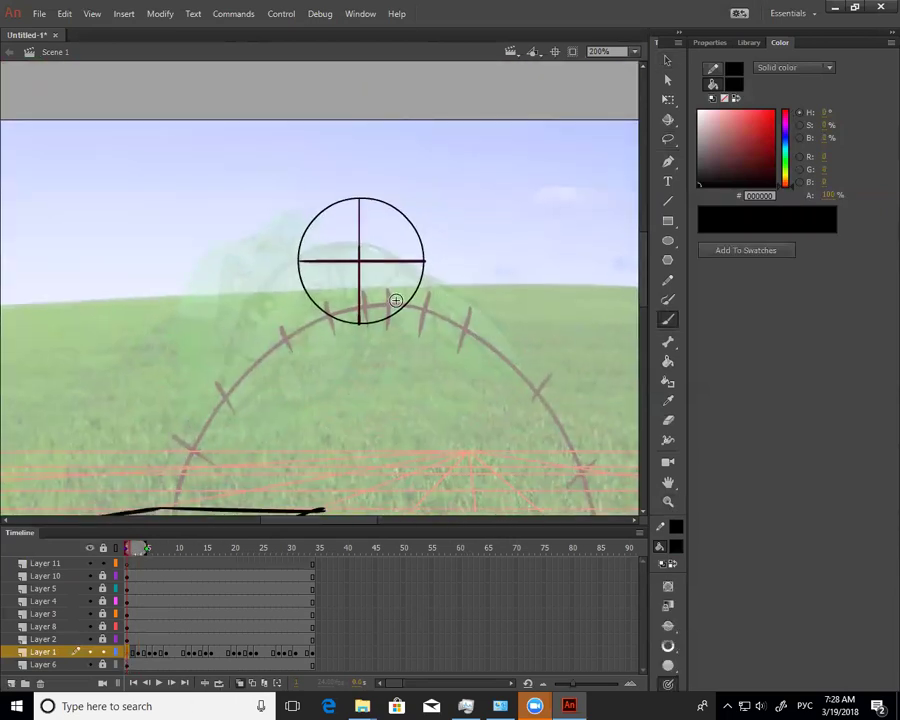
key(v)
click(118, 578)
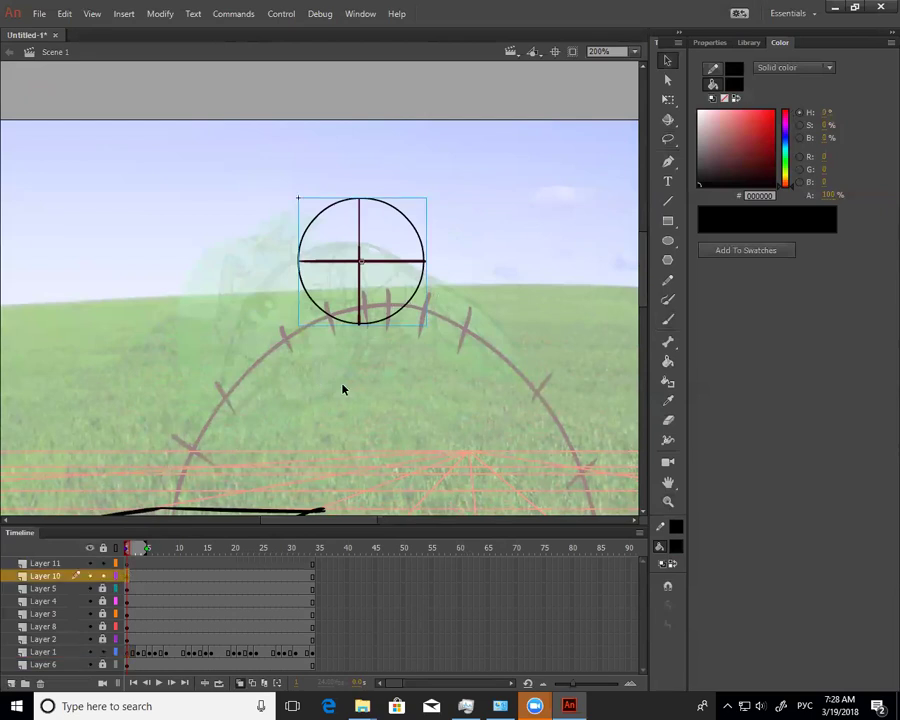
key(c)
click(76, 564)
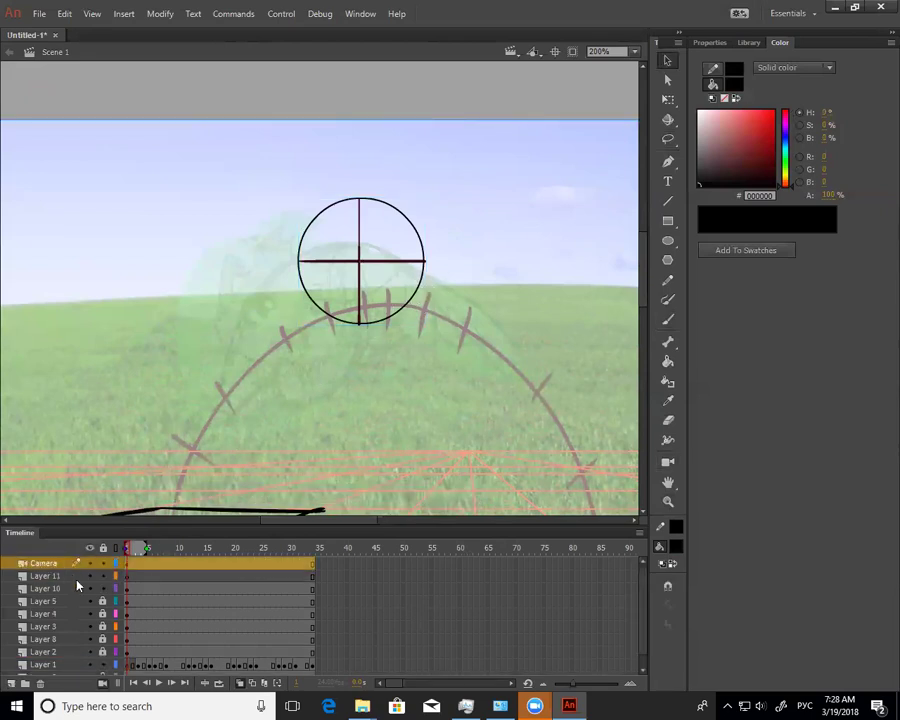
click(103, 684)
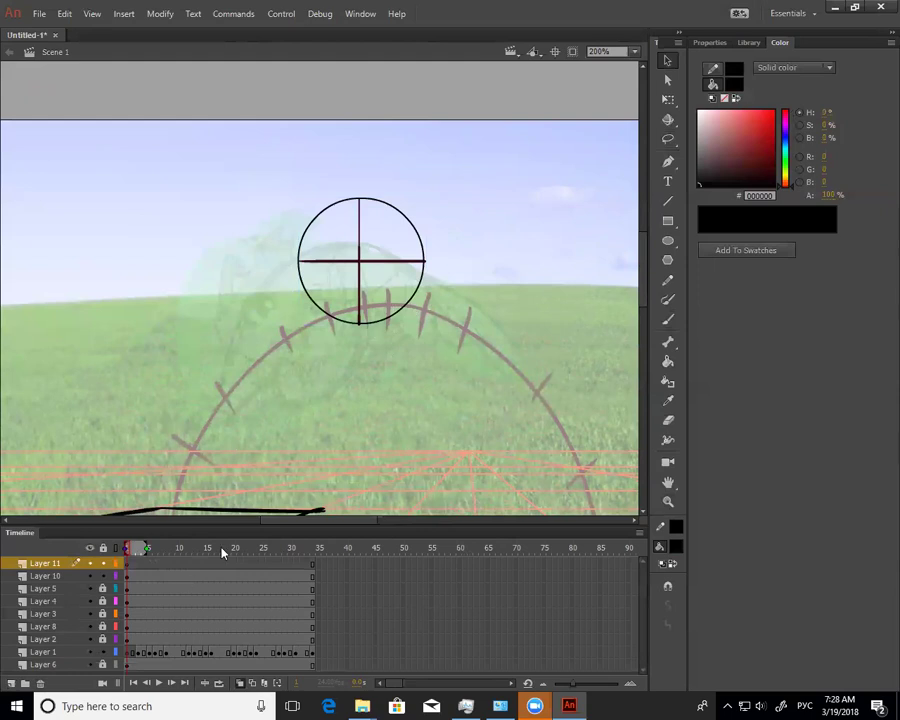
drag(434, 292, 458, 327)
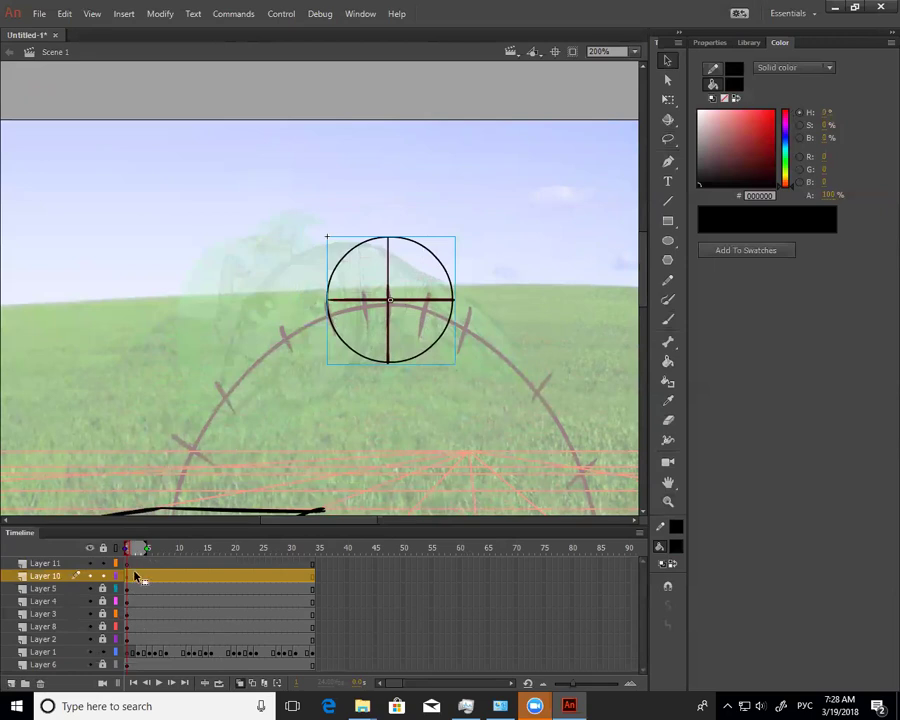
Lock Layer 10, show it as outlines, and ready the brush on frame 1 of Layer 1
click(128, 651)
key(b)
click(116, 577)
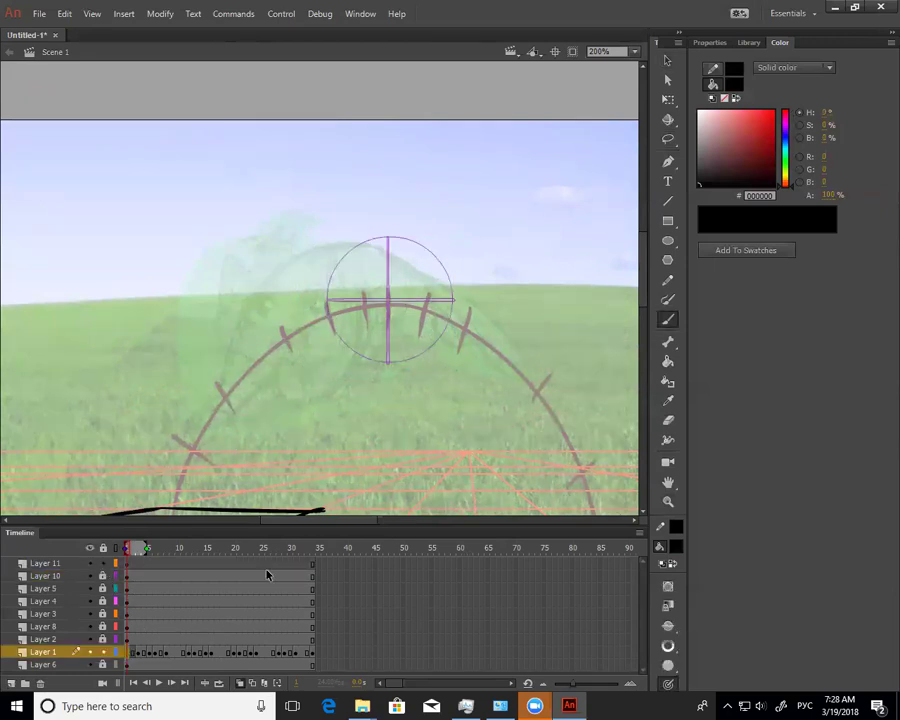
Sketch the cat's round head and curled body over the body-mass circle in frame 1 of Layer 1
mouse_move(385, 244)
mouse_down()
mouse_move(410, 256)
mouse_move(433, 287)
mouse_up()
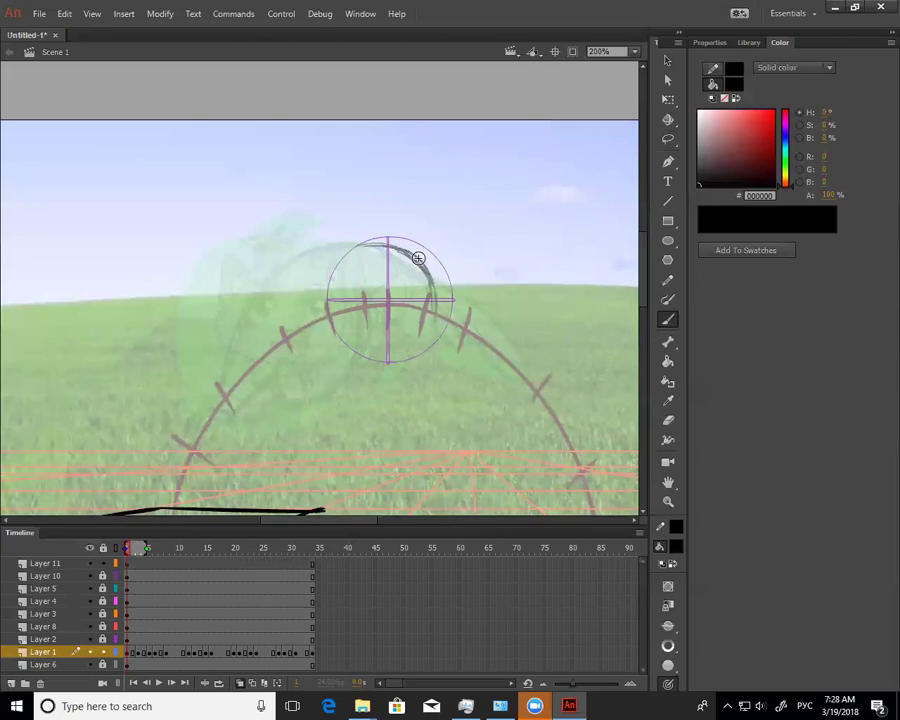
mouse_move(317, 222)
mouse_down()
mouse_move(256, 294)
mouse_move(334, 344)
mouse_move(352, 345)
mouse_up()
mouse_move(286, 243)
mouse_down()
mouse_move(369, 275)
mouse_move(347, 333)
mouse_up()
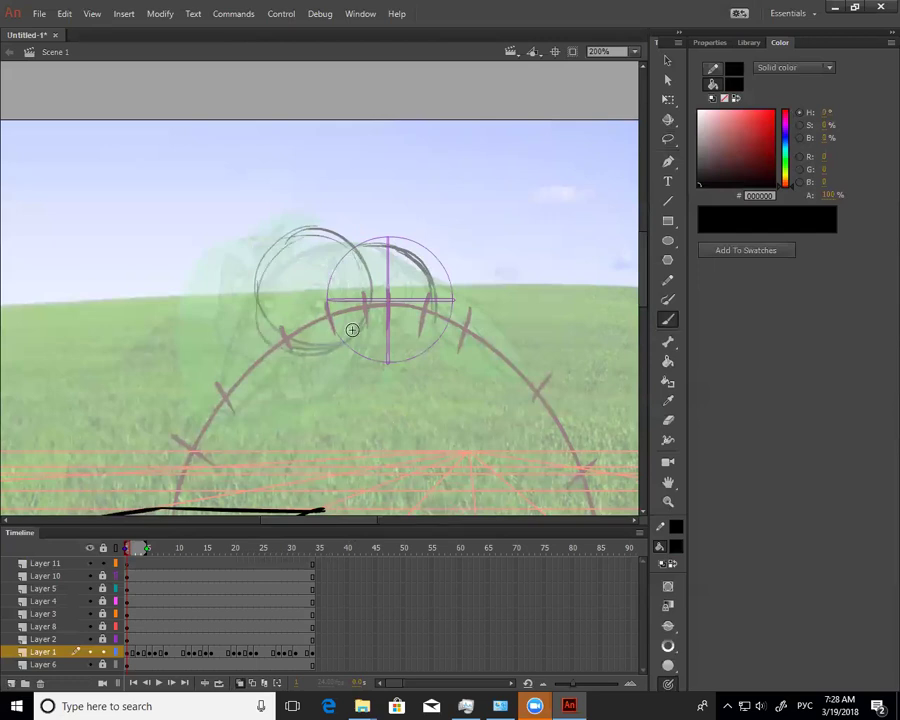
drag(334, 233, 391, 259)
mouse_move(386, 244)
mouse_down()
mouse_move(414, 276)
mouse_move(413, 300)
mouse_up()
drag(411, 307, 310, 351)
mouse_move(377, 237)
mouse_down()
mouse_move(413, 281)
mouse_move(440, 281)
mouse_up()
drag(411, 349, 454, 322)
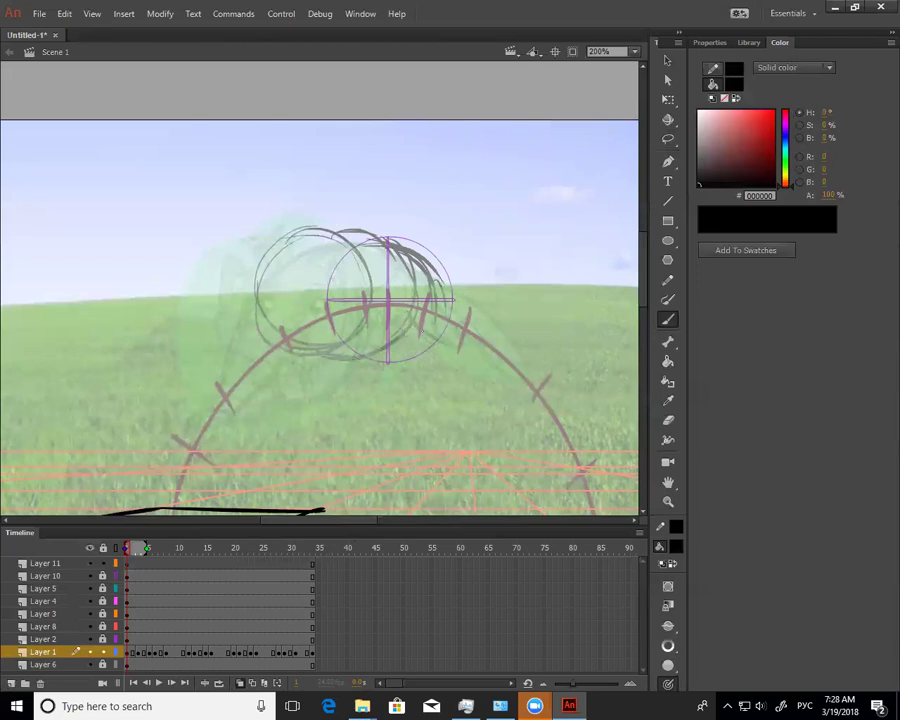
Sketch the hind leg and the tail trailing down along the descending side of the jump arc
drag(471, 309, 517, 363)
mouse_move(466, 332)
mouse_down()
mouse_move(492, 368)
mouse_move(517, 380)
mouse_up()
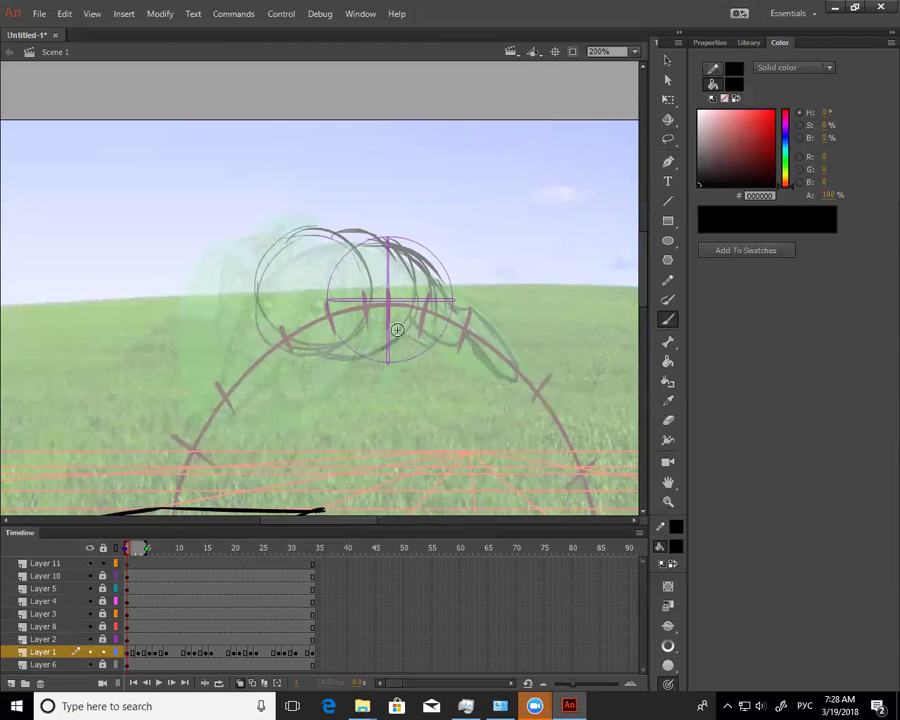
mouse_move(389, 245)
mouse_down()
mouse_move(373, 320)
mouse_move(432, 351)
mouse_up()
key(ctrl+z)
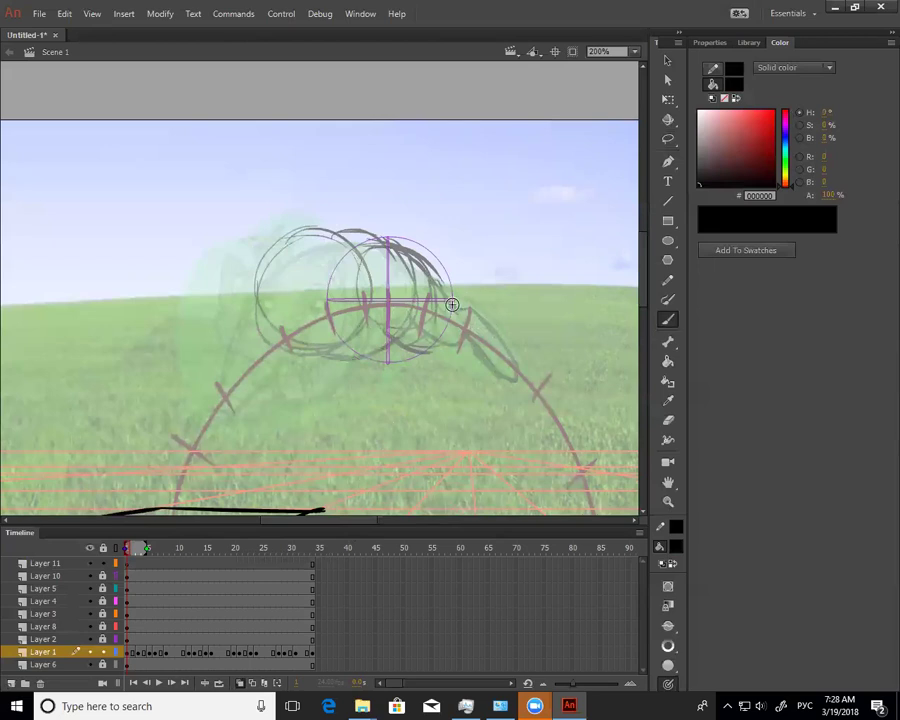
key(ctrl+z)
mouse_move(466, 307)
mouse_down()
mouse_move(461, 301)
mouse_move(530, 367)
mouse_up()
mouse_move(530, 370)
mouse_down()
mouse_move(563, 423)
mouse_move(538, 403)
mouse_move(572, 440)
mouse_up()
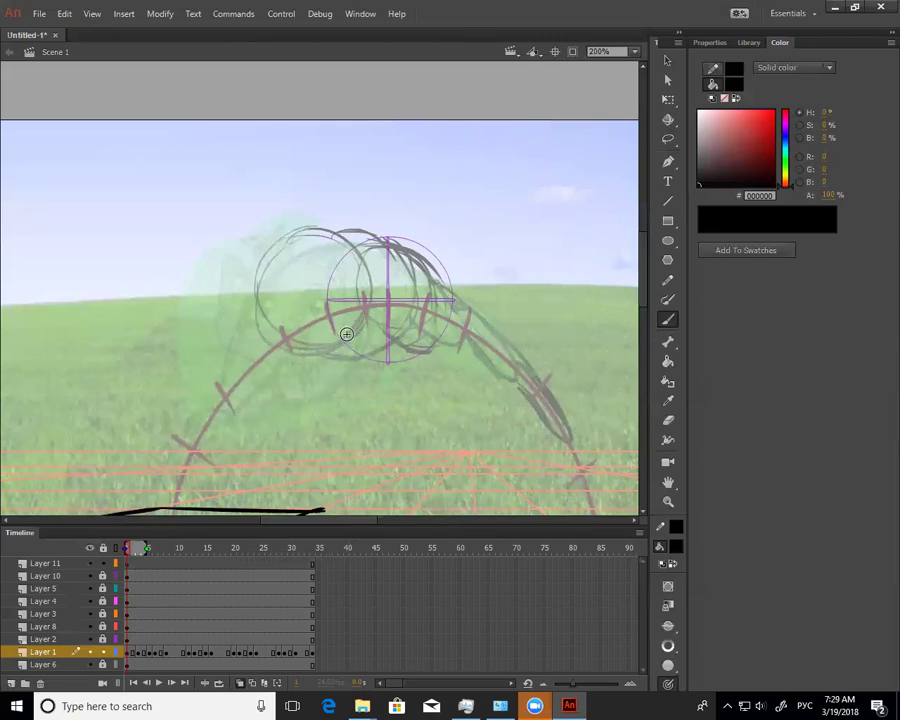
Add the inner contours of the front of the body and a tucked front leg beneath it
mouse_move(332, 237)
mouse_down()
mouse_move(412, 288)
mouse_move(289, 272)
mouse_move(320, 328)
mouse_up()
drag(337, 233, 337, 308)
drag(287, 292, 325, 308)
drag(376, 352, 355, 377)
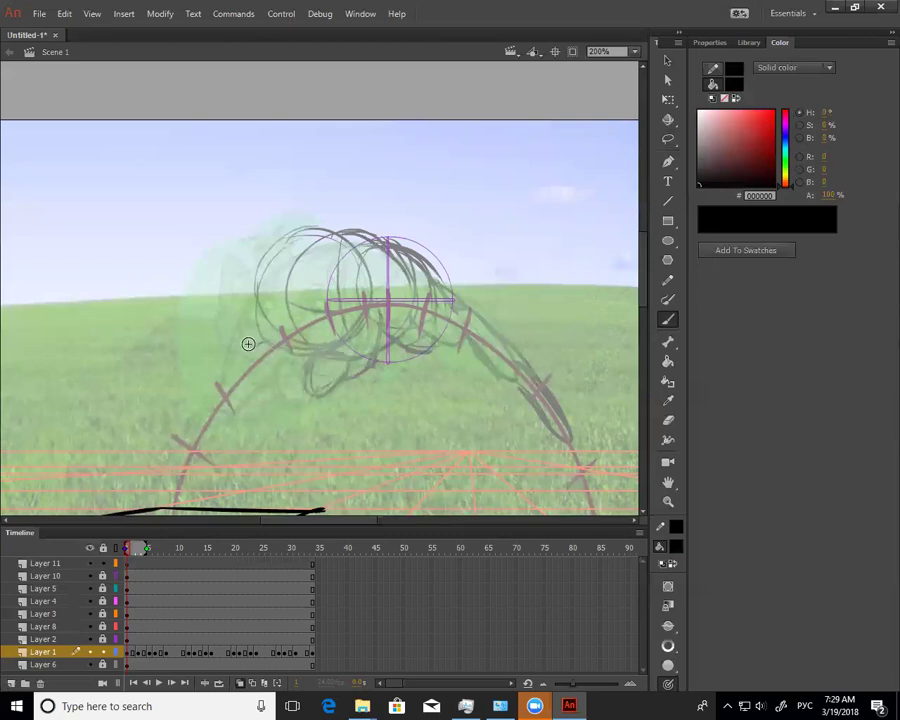
Sketch the other front leg and paw reaching forward near the arc, undoing unsuitable strokes
mouse_move(217, 340)
mouse_down()
mouse_move(216, 367)
mouse_move(229, 378)
mouse_up()
key(ctrl+z)
mouse_move(216, 336)
mouse_down()
mouse_move(210, 342)
mouse_move(272, 372)
mouse_up()
key(ctrl+z)
key(ctrl+z)
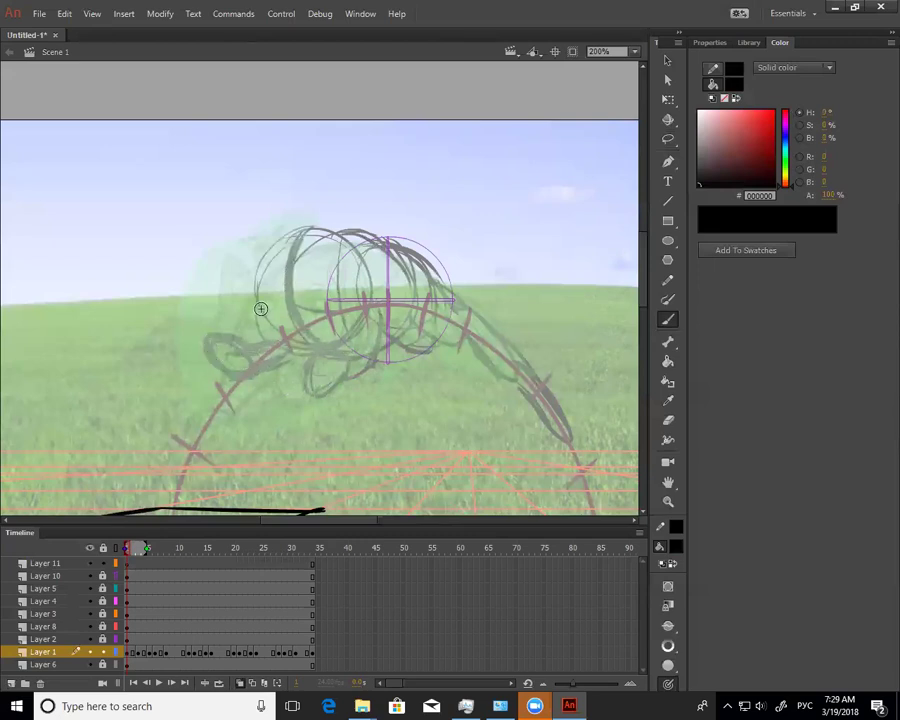
Turn off onion skinning and compare the new frame 1 of Layer 1 with the last frame and the early frames
key(z)
alt+click(383, 400)
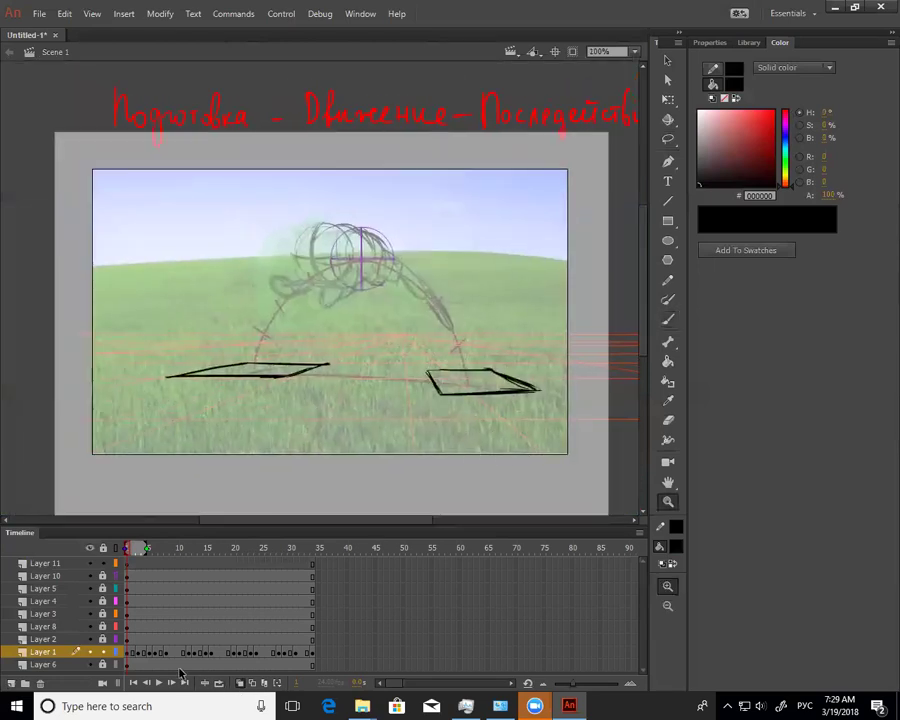
click(241, 682)
mouse_move(137, 551)
mouse_down()
mouse_move(125, 552)
mouse_move(144, 553)
mouse_move(128, 656)
mouse_move(163, 658)
mouse_up()
click(129, 656)
click(314, 655)
click(129, 655)
click(313, 653)
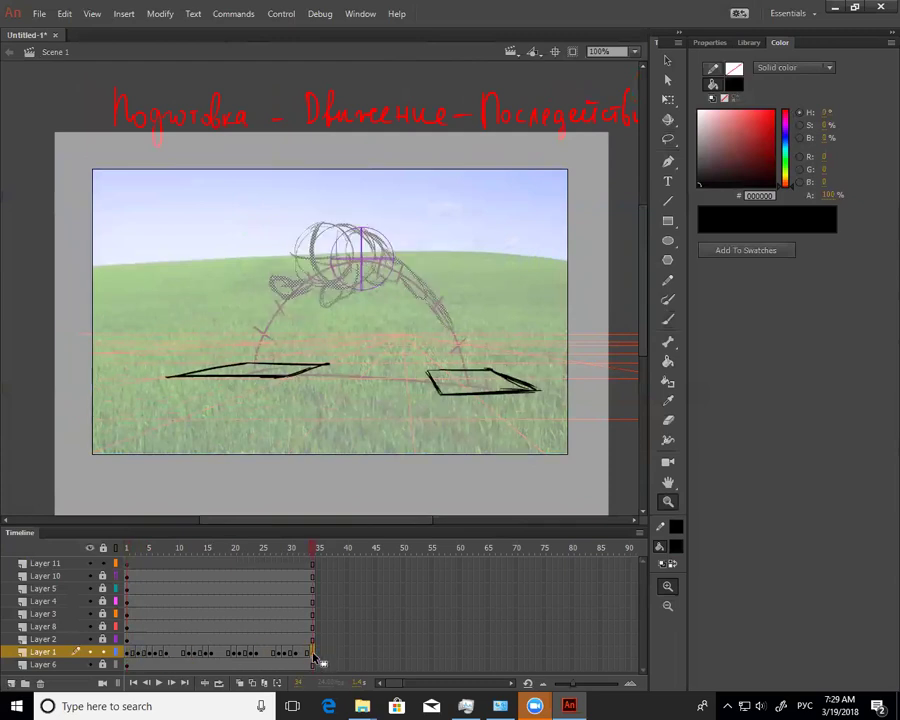
drag(126, 565, 144, 564)
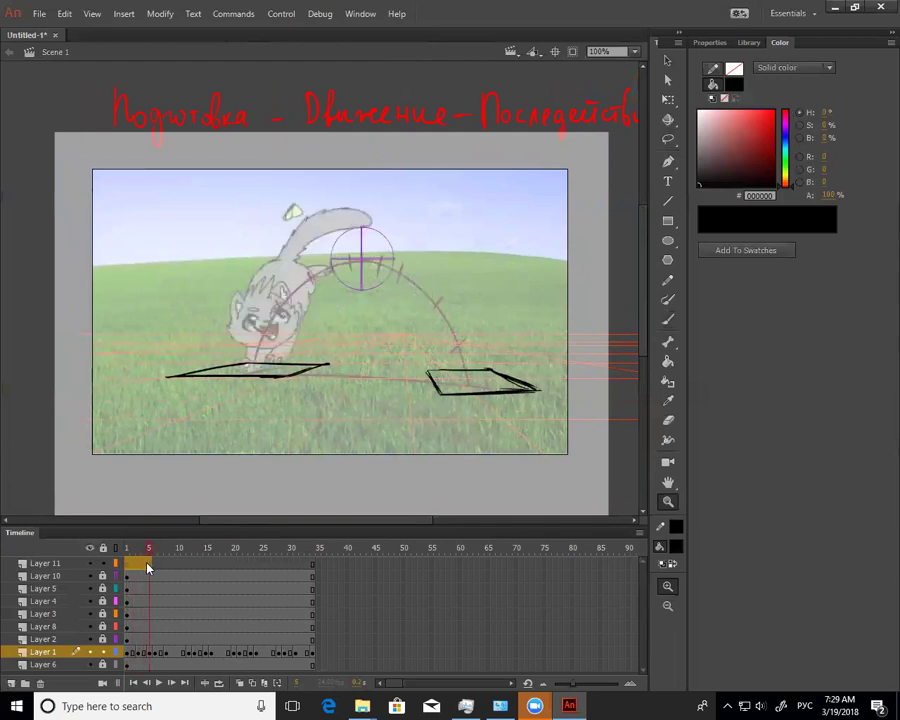
Insert two frames at frame 4 across all layers and leave frame 5 of Layer 1 as an empty keyframe
drag(149, 566, 148, 679)
click(144, 651)
click(146, 665)
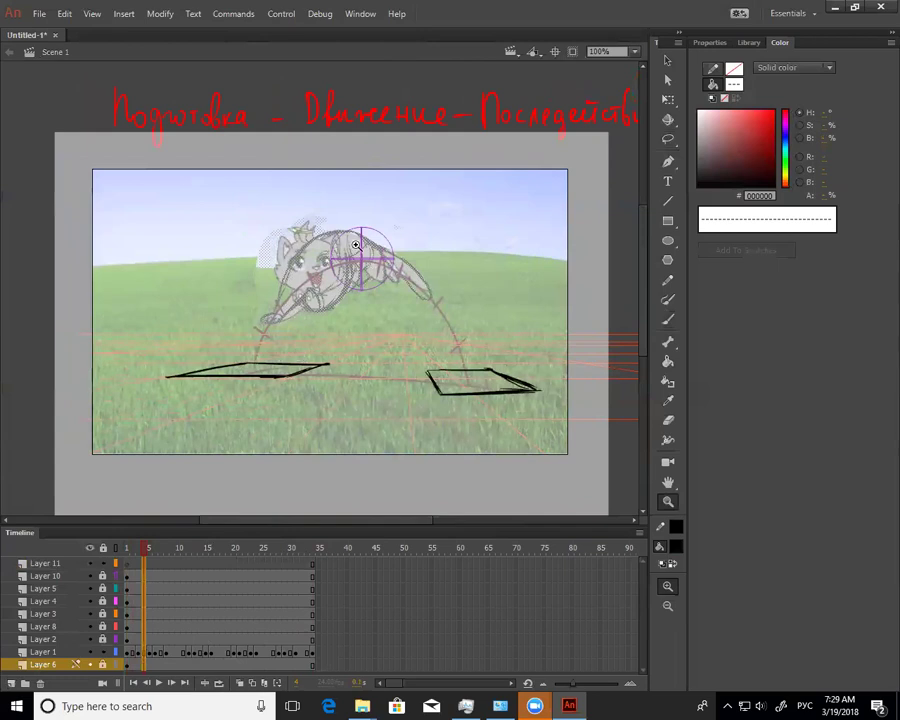
click(355, 245)
key(v)
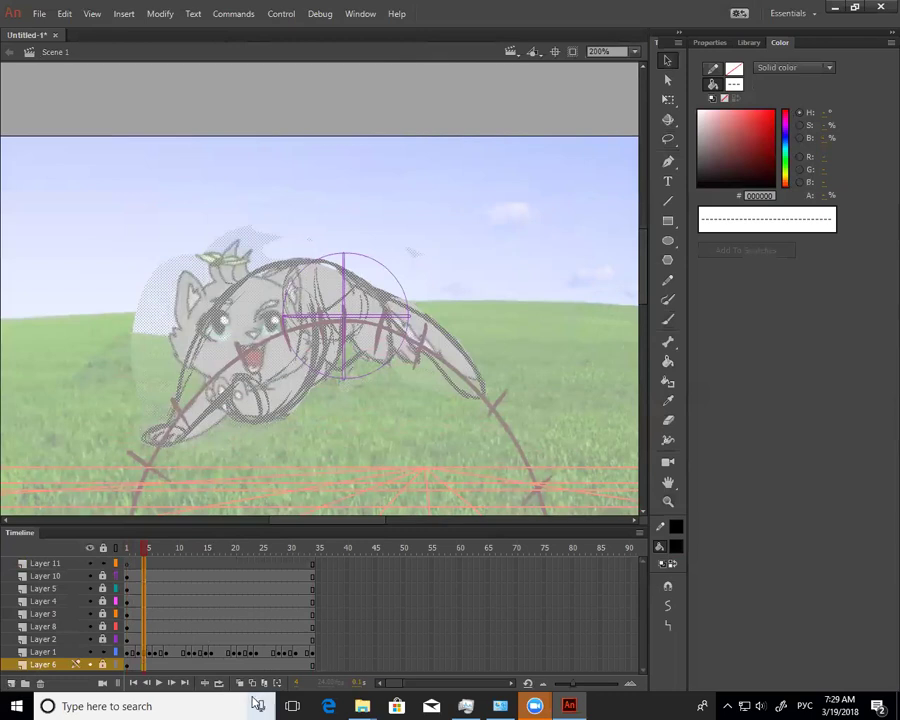
drag(358, 435, 391, 375)
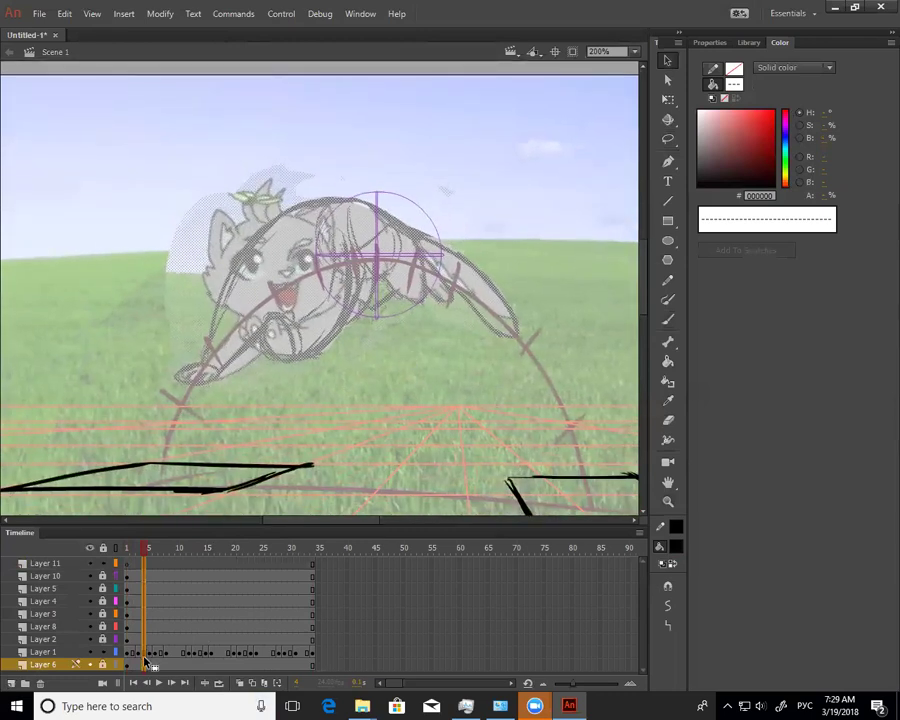
key(F5)
key(F5)
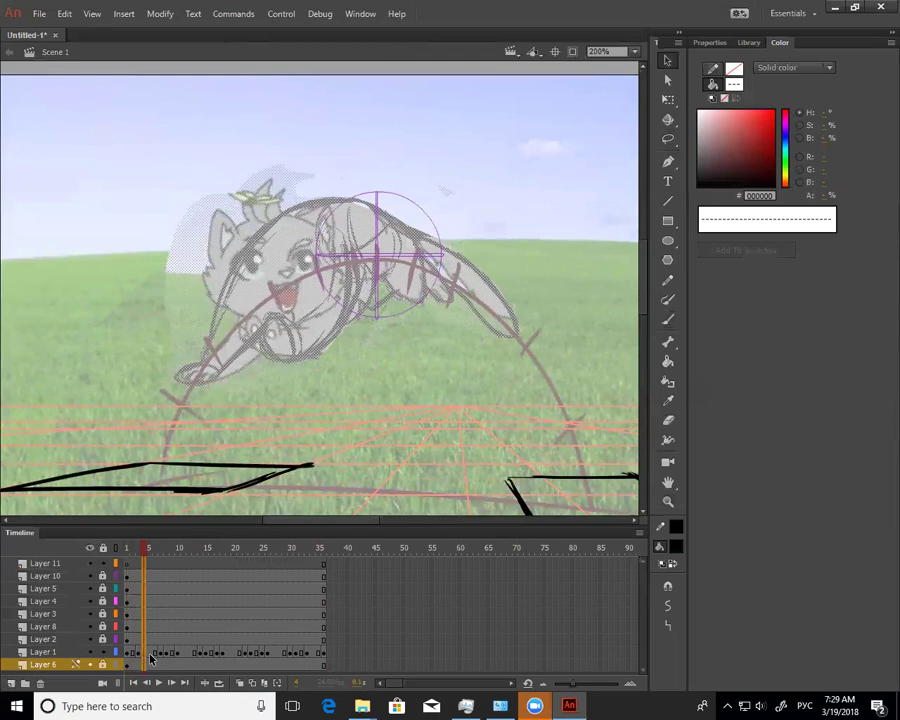
click(151, 652)
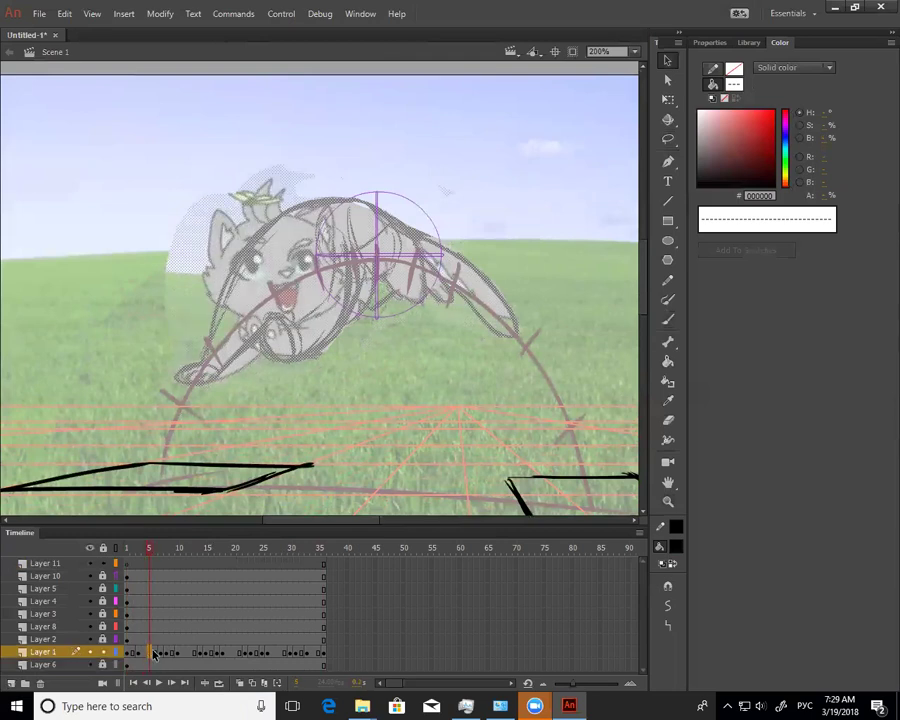
key(Delete)
On frame 7 of Layer 1, lasso the cat's tail and hindquarters out of the bitmap drawing and group them
drag(151, 552, 161, 553)
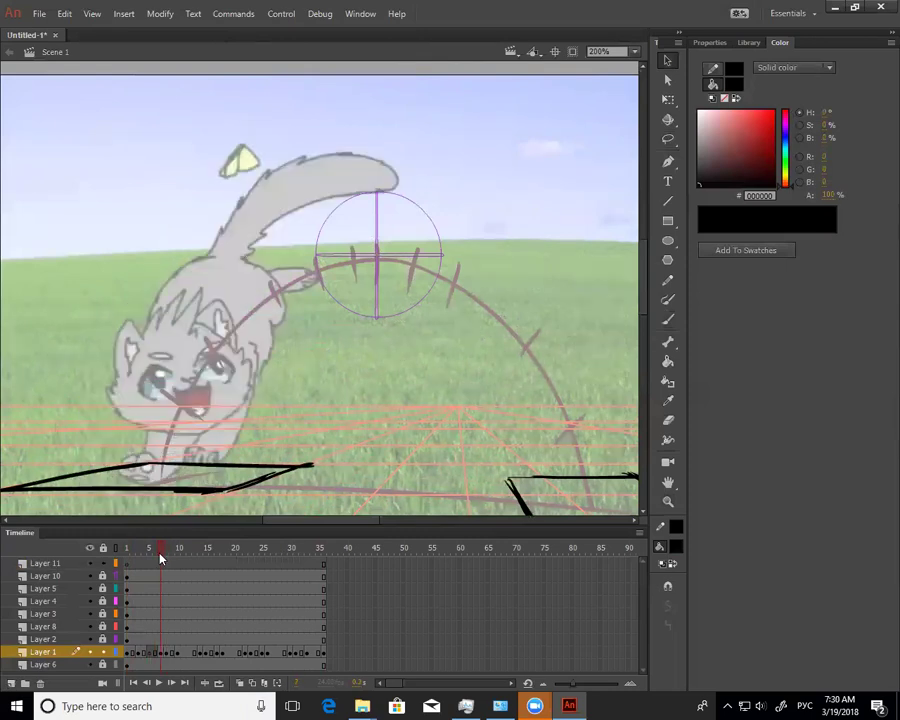
click(304, 367)
key(ctrl+alt+space)
ctrl+alt+click(257, 382)
drag(324, 435, 316, 460)
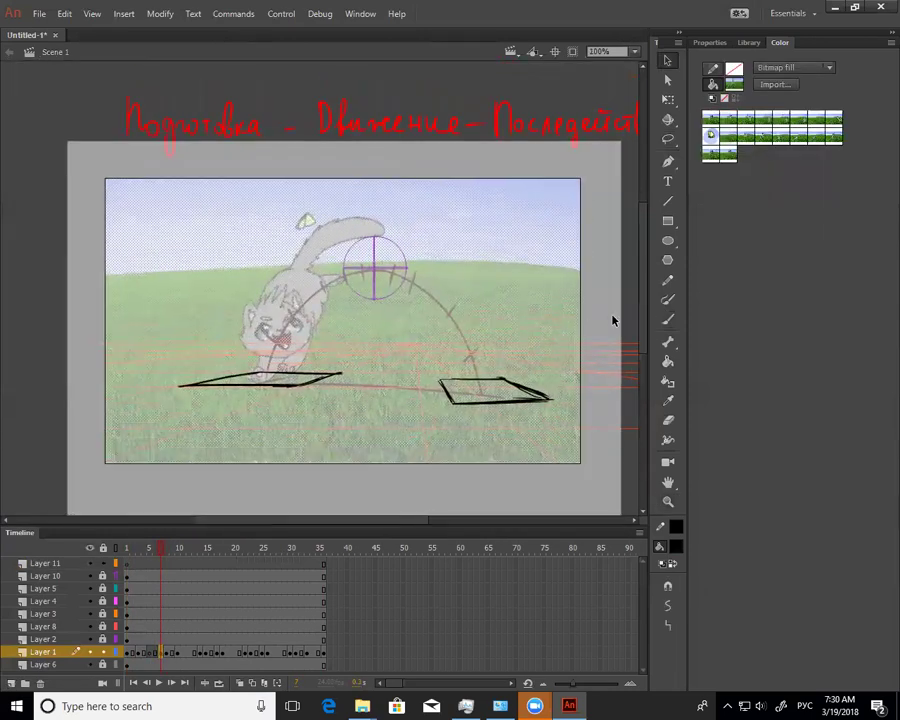
click(629, 317)
key(l)
key(l)
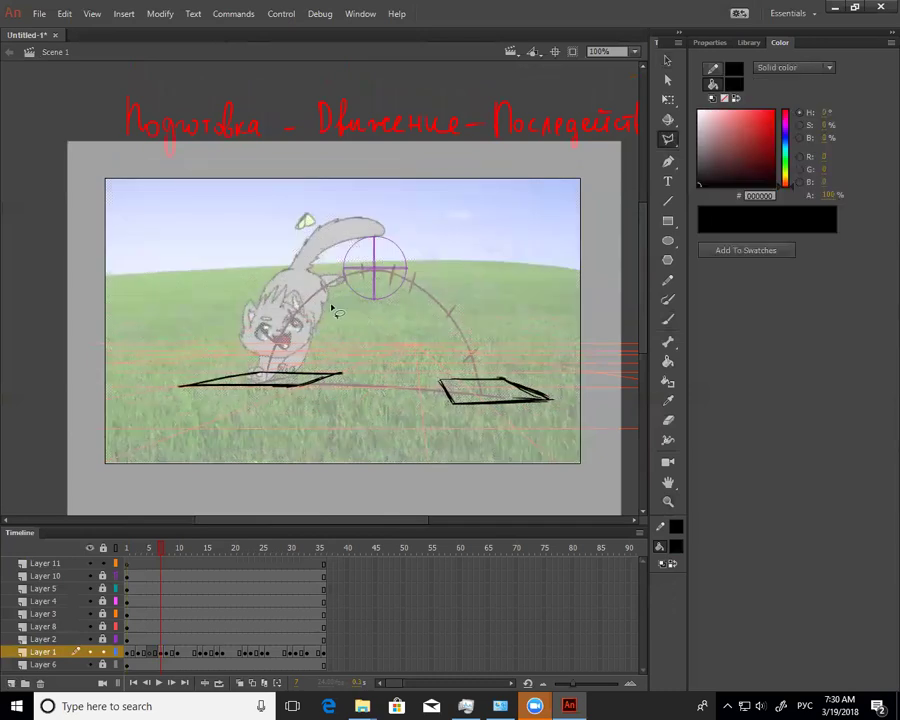
click(668, 139)
click(722, 126)
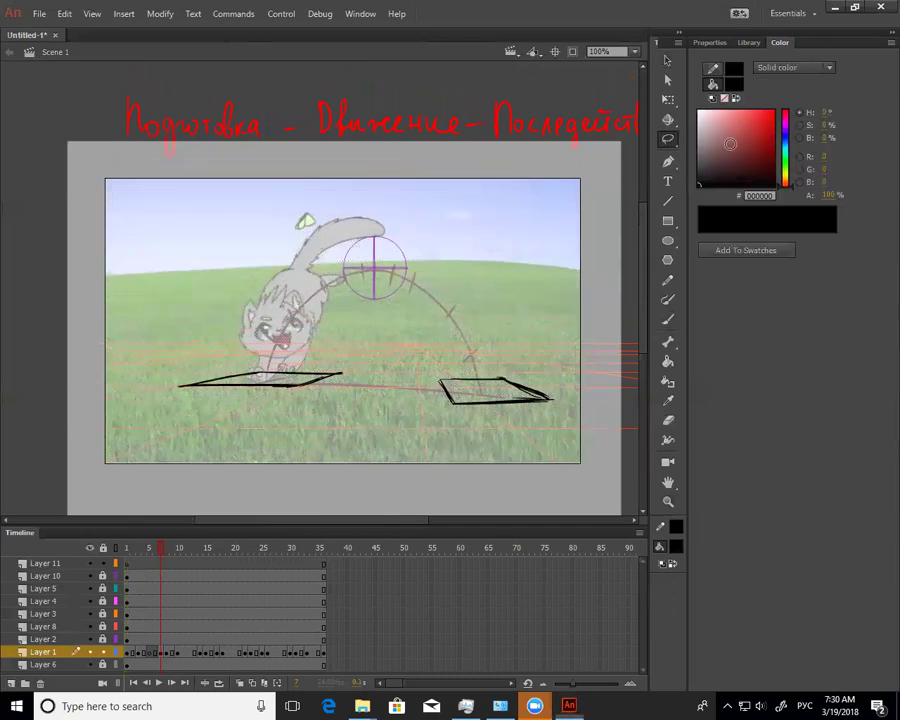
mouse_move(410, 228)
mouse_down()
mouse_move(342, 201)
mouse_move(258, 310)
mouse_move(370, 333)
mouse_up()
click(342, 362)
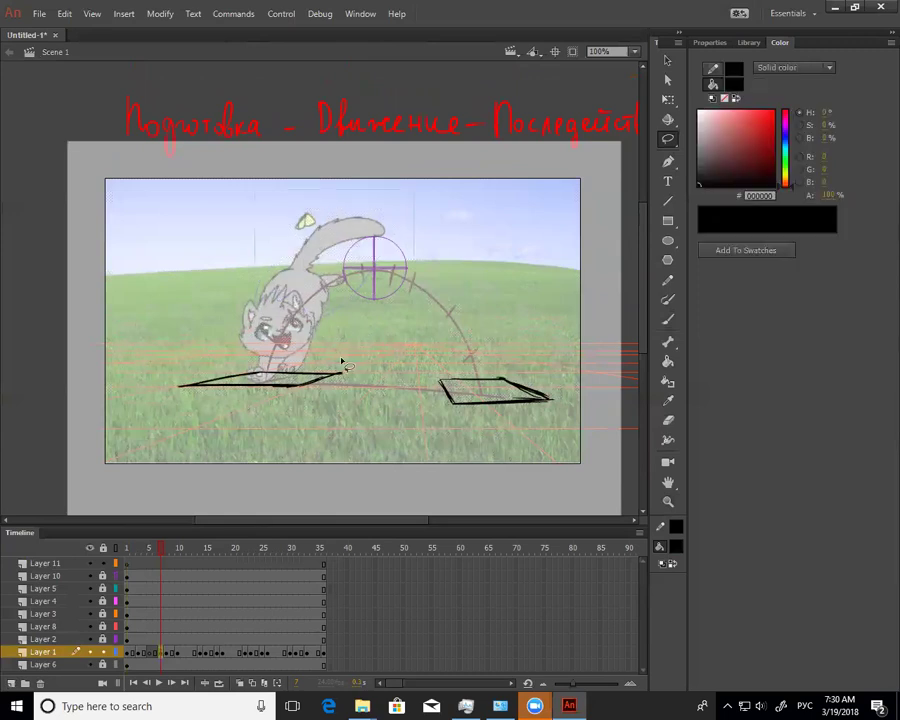
key(v)
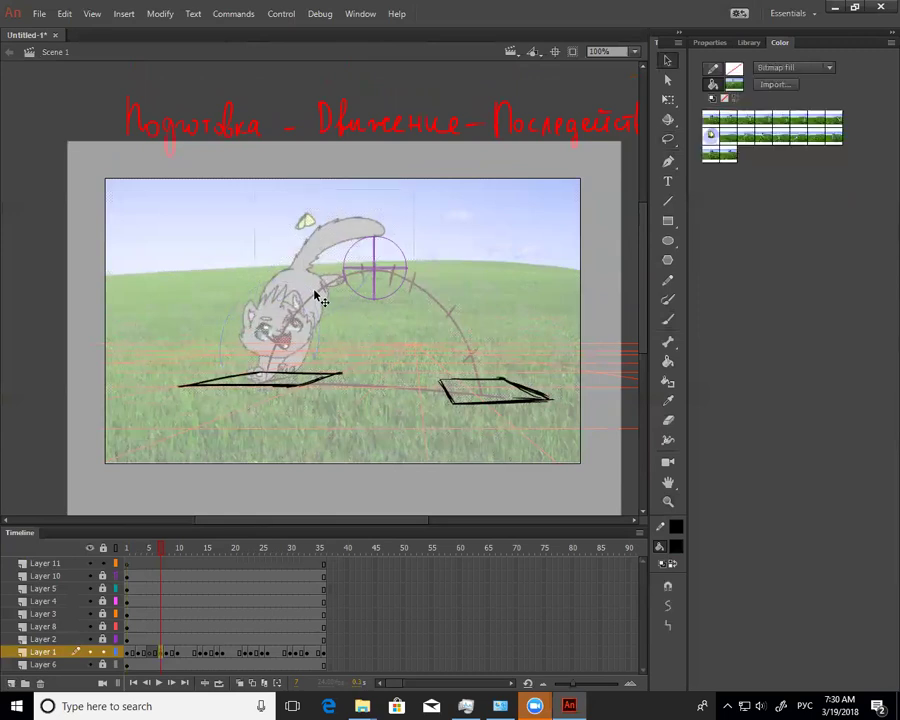
key(ctrl+g)
Move the grouped tail and hindquarters slightly and rotate them clockwise so the tail lies along the jump arc
drag(310, 281, 319, 292)
key(q)
drag(424, 209, 392, 315)
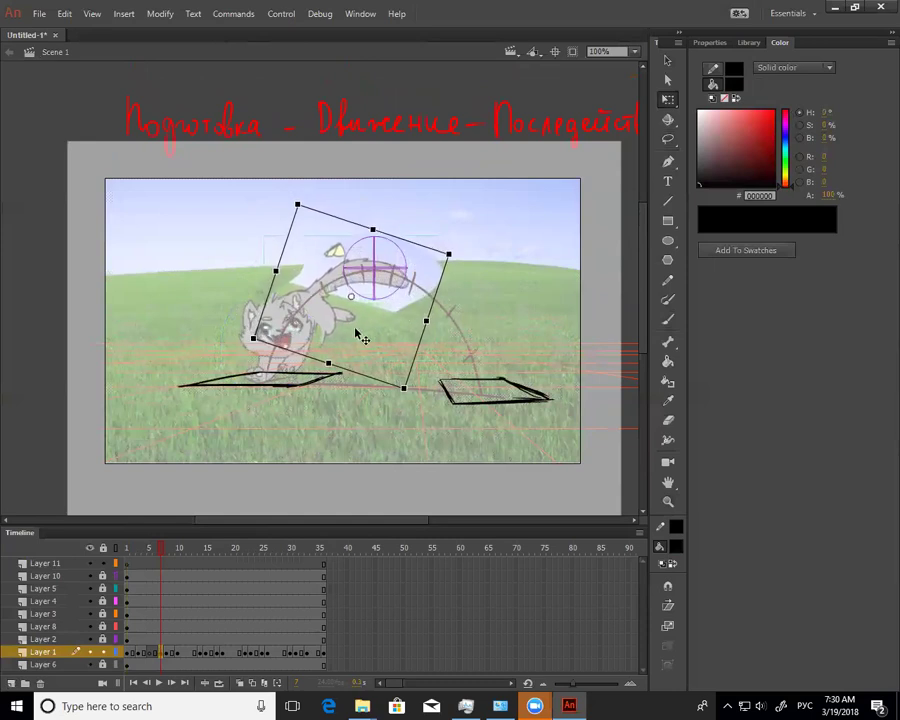
click(600, 244)
Brush dark outlines over the cat's back, rump, raised hind leg and the tail's upper and lower edges on frame 7
key(z)
click(302, 284)
key(b)
mouse_move(268, 320)
mouse_down()
mouse_move(341, 317)
mouse_move(372, 338)
mouse_up()
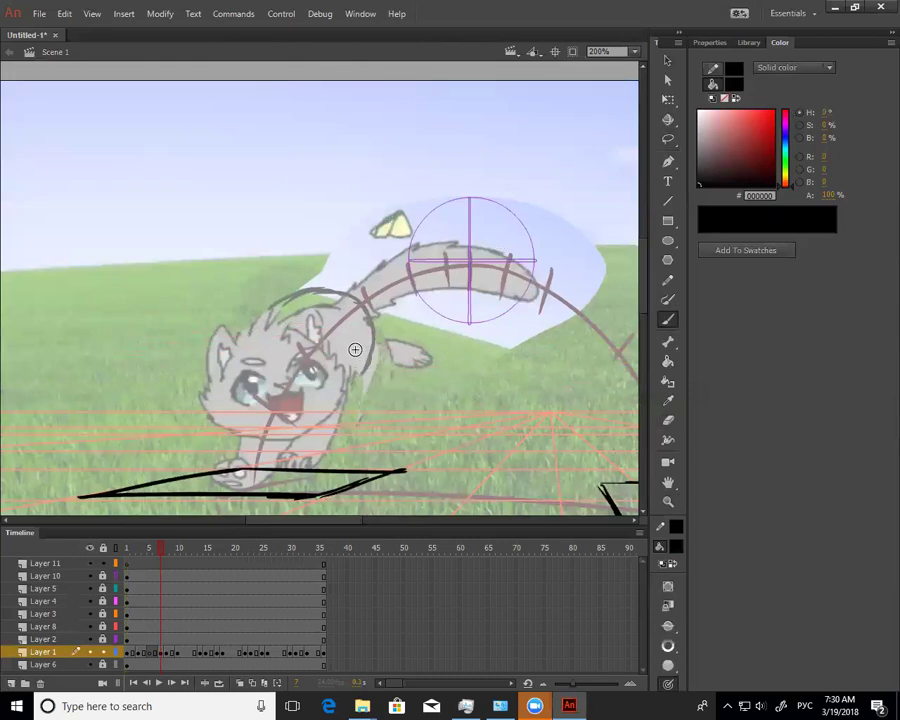
mouse_move(380, 323)
mouse_down()
mouse_move(386, 366)
mouse_move(410, 294)
mouse_move(446, 280)
mouse_up()
drag(348, 298, 457, 243)
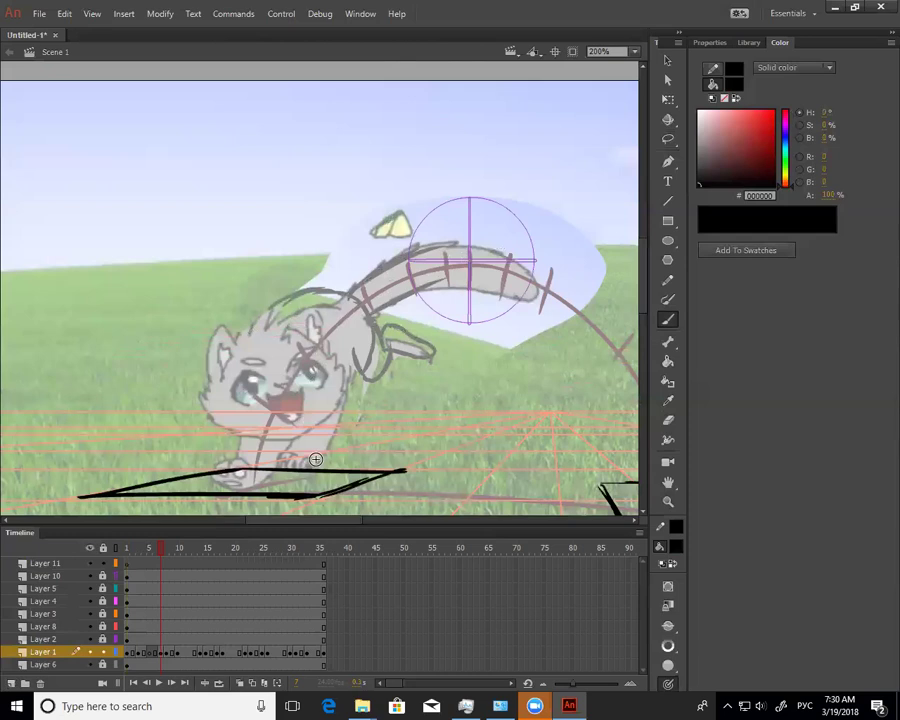
key(z)
alt+click(334, 468)
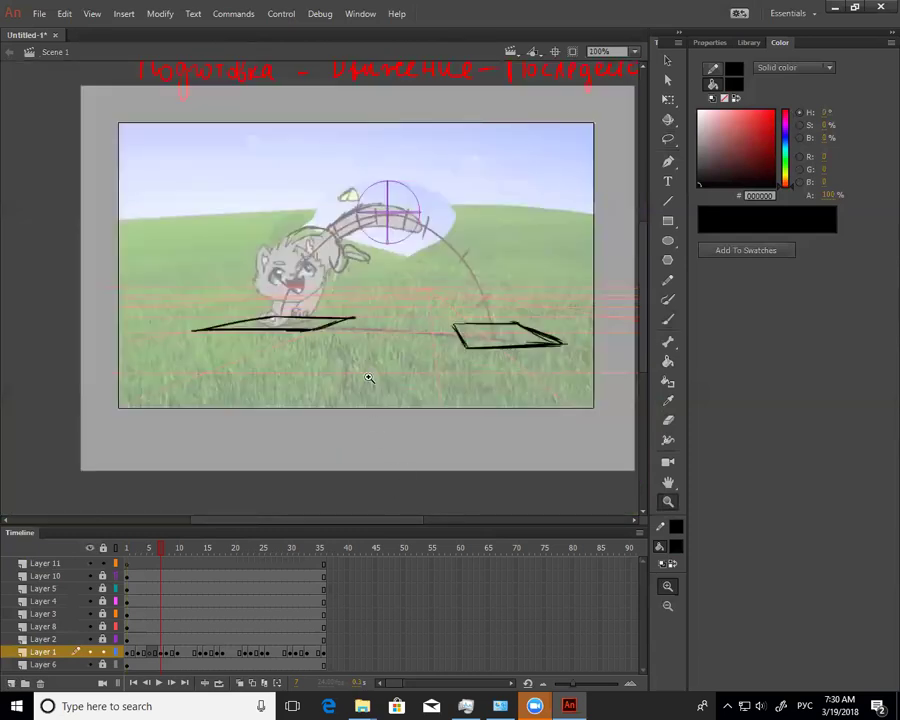
Sample a fill colour, replace it with light gray #CCCCCC, and brush over the leaping kitten's back in frame 7
key(e)
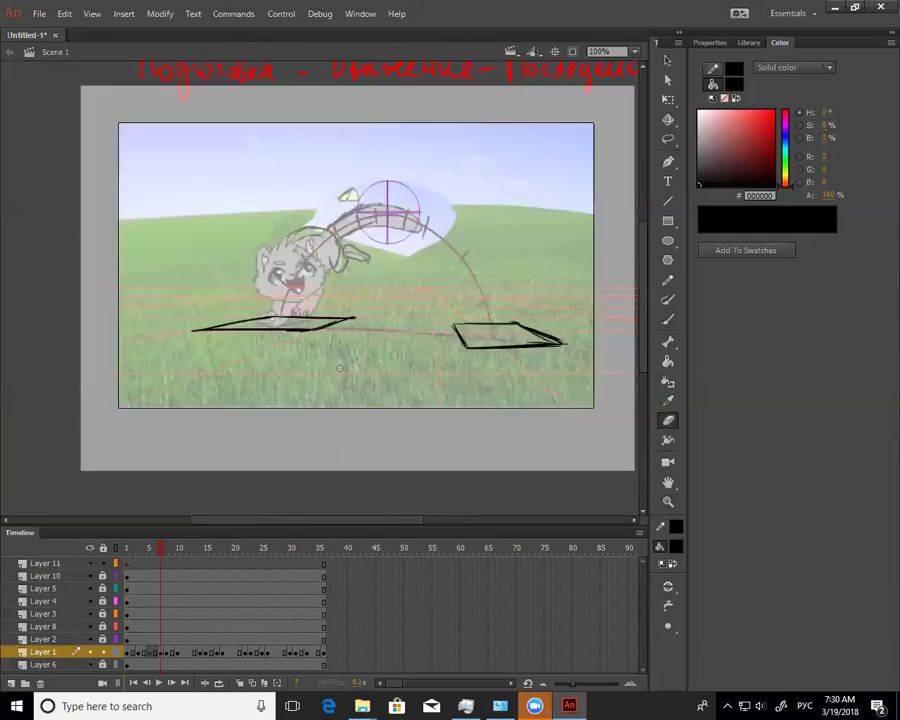
key(z)
click(290, 215)
key(i)
click(402, 356)
key(b)
drag(386, 340, 346, 338)
key(ctrl+z)
click(676, 546)
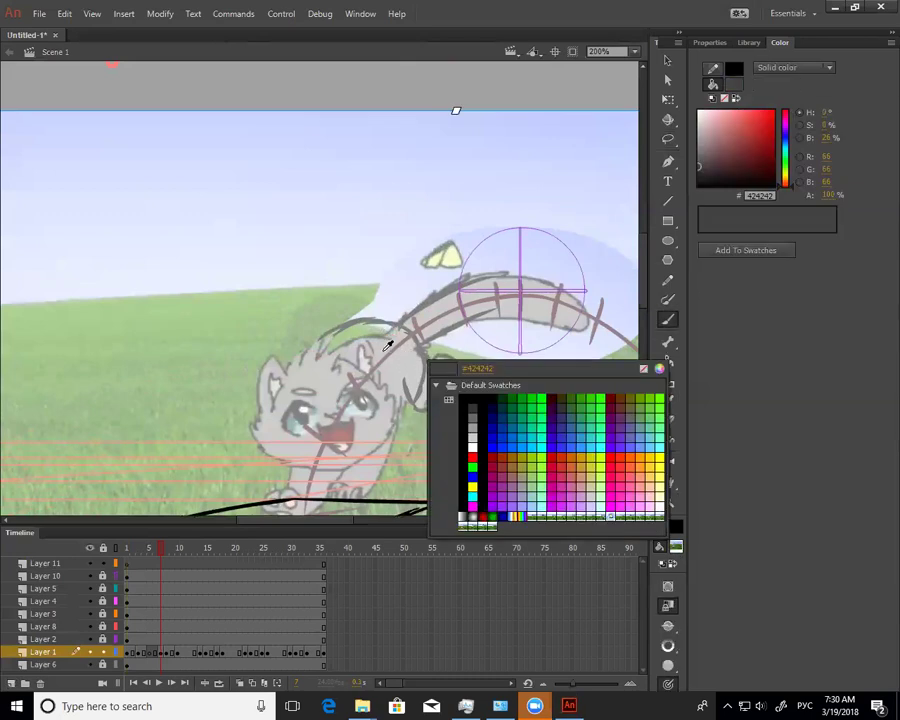
click(391, 339)
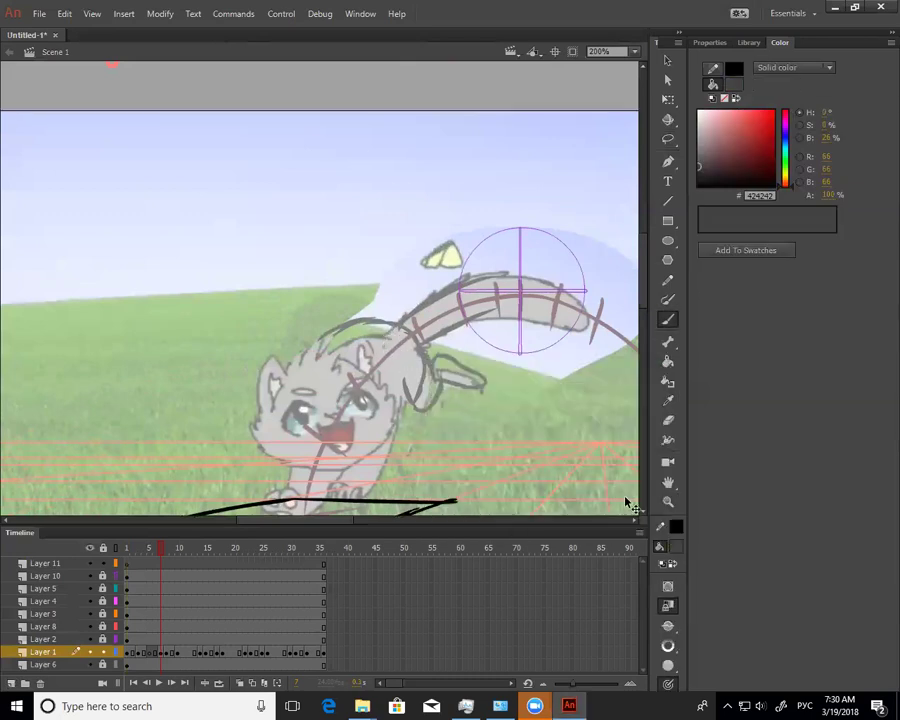
click(676, 547)
click(378, 342)
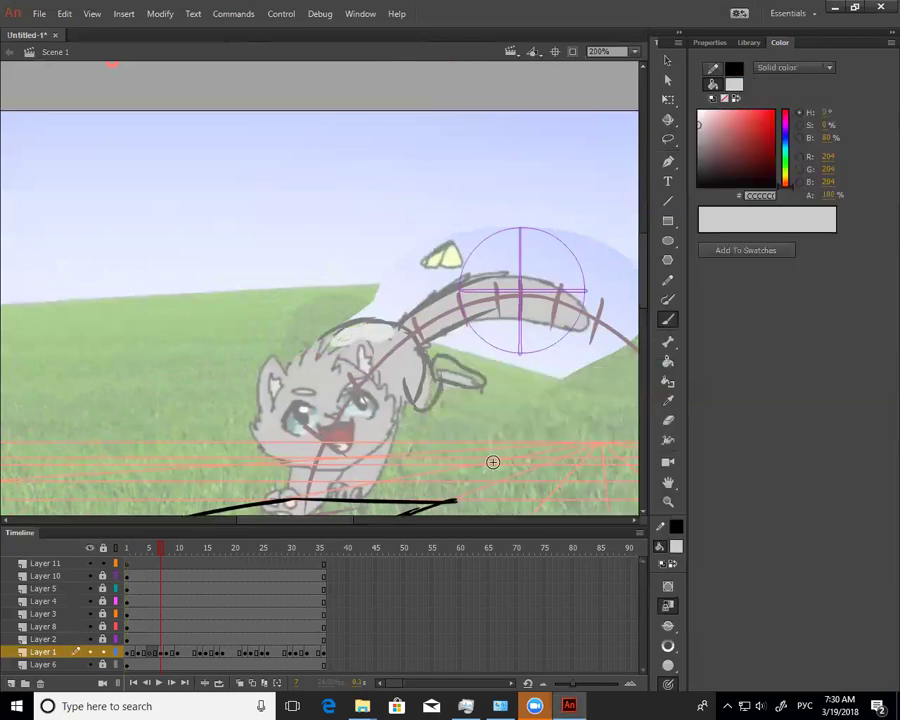
Erase the upright tail of the kitten in frame 8 of Layer 1
key(z)
alt+click(398, 453)
drag(498, 441, 530, 445)
key(v)
mouse_move(163, 557)
mouse_down()
mouse_move(180, 555)
mouse_move(172, 561)
mouse_move(179, 605)
mouse_up()
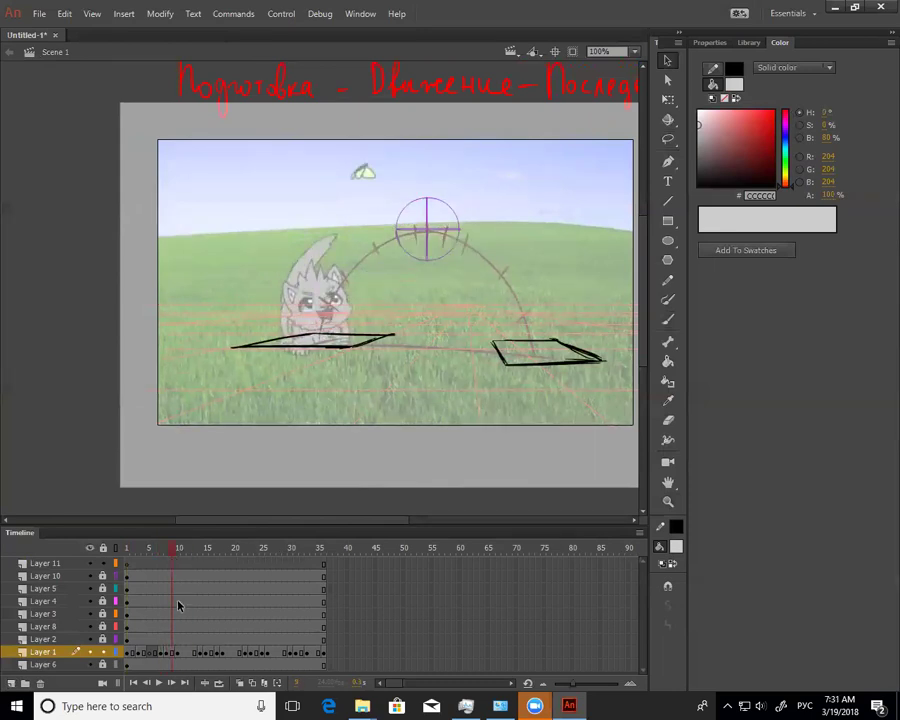
click(167, 653)
click(444, 145)
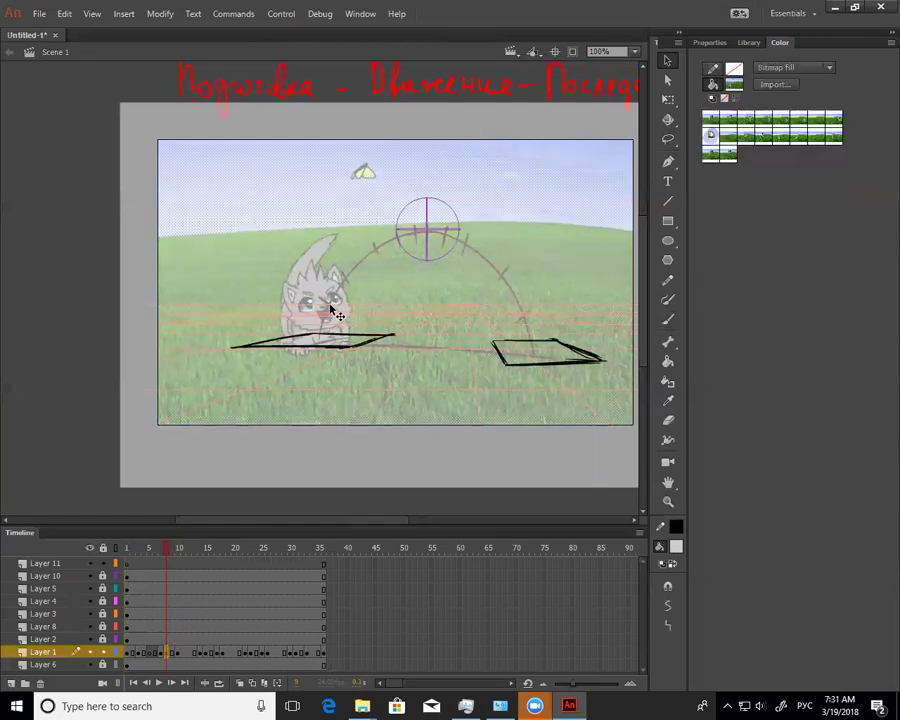
key(e)
mouse_move(335, 238)
mouse_down()
mouse_move(299, 263)
mouse_move(316, 257)
mouse_up()
drag(307, 260, 282, 288)
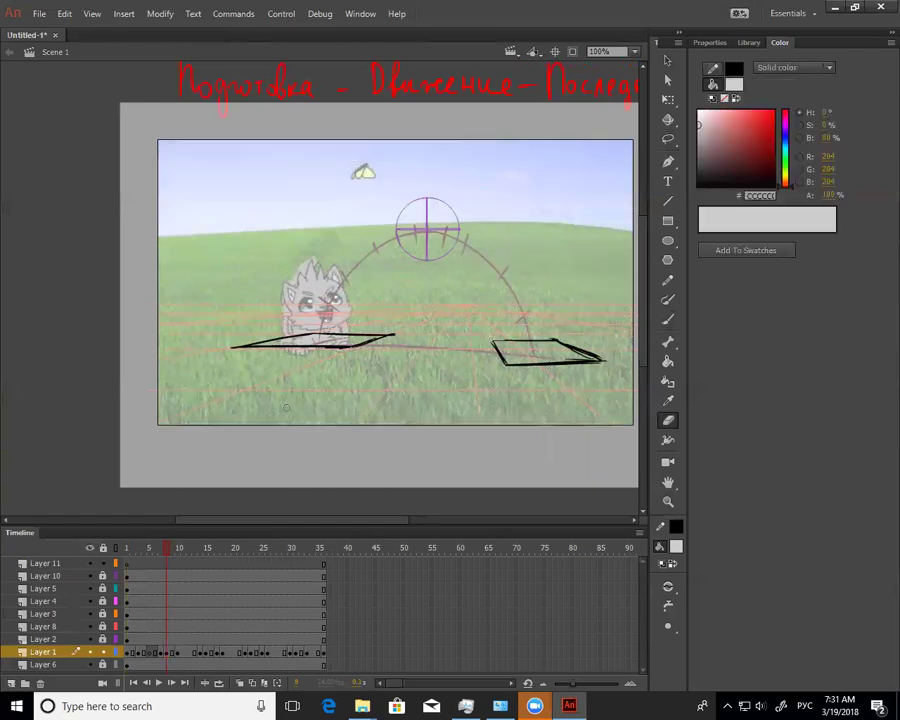
Erase the kitten's body and paws below the head in frame 8, keeping only the head
key(v)
click(352, 319)
mouse_move(347, 317)
mouse_down()
mouse_move(341, 352)
mouse_move(284, 342)
mouse_up()
click(346, 498)
key(e)
key(z)
click(329, 356)
drag(335, 364, 340, 402)
key(v)
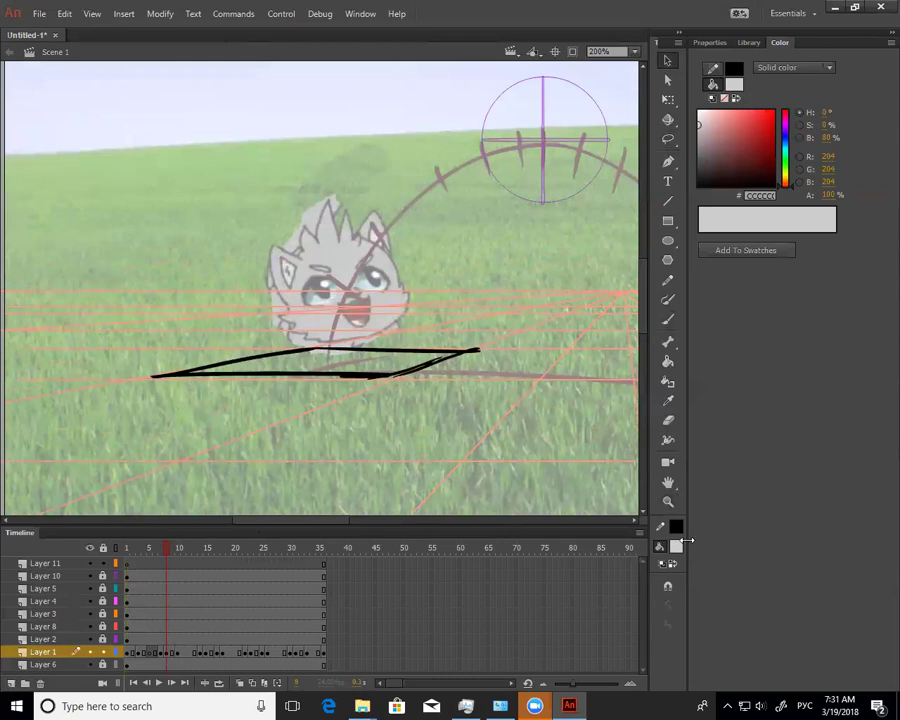
Set the fill to black, enable onion skinning, and brush a rounded guide outline around the kitten's head in frame 8
click(679, 545)
click(466, 405)
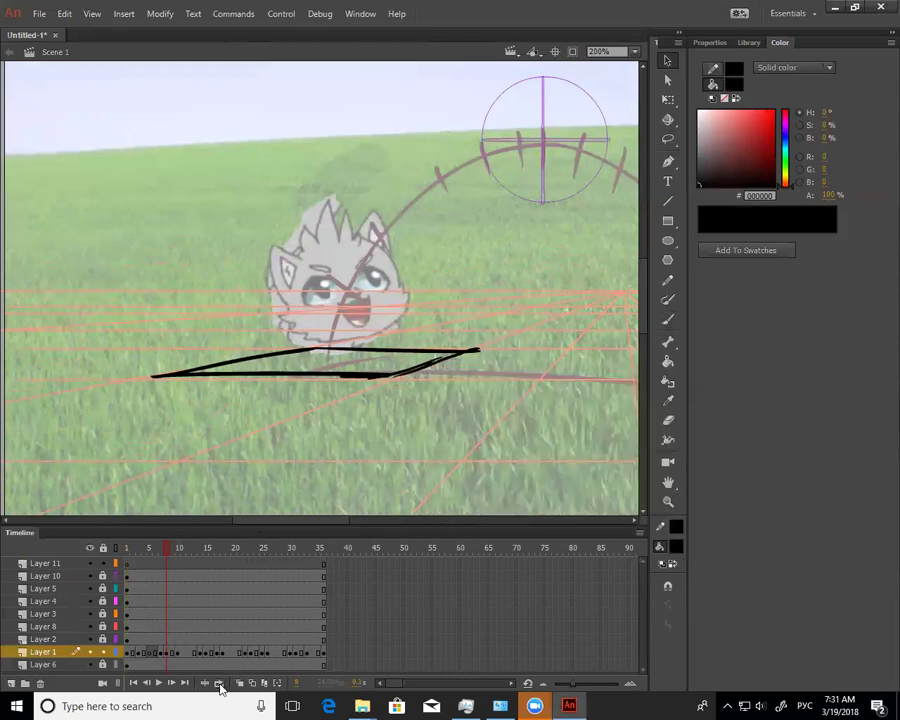
click(238, 680)
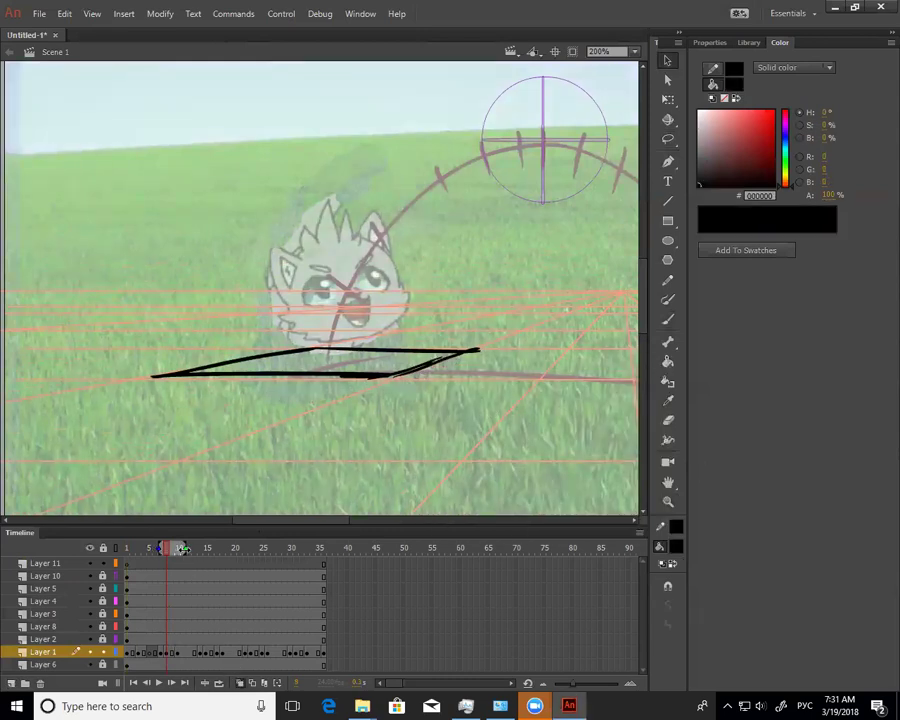
key(b)
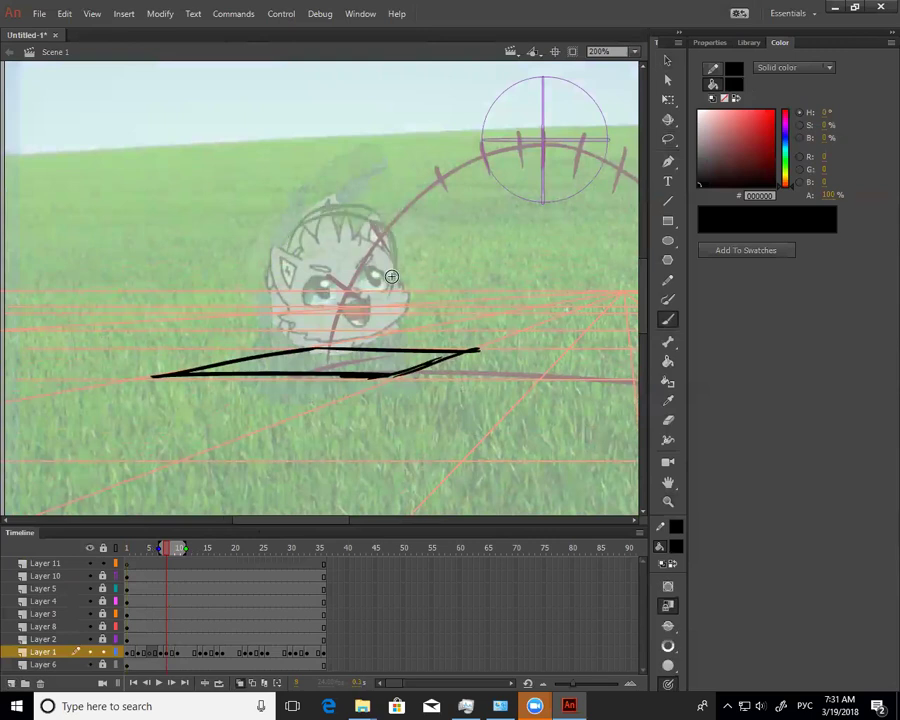
Sketch the tail's curve rising from behind the head toward the jump arc in frame 9, and turn off onion skinning
click(172, 652)
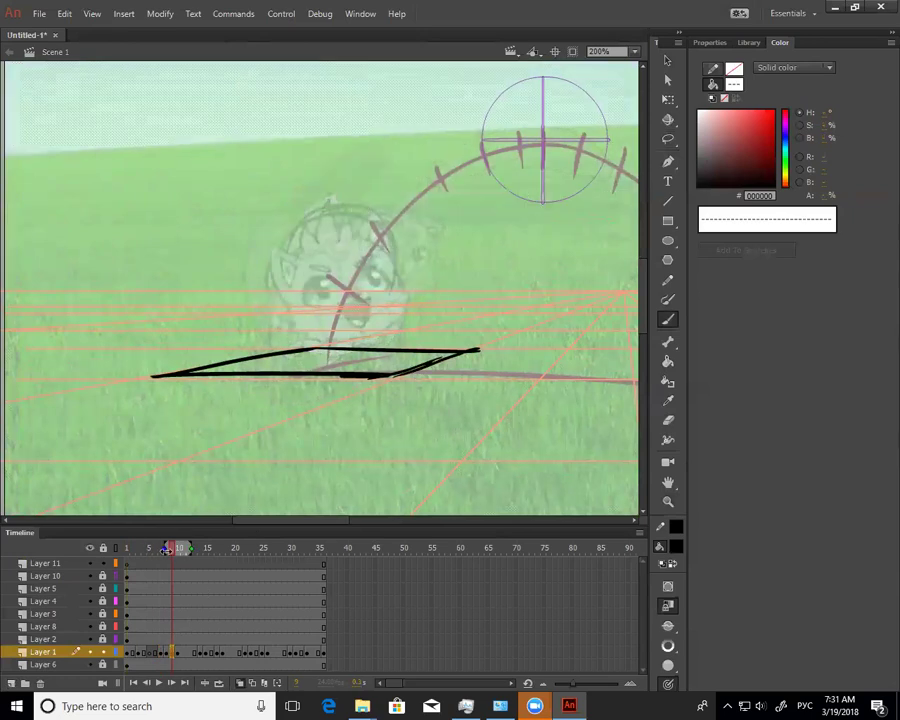
drag(364, 219, 432, 166)
drag(364, 219, 475, 160)
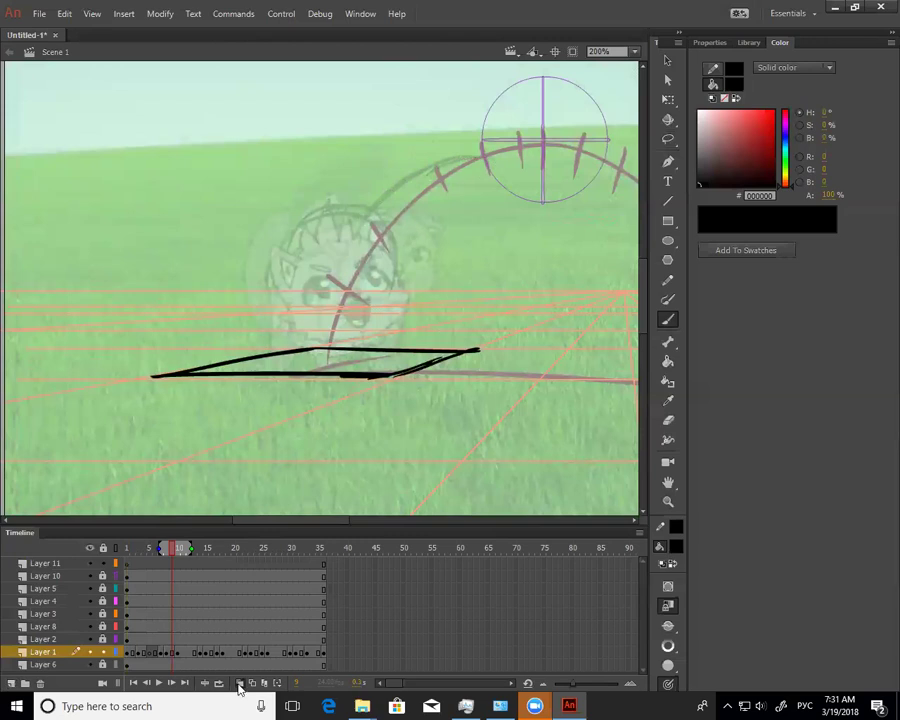
click(238, 684)
Trace the upper and lower edges of the leaping kitten's tail with black brush strokes in frame 7
drag(164, 556, 161, 558)
click(161, 652)
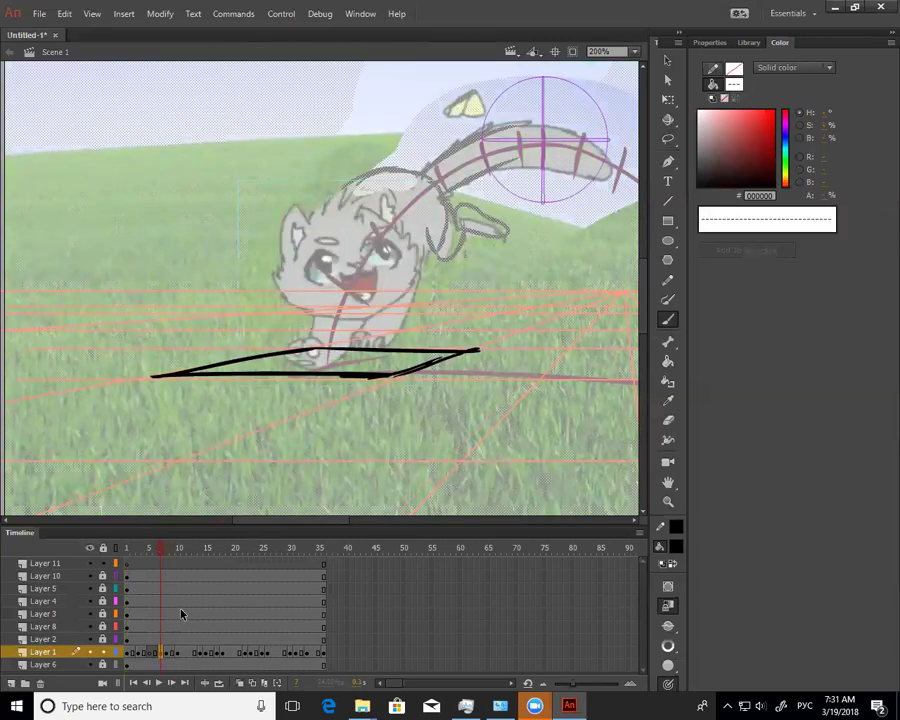
drag(421, 175, 582, 138)
drag(493, 173, 596, 176)
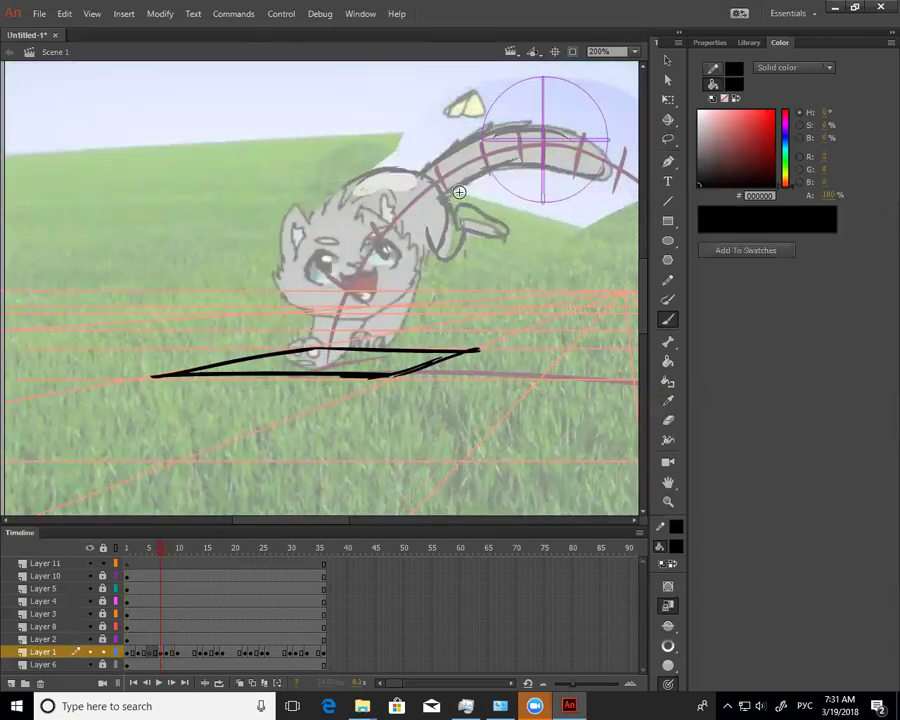
Complete the raised tail's outline and sketch the edge of the head in frame 8
click(168, 655)
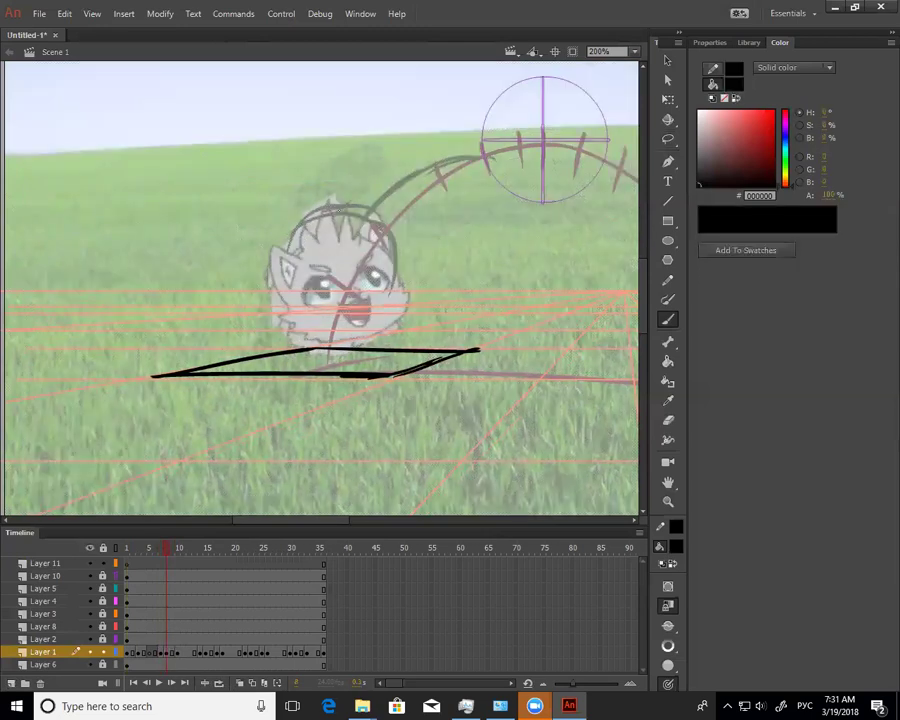
drag(472, 154, 497, 157)
drag(379, 216, 492, 159)
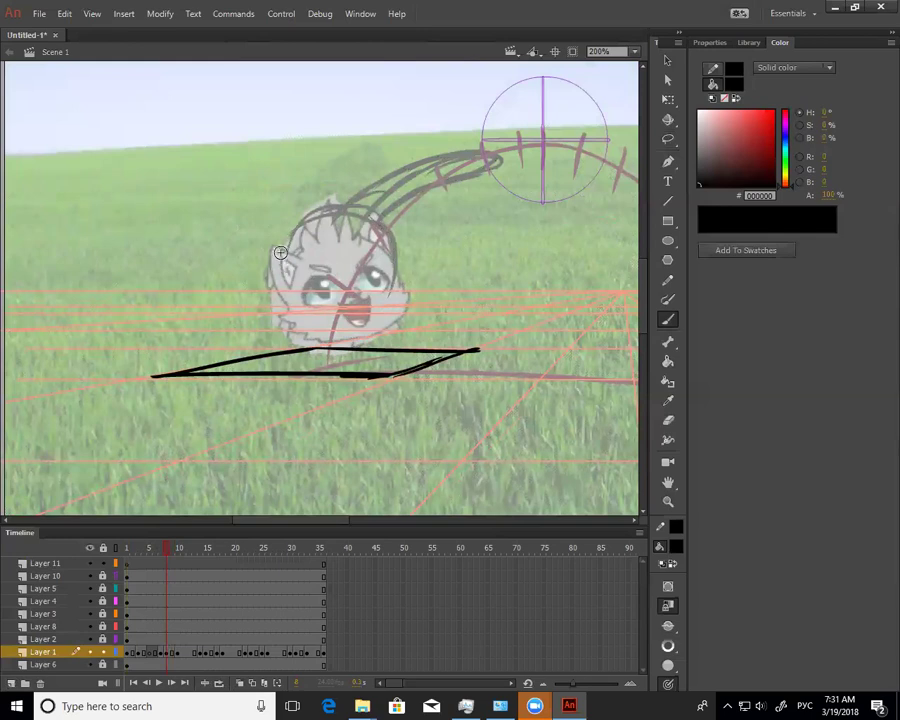
drag(395, 274, 386, 328)
Lasso and cut the kitten drawing in frame 8, delete the leftover background, and paste the drawing back in place
drag(167, 552, 167, 553)
click(167, 652)
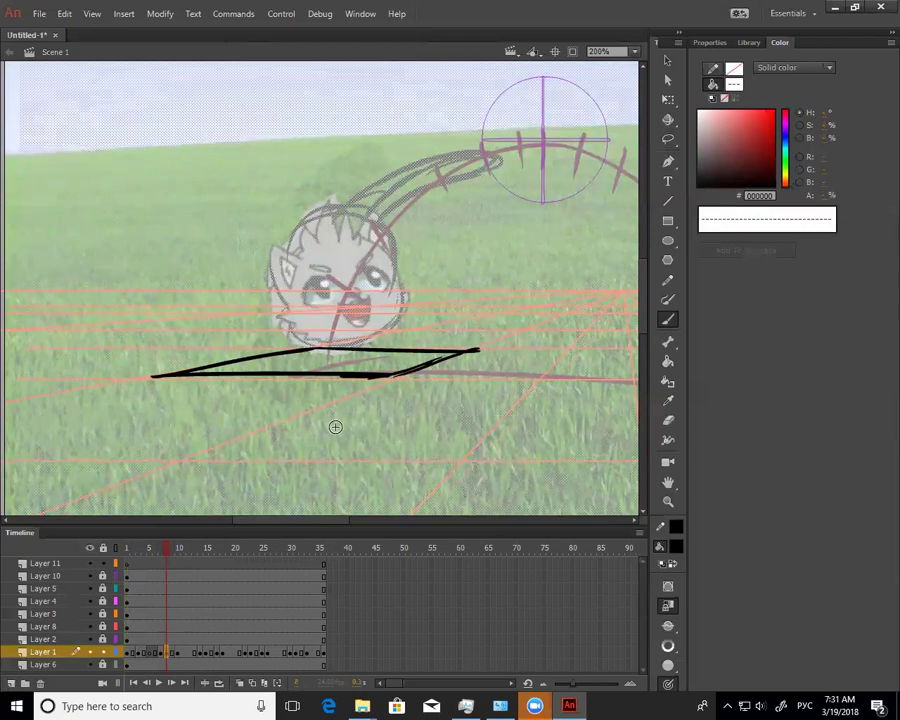
key(v)
key(l)
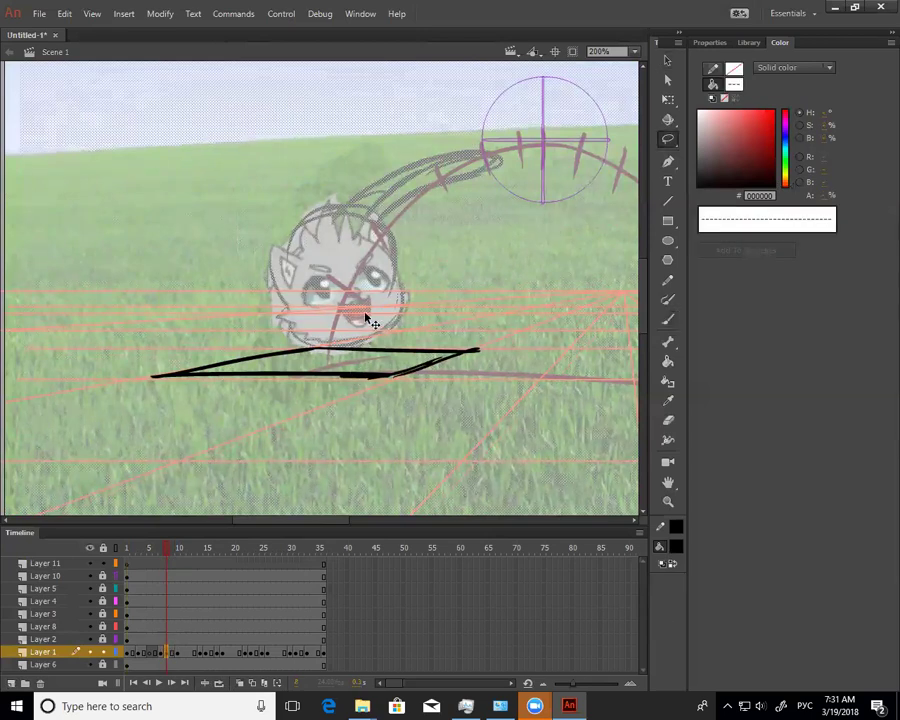
click(376, 353)
mouse_move(410, 287)
mouse_down()
mouse_move(492, 181)
mouse_move(301, 201)
mouse_move(400, 300)
mouse_up()
key(Delete)
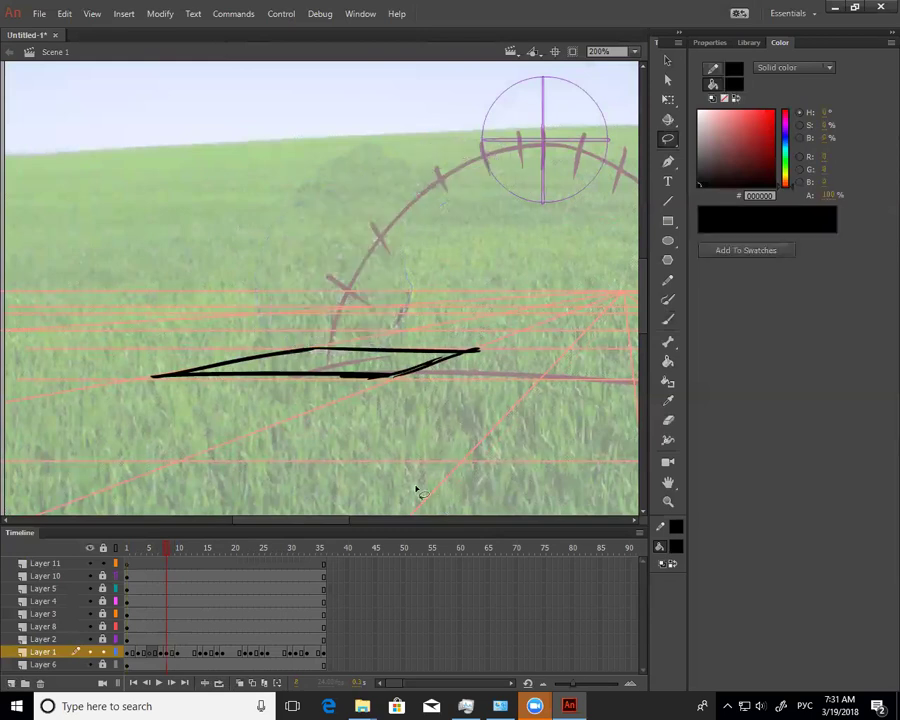
click(168, 654)
key(Delete)
key(ctrl+shift+v)
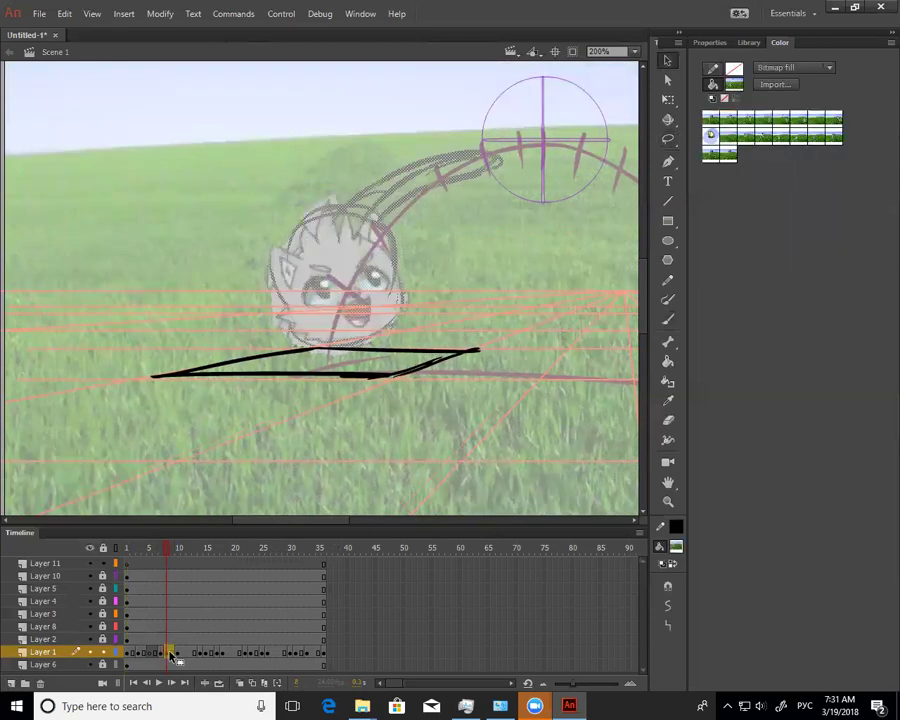
click(240, 683)
click(241, 684)
Lasso and cut the leaping kitten in frame 7, delete the leftover background, and paste the kitten back in place
click(161, 652)
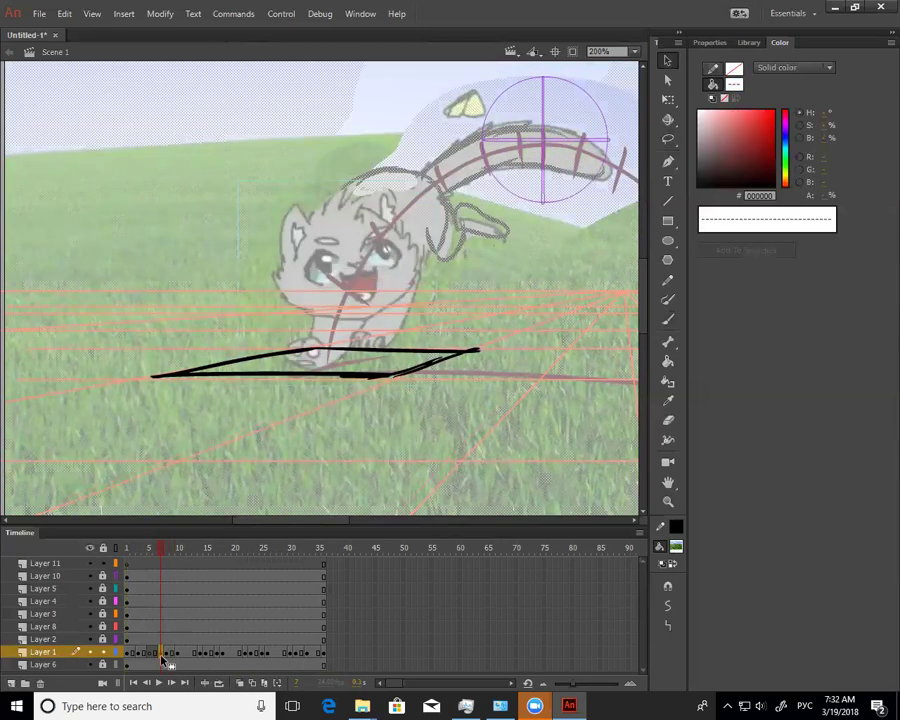
key(l)
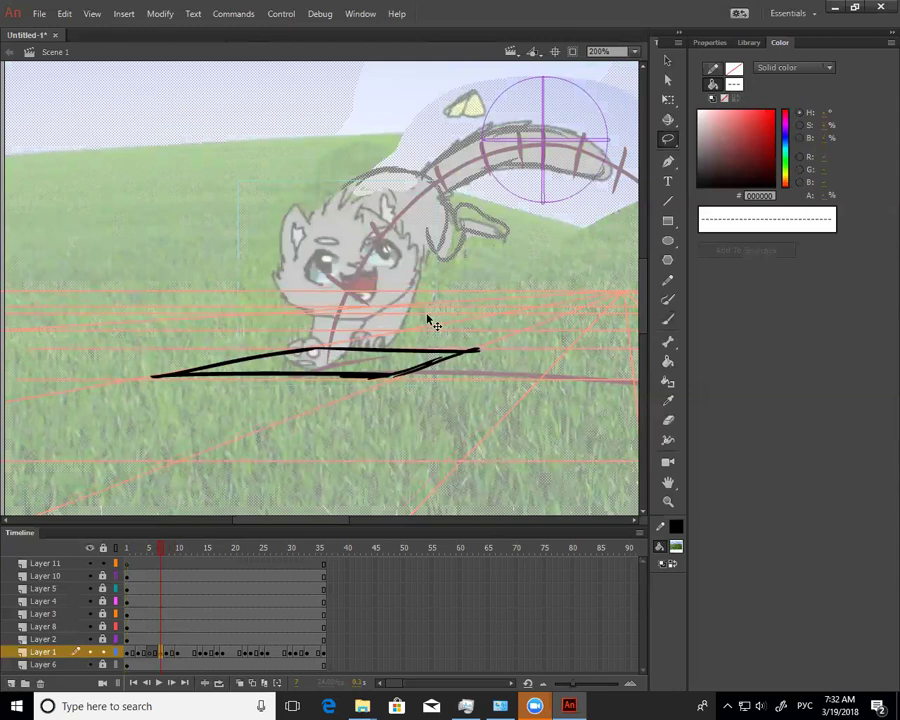
click(435, 288)
mouse_move(497, 185)
mouse_down()
mouse_move(574, 116)
mouse_move(507, 117)
mouse_move(491, 97)
mouse_move(438, 96)
mouse_move(388, 150)
mouse_move(312, 181)
mouse_move(264, 246)
mouse_move(442, 360)
mouse_up()
key(v)
key(ctrl+x)
click(162, 654)
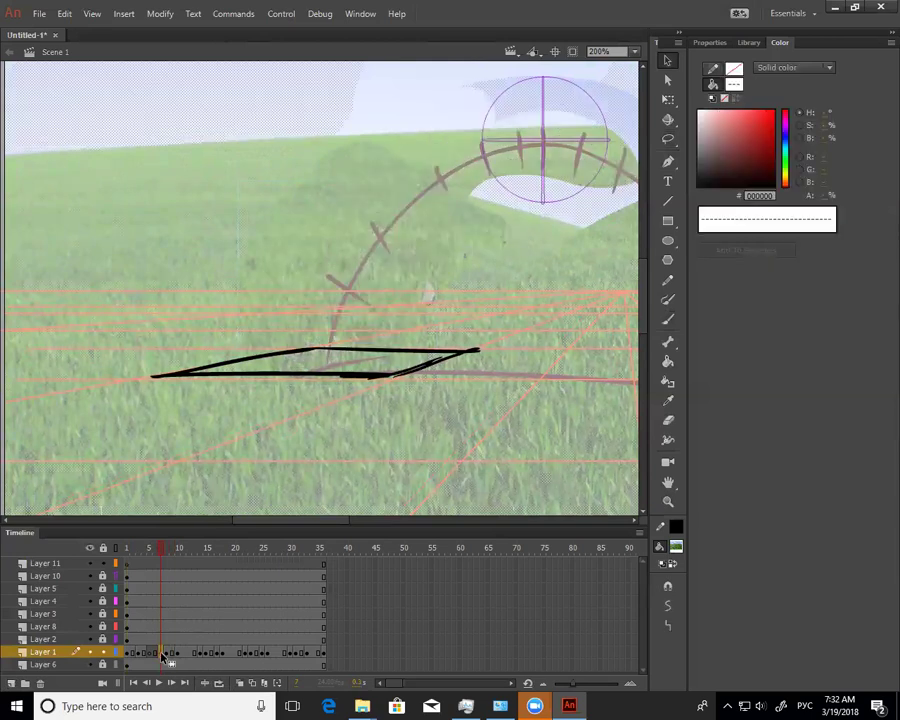
key(Delete)
key(ctrl+shift+v)
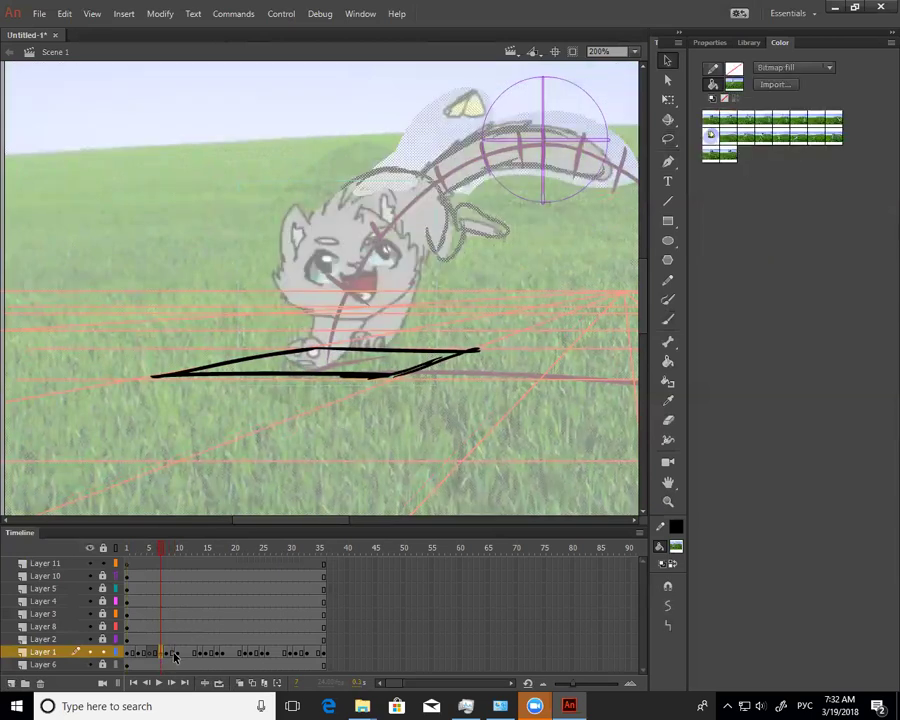
click(162, 654)
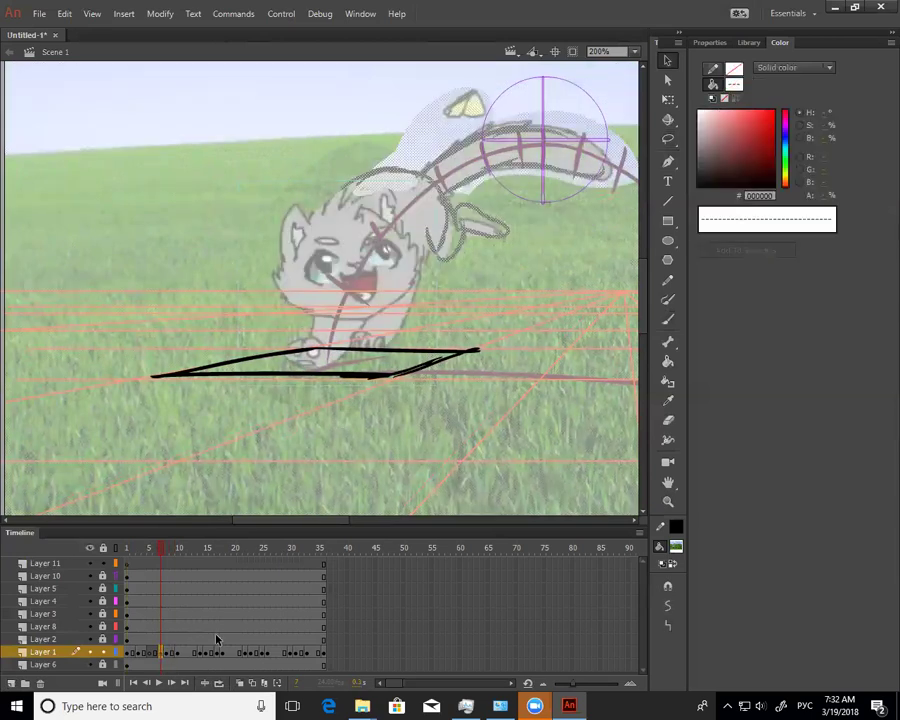
click(230, 347)
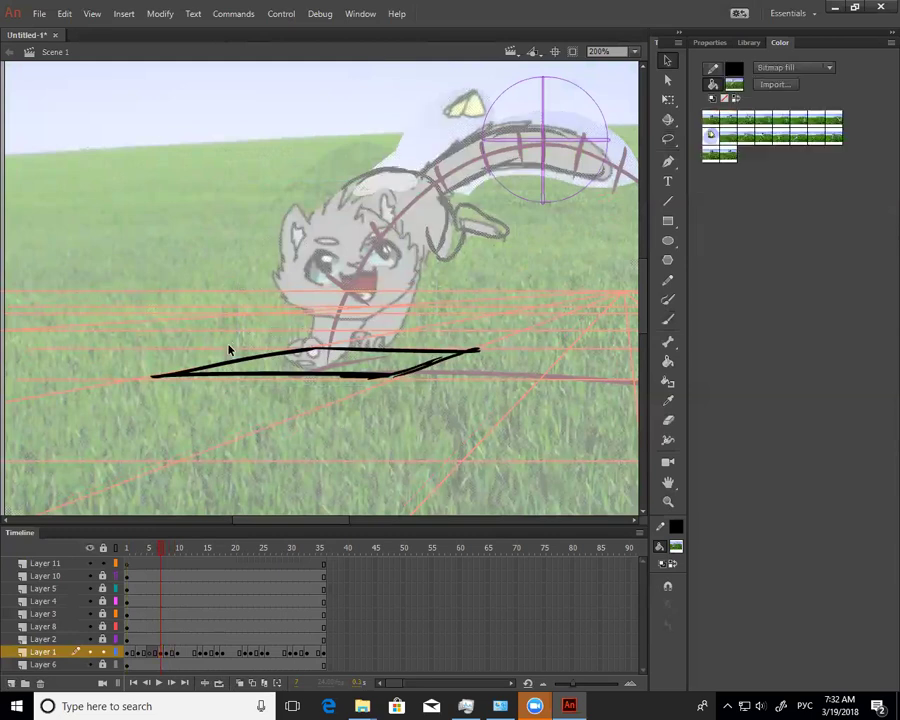
Outline the kitten's front paws, chest, back and head fur in frame 7 with black brush strokes, undoing misplaced lines
click(668, 319)
click(676, 552)
click(482, 424)
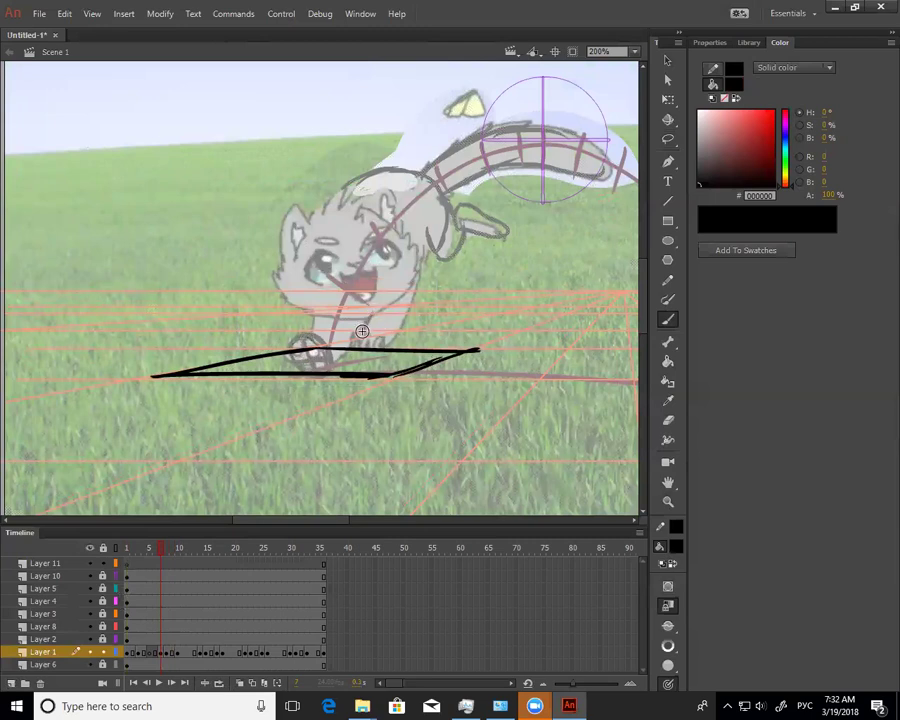
drag(344, 333, 373, 326)
drag(392, 335, 418, 313)
key(ctrl+z)
mouse_move(406, 218)
mouse_down()
mouse_move(420, 300)
mouse_move(393, 219)
mouse_up()
key(ctrl+z)
key(ctrl+z)
mouse_move(432, 190)
mouse_down()
mouse_move(352, 186)
mouse_move(364, 173)
mouse_up()
key(ctrl+z)
key(ctrl+z)
mouse_move(318, 221)
mouse_down()
mouse_move(371, 177)
mouse_move(346, 208)
mouse_up()
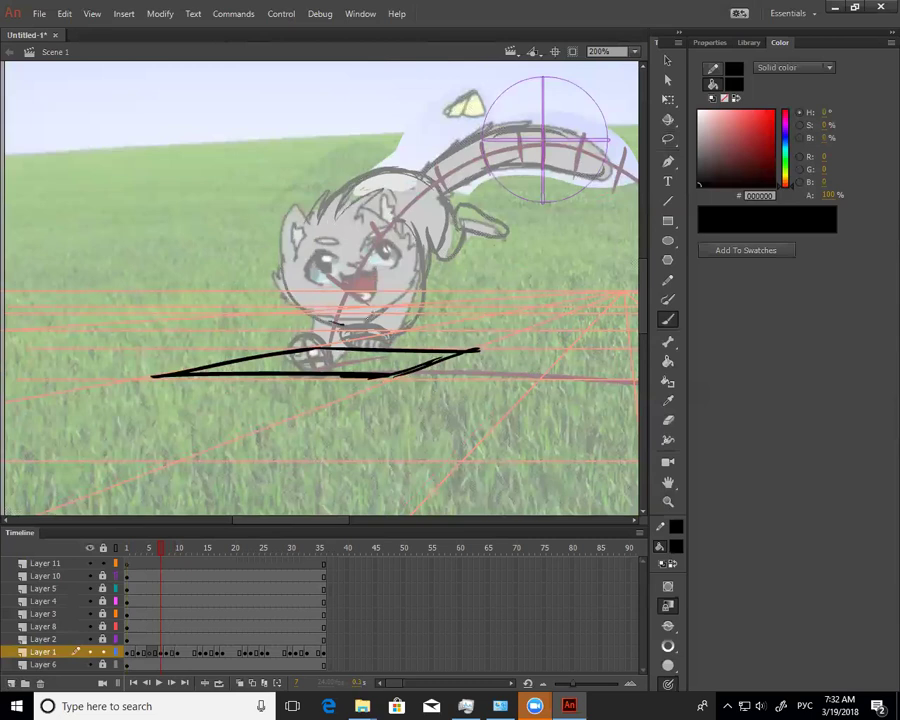
Compare the frame 8 sketch with its neighbouring frames using onion skinning
click(168, 655)
click(243, 683)
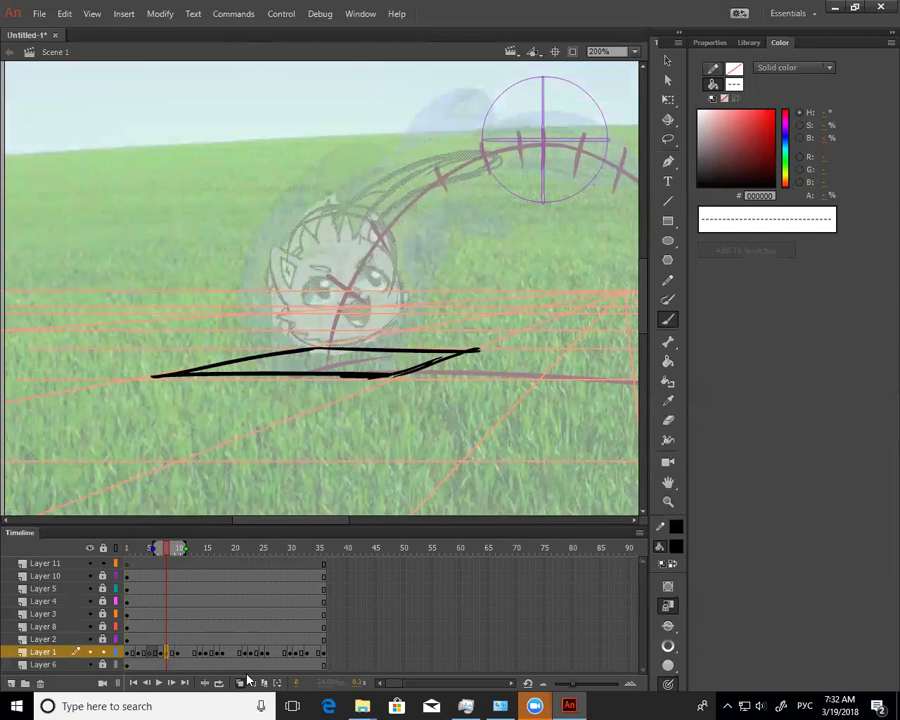
click(241, 683)
click(161, 653)
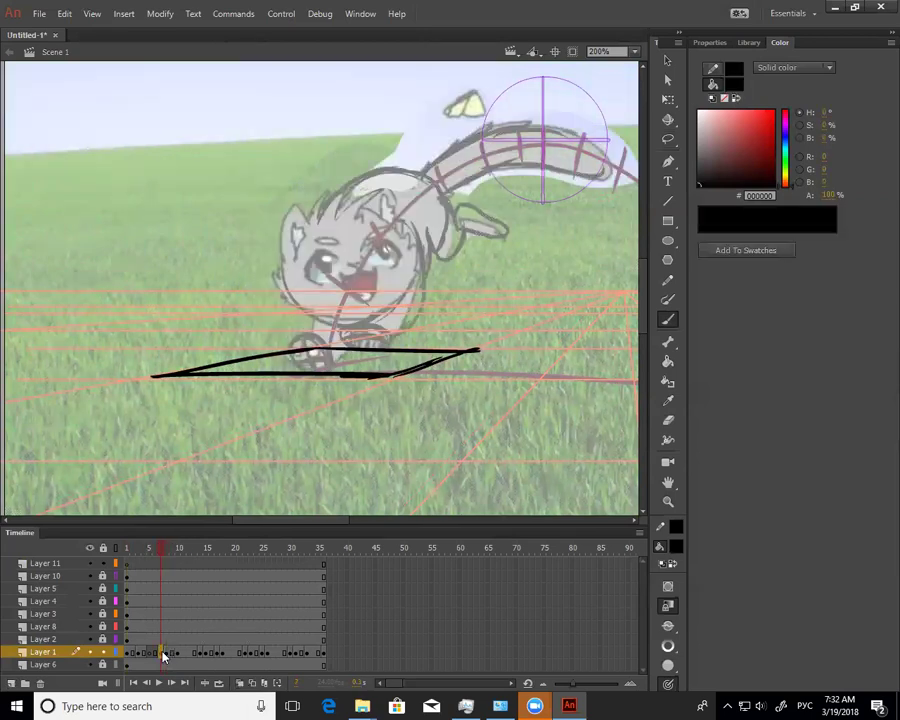
Sketch the front paw below the head in frame 8, using the paws in frame 7 as reference
click(172, 653)
mouse_move(281, 367)
mouse_down()
mouse_move(324, 360)
mouse_move(325, 377)
mouse_up()
key(ctrl+z)
click(161, 651)
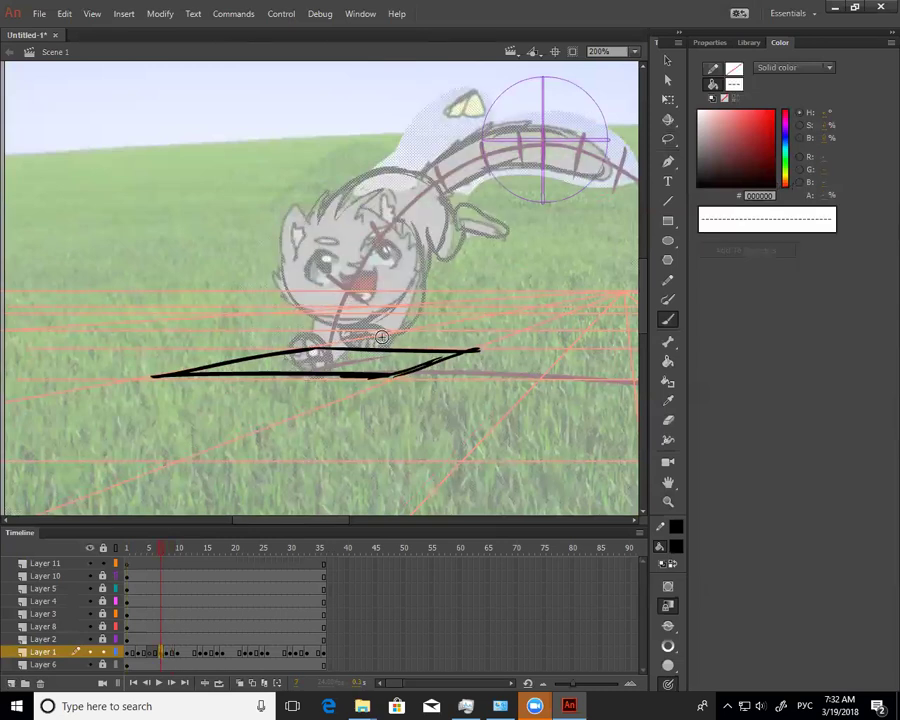
click(167, 651)
key(ctrl+shift+a)
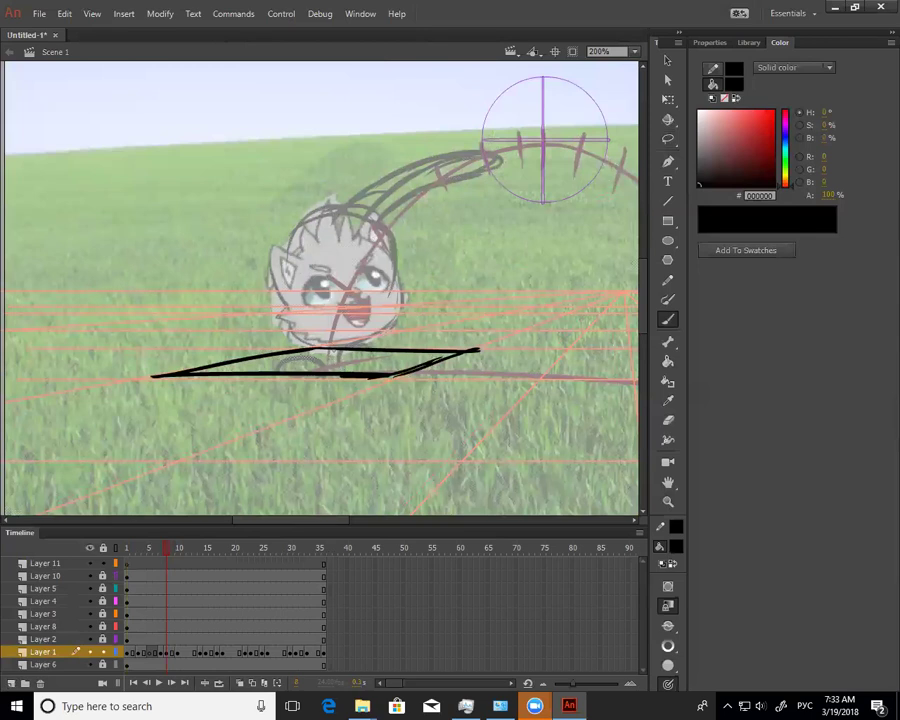
Sketch the second front leg beside the head in frame 8, using the crouching kitten in frame 11 as reference
click(183, 549)
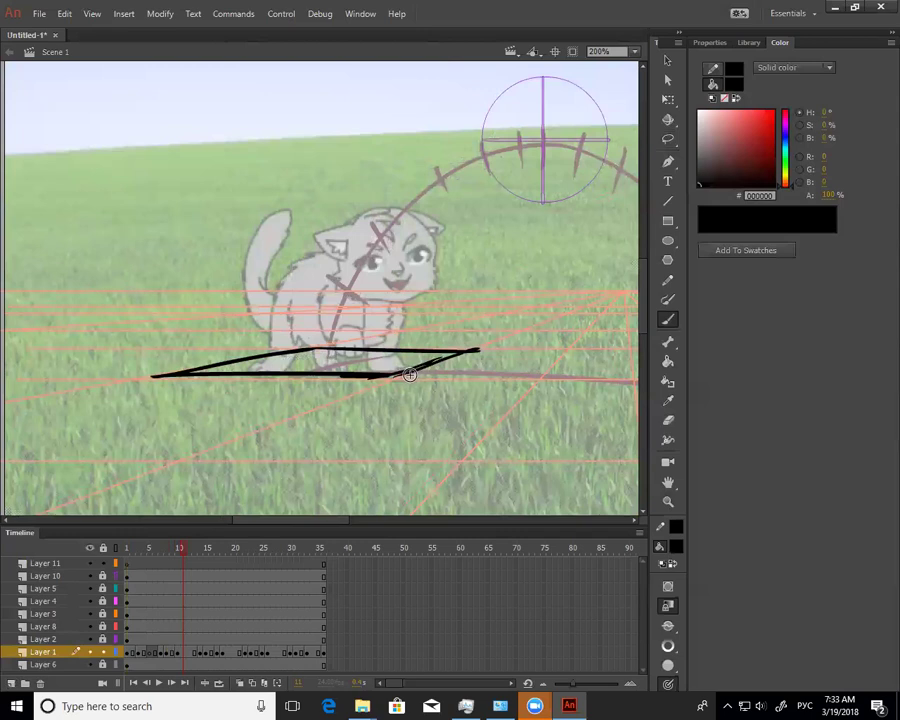
key(comma)
key(comma)
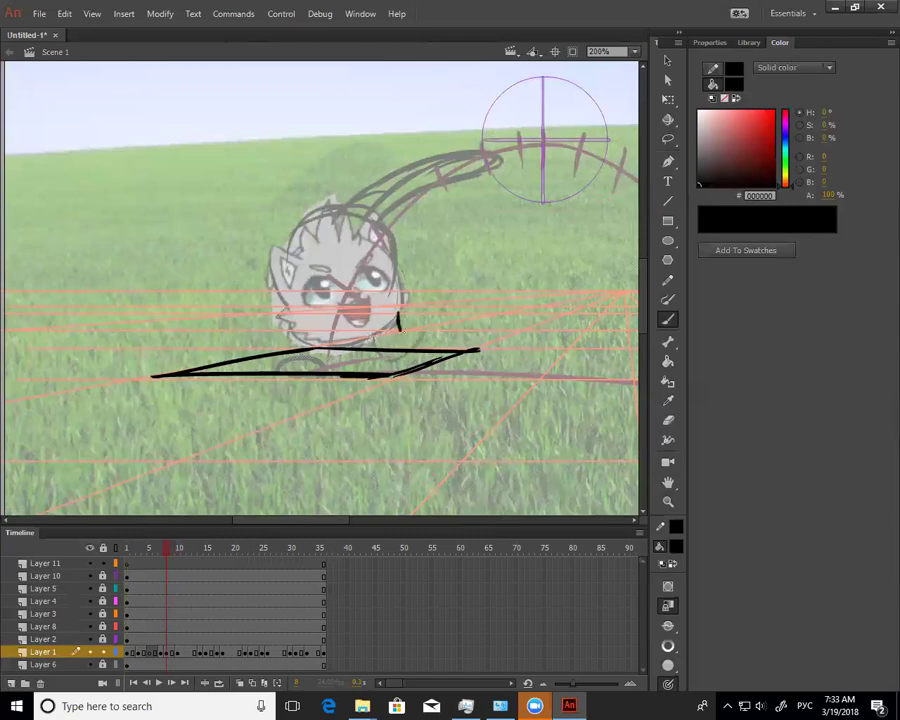
drag(418, 308, 422, 346)
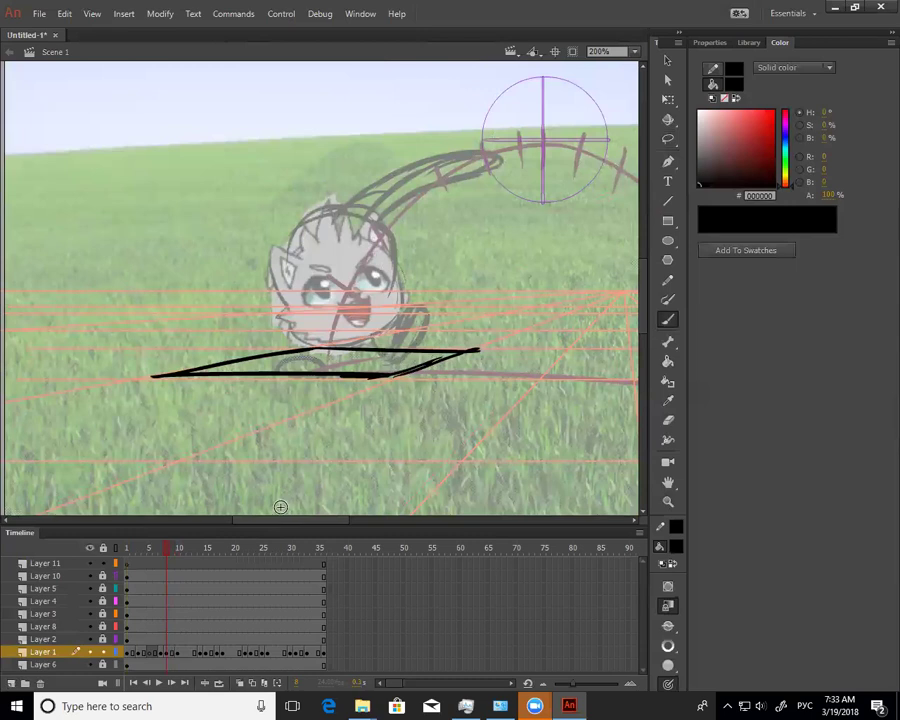
Erase the front paw under the chin in frame 7 and delete its leftover pieces
mouse_move(170, 549)
mouse_down()
mouse_move(181, 549)
mouse_move(161, 560)
mouse_up()
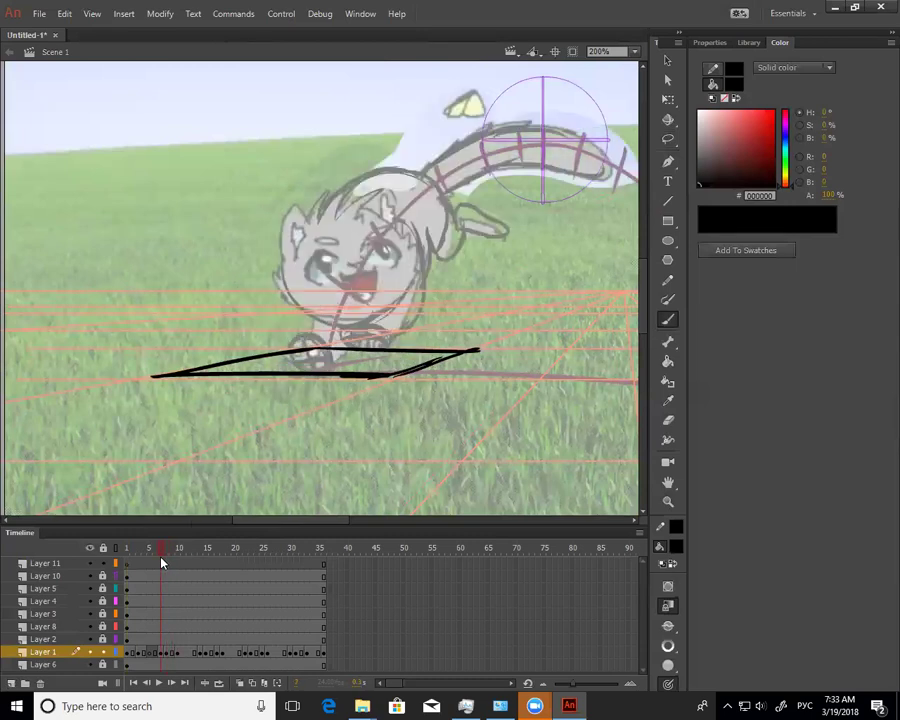
key(e)
mouse_move(340, 348)
mouse_down()
mouse_move(397, 330)
mouse_move(372, 334)
mouse_move(398, 342)
mouse_up()
key(v)
click(350, 343)
key(Delete)
key(b)
mouse_move(160, 555)
mouse_down()
mouse_move(144, 566)
mouse_move(165, 568)
mouse_up()
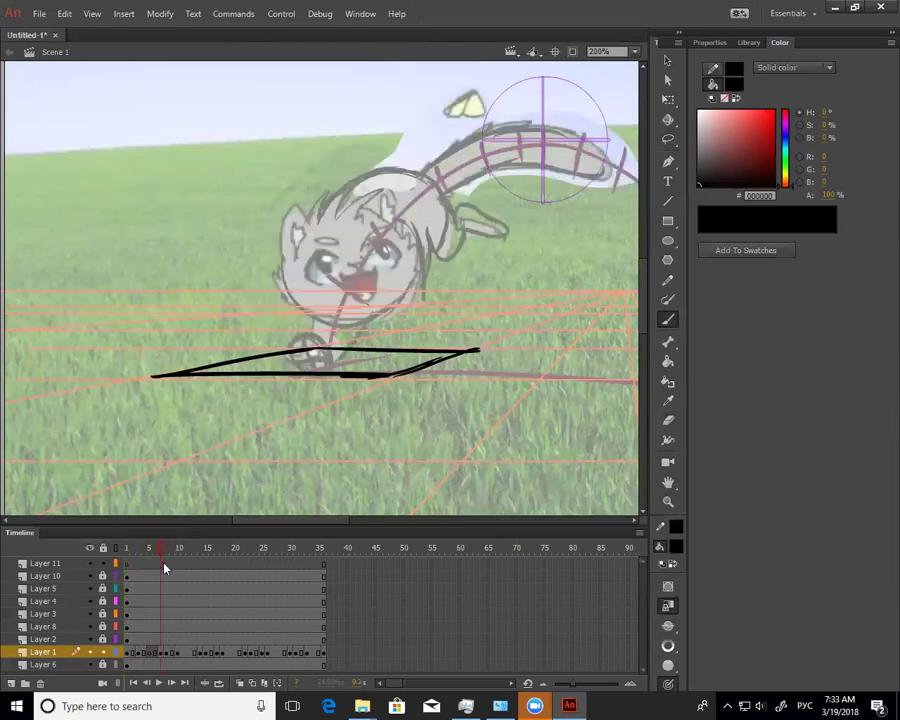
Redraw the erased front leg in frame 7 as a raised, bent leg beside the kitten's chest
mouse_move(388, 321)
mouse_down()
mouse_move(408, 328)
mouse_move(434, 305)
mouse_move(441, 320)
mouse_move(389, 331)
mouse_move(432, 321)
mouse_up()
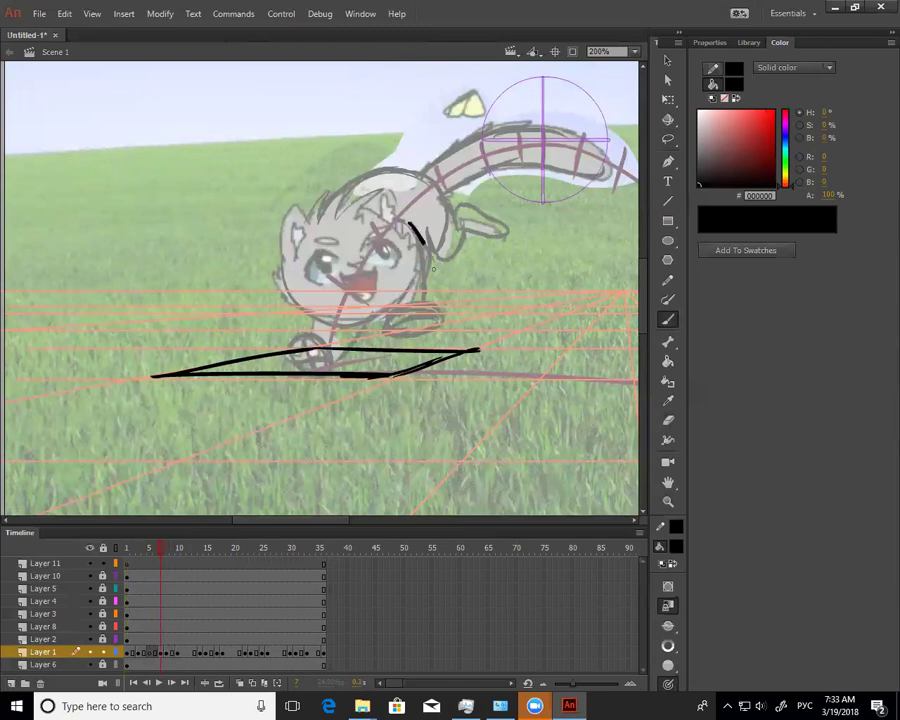
key(e)
key(b)
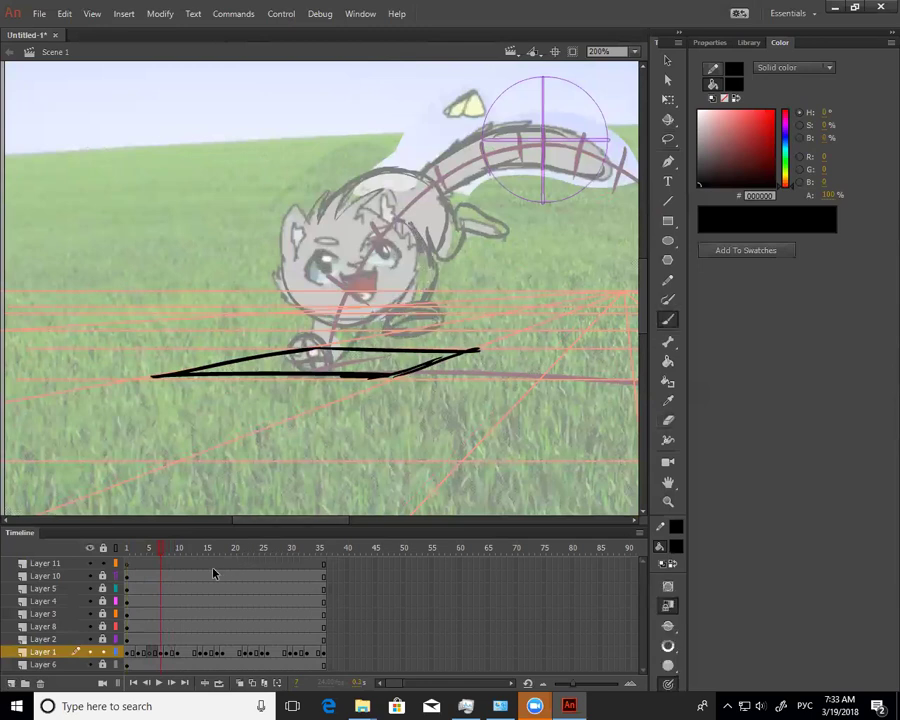
Compare the kitten poses around frame 5 on Layer 1, toggling onion skinning to judge the gap between frames 4 and 7
click(169, 560)
click(175, 566)
mouse_move(175, 566)
mouse_down()
mouse_move(163, 569)
mouse_move(179, 573)
mouse_move(160, 576)
mouse_move(178, 576)
mouse_move(158, 586)
mouse_up()
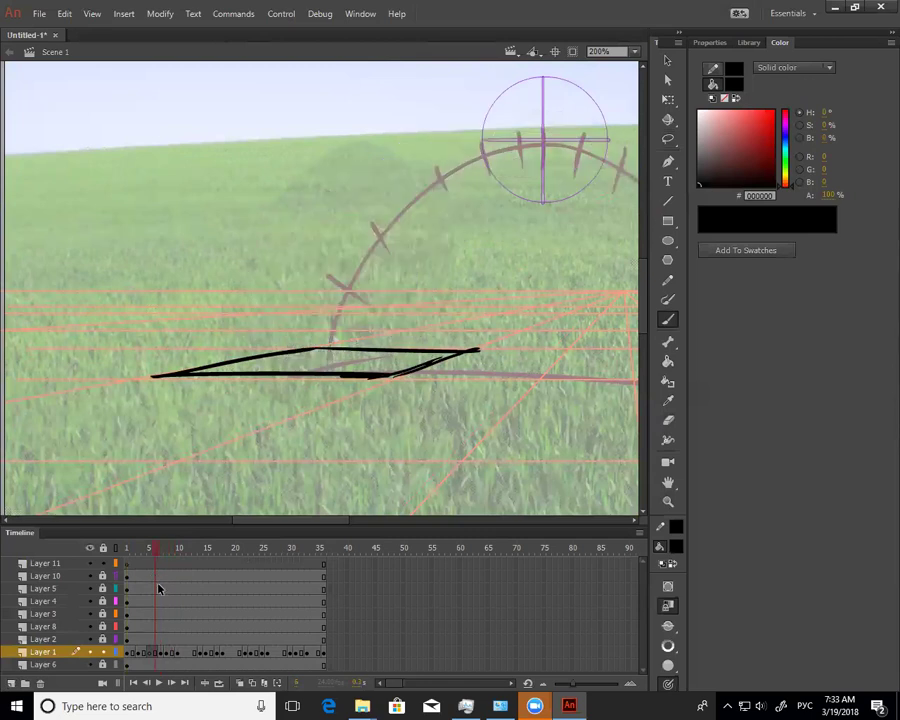
click(150, 652)
click(242, 683)
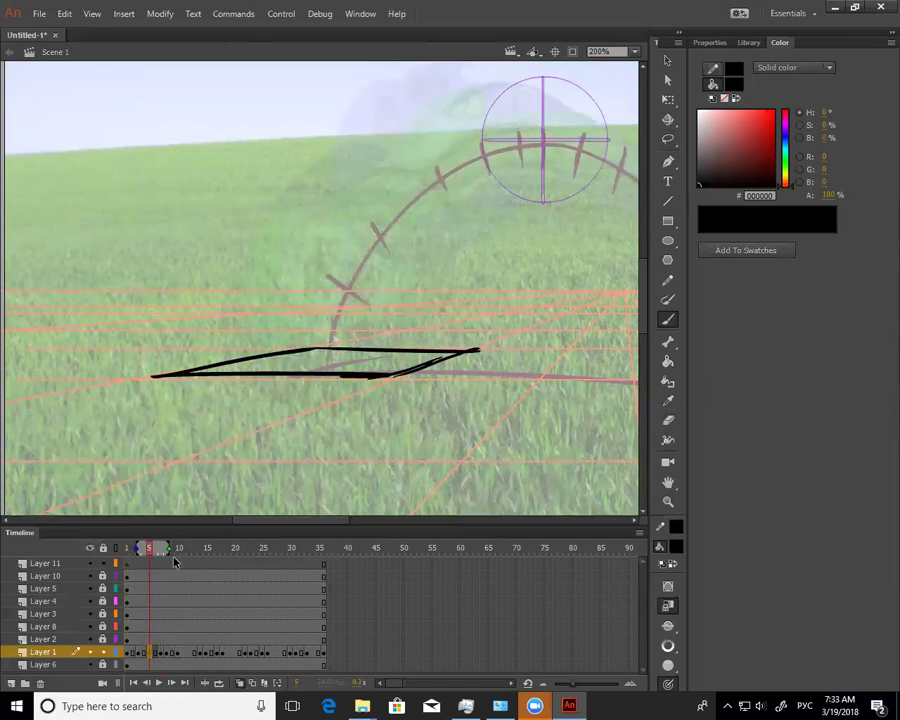
click(242, 683)
click(146, 653)
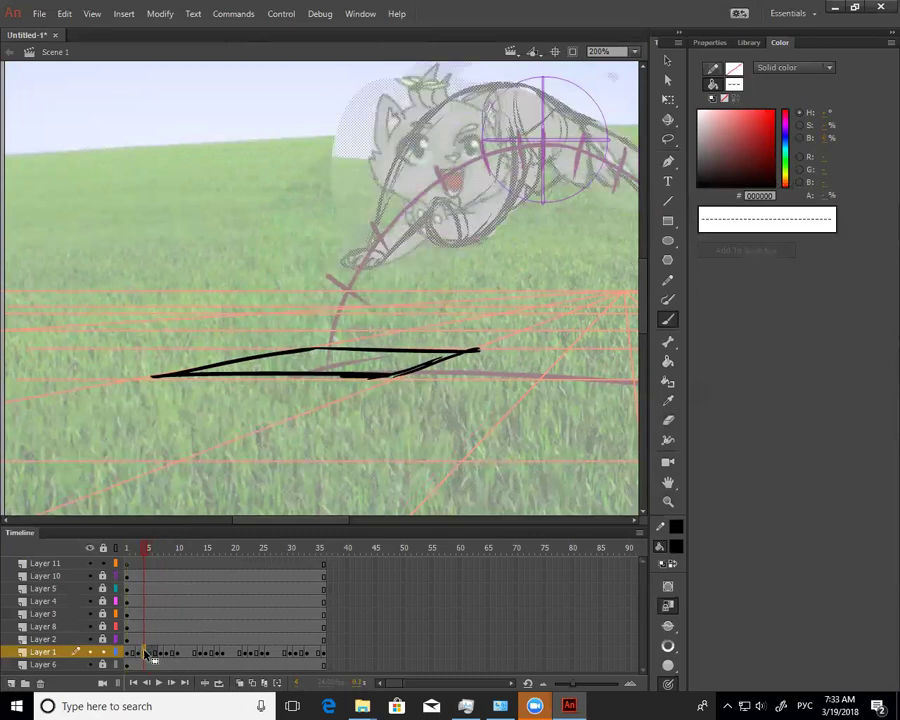
key(Delete)
click(163, 653)
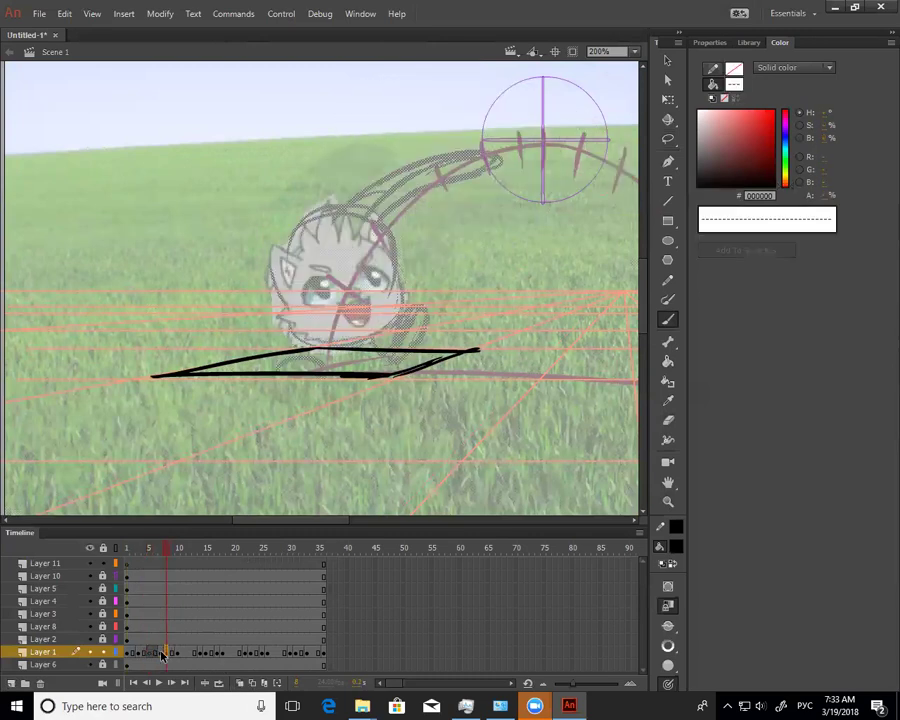
click(149, 653)
click(140, 655)
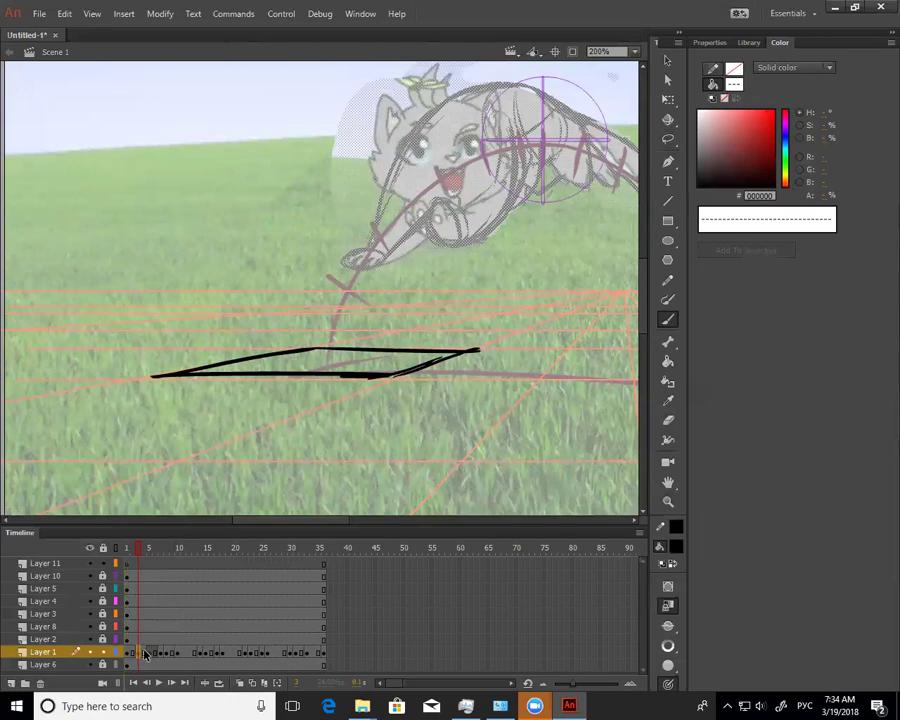
click(150, 654)
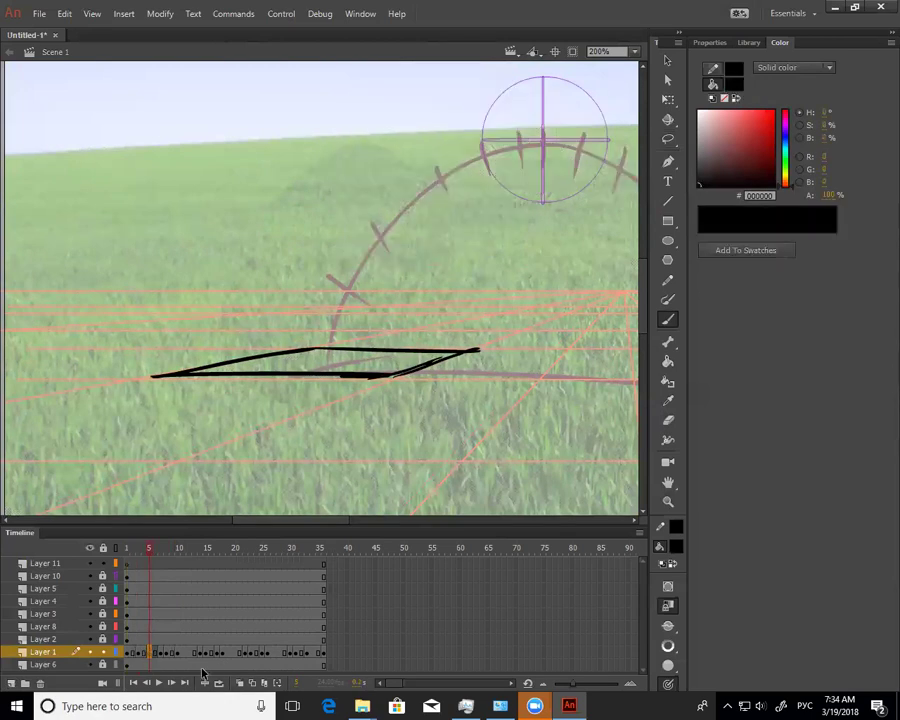
Flip back and forth between frames 4 and 5 to examine the jump motion leading into the missing pose
click(143, 556)
click(149, 556)
click(143, 556)
click(150, 557)
click(143, 558)
click(151, 561)
click(143, 561)
click(150, 563)
click(139, 563)
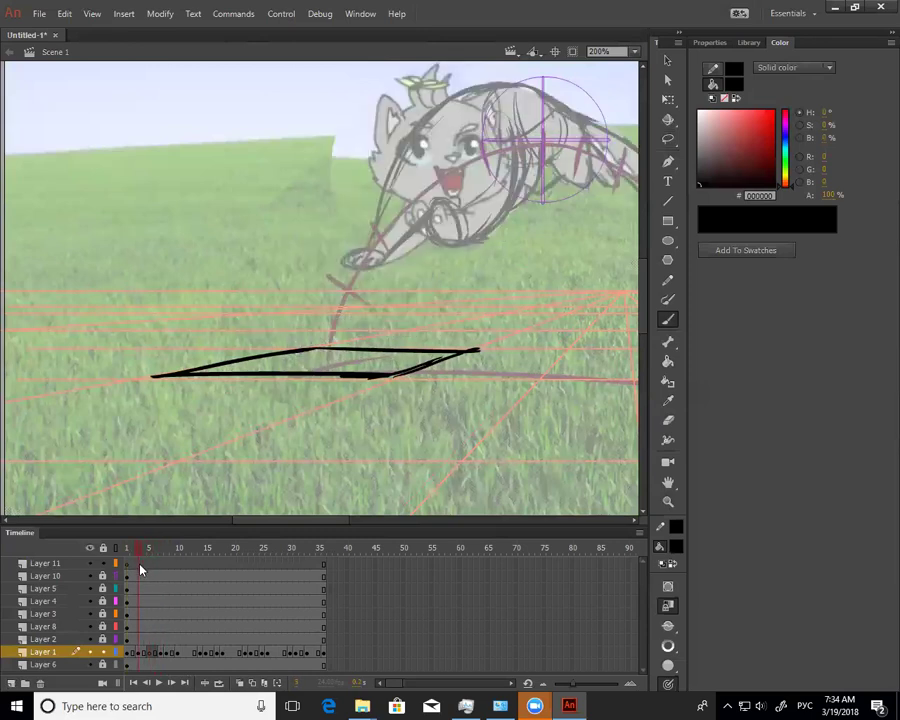
Sketch overlapping circles for the kitten's head and body along the arc in the blank drawing at frames 5 and 6
mouse_move(140, 569)
mouse_down()
mouse_move(164, 569)
mouse_move(155, 571)
mouse_up()
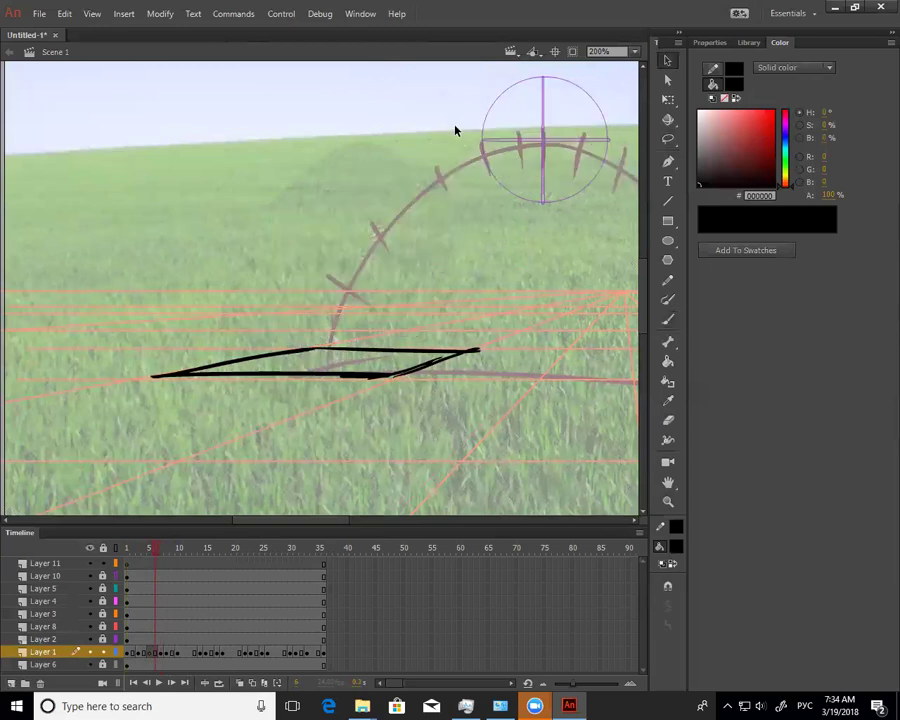
mouse_move(432, 123)
mouse_down()
mouse_move(394, 168)
mouse_move(448, 214)
mouse_up()
mouse_move(415, 129)
mouse_down()
mouse_move(453, 130)
mouse_move(480, 158)
mouse_move(456, 213)
mouse_move(432, 224)
mouse_up()
mouse_move(157, 548)
mouse_down()
mouse_move(141, 550)
mouse_move(161, 550)
mouse_move(156, 562)
mouse_up()
mouse_move(355, 165)
mouse_down()
mouse_move(342, 181)
mouse_move(342, 277)
mouse_move(405, 174)
mouse_move(388, 175)
mouse_move(408, 274)
mouse_move(388, 146)
mouse_move(424, 248)
mouse_up()
mouse_move(428, 123)
mouse_down()
mouse_move(368, 148)
mouse_move(307, 240)
mouse_up()
drag(303, 197, 299, 234)
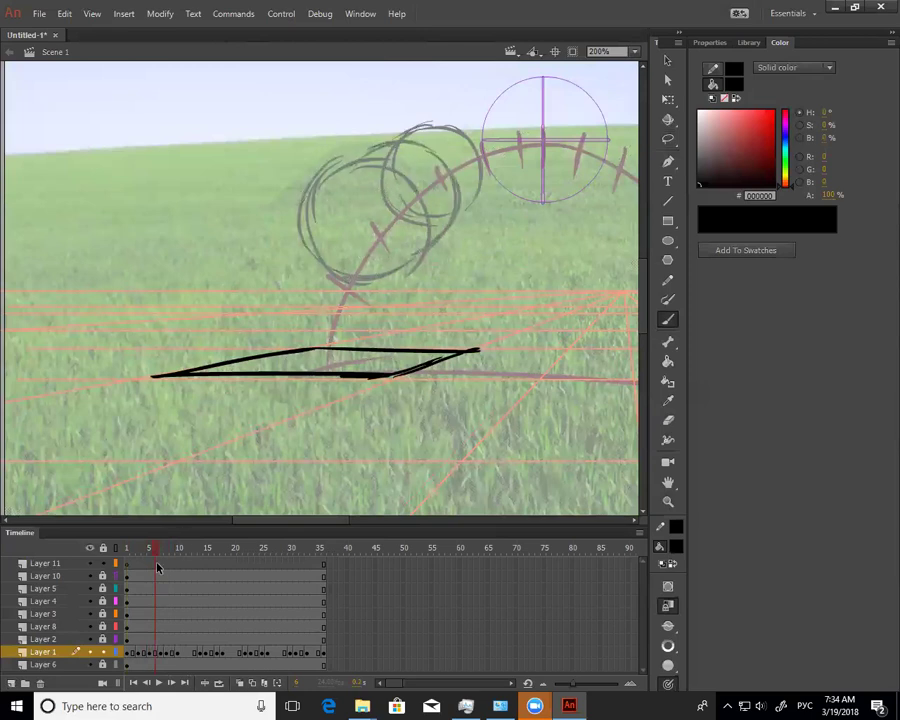
Sketch the bent hind legs behind the body circle in the frame 5–6 drawing
mouse_move(148, 562)
mouse_down()
mouse_move(165, 562)
mouse_move(146, 572)
mouse_move(155, 573)
mouse_up()
drag(502, 184, 471, 211)
drag(491, 171, 487, 185)
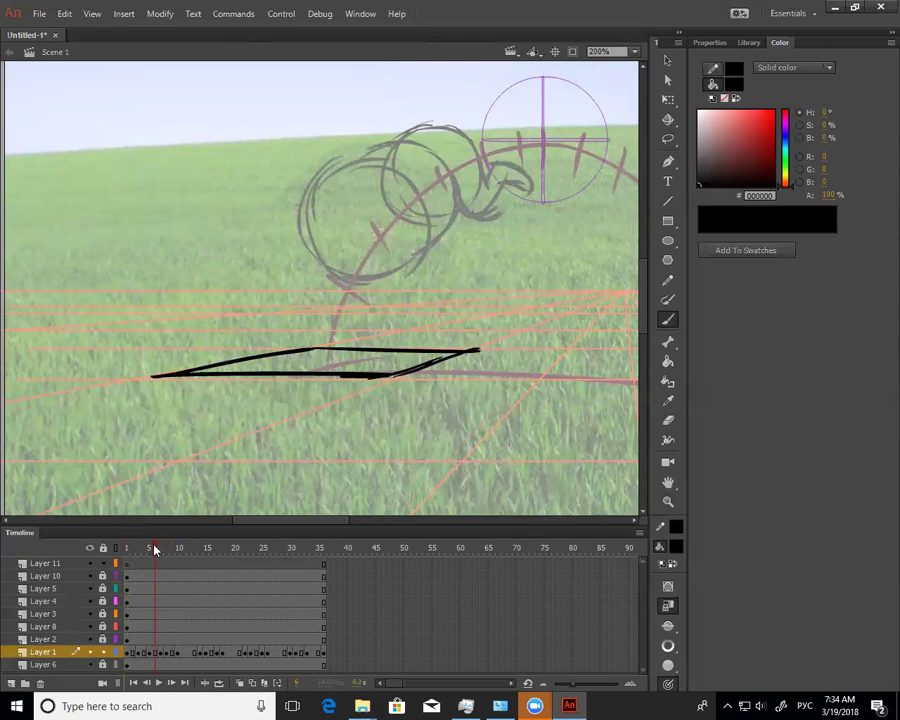
mouse_move(155, 548)
mouse_down()
mouse_move(164, 554)
mouse_move(155, 556)
mouse_up()
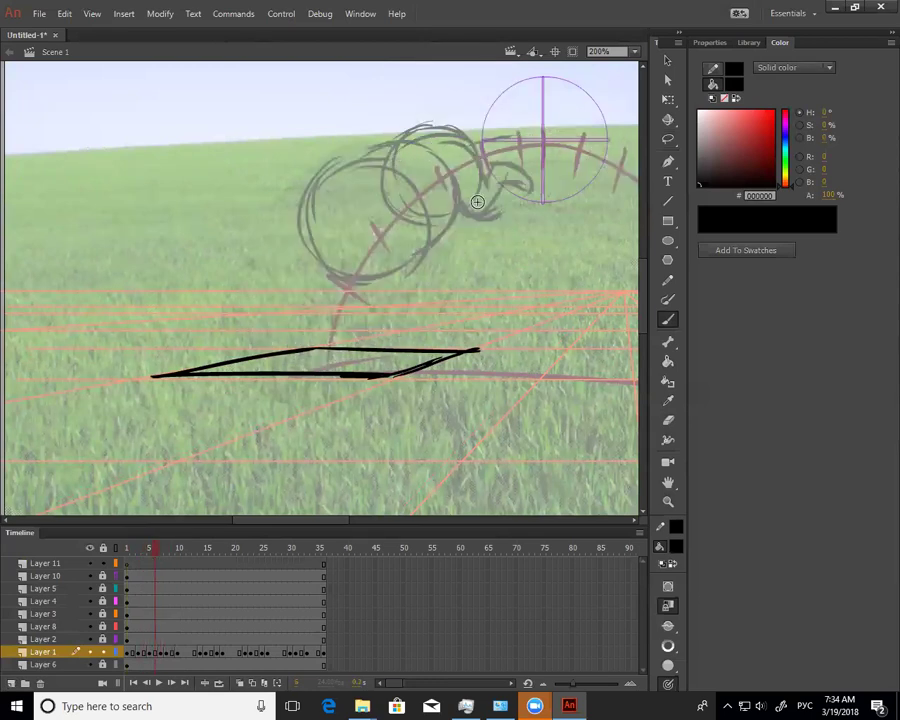
Erase stray lines over the body in the frame 5–6 drawing and sketch the tail following the arc
key(e)
mouse_move(400, 138)
mouse_down()
mouse_move(443, 128)
mouse_move(496, 150)
mouse_move(578, 139)
mouse_up()
key(b)
drag(627, 180, 543, 161)
Sketch the front leg reaching from below the head circle down to the landing area in the frame 5–6 drawing
mouse_move(147, 560)
mouse_down()
mouse_move(164, 558)
mouse_move(150, 558)
mouse_move(152, 568)
mouse_move(161, 564)
mouse_move(154, 570)
mouse_up()
mouse_move(323, 271)
mouse_down()
mouse_move(318, 329)
mouse_move(336, 338)
mouse_move(322, 326)
mouse_move(321, 350)
mouse_up()
drag(298, 308, 309, 350)
drag(359, 277, 333, 350)
drag(323, 268, 318, 322)
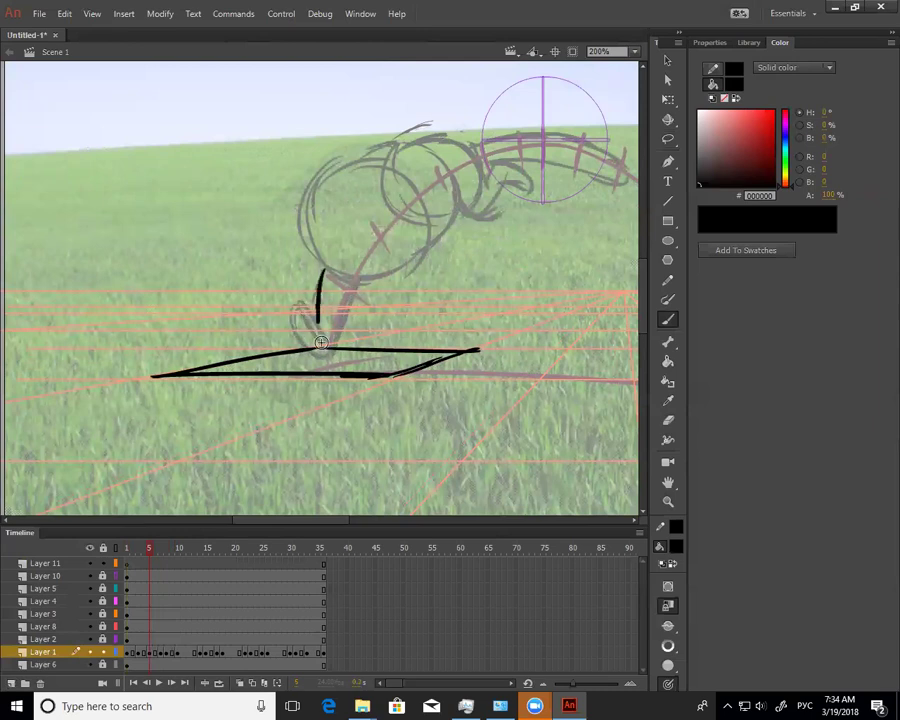
mouse_move(150, 564)
mouse_down()
mouse_move(142, 562)
mouse_move(160, 562)
mouse_move(143, 566)
mouse_move(153, 568)
mouse_up()
Sketch the second, bent front leg with its paw beside the head circle in the frame 5–6 drawing
click(155, 567)
drag(399, 285, 440, 272)
mouse_move(396, 283)
mouse_down()
mouse_move(436, 274)
mouse_move(411, 290)
mouse_up()
mouse_move(420, 180)
mouse_down()
mouse_move(444, 208)
mouse_move(442, 222)
mouse_up()
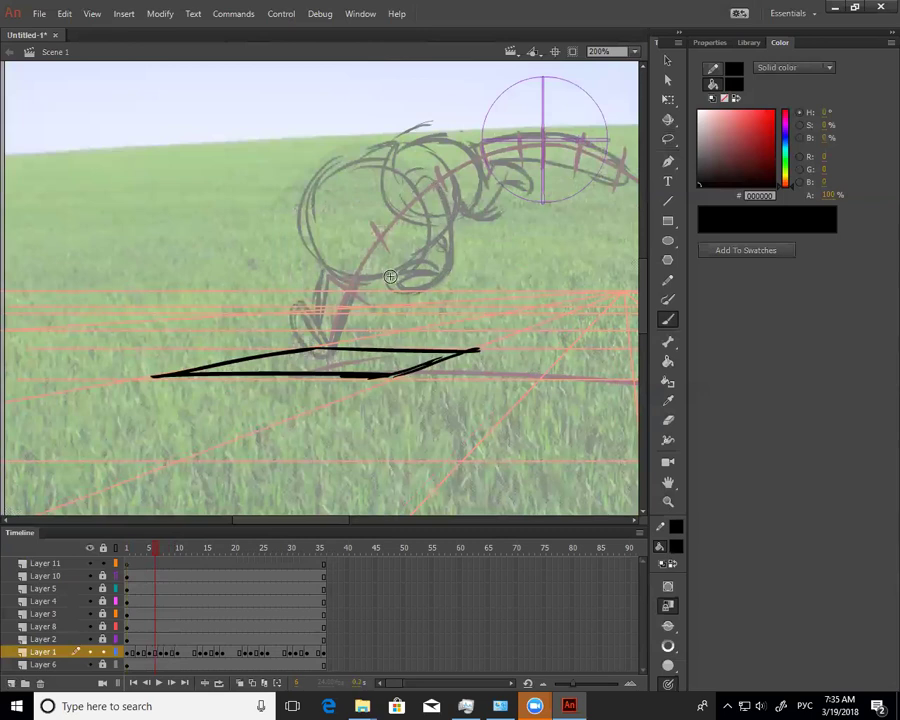
drag(431, 272, 437, 274)
Play back the jump animation at 100% zoom to check the new in-between pose
mouse_move(144, 554)
mouse_down()
mouse_move(172, 560)
mouse_move(133, 552)
mouse_up()
key(z)
alt+click(318, 359)
key(Return)
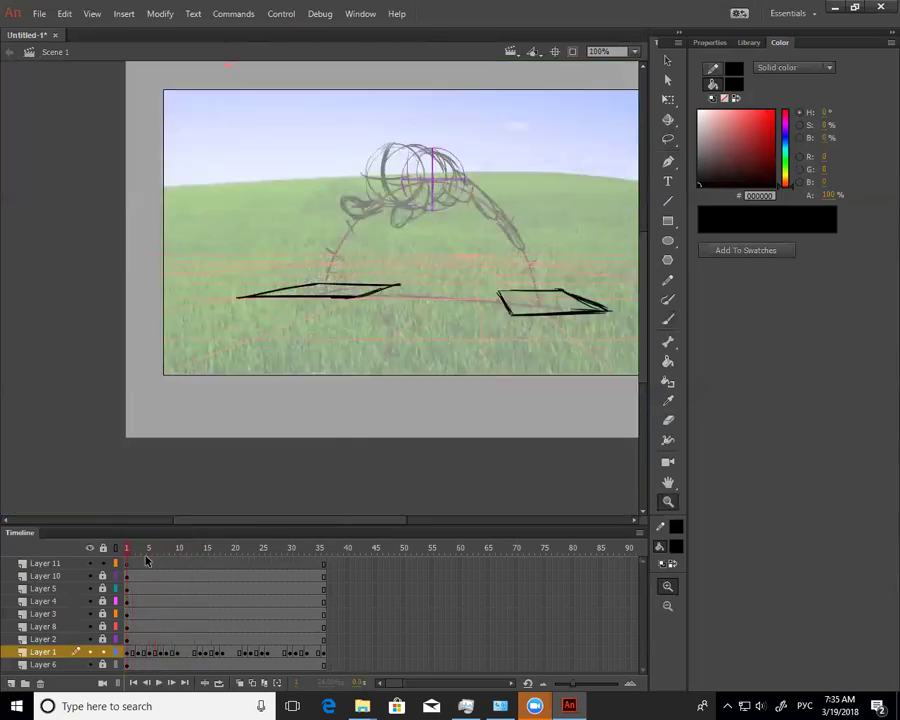
Extend the frame 7 pose by one frame across all layers and enlarge the timeline area
click(163, 653)
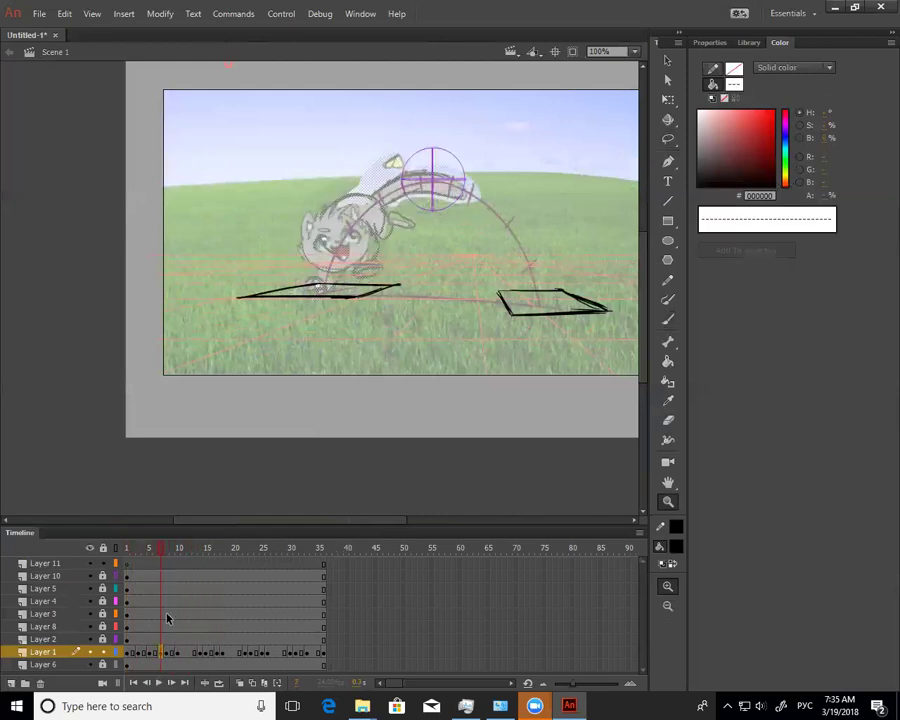
drag(162, 566, 162, 672)
drag(299, 525, 313, 507)
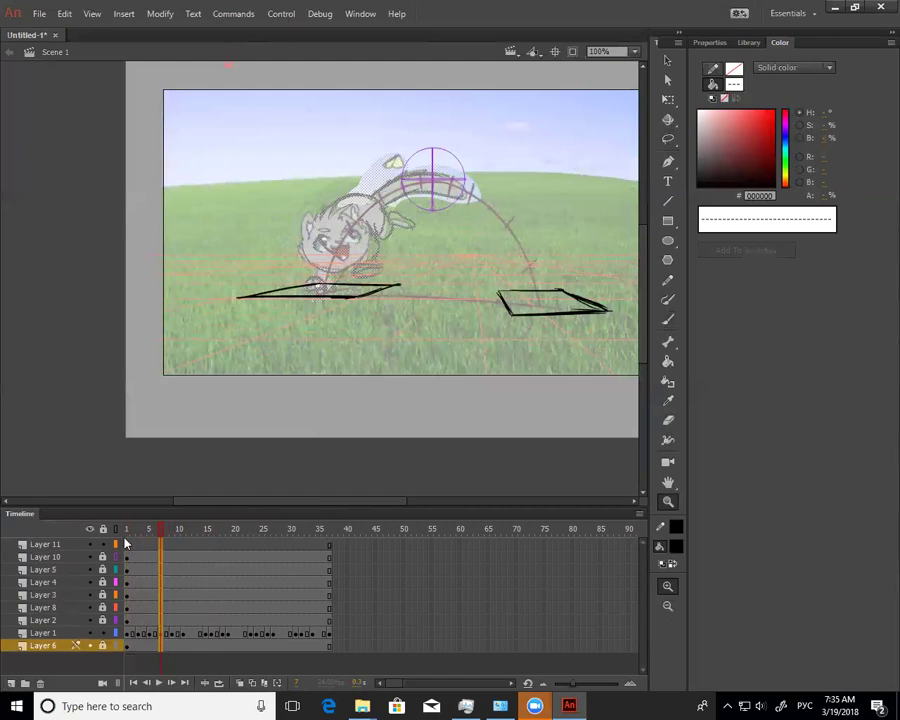
Go to the crouching kitten in frame 11 of Layer 1 and add a new layer above it
click(174, 545)
drag(174, 545, 185, 632)
click(185, 632)
click(305, 312)
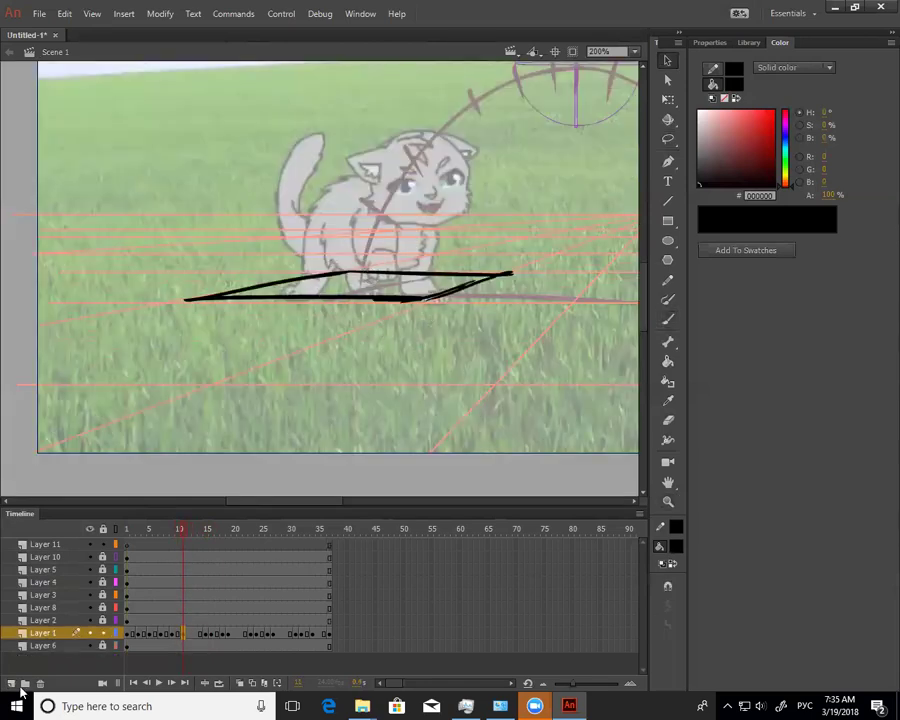
click(12, 684)
Lasso the crouching kitten in frame 11 of Layer 1 with a freehand selection
click(184, 647)
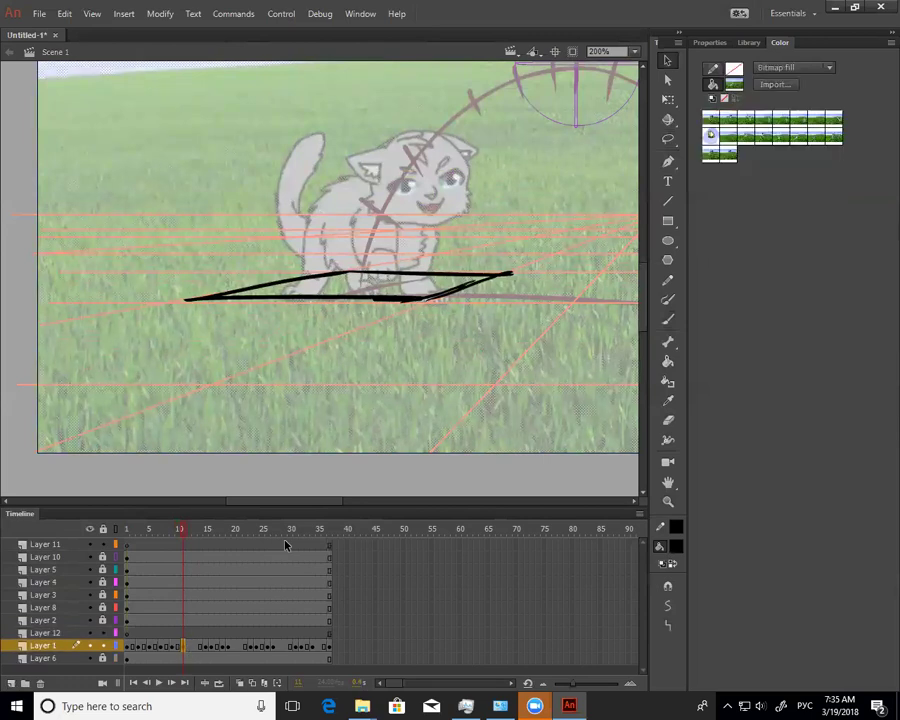
key(ctrl+minus)
click(404, 437)
key(l)
key(l)
click(388, 254)
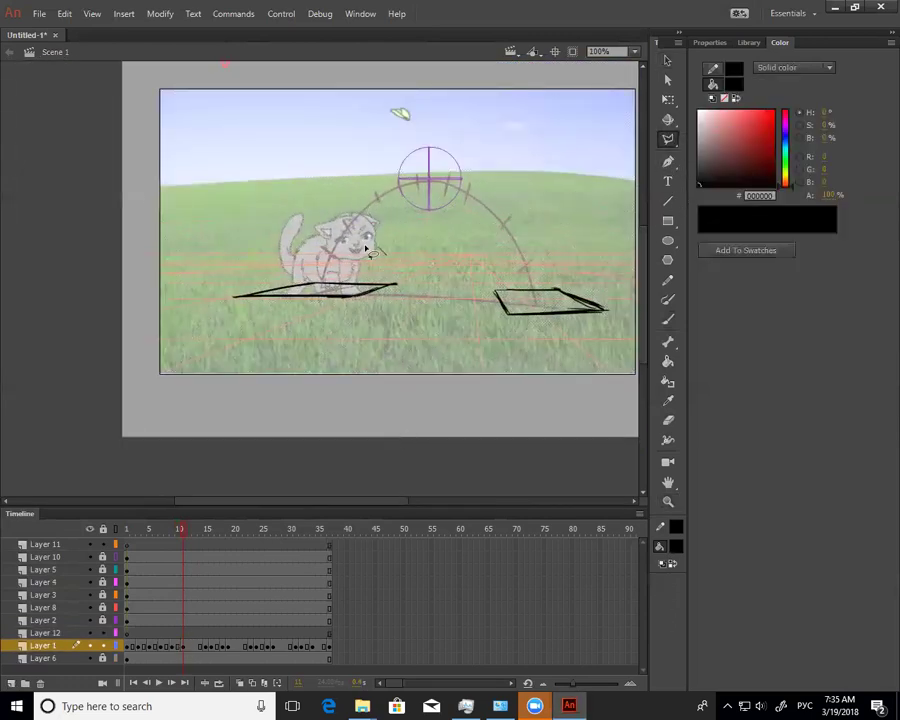
click(679, 147)
click(716, 138)
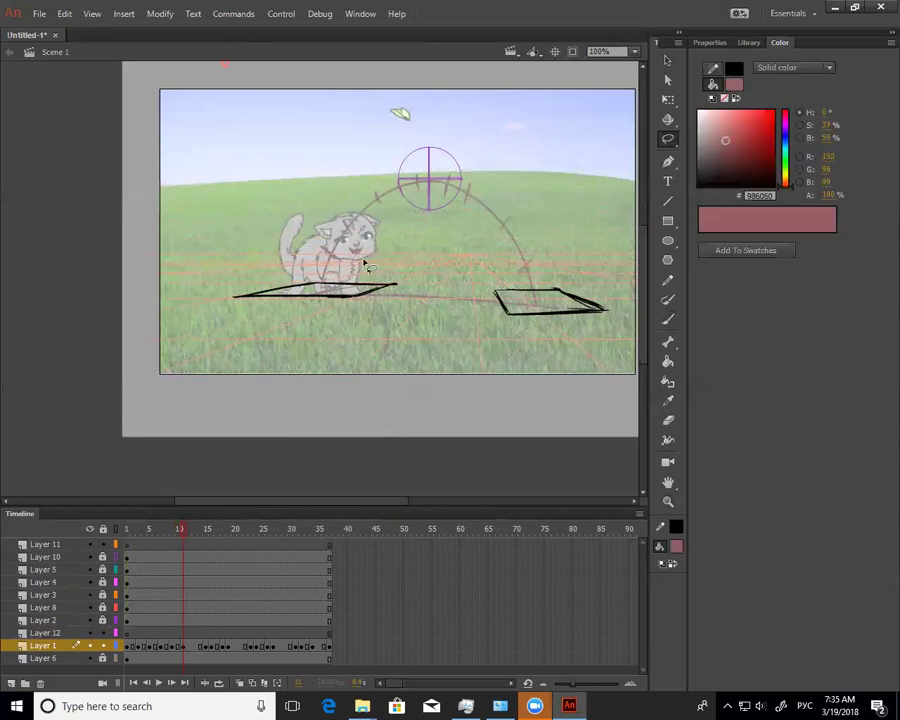
click(368, 264)
click(673, 141)
click(716, 138)
drag(274, 303, 379, 263)
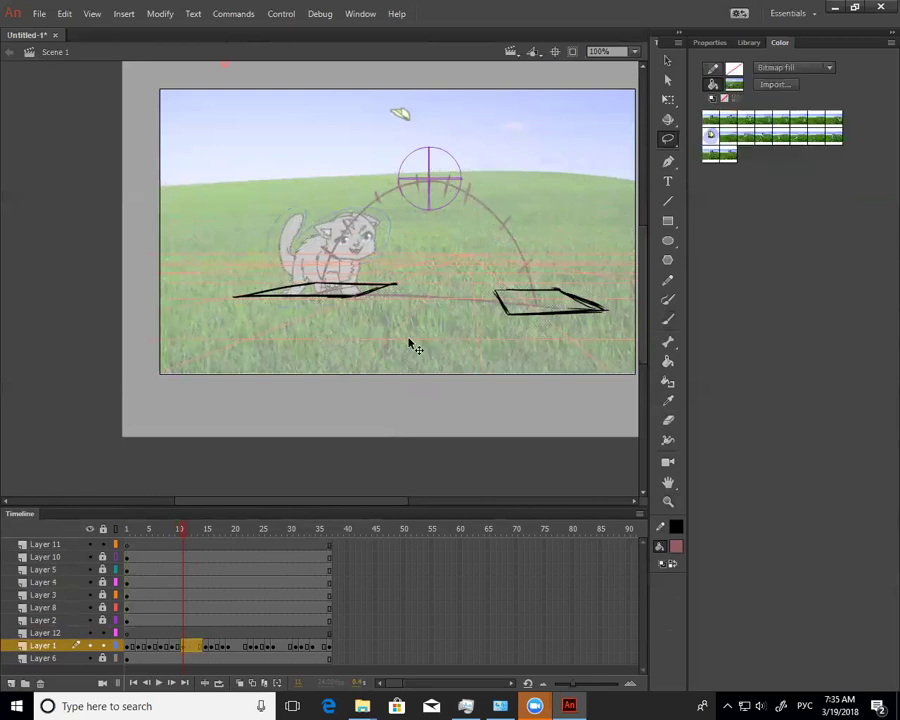
Cut the selected kitten in frame 11, delete the leftover background, and paste the kitten back in place
key(ctrl+x)
click(187, 647)
key(Delete)
key(ctrl+shift+v)
Set the brush fill colour to black (#000000) for drawing over the kitten in frame 11, undoing the misfilled stroke
key(z)
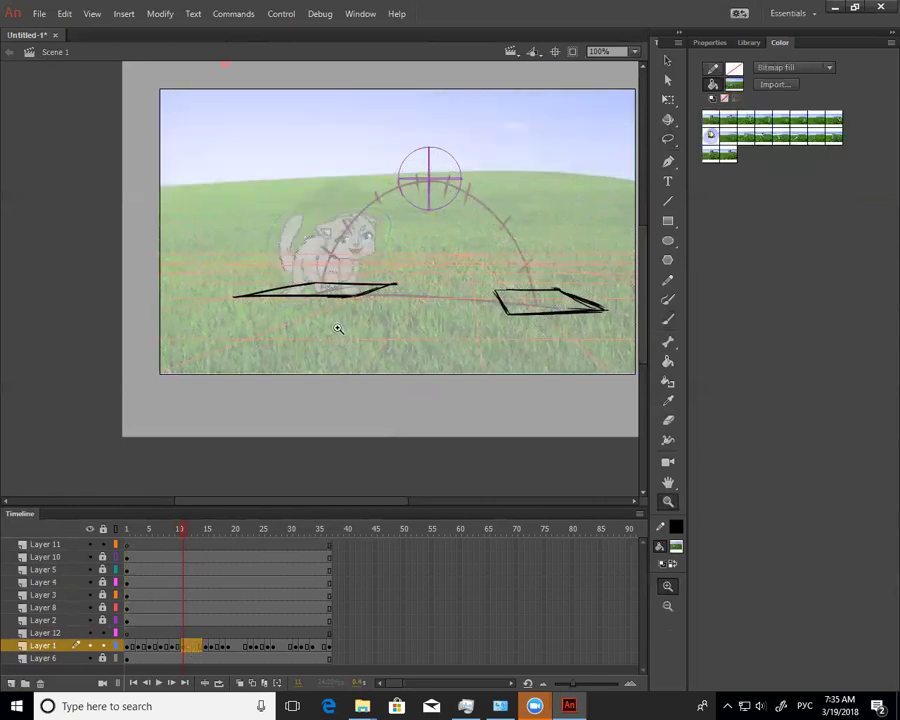
click(338, 328)
drag(376, 356, 384, 460)
key(b)
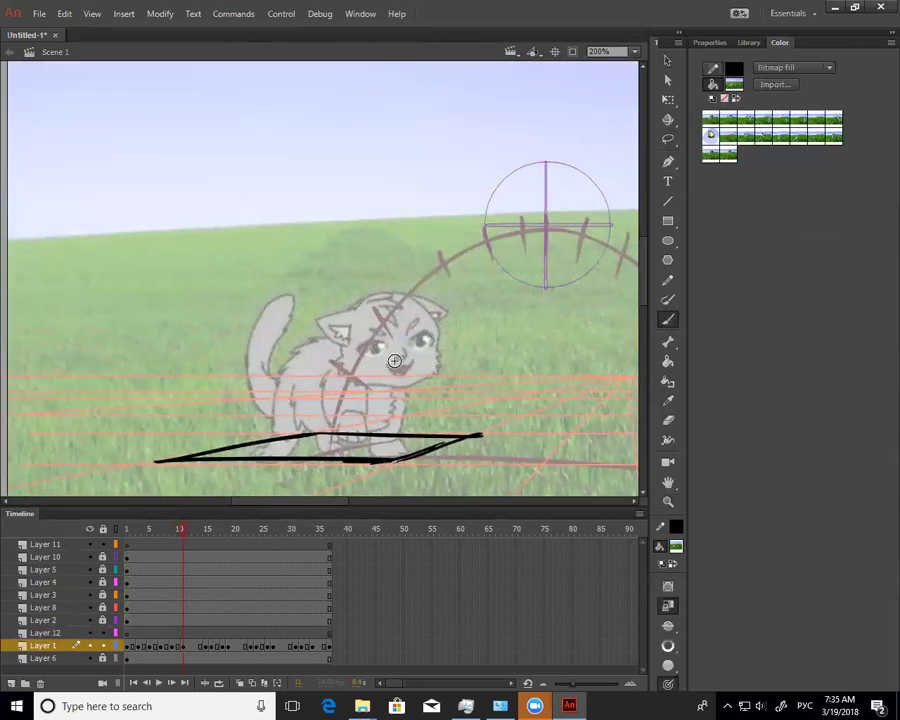
drag(340, 334, 282, 412)
key(ctrl+z)
click(676, 547)
click(466, 396)
Sketch construction circles for the kitten's chest and hips in frame 11, undoing misplaced strokes
drag(343, 340, 288, 390)
key(ctrl+z)
mouse_move(354, 339)
mouse_down()
mouse_move(313, 411)
mouse_move(384, 410)
mouse_up()
key(ctrl+z)
key(ctrl+z)
mouse_move(345, 334)
mouse_down()
mouse_move(406, 358)
mouse_move(375, 432)
mouse_up()
key(ctrl+z)
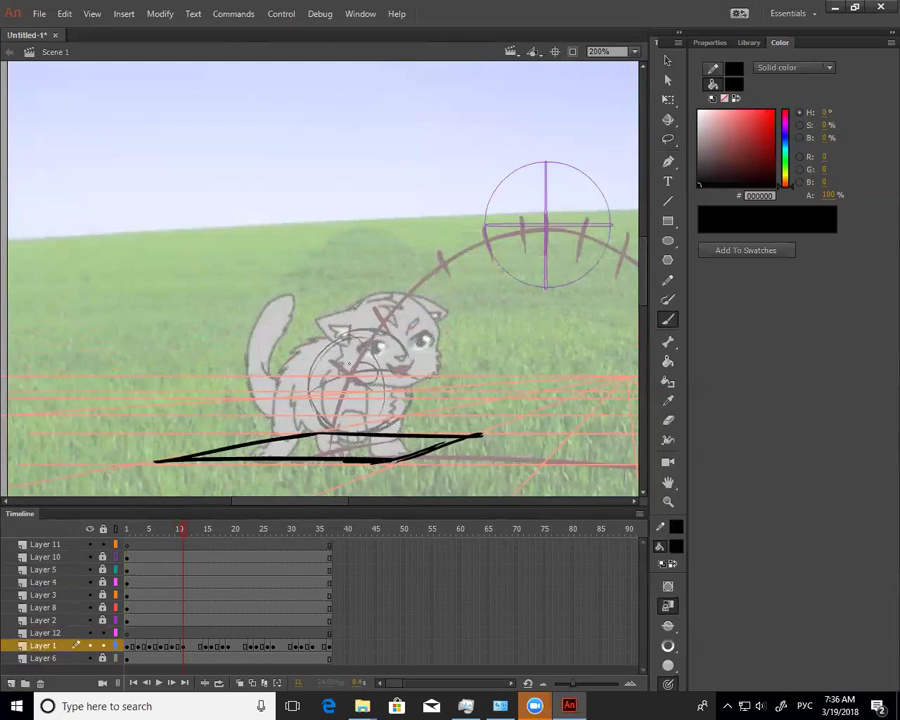
drag(318, 343, 278, 410)
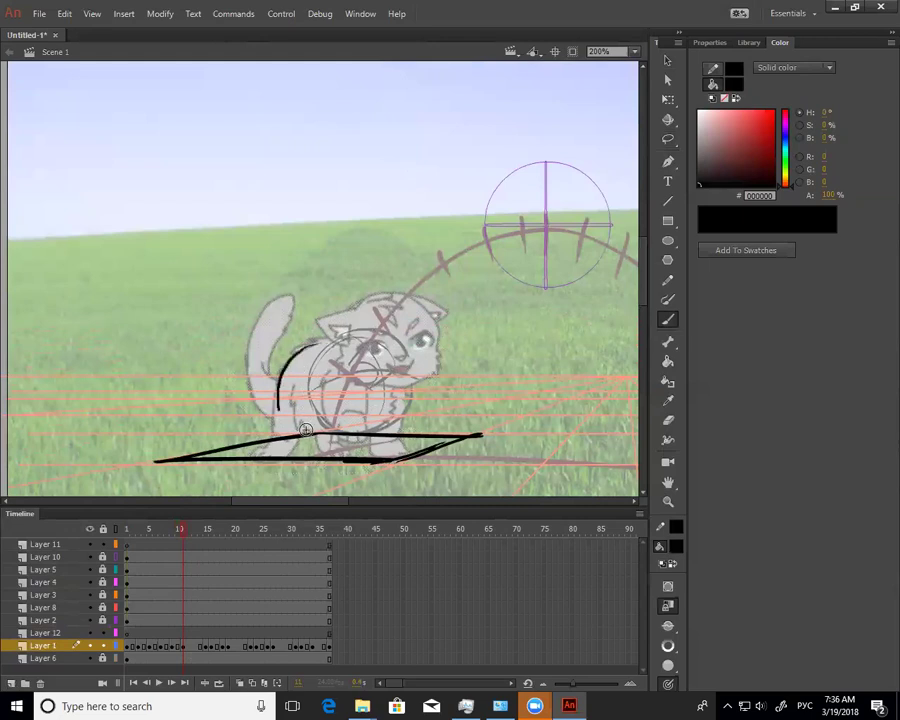
key(ctrl+z)
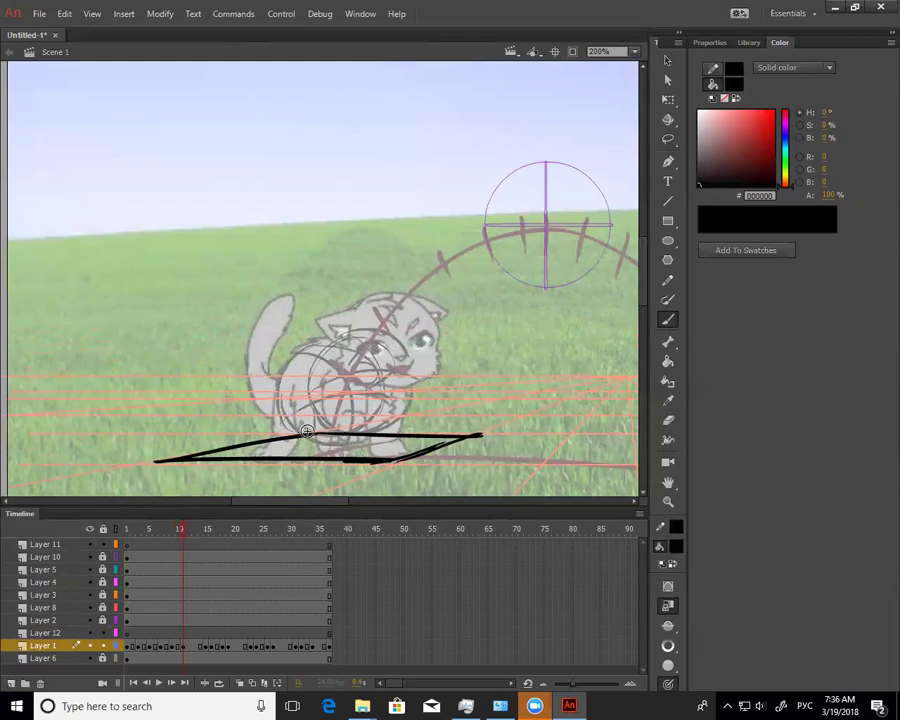
Sketch the kitten's hind leg, paw and back lines over the crouching body in frame 11
drag(317, 428, 335, 381)
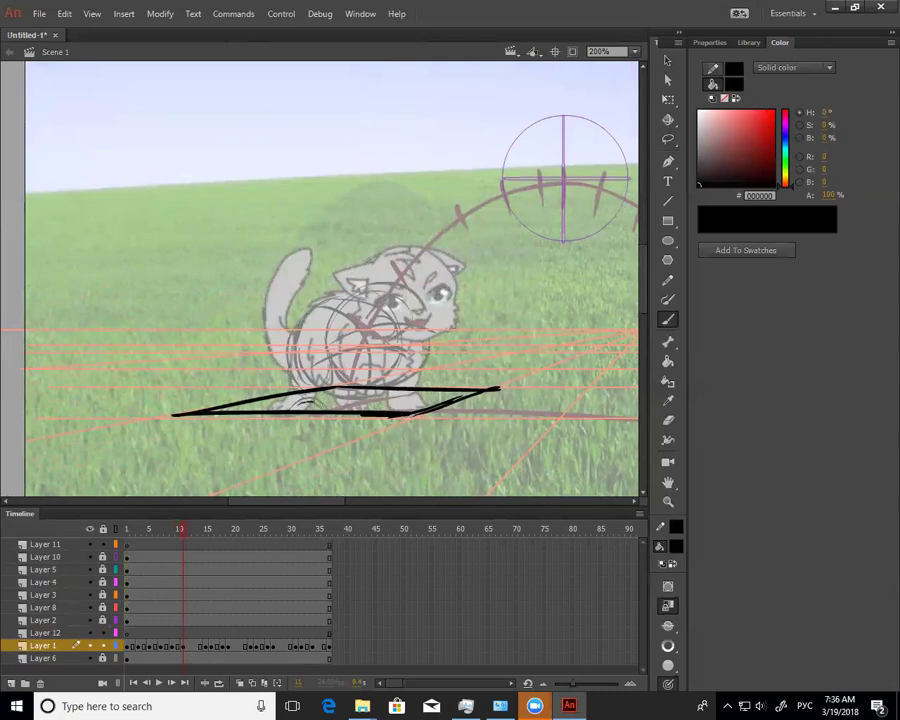
key(ctrl+z)
drag(289, 337, 286, 369)
key(ctrl+z)
mouse_move(310, 316)
mouse_down()
mouse_move(288, 375)
mouse_move(320, 397)
mouse_move(308, 403)
mouse_move(325, 407)
mouse_move(279, 414)
mouse_up()
mouse_move(337, 292)
mouse_down()
mouse_move(338, 340)
mouse_move(303, 354)
mouse_move(337, 355)
mouse_up()
Redraw the kitten's tail in frame 11 with its tip curving over the back, erasing the old tail lines
mouse_move(279, 348)
mouse_down()
mouse_move(304, 269)
mouse_move(341, 262)
mouse_up()
mouse_move(337, 258)
mouse_down()
mouse_move(300, 298)
mouse_move(317, 278)
mouse_move(287, 266)
mouse_move(273, 276)
mouse_move(267, 336)
mouse_up()
key(e)
drag(271, 331, 282, 361)
drag(313, 269, 279, 333)
key(b)
drag(339, 249, 278, 340)
drag(337, 252, 296, 297)
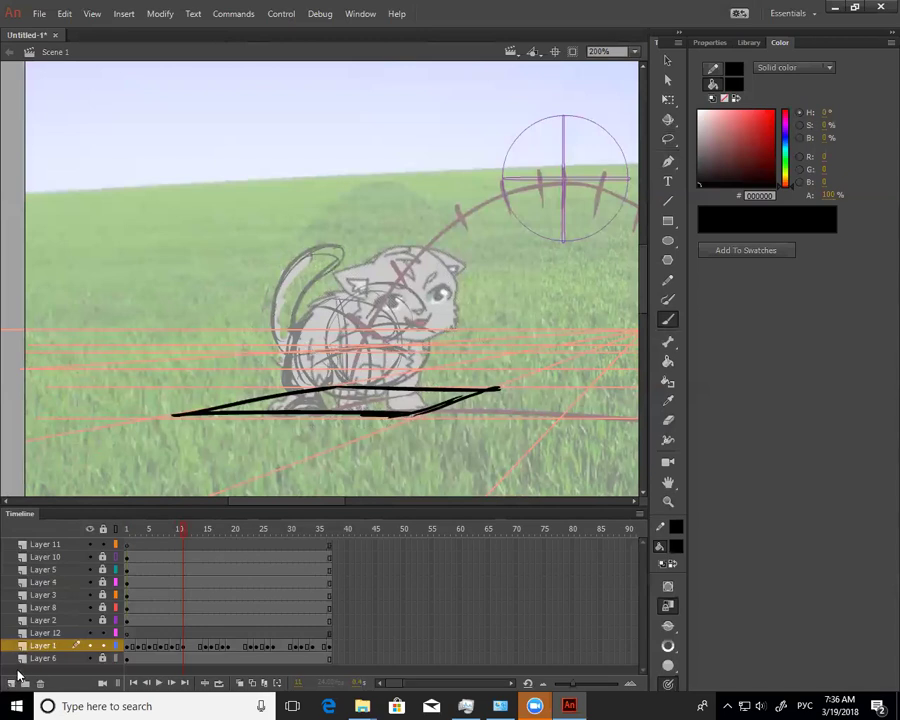
Erase stray paw lines beneath the kitten's body in frame 11, undoing a misplaced brush stroke
drag(340, 409, 362, 402)
key(ctrl+z)
key(e)
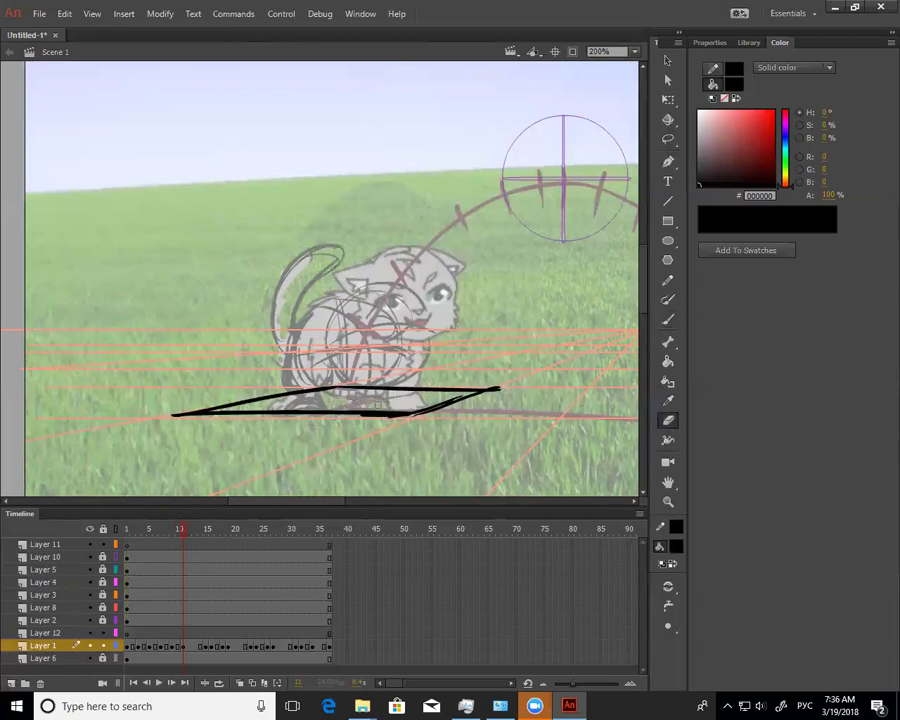
key(b)
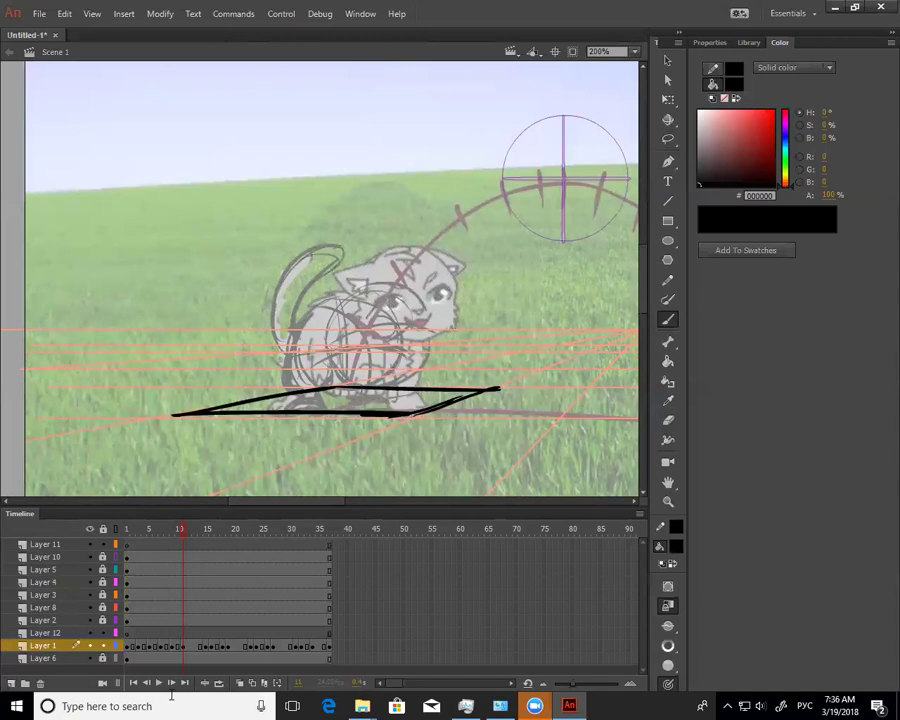
Play the jump animation from the first frame and scrub through the crouch and take-off poses to check the motion
key(ctrl+minus)
drag(185, 530, 177, 564)
key(comma)
key(b)
drag(321, 260, 317, 291)
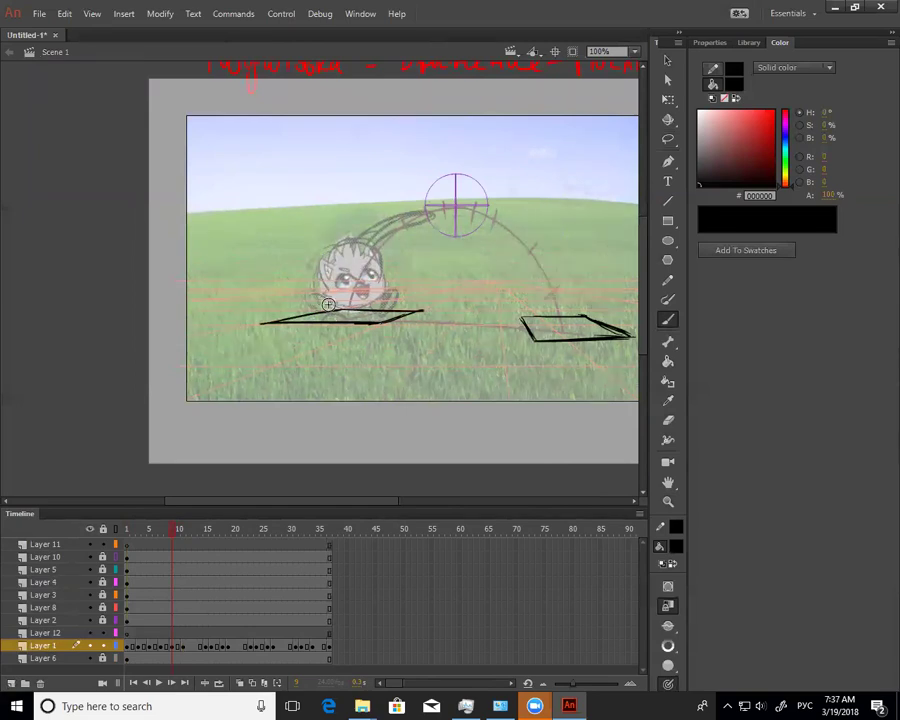
drag(172, 558, 124, 554)
key(Return)
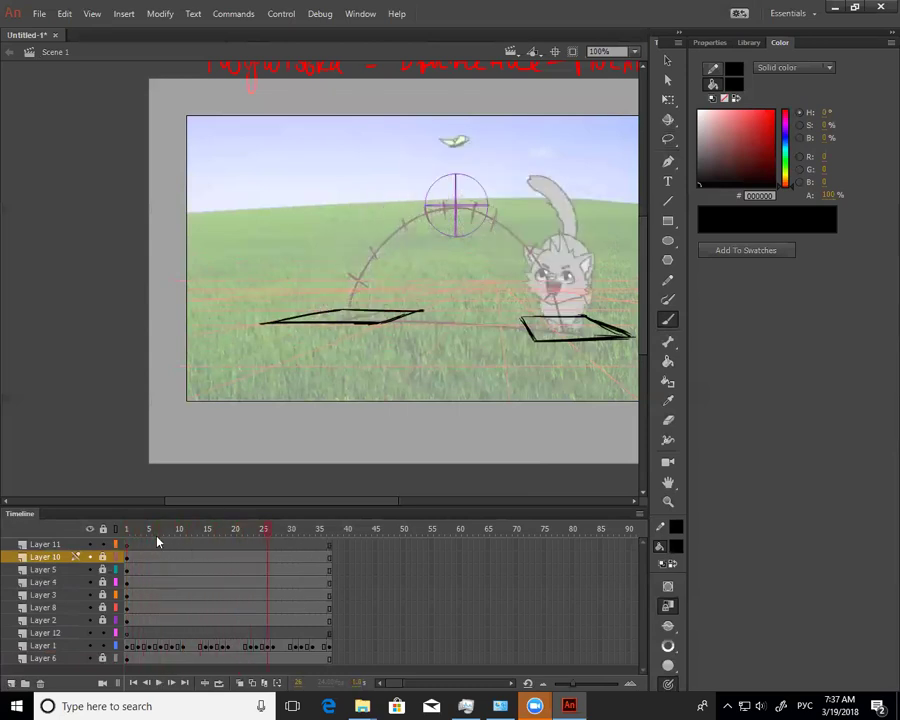
mouse_move(157, 561)
mouse_down()
mouse_move(183, 559)
mouse_move(145, 583)
mouse_move(201, 599)
mouse_move(213, 648)
mouse_up()
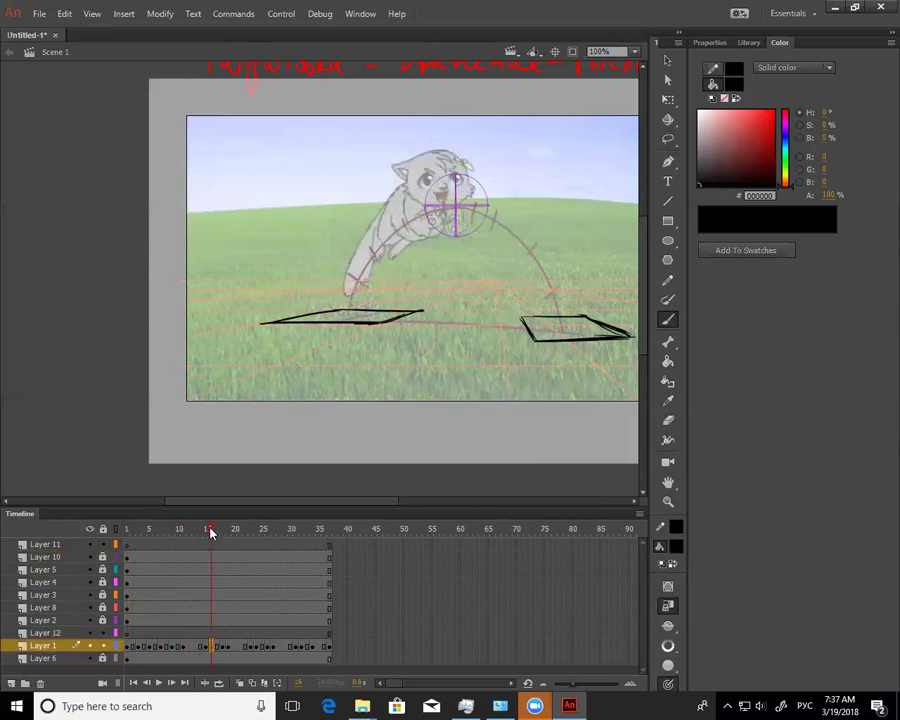
Lasso the kitten and butterfly out of the frame 15 bitmap on Layer 1, undoing the trial deletion
drag(211, 533, 202, 543)
click(207, 651)
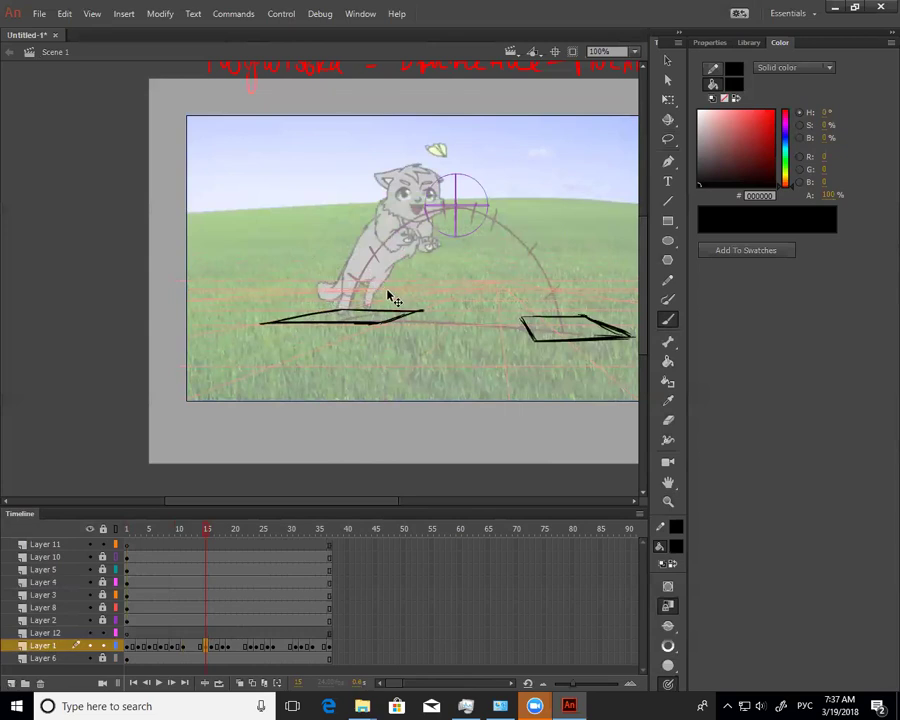
click(390, 297)
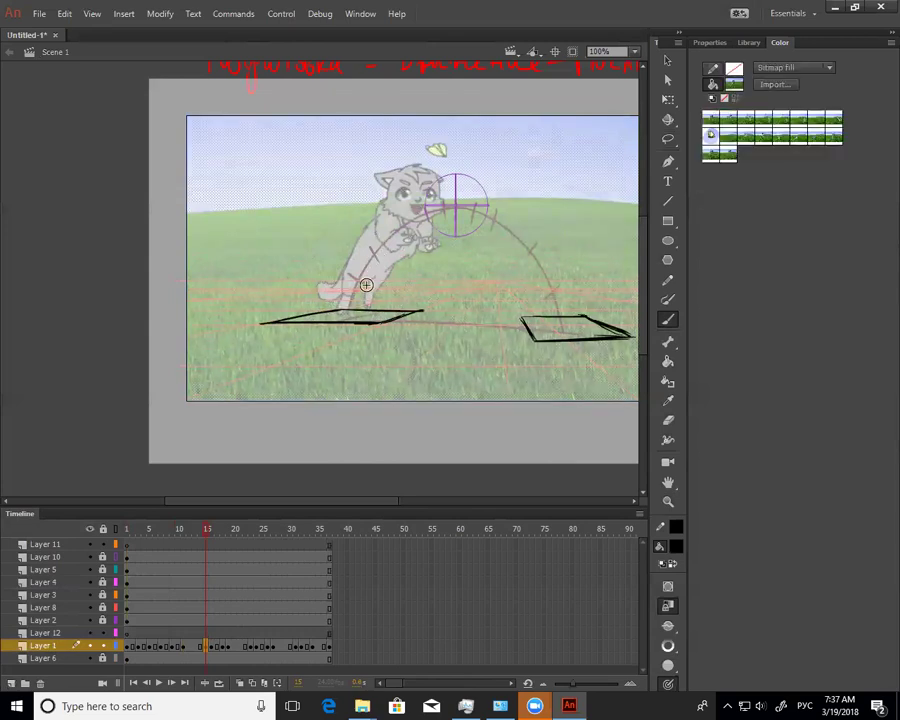
click(381, 470)
key(l)
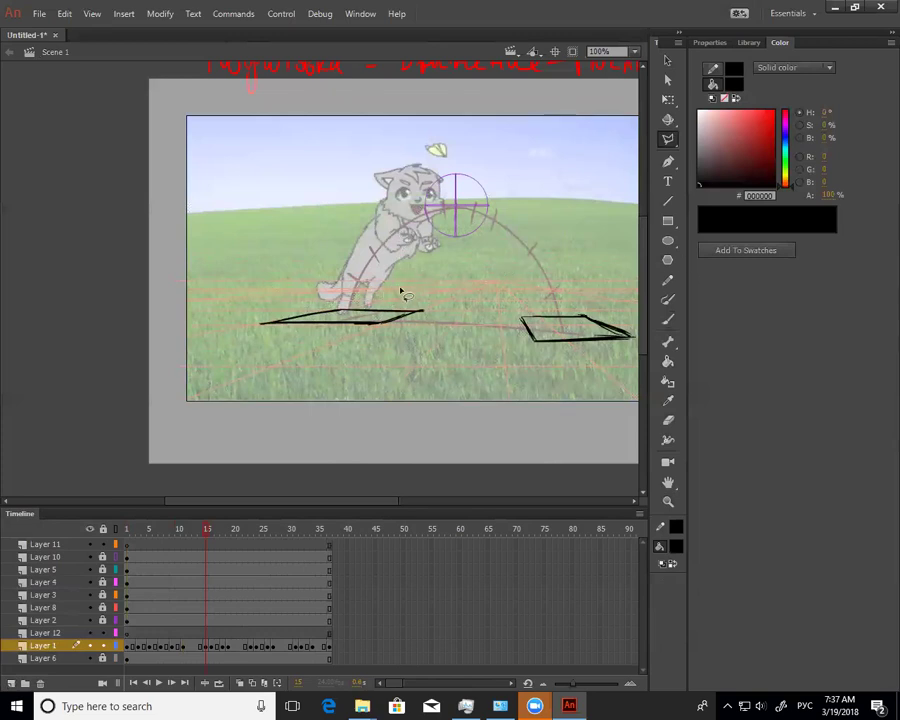
click(667, 144)
click(711, 138)
mouse_move(399, 162)
mouse_down()
mouse_move(321, 273)
mouse_move(395, 310)
mouse_up()
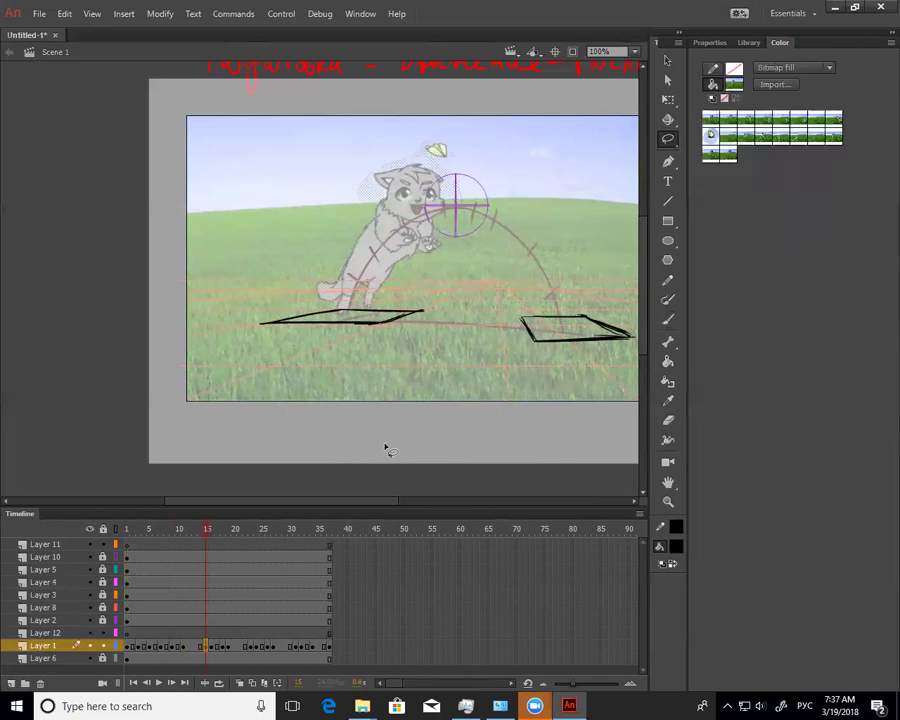
key(Delete)
key(ctrl+z)
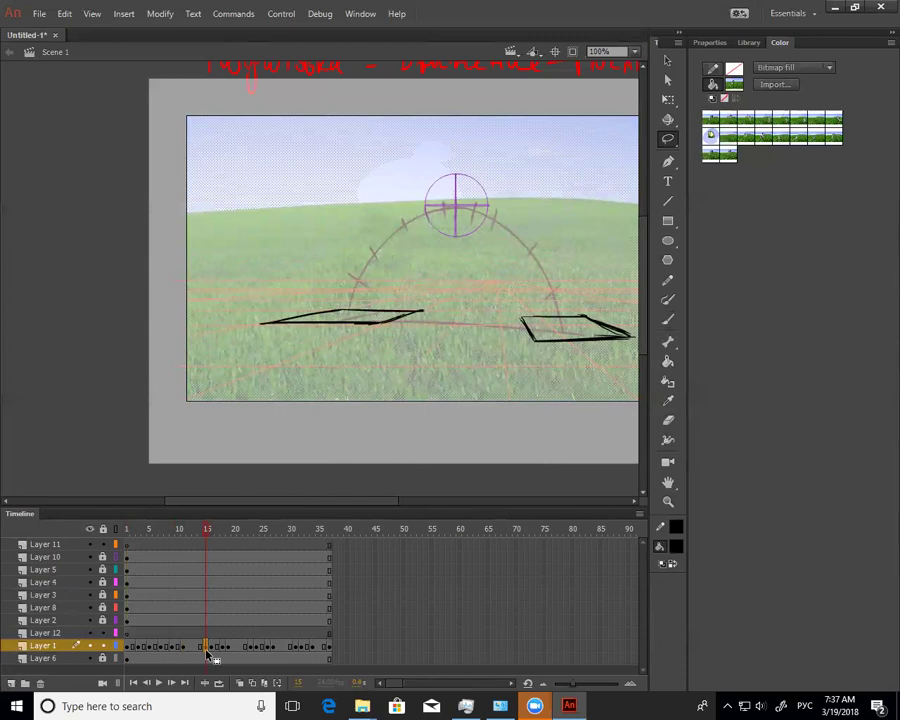
Copy the frame 15 drawing to a keyframe at frame 13 and shift its kitten and butterfly slightly down and back along the arc
click(195, 647)
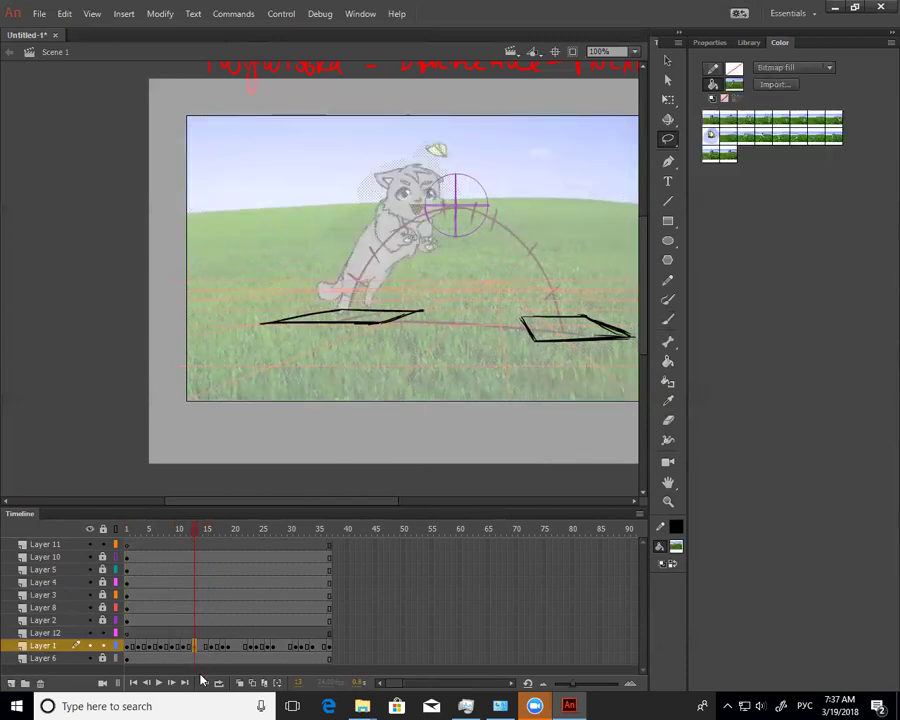
click(183, 648)
click(200, 647)
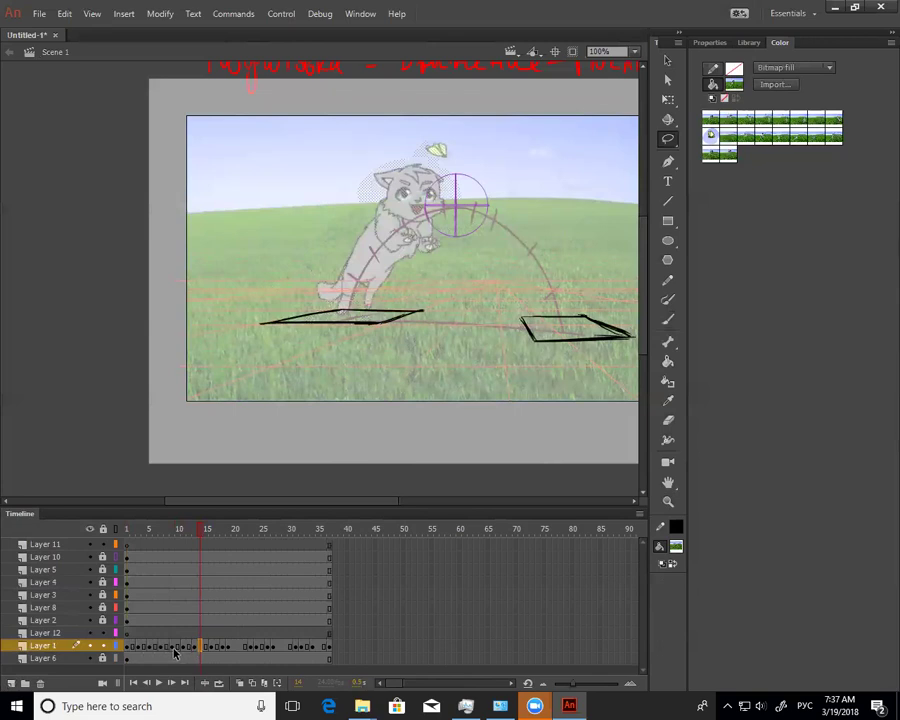
mouse_move(203, 535)
mouse_down()
mouse_move(188, 536)
mouse_move(195, 543)
mouse_up()
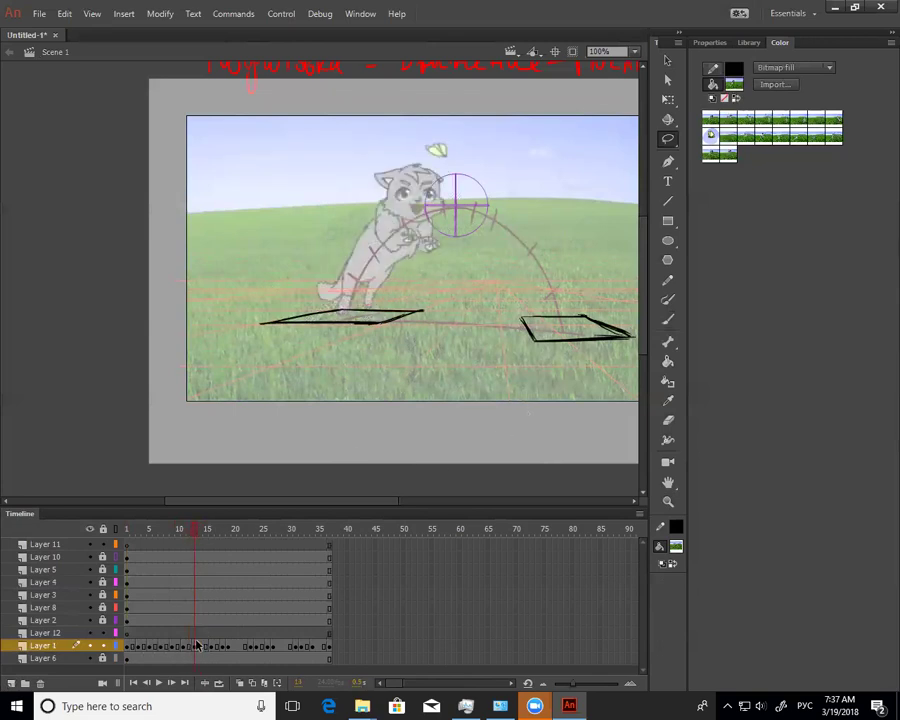
key(v)
drag(415, 243, 404, 259)
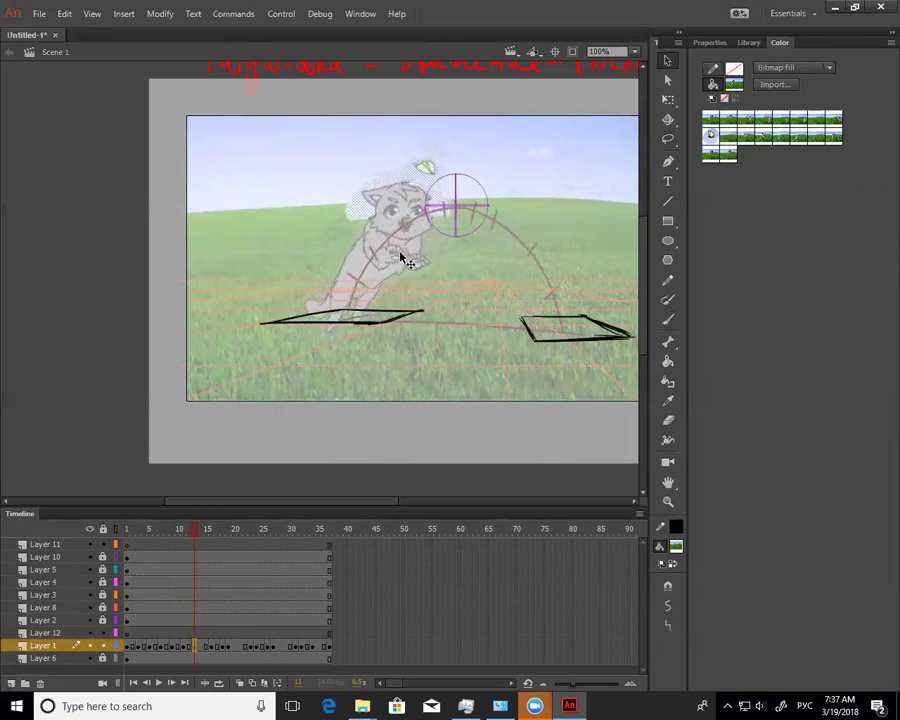
drag(197, 532, 195, 539)
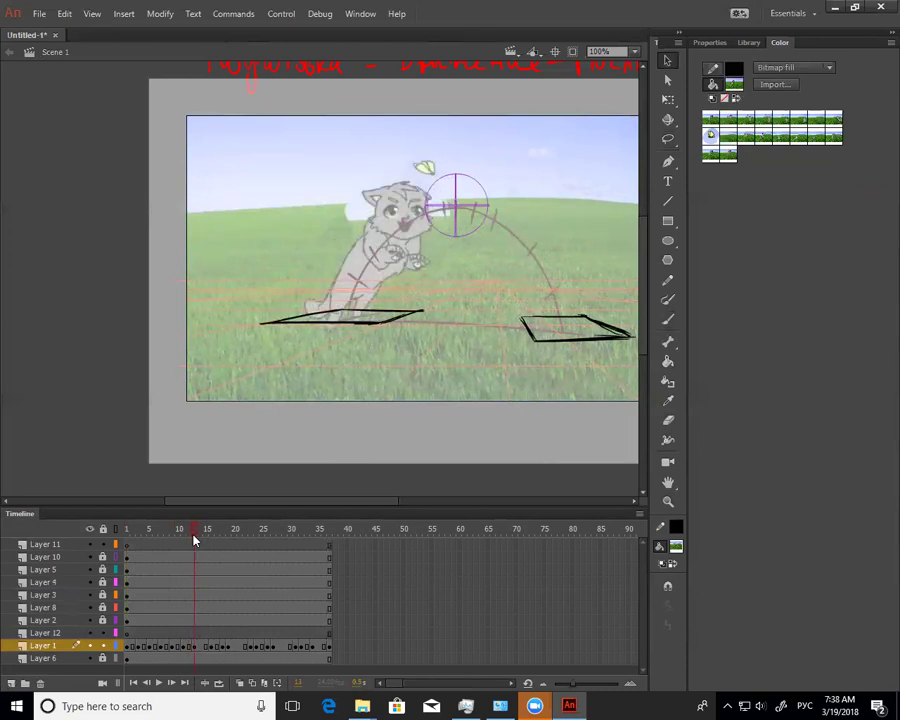
Set the brush fill colour to black (#000000) for sketching over the kitten in frame 13
key(z)
click(356, 248)
key(b)
drag(355, 215, 271, 340)
click(676, 546)
click(466, 395)
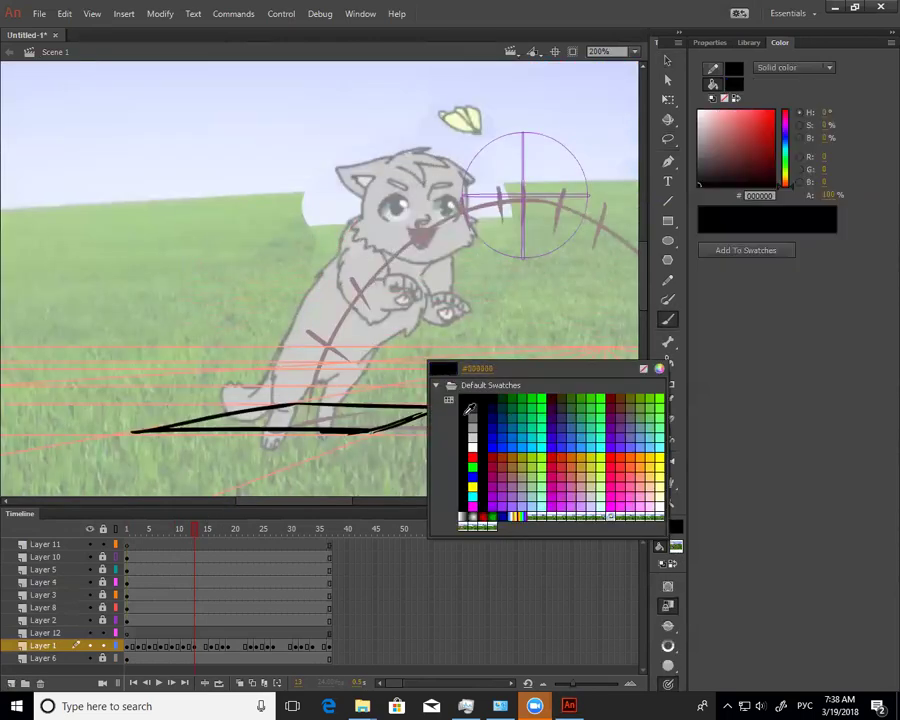
Sketch the kitten's back, body outline and shoulder curve in frame 13, undoing misplaced strokes
mouse_move(302, 277)
mouse_down()
mouse_move(298, 364)
mouse_move(333, 387)
mouse_move(382, 340)
mouse_up()
drag(346, 219, 272, 356)
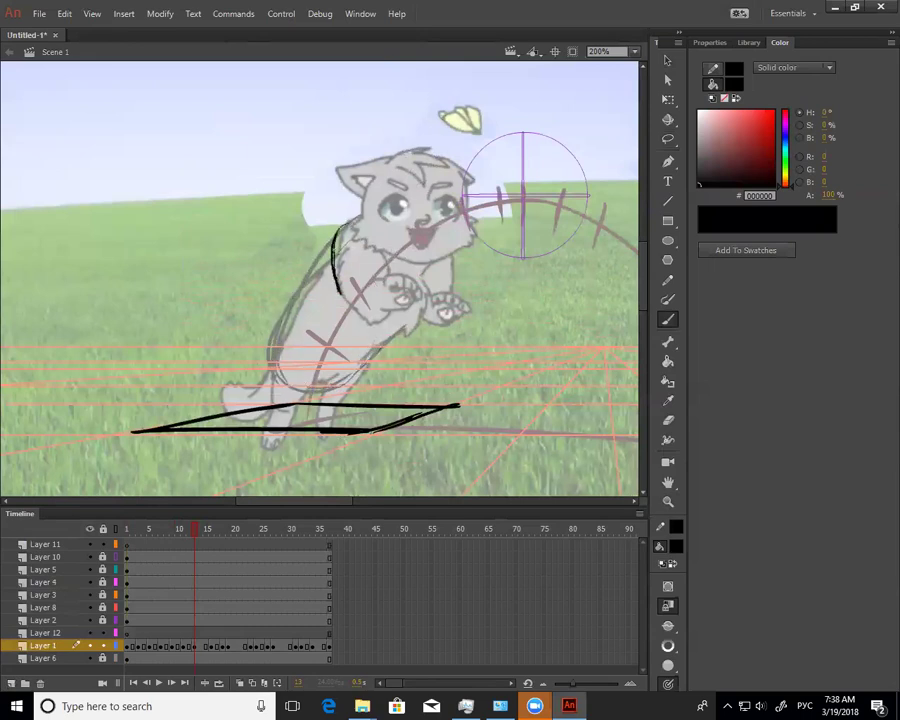
key(ctrl+z)
drag(335, 264, 345, 311)
key(ctrl+z)
mouse_move(336, 228)
mouse_down()
mouse_move(345, 314)
mouse_move(356, 218)
mouse_up()
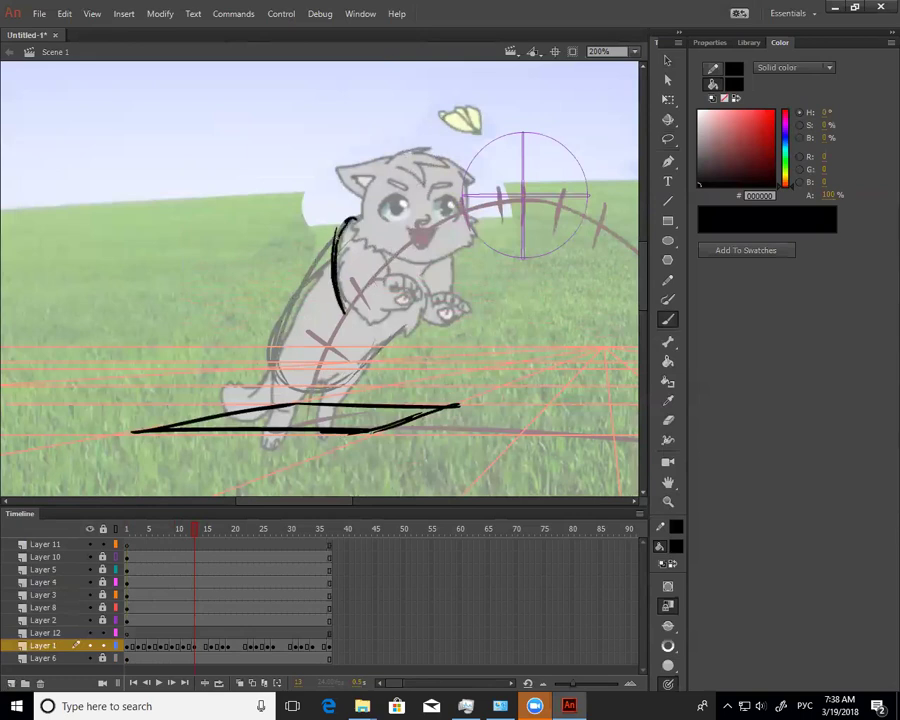
key(ctrl+z)
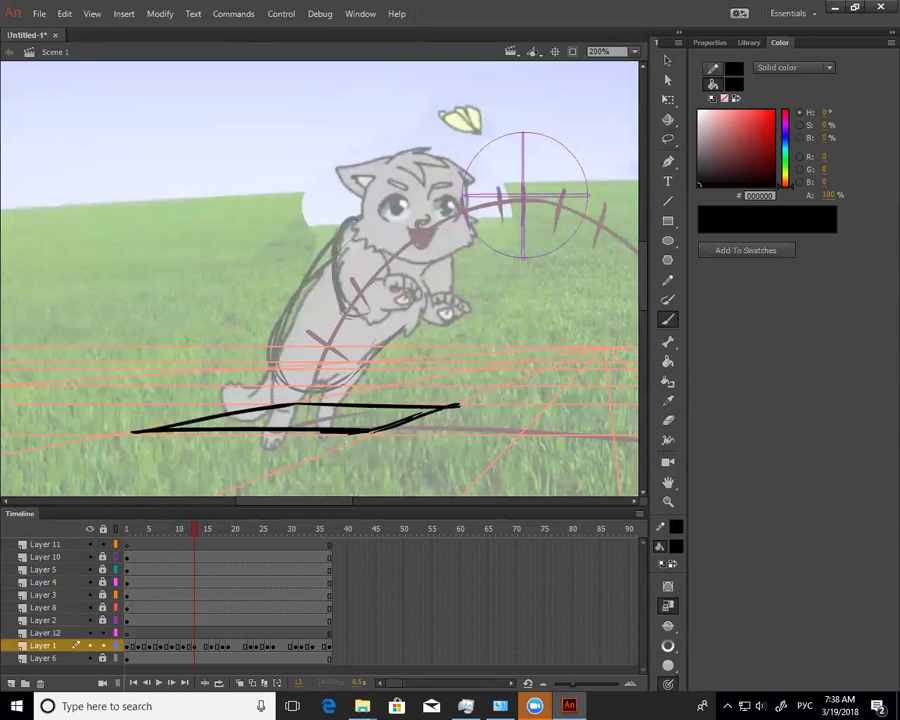
Sketch the kitten's front legs in frame 13, one paw curled at the chest and the other hanging down
mouse_move(354, 285)
mouse_down()
mouse_move(394, 267)
mouse_move(406, 277)
mouse_up()
mouse_move(404, 317)
mouse_down()
mouse_move(455, 298)
mouse_move(433, 313)
mouse_move(486, 321)
mouse_up()
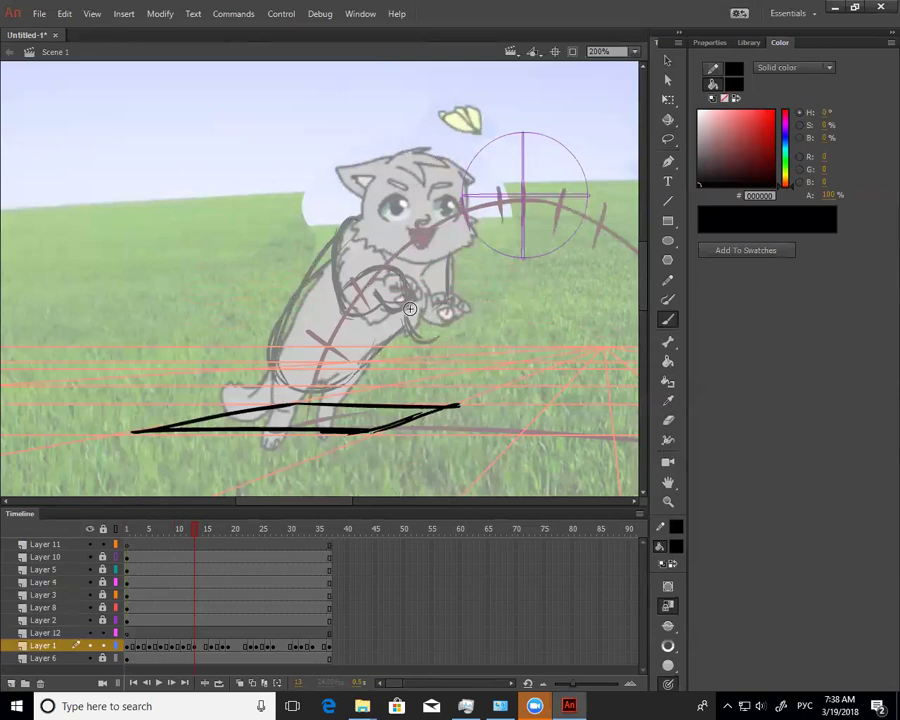
drag(411, 292, 403, 304)
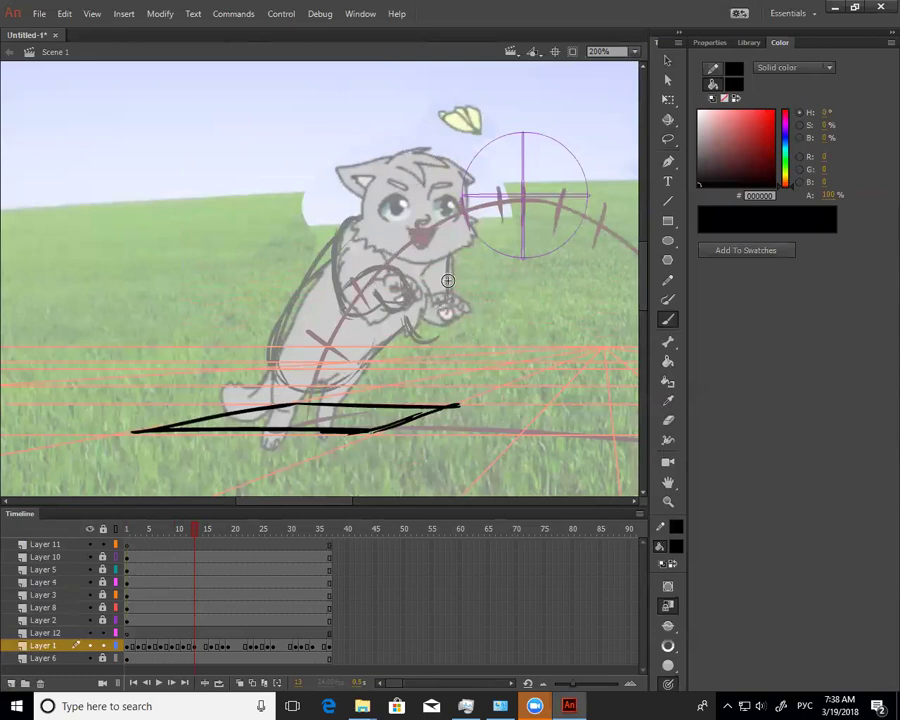
mouse_move(428, 358)
mouse_down()
mouse_move(452, 345)
mouse_move(453, 262)
mouse_up()
key(e)
key(ctrl+z)
key(b)
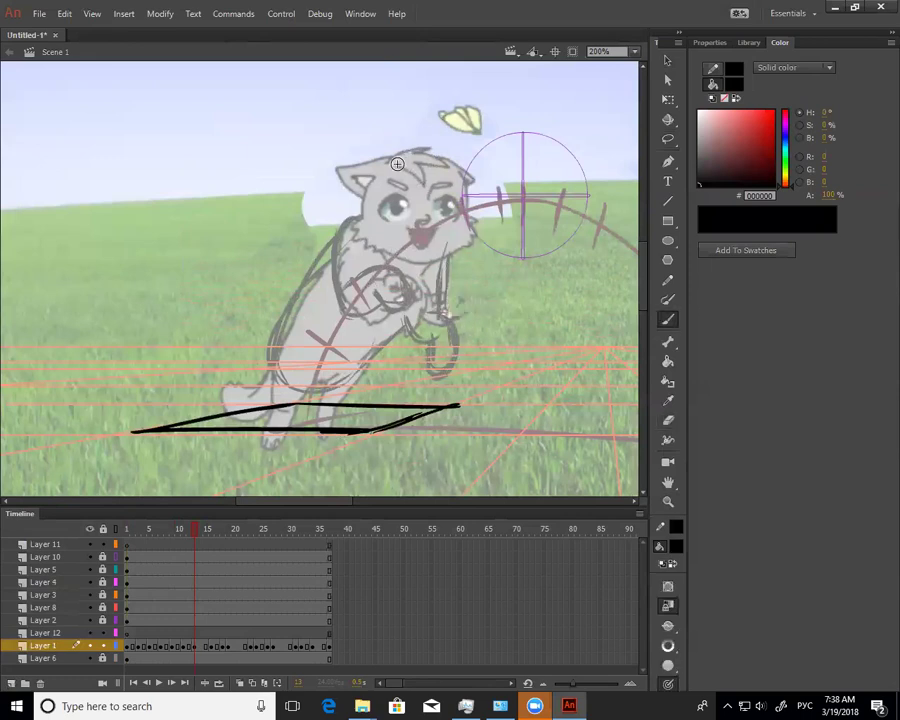
Sketch the head circle with curved face guidelines over the kitten in frame 13, undoing misplaced strokes
drag(370, 168, 376, 250)
key(ctrl+z)
mouse_move(398, 152)
mouse_down()
mouse_move(445, 152)
mouse_move(476, 185)
mouse_move(466, 252)
mouse_move(476, 223)
mouse_move(452, 255)
mouse_up()
key(ctrl+z)
key(ctrl+z)
key(ctrl+z)
drag(412, 150, 434, 226)
mouse_move(350, 236)
mouse_down()
mouse_move(483, 231)
mouse_move(484, 248)
mouse_up()
drag(419, 153, 434, 245)
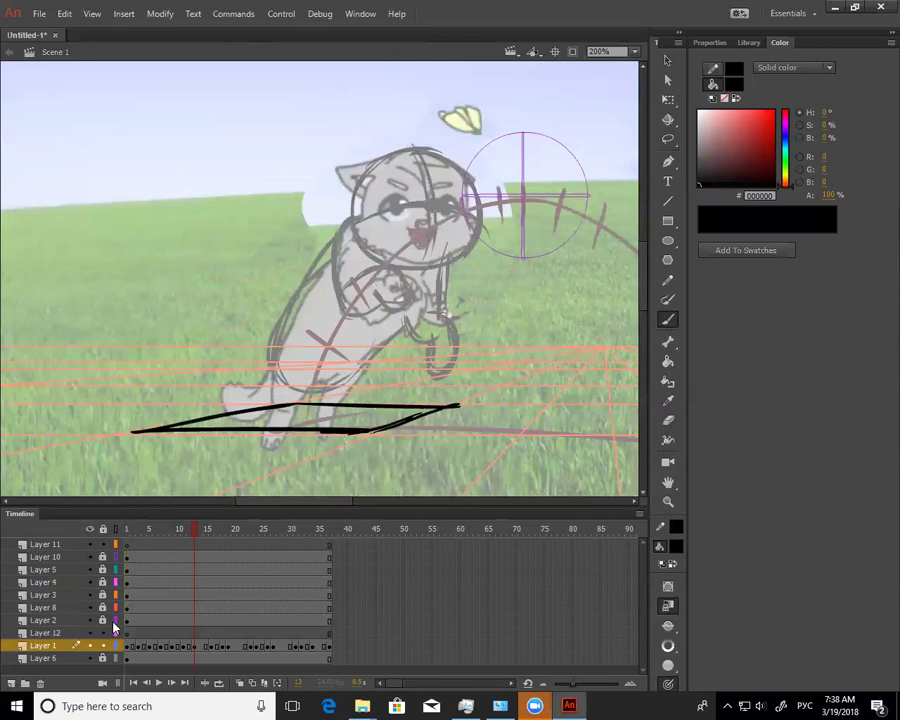
Sketch the kitten's eyes, nose and mouth along the face guidelines in frame 13
mouse_move(379, 209)
mouse_down()
mouse_move(403, 193)
mouse_move(410, 200)
mouse_up()
mouse_move(382, 214)
mouse_down()
mouse_move(413, 211)
mouse_move(381, 205)
mouse_up()
drag(467, 208, 454, 212)
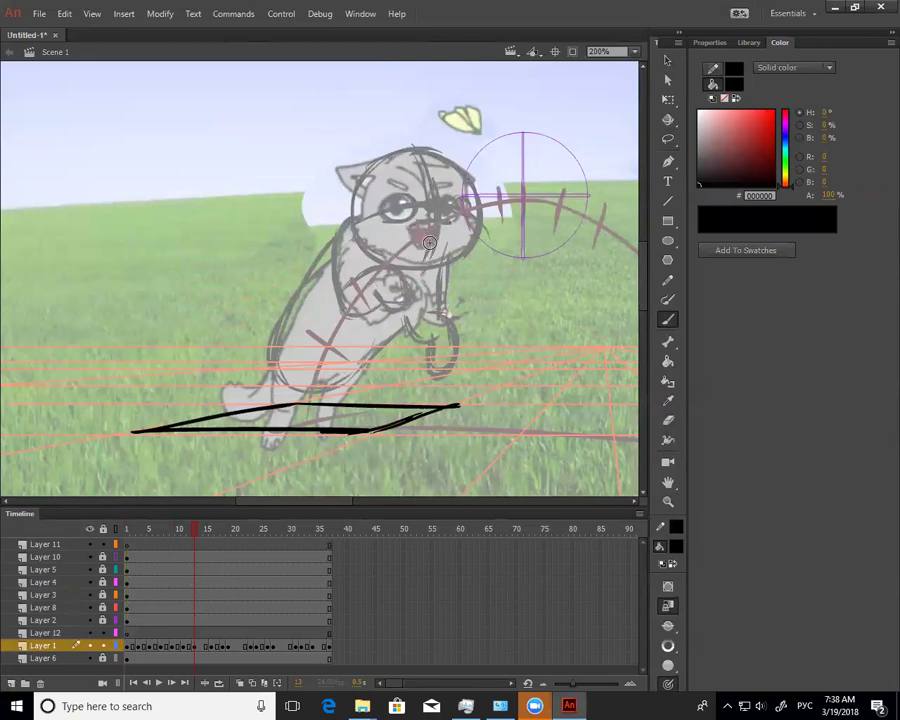
drag(438, 228, 429, 253)
Erase the kitten's old ears and hind legs in frame 13 and extend the back line toward the hips
key(e)
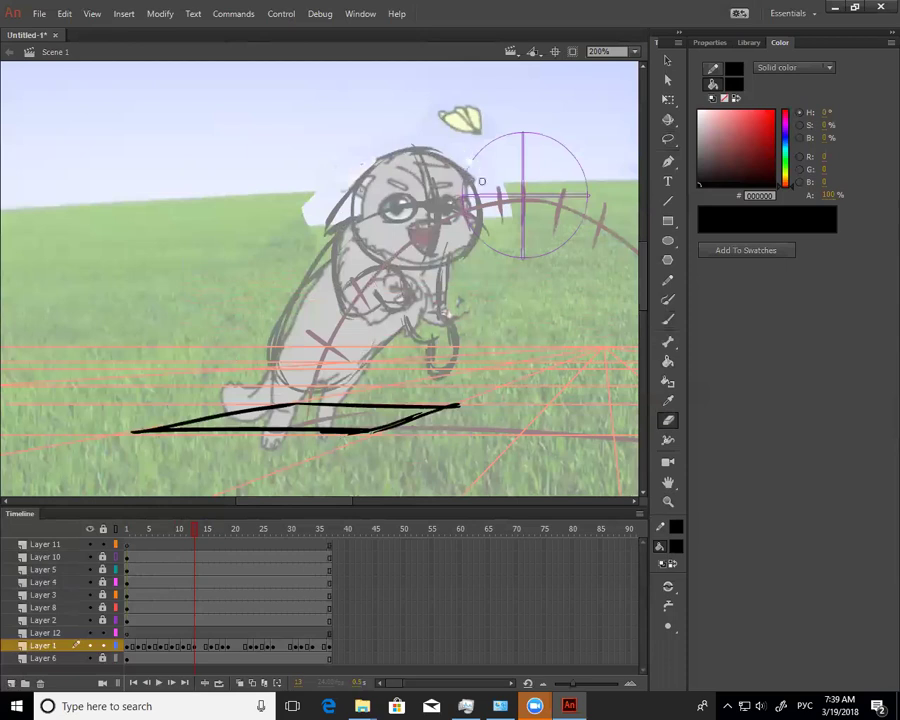
mouse_move(378, 369)
mouse_down()
mouse_move(339, 377)
mouse_move(350, 410)
mouse_move(282, 414)
mouse_move(330, 382)
mouse_move(296, 370)
mouse_up()
key(b)
key(e)
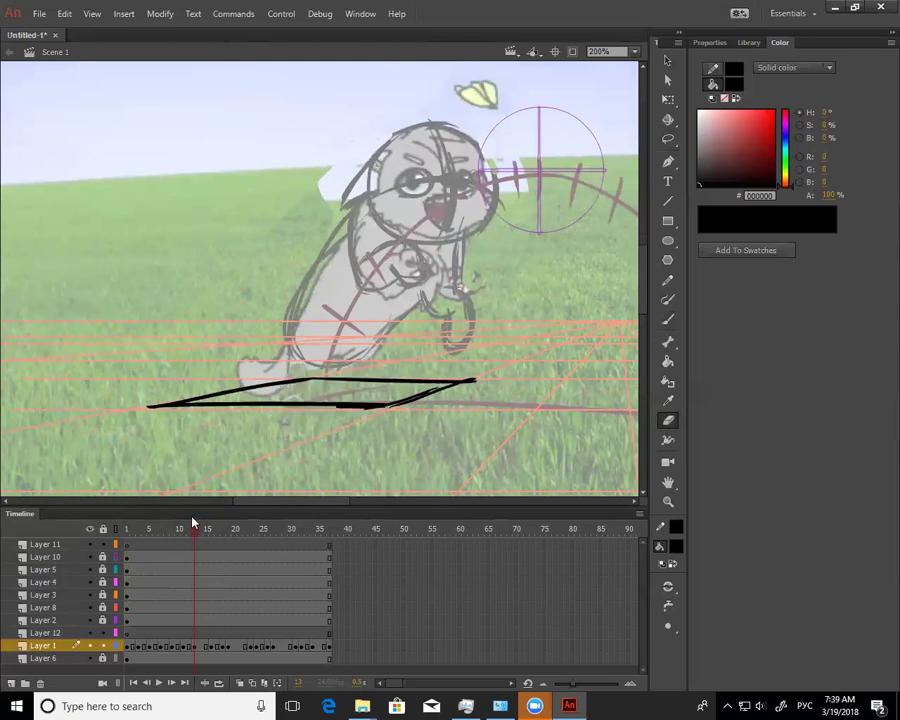
click(190, 530)
click(193, 530)
key(b)
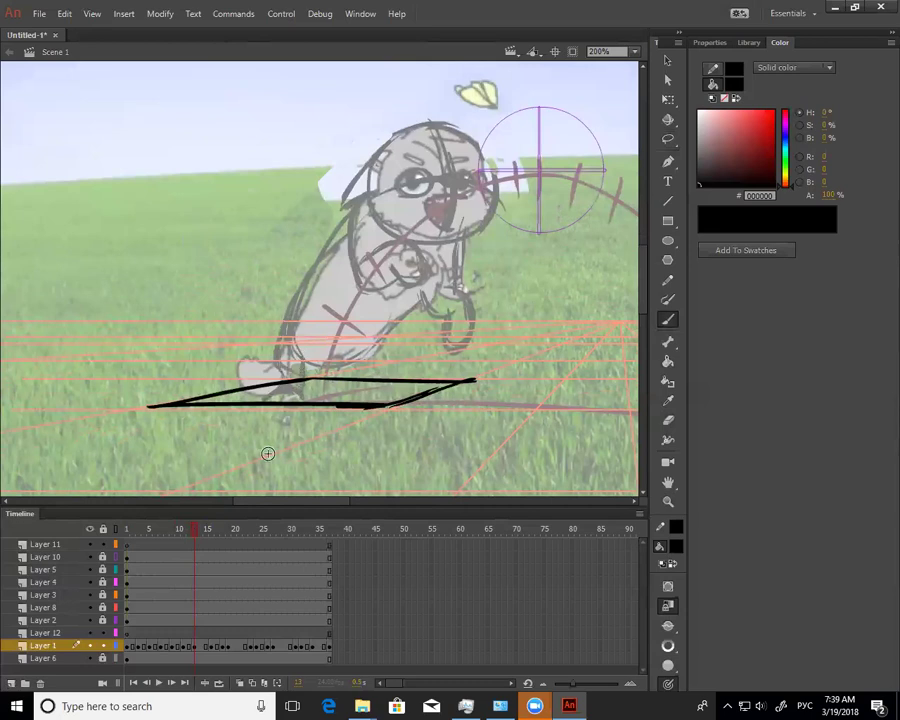
Sketch the kitten's hip circle, hind paw and hind leg lines above the take-off platform on Layer 11
drag(188, 543, 195, 543)
mouse_move(336, 393)
mouse_down()
mouse_move(373, 391)
mouse_move(335, 401)
mouse_move(356, 403)
mouse_move(373, 393)
mouse_up()
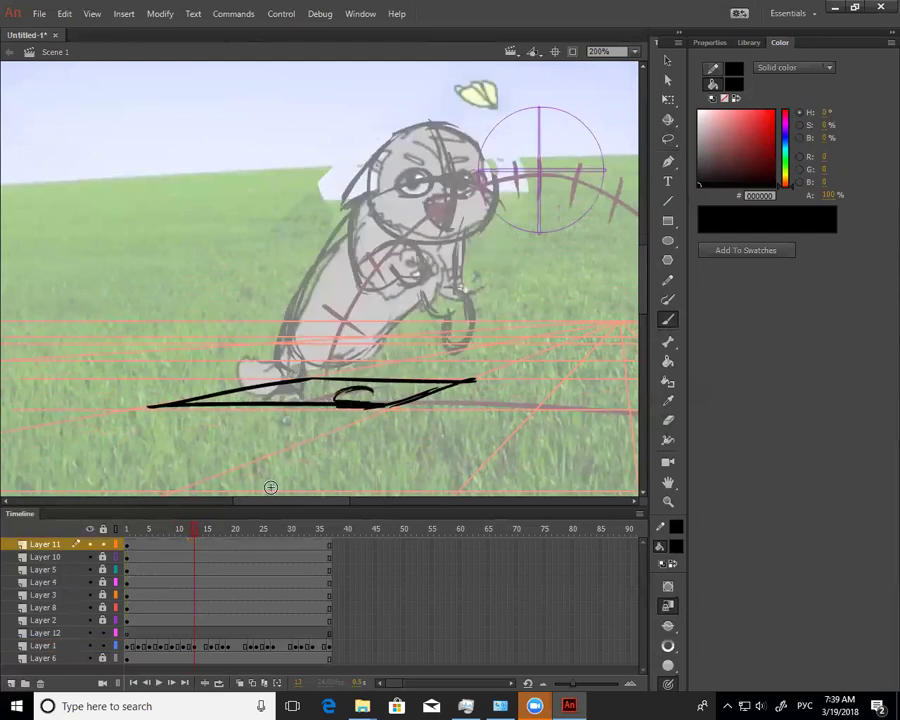
drag(192, 533, 194, 533)
mouse_move(380, 330)
mouse_down()
mouse_move(377, 370)
mouse_move(341, 374)
mouse_move(382, 362)
mouse_move(368, 383)
mouse_up()
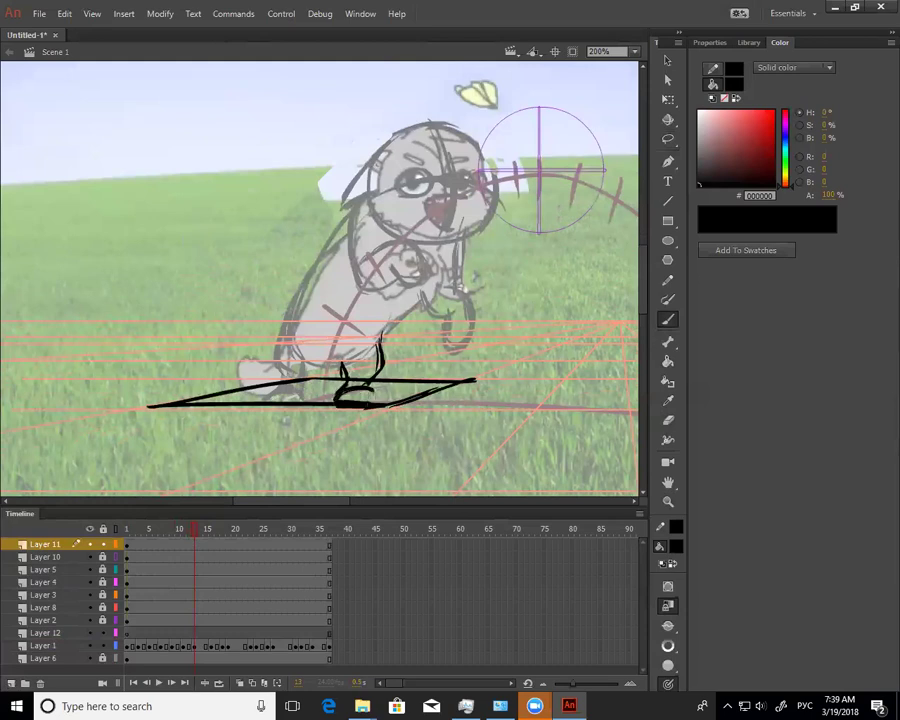
mouse_move(292, 338)
mouse_down()
mouse_move(351, 289)
mouse_move(364, 360)
mouse_up()
drag(336, 289, 327, 374)
mouse_move(290, 328)
mouse_down()
mouse_move(367, 363)
mouse_move(331, 359)
mouse_move(310, 396)
mouse_up()
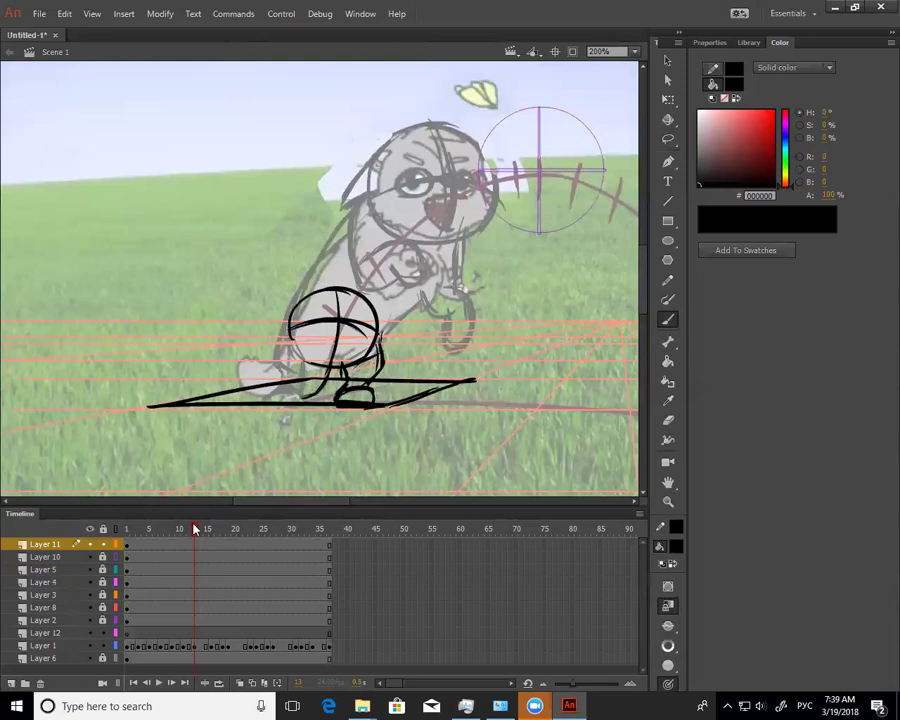
Sketch the kitten's tail curving up behind the hips on Layer 11 and join its base to the body
drag(192, 533, 194, 533)
mouse_move(265, 390)
mouse_down()
mouse_move(243, 338)
mouse_move(259, 317)
mouse_move(269, 357)
mouse_move(322, 371)
mouse_move(307, 360)
mouse_move(310, 370)
mouse_move(267, 378)
mouse_up()
key(e)
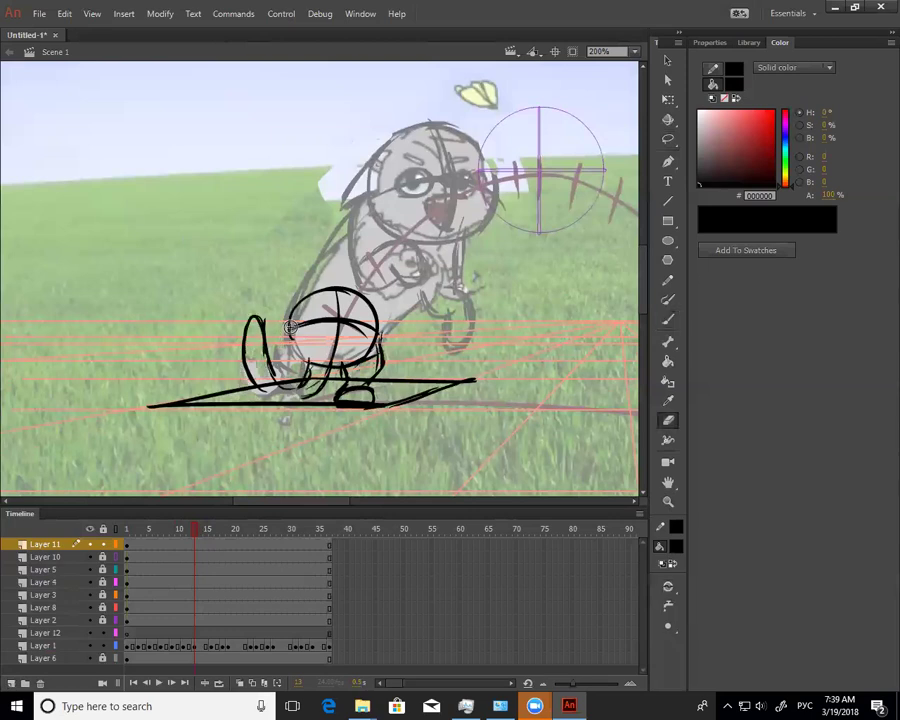
key(b)
mouse_move(308, 360)
mouse_down()
mouse_move(297, 387)
mouse_move(257, 380)
mouse_up()
drag(243, 335, 256, 375)
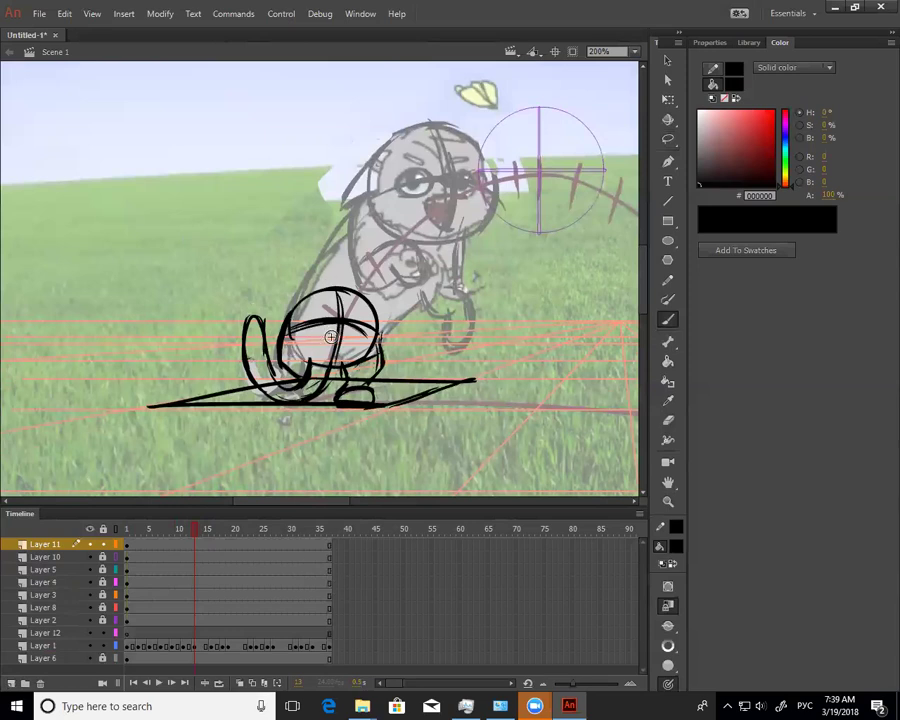
Sketch the near hind leg from the hip circle down to the platform, with the thigh's back line
mouse_move(339, 337)
mouse_down()
mouse_move(331, 379)
mouse_move(304, 379)
mouse_up()
mouse_move(284, 334)
mouse_down()
mouse_move(278, 362)
mouse_move(297, 375)
mouse_up()
drag(305, 364, 299, 396)
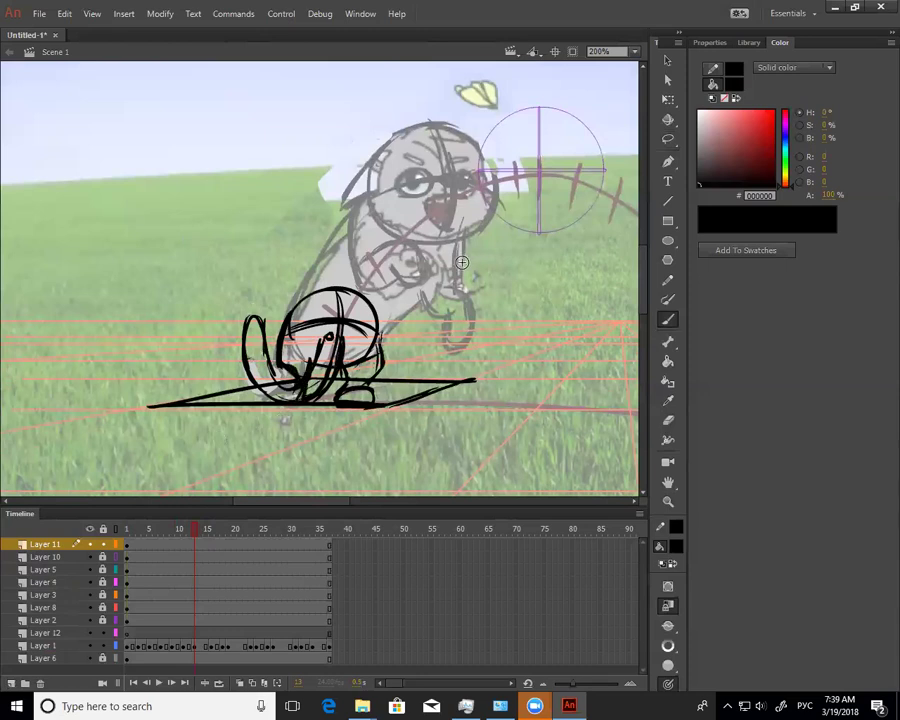
Scrub the timeline from the first frame to frame 11 to check the new hind leg and tail sketch against other poses
key(z)
alt+click(438, 304)
drag(456, 392, 506, 419)
key(v)
drag(194, 532, 194, 546)
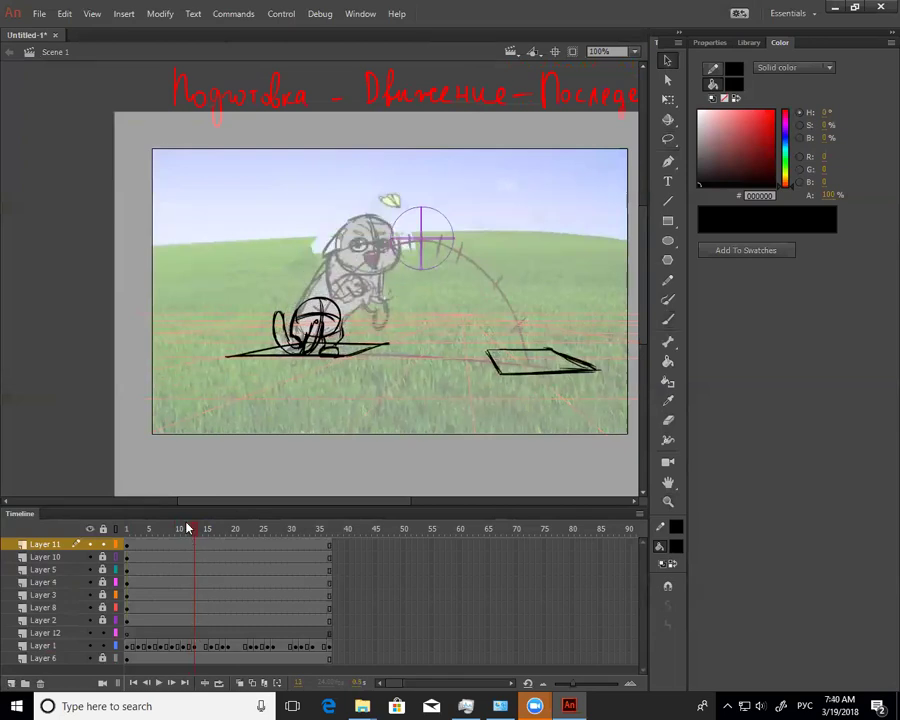
click(126, 543)
mouse_move(135, 541)
mouse_down()
mouse_move(184, 537)
mouse_move(166, 550)
mouse_move(196, 549)
mouse_move(183, 548)
mouse_up()
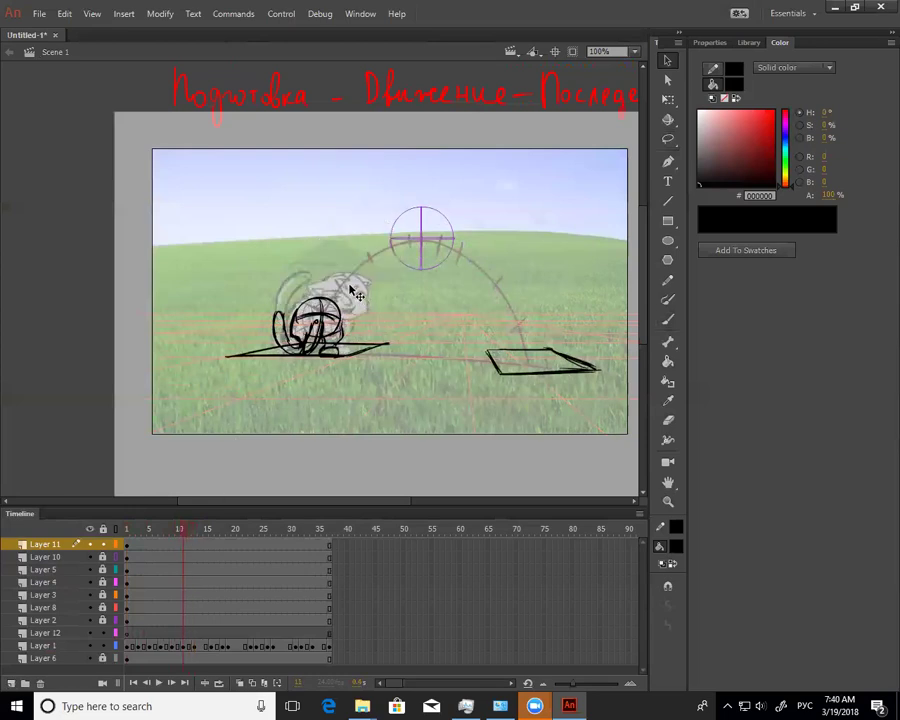
Go back to frame 3, where the kitten's head is turned toward the viewer, and add a new layer above Layer 11
key(l)
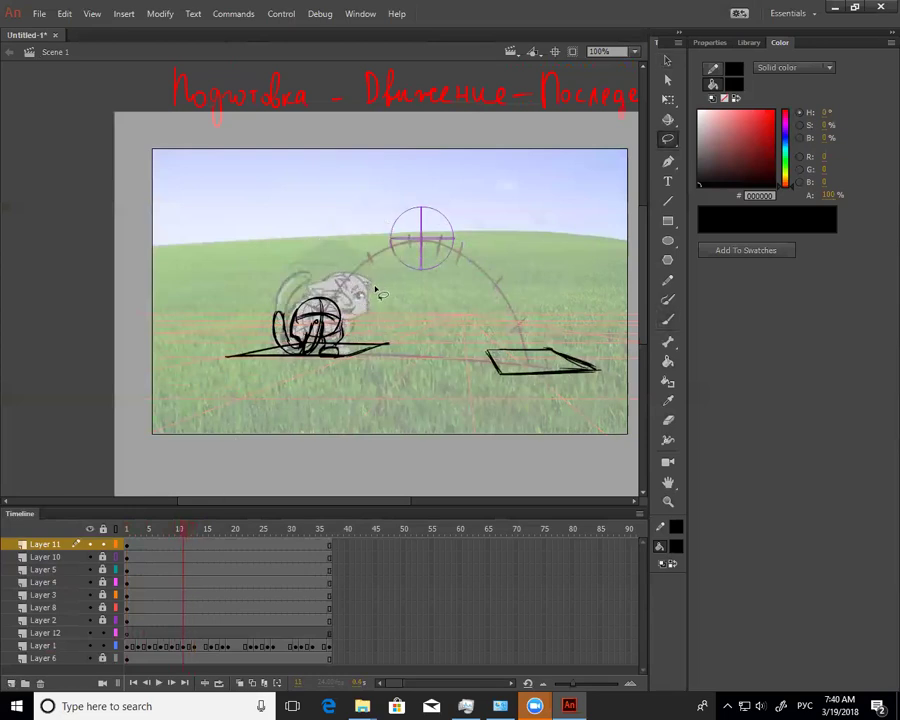
click(125, 540)
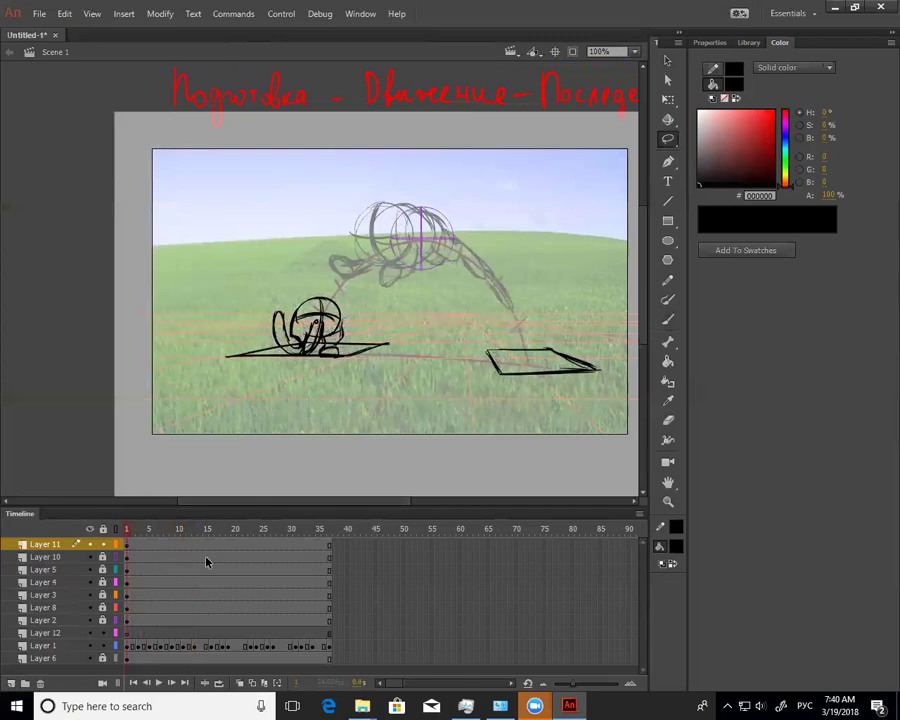
click(138, 535)
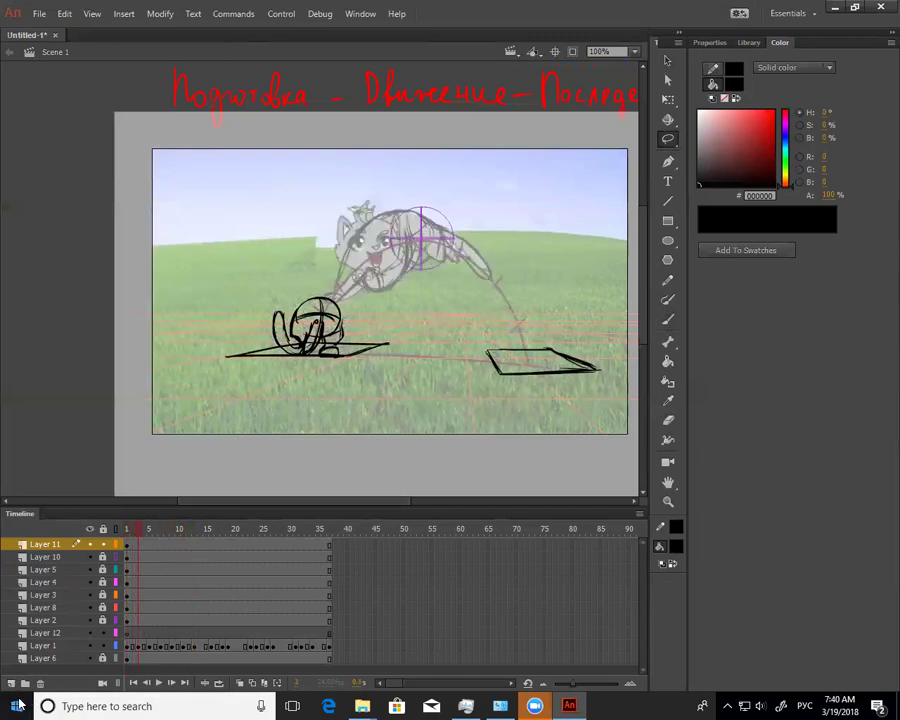
key(super)
click(769, 535)
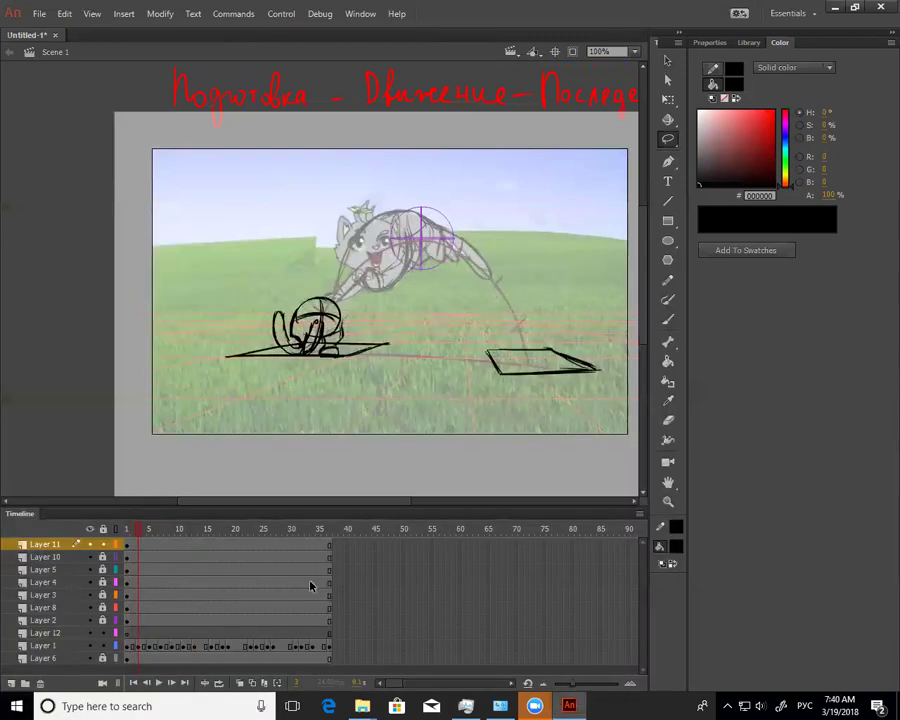
click(12, 684)
Draw a head-sized oval around the kitten's head at frame 3 on Layer 13 and delete its fill, leaving the outline
click(668, 240)
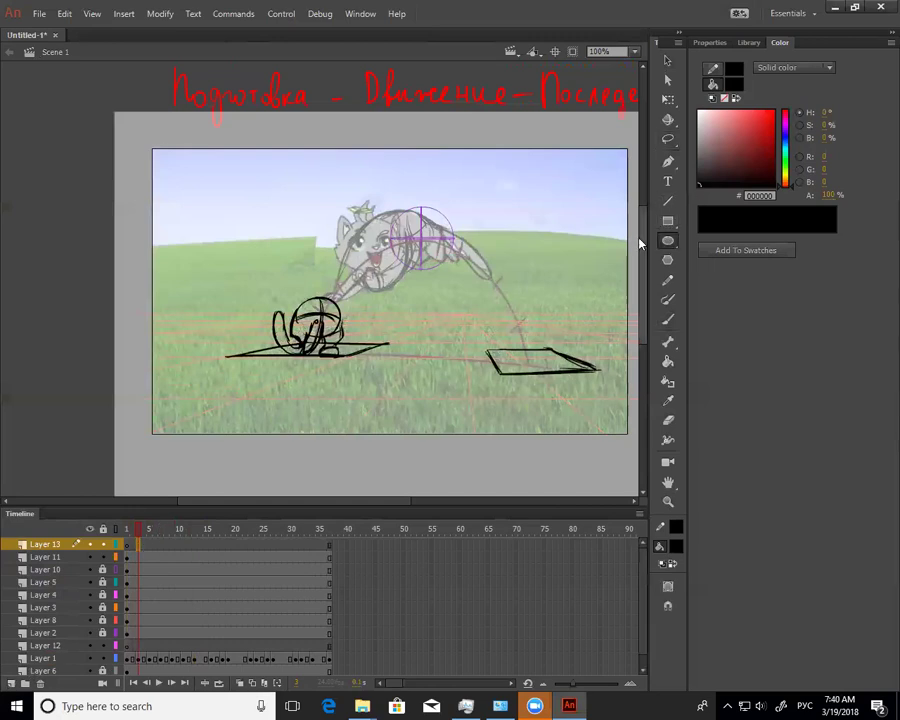
drag(338, 216, 353, 231)
mouse_move(357, 231)
mouse_down()
mouse_move(386, 262)
mouse_move(403, 262)
mouse_up()
key(ctrl+z)
key(ctrl+z)
mouse_move(345, 213)
mouse_down()
mouse_move(402, 270)
mouse_move(381, 254)
mouse_up()
key(v)
click(381, 254)
key(Delete)
Move the outline circle over the crouching kitten's head to compare its size at frames 11 and 12, and delete the circle
drag(157, 543, 186, 541)
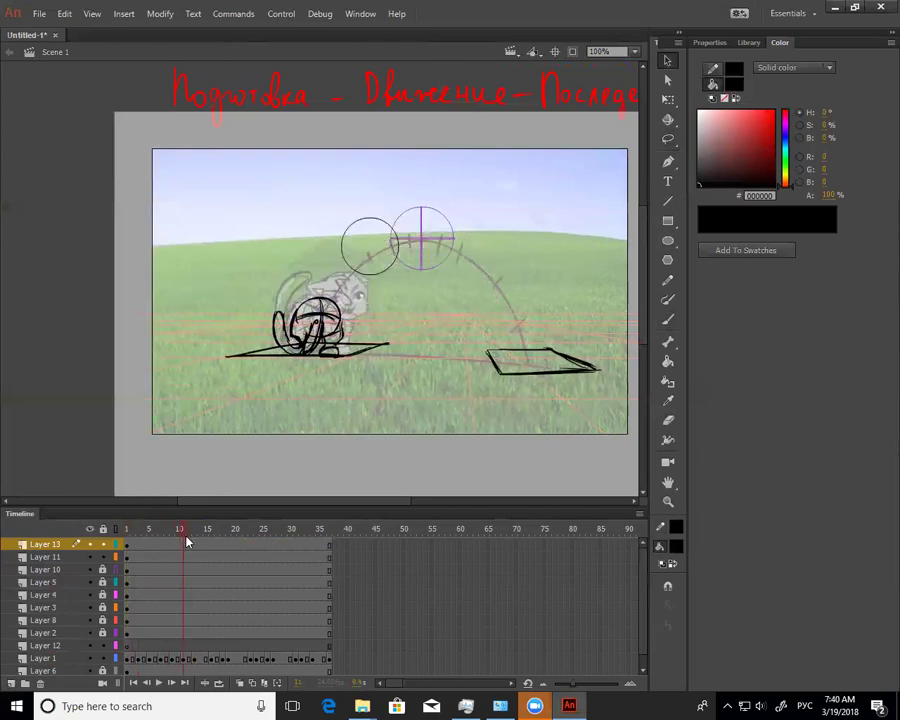
drag(391, 266, 368, 314)
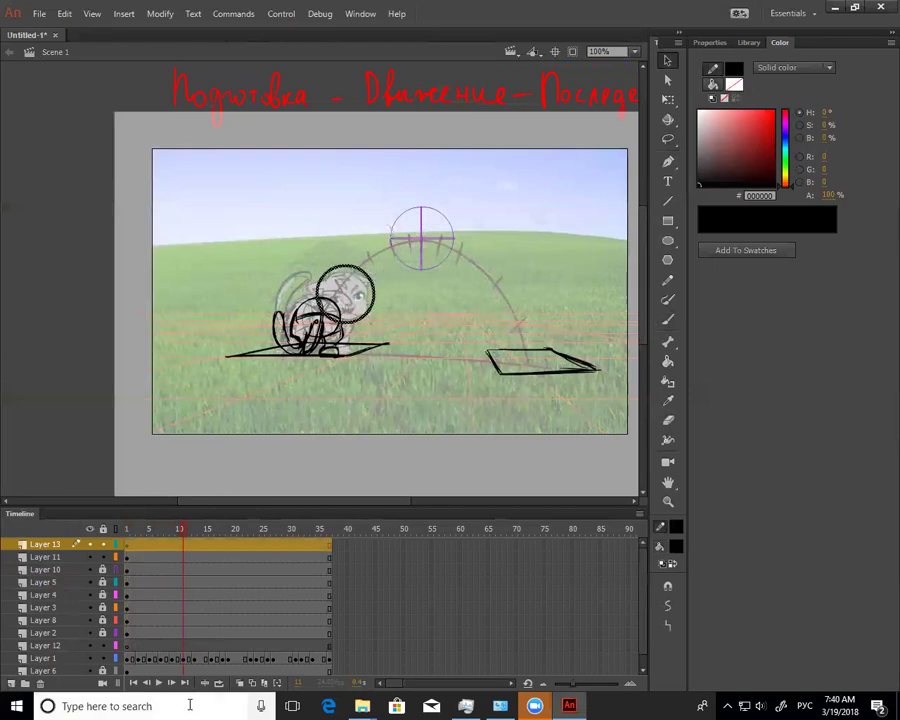
click(195, 537)
drag(194, 537, 192, 538)
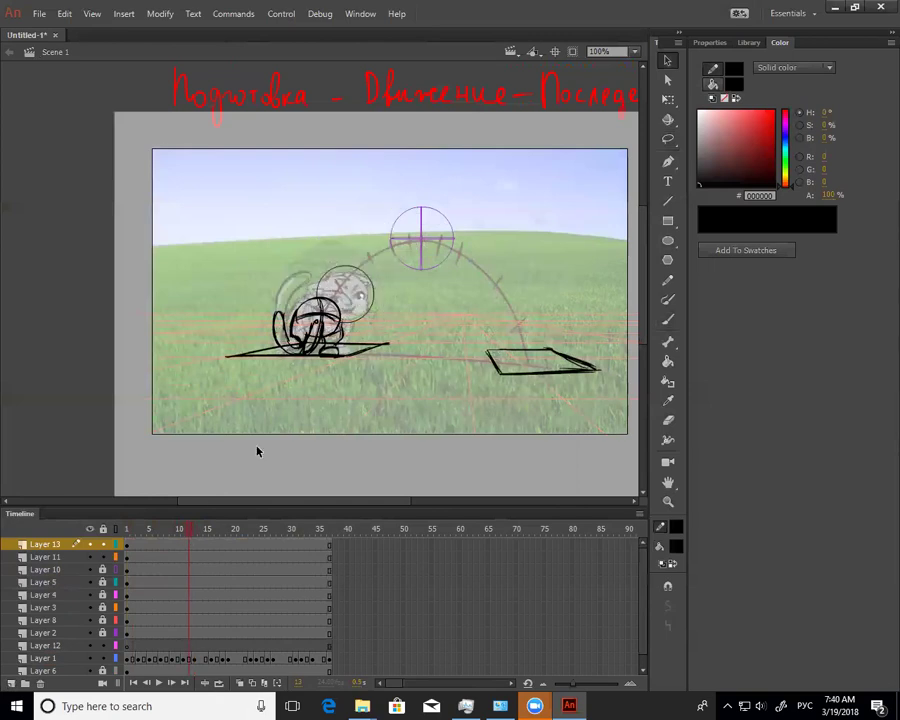
click(375, 317)
key(Delete)
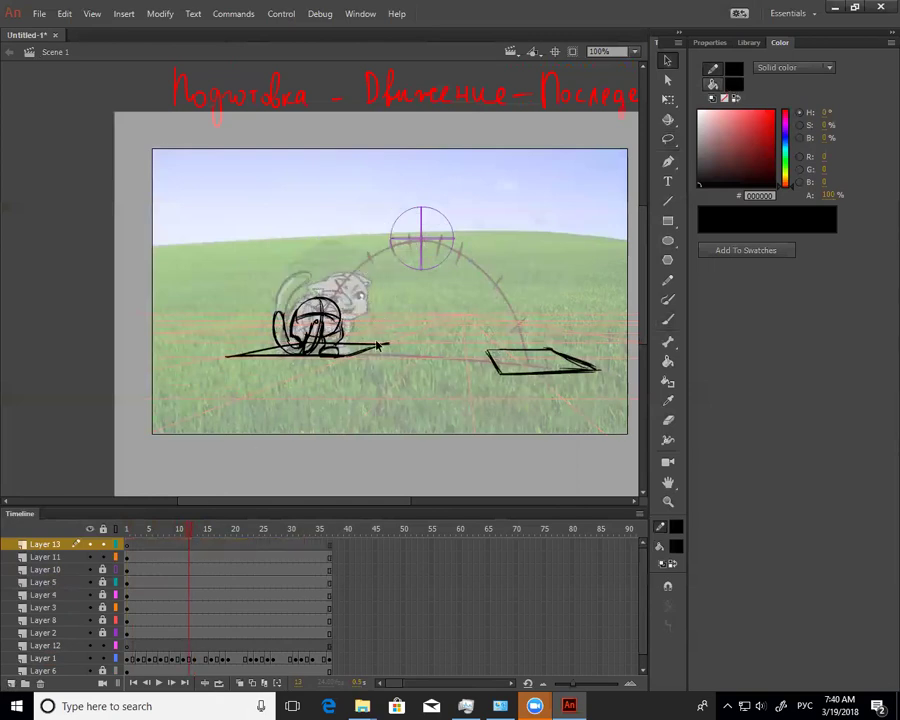
Select the crouching kitten's head with the Lasso at frame 12 on Layer 1 and enlarge it with Free Transform
click(368, 305)
key(z)
click(342, 294)
key(v)
key(l)
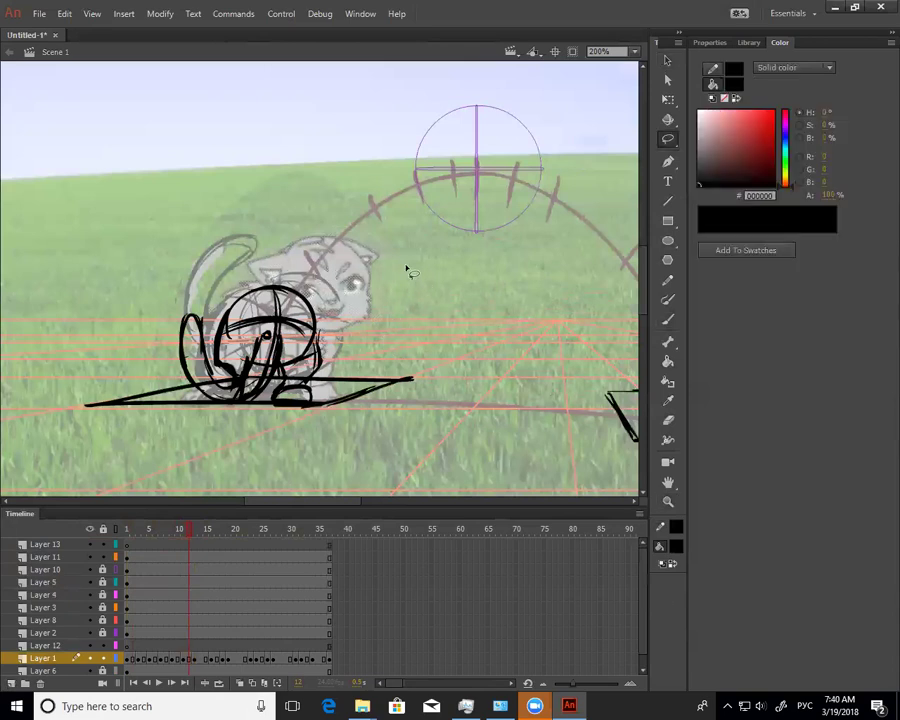
click(378, 247)
click(668, 139)
click(725, 137)
mouse_move(395, 297)
mouse_down()
mouse_move(374, 238)
mouse_move(411, 207)
mouse_up()
key(q)
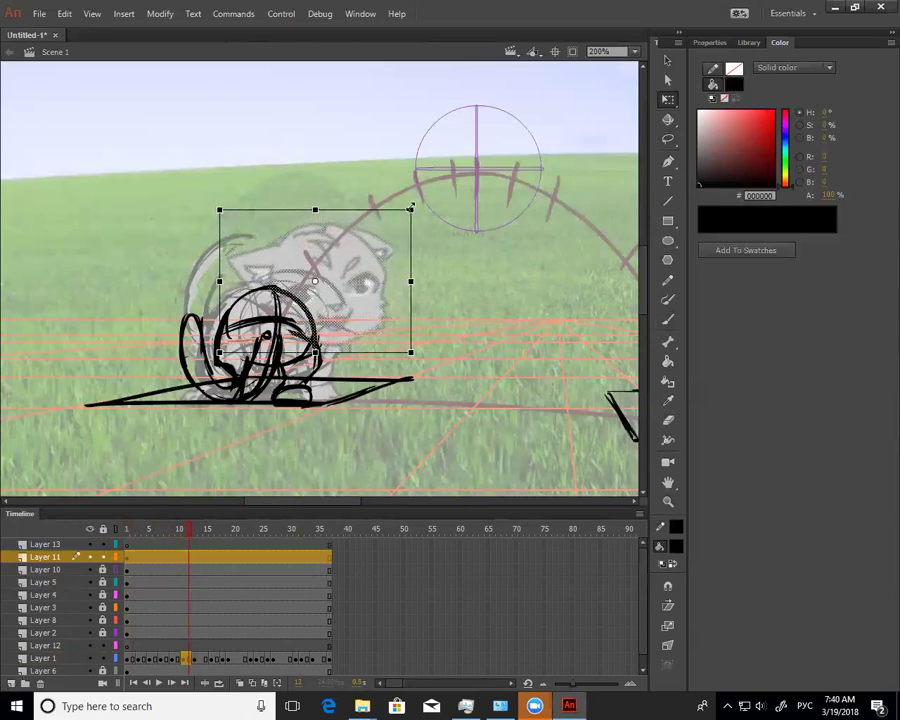
Flip between frames 12 and 13 to compare the enlarged head with the take-off pose
click(197, 531)
click(188, 531)
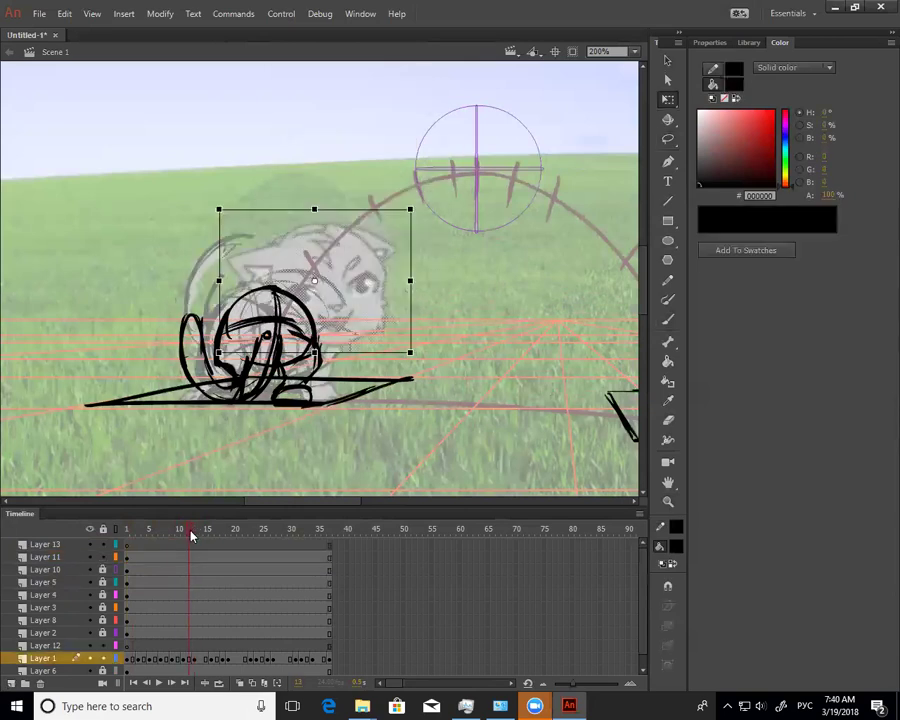
click(196, 535)
click(191, 536)
click(195, 537)
click(191, 537)
mouse_move(191, 537)
mouse_down()
mouse_move(163, 551)
mouse_move(195, 551)
mouse_up()
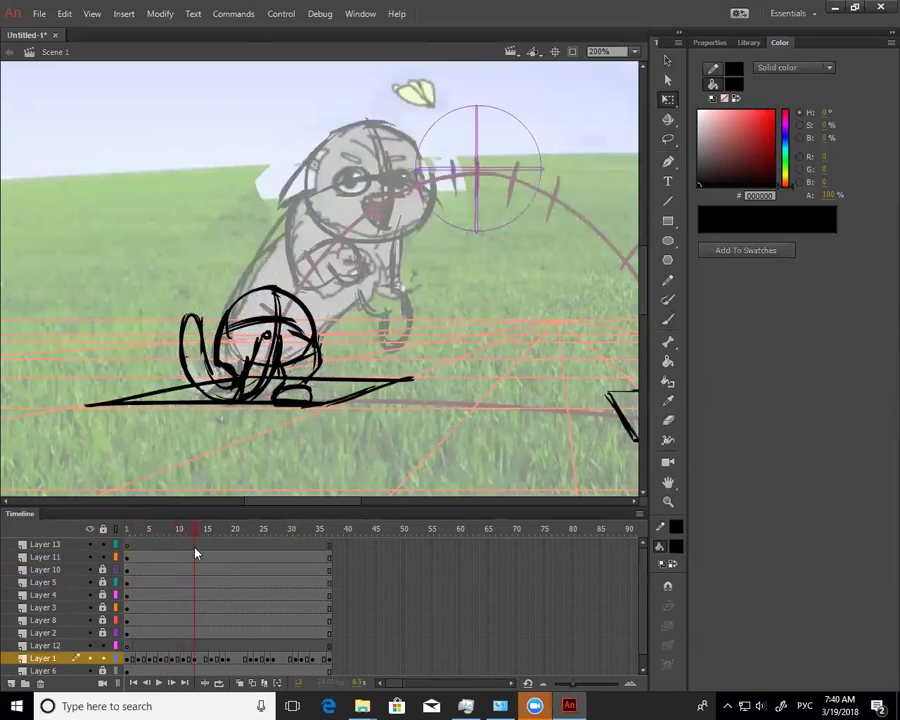
Play the jump from frame 1 to check the enlarged head in motion, and return to frame 12
alt+click(317, 367)
drag(430, 402, 466, 424)
drag(196, 537, 125, 536)
key(Return)
key(Return)
drag(208, 538, 190, 542)
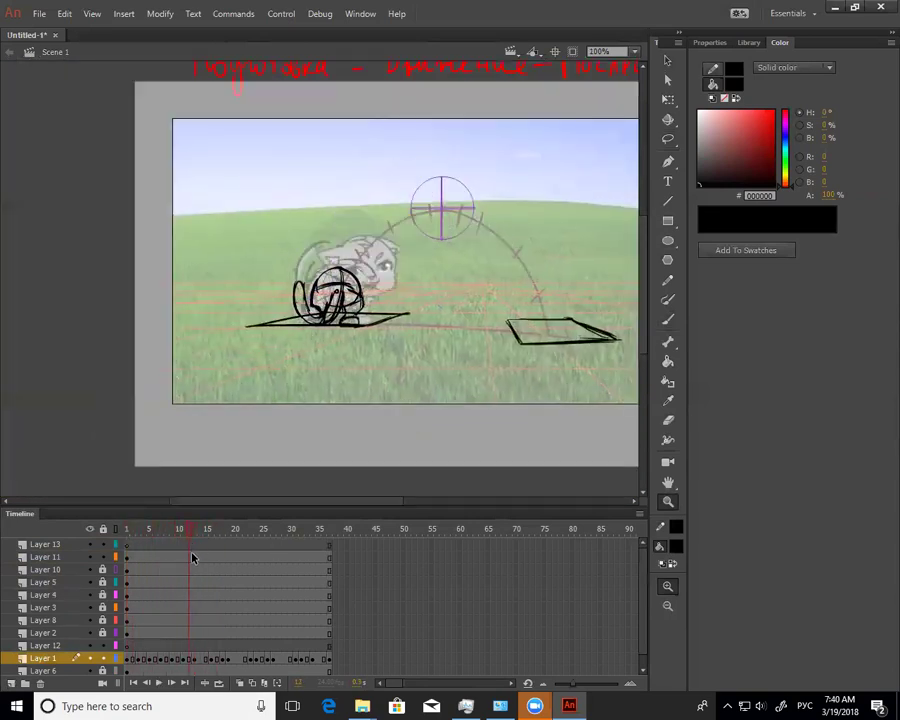
Move the hip, hind leg and tail sketch from Layer 11 into frame 13 of Layer 1
click(192, 560)
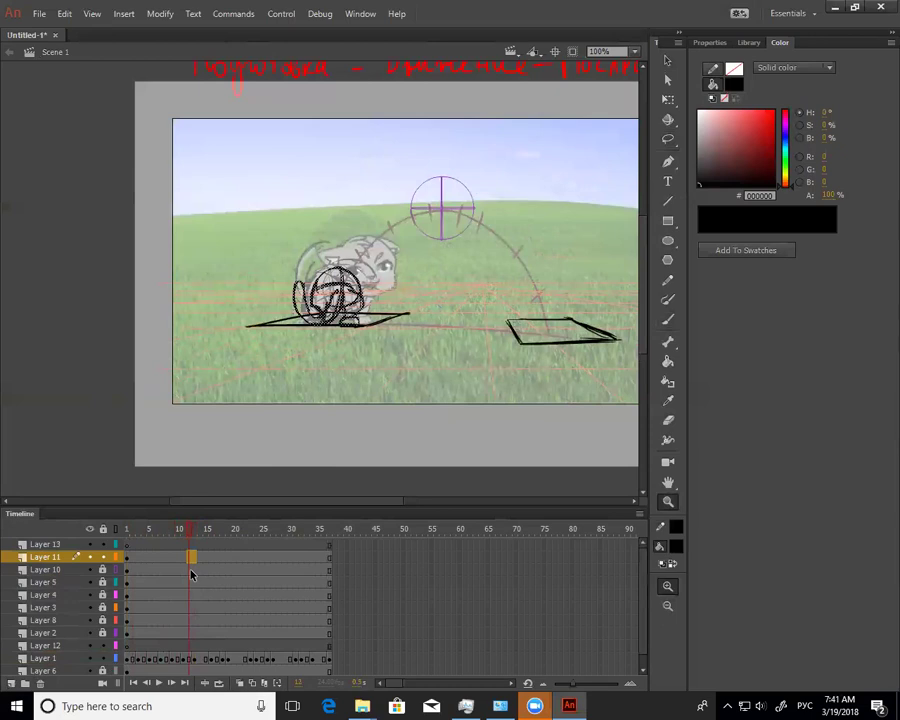
click(200, 558)
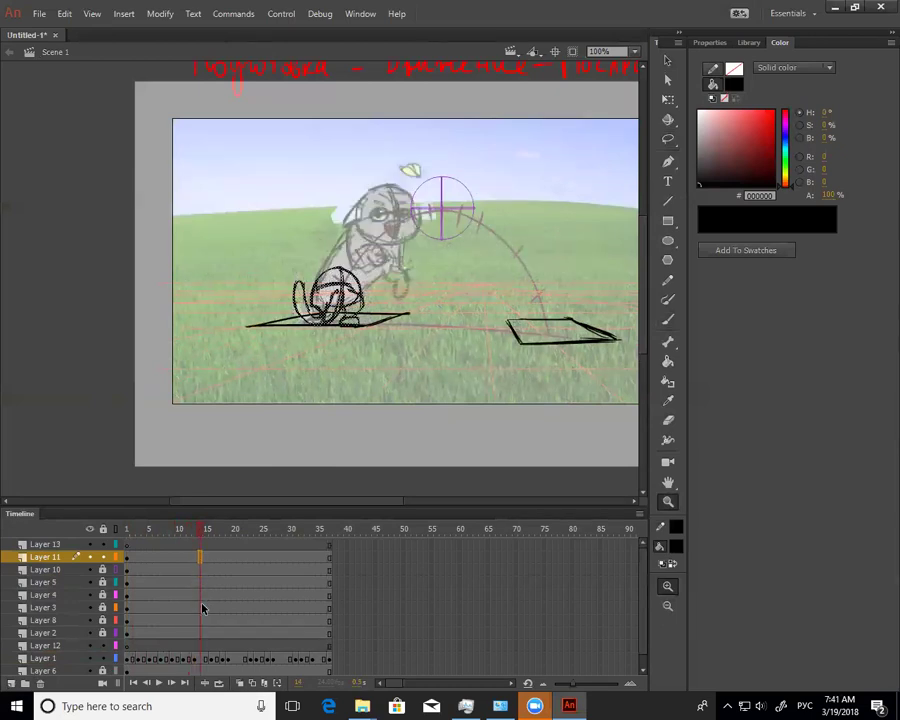
key(Delete)
click(196, 661)
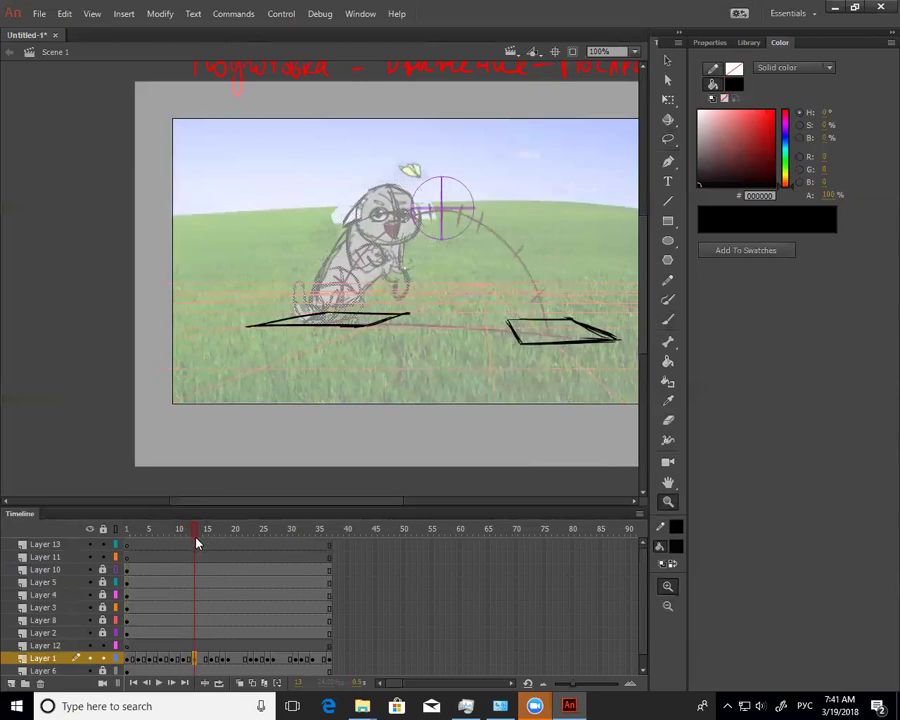
Play the jump twice from frame 1 to check the completed take-off pose, and stop at frame 16
drag(190, 534, 123, 533)
key(Return)
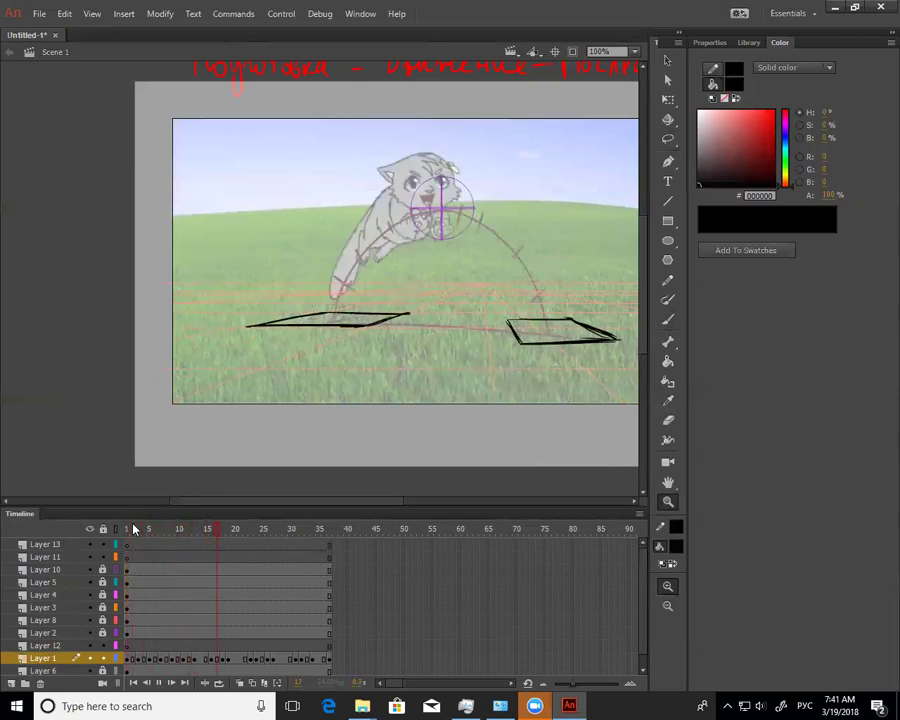
drag(264, 529, 126, 576)
key(Return)
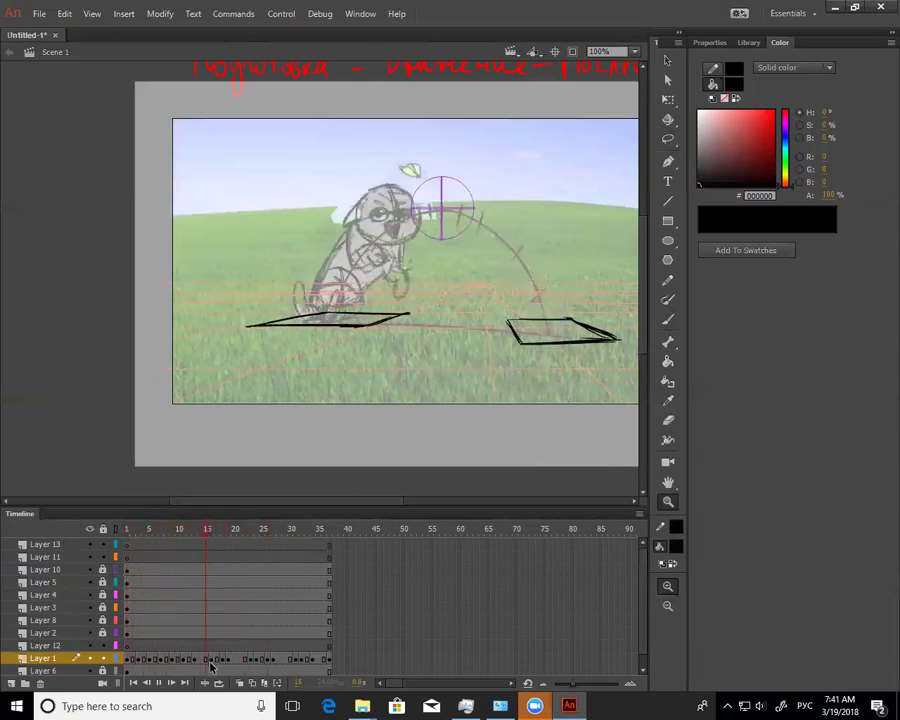
drag(241, 542, 211, 553)
Sketch three overlapping circles with curved cross lines in the sky beside the airborne kitten on Layer 13
click(366, 250)
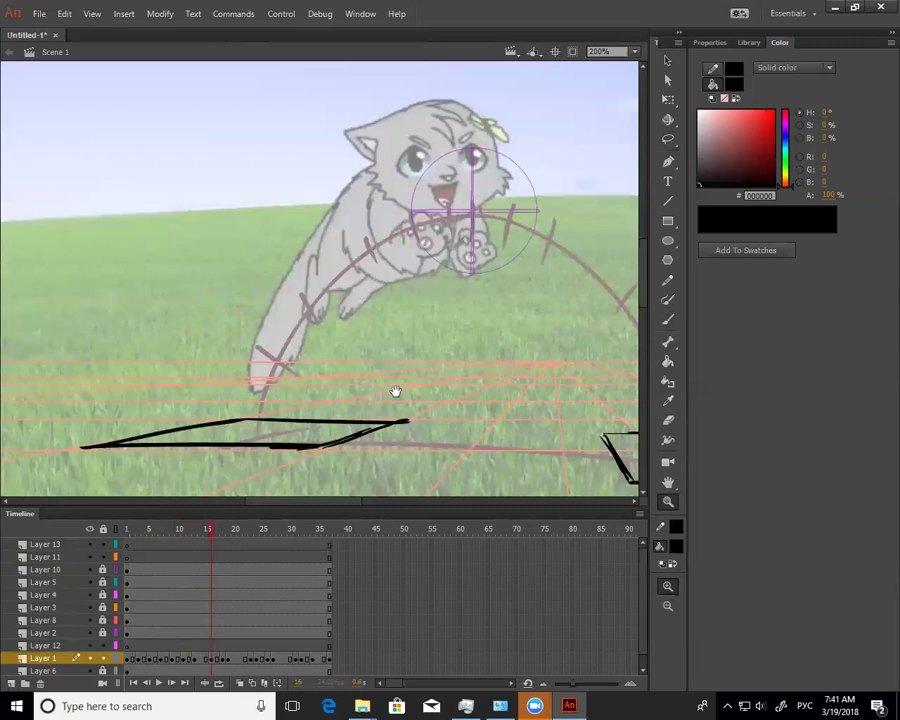
drag(396, 392, 382, 455)
key(v)
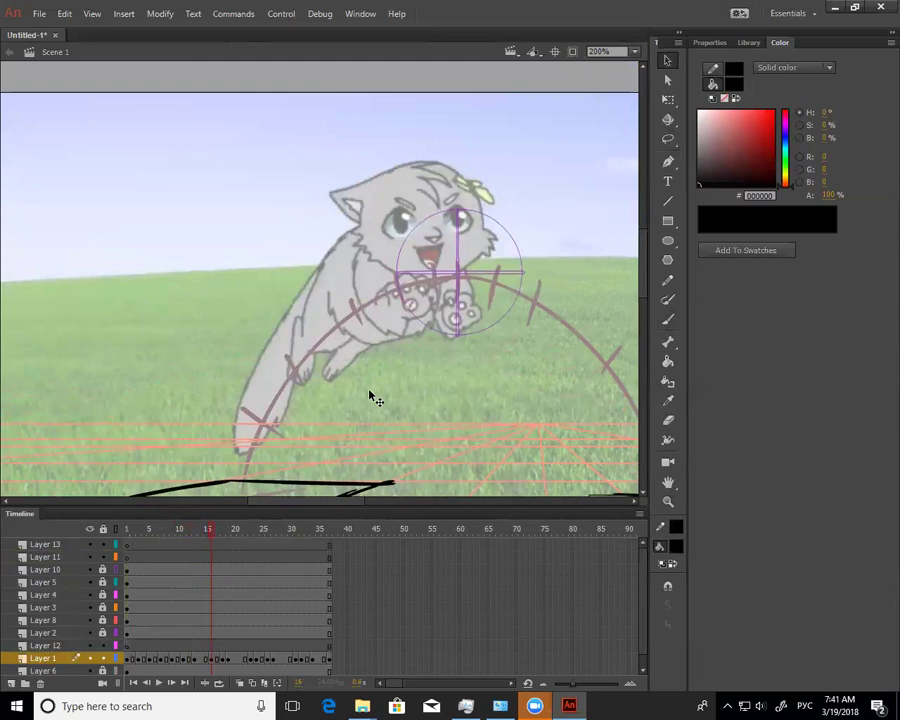
key(b)
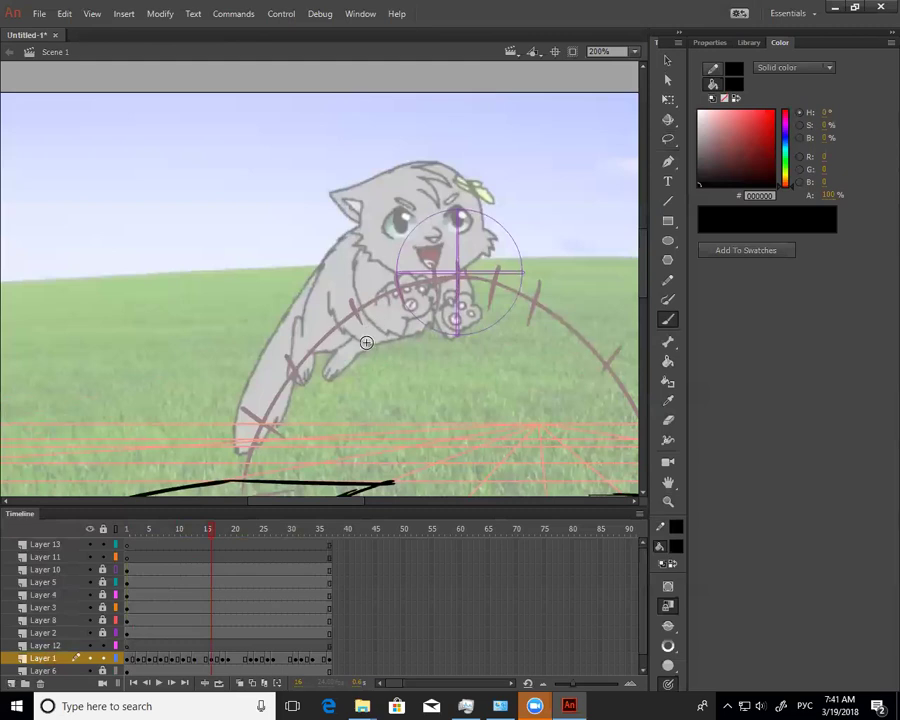
scroll(366, 343, right, 5)
scroll(366, 343, up, 2)
mouse_move(383, 181)
mouse_down()
mouse_move(378, 252)
mouse_move(366, 203)
mouse_move(396, 205)
mouse_move(420, 262)
mouse_up()
key(ctrl+z)
click(214, 549)
drag(360, 237, 482, 222)
mouse_move(500, 172)
mouse_down()
mouse_move(558, 229)
mouse_move(516, 183)
mouse_move(551, 260)
mouse_up()
drag(506, 172, 512, 283)
drag(448, 234, 578, 228)
mouse_move(447, 170)
mouse_down()
mouse_move(416, 235)
mouse_move(426, 270)
mouse_move(516, 260)
mouse_move(423, 182)
mouse_up()
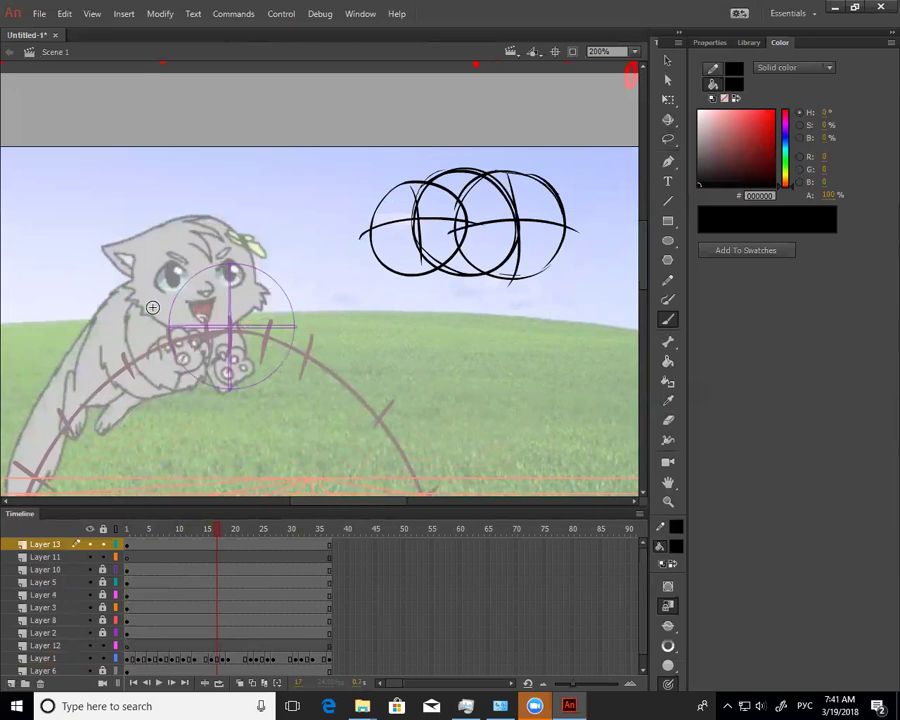
Rough in chest and hip circles over the airborne kitten's body at frame 17
mouse_move(127, 322)
mouse_down()
mouse_move(140, 285)
mouse_move(199, 265)
mouse_move(240, 320)
mouse_move(225, 365)
mouse_move(185, 382)
mouse_move(215, 378)
mouse_up()
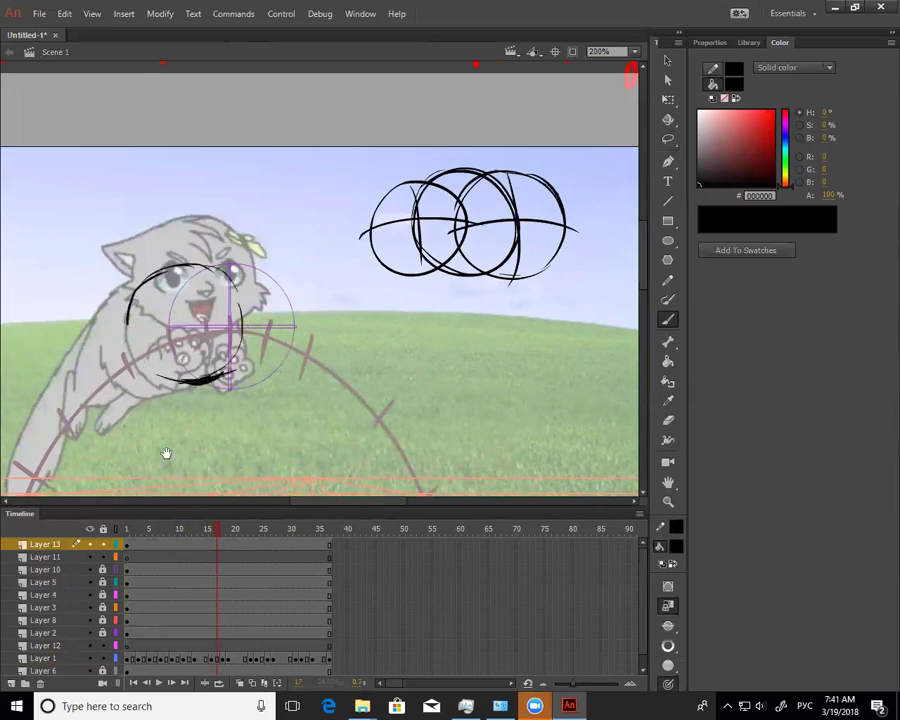
drag(166, 453, 216, 437)
mouse_move(127, 316)
mouse_down()
mouse_move(140, 367)
mouse_move(230, 370)
mouse_up()
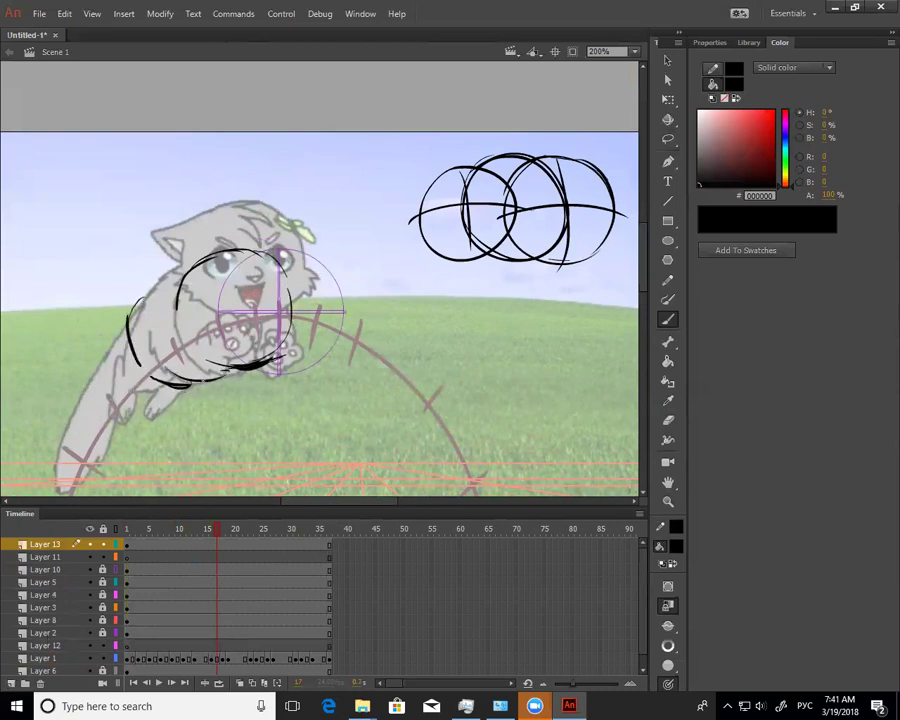
Add two tick marks below the overlapping sky circles, and clear all the sketches from Layer 13
drag(510, 256, 508, 268)
drag(517, 255, 513, 269)
key(v)
drag(623, 118, 368, 348)
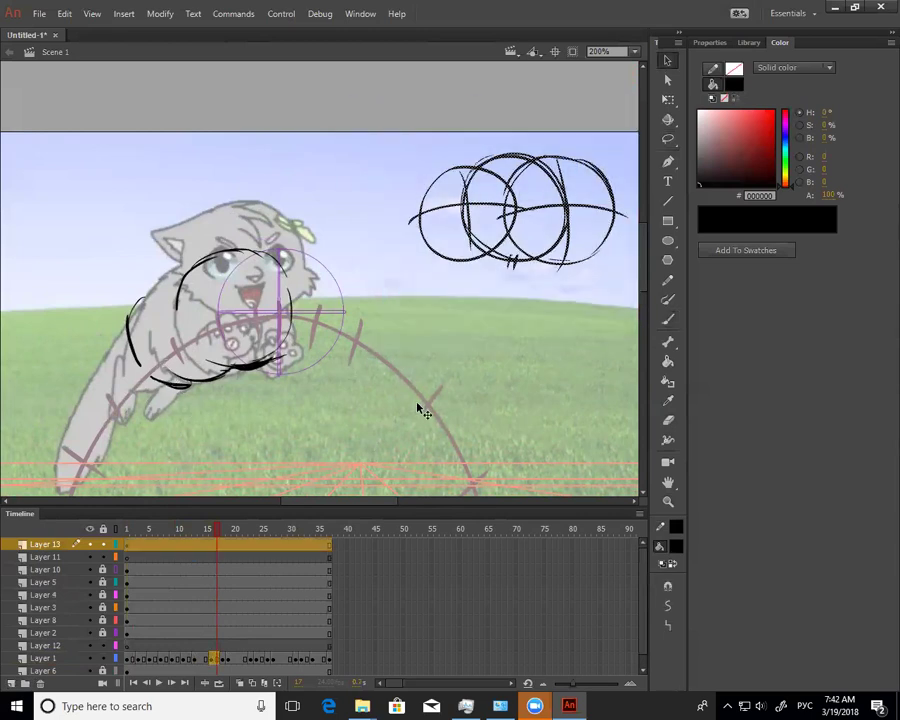
key(Delete)
key(ctrl+z)
click(219, 546)
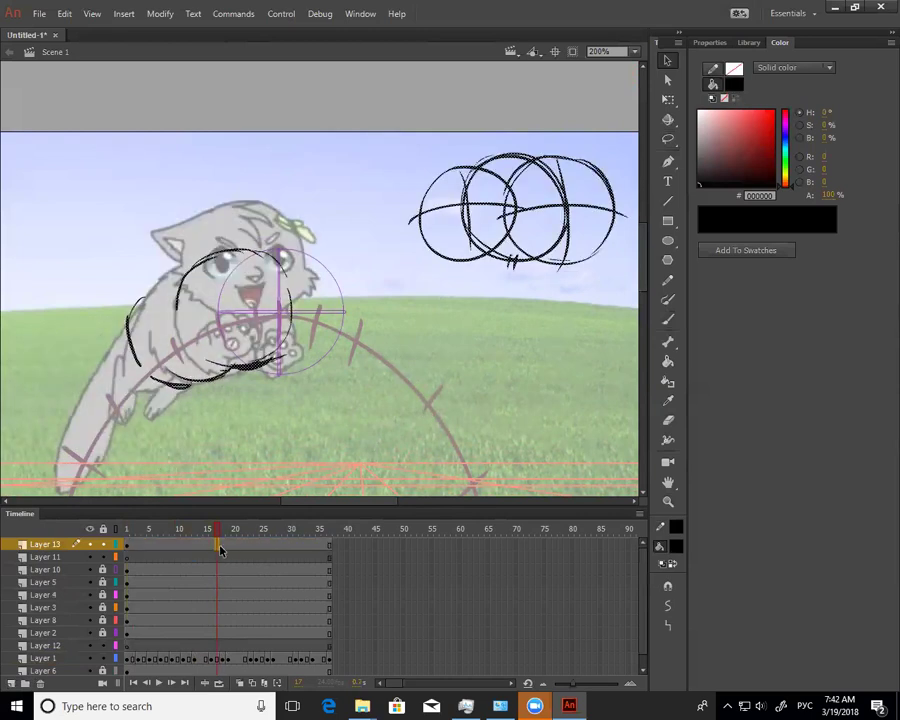
key(Delete)
Sketch the airborne kitten's rump, tucked hind legs and belly line on Layer 13 at frame 17
key(b)
mouse_move(140, 307)
mouse_down()
mouse_move(127, 369)
mouse_move(124, 324)
mouse_move(139, 307)
mouse_up()
mouse_move(156, 394)
mouse_down()
mouse_move(143, 392)
mouse_move(131, 359)
mouse_move(120, 420)
mouse_move(157, 381)
mouse_move(220, 378)
mouse_move(252, 360)
mouse_up()
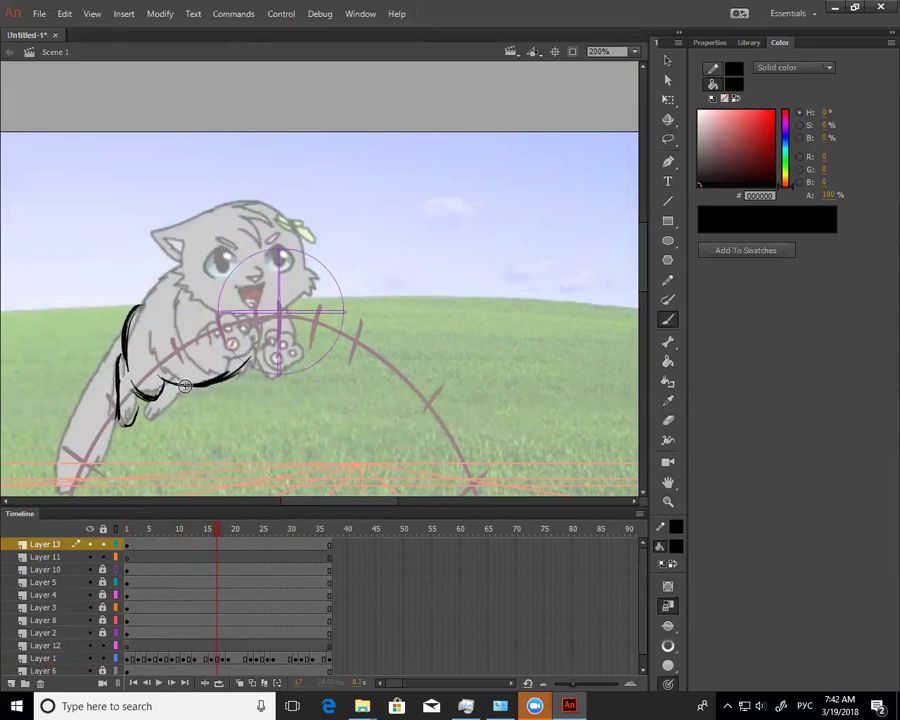
key(ctrl+z)
key(ctrl+z)
key(ctrl+z)
mouse_move(160, 382)
mouse_down()
mouse_move(200, 374)
mouse_move(160, 381)
mouse_move(209, 366)
mouse_move(260, 317)
mouse_up()
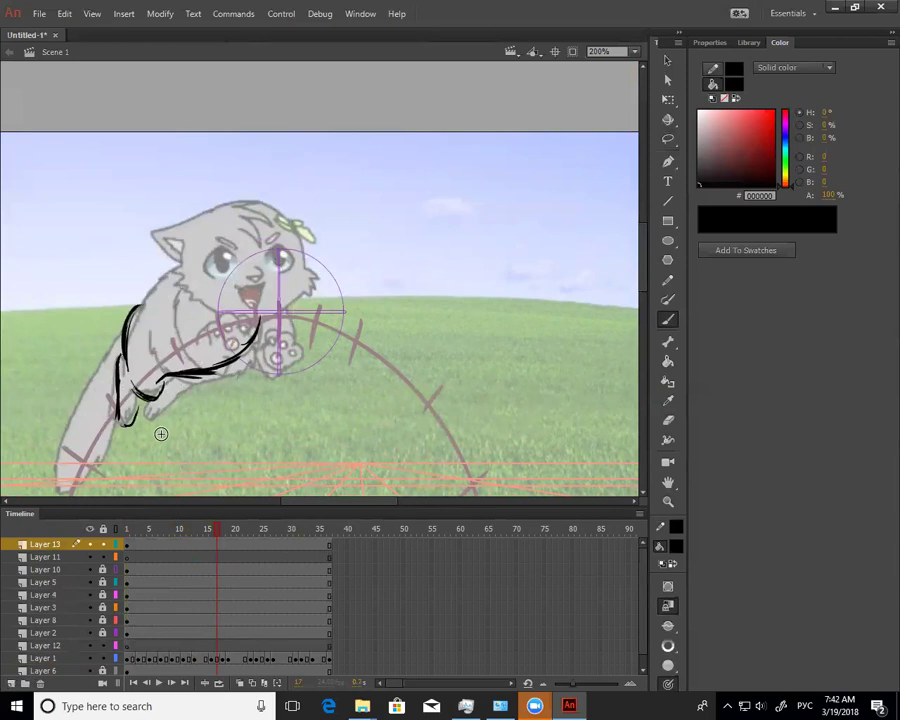
mouse_move(159, 375)
mouse_down()
mouse_move(258, 362)
mouse_move(291, 297)
mouse_up()
key(ctrl+z)
Sketch the kitten's back line and a large chest circle with a curved centre line, joined to the belly
mouse_move(130, 318)
mouse_down()
mouse_move(228, 258)
mouse_move(209, 264)
mouse_move(256, 331)
mouse_move(214, 367)
mouse_up()
mouse_move(177, 278)
mouse_down()
mouse_move(179, 334)
mouse_move(196, 368)
mouse_up()
drag(193, 264, 213, 293)
drag(184, 264, 193, 360)
mouse_move(177, 300)
mouse_down()
mouse_move(197, 366)
mouse_move(233, 368)
mouse_up()
drag(248, 258, 224, 373)
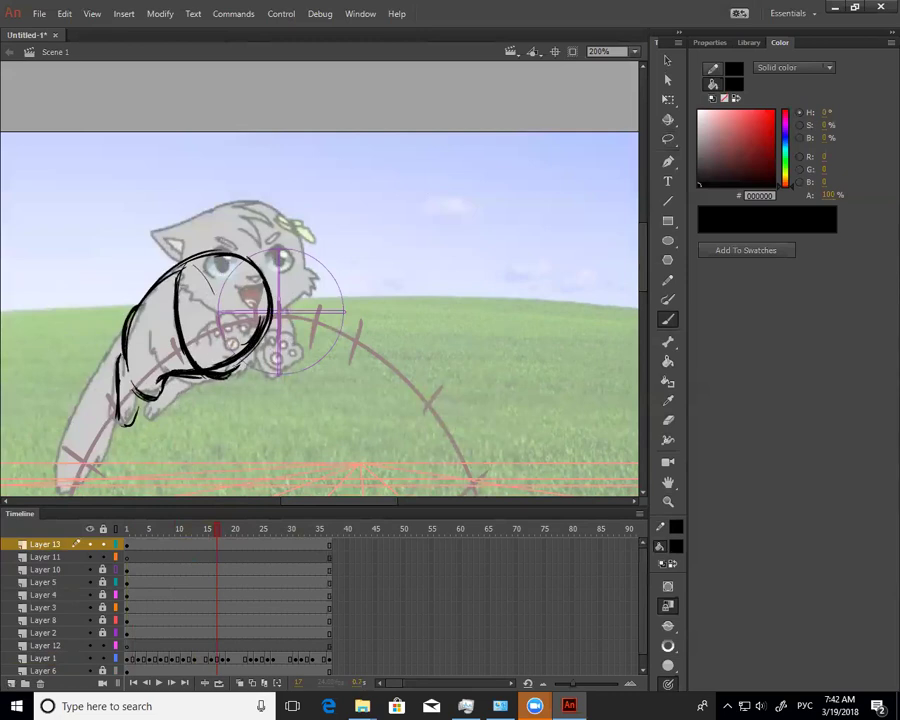
Sketch the kitten's two front paws reaching forward from the chest and the curve along the far side of the head
mouse_move(216, 337)
mouse_down()
mouse_move(248, 352)
mouse_move(239, 361)
mouse_move(213, 349)
mouse_move(252, 331)
mouse_move(238, 333)
mouse_move(248, 321)
mouse_move(250, 330)
mouse_move(228, 321)
mouse_move(223, 379)
mouse_up()
mouse_move(260, 336)
mouse_down()
mouse_move(290, 352)
mouse_move(299, 309)
mouse_move(292, 322)
mouse_move(343, 312)
mouse_move(320, 345)
mouse_move(298, 320)
mouse_move(287, 336)
mouse_move(340, 320)
mouse_move(295, 352)
mouse_move(259, 325)
mouse_move(309, 266)
mouse_up()
key(space)
drag(390, 337, 452, 285)
key(v)
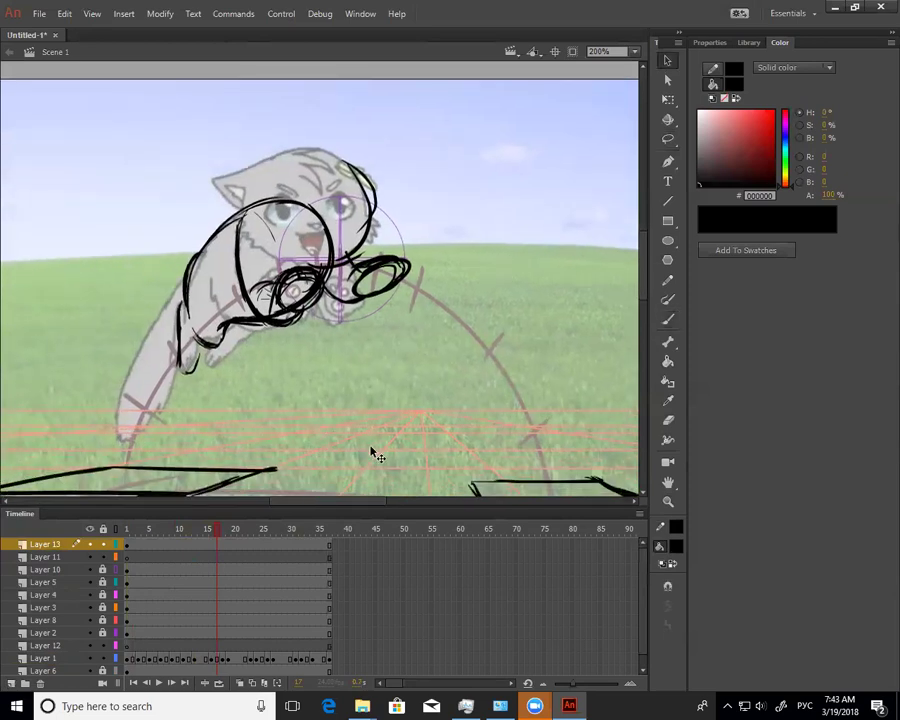
Try to move the body and paw sketch from Layer 13 into frame 17 of Layer 1
click(217, 658)
key(c)
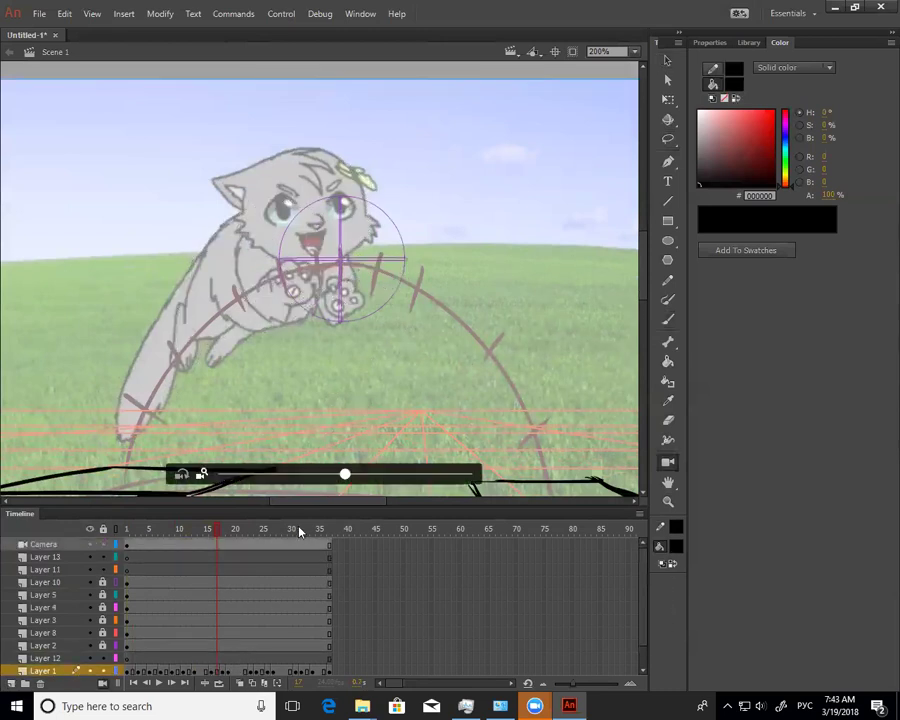
click(65, 547)
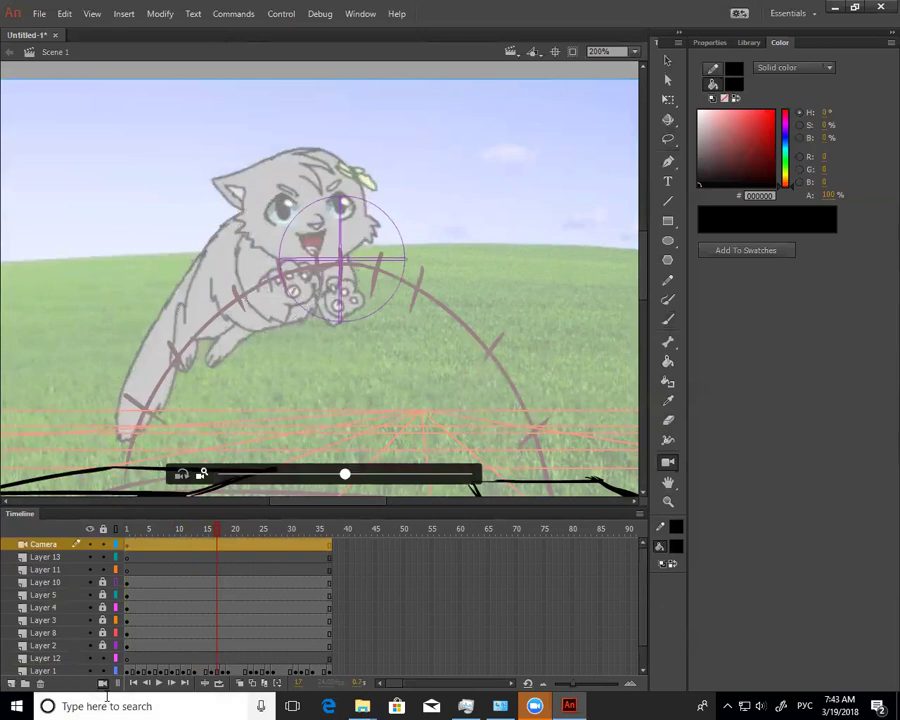
click(104, 687)
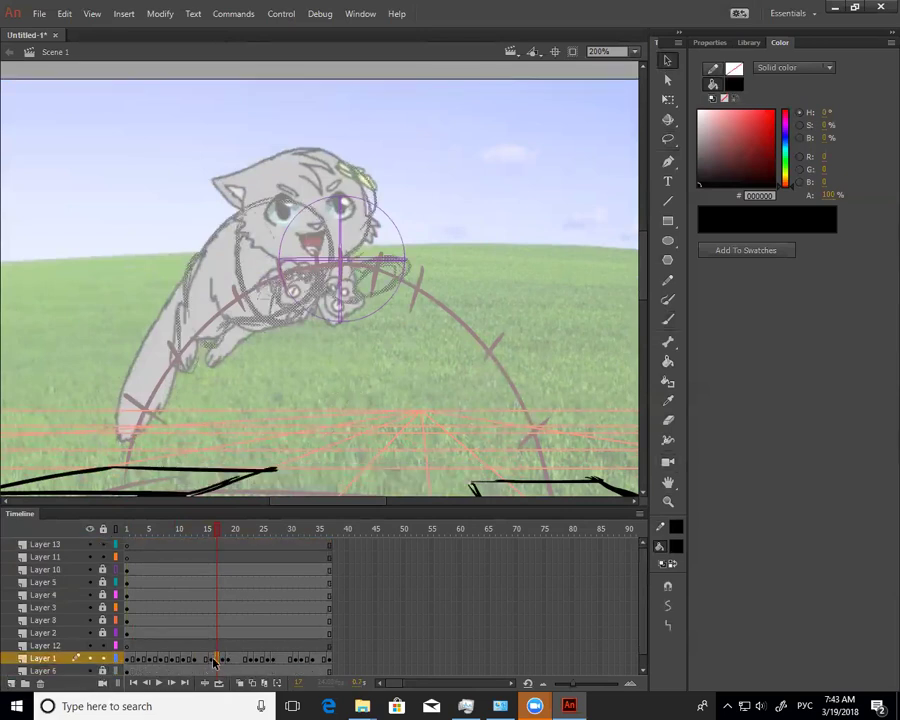
click(212, 659)
click(217, 659)
key(ctrl+z)
key(ctrl+z)
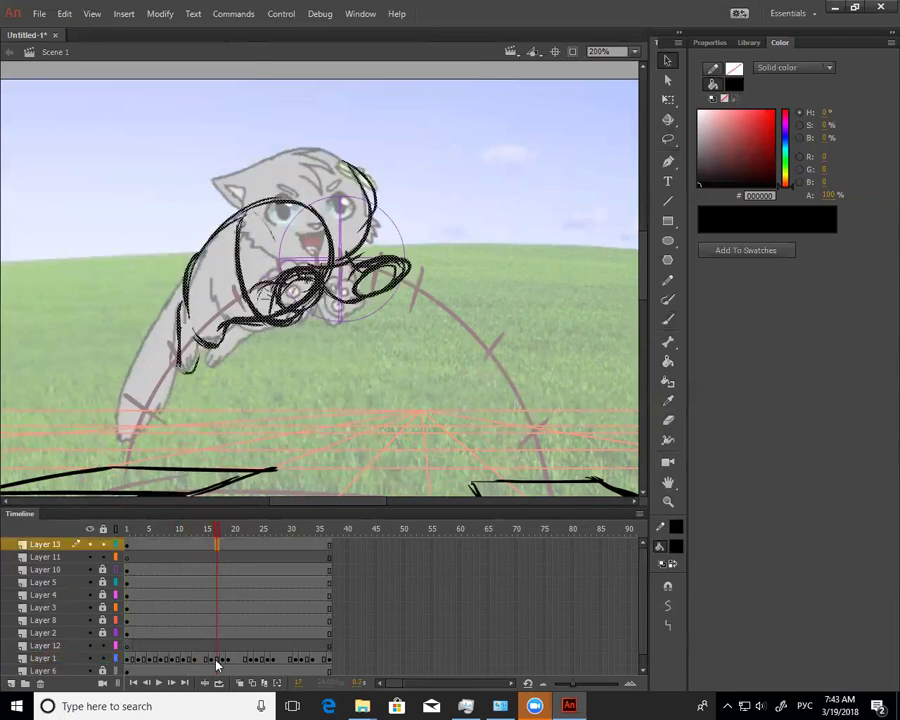
Delete the body and paw sketch from Layer 13, keeping only the copy in frame 17 of Layer 1
click(217, 660)
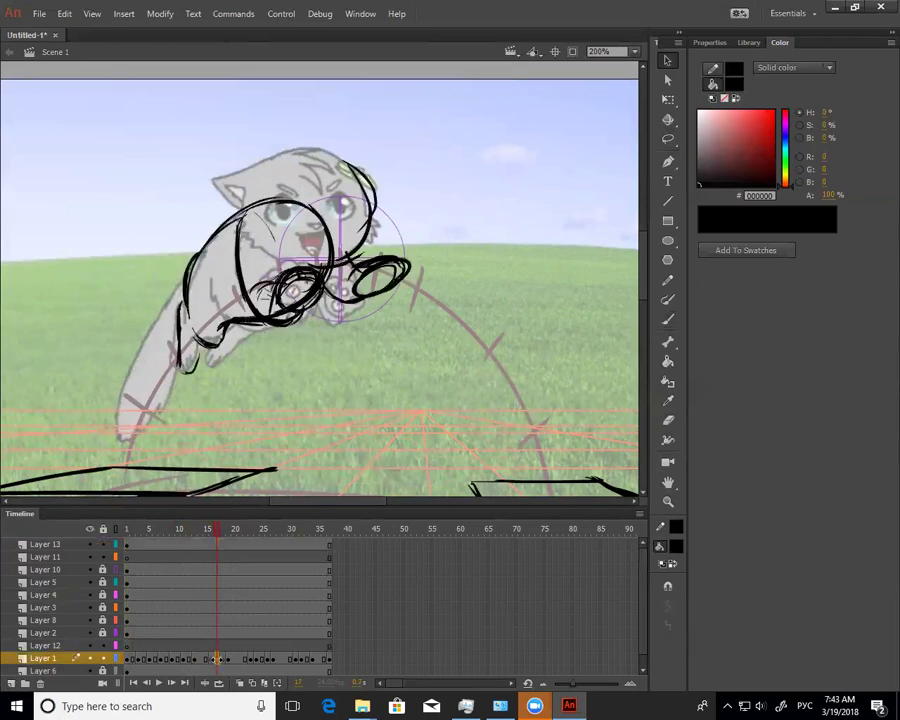
click(218, 548)
key(Delete)
click(218, 660)
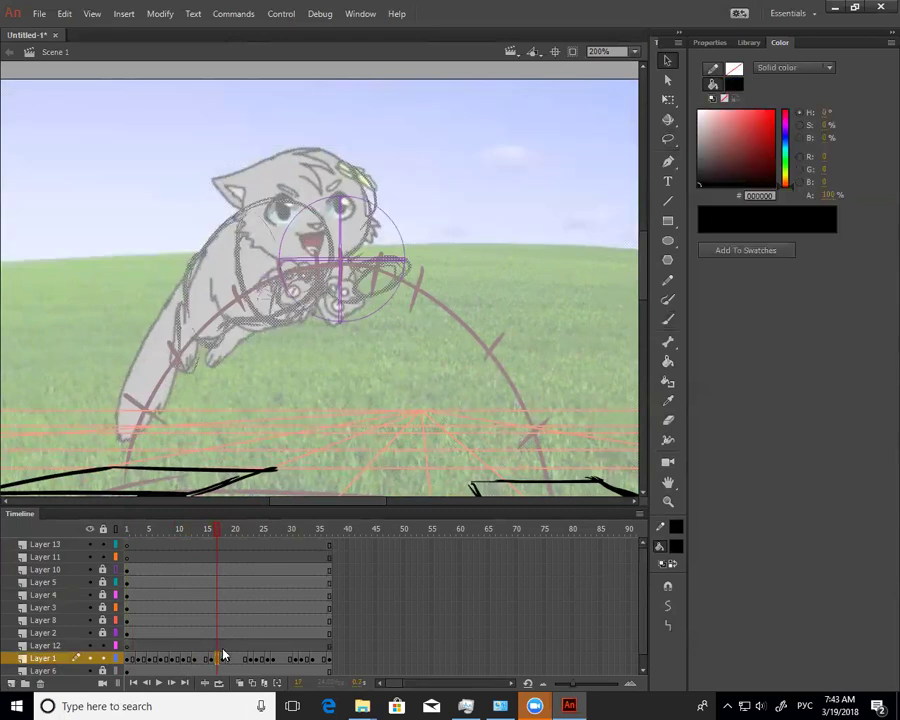
Cut the sketched kitten out of the picture at frame 16 of Layer 1 and clear the rest of that frame
click(211, 659)
key(ctrl+alt+space)
ctrl+alt+click(286, 444)
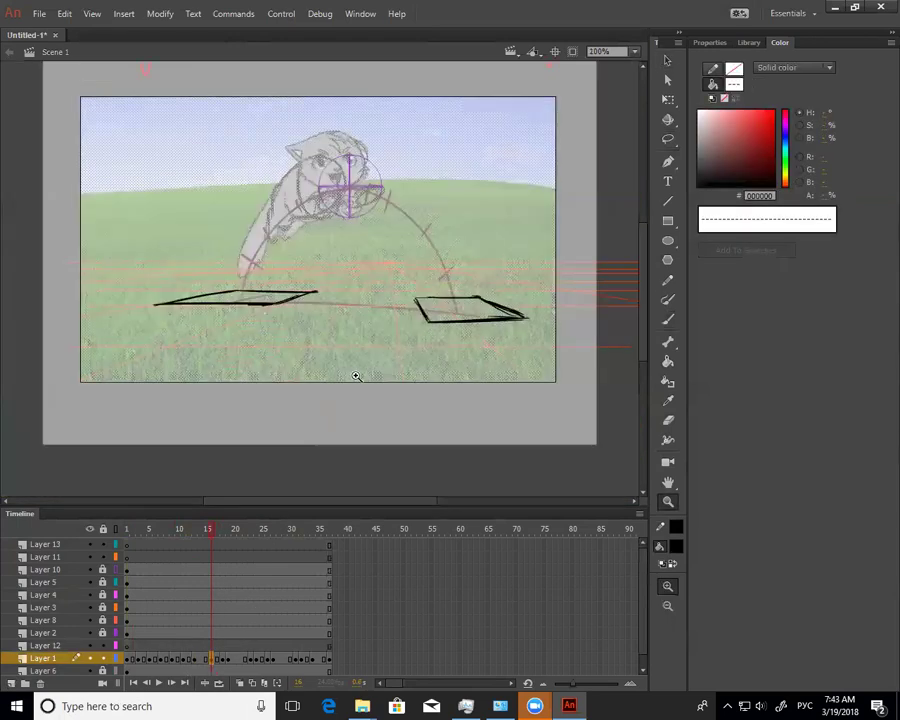
click(392, 477)
key(l)
click(542, 179)
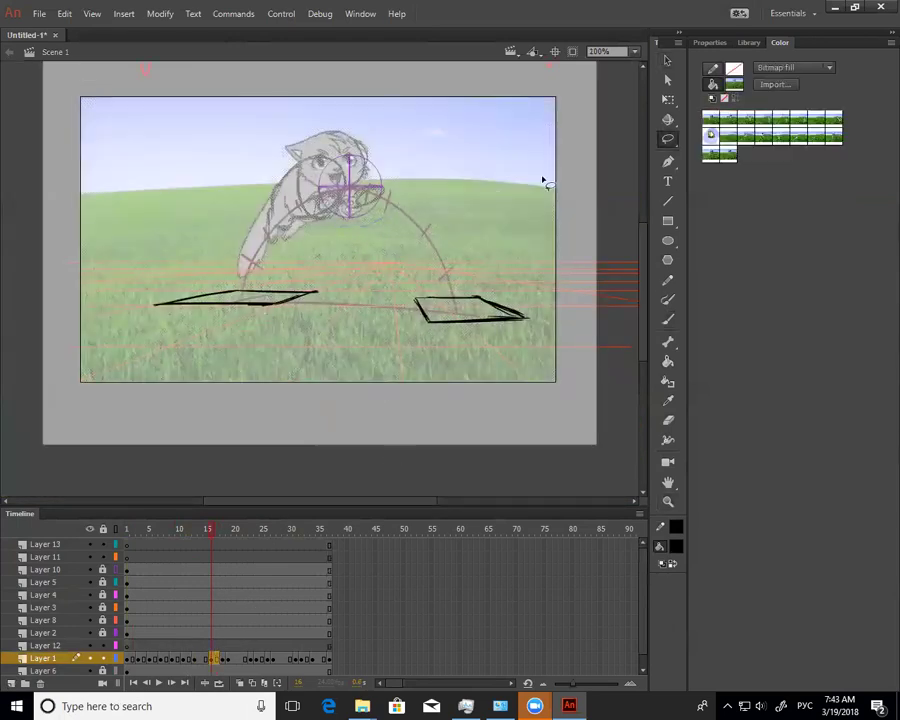
mouse_move(403, 205)
mouse_down()
mouse_move(392, 187)
mouse_move(271, 187)
mouse_move(346, 223)
mouse_move(392, 205)
mouse_up()
key(ctrl+x)
click(211, 659)
key(Delete)
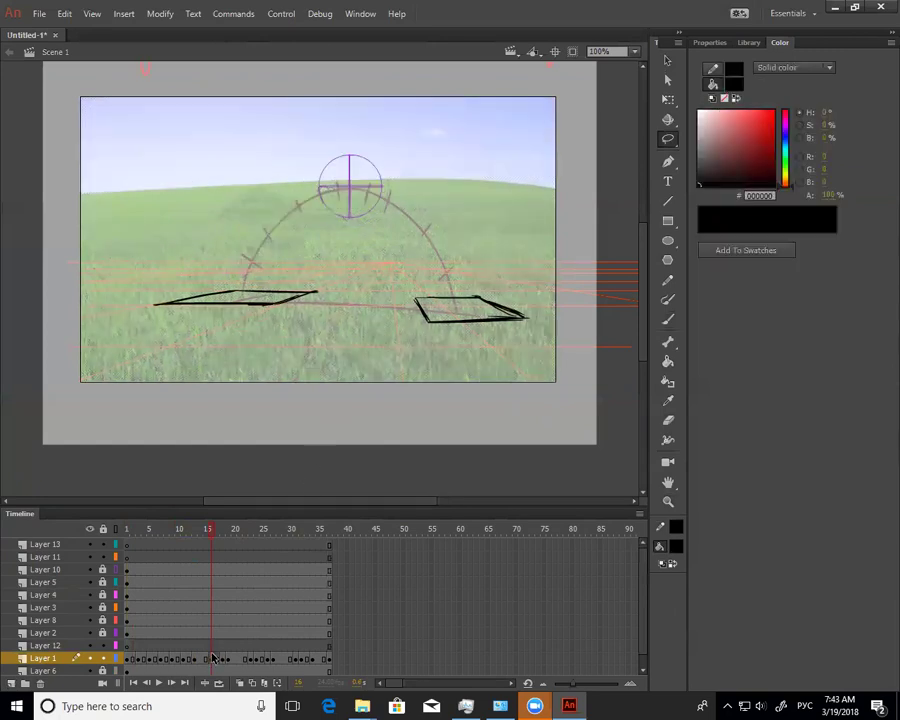
Paste the cut-out kitten in place at frame 16 and shift it slightly lower on the jump arc
key(ctrl+shift+v)
drag(374, 183, 380, 195)
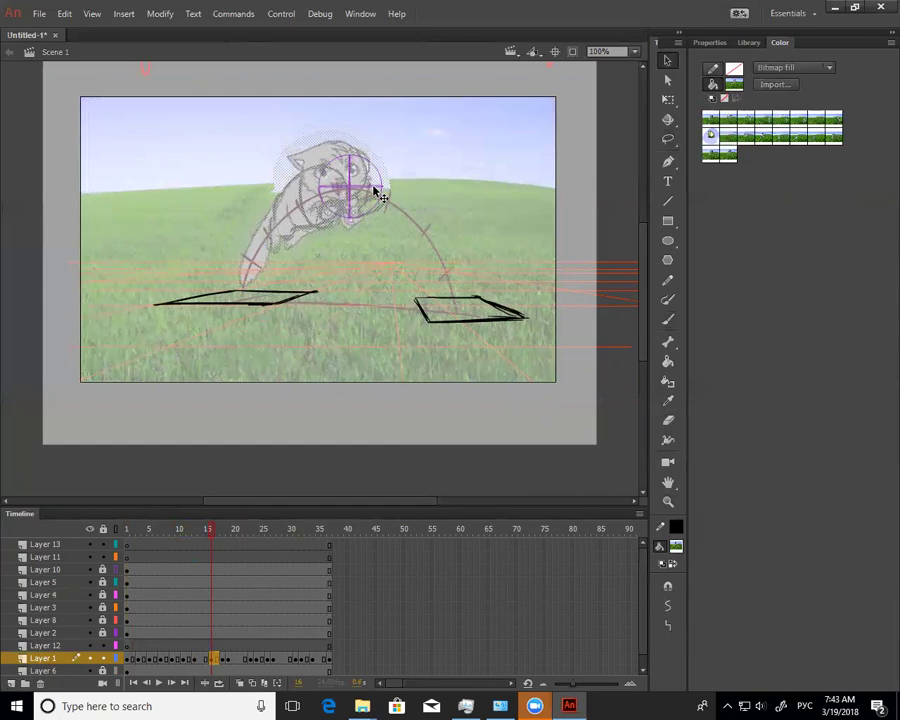
key(z)
click(332, 165)
key(v)
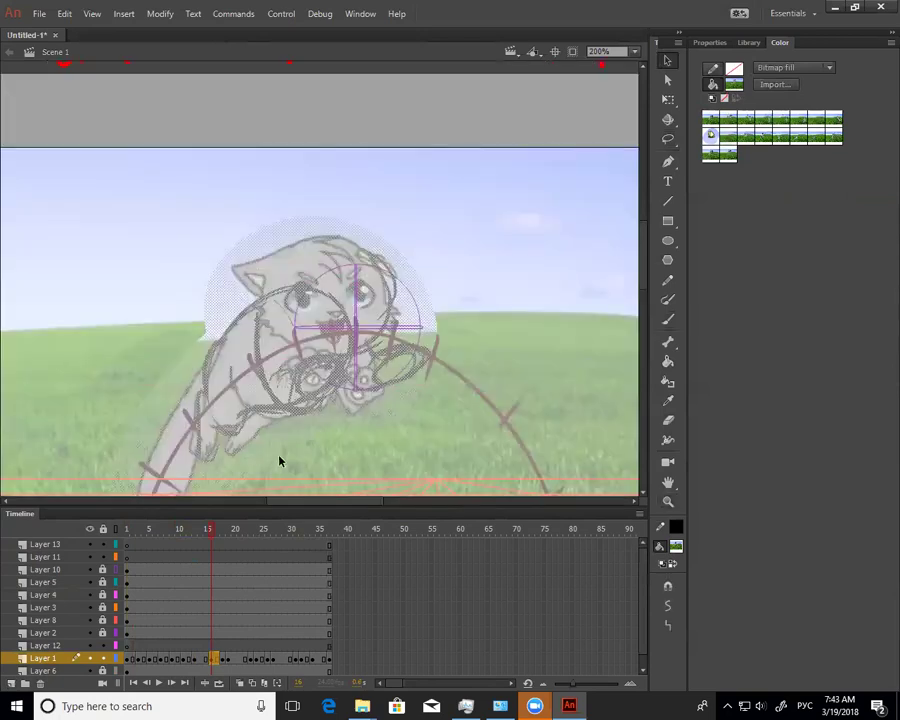
click(337, 439)
Sketch the second hind leg below the belly in black and erase part of the old front-paw lines
key(space)
drag(368, 450, 397, 364)
key(b)
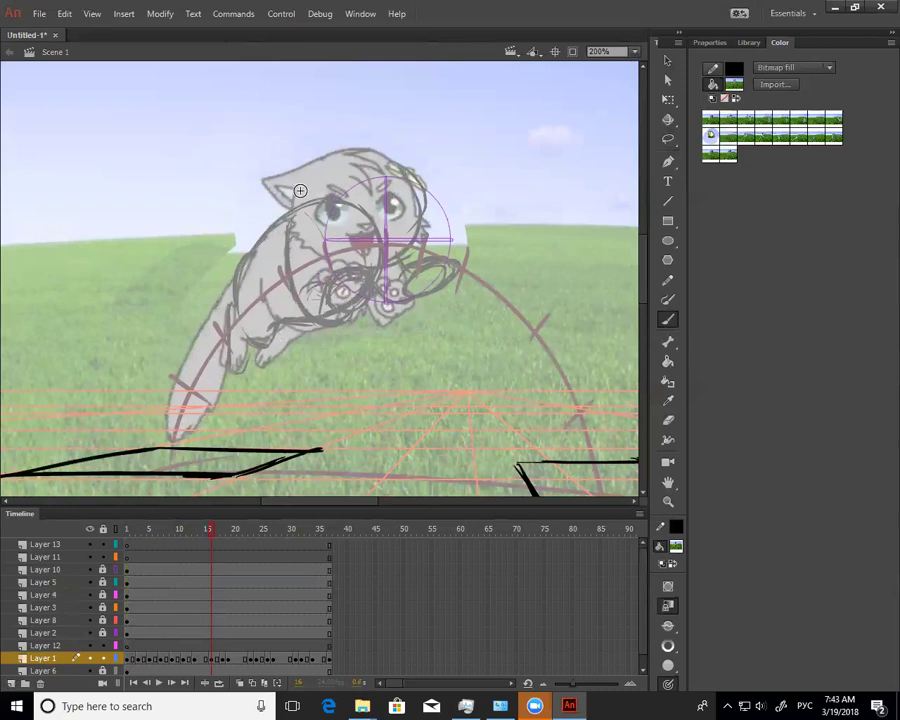
click(676, 548)
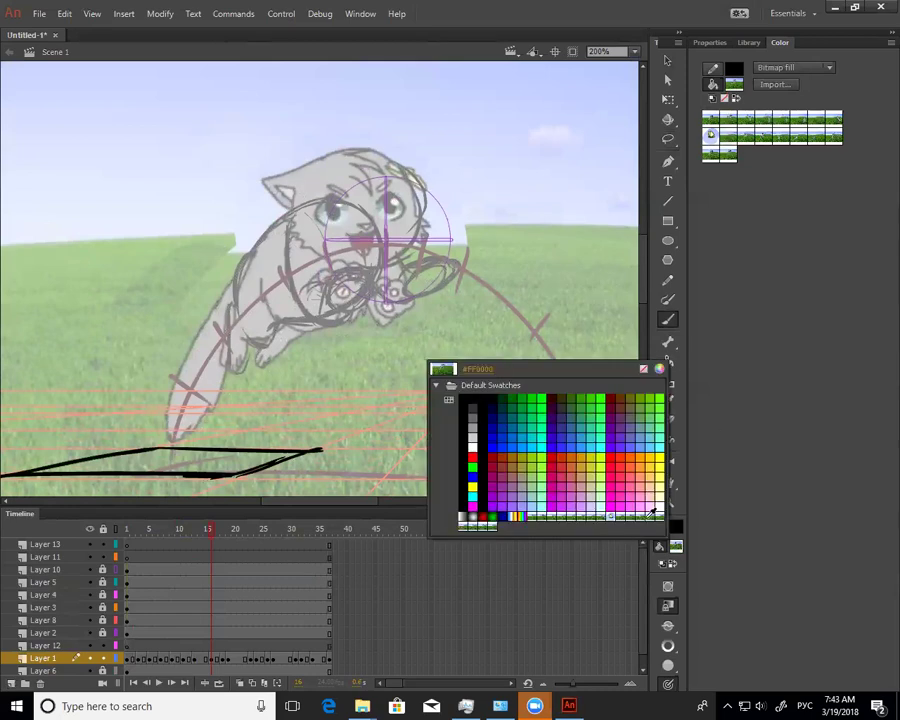
click(467, 397)
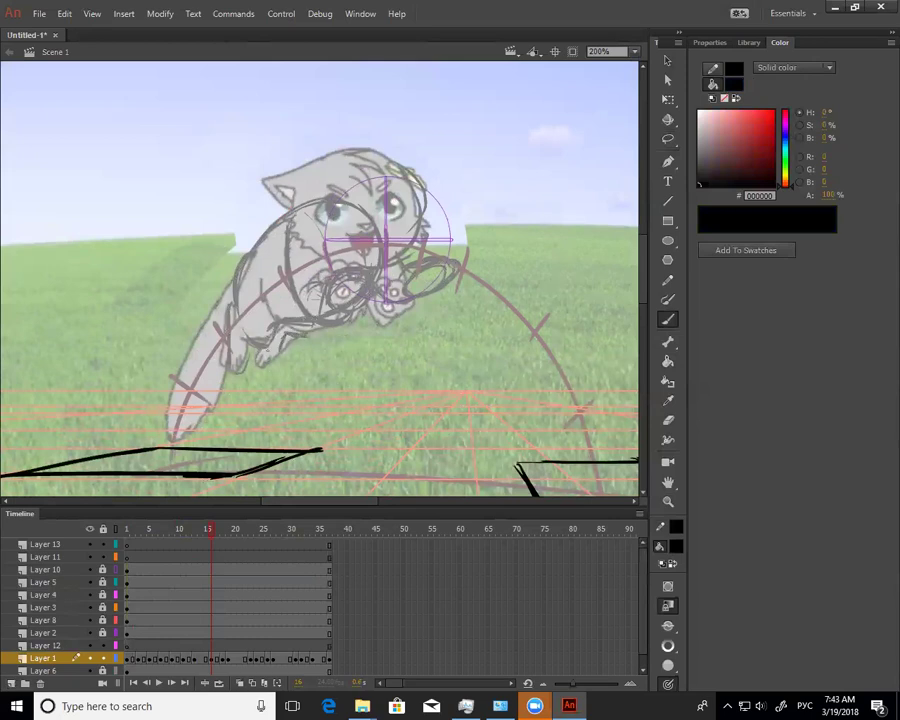
mouse_move(268, 359)
mouse_down()
mouse_move(314, 319)
mouse_move(266, 363)
mouse_up()
key(e)
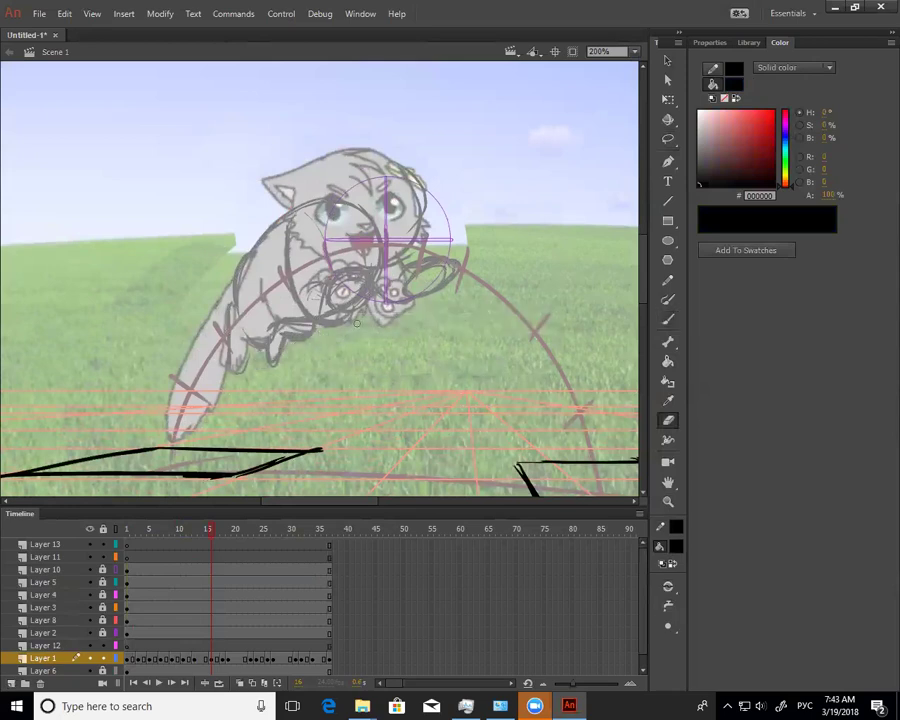
mouse_move(389, 298)
mouse_down()
mouse_move(382, 306)
mouse_move(398, 310)
mouse_up()
Redraw the kitten's tail as a slimmer curve running down from the back toward the take-off platform
key(z)
alt+click(291, 402)
mouse_move(445, 408)
mouse_down()
mouse_move(490, 448)
mouse_move(490, 475)
mouse_up()
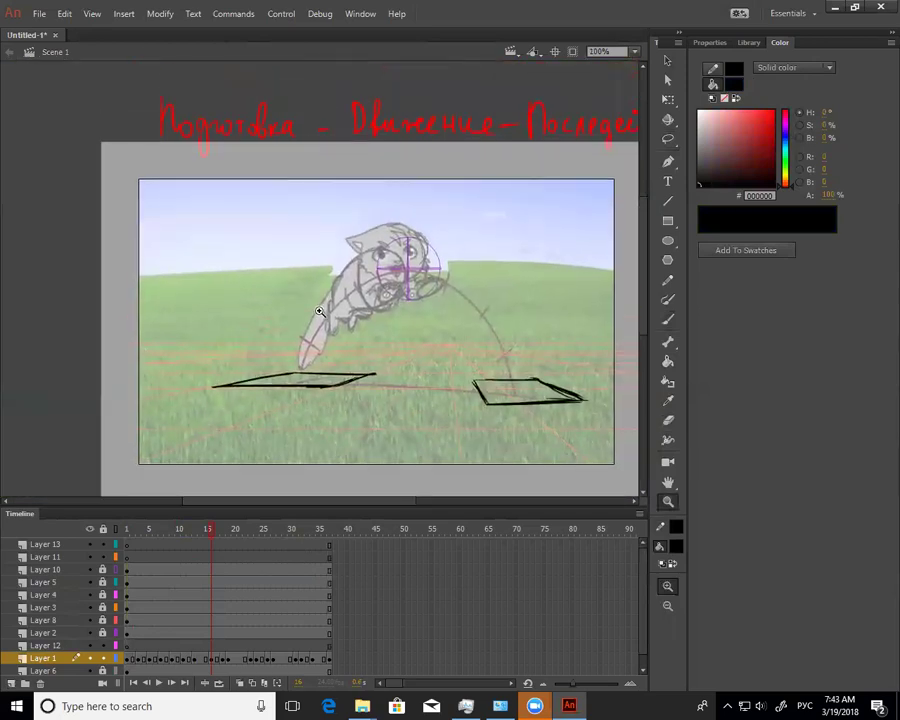
click(321, 309)
key(b)
drag(341, 251, 325, 268)
mouse_move(349, 245)
mouse_down()
mouse_move(307, 304)
mouse_move(289, 381)
mouse_move(330, 313)
mouse_up()
mouse_move(334, 298)
mouse_down()
mouse_move(304, 383)
mouse_move(346, 305)
mouse_move(311, 384)
mouse_up()
key(e)
key(z)
alt+click(350, 397)
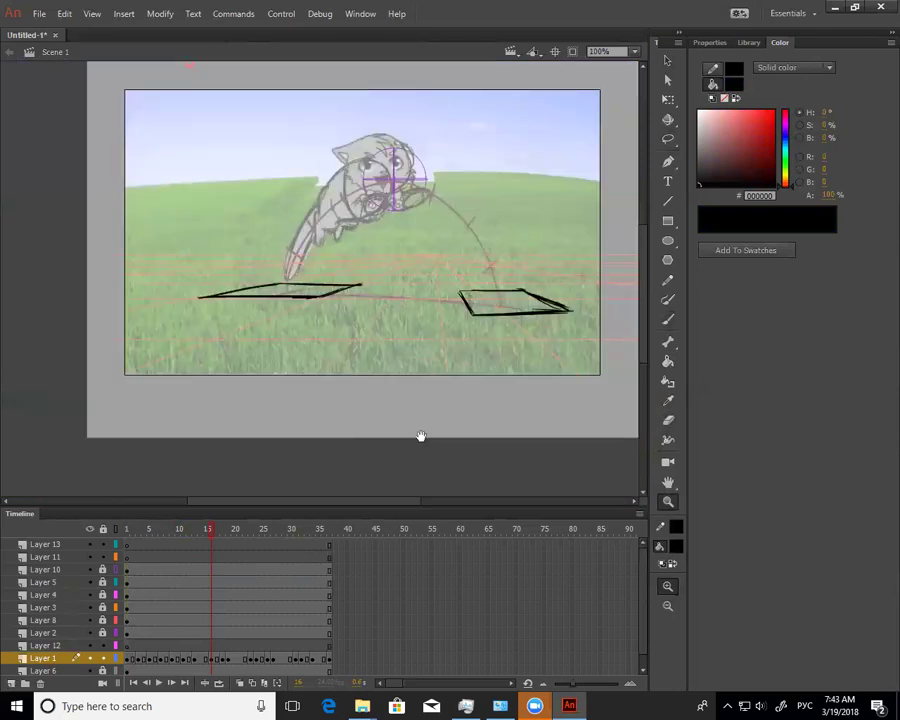
drag(420, 436, 457, 440)
Try sketching the kitten's rounded paws, shoulder and belly on Layer 13 at frame 18
mouse_move(213, 534)
mouse_down()
mouse_move(161, 550)
mouse_move(254, 555)
mouse_move(249, 537)
mouse_move(222, 553)
mouse_up()
key(b)
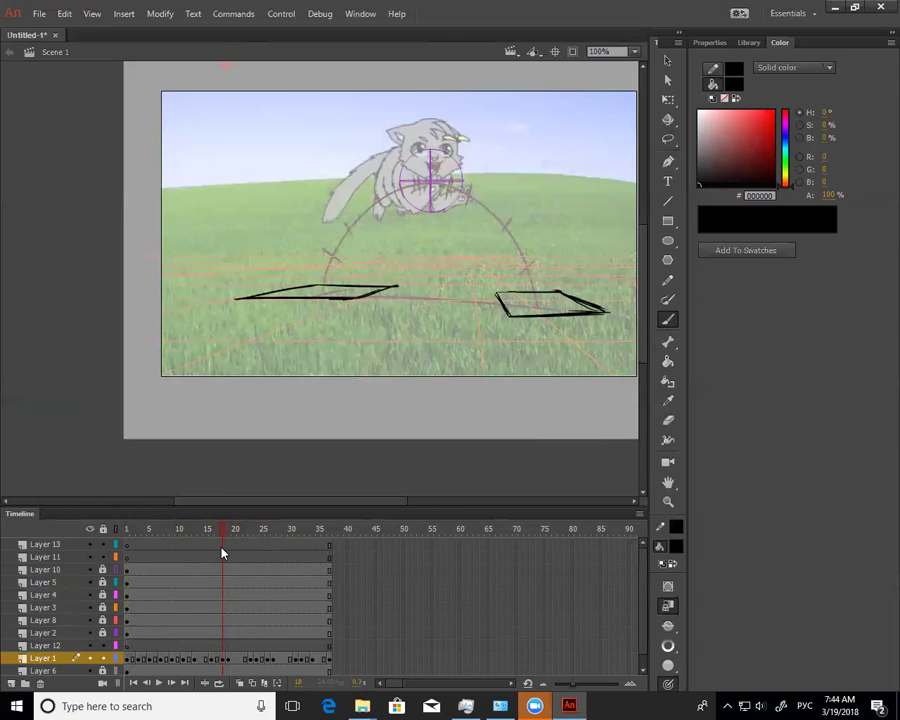
key(v)
key(z)
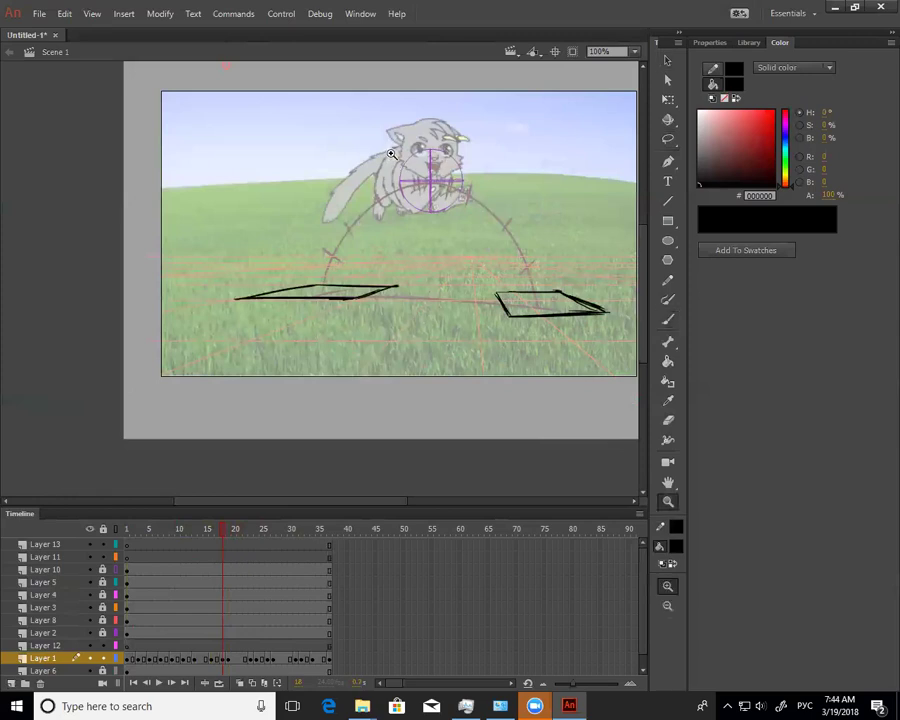
click(390, 151)
drag(363, 331, 359, 337)
key(b)
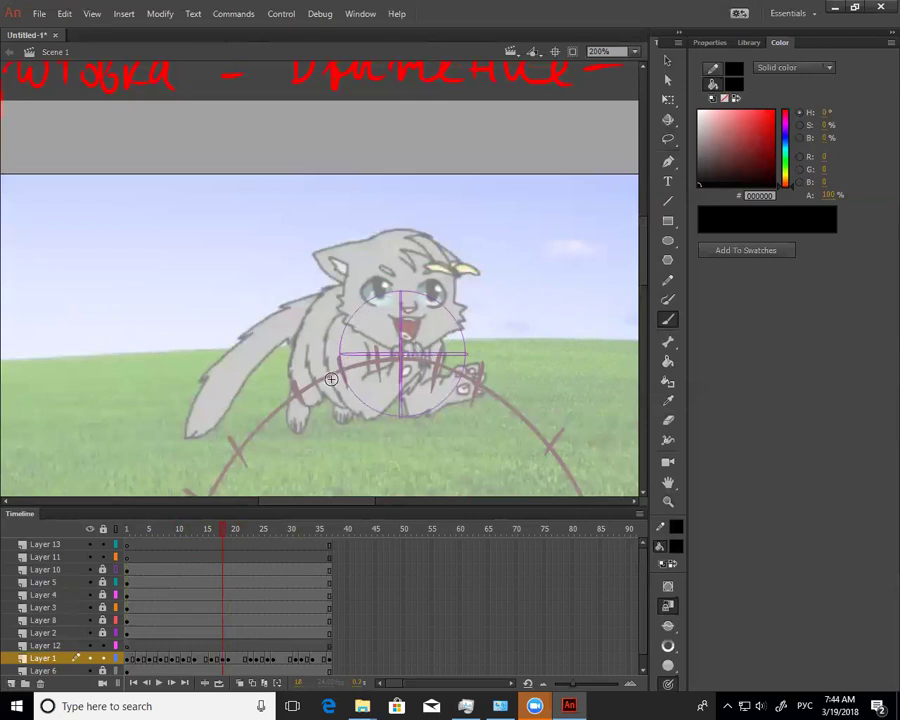
click(223, 544)
drag(430, 326, 428, 327)
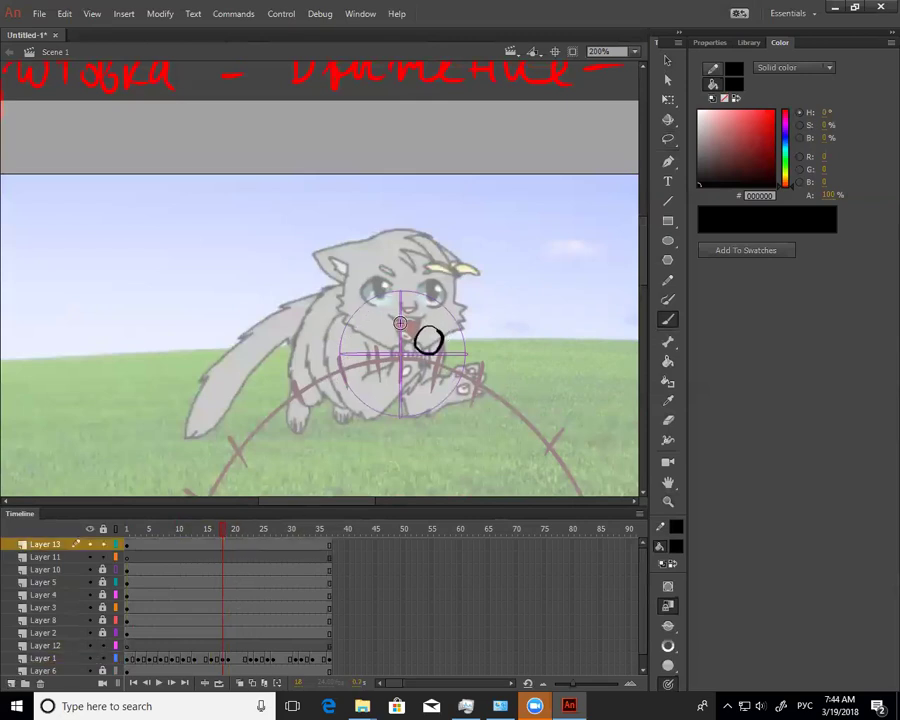
drag(352, 310, 344, 306)
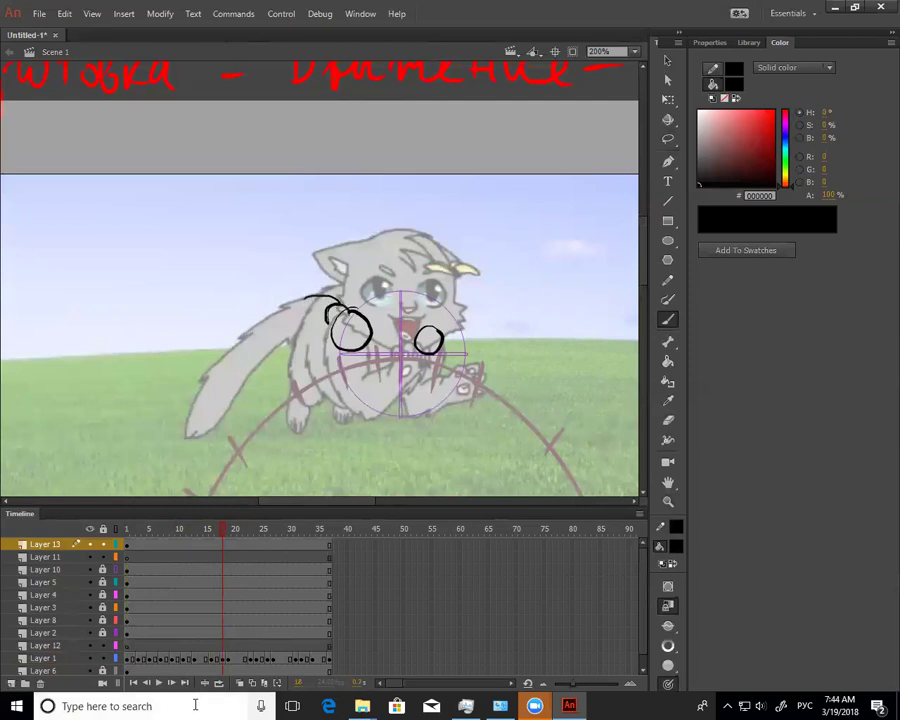
mouse_move(325, 350)
mouse_down()
mouse_move(362, 416)
mouse_move(406, 387)
mouse_move(393, 367)
mouse_up()
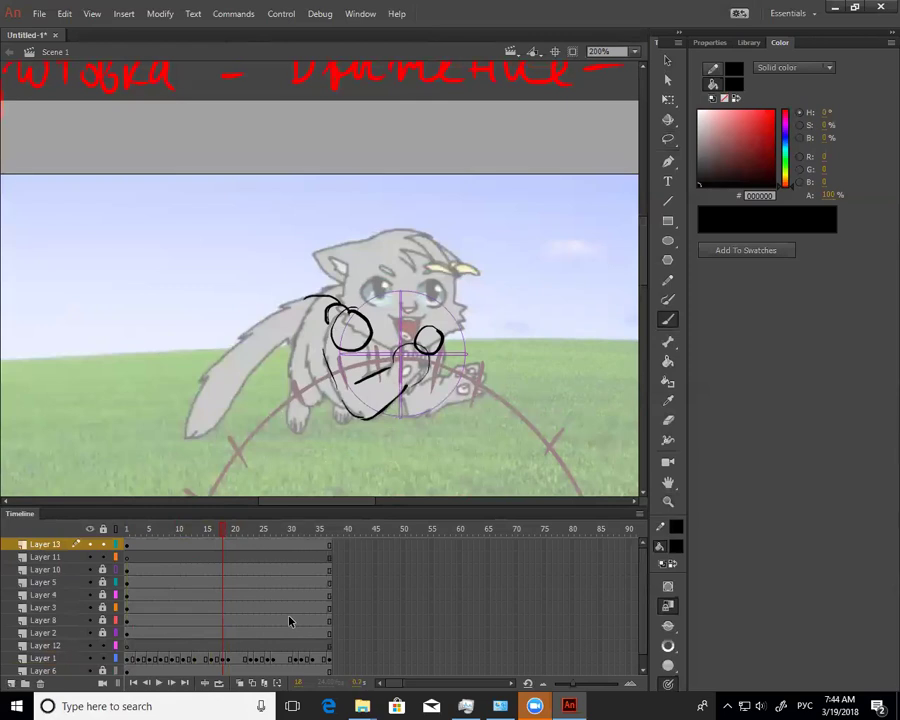
Undo the paw, shoulder and belly sketch at frame 18
key(ctrl+z)
key(ctrl+z)
key(ctrl+z)
key(ctrl+z)
key(ctrl+z)
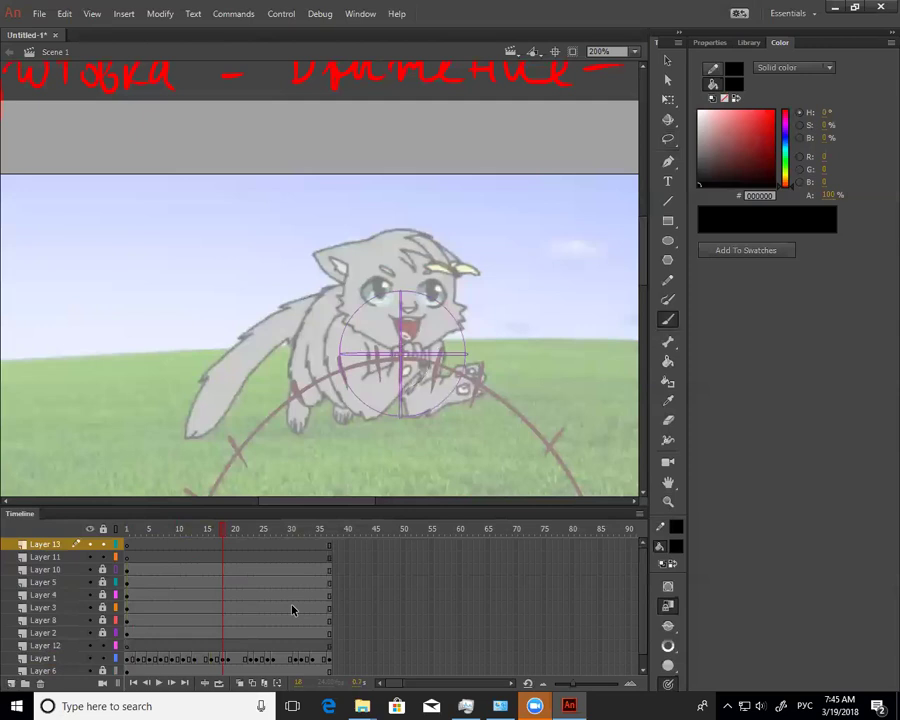
Compare frames 17 and 18 and try sketching head and chest curves on Layer 13, undoing the strokes
mouse_move(225, 538)
mouse_down()
mouse_move(176, 543)
mouse_move(216, 543)
mouse_up()
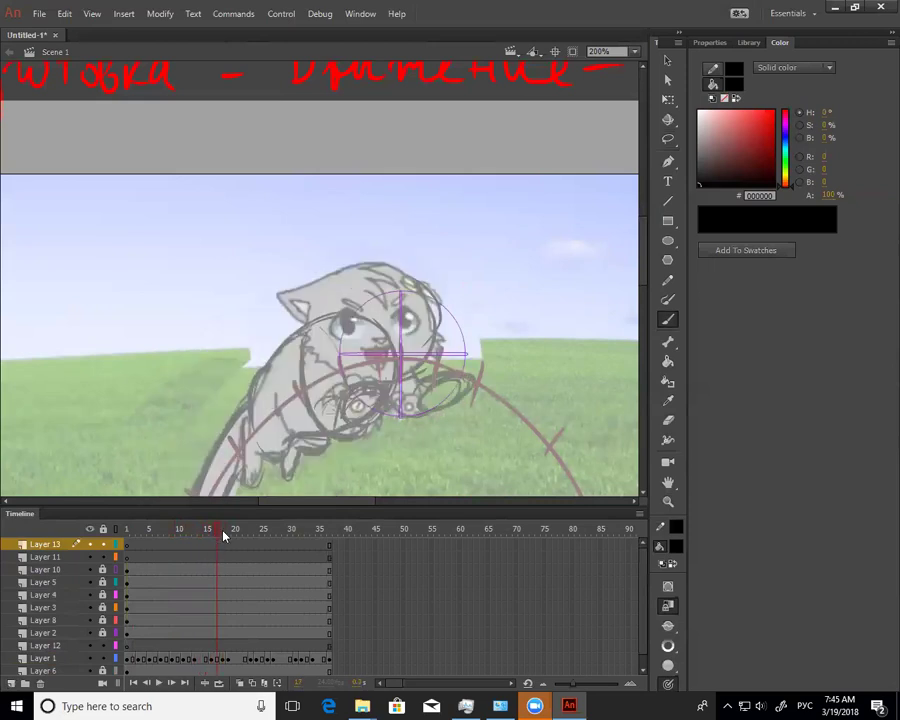
mouse_move(224, 537)
mouse_down()
mouse_move(220, 526)
mouse_move(229, 525)
mouse_up()
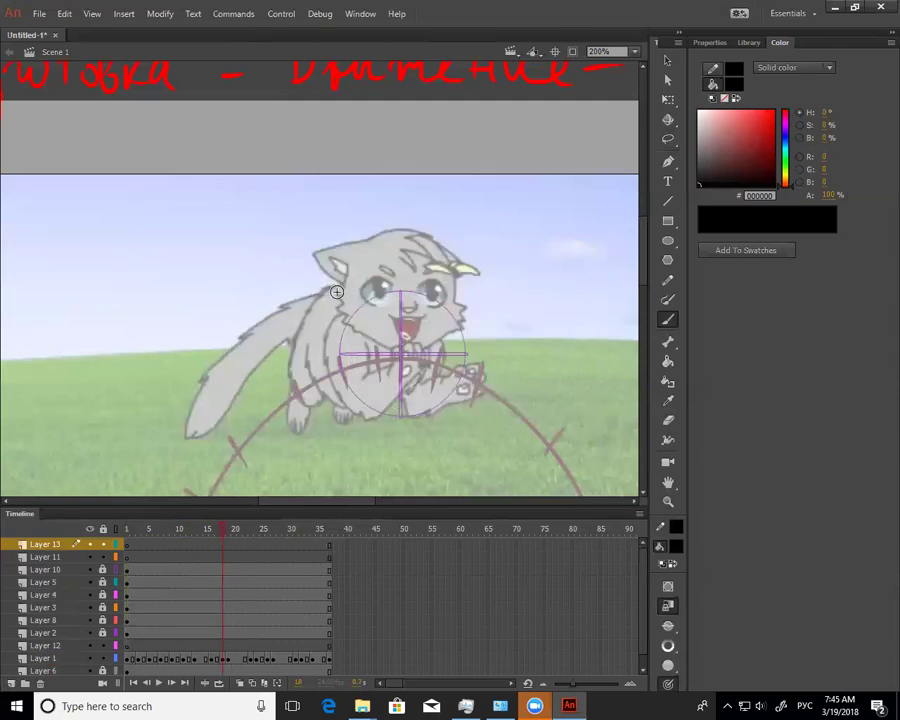
mouse_move(372, 343)
mouse_down()
mouse_move(445, 333)
mouse_move(376, 235)
mouse_move(355, 330)
mouse_up()
mouse_move(345, 279)
mouse_down()
mouse_move(322, 305)
mouse_move(325, 330)
mouse_move(345, 358)
mouse_move(385, 368)
mouse_move(413, 362)
mouse_move(346, 360)
mouse_move(390, 371)
mouse_up()
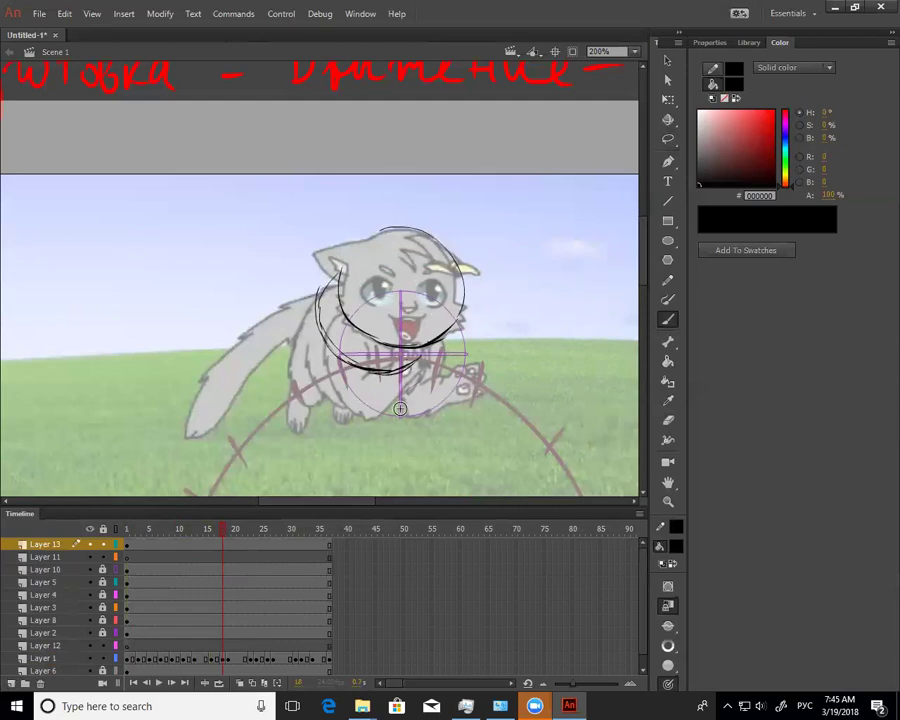
key(ctrl+z)
key(ctrl+z)
key(l)
mouse_move(490, 276)
mouse_down()
mouse_move(400, 208)
mouse_move(323, 283)
mouse_move(391, 356)
mouse_move(464, 322)
mouse_up()
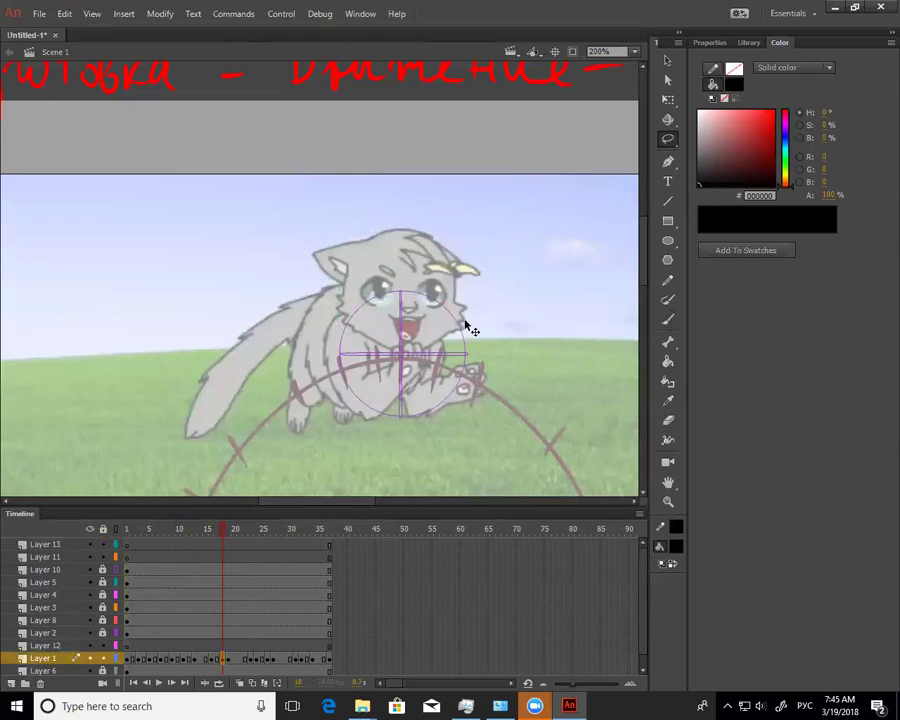
key(v)
click(464, 322)
click(495, 148)
drag(476, 260, 355, 225)
key(ctrl+z)
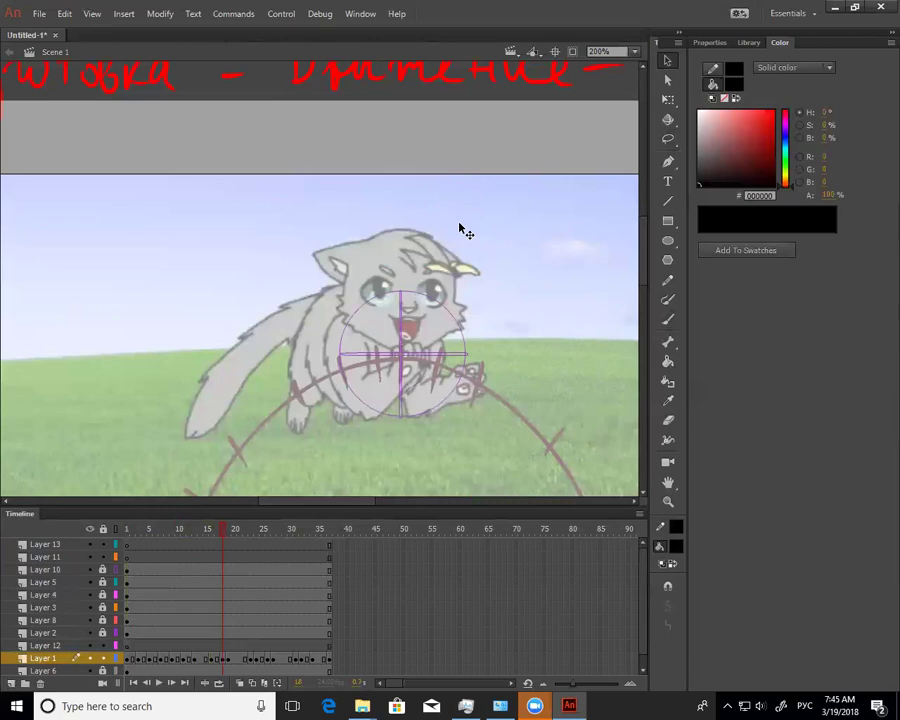
Isolate the kitten at frame 18 of Layer 1 from its background and paste it back slightly lower
key(l)
mouse_move(460, 243)
mouse_down()
mouse_move(406, 223)
mouse_move(334, 242)
mouse_move(296, 269)
mouse_move(247, 418)
mouse_up()
drag(344, 440, 463, 421)
mouse_move(478, 313)
mouse_down()
mouse_move(466, 283)
mouse_move(460, 243)
mouse_up()
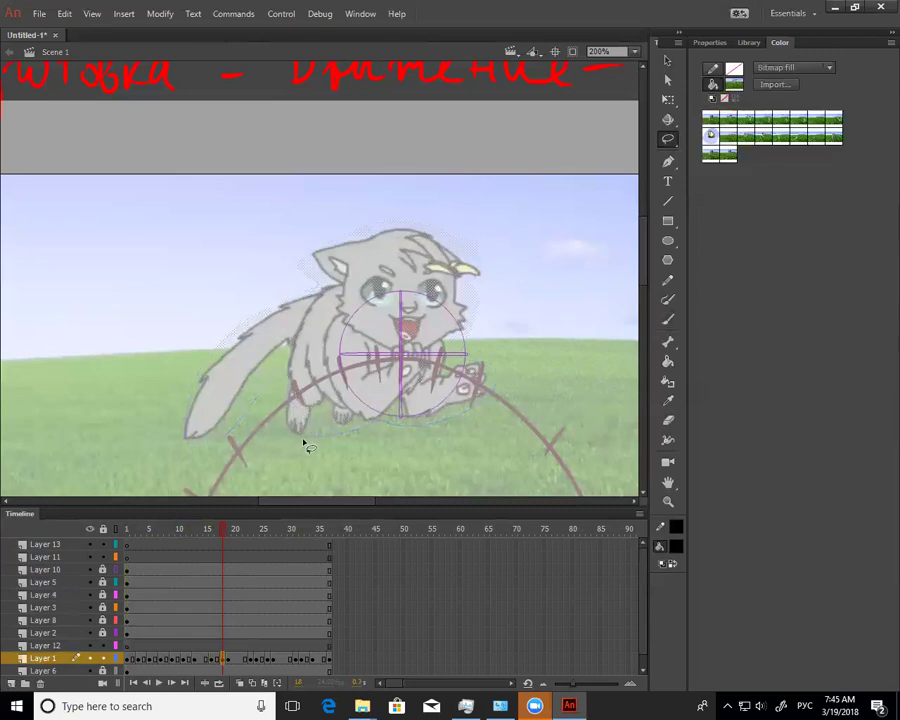
key(Delete)
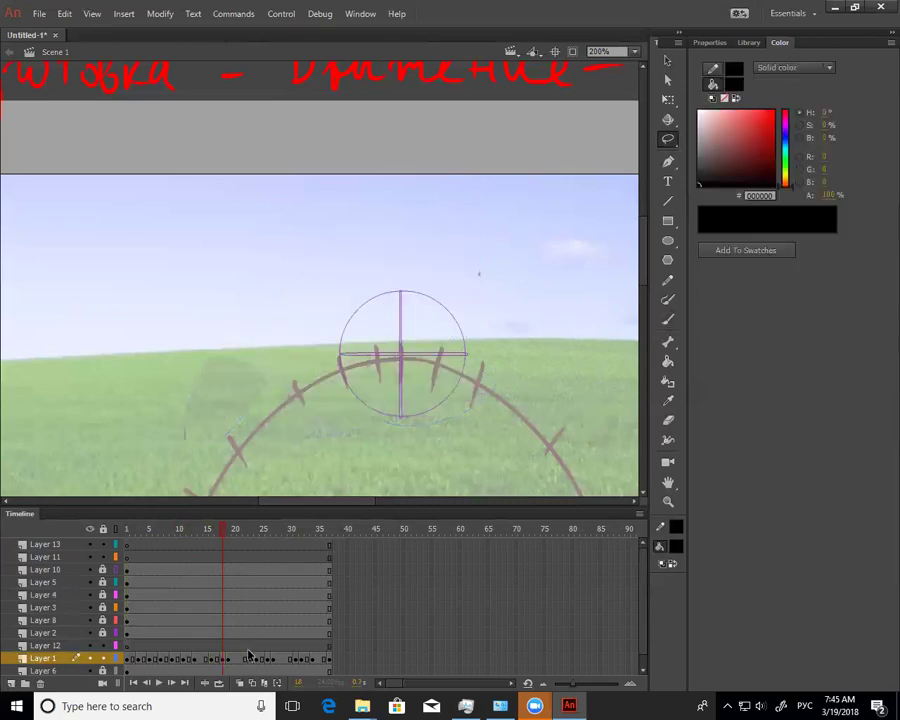
click(225, 659)
key(Delete)
key(ctrl+shift+v)
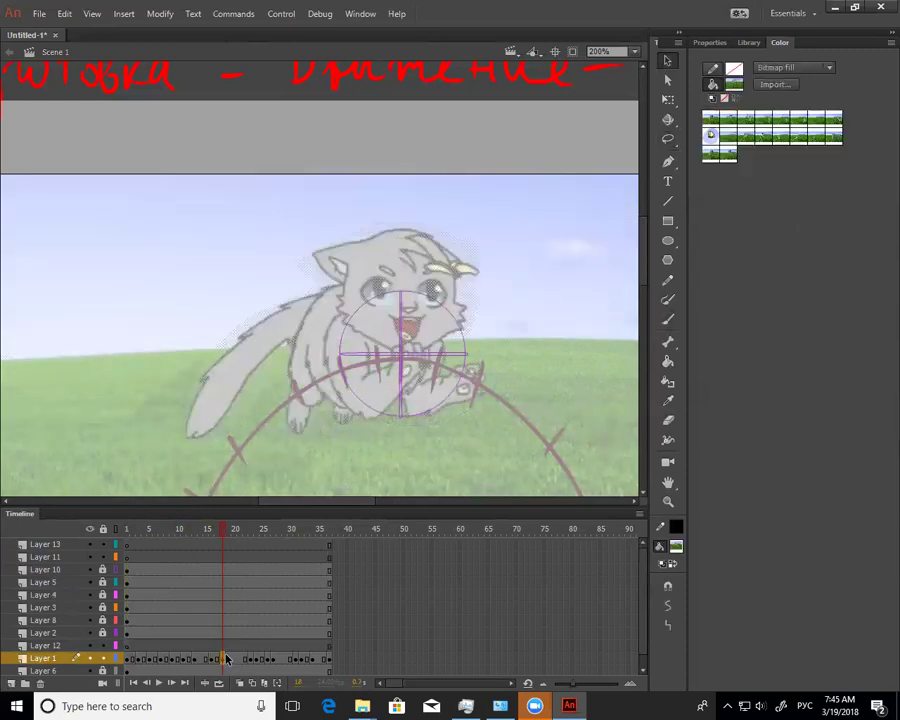
drag(463, 331, 463, 334)
Select the kitten's head at frame 18, enlarge it slightly and lower it over the body
key(l)
mouse_move(496, 253)
mouse_down()
mouse_move(331, 238)
mouse_move(334, 300)
mouse_up()
drag(449, 360, 478, 311)
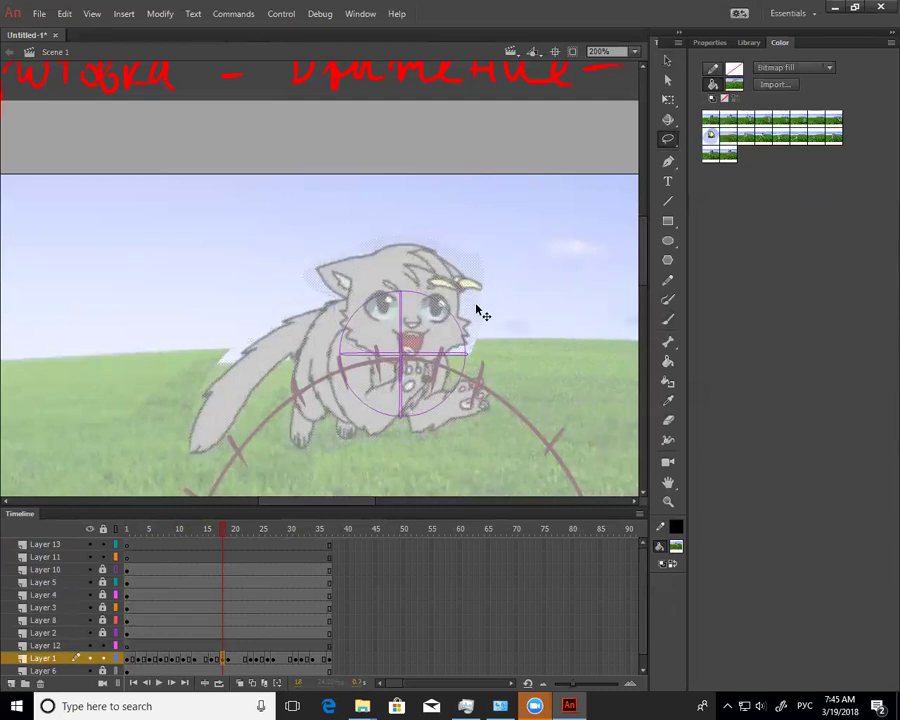
key(q)
drag(484, 250, 490, 243)
click(526, 104)
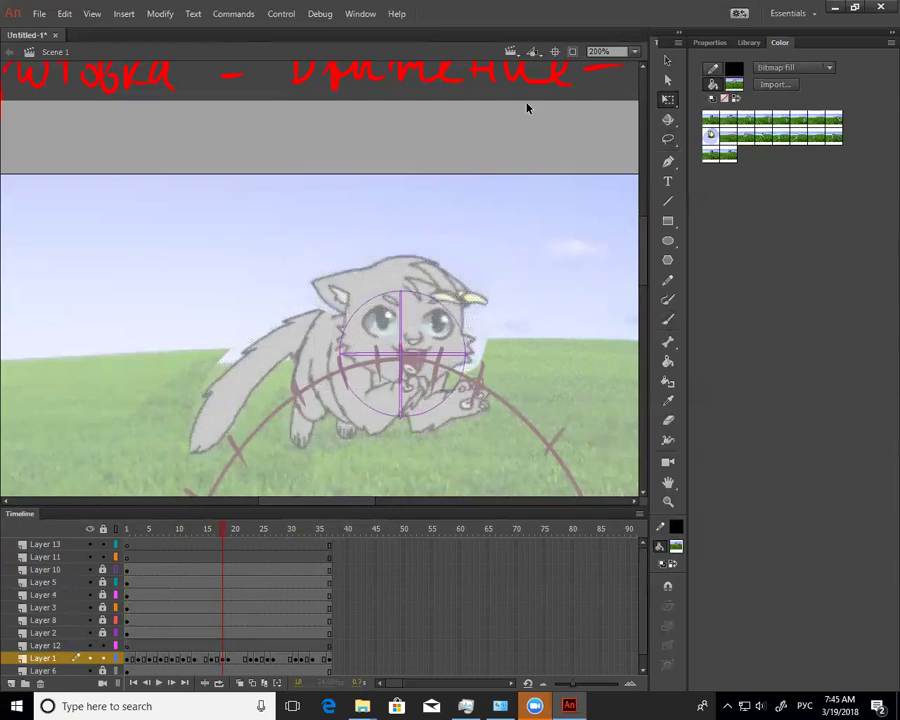
Set the brush fill to black and sketch the kitten's rounded back, chest curve and hind leg at frame 18
key(b)
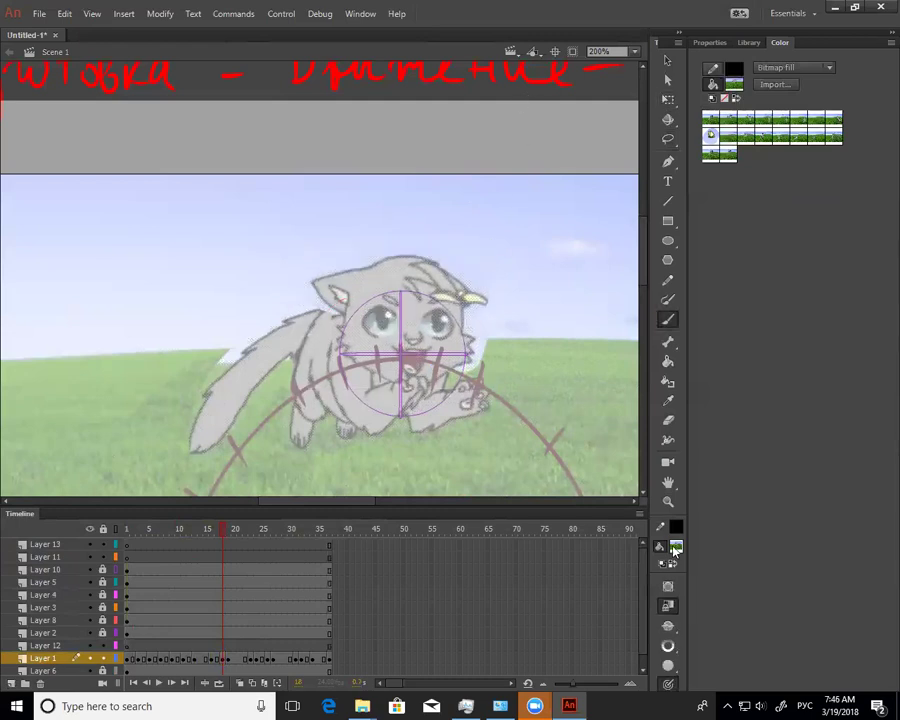
click(676, 547)
click(518, 406)
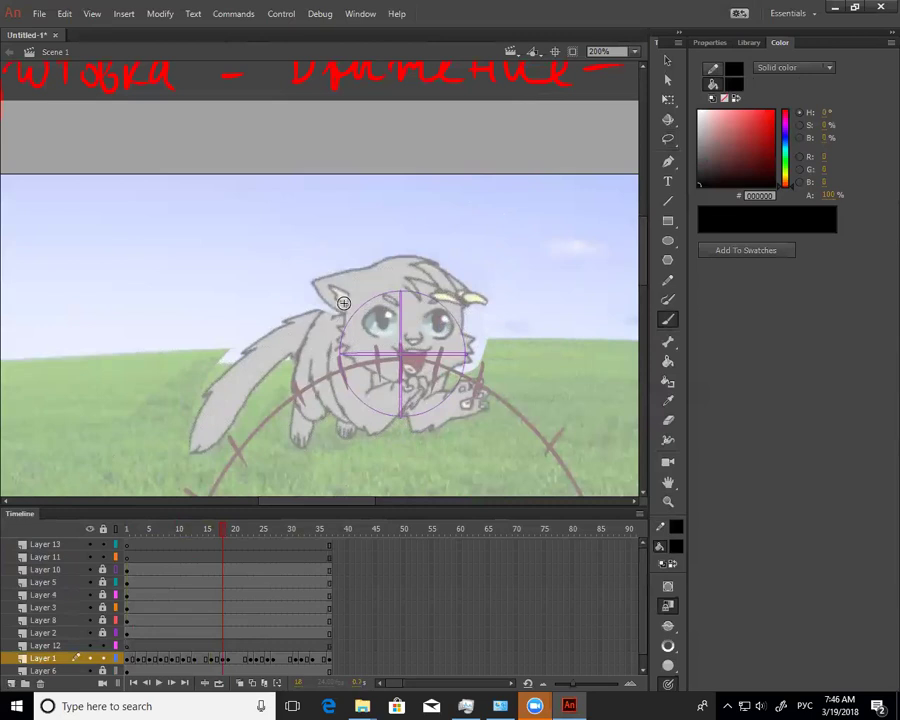
drag(328, 314, 304, 344)
mouse_move(318, 391)
mouse_down()
mouse_move(366, 410)
mouse_move(409, 391)
mouse_move(333, 415)
mouse_move(302, 406)
mouse_move(297, 393)
mouse_up()
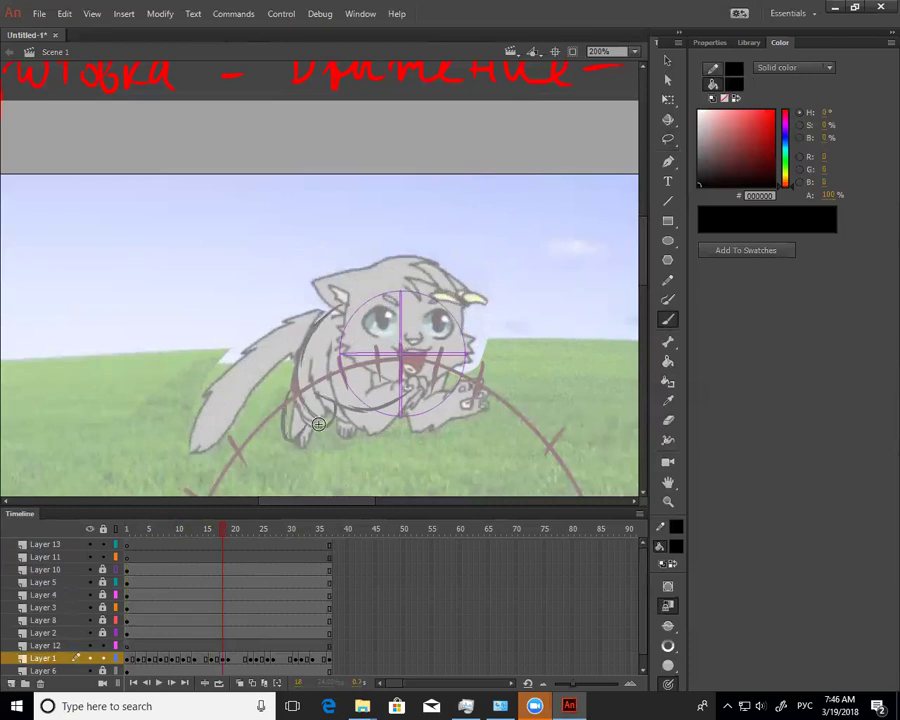
Erase the old hind-foot lines beneath the kitten's body and touch up the hind leg area
key(e)
mouse_move(303, 440)
mouse_down()
mouse_move(351, 431)
mouse_move(360, 438)
mouse_up()
key(b)
key(ctrl+z)
key(e)
key(ctrl+z)
key(b)
Try sketching a raised front paw across the kitten's chest at frame 18
drag(368, 385, 398, 369)
mouse_move(393, 369)
mouse_down()
mouse_move(411, 376)
mouse_move(408, 399)
mouse_up()
mouse_move(375, 375)
mouse_down()
mouse_move(369, 386)
mouse_move(418, 377)
mouse_move(373, 383)
mouse_up()
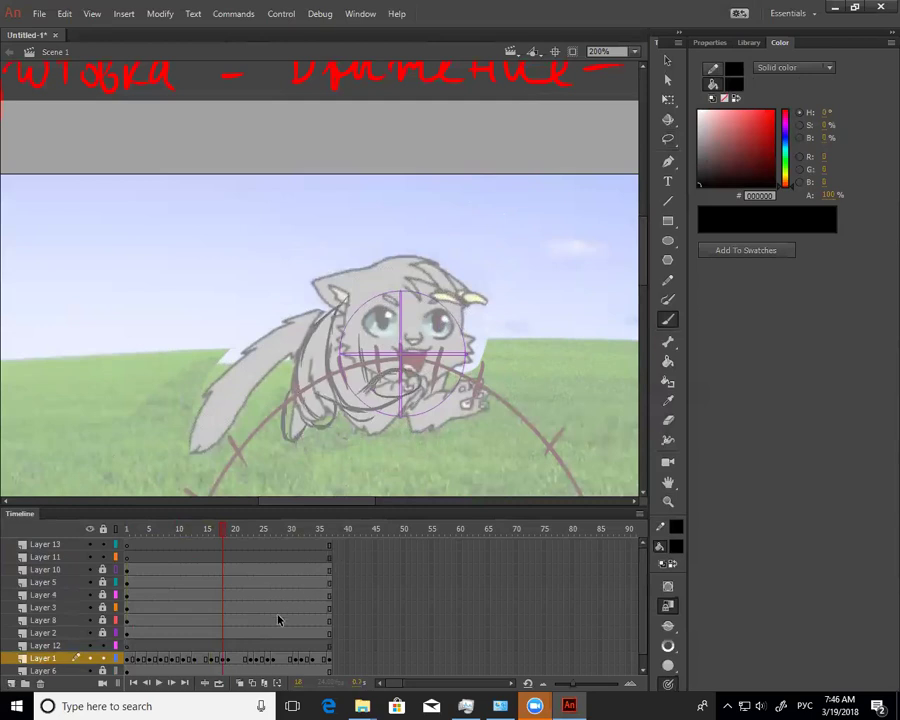
drag(217, 646, 223, 643)
Undo the front-paw strokes on the kitten's chest
key(ctrl+z)
key(ctrl+z)
key(ctrl+z)
key(ctrl+z)
key(ctrl+z)
key(ctrl+z)
key(ctrl+z)
key(ctrl+z)
key(ctrl+z)
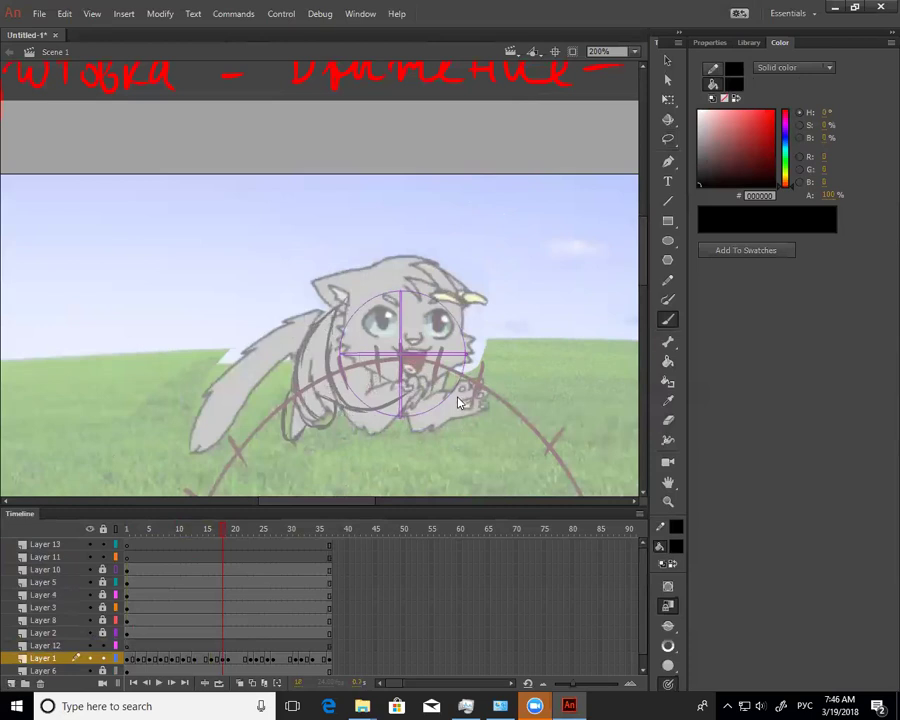
Move the kitten's head slightly forward at frame 18
key(v)
click(475, 324)
drag(476, 324, 493, 326)
Sketch the kitten's arched back and rounded body contour from the shoulders down to the belly at frame 18
key(b)
mouse_move(295, 371)
mouse_down()
mouse_move(297, 354)
mouse_move(395, 285)
mouse_up()
mouse_move(372, 297)
mouse_down()
mouse_move(331, 321)
mouse_move(296, 376)
mouse_up()
mouse_move(348, 325)
mouse_down()
mouse_move(364, 404)
mouse_move(383, 420)
mouse_up()
mouse_move(388, 356)
mouse_down()
mouse_move(412, 394)
mouse_move(427, 373)
mouse_move(450, 375)
mouse_up()
key(ctrl+z)
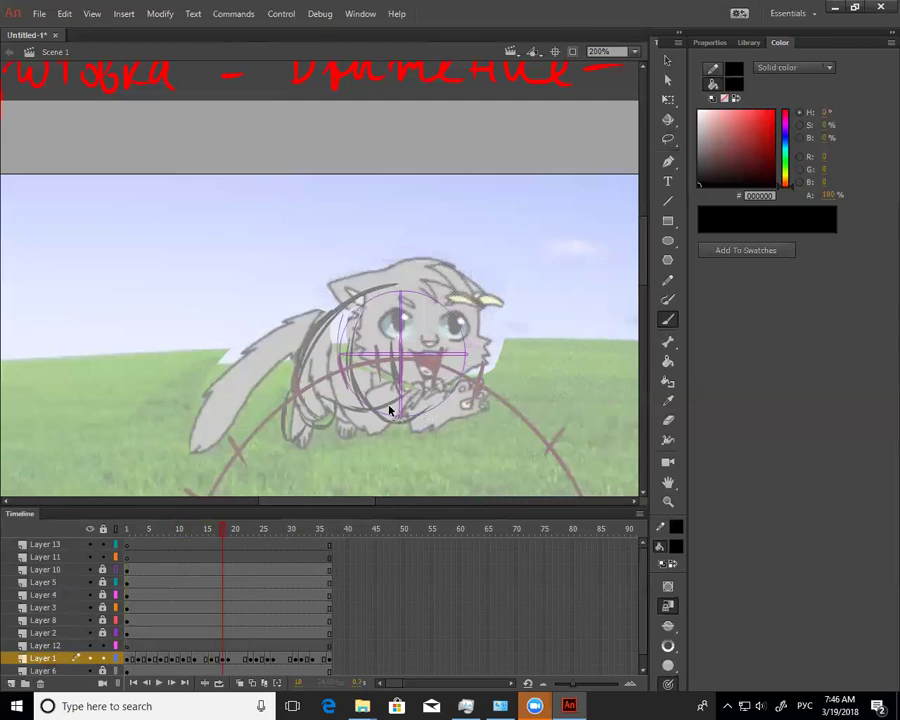
Sketch the chest curve and both front legs reaching forward, and clear the old paw lines beneath the belly
mouse_move(350, 350)
mouse_down()
mouse_move(366, 408)
mouse_move(394, 413)
mouse_up()
mouse_move(390, 346)
mouse_down()
mouse_move(390, 366)
mouse_move(442, 410)
mouse_move(430, 428)
mouse_move(441, 408)
mouse_move(502, 411)
mouse_move(514, 386)
mouse_move(535, 428)
mouse_up()
key(e)
mouse_move(438, 393)
mouse_down()
mouse_move(454, 420)
mouse_move(463, 405)
mouse_up()
mouse_move(416, 430)
mouse_down()
mouse_move(360, 429)
mouse_move(350, 414)
mouse_up()
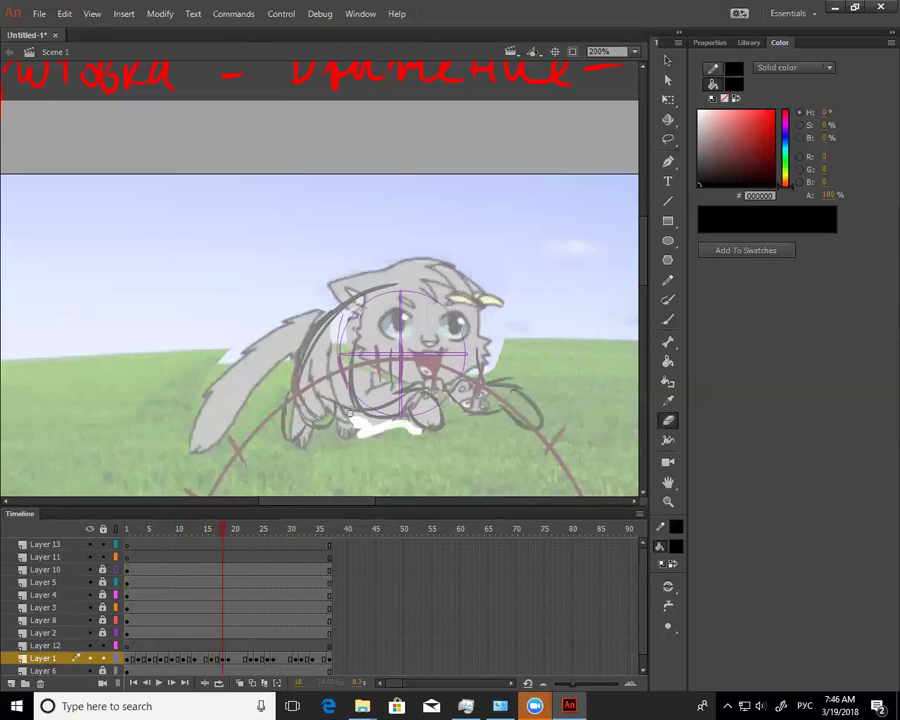
key(ctrl+z)
Sketch a circular head construction over the kitten's face, with curved vertical and horizontal facial guidelines
key(b)
mouse_move(366, 348)
mouse_down()
mouse_move(369, 360)
mouse_move(468, 376)
mouse_up()
mouse_move(474, 292)
mouse_down()
mouse_move(485, 311)
mouse_move(477, 366)
mouse_up()
drag(362, 326, 369, 290)
key(ctrl+z)
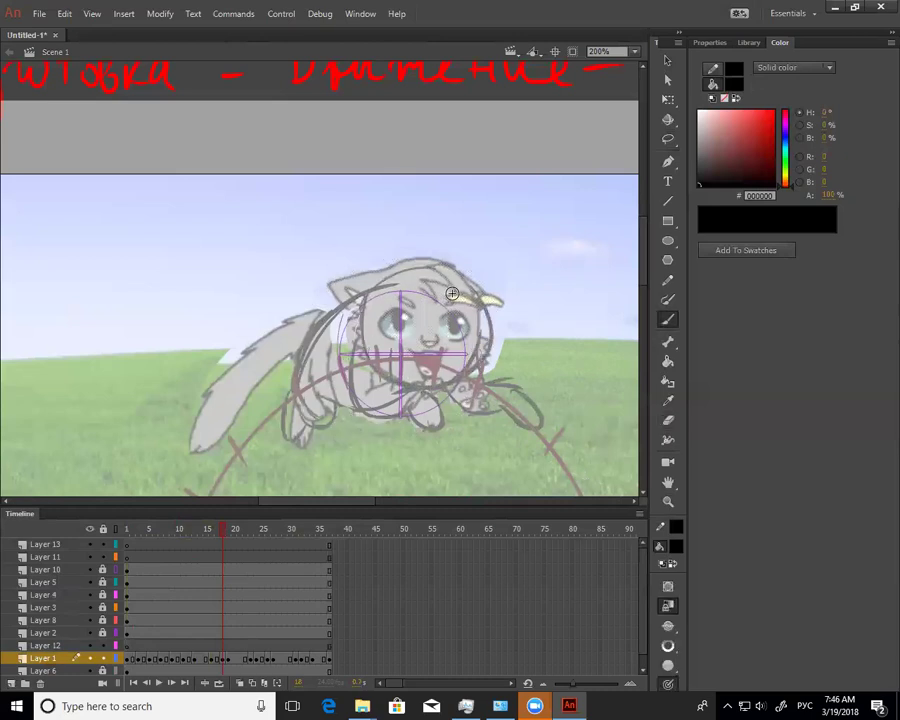
drag(436, 282, 446, 316)
key(ctrl+z)
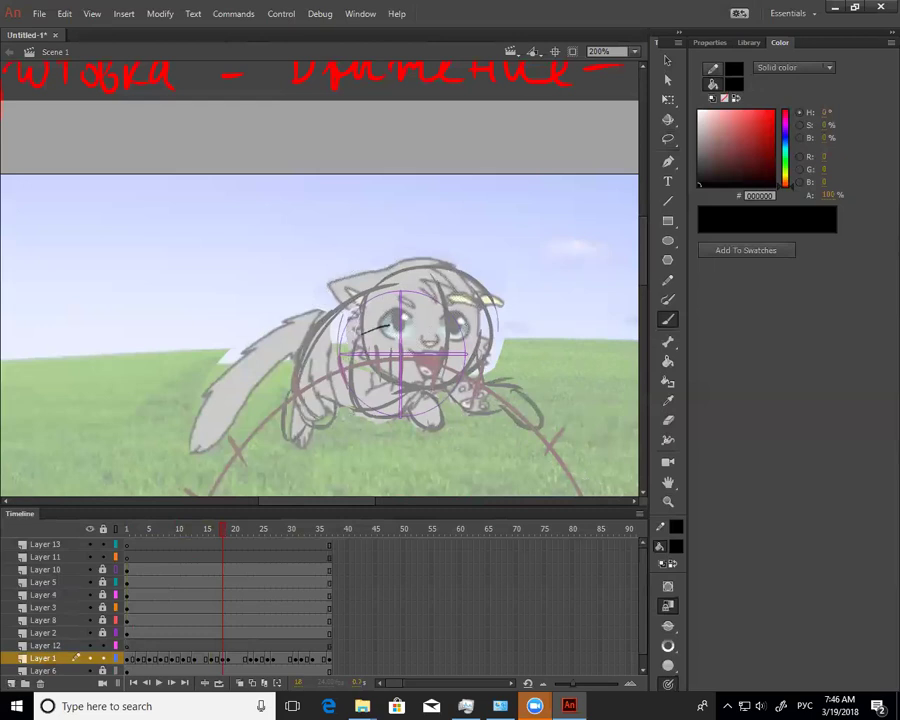
drag(386, 347, 490, 345)
key(ctrl+z)
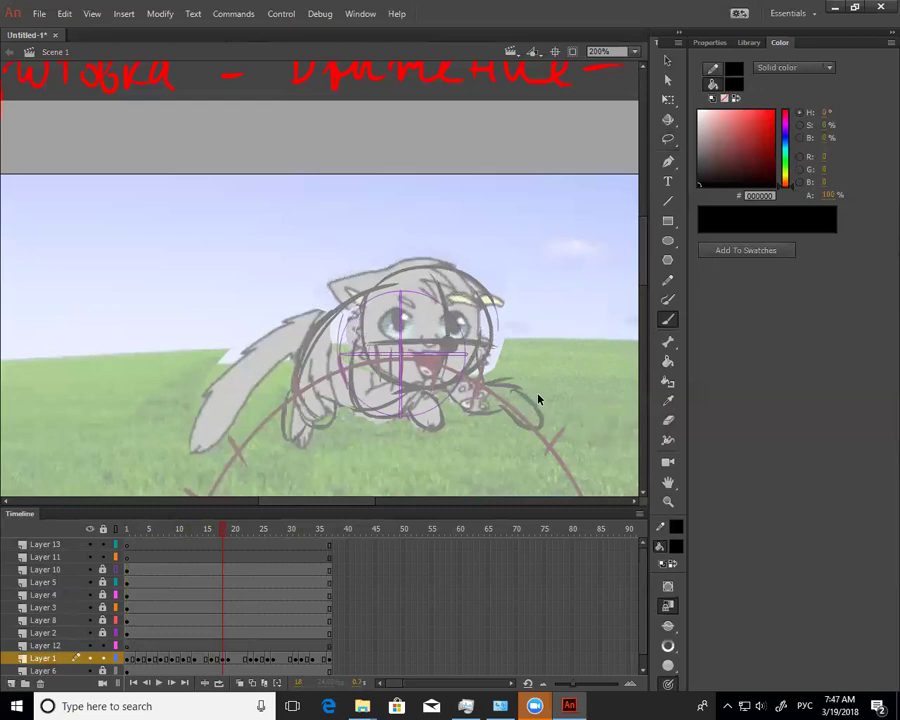
drag(473, 299, 432, 387)
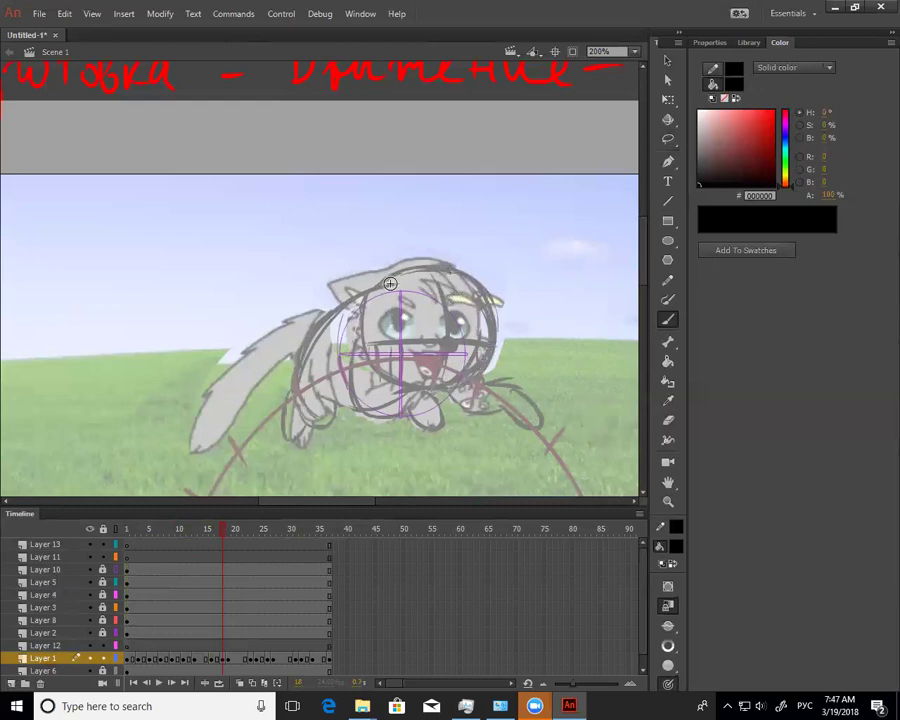
Add two pointed ears to the head sketch and rough in the tail trailing downward behind the kitten
drag(354, 289, 339, 256)
mouse_move(440, 269)
mouse_down()
mouse_move(458, 248)
mouse_move(484, 288)
mouse_up()
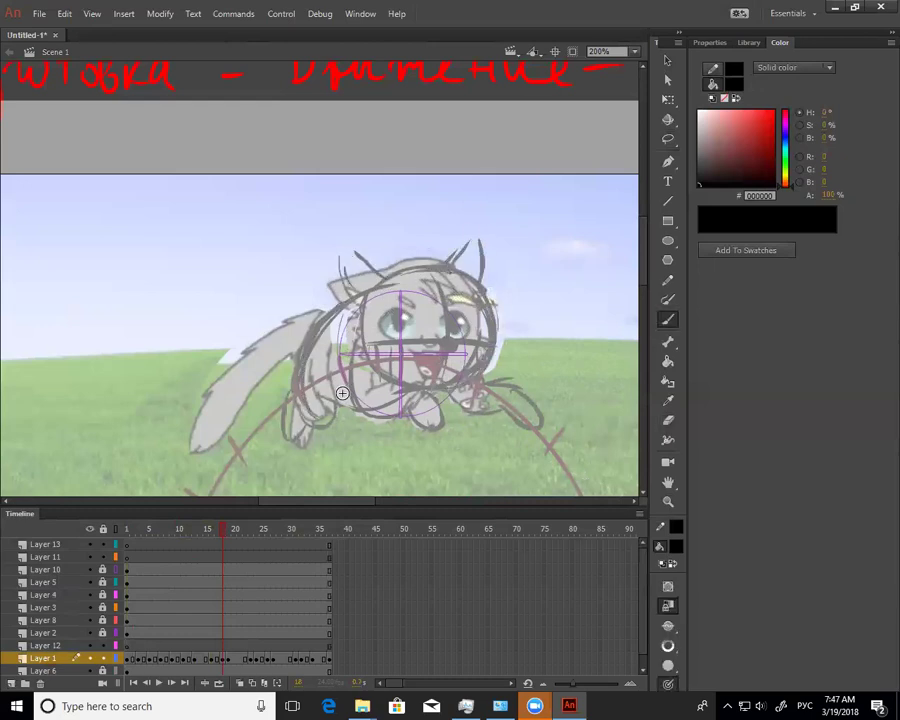
key(v)
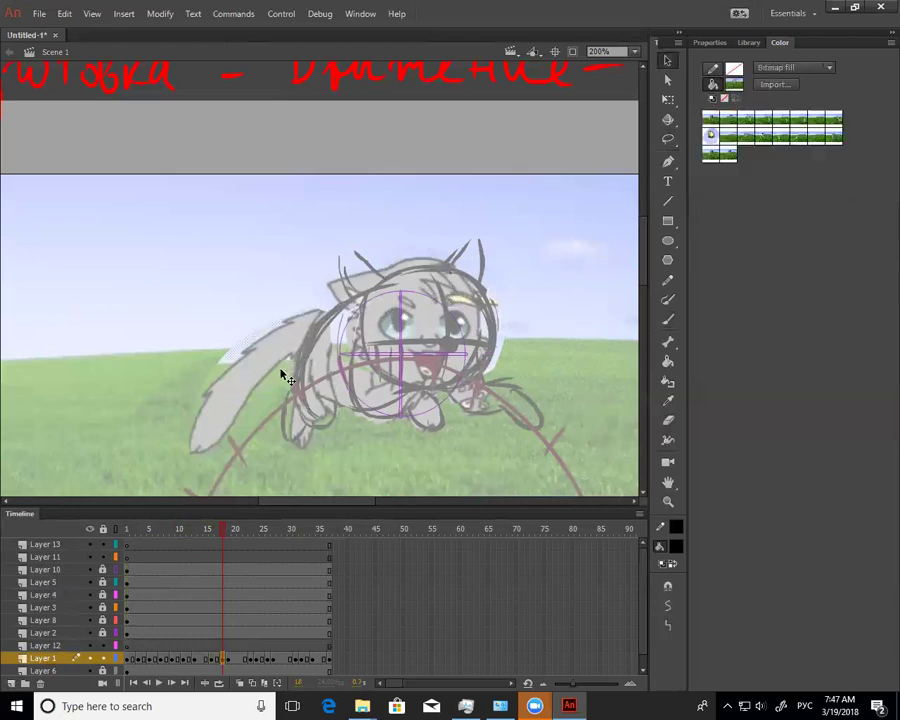
mouse_move(286, 368)
mouse_down()
mouse_move(299, 393)
mouse_move(316, 346)
mouse_move(300, 392)
mouse_move(206, 476)
mouse_up()
key(b)
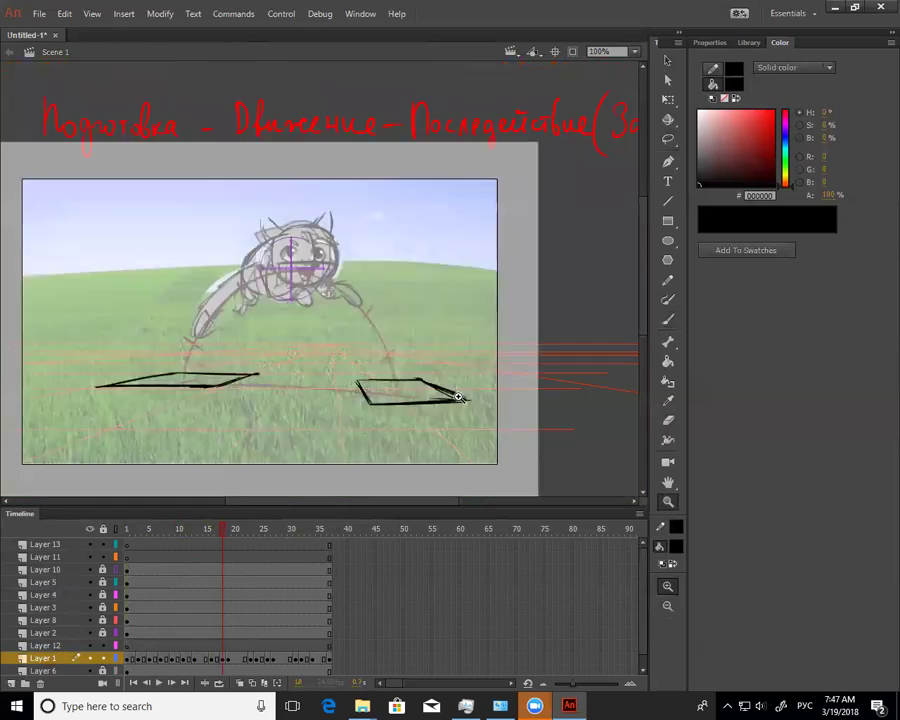
At frame 19, try sketching the kitten's front legs reaching toward the landing area on Layer 11
drag(458, 397, 469, 392)
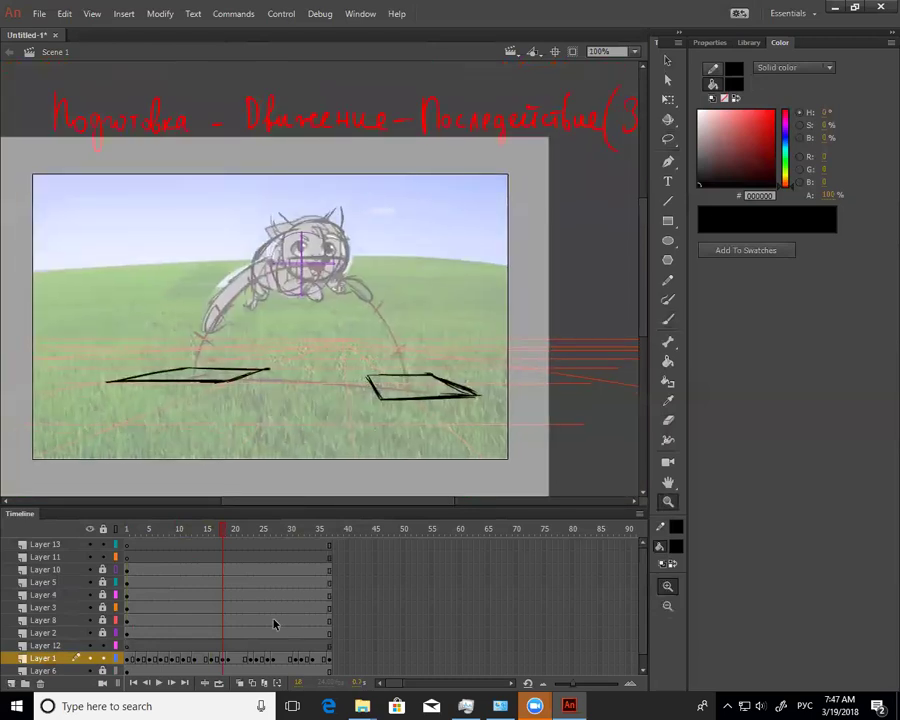
mouse_move(221, 527)
mouse_down()
mouse_move(210, 530)
mouse_move(228, 536)
mouse_up()
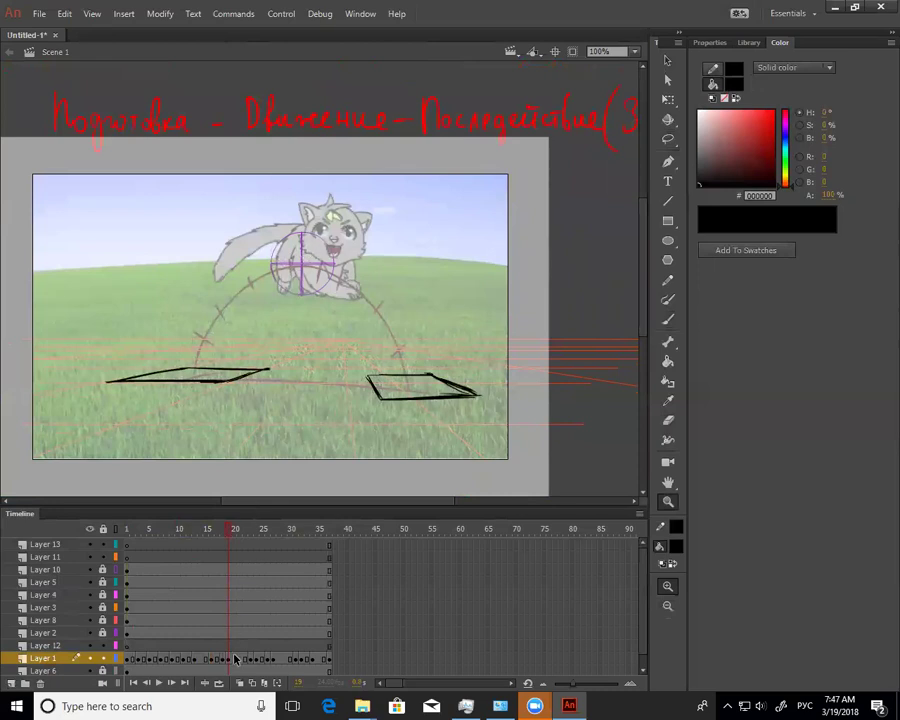
click(45, 556)
click(668, 319)
mouse_move(323, 254)
mouse_down()
mouse_move(370, 321)
mouse_move(382, 397)
mouse_up()
drag(374, 382, 382, 397)
mouse_move(333, 262)
mouse_down()
mouse_move(382, 312)
mouse_move(418, 396)
mouse_up()
drag(404, 375, 417, 391)
drag(417, 367, 418, 395)
key(ctrl+z)
key(ctrl+z)
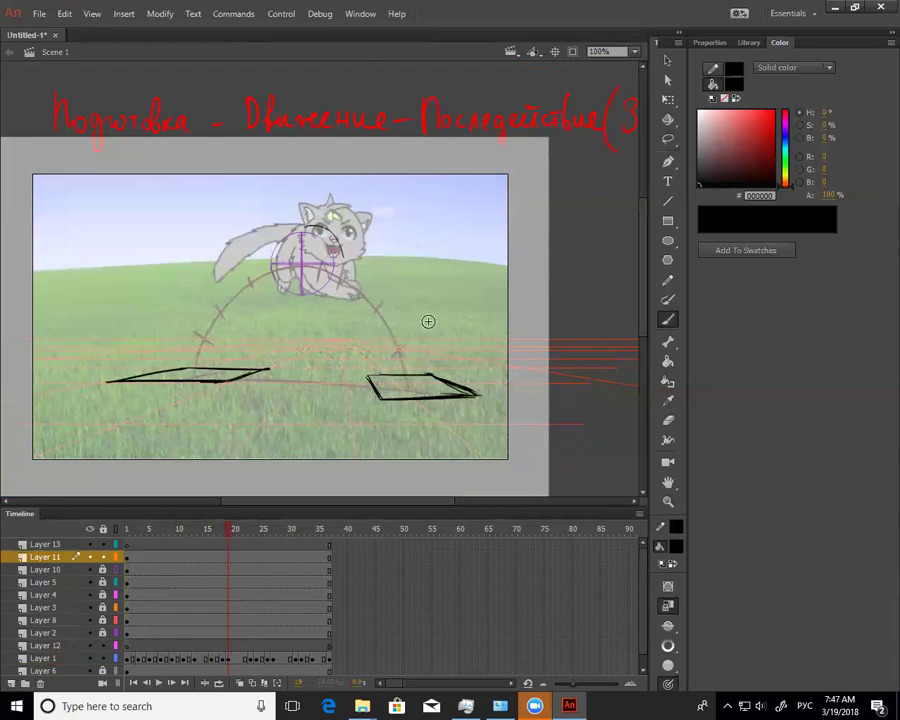
drag(319, 259, 348, 290)
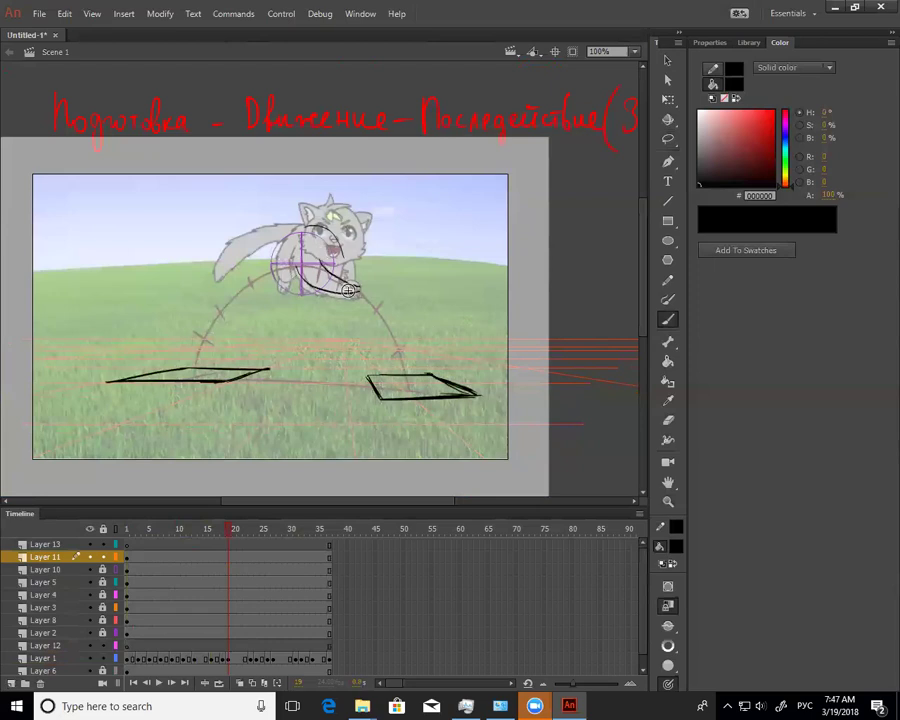
key(ctrl+z)
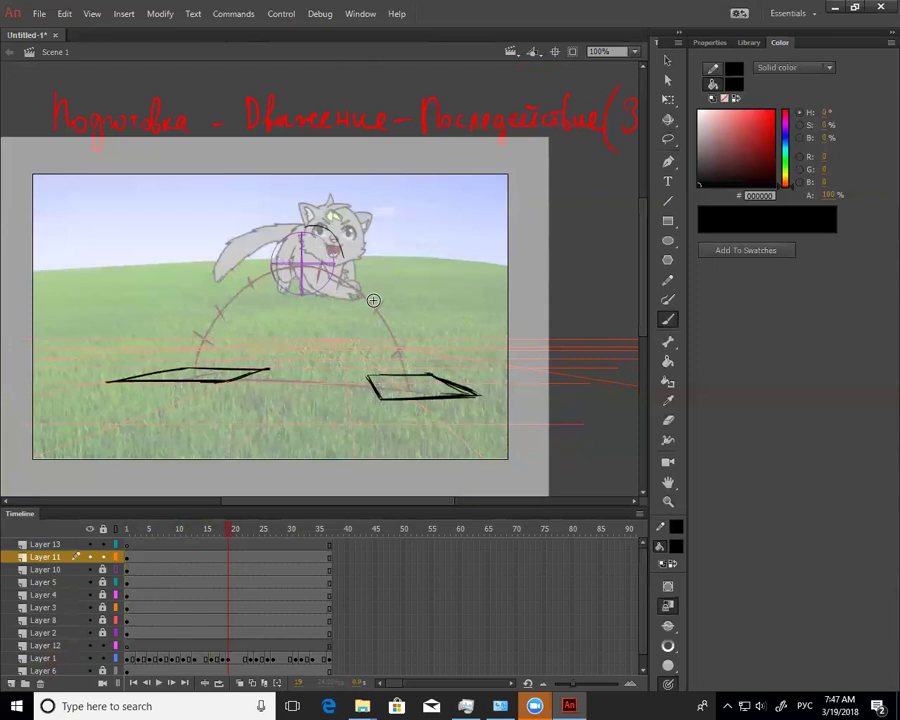
Delete the kitten drawing at frame 19 on Layer 1
key(z)
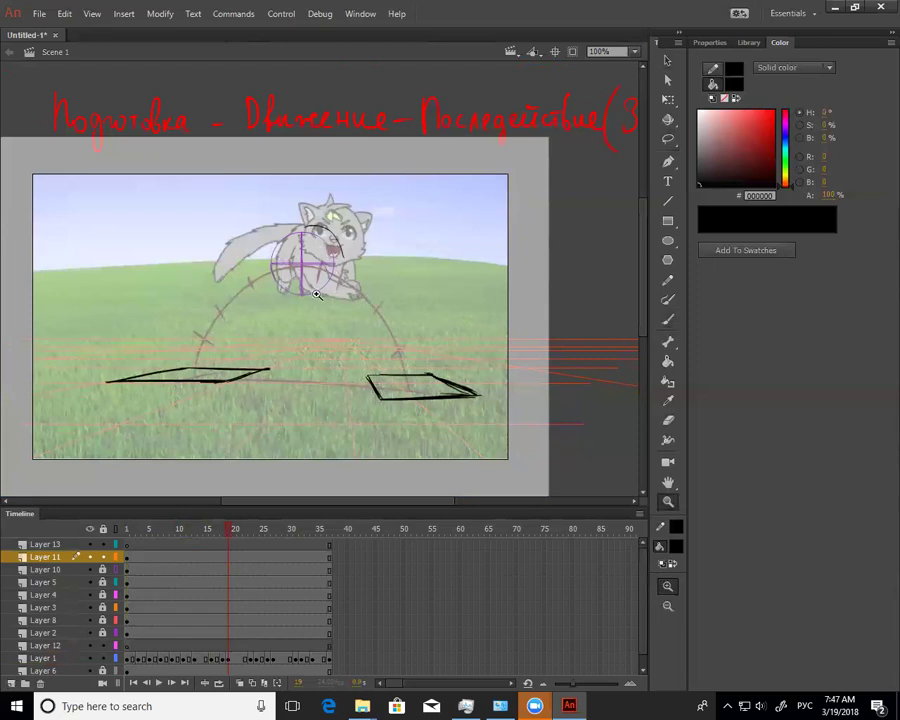
click(307, 366)
key(v)
click(445, 330)
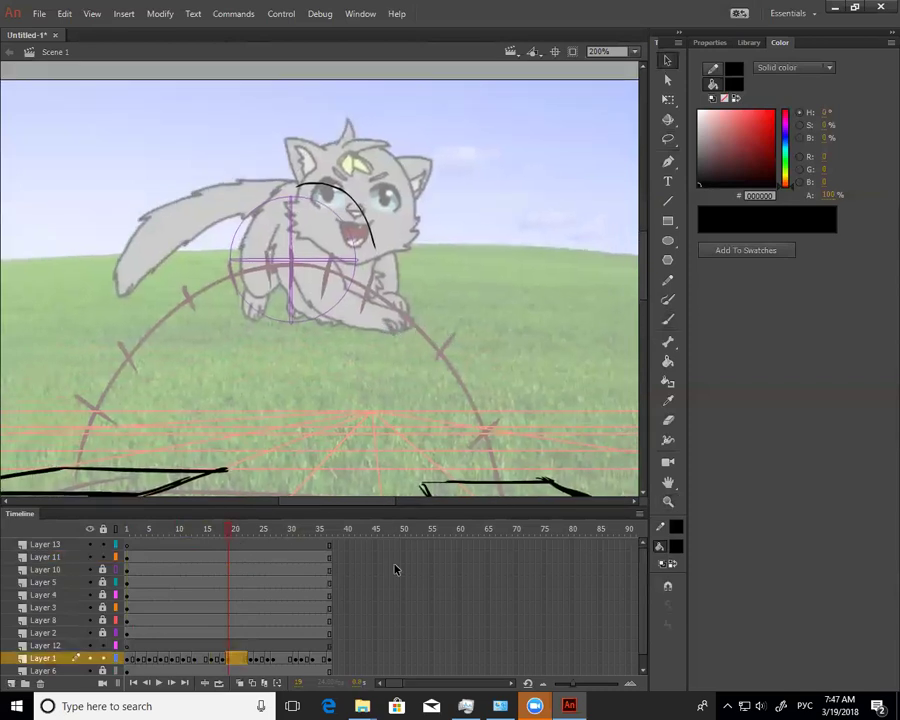
key(Delete)
At frame 23, select the kitten's head, body and legs with a freehand lasso outline
click(252, 660)
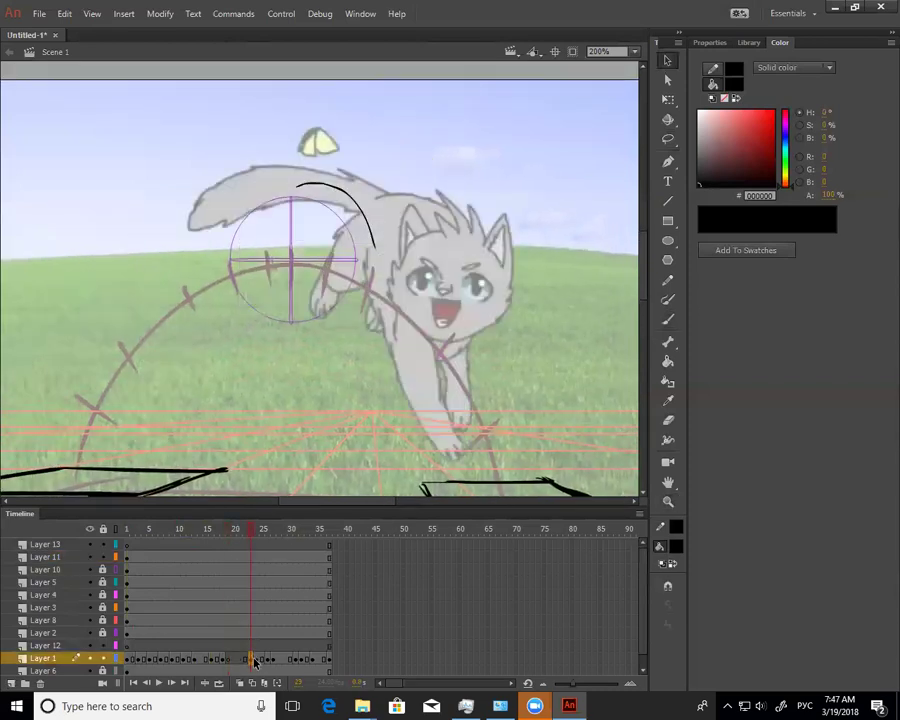
click(488, 303)
key(space)
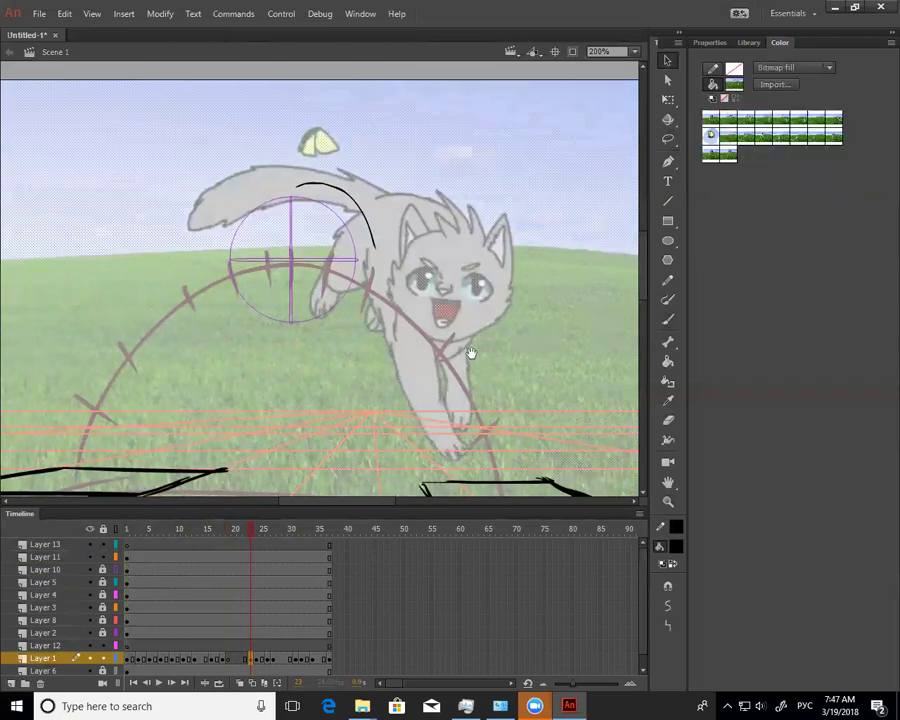
drag(472, 354, 444, 409)
key(z)
alt+click(420, 384)
key(v)
click(480, 233)
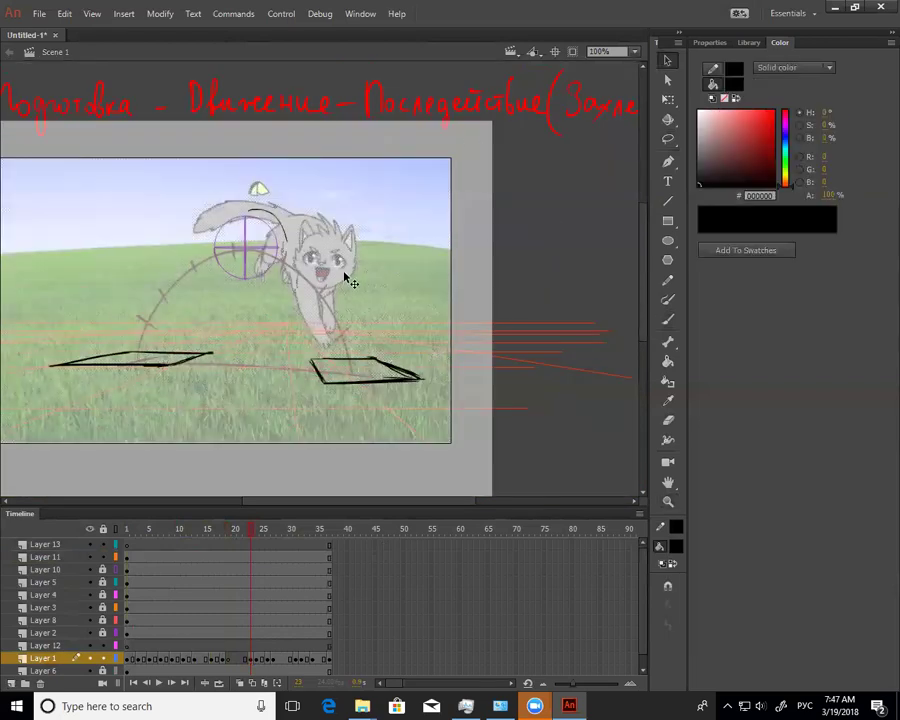
click(350, 276)
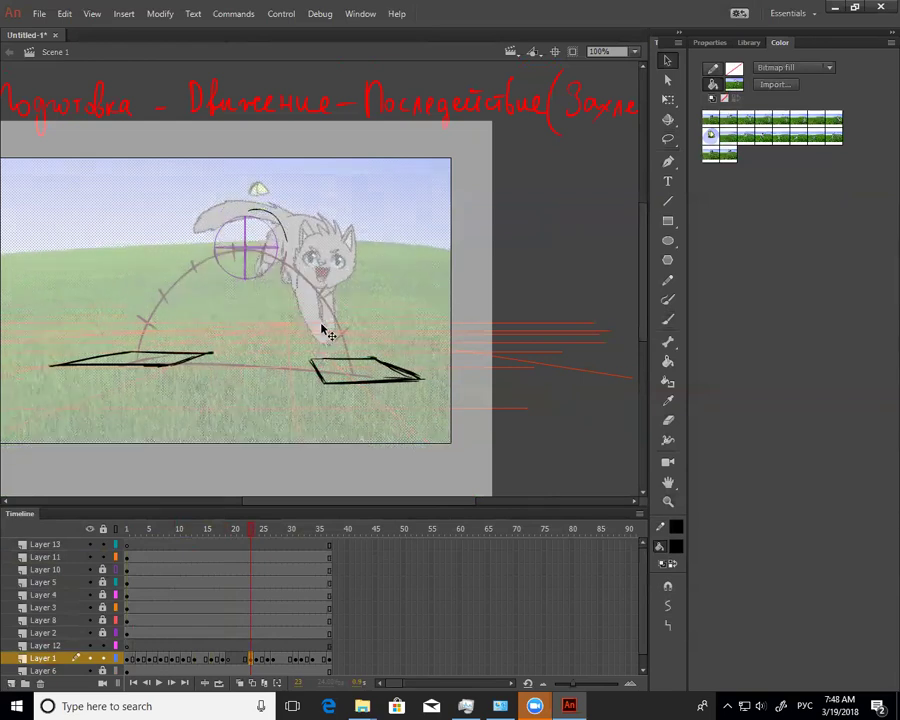
click(568, 281)
key(l)
key(l)
click(340, 290)
click(669, 140)
click(725, 138)
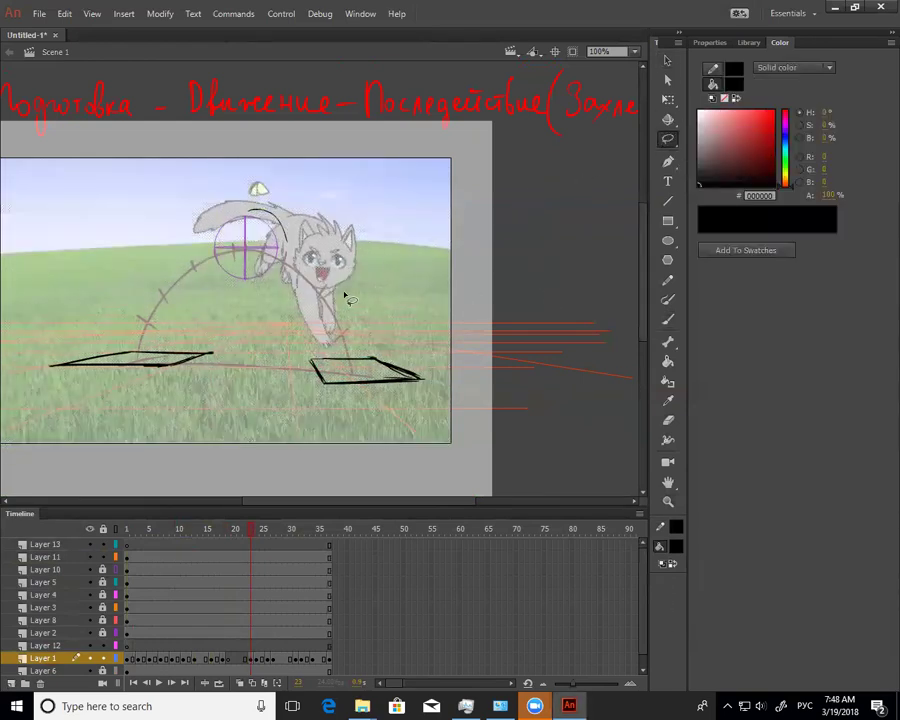
click(305, 226)
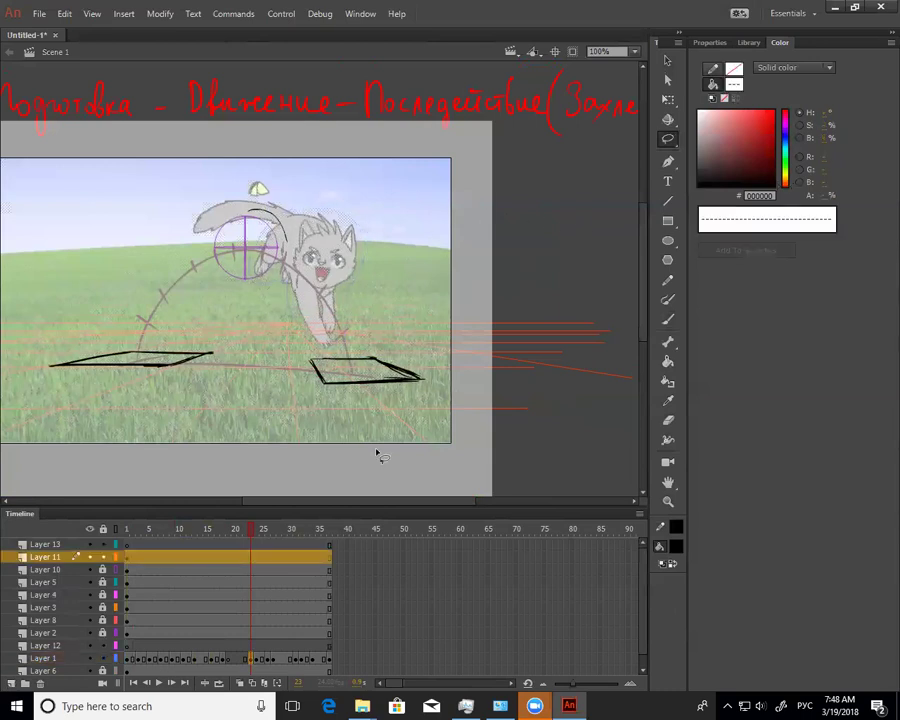
Add the tail to the selection, cut the kitten out, clear the rest of frame 23 and paste the kitten in place
click(296, 212)
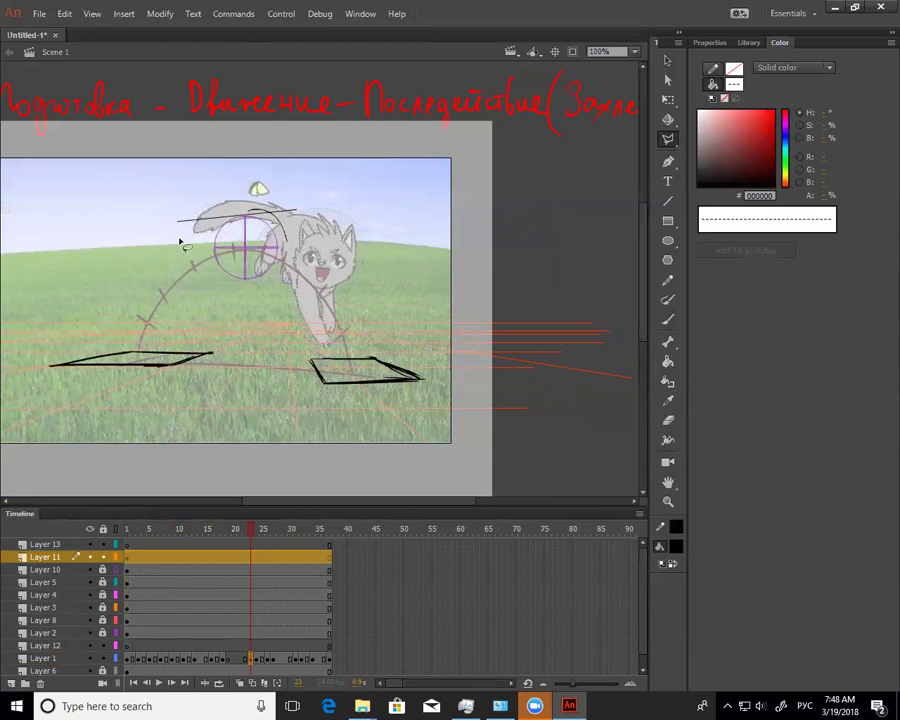
click(669, 140)
click(746, 143)
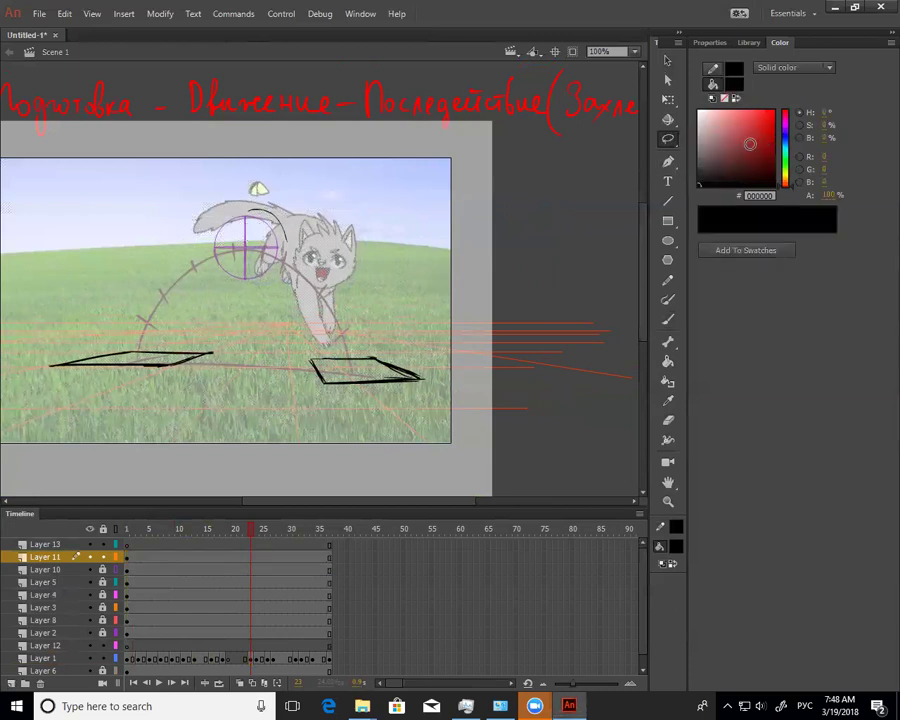
drag(294, 212, 288, 215)
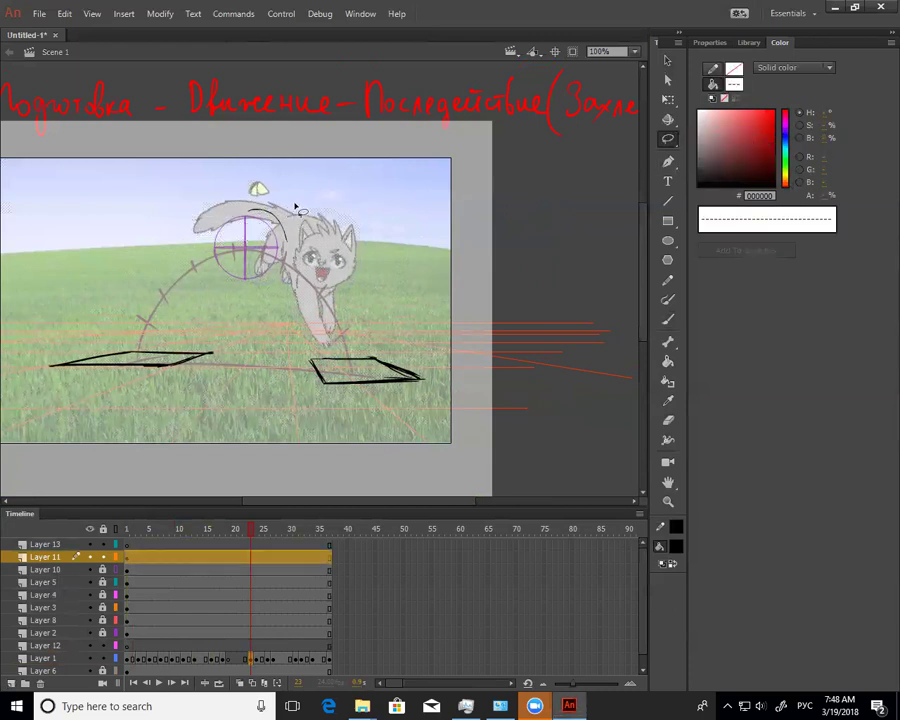
key(Delete)
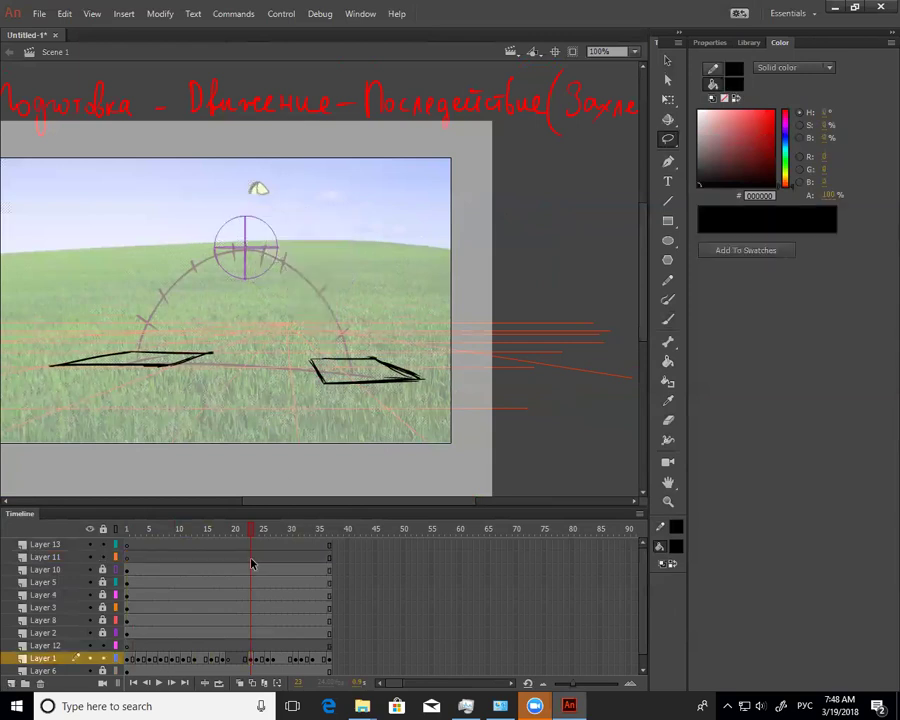
click(252, 659)
key(Delete)
key(ctrl+shift+v)
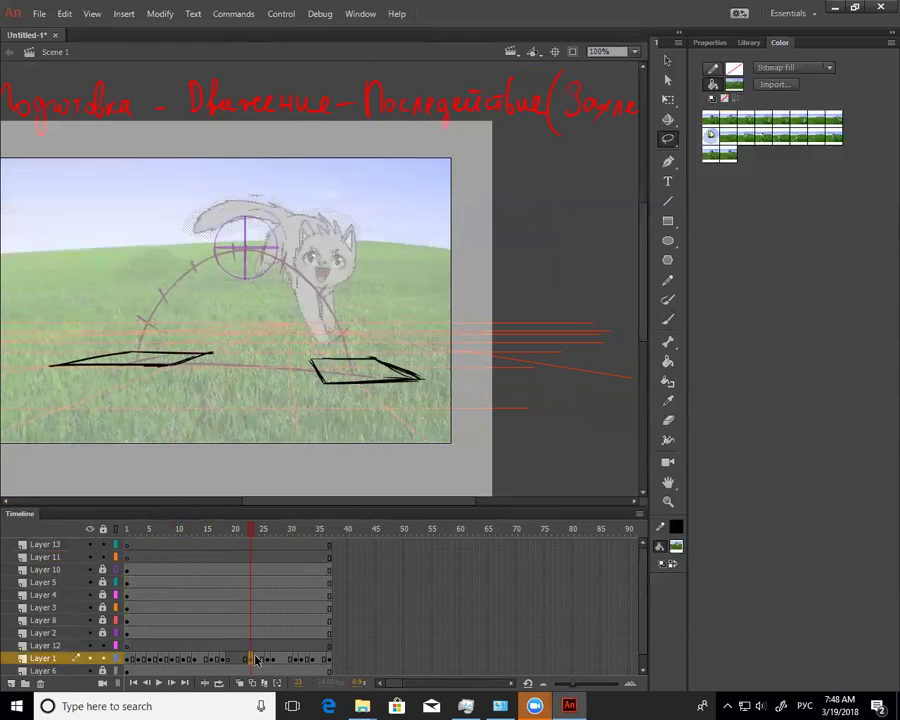
Rotate the isolated kitten slightly clockwise and reposition it along the jump arc at frame 23
key(v)
key(q)
drag(376, 366, 375, 345)
drag(347, 269, 351, 275)
drag(378, 208, 366, 188)
mouse_move(340, 245)
mouse_down()
mouse_move(343, 260)
mouse_move(345, 251)
mouse_up()
click(546, 292)
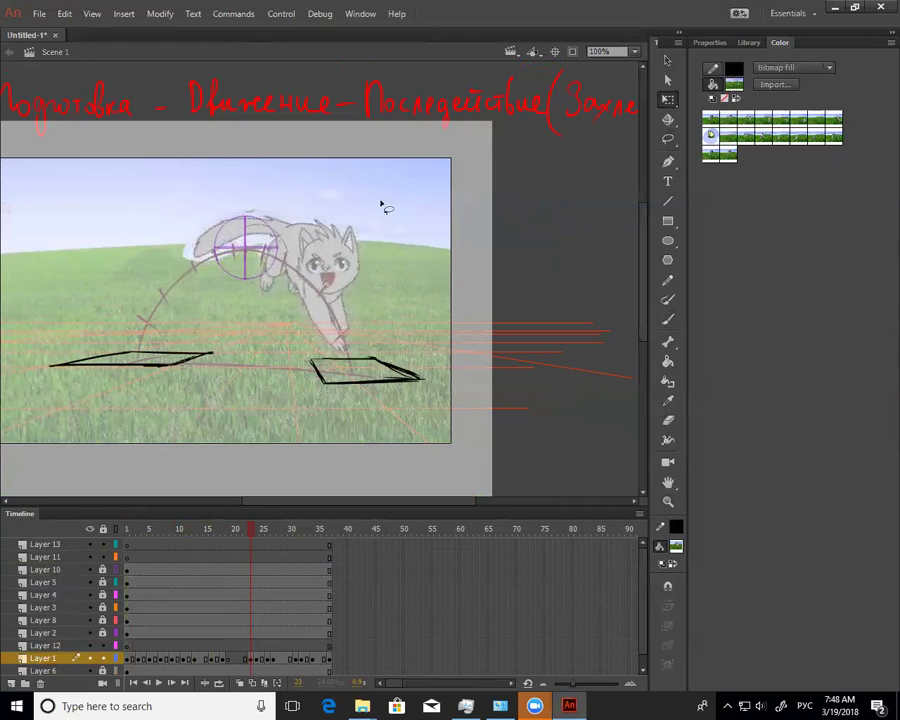
Lasso the kitten's head at frame 23, group it, enlarge it slightly and shift it lower over the neck
key(l)
click(668, 139)
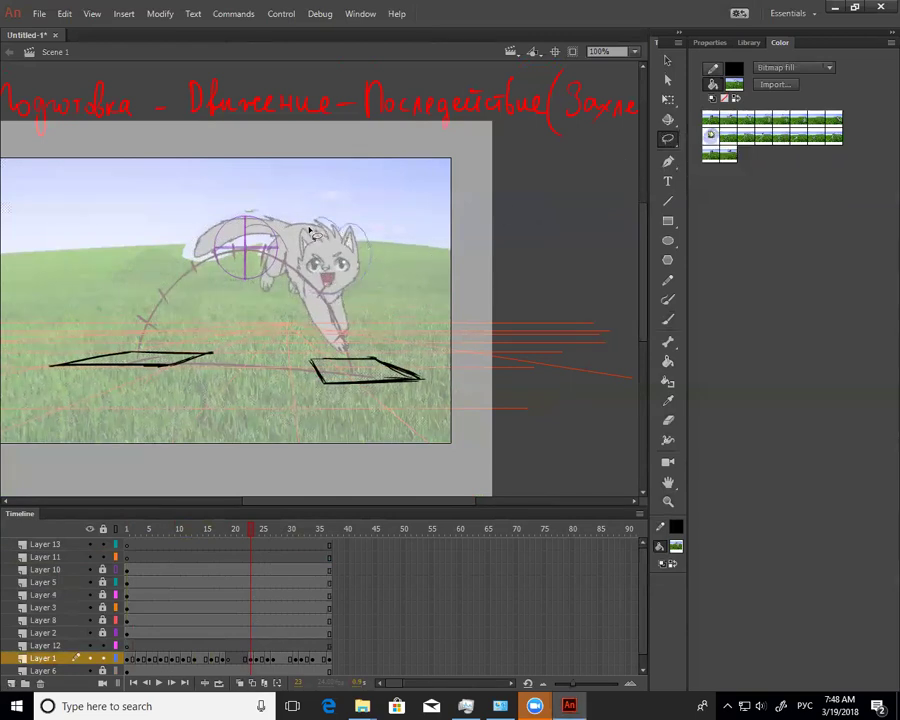
drag(309, 230, 328, 294)
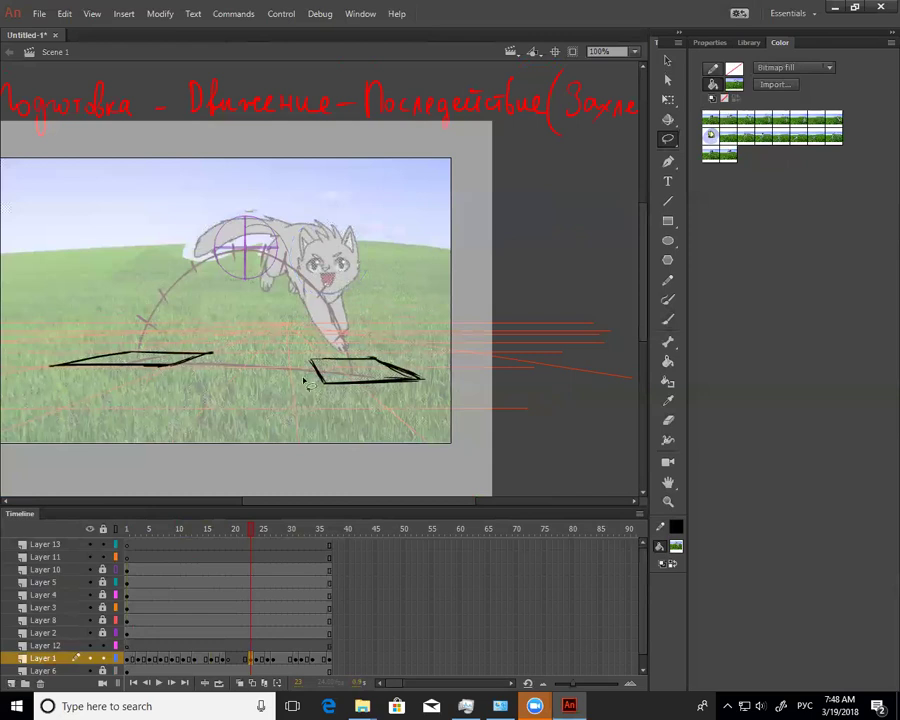
key(q)
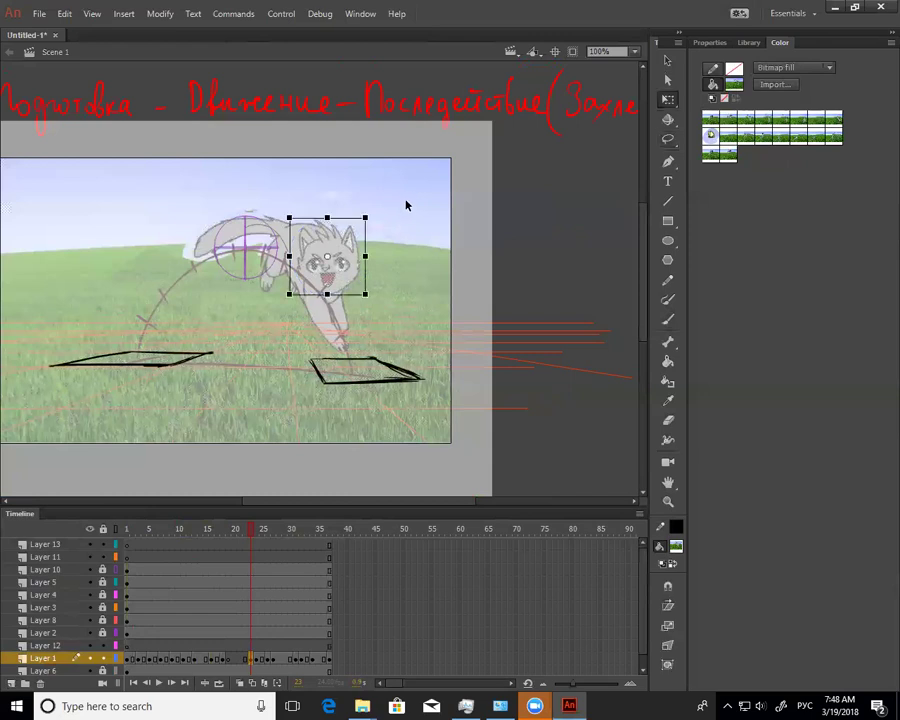
key(ctrl+g)
drag(368, 214, 372, 210)
drag(358, 258, 366, 274)
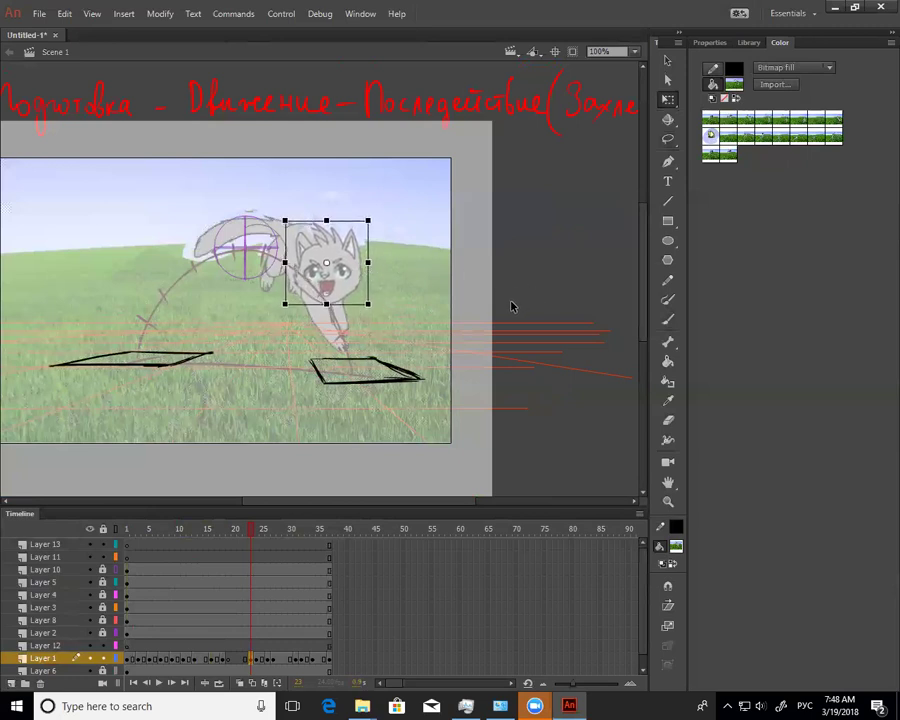
click(461, 430)
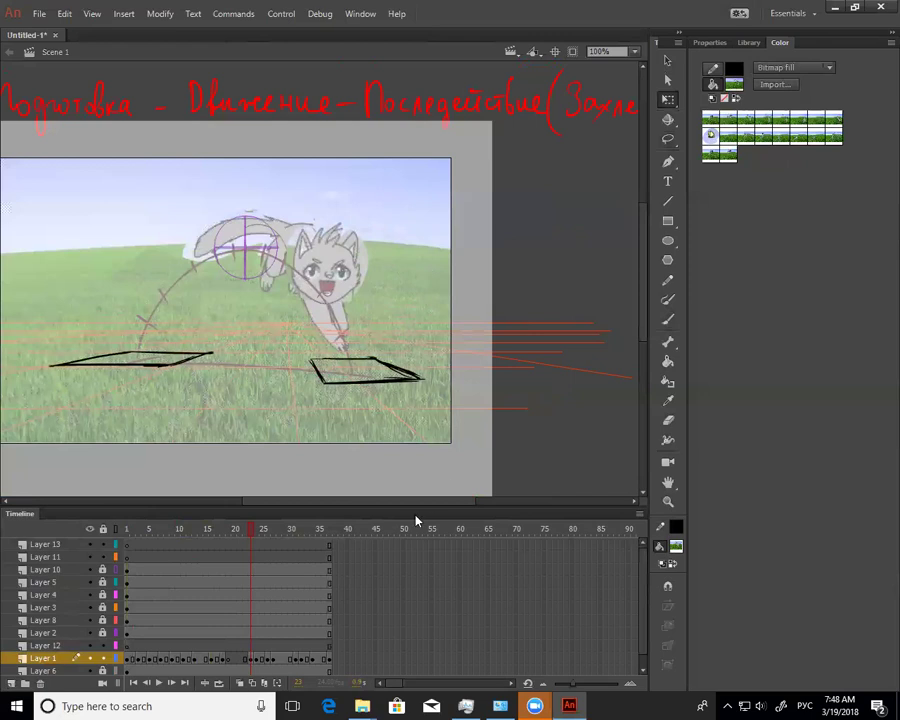
key(n)
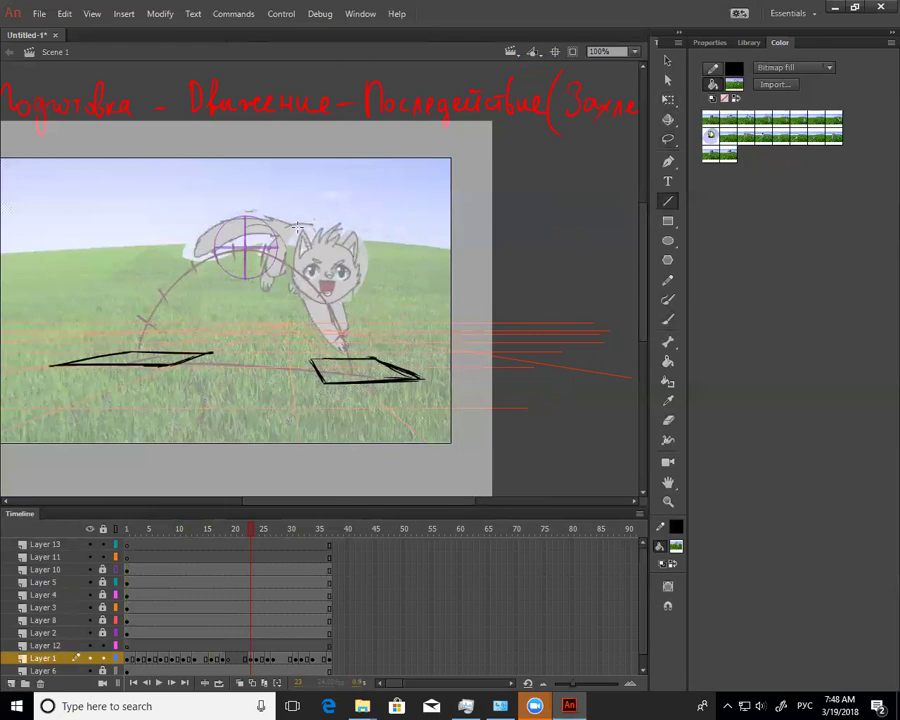
key(v)
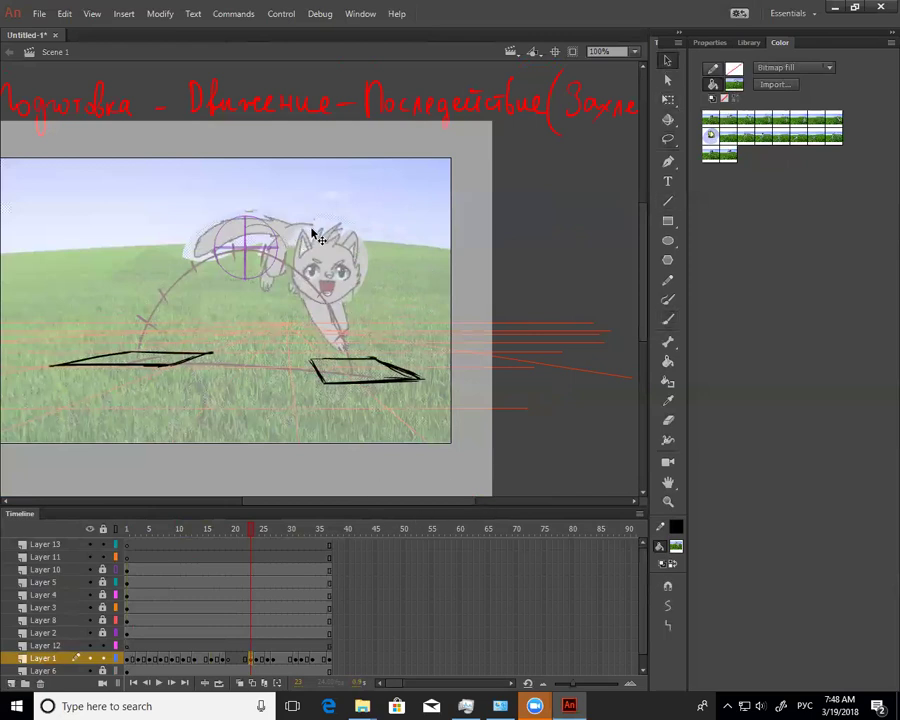
At frame 23, shift the kitten's tail and hindquarters slightly lower and adjust the head's position against the body
key(l)
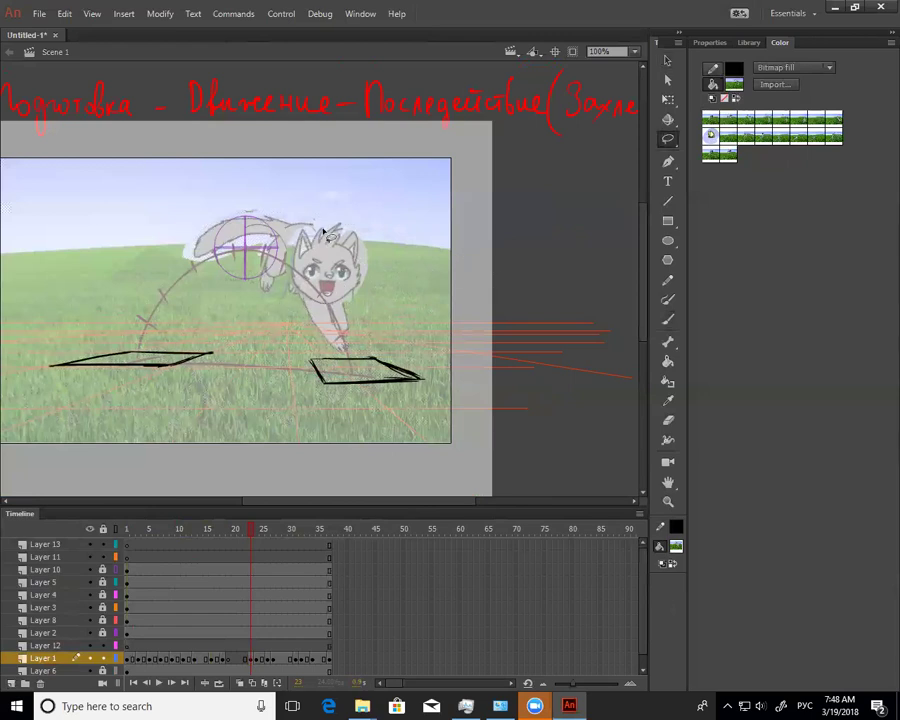
key(v)
drag(287, 228, 287, 241)
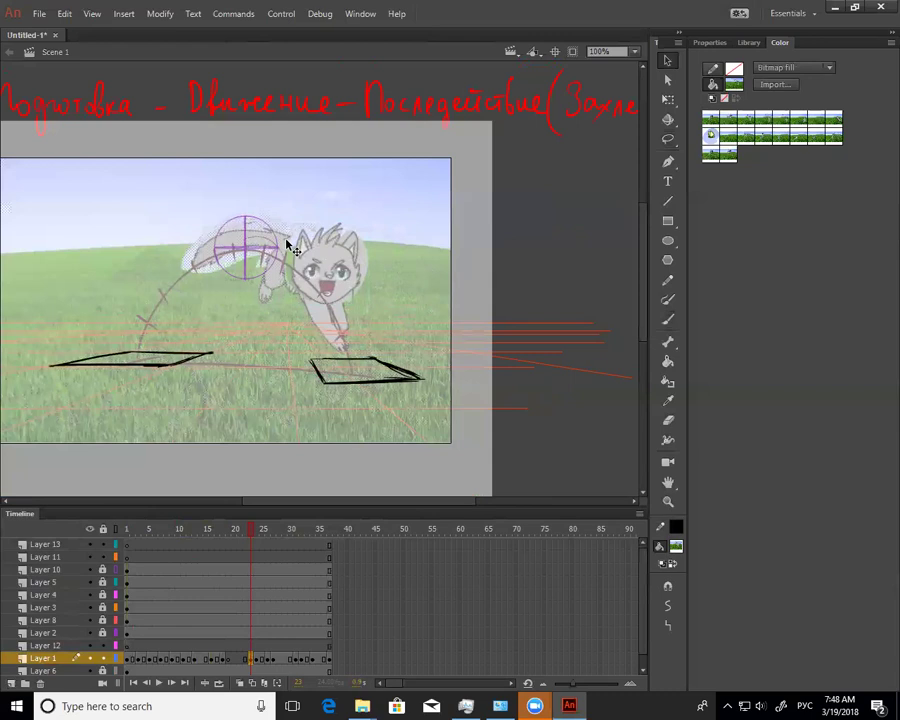
click(532, 252)
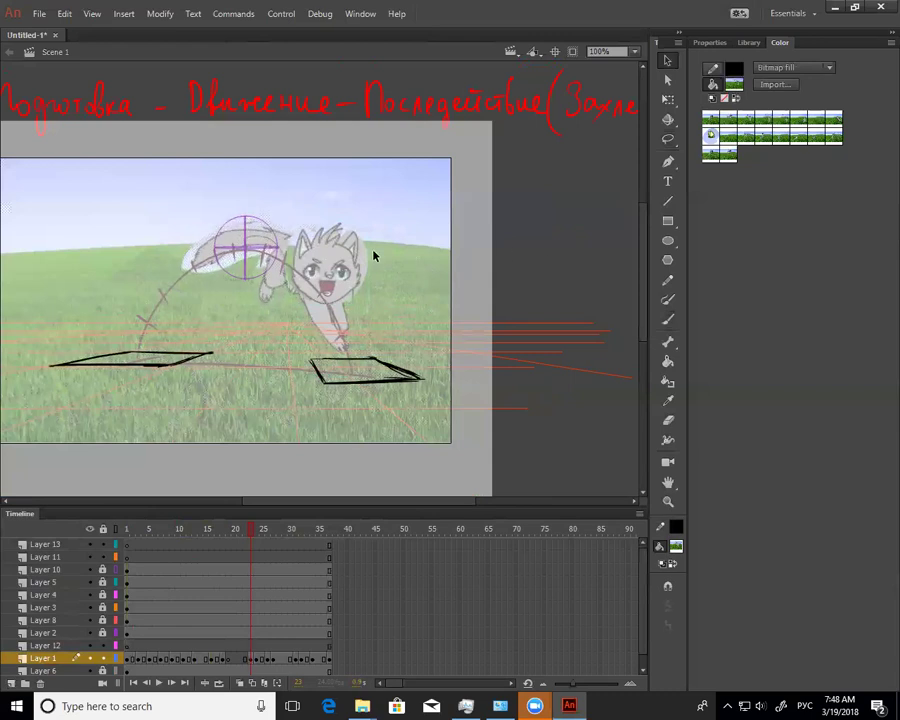
key(l)
key(v)
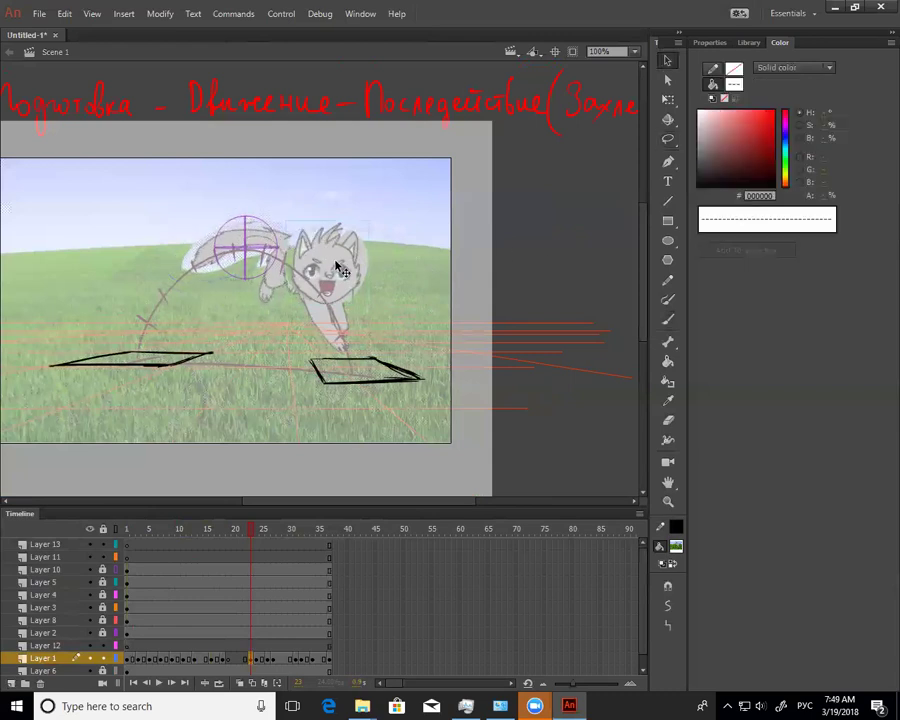
mouse_move(274, 243)
mouse_down()
mouse_move(297, 239)
mouse_move(322, 292)
mouse_up()
Set the brush to solid black and sketch the back and belly contours joining the hindquarters to the head at frame 23
key(q)
key(z)
click(298, 256)
key(v)
key(b)
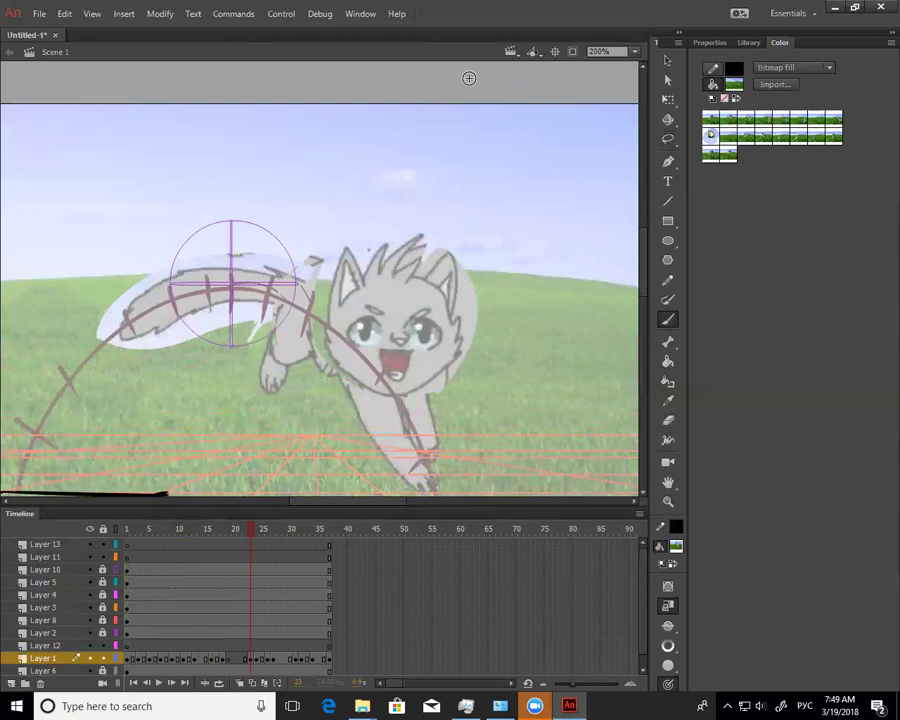
click(664, 604)
click(474, 389)
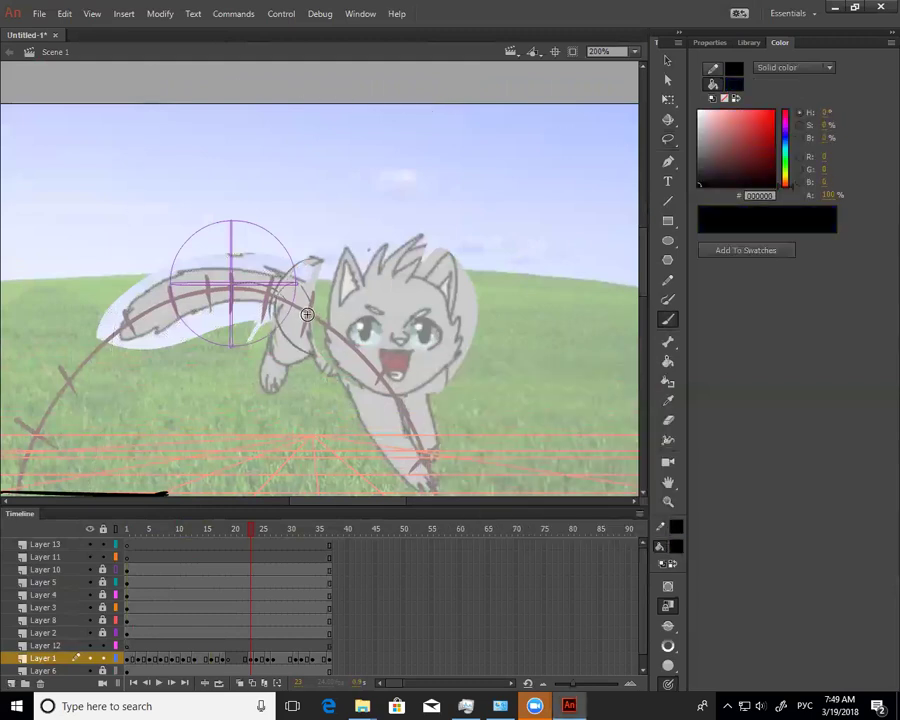
drag(284, 278, 324, 257)
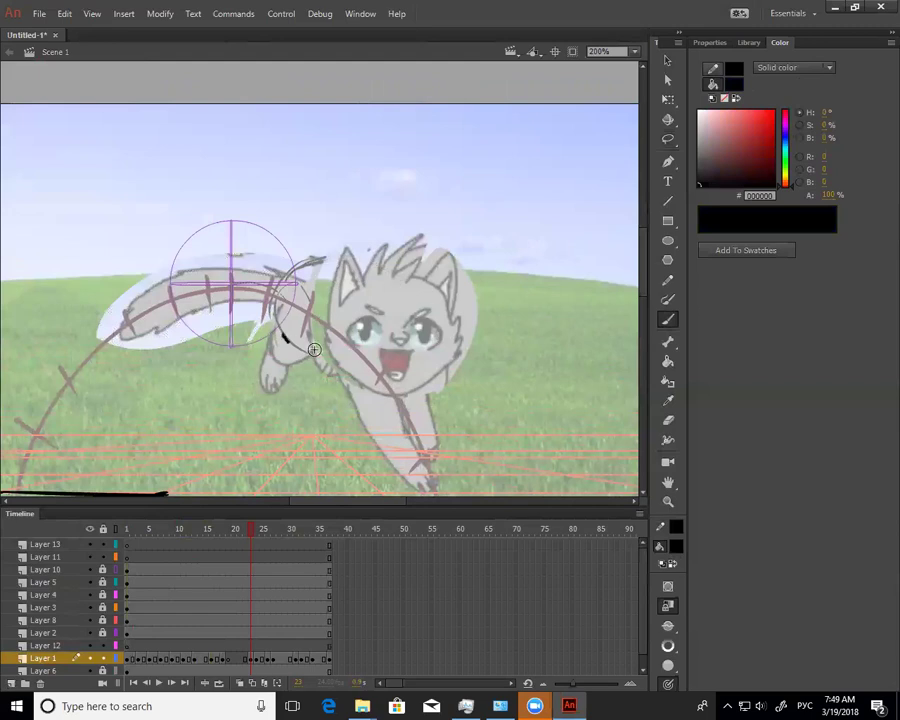
mouse_move(277, 317)
mouse_down()
mouse_move(311, 328)
mouse_move(315, 370)
mouse_up()
key(ctrl+z)
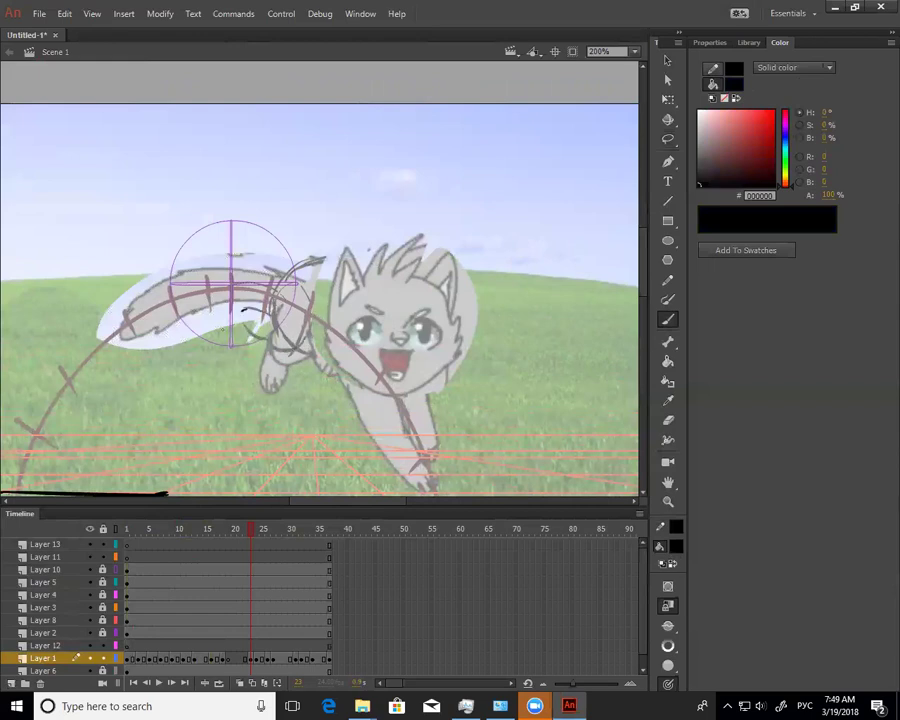
Erase stray marks around the hind legs at frame 23 and redraw the outlines of the tail and stretched front leg
key(e)
mouse_move(250, 328)
mouse_down()
mouse_move(268, 382)
mouse_move(279, 386)
mouse_move(295, 368)
mouse_move(274, 314)
mouse_move(240, 310)
mouse_move(226, 329)
mouse_move(258, 317)
mouse_move(308, 332)
mouse_up()
key(b)
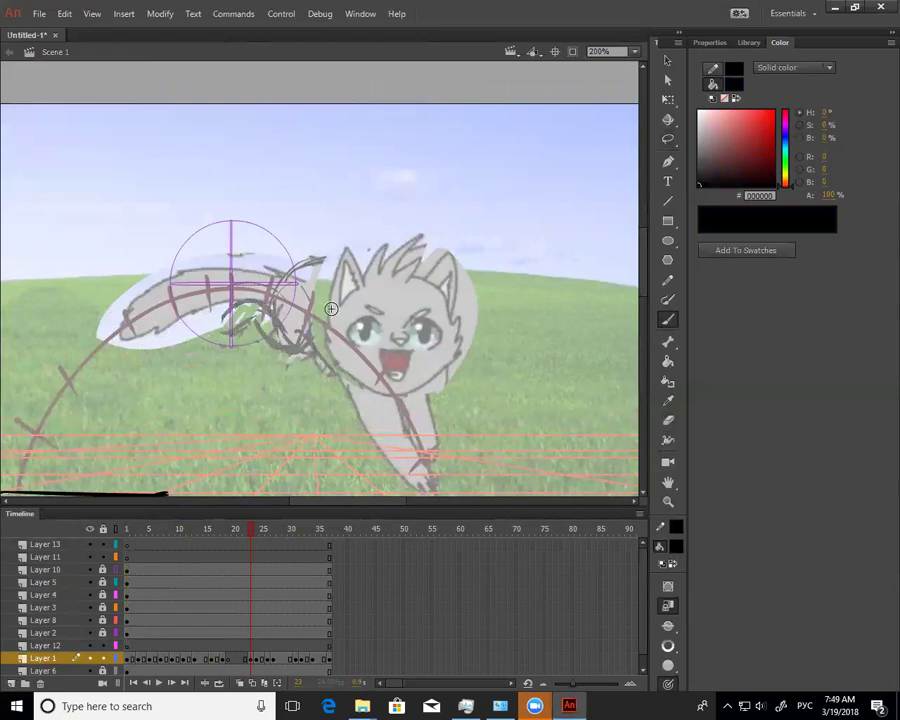
mouse_move(120, 326)
mouse_down()
mouse_move(153, 340)
mouse_move(279, 304)
mouse_up()
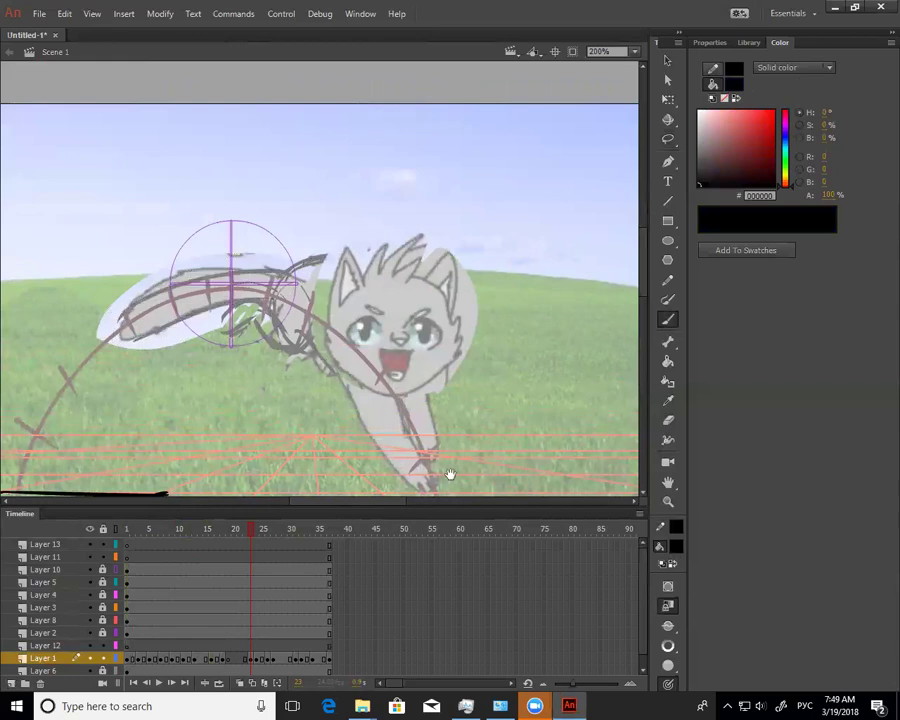
drag(399, 369, 380, 334)
drag(317, 327, 398, 444)
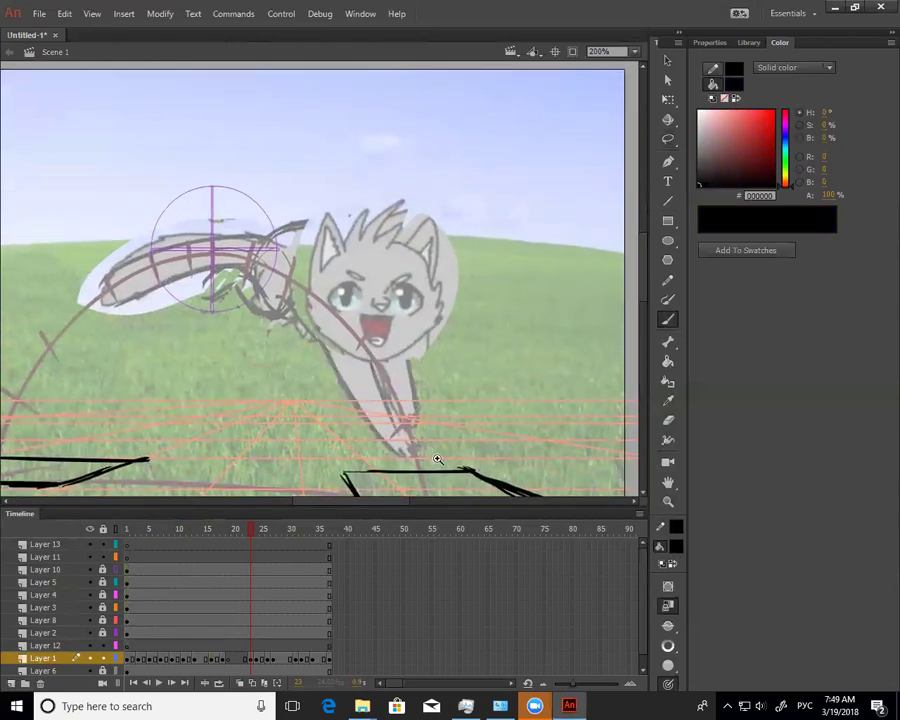
ctrl+alt+click(466, 415)
drag(473, 399, 526, 404)
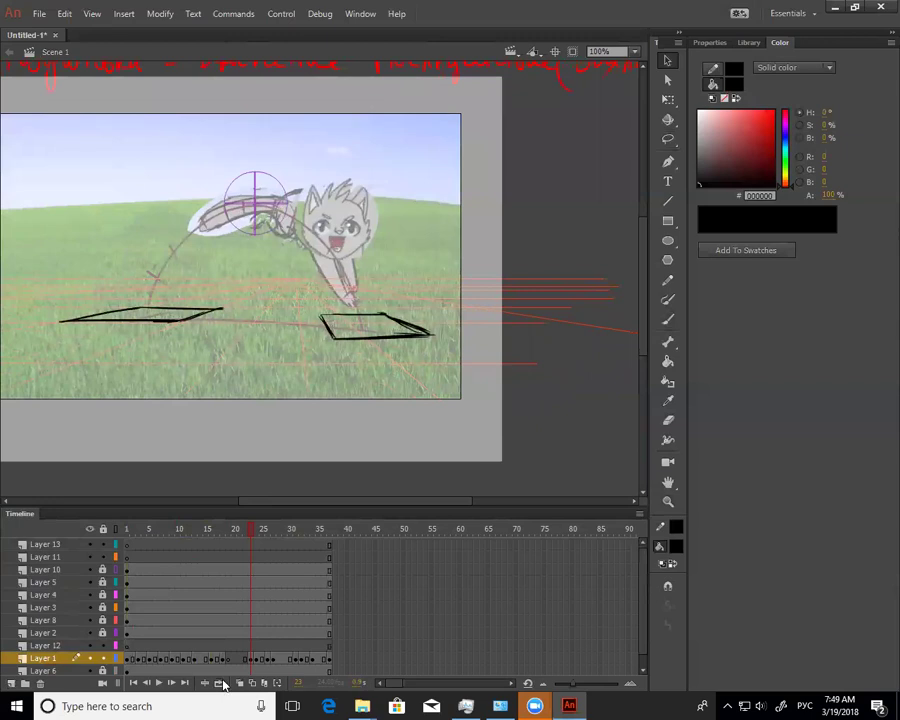
Start a new keyframe at frame 20 on Layer 1 and turn on onion skinning with its range extended forward
key(e)
drag(247, 530, 229, 534)
click(224, 658)
click(228, 661)
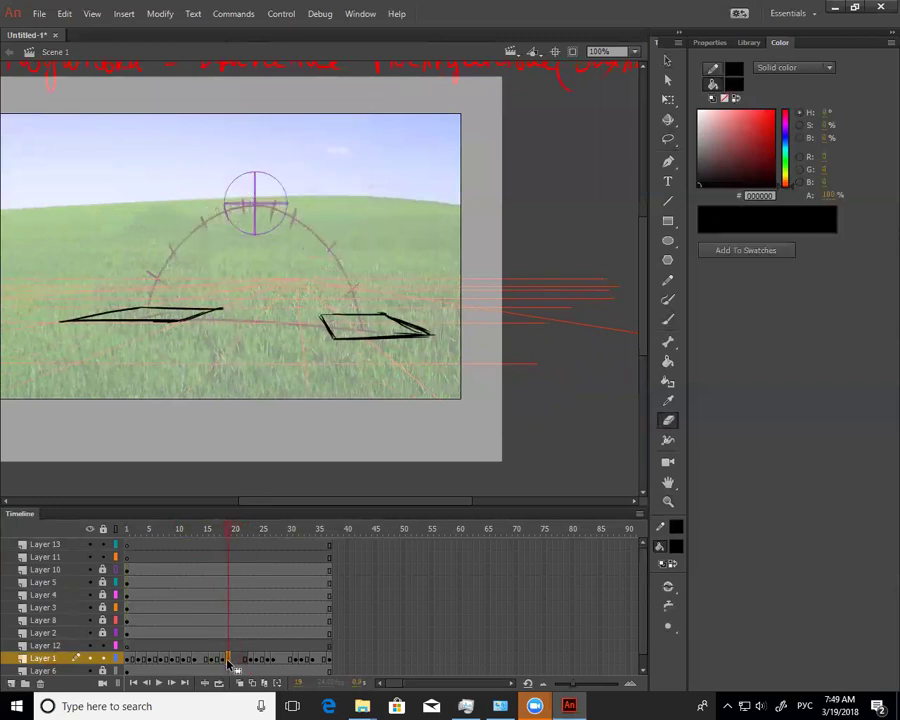
click(235, 659)
click(238, 683)
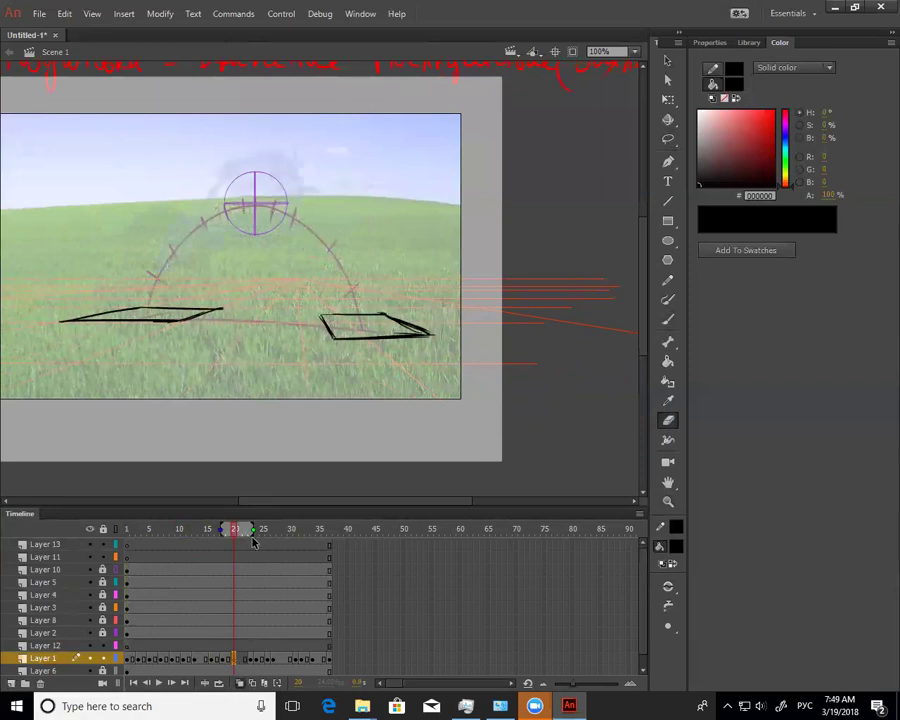
drag(253, 530, 260, 530)
At frame 20, sketch the head's lower arc and a rounded body circle at the peak of the jump arc
key(z)
click(305, 212)
drag(368, 317, 379, 336)
key(b)
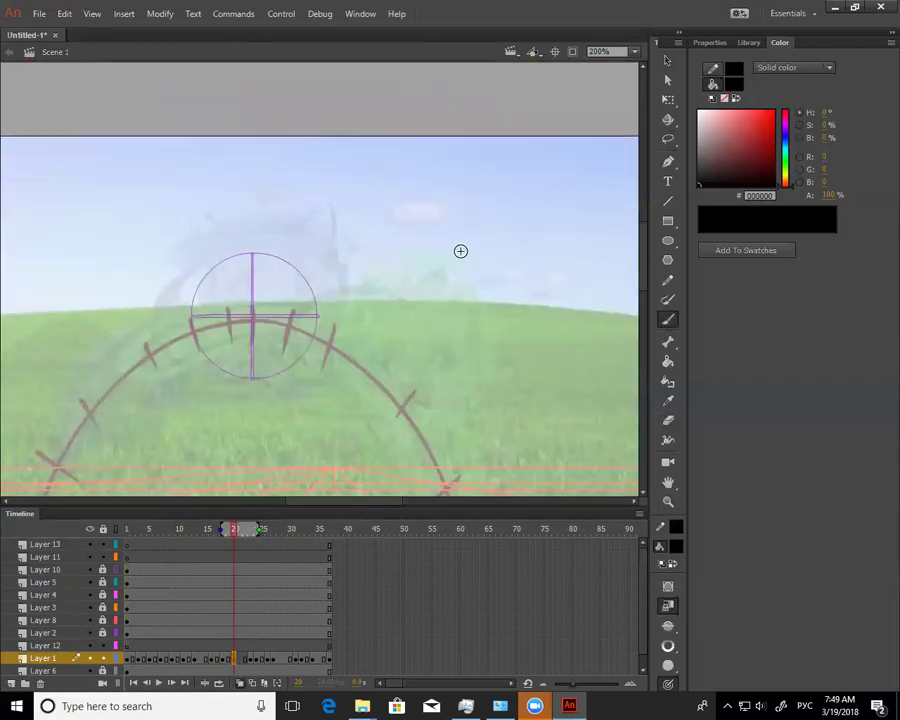
mouse_move(333, 258)
mouse_down()
mouse_move(299, 294)
mouse_move(397, 378)
mouse_up()
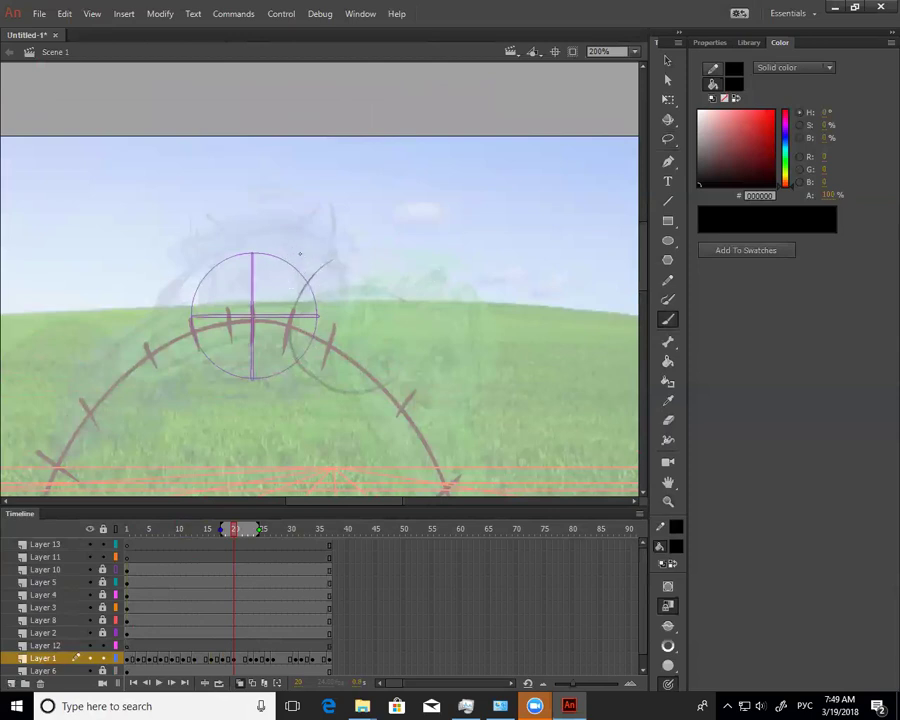
drag(261, 250, 214, 304)
mouse_move(225, 267)
mouse_down()
mouse_move(249, 353)
mouse_move(284, 352)
mouse_up()
mouse_move(235, 268)
mouse_down()
mouse_move(296, 255)
mouse_move(319, 294)
mouse_up()
mouse_move(295, 255)
mouse_down()
mouse_move(246, 258)
mouse_move(290, 352)
mouse_up()
mouse_move(257, 253)
mouse_down()
mouse_move(219, 275)
mouse_move(281, 354)
mouse_up()
drag(292, 254, 236, 267)
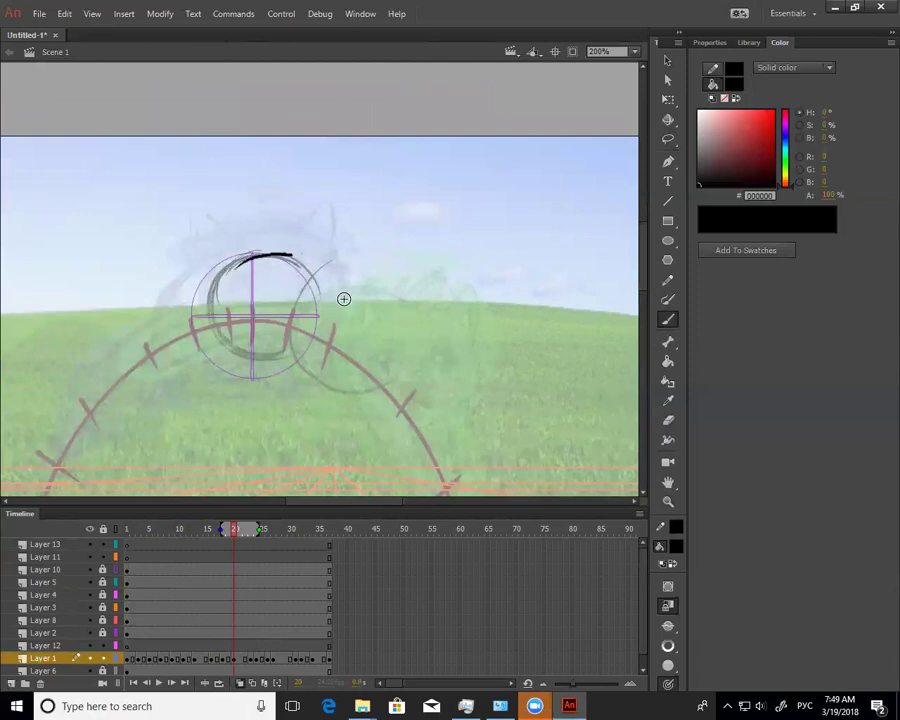
Complete the kitten's head circle at frame 20 and add the back line, curved face guidelines and ears
mouse_move(305, 272)
mouse_down()
mouse_move(378, 256)
mouse_move(418, 338)
mouse_up()
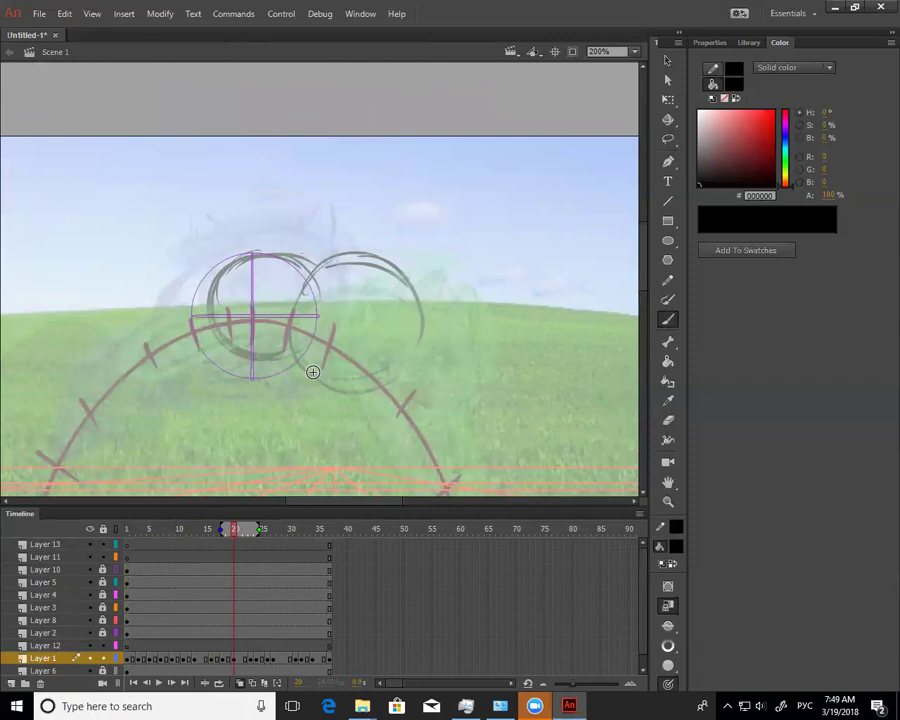
mouse_move(327, 249)
mouse_down()
mouse_move(236, 262)
mouse_move(254, 333)
mouse_up()
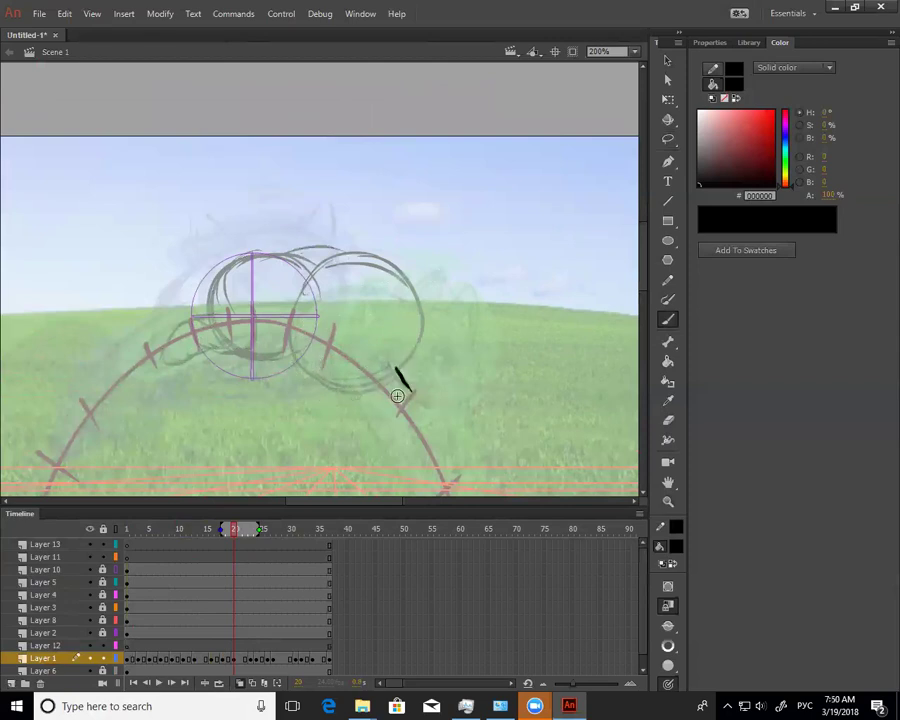
mouse_move(361, 252)
mouse_down()
mouse_move(381, 287)
mouse_move(368, 366)
mouse_up()
drag(377, 268, 349, 378)
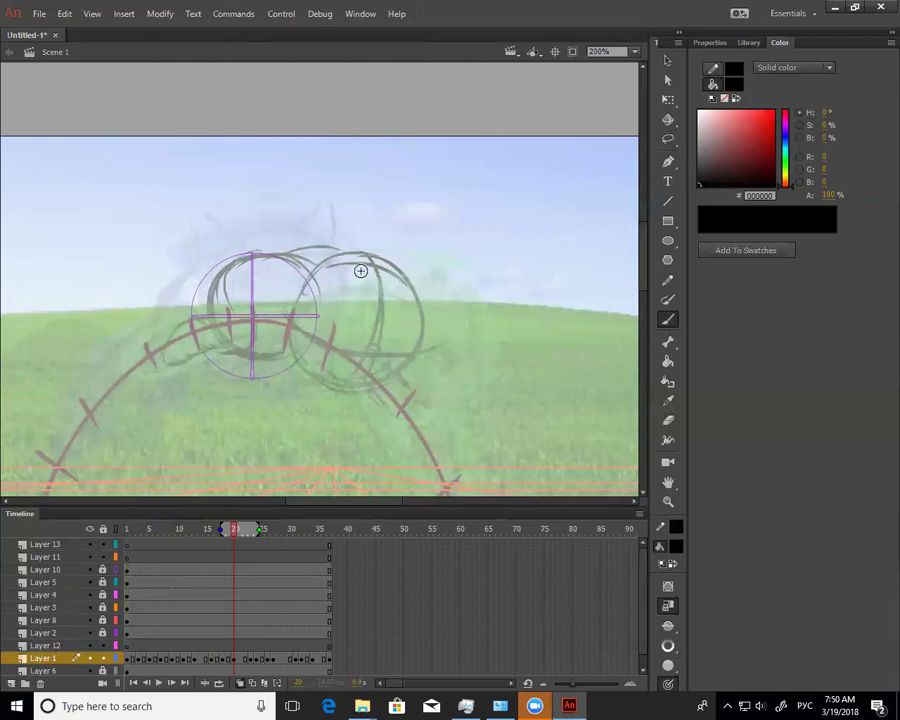
mouse_move(300, 265)
mouse_down()
mouse_move(315, 239)
mouse_move(330, 236)
mouse_move(410, 300)
mouse_up()
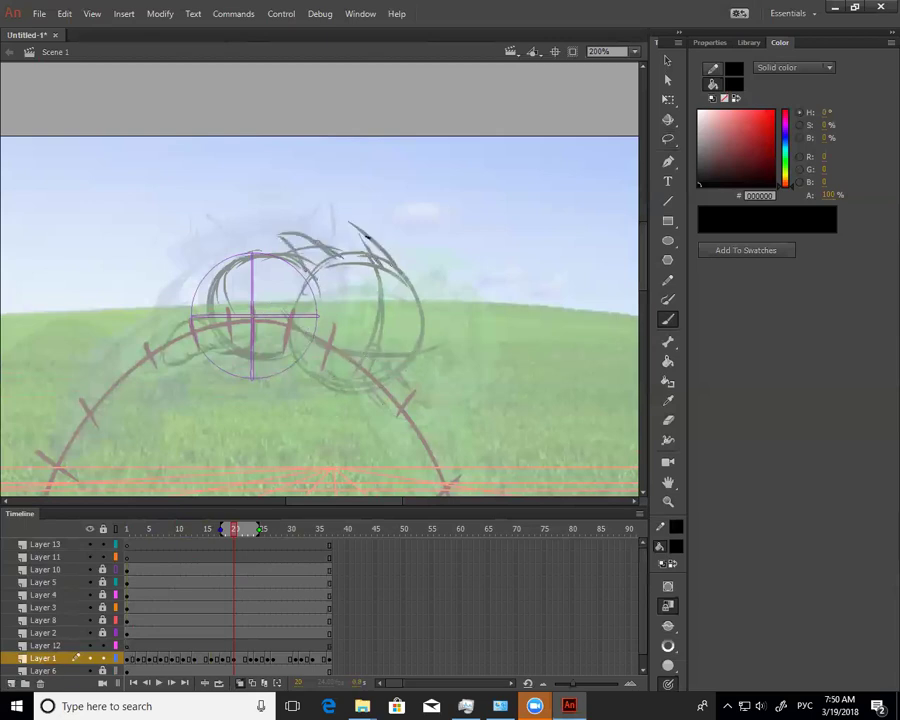
Sketch both front legs with paws reaching forward beneath the head at frame 20, undoing the unwanted strokes
mouse_move(416, 412)
mouse_down()
mouse_move(427, 352)
mouse_move(452, 335)
mouse_up()
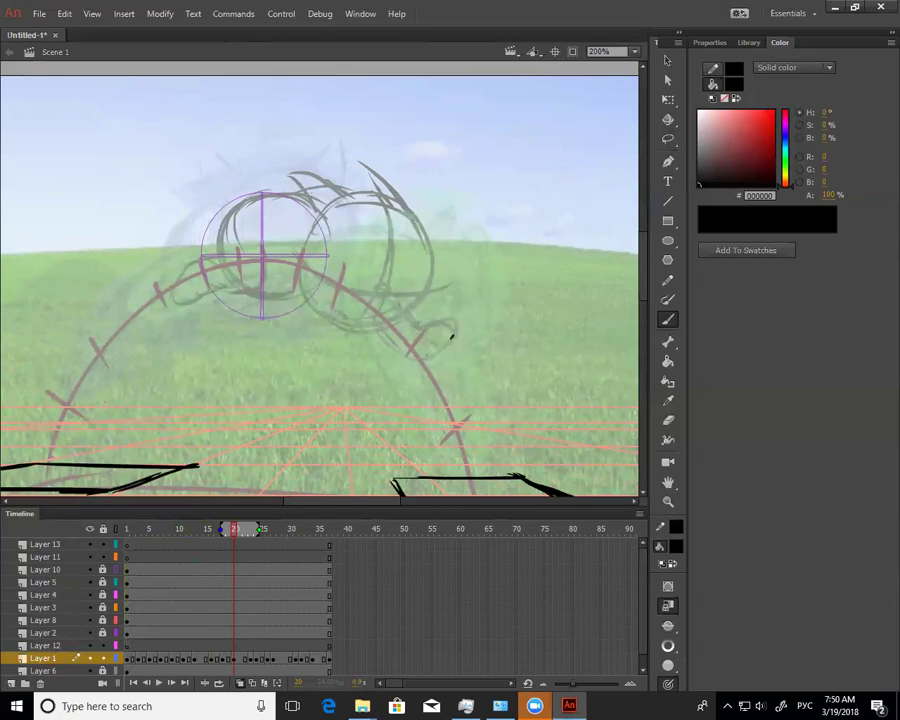
drag(297, 293, 340, 347)
drag(289, 292, 357, 352)
mouse_move(234, 537)
mouse_down()
mouse_move(256, 530)
mouse_move(237, 537)
mouse_up()
mouse_move(287, 274)
mouse_down()
mouse_move(337, 355)
mouse_move(368, 360)
mouse_up()
mouse_move(349, 318)
mouse_down()
mouse_move(376, 346)
mouse_move(380, 375)
mouse_move(394, 382)
mouse_up()
drag(378, 339, 401, 391)
drag(364, 365, 396, 388)
key(ctrl+z)
drag(283, 196, 313, 228)
key(ctrl+z)
Sketch the long tail trailing behind the body along the rising side of the jump arc at frame 21
mouse_move(240, 533)
mouse_down()
mouse_move(229, 530)
mouse_move(238, 537)
mouse_up()
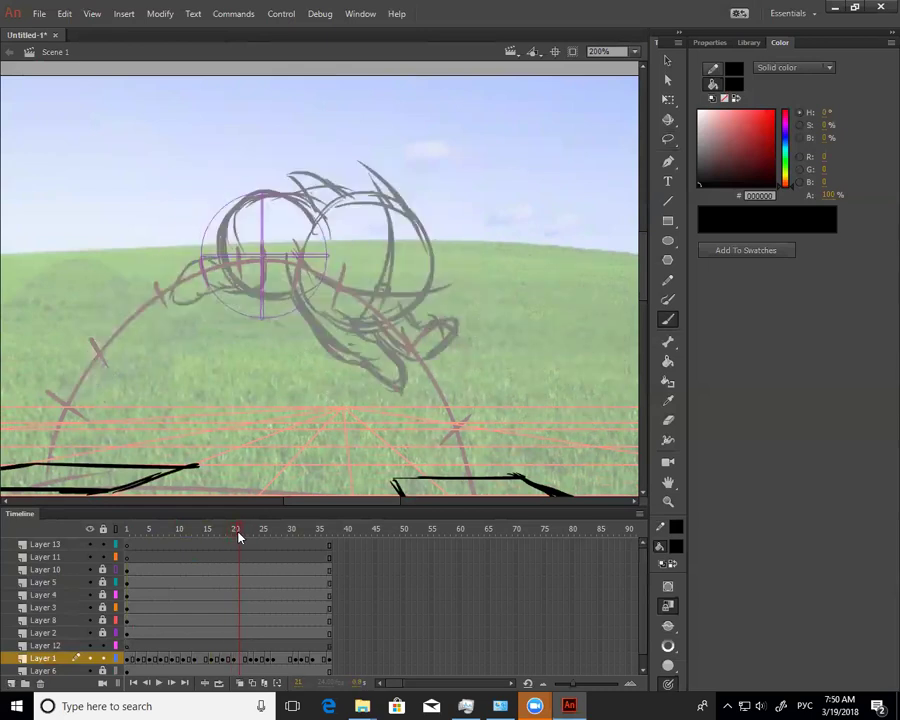
mouse_move(190, 255)
mouse_down()
mouse_move(100, 338)
mouse_move(180, 302)
mouse_move(186, 311)
mouse_up()
key(z)
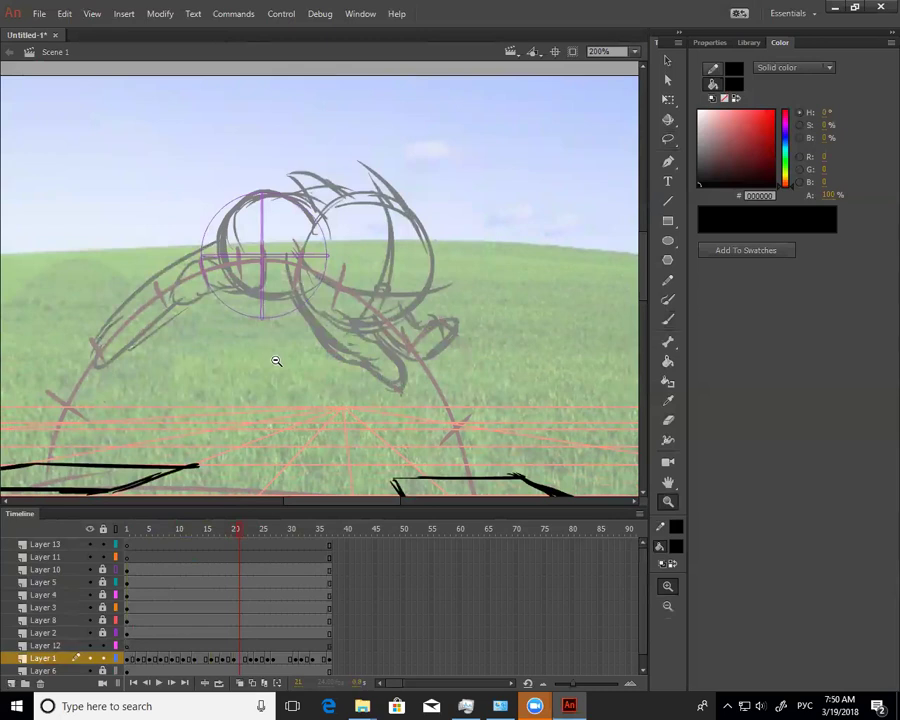
alt+click(277, 362)
Reinforce the body circle's outline at frame 22 and strengthen the lines linking it to the front leg and head
mouse_move(241, 531)
mouse_down()
mouse_move(201, 527)
mouse_move(239, 527)
mouse_move(251, 552)
mouse_move(250, 526)
mouse_move(244, 548)
mouse_move(245, 540)
mouse_up()
click(350, 240)
key(b)
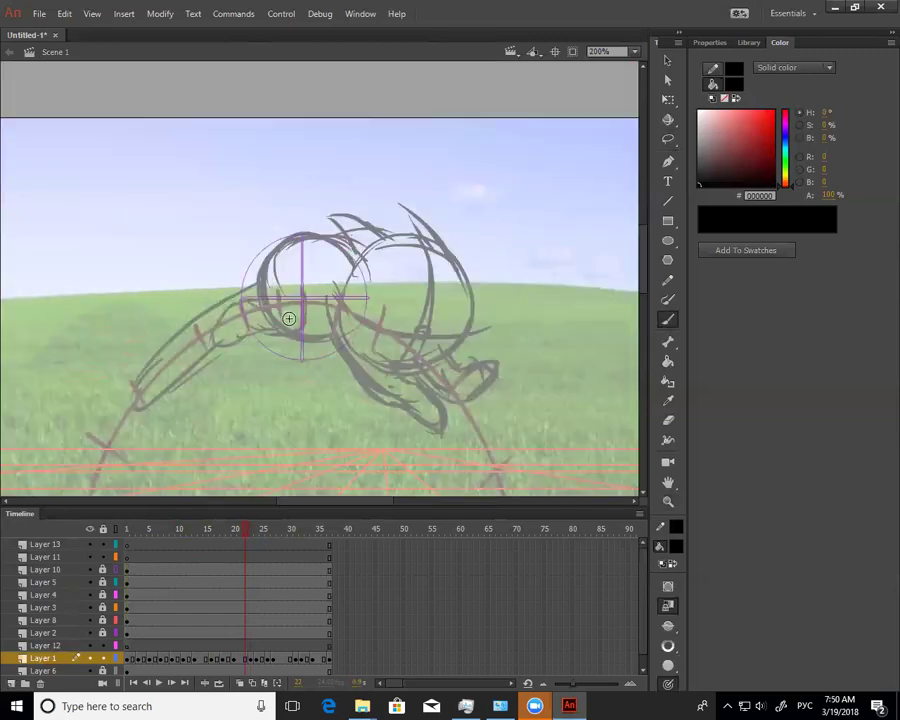
mouse_move(291, 325)
mouse_down()
mouse_move(321, 351)
mouse_move(334, 348)
mouse_up()
key(ctrl+z)
mouse_move(256, 301)
mouse_down()
mouse_move(254, 287)
mouse_move(312, 233)
mouse_move(338, 254)
mouse_up()
drag(260, 274, 303, 242)
drag(257, 304, 348, 363)
mouse_move(330, 247)
mouse_down()
mouse_move(353, 261)
mouse_move(400, 238)
mouse_move(452, 268)
mouse_up()
Play the animation from frame 1 and remove frame 15 across all layers
key(z)
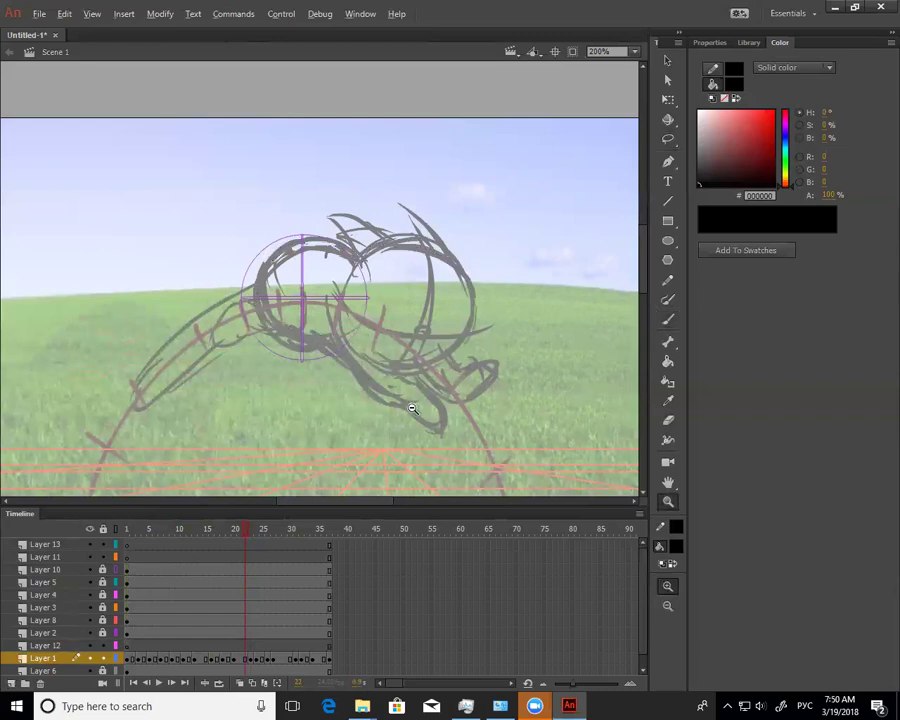
alt+click(274, 378)
click(125, 546)
key(Return)
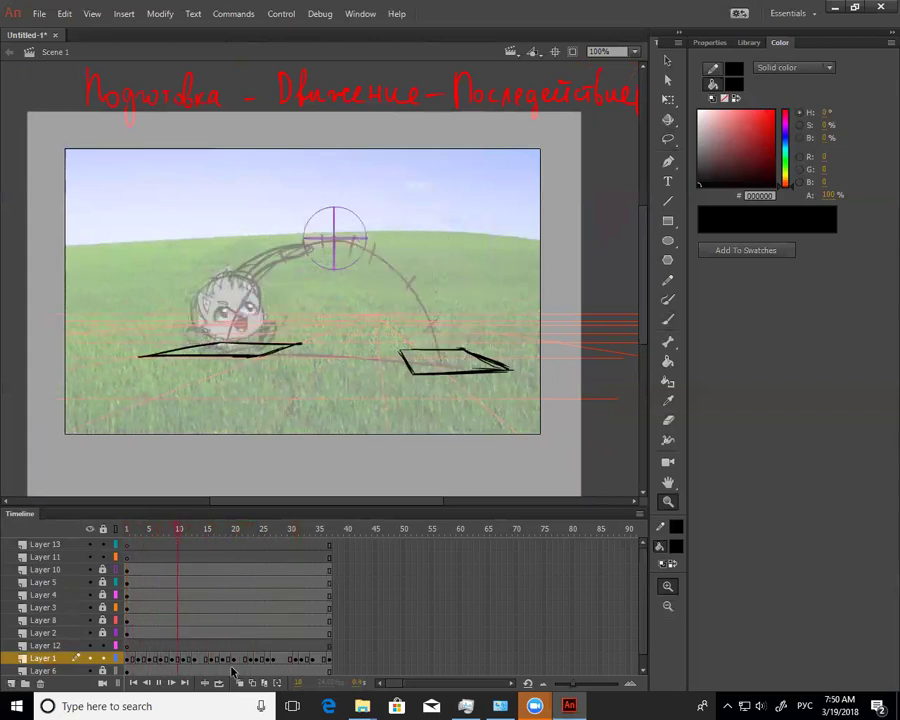
drag(216, 661, 206, 544)
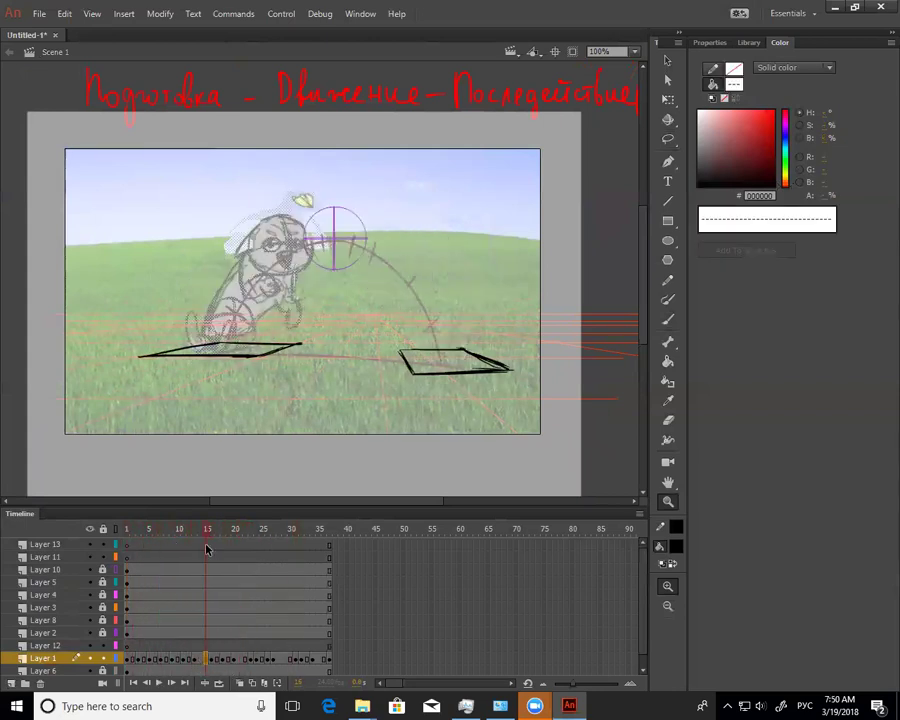
drag(208, 688, 207, 687)
key(shift+F5)
Remove frame 21 across all layers
drag(243, 545, 241, 663)
click(289, 557)
drag(239, 546, 240, 666)
key(shift+F5)
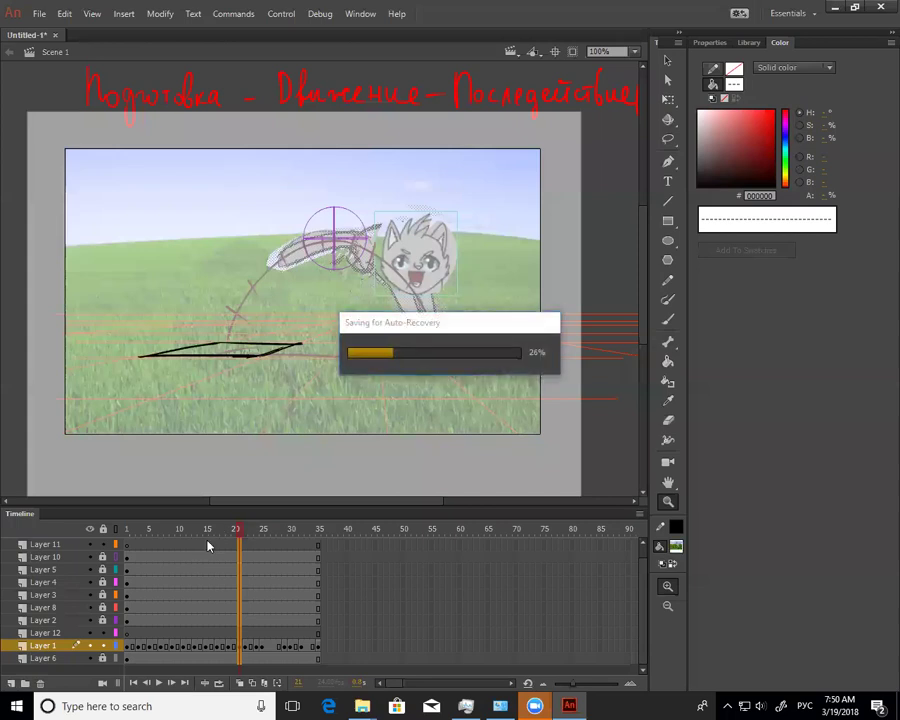
Break apart the kitten image at frame 32, declining the automatic insertion of extra frames for the video
mouse_move(237, 530)
mouse_down()
mouse_move(223, 536)
mouse_move(244, 540)
mouse_up()
click(460, 331)
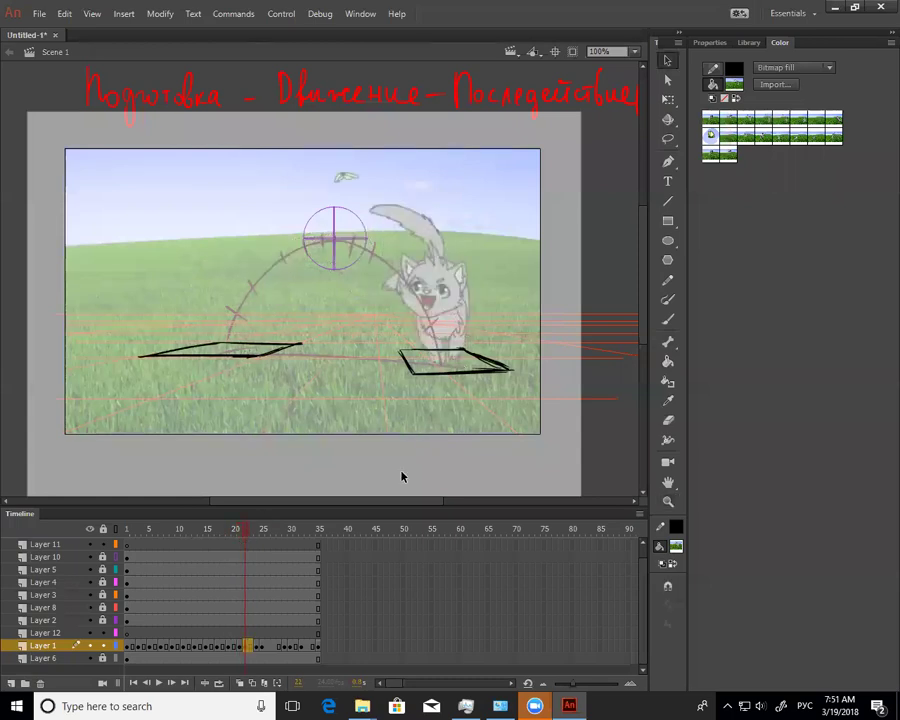
mouse_move(268, 541)
mouse_down()
mouse_move(311, 536)
mouse_move(322, 547)
mouse_move(313, 549)
mouse_up()
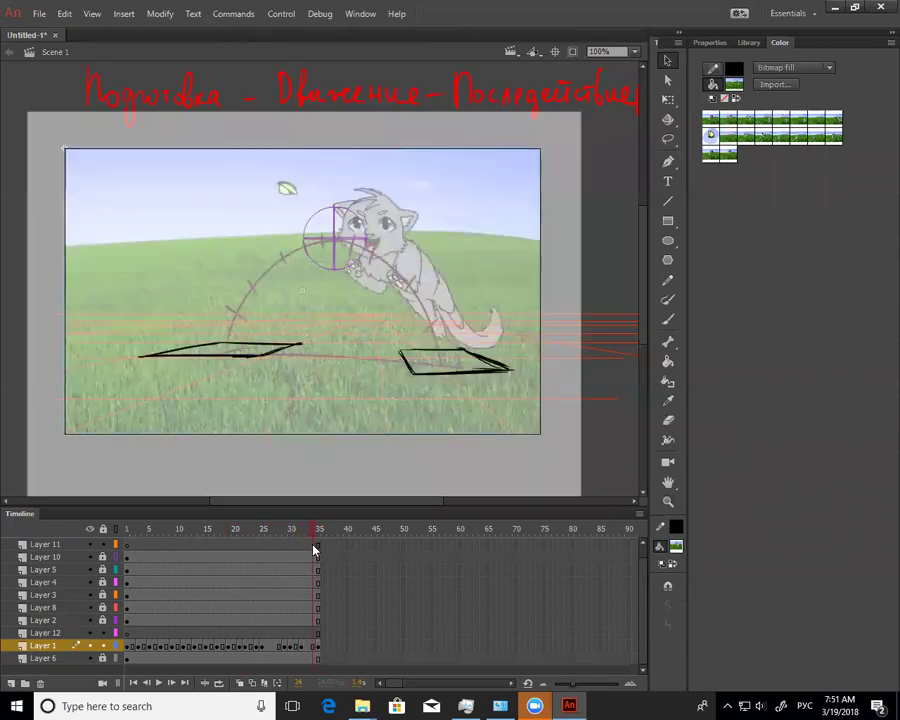
click(318, 647)
drag(318, 532, 302, 532)
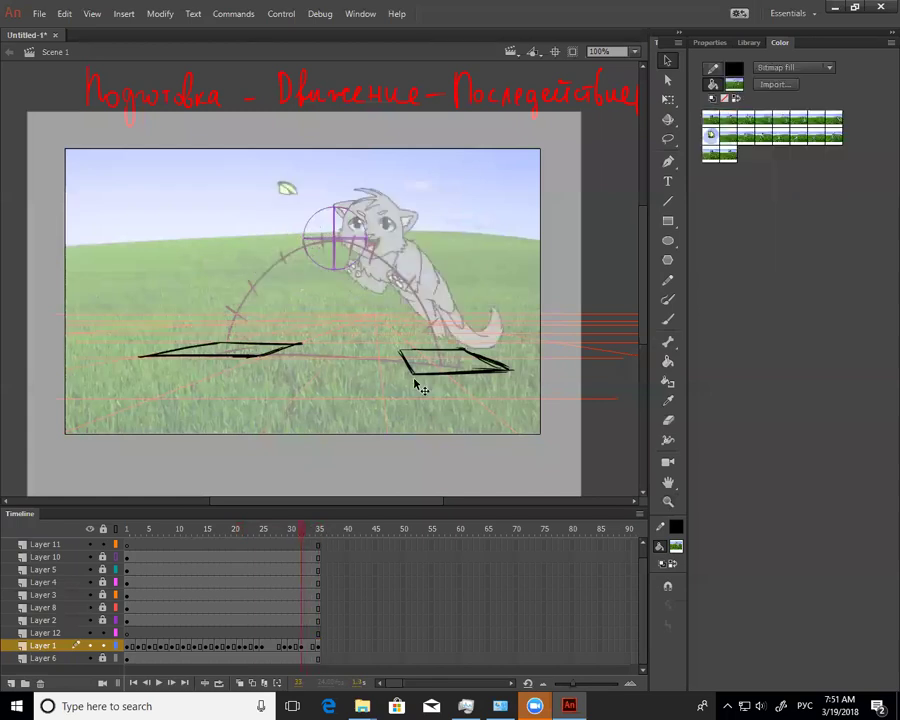
click(455, 322)
key(q)
key(ctrl+v)
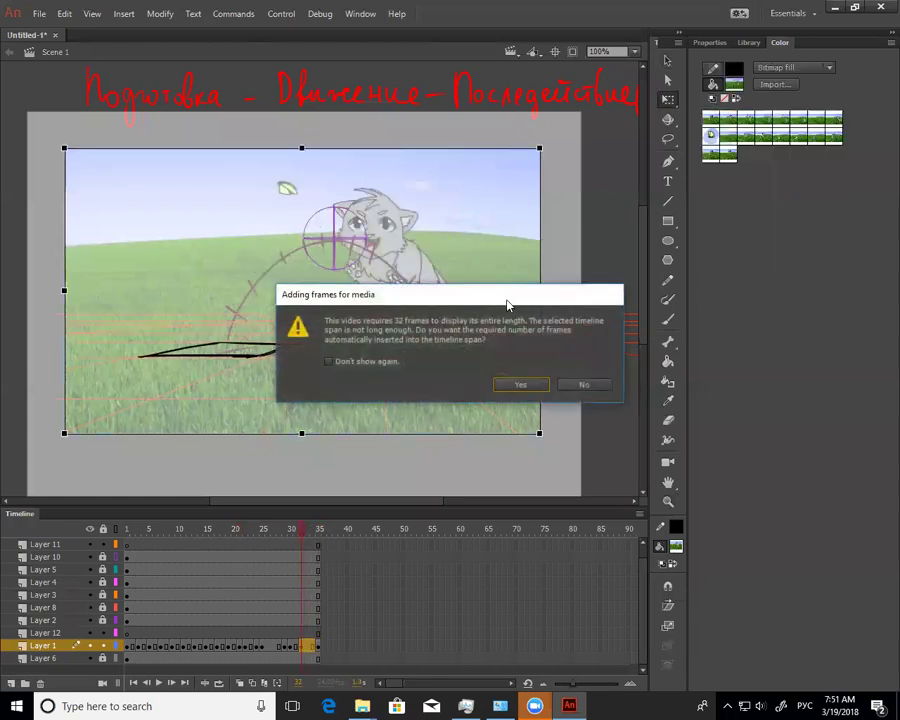
click(606, 389)
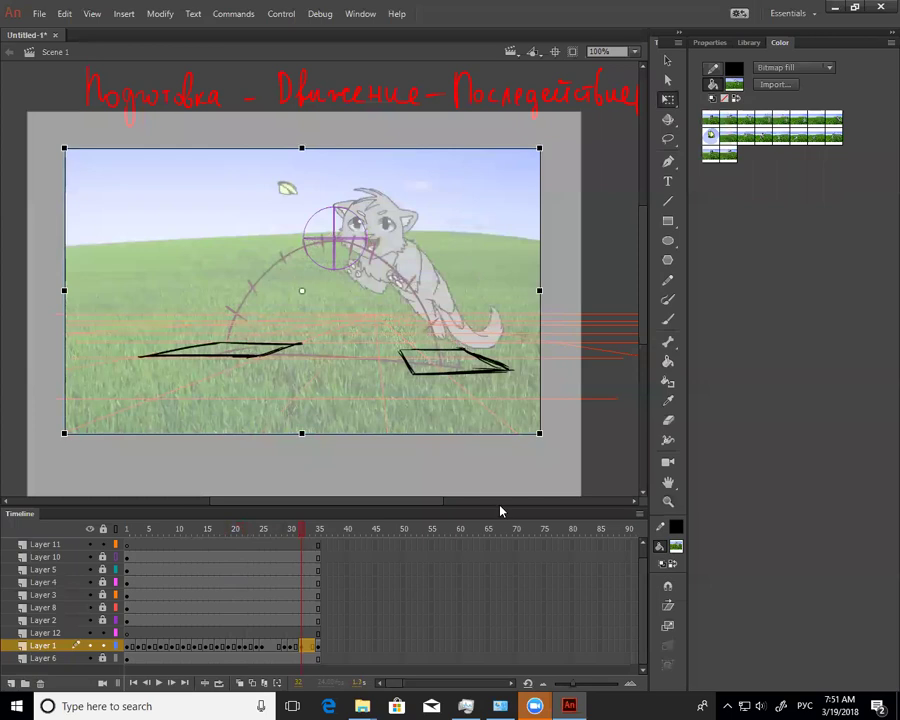
click(585, 384)
key(ctrl+b)
click(592, 307)
Cut the kitten out of the frame 32 image with the lasso, delete the leftover background and paste the kitten back in place
key(l)
click(430, 242)
click(668, 140)
click(731, 140)
drag(417, 227, 357, 281)
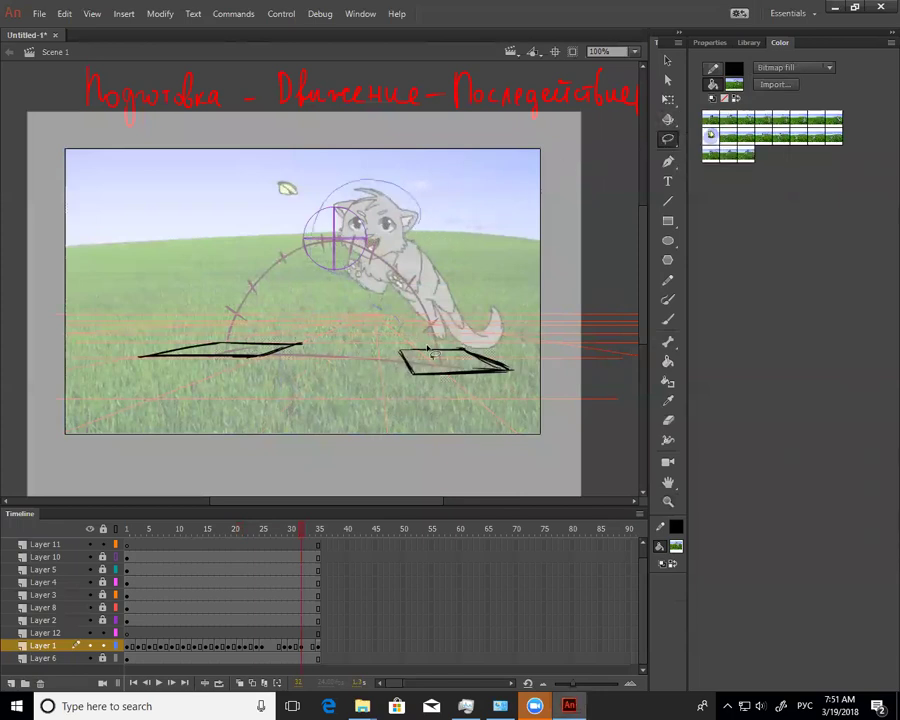
drag(443, 257, 411, 213)
key(ctrl+x)
click(305, 648)
key(Delete)
key(ctrl+shift+v)
Shift the isolated kitten at frame 32 slightly and rotate it a little
click(452, 311)
key(v)
drag(494, 337, 487, 345)
key(q)
drag(516, 194, 505, 195)
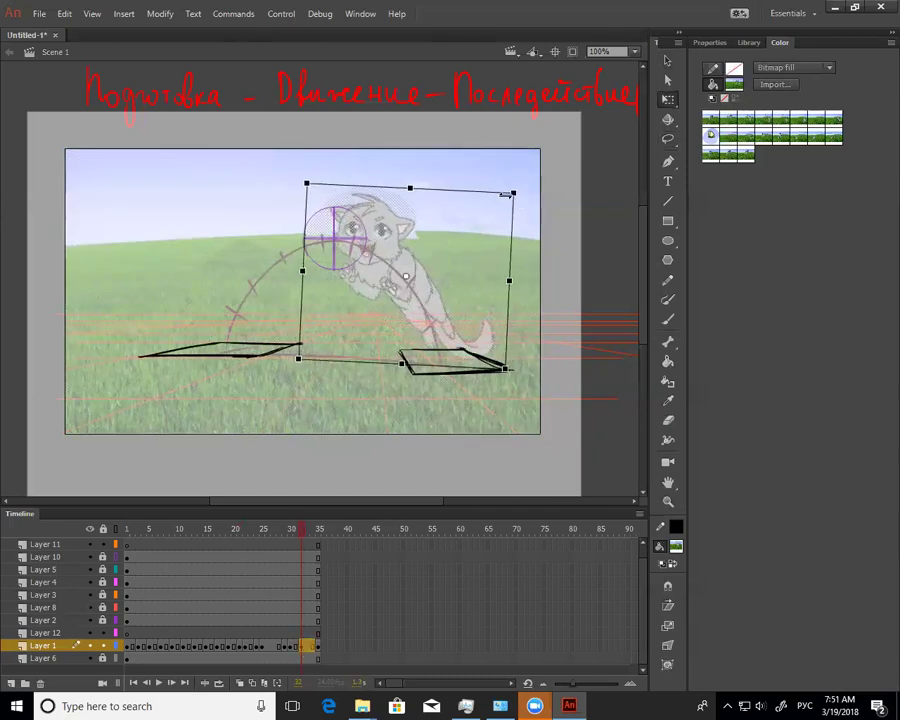
Lasso the kitten's head at frame 32 and lower it slightly toward the front paws
click(606, 249)
key(z)
click(412, 265)
drag(542, 415, 550, 364)
key(v)
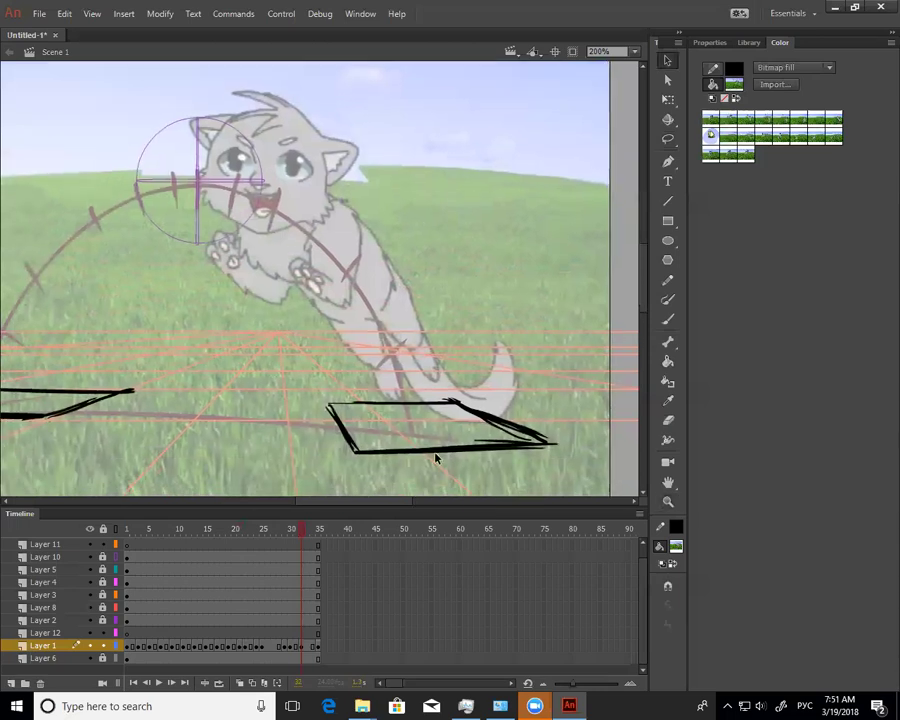
key(b)
drag(496, 372, 541, 403)
key(v)
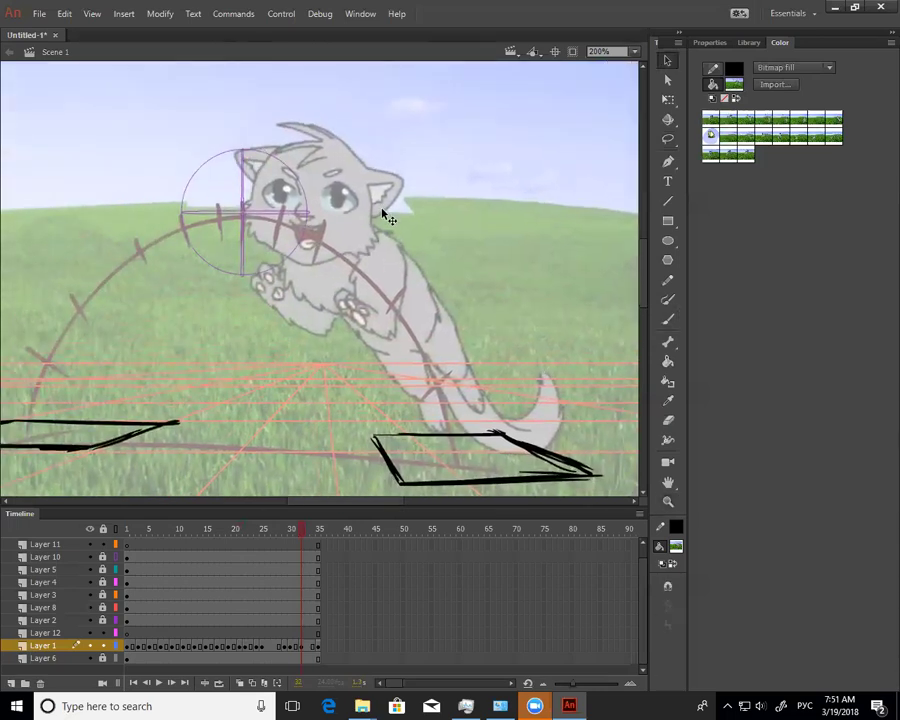
key(l)
mouse_move(418, 192)
mouse_down()
mouse_move(275, 115)
mouse_move(283, 267)
mouse_up()
mouse_move(388, 250)
mouse_down()
mouse_move(398, 225)
mouse_move(362, 207)
mouse_move(360, 222)
mouse_move(356, 212)
mouse_move(414, 268)
mouse_up()
key(b)
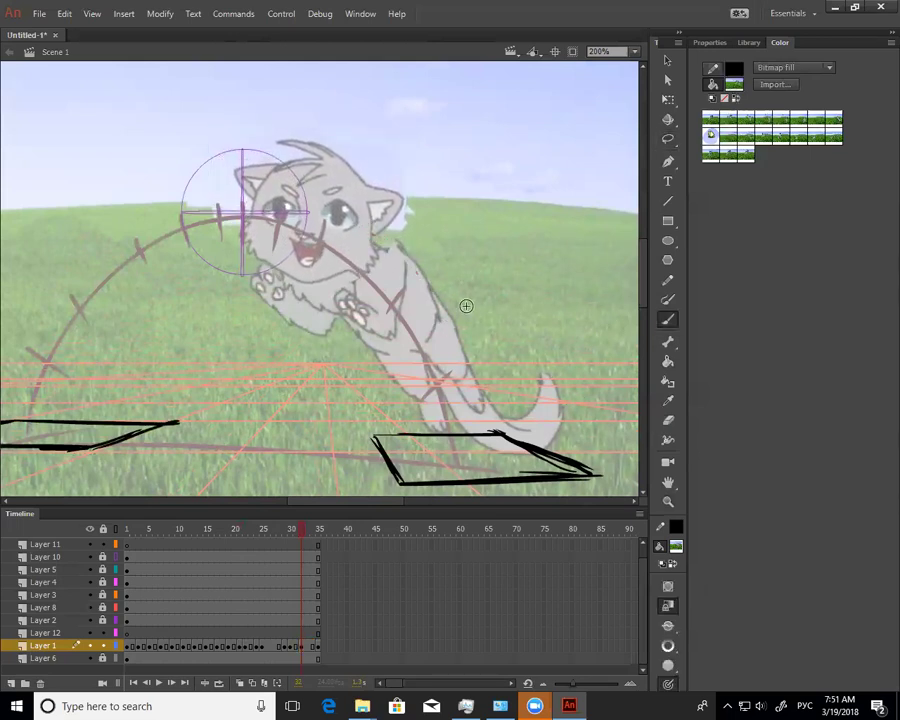
Set the fill colour to black and brush the kitten's back, underside and hind leg lines at frame 32
key(v)
click(676, 546)
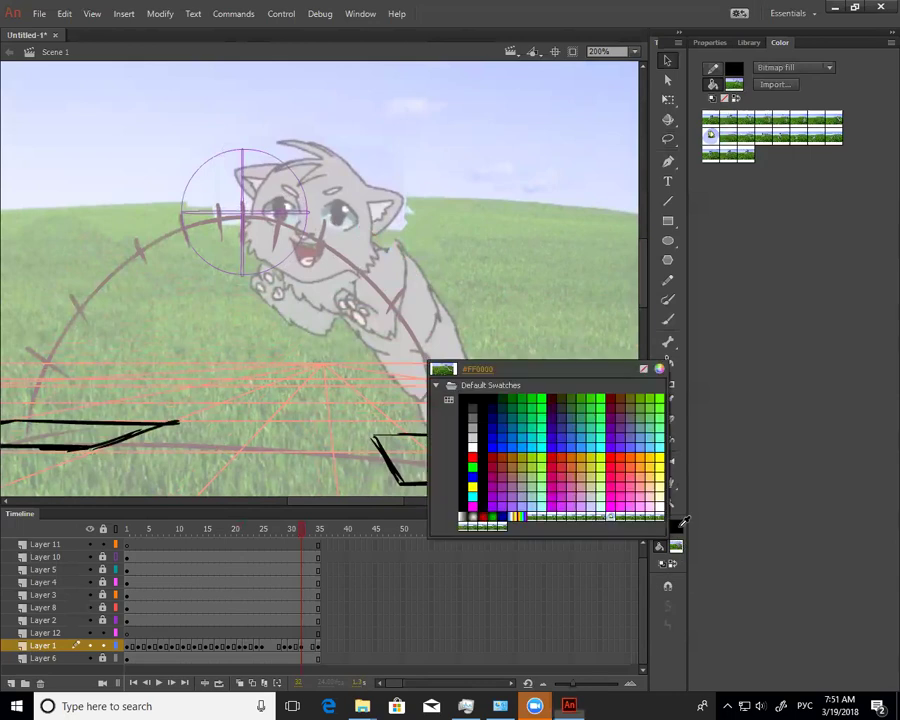
click(462, 398)
key(b)
drag(408, 267, 472, 370)
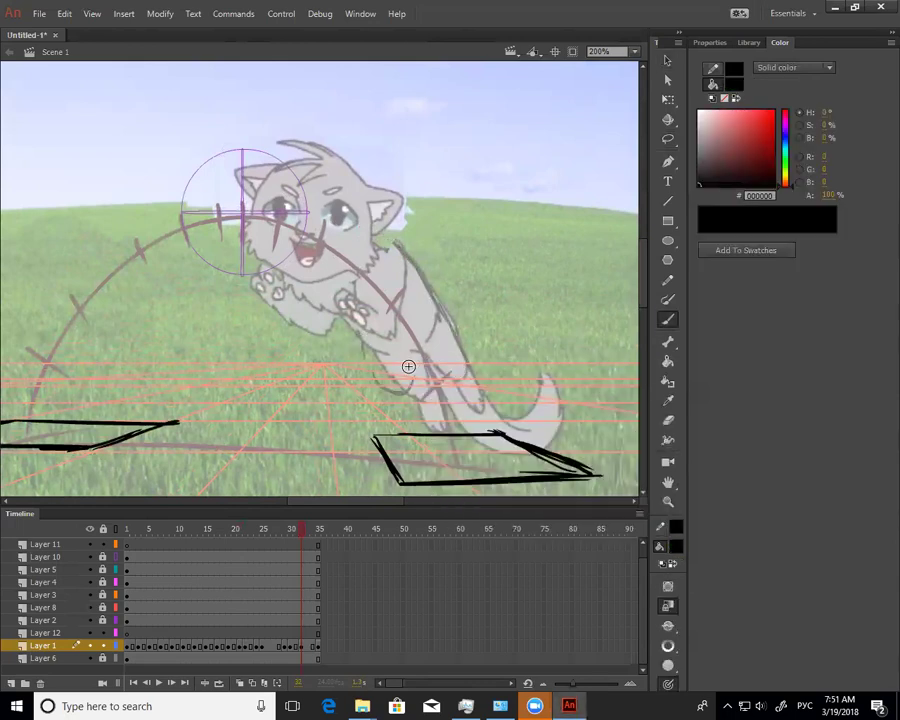
drag(417, 372, 436, 416)
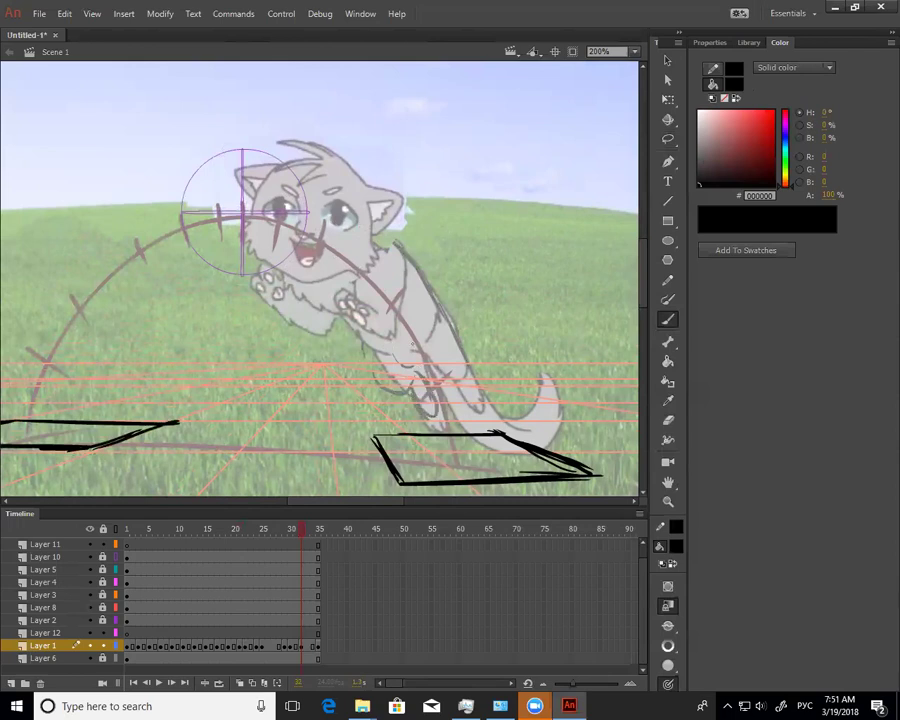
mouse_move(437, 298)
mouse_down()
mouse_move(467, 374)
mouse_move(448, 397)
mouse_move(468, 390)
mouse_move(478, 410)
mouse_move(456, 402)
mouse_up()
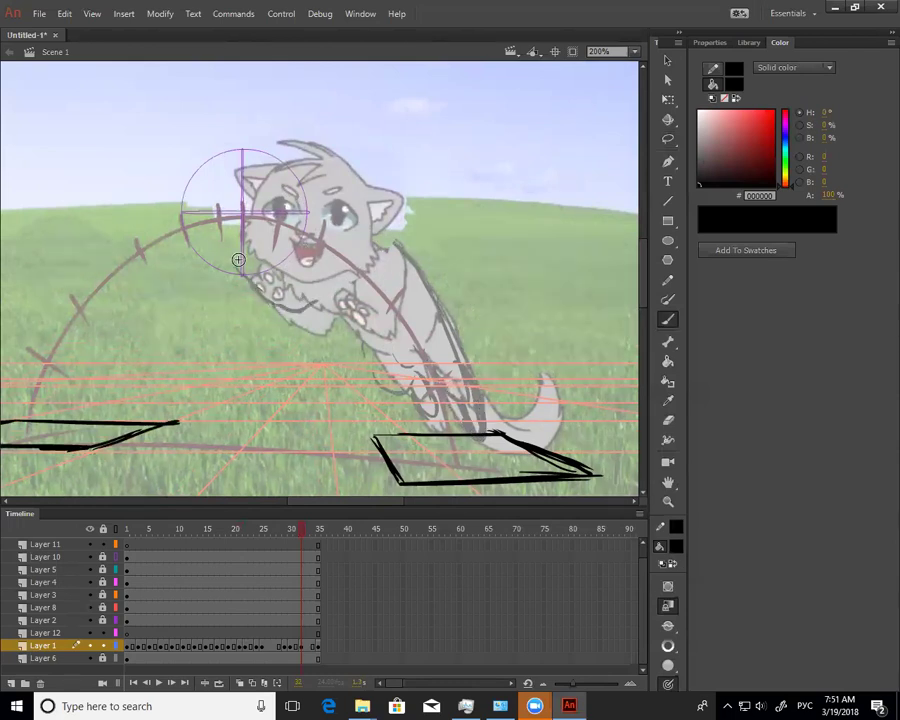
Sketch the outlines of both raised front legs and the shoulder at frame 32
mouse_move(243, 251)
mouse_down()
mouse_move(264, 270)
mouse_move(236, 268)
mouse_move(299, 317)
mouse_up()
drag(358, 277, 357, 291)
mouse_move(361, 303)
mouse_down()
mouse_move(344, 299)
mouse_move(345, 343)
mouse_move(363, 336)
mouse_up()
mouse_move(360, 340)
mouse_down()
mouse_move(371, 331)
mouse_move(391, 337)
mouse_up()
mouse_move(387, 321)
mouse_down()
mouse_move(380, 237)
mouse_move(404, 284)
mouse_up()
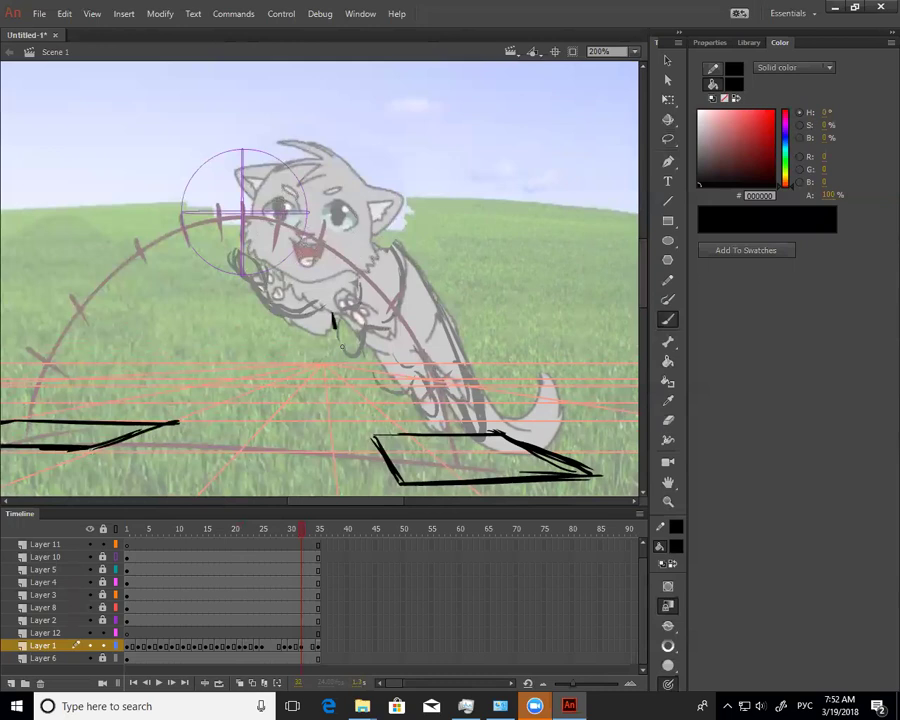
Rotate the kitten's head slightly and nudge it down with the playhead at frame 33
key(z)
alt+click(481, 399)
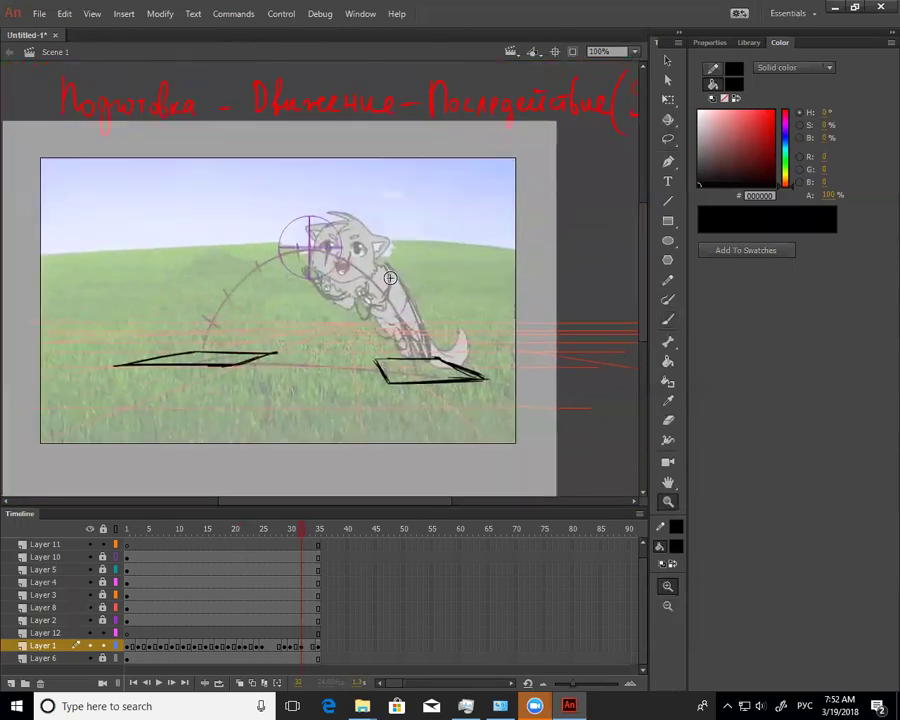
mouse_move(305, 537)
mouse_down()
mouse_move(320, 533)
mouse_move(312, 540)
mouse_up()
click(307, 647)
key(q)
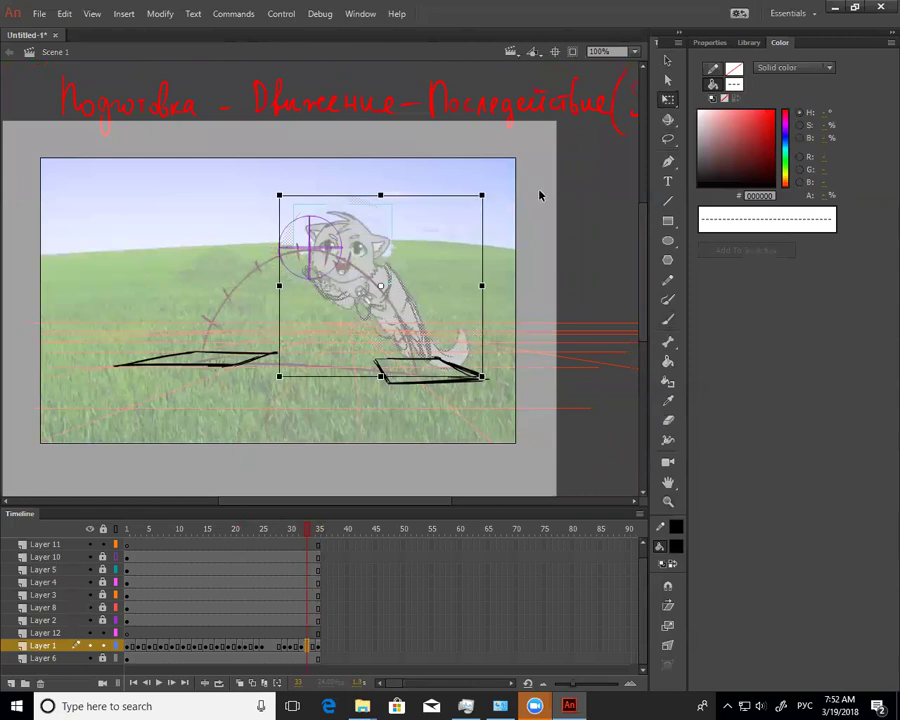
key(b)
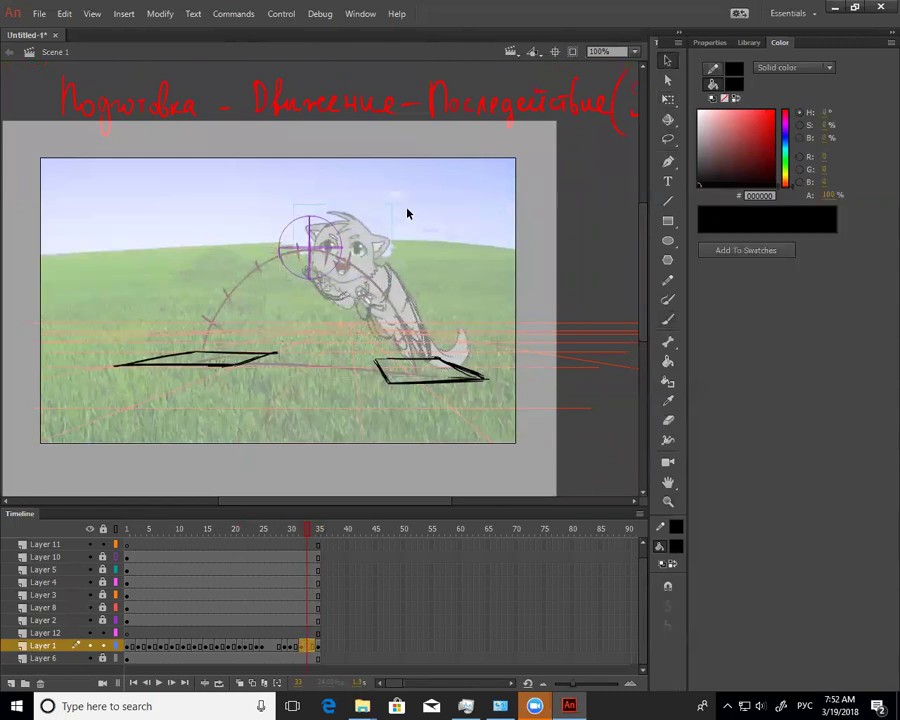
key(q)
drag(392, 203, 395, 203)
drag(378, 246, 382, 249)
key(v)
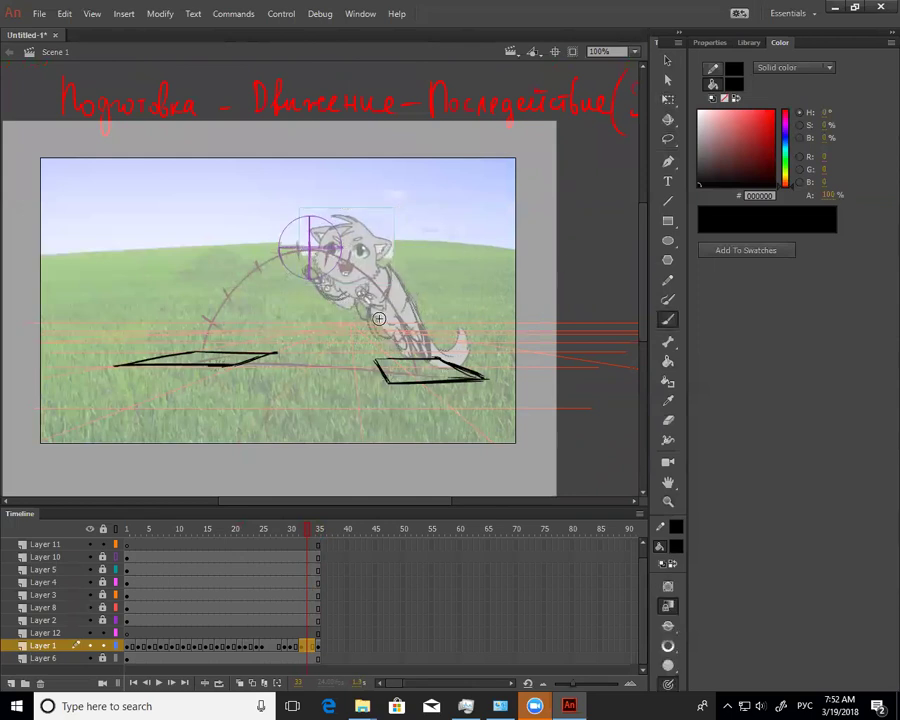
Remove frame 34 across all layers and scrub back over the end of the jump
click(313, 537)
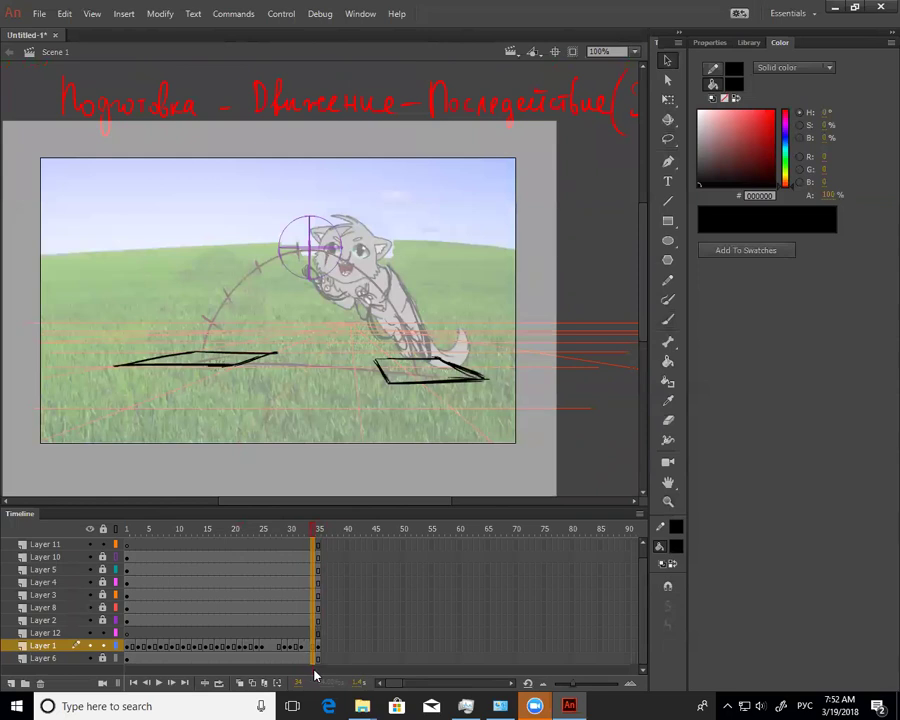
drag(314, 671, 311, 672)
key(shift+F5)
drag(315, 540, 297, 549)
click(300, 537)
Isolate the kitten at frame 22: lasso it, cut it out, delete the background image and paste the kitten back in place
drag(300, 538, 244, 565)
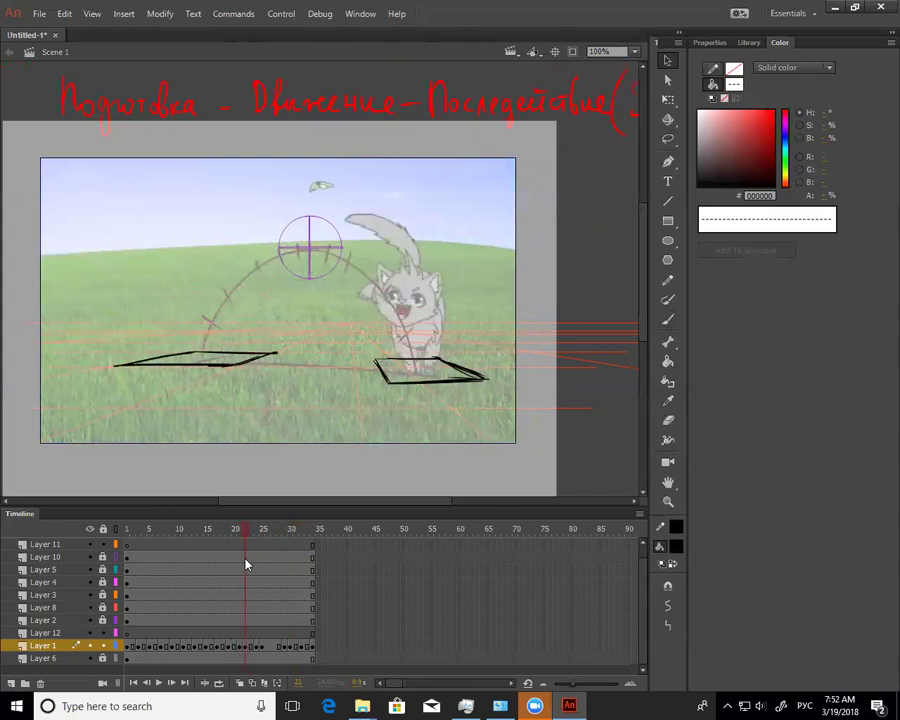
click(516, 364)
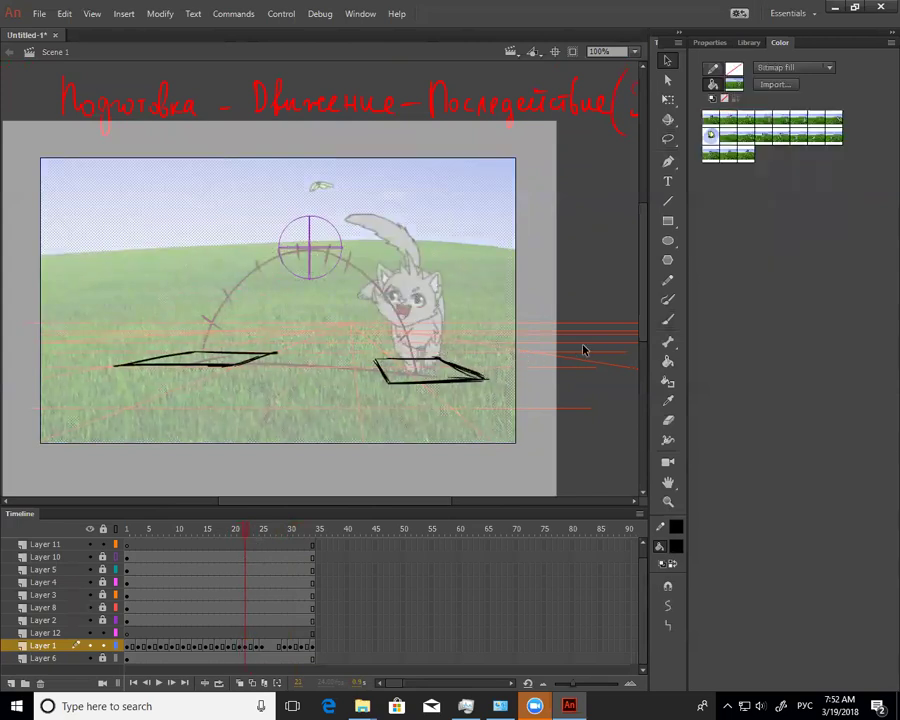
key(l)
click(668, 140)
click(713, 139)
drag(387, 208, 351, 294)
drag(431, 380, 477, 310)
key(v)
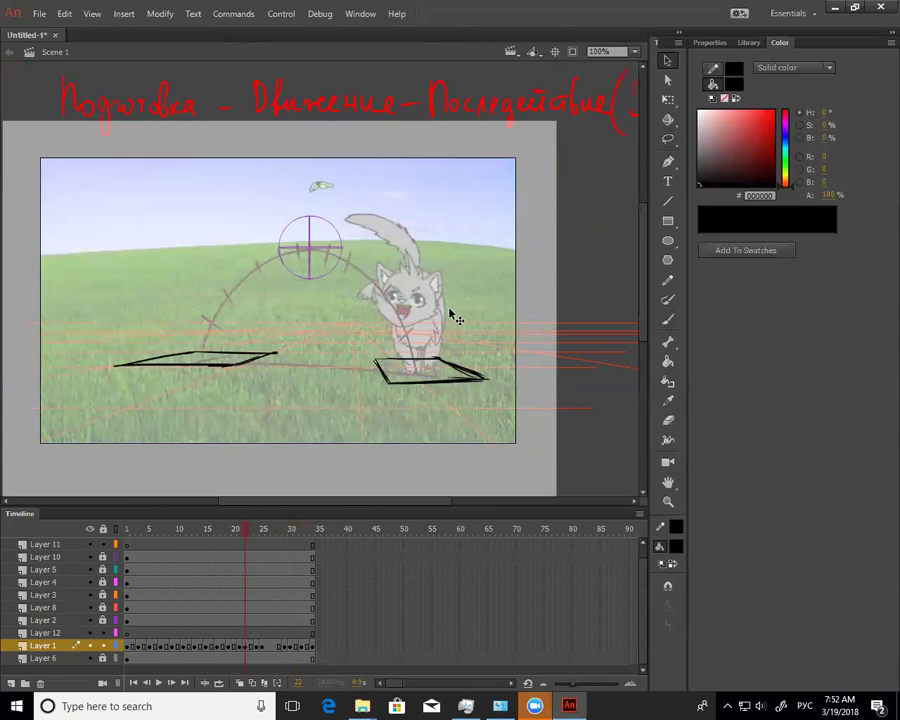
key(ctrl+b)
key(b)
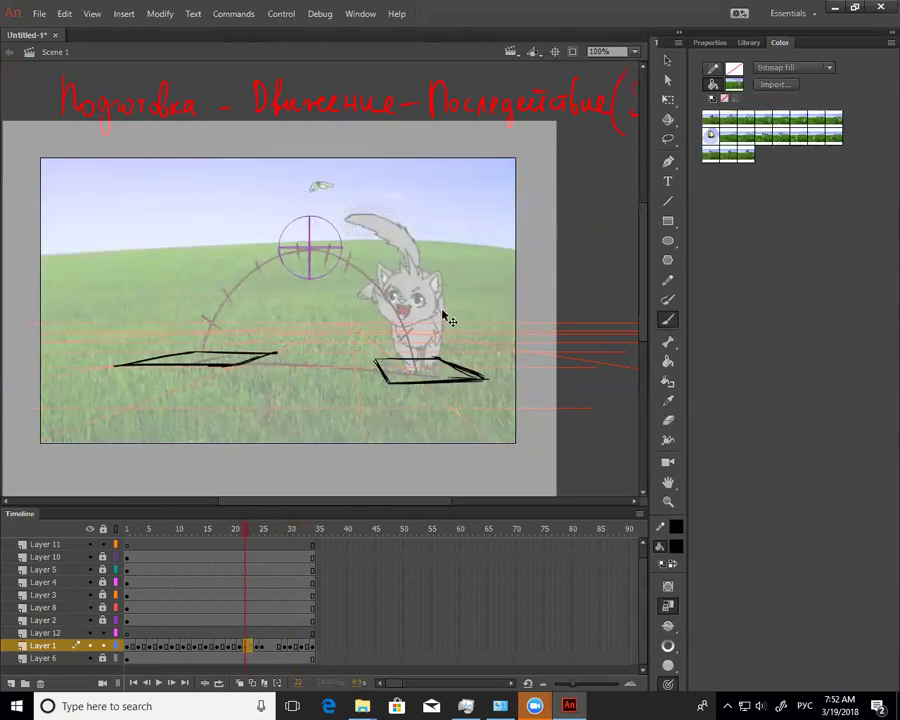
key(v)
key(ctrl+x)
click(478, 293)
key(Delete)
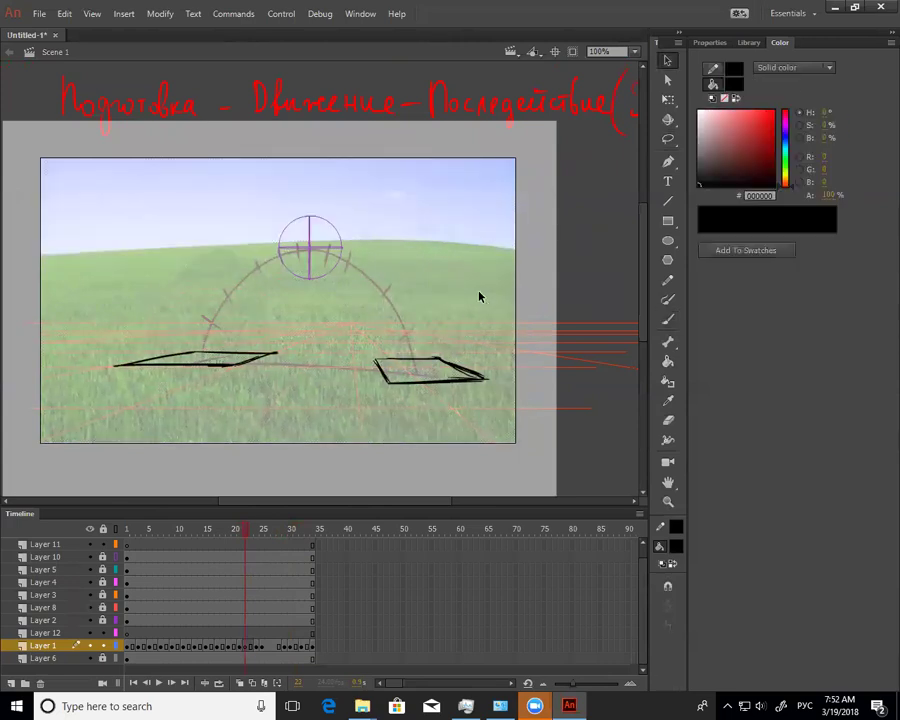
key(ctrl+shift+v)
Erase the kitten's tail and the raised paw beside its head at frame 22
key(z)
click(401, 310)
key(v)
key(b)
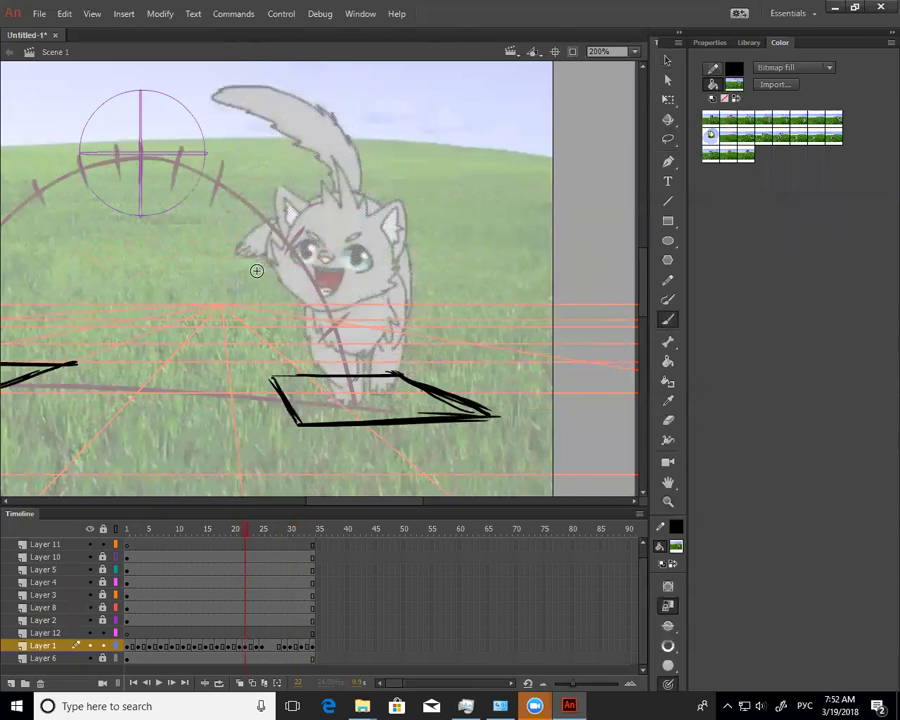
key(e)
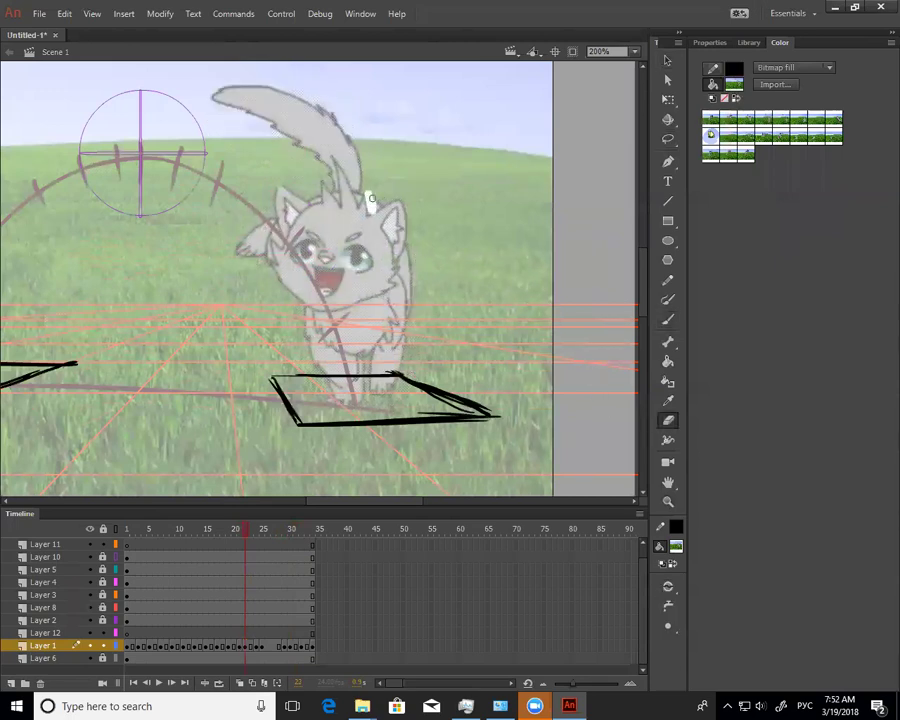
mouse_move(365, 185)
mouse_down()
mouse_move(309, 108)
mouse_move(311, 141)
mouse_move(273, 103)
mouse_move(222, 106)
mouse_move(255, 76)
mouse_up()
mouse_move(265, 78)
mouse_down()
mouse_move(292, 98)
mouse_move(309, 139)
mouse_move(355, 145)
mouse_up()
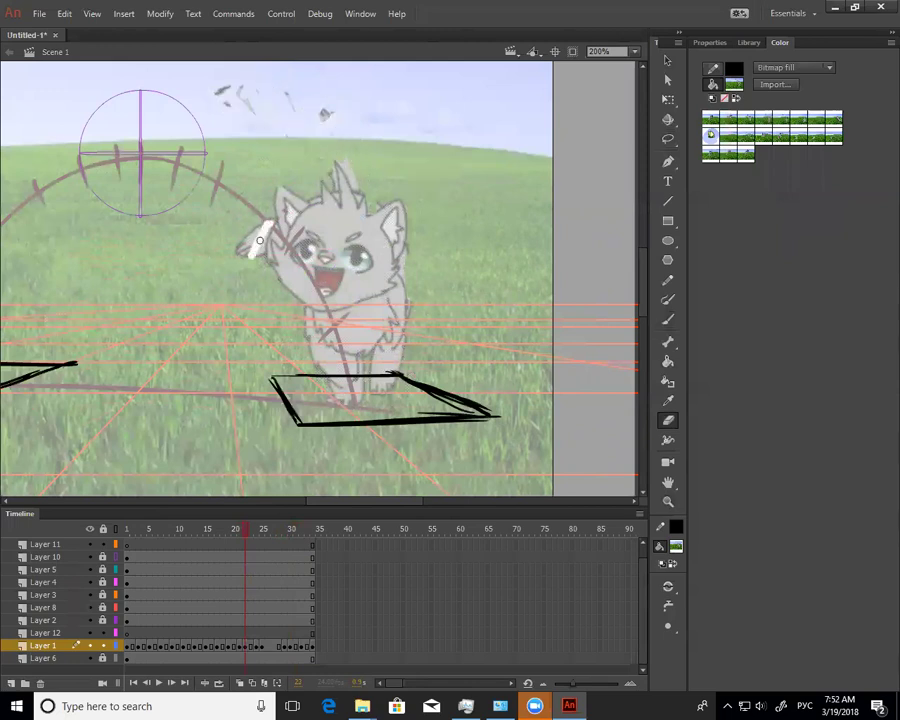
Set the fill colour to dark blue #000033 and lower the kitten's lassoed head at frame 22
click(675, 547)
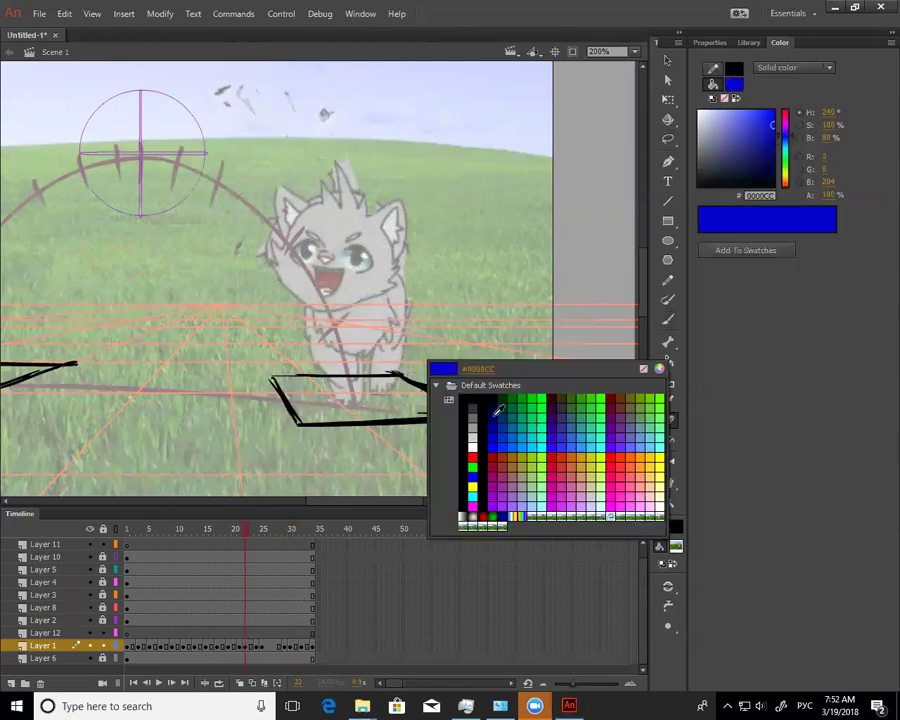
click(494, 410)
key(v)
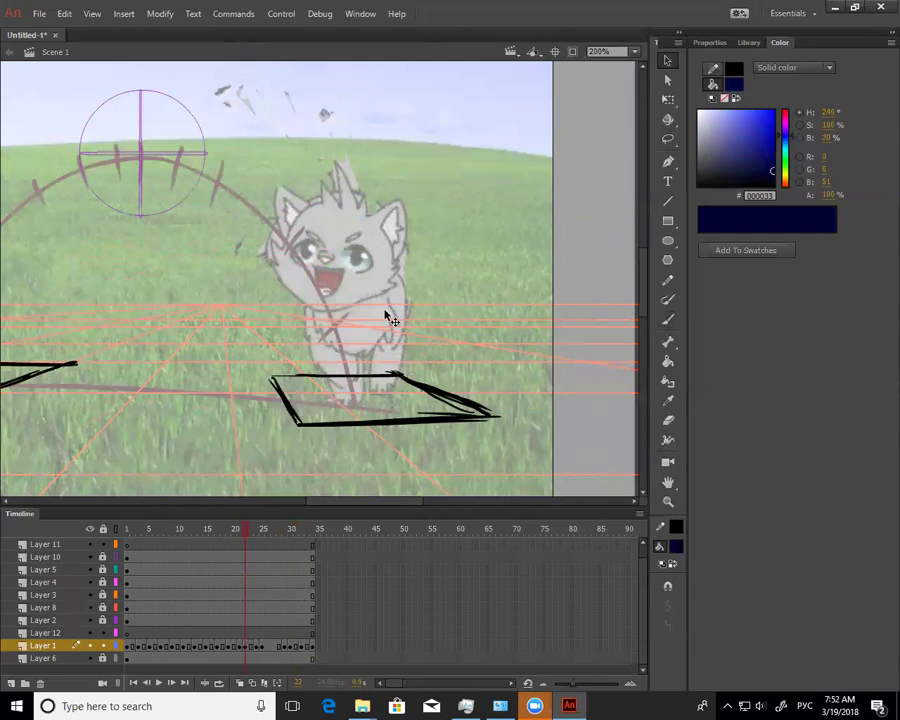
key(l)
mouse_move(402, 261)
mouse_down()
mouse_move(271, 184)
mouse_move(326, 304)
mouse_move(376, 286)
mouse_move(374, 263)
mouse_move(364, 283)
mouse_move(366, 357)
mouse_move(403, 318)
mouse_up()
key(v)
Sketch the kitten's rounded body and a new tail along the motion arc at frame 22, and erase the old tail remnants
key(b)
mouse_move(265, 236)
mouse_down()
mouse_move(343, 234)
mouse_move(262, 277)
mouse_up()
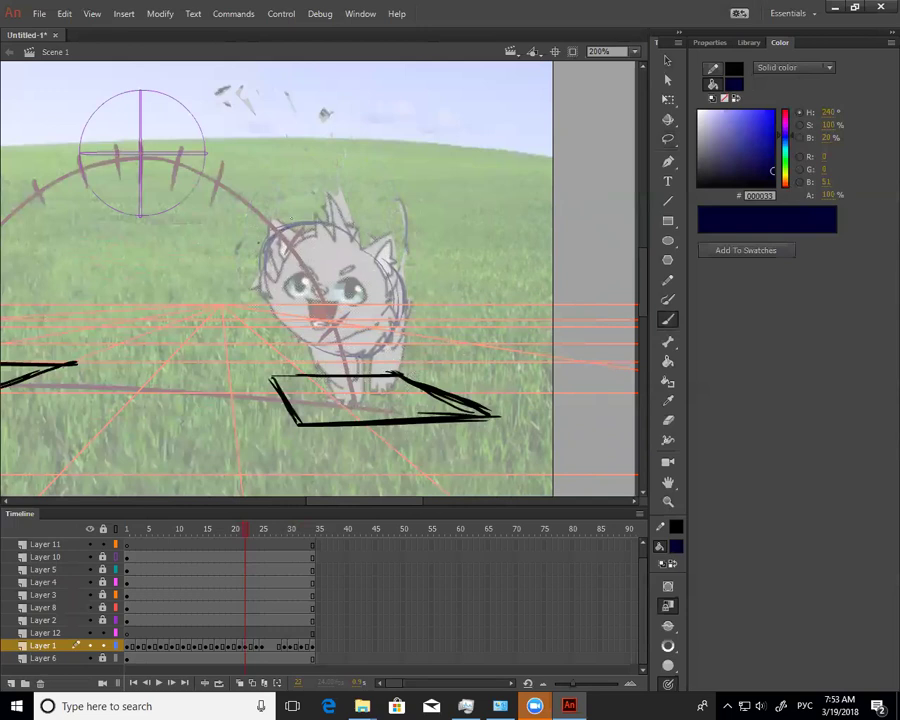
mouse_move(275, 220)
mouse_down()
mouse_move(184, 151)
mouse_move(134, 146)
mouse_move(240, 205)
mouse_up()
key(e)
mouse_move(216, 82)
mouse_down()
mouse_move(275, 149)
mouse_move(352, 134)
mouse_up()
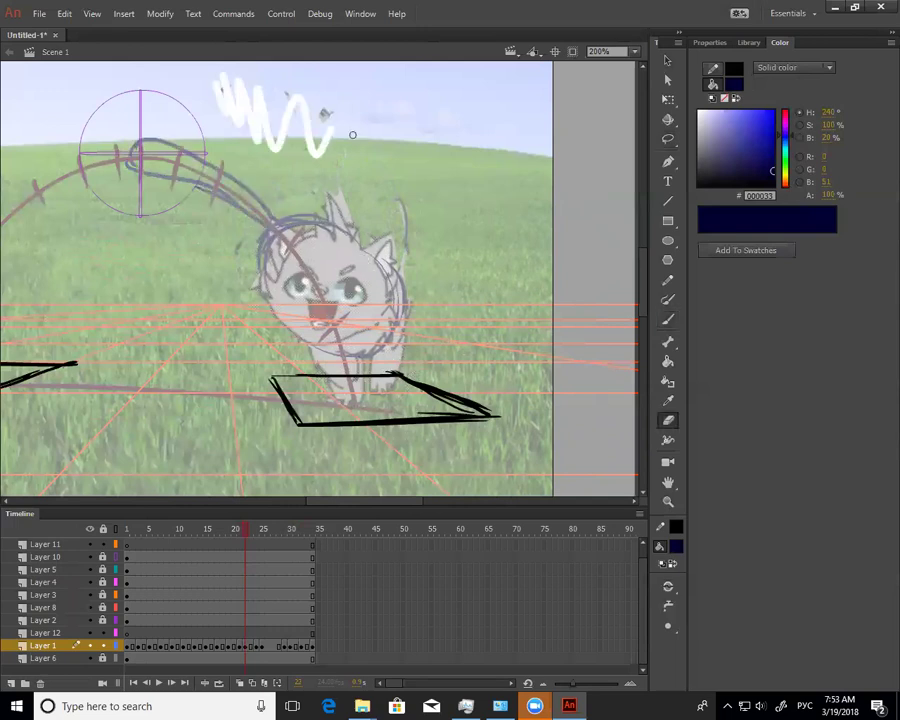
Sketch the paw beside the kitten's cheek and reinforce the body outline behind the head at frame 22
key(b)
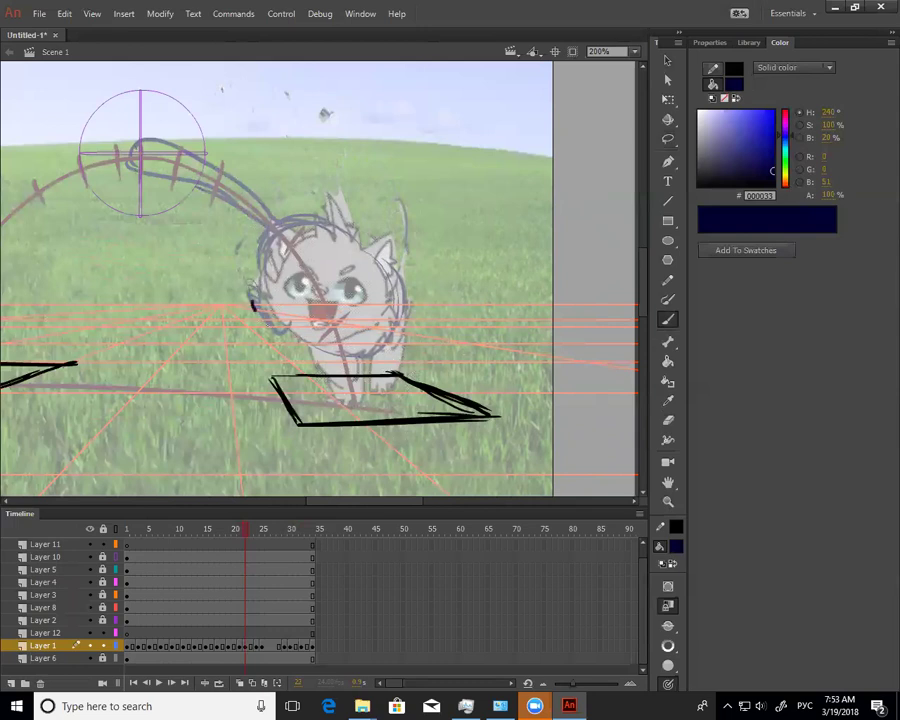
mouse_move(246, 297)
mouse_down()
mouse_move(262, 328)
mouse_move(301, 335)
mouse_up()
mouse_move(318, 216)
mouse_down()
mouse_move(400, 288)
mouse_move(401, 349)
mouse_up()
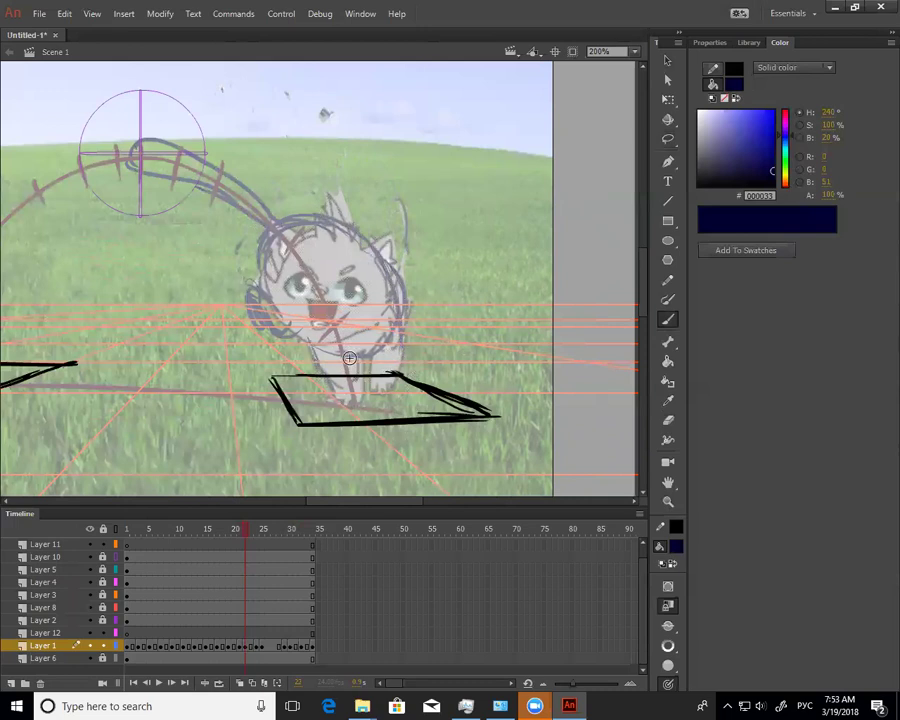
Isolate the kitten at frame 24: lasso it, clear the background image and paste the kitten back in place
drag(246, 528, 262, 541)
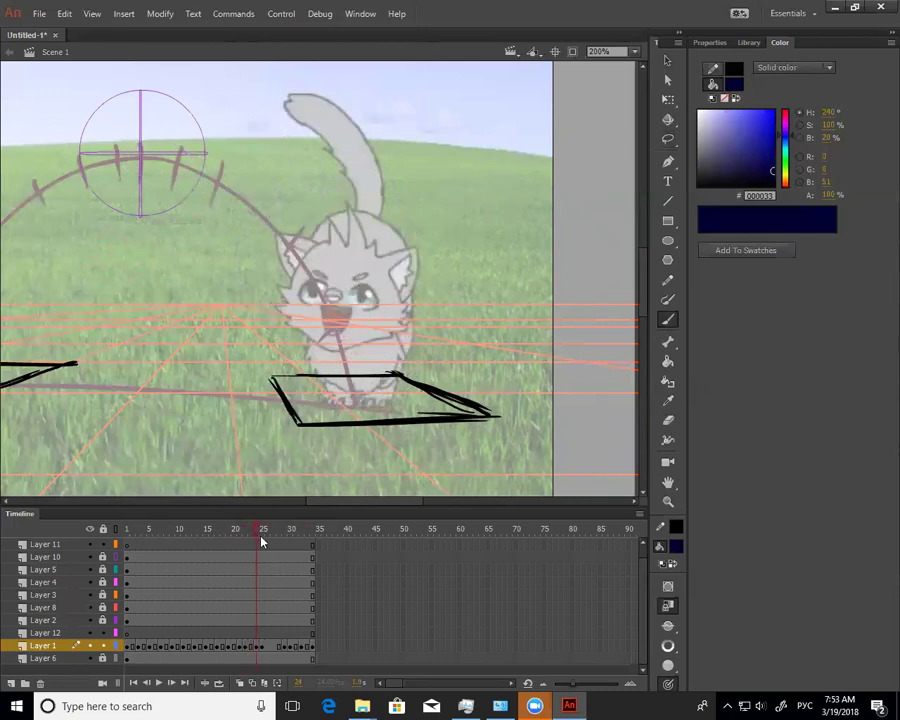
key(v)
click(532, 358)
click(595, 304)
key(l)
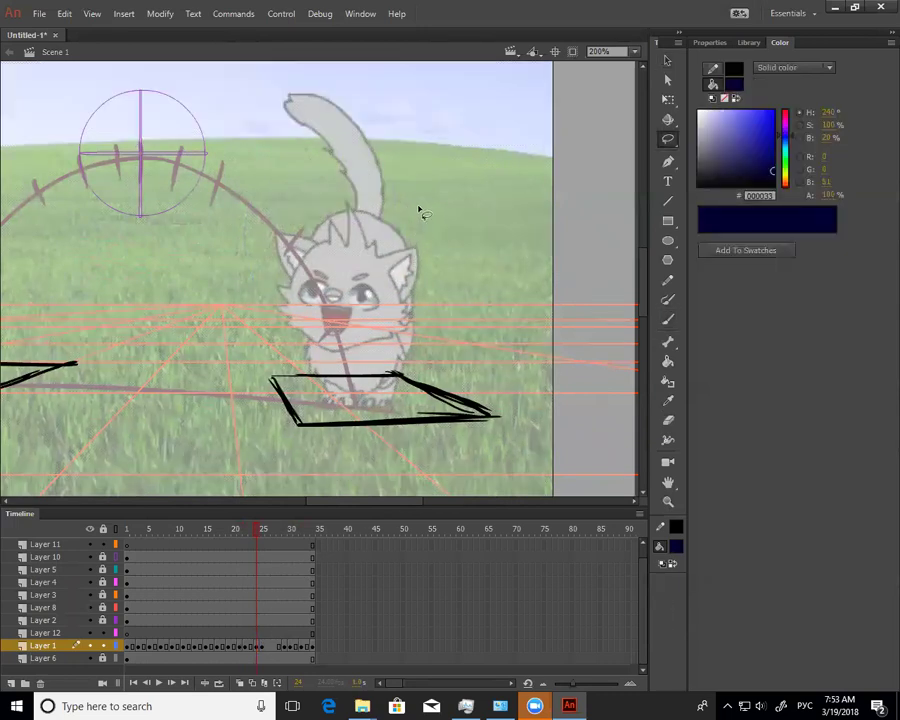
mouse_move(405, 170)
mouse_down()
mouse_move(333, 87)
mouse_move(276, 103)
mouse_up()
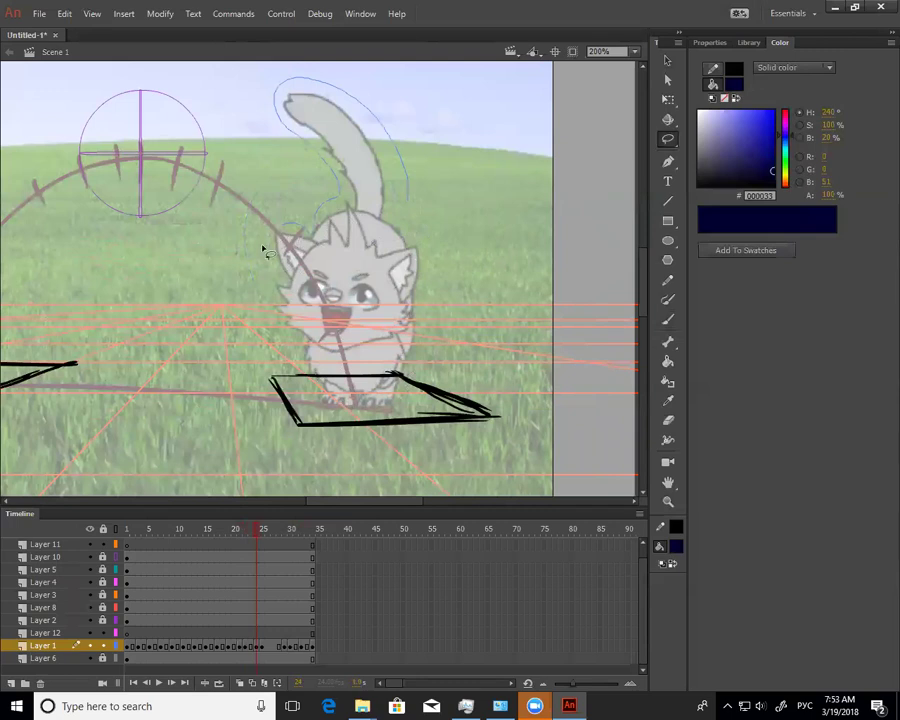
drag(410, 218, 408, 202)
key(Delete)
click(263, 647)
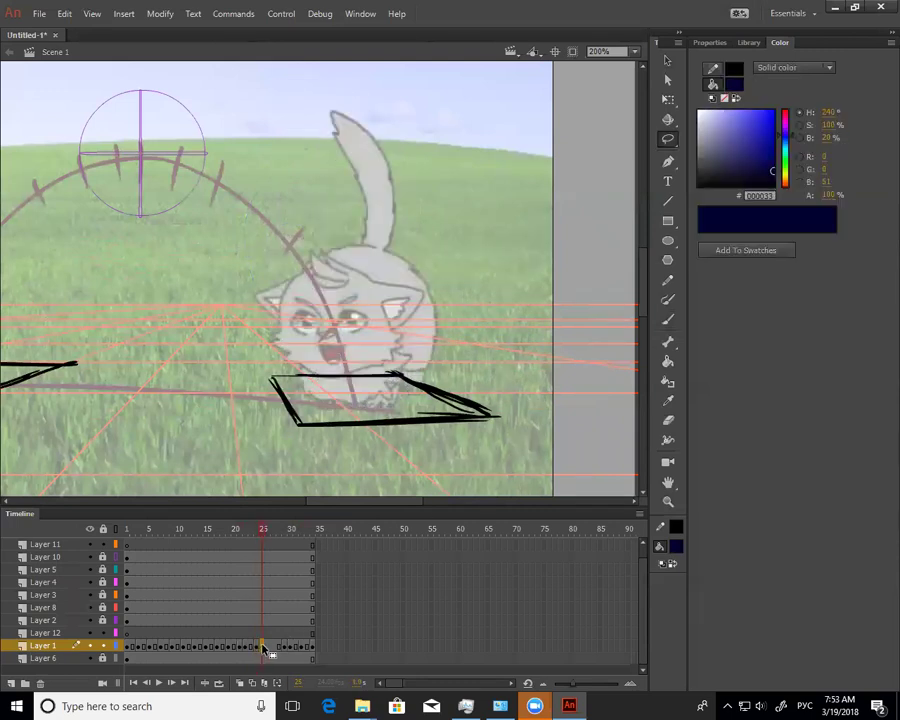
click(258, 647)
key(Delete)
key(ctrl+shift+v)
Lasso the kitten's tail and back at frame 24 and move the piece lower behind the head
click(593, 354)
key(l)
click(382, 184)
click(668, 120)
click(670, 140)
mouse_move(273, 95)
mouse_down()
mouse_move(325, 117)
mouse_move(346, 88)
mouse_move(335, 205)
mouse_up()
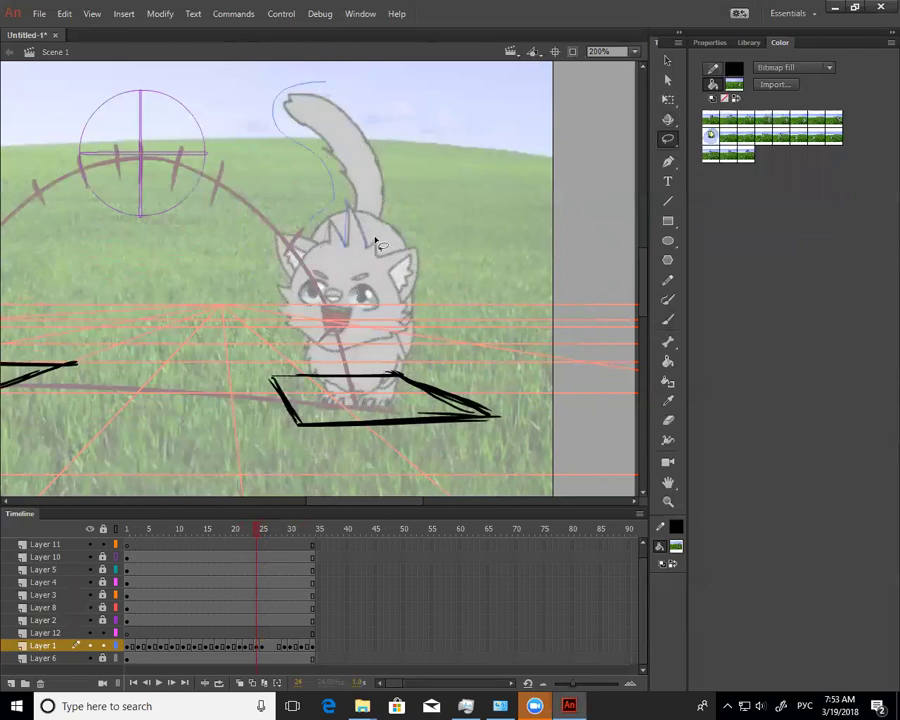
drag(395, 163, 397, 168)
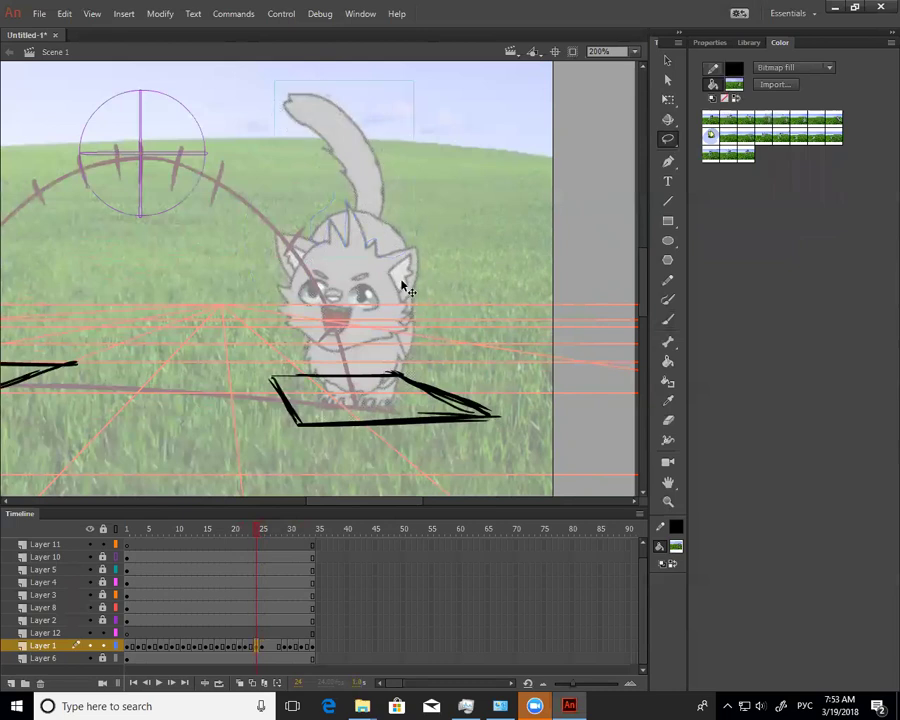
key(b)
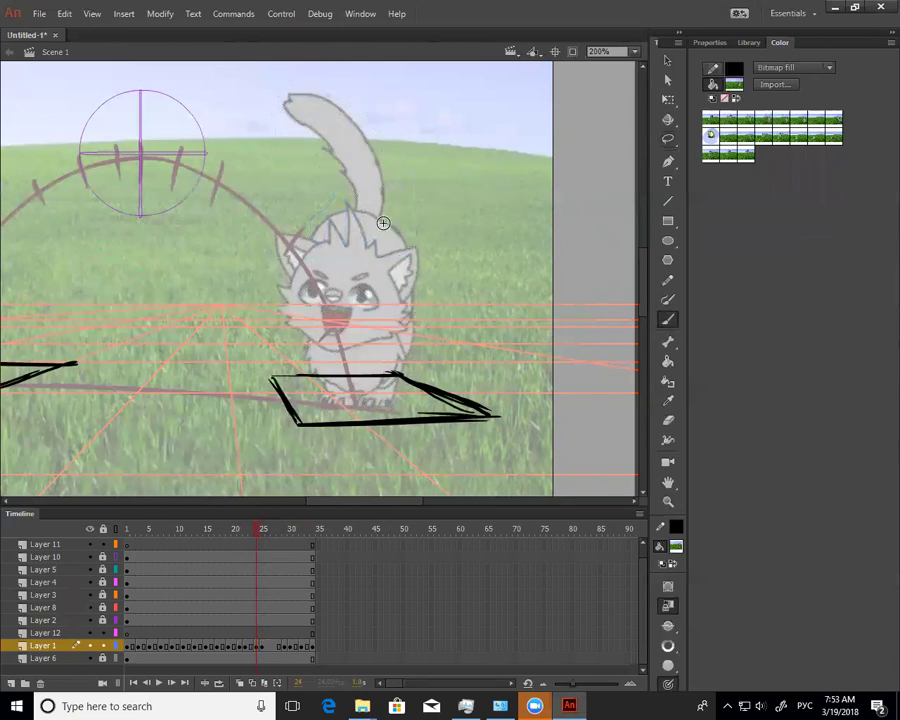
key(v)
drag(374, 193, 345, 217)
Rotate the tail and back piece counterclockwise at frame 24 so the tail leans towards the motion arc
key(q)
drag(401, 122, 350, 108)
drag(323, 197, 330, 200)
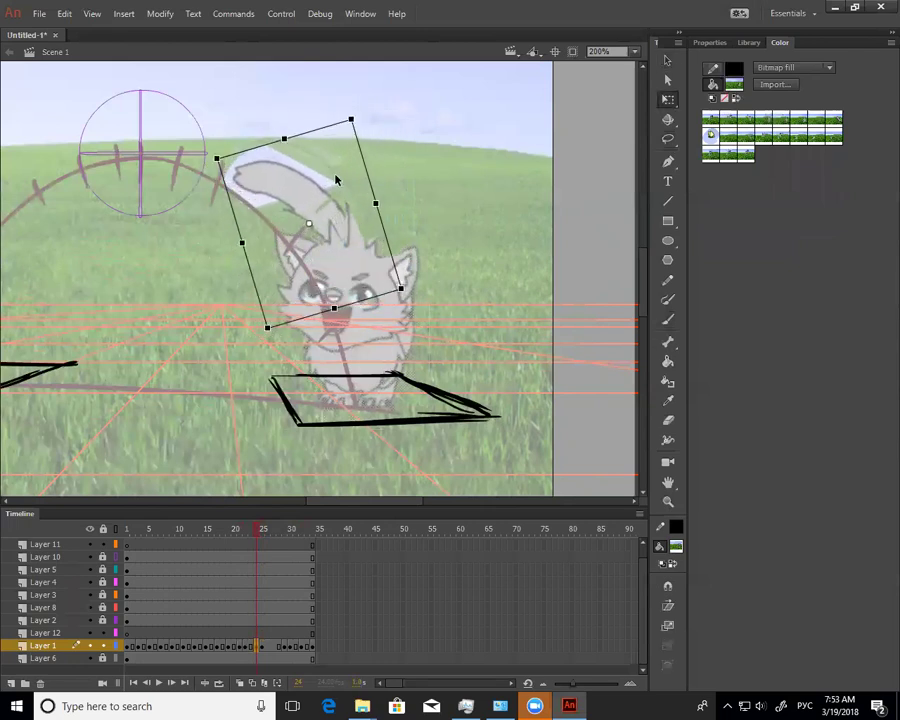
drag(355, 119, 318, 112)
drag(334, 201, 332, 196)
click(603, 285)
Lasso the kitten's tail and back at frame 26 and move the piece slightly down behind the head
mouse_move(255, 531)
mouse_down()
mouse_move(245, 531)
mouse_move(266, 531)
mouse_up()
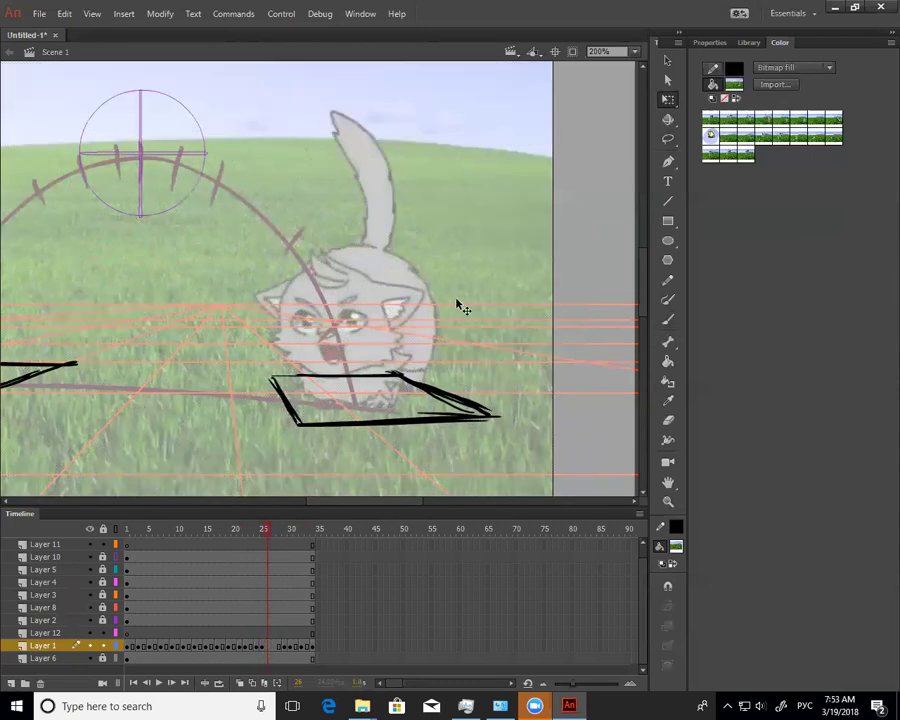
key(l)
mouse_move(370, 112)
mouse_down()
mouse_move(317, 143)
mouse_move(366, 180)
mouse_up()
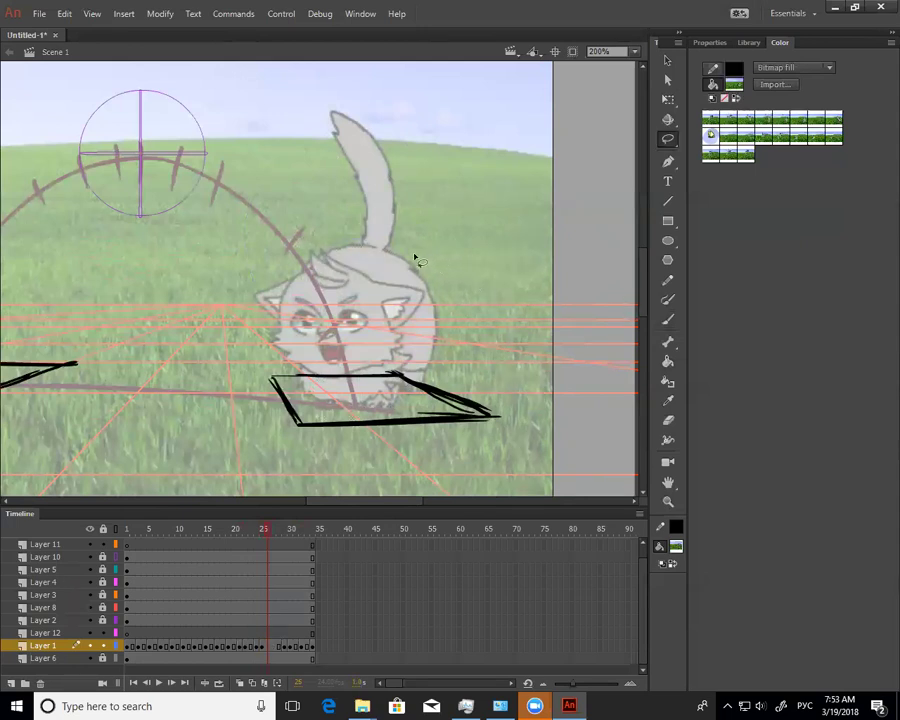
drag(391, 130, 388, 128)
mouse_move(408, 226)
mouse_down()
mouse_move(396, 164)
mouse_move(318, 173)
mouse_move(327, 250)
mouse_up()
key(v)
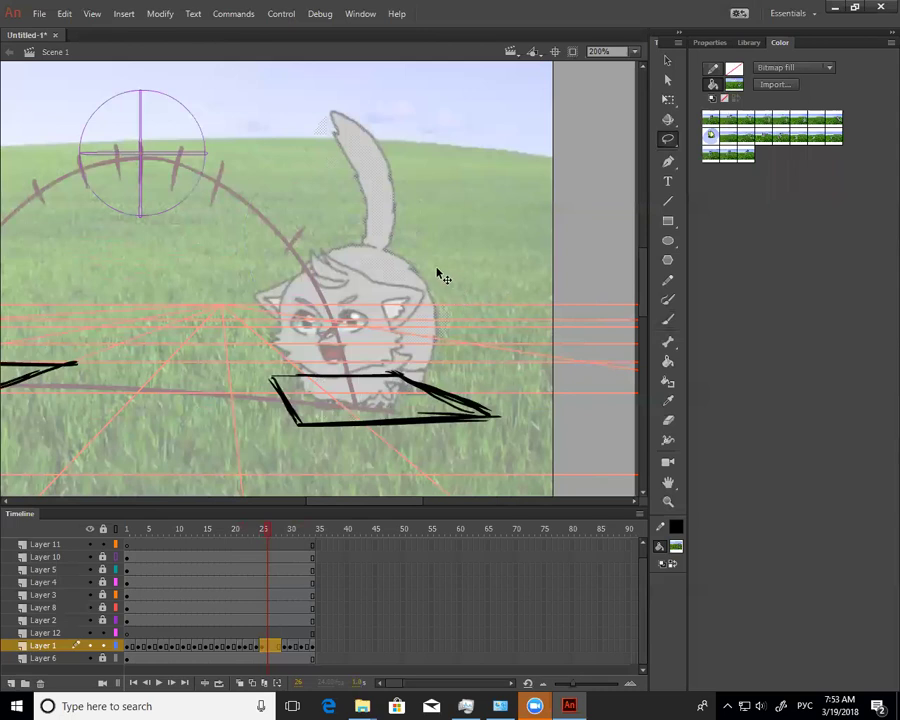
drag(400, 267, 403, 287)
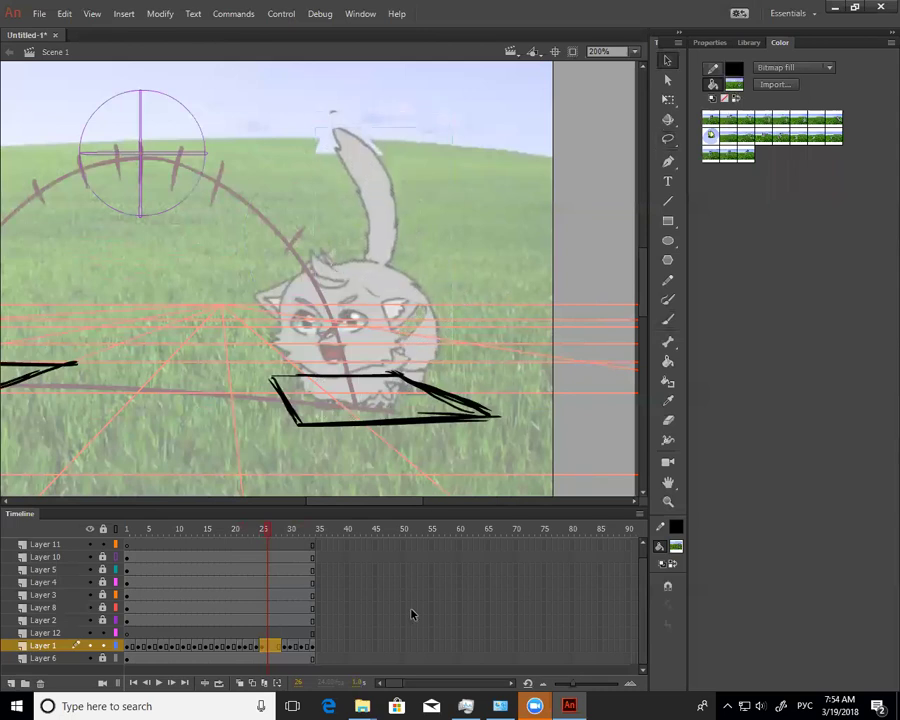
click(394, 301)
click(612, 299)
Isolate the kitten at frame 26 by clearing the background and pasting it in place, and shrink its tail and back piece slightly
key(l)
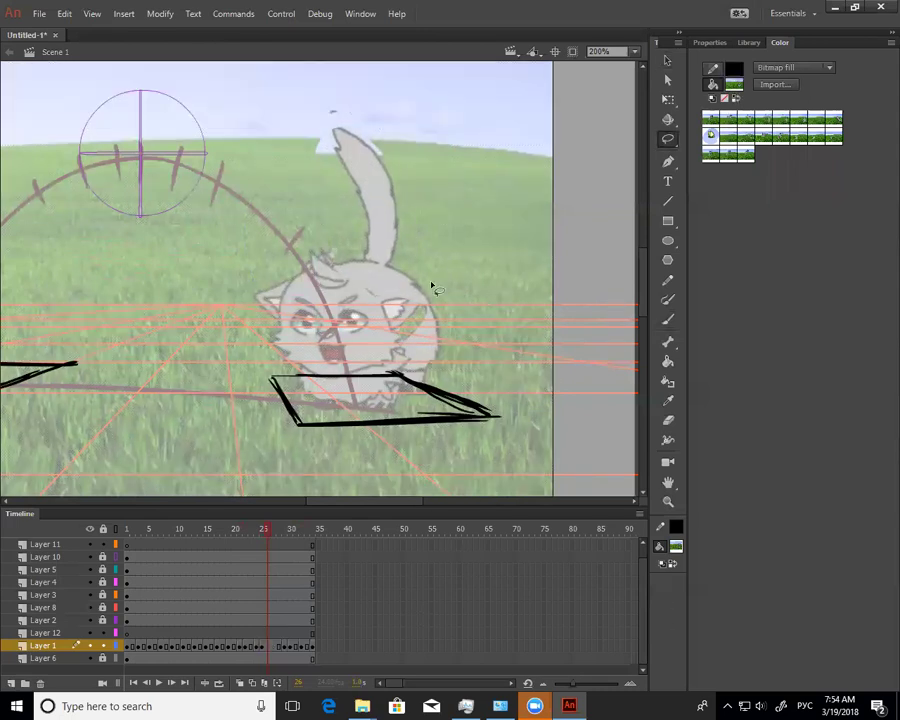
key(v)
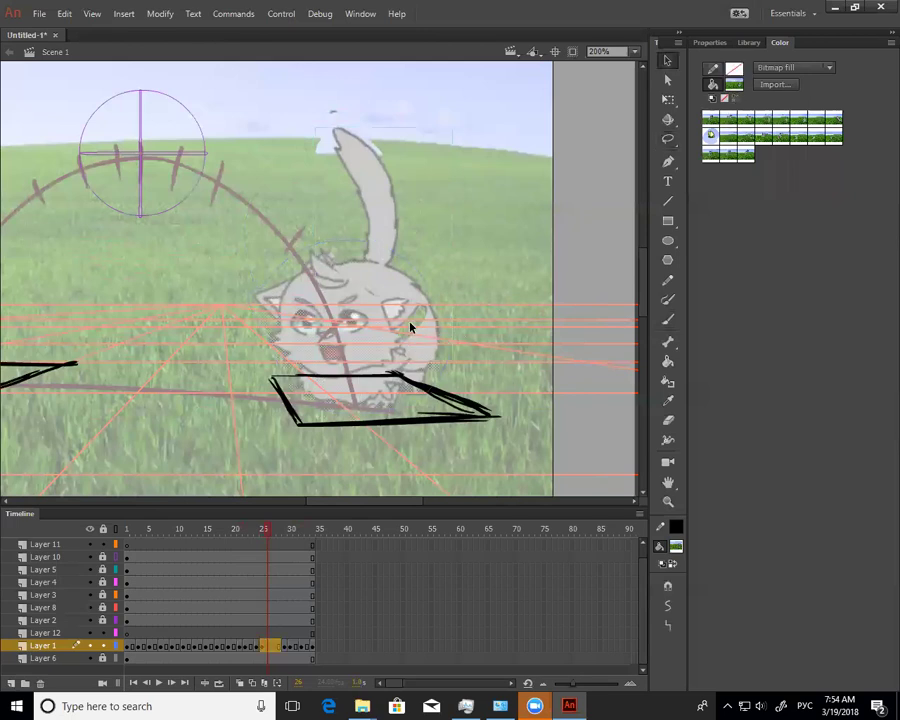
key(ctrl+x)
click(482, 282)
key(Delete)
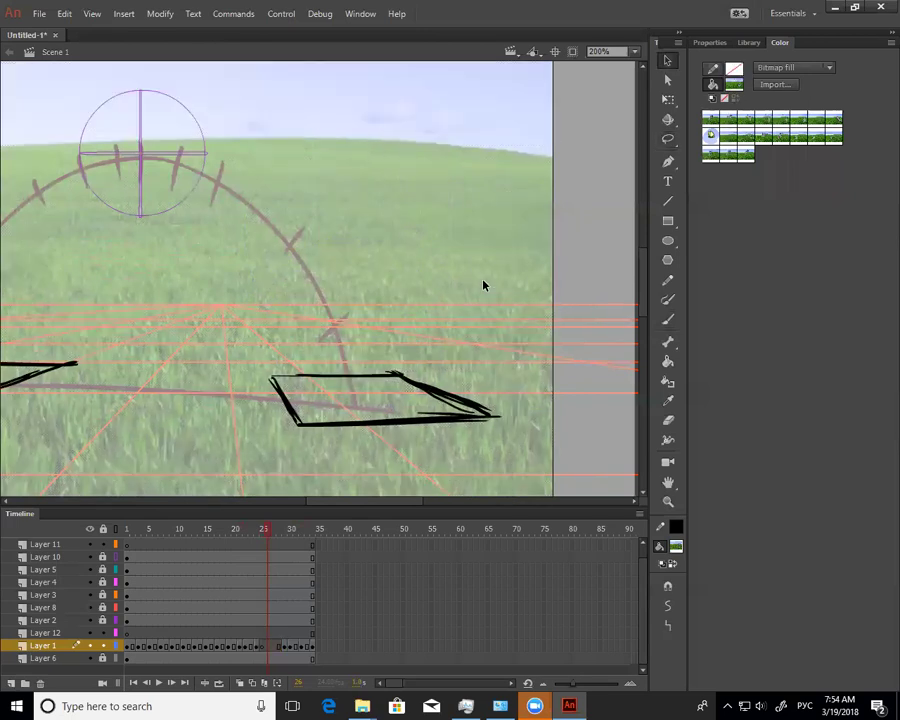
key(ctrl+shift+v)
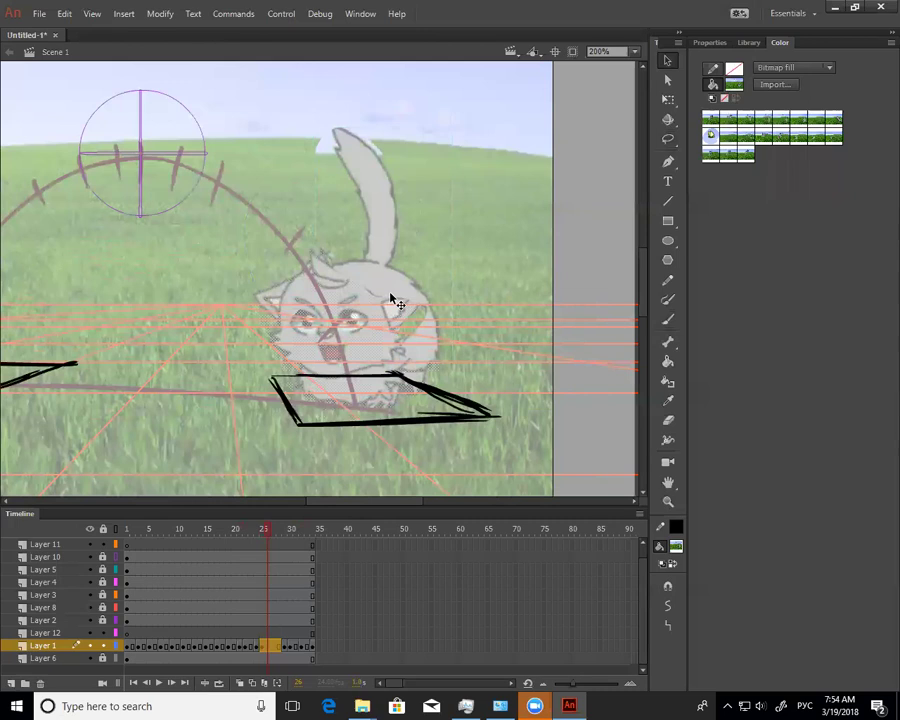
click(400, 298)
key(q)
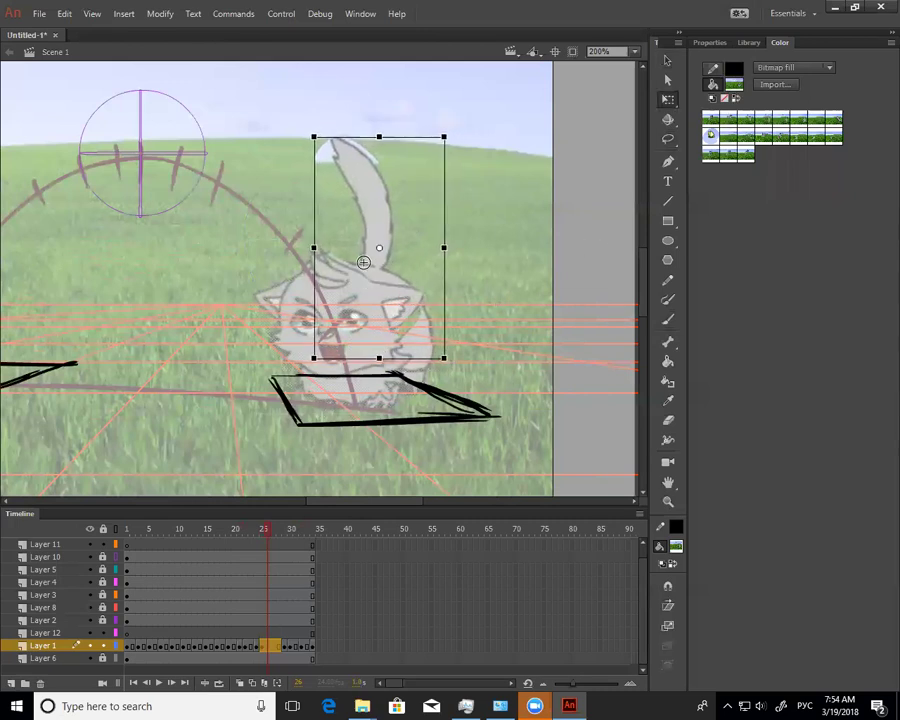
Sketch a curled tail and back outline in dark blue #000066 at frame 26, and erase the old tail tip
key(b)
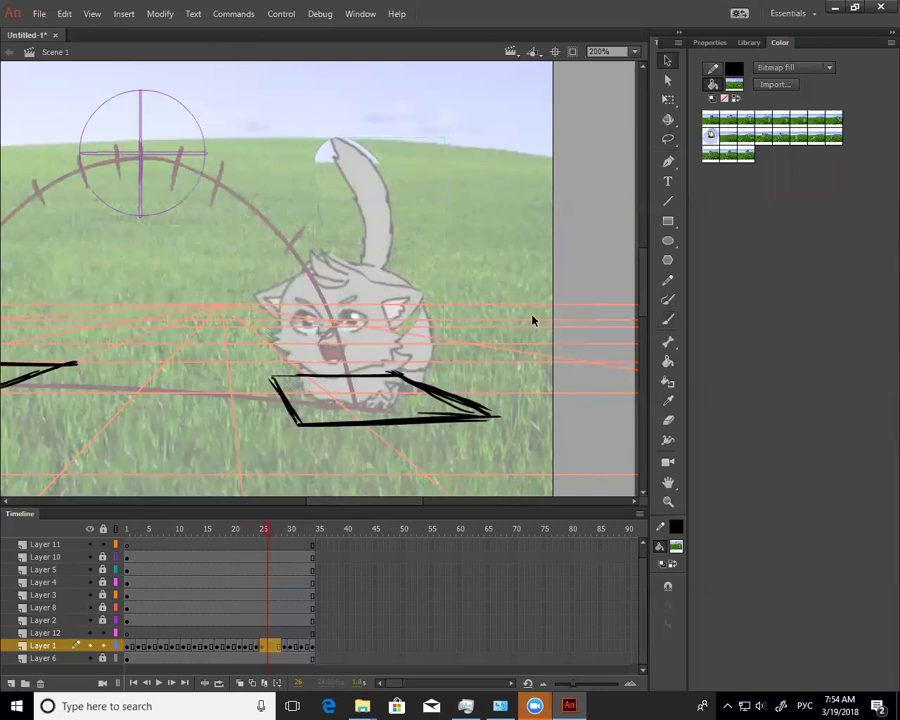
click(676, 545)
click(501, 433)
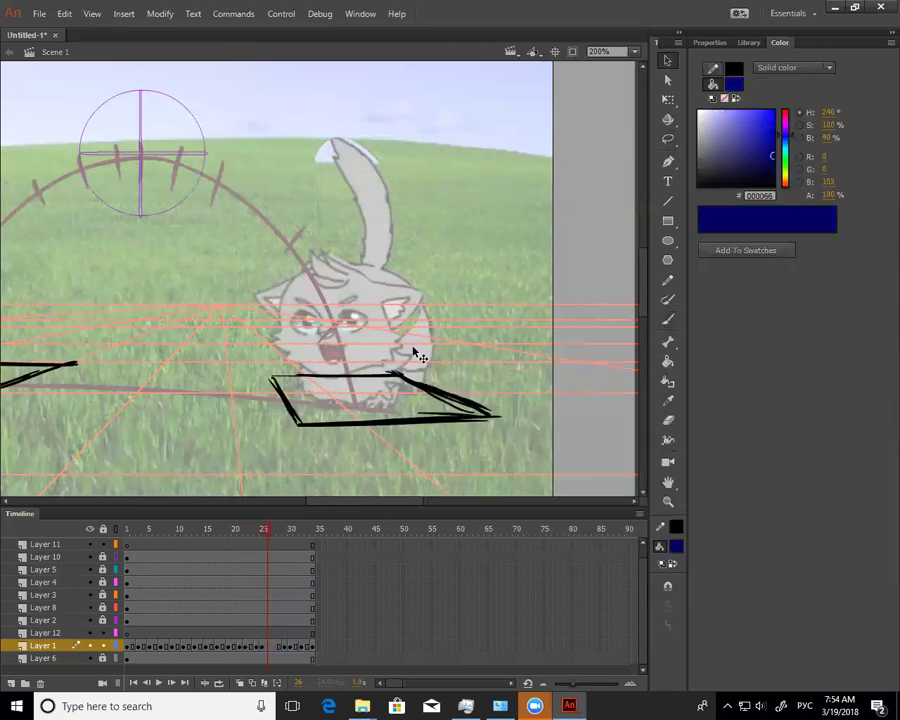
key(b)
mouse_move(359, 267)
mouse_down()
mouse_move(384, 275)
mouse_move(430, 336)
mouse_move(360, 198)
mouse_move(315, 180)
mouse_move(396, 250)
mouse_up()
drag(316, 181, 363, 216)
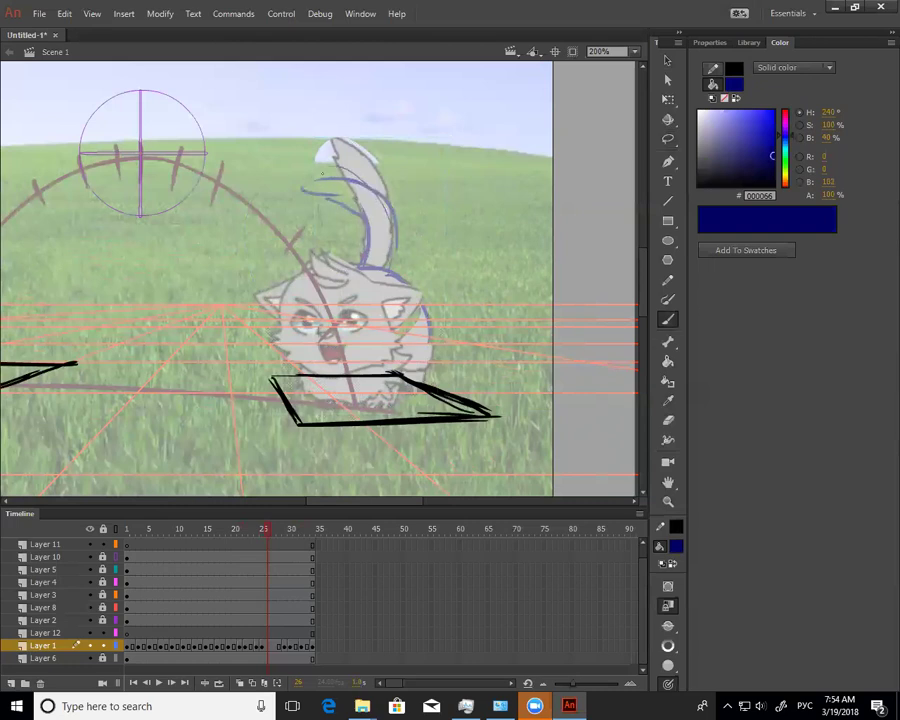
mouse_move(269, 534)
mouse_down()
mouse_move(254, 524)
mouse_move(274, 518)
mouse_move(263, 533)
mouse_up()
key(e)
mouse_move(330, 150)
mouse_down()
mouse_move(378, 173)
mouse_move(332, 152)
mouse_up()
Break apart the kitten image at frame 29
drag(257, 536, 285, 545)
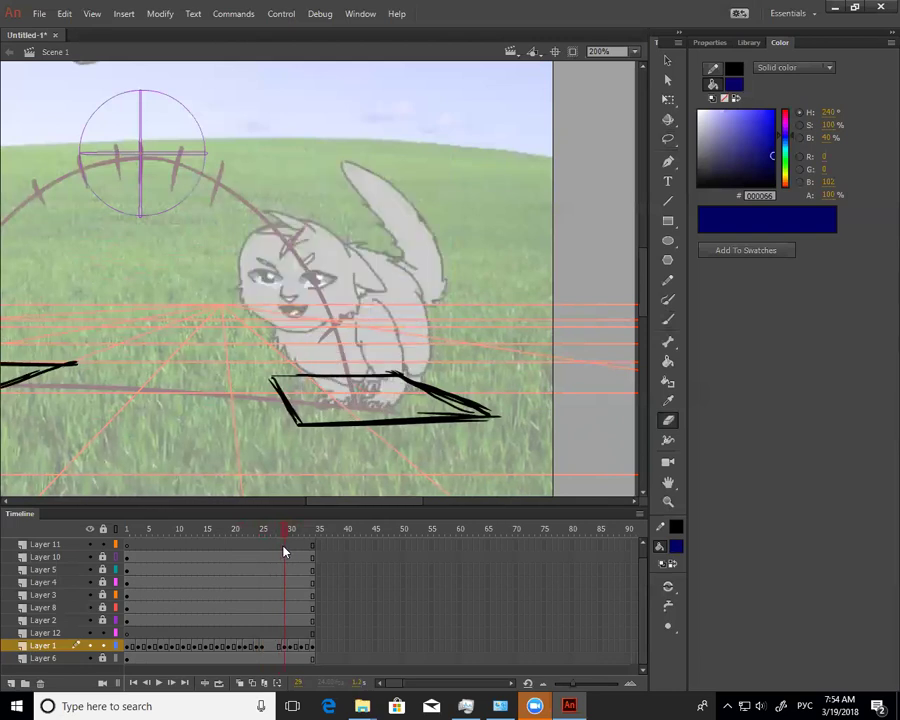
key(v)
click(446, 373)
key(ctrl+b)
click(590, 392)
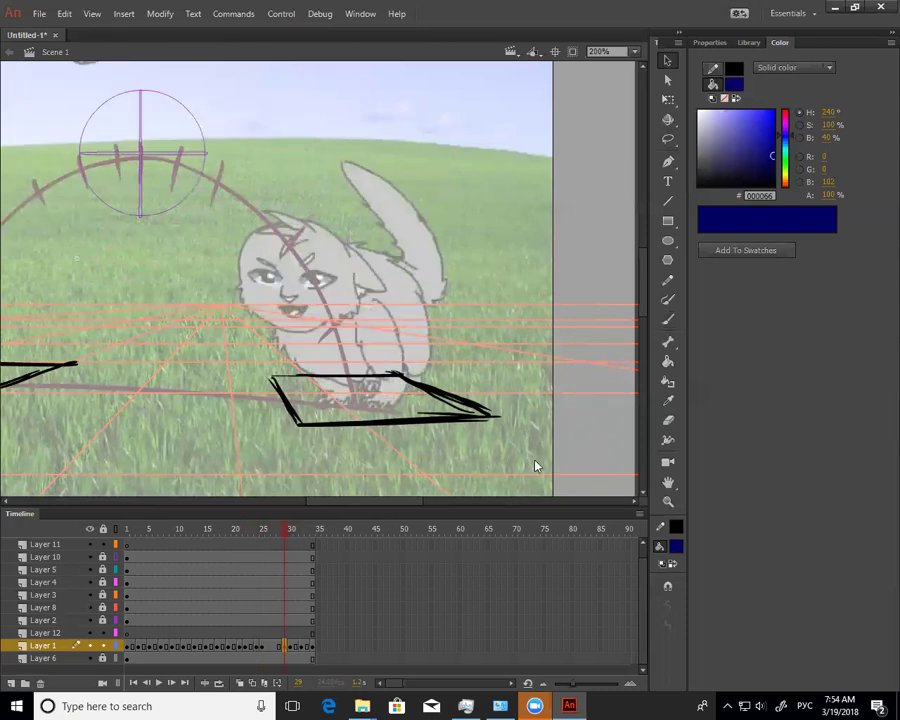
key(ctrl+v)
click(585, 385)
Shift the Layer 1 keyframe at frame 25 to frame 27 and extend all layers to frame 35
click(262, 647)
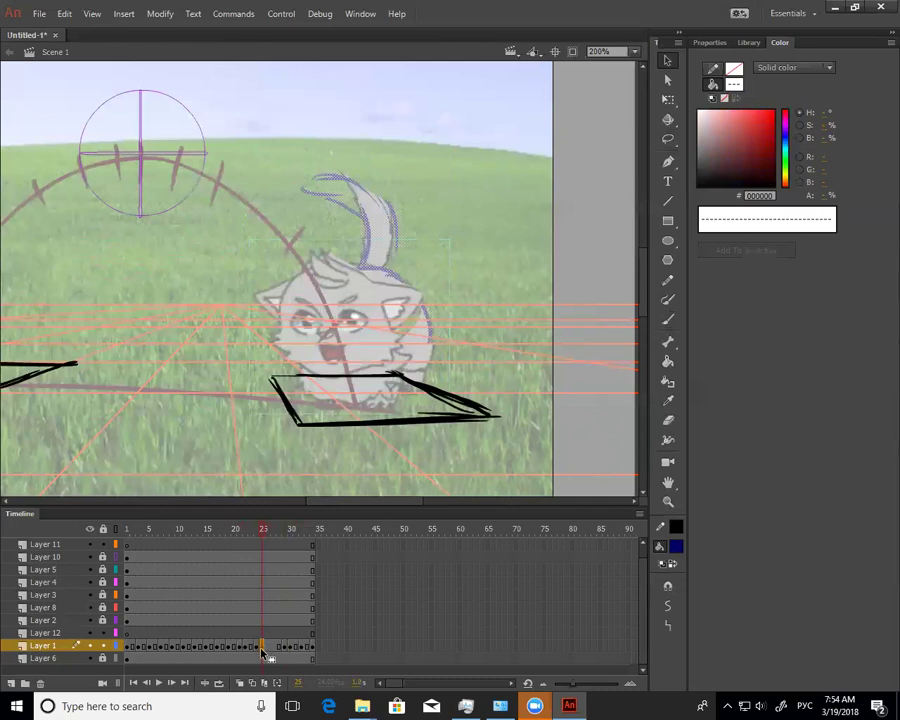
drag(249, 649, 274, 648)
drag(267, 546, 285, 667)
click(284, 595)
key(F5)
drag(293, 534, 283, 570)
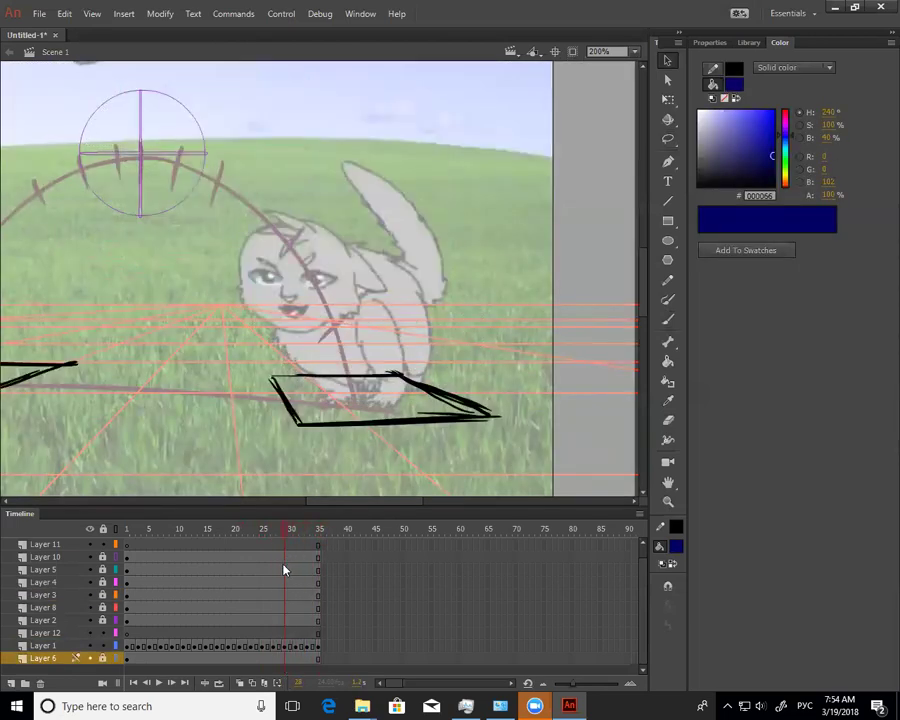
Sketch the kitten's round head, chest and rounded rump in dark blue over the pose at frame 29
click(372, 290)
click(592, 327)
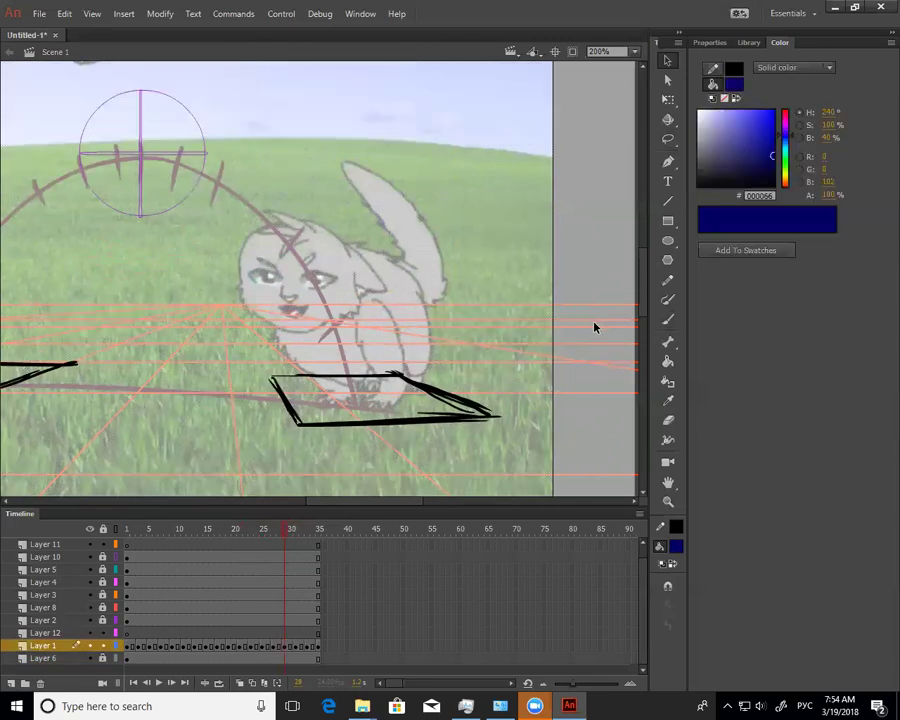
key(b)
drag(240, 268, 347, 251)
mouse_move(290, 224)
mouse_down()
mouse_move(355, 260)
mouse_move(241, 258)
mouse_move(338, 330)
mouse_up()
mouse_move(288, 334)
mouse_down()
mouse_move(312, 382)
mouse_move(344, 388)
mouse_up()
mouse_move(343, 328)
mouse_down()
mouse_move(345, 359)
mouse_move(368, 380)
mouse_up()
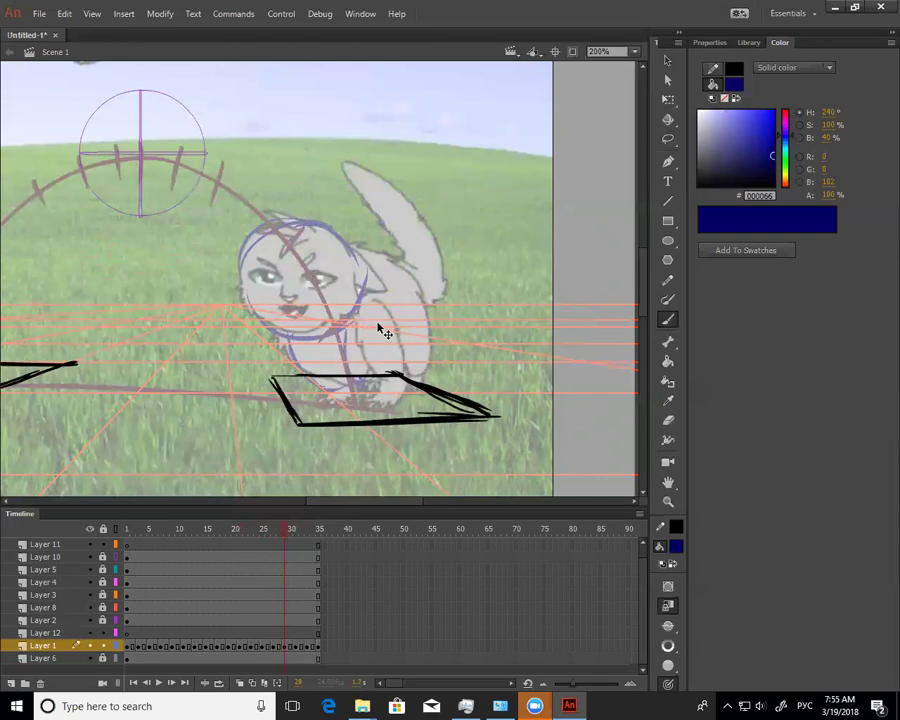
mouse_move(352, 256)
mouse_down()
mouse_move(366, 294)
mouse_move(298, 365)
mouse_up()
mouse_move(370, 292)
mouse_down()
mouse_move(418, 303)
mouse_move(430, 321)
mouse_up()
mouse_move(430, 343)
mouse_down()
mouse_move(420, 369)
mouse_move(334, 367)
mouse_up()
Sketch a lower tail behind the kitten's rump at frame 29 and erase the old raised tail
mouse_move(430, 321)
mouse_down()
mouse_move(371, 293)
mouse_move(411, 294)
mouse_move(382, 224)
mouse_up()
key(ctrl+z)
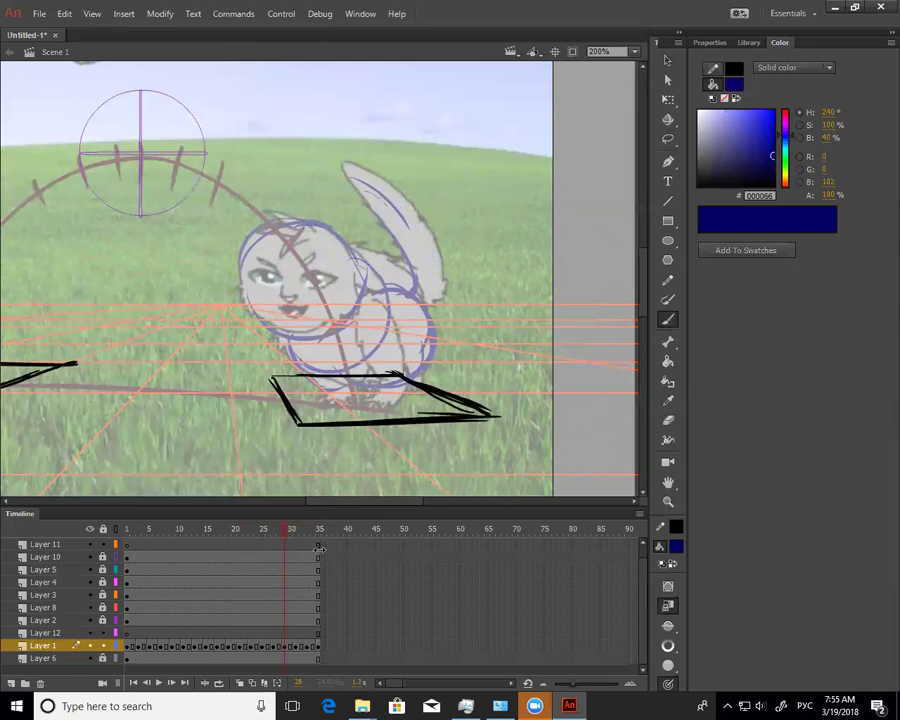
mouse_move(432, 292)
mouse_down()
mouse_move(386, 209)
mouse_move(443, 281)
mouse_up()
drag(429, 239, 460, 317)
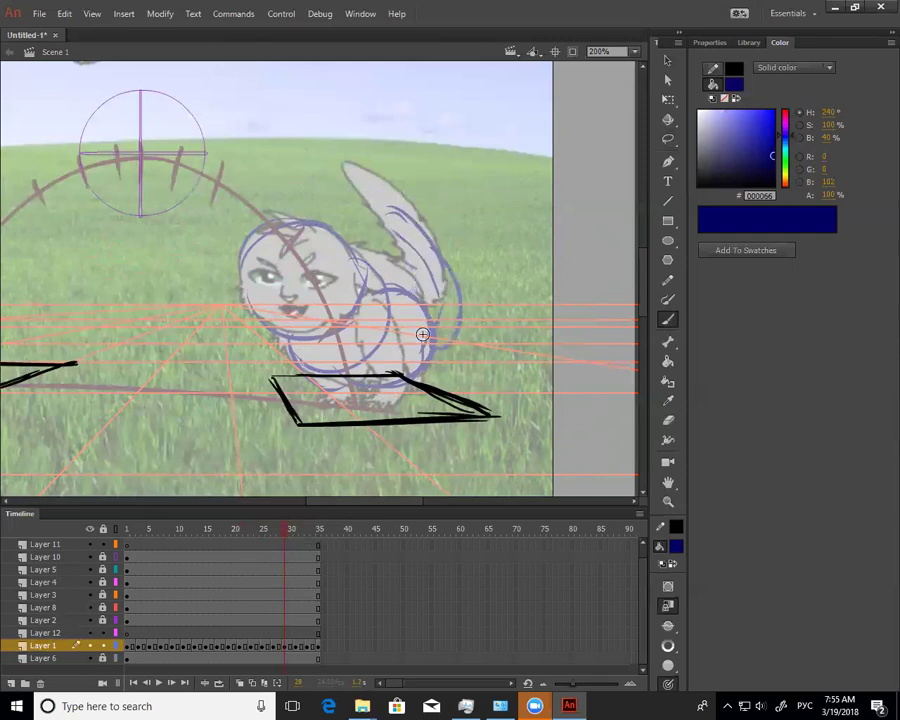
key(e)
mouse_move(354, 190)
mouse_down()
mouse_move(352, 157)
mouse_move(391, 190)
mouse_up()
mouse_move(360, 240)
mouse_down()
mouse_move(420, 285)
mouse_move(392, 268)
mouse_move(404, 378)
mouse_up()
Sketch the kitten's legs and paws under the body at frame 29, erasing the old lines around the front paw
key(b)
key(ctrl+z)
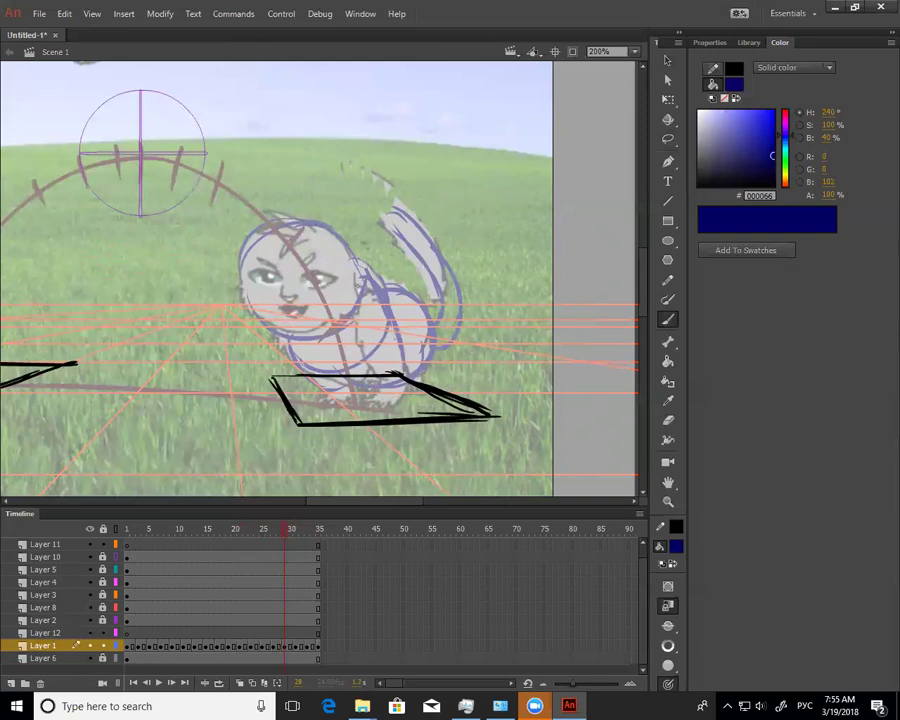
mouse_move(387, 308)
mouse_down()
mouse_move(389, 366)
mouse_move(354, 317)
mouse_move(398, 364)
mouse_up()
key(ctrl+z)
drag(400, 373, 386, 400)
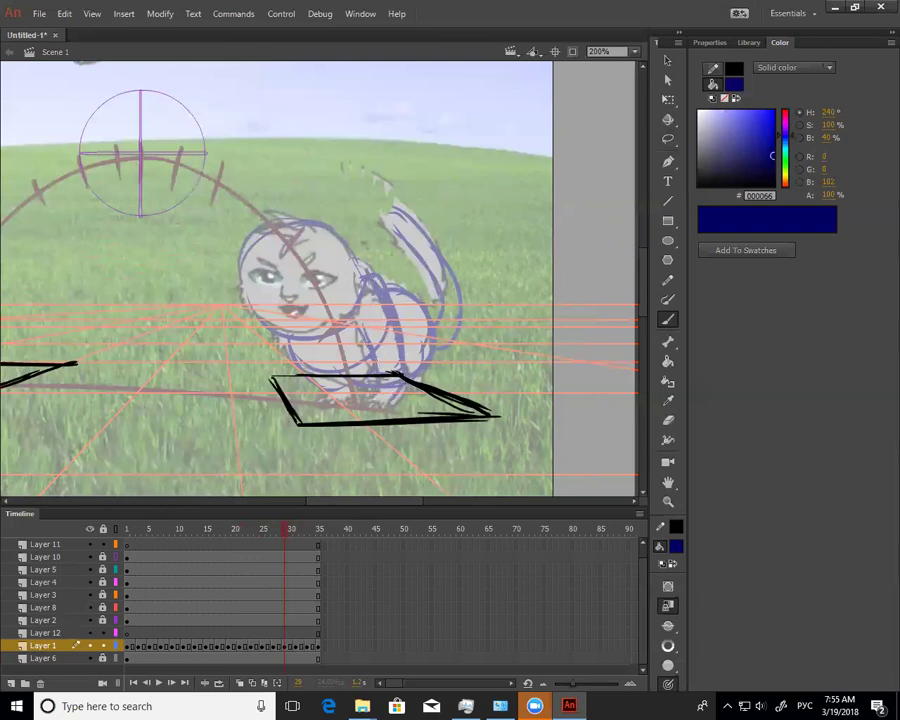
drag(397, 329, 402, 364)
key(e)
key(b)
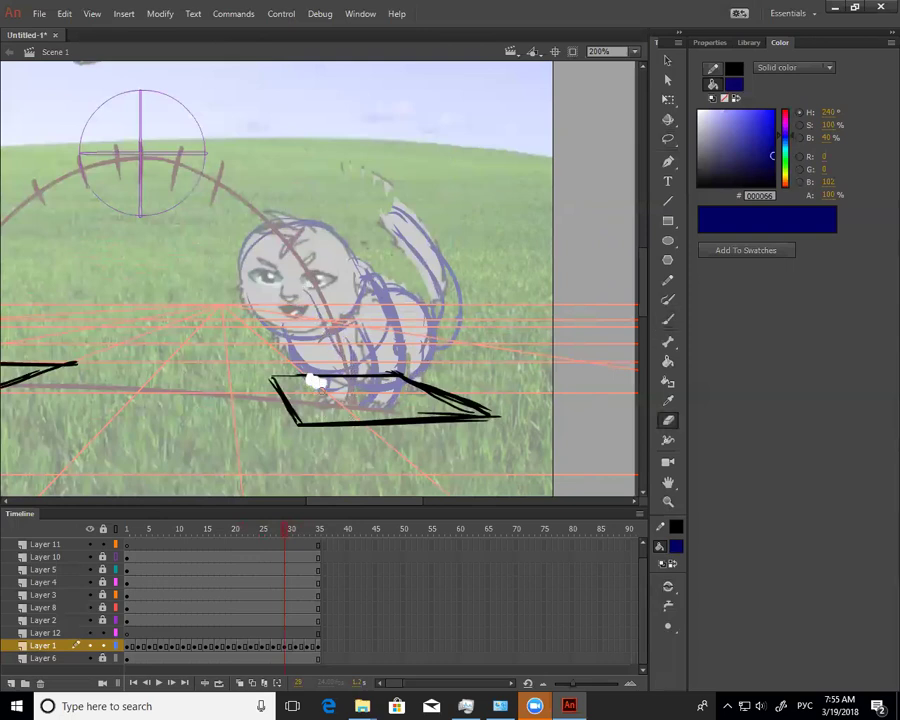
drag(318, 404, 338, 403)
key(ctrl+z)
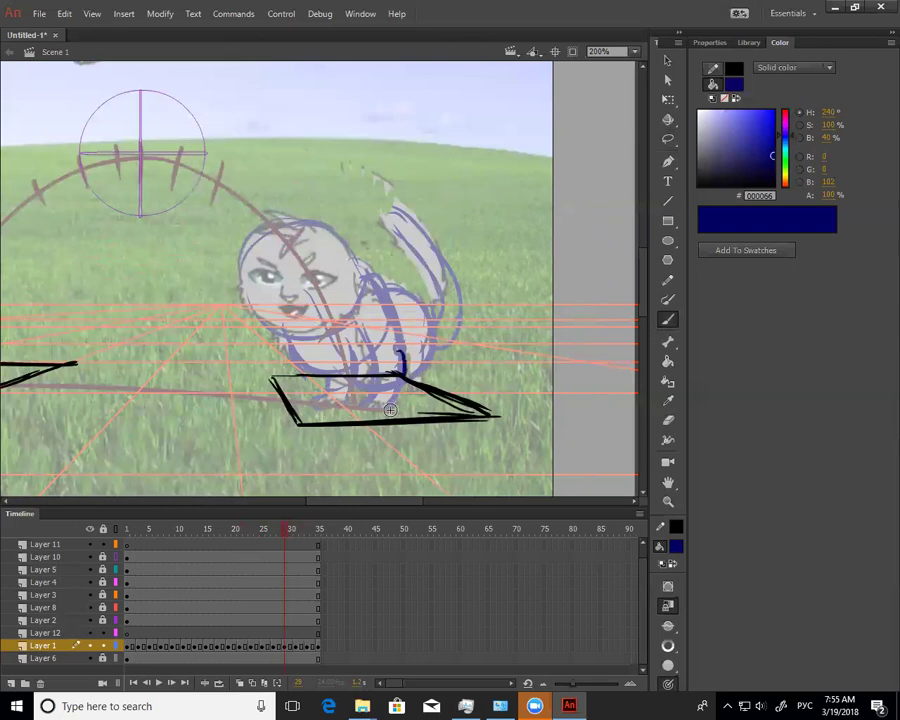
Sketch the kitten's hind leg and foot behind the body at frame 30, undoing the unwanted strokes
mouse_move(286, 528)
mouse_down()
mouse_move(263, 536)
mouse_move(293, 536)
mouse_up()
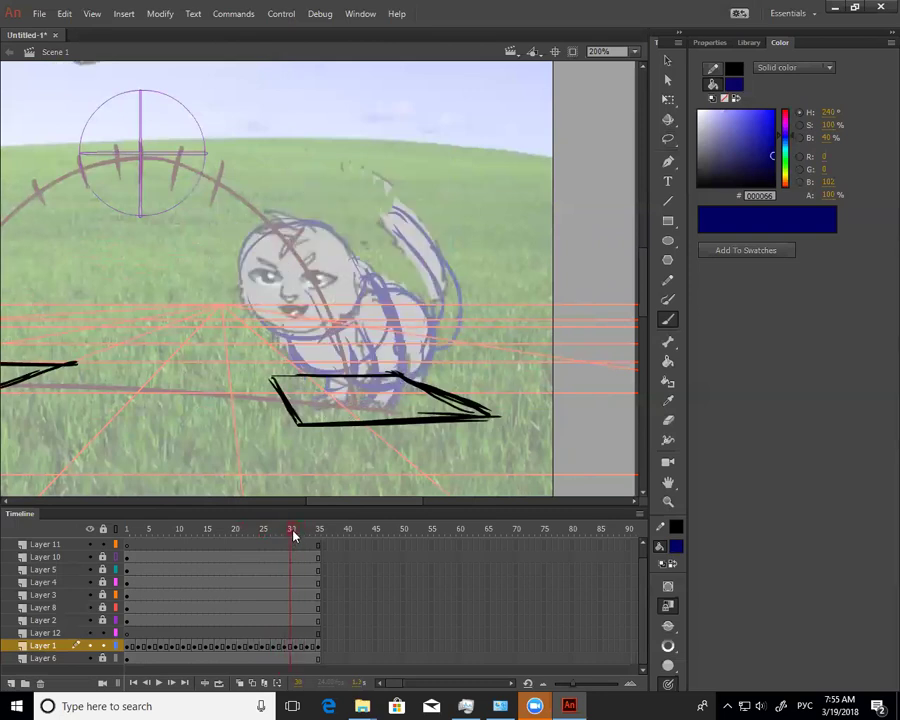
drag(407, 340, 405, 357)
key(ctrl+z)
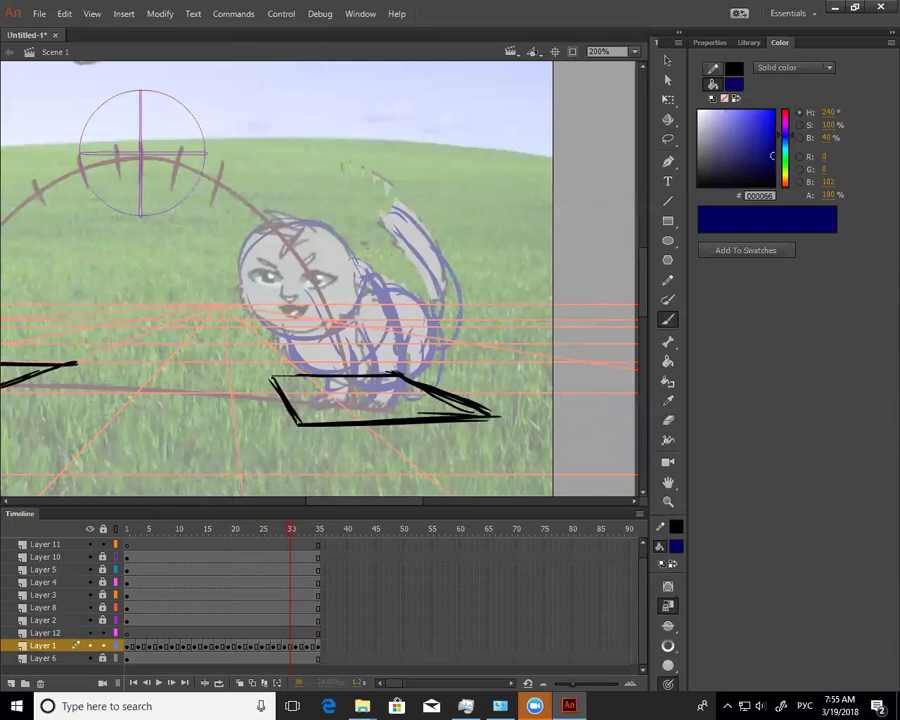
key(ctrl+z)
drag(408, 403, 436, 399)
Sketch the hind paw beside the kitten's body and reinforce the rump outline at frame 28
drag(291, 533, 280, 533)
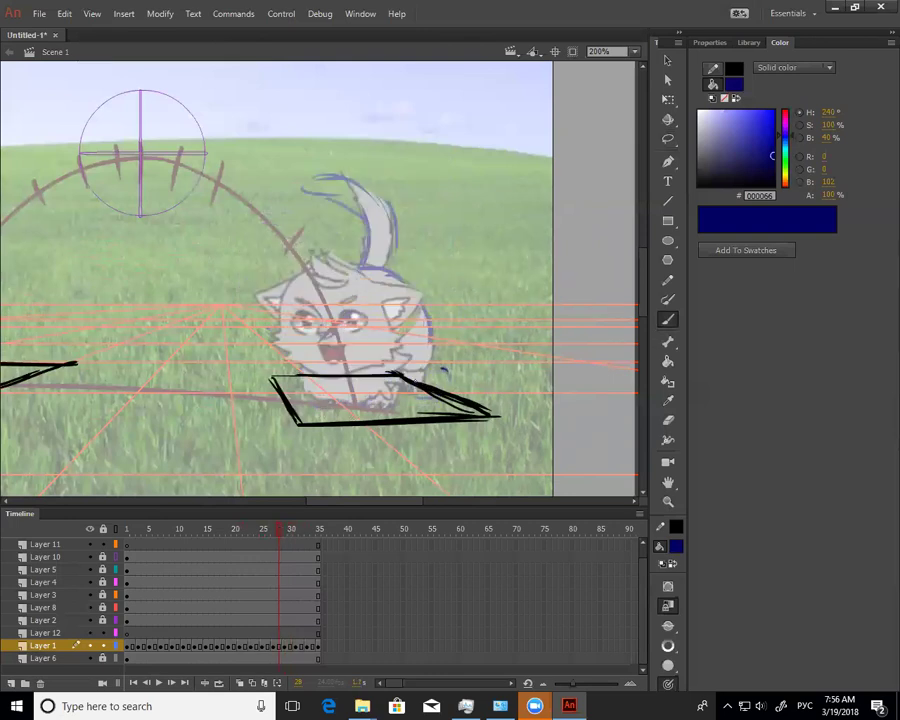
key(v)
click(446, 374)
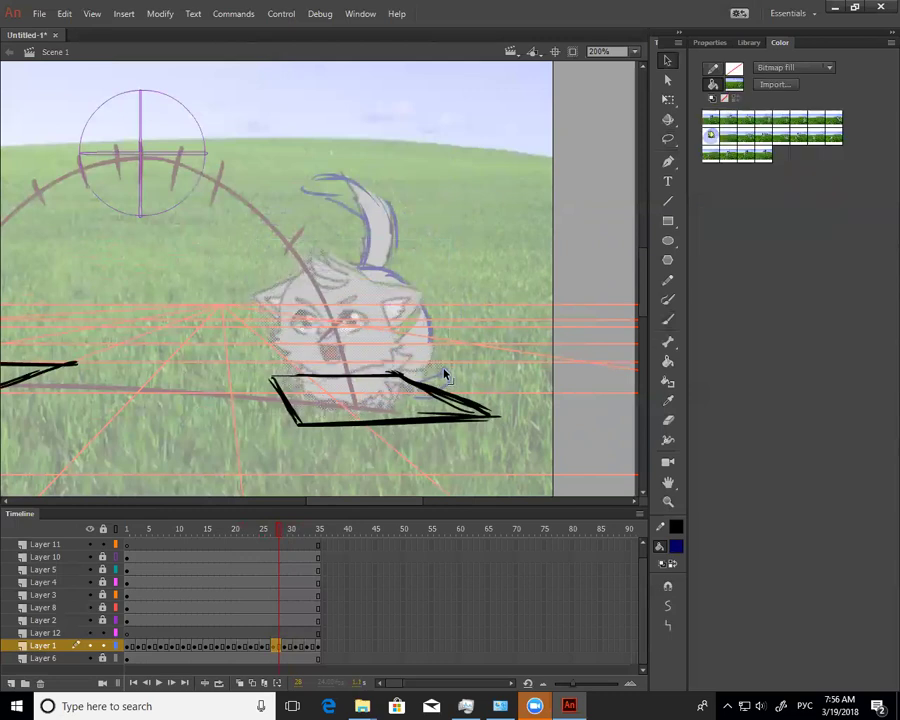
key(b)
drag(446, 374, 412, 380)
drag(428, 322, 437, 343)
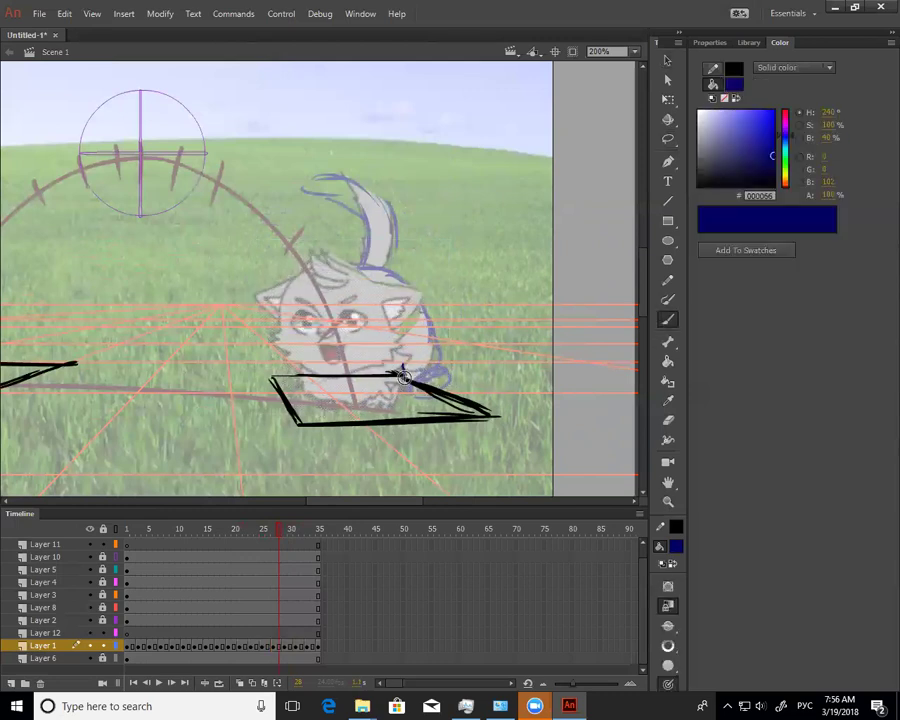
Sketch the kitten's outer hind leg from the rump down to the landing platform at frame 31
click(291, 536)
drag(291, 536, 298, 537)
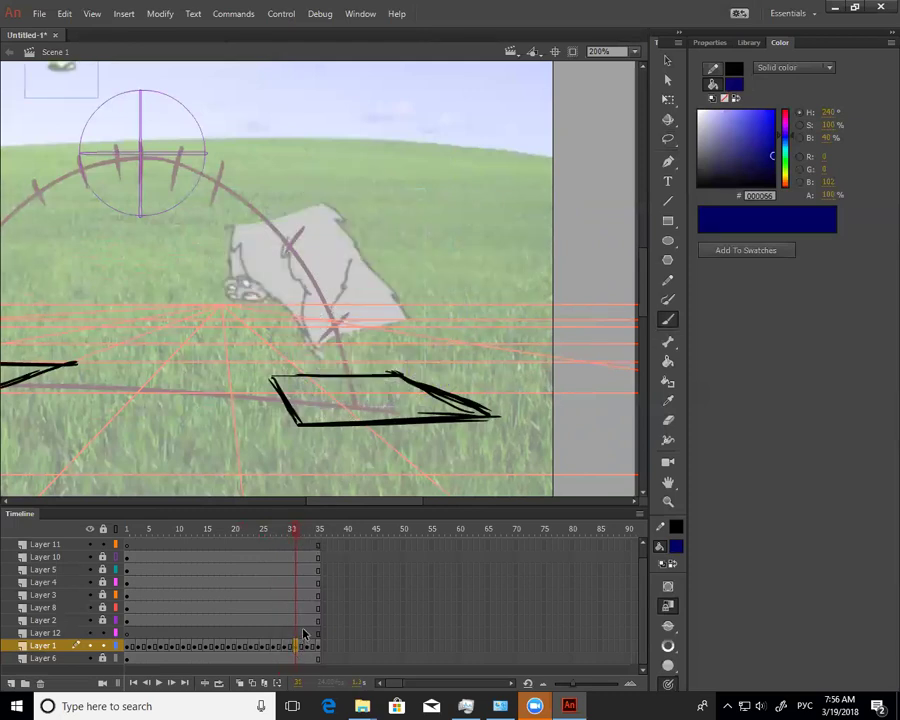
drag(336, 305, 342, 335)
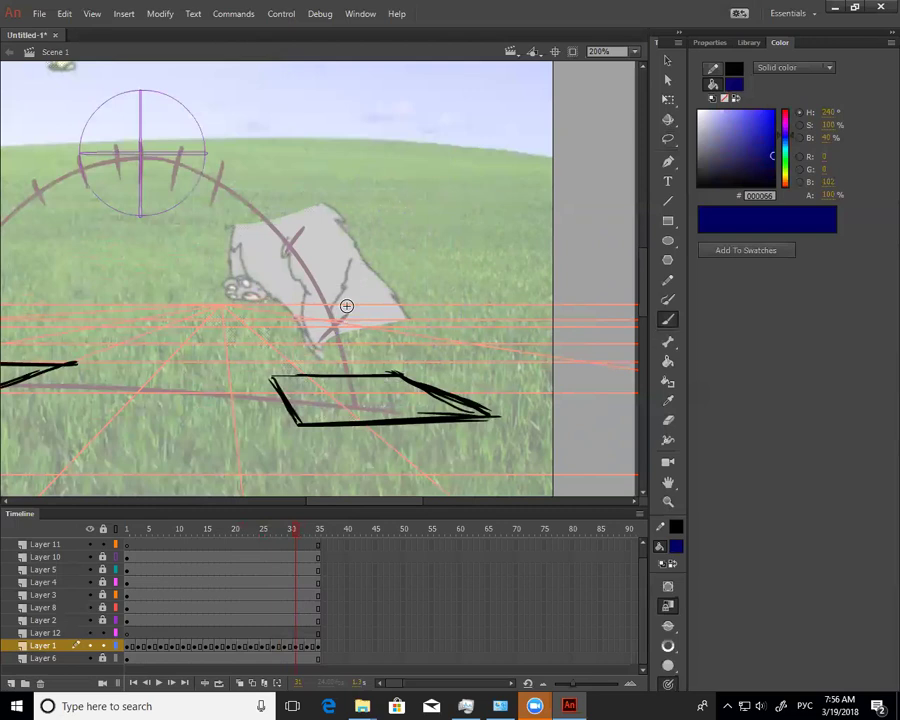
drag(355, 292, 363, 342)
drag(383, 285, 408, 332)
mouse_move(362, 334)
mouse_down()
mouse_move(400, 377)
mouse_move(428, 385)
mouse_move(409, 387)
mouse_move(429, 400)
mouse_up()
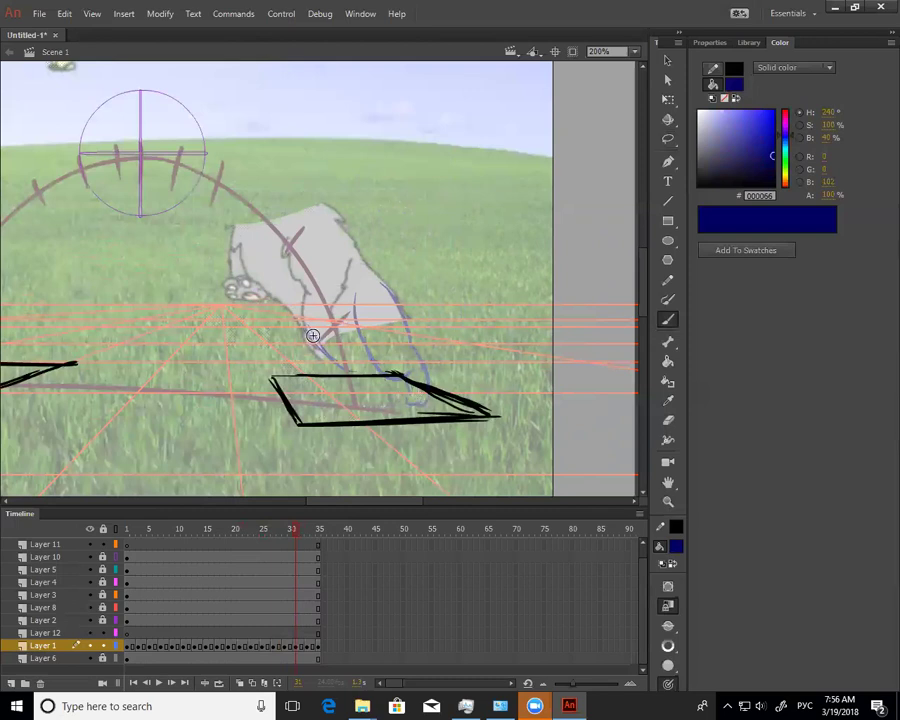
Sketch the other hind leg and foot at frame 31 and reinforce the inner leg lines up to the belly
mouse_move(320, 345)
mouse_down()
mouse_move(334, 356)
mouse_move(322, 377)
mouse_move(369, 392)
mouse_up()
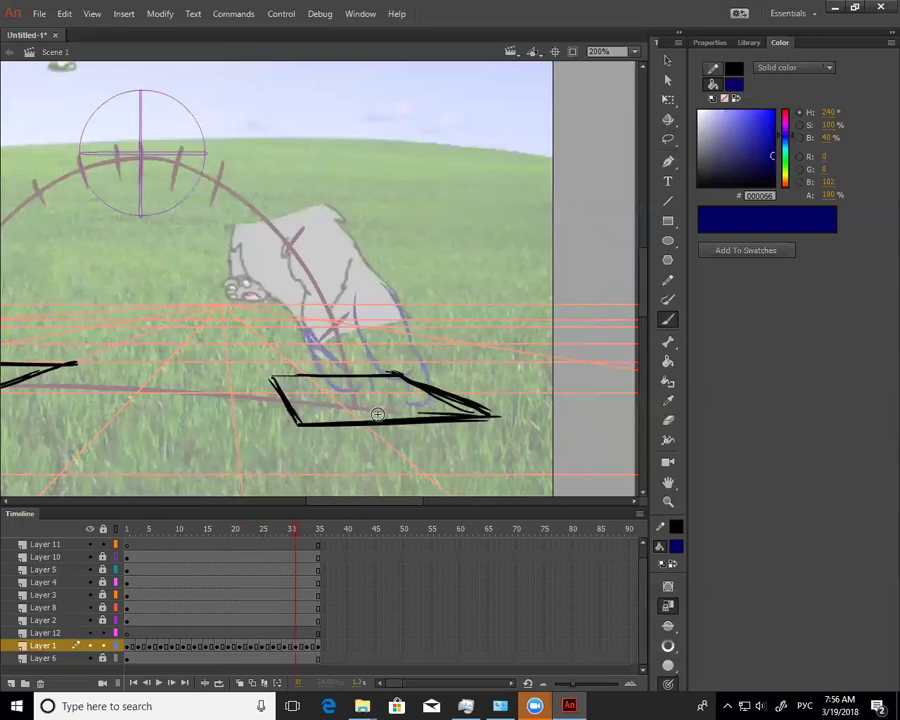
drag(370, 375, 380, 403)
mouse_move(282, 238)
mouse_down()
mouse_move(343, 370)
mouse_move(354, 369)
mouse_up()
mouse_move(317, 321)
mouse_down()
mouse_move(324, 353)
mouse_move(345, 376)
mouse_up()
drag(345, 350, 344, 305)
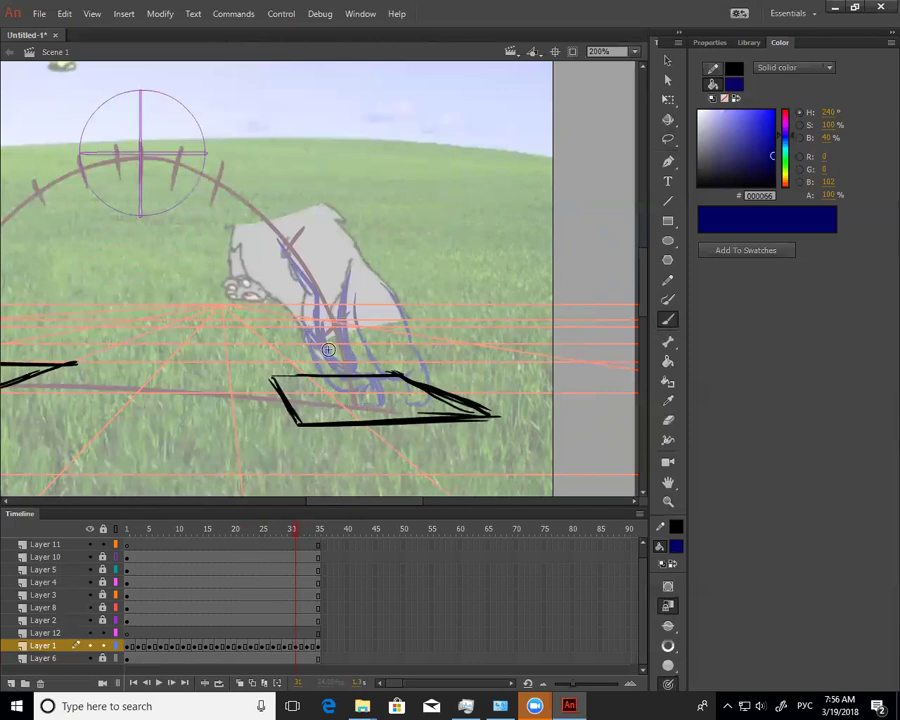
Draw the missing head as a circle above the torso at frame 31 and outline the body and front paw
scroll(335, 285, up, 3)
drag(219, 294, 318, 296)
mouse_move(294, 213)
mouse_down()
mouse_move(333, 275)
mouse_move(246, 322)
mouse_up()
drag(320, 267, 211, 267)
mouse_move(248, 310)
mouse_down()
mouse_move(278, 356)
mouse_move(245, 366)
mouse_move(326, 417)
mouse_move(335, 438)
mouse_up()
drag(333, 283, 412, 402)
key(e)
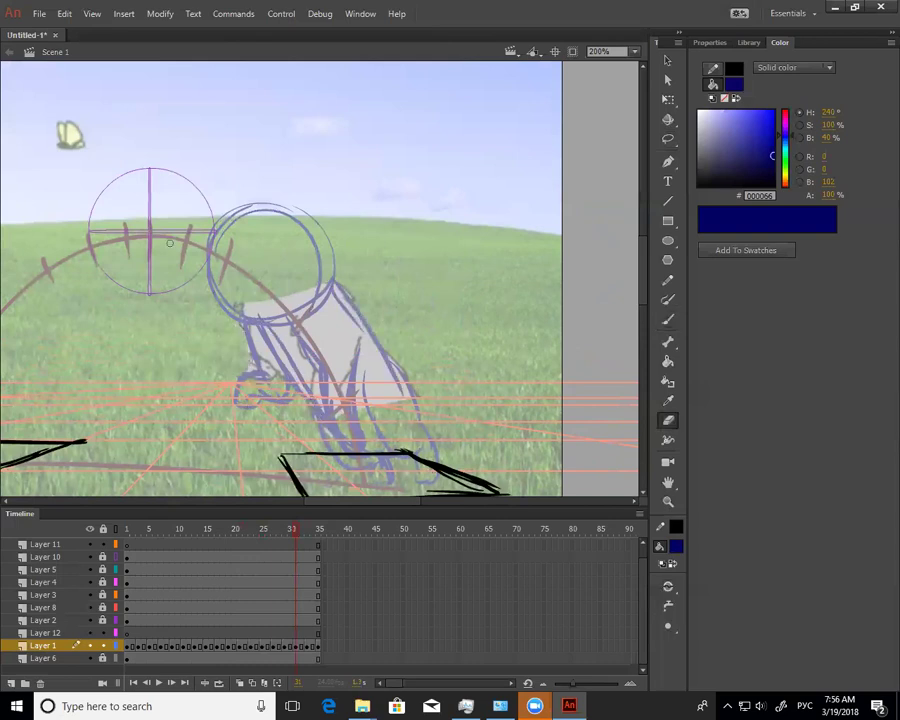
key(b)
Reinforce the kitten's head and shoulder contour at frame 31 and add construction lines across the head
drag(221, 241, 288, 215)
drag(288, 214, 358, 291)
drag(280, 250, 355, 297)
drag(281, 258, 330, 276)
drag(311, 234, 358, 297)
mouse_move(278, 218)
mouse_down()
mouse_move(233, 299)
mouse_move(245, 295)
mouse_up()
drag(198, 269, 327, 292)
drag(242, 258, 256, 213)
drag(262, 223, 283, 223)
Compare the poses at frames 31 to 33 and insert two frames after frame 33, extending the animation to frame 37
key(z)
alt+click(361, 362)
drag(522, 404, 565, 427)
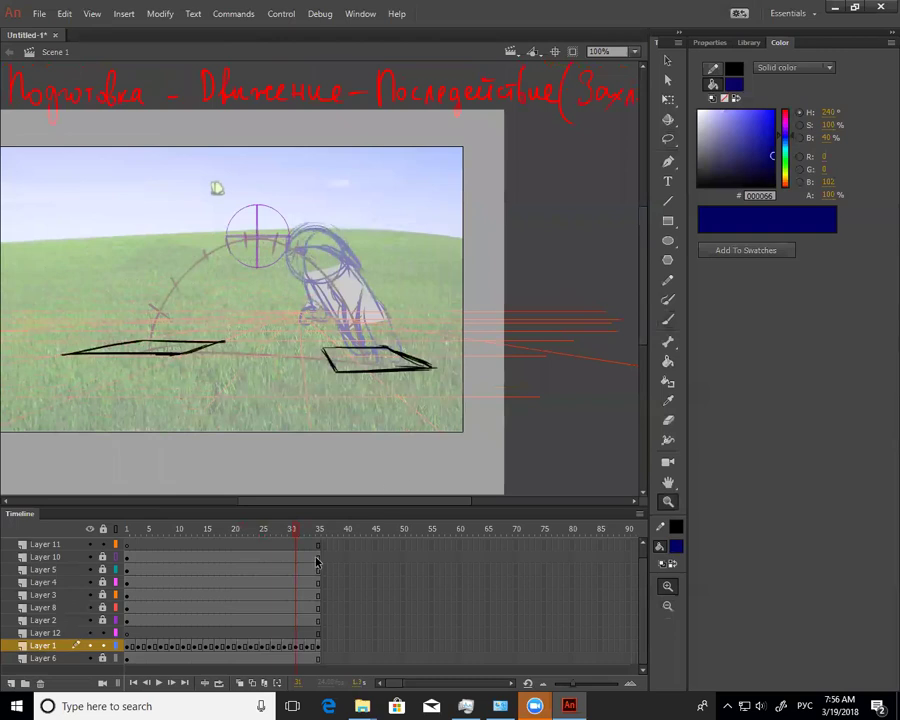
mouse_move(298, 537)
mouse_down()
mouse_move(312, 537)
mouse_move(301, 540)
mouse_move(308, 545)
mouse_up()
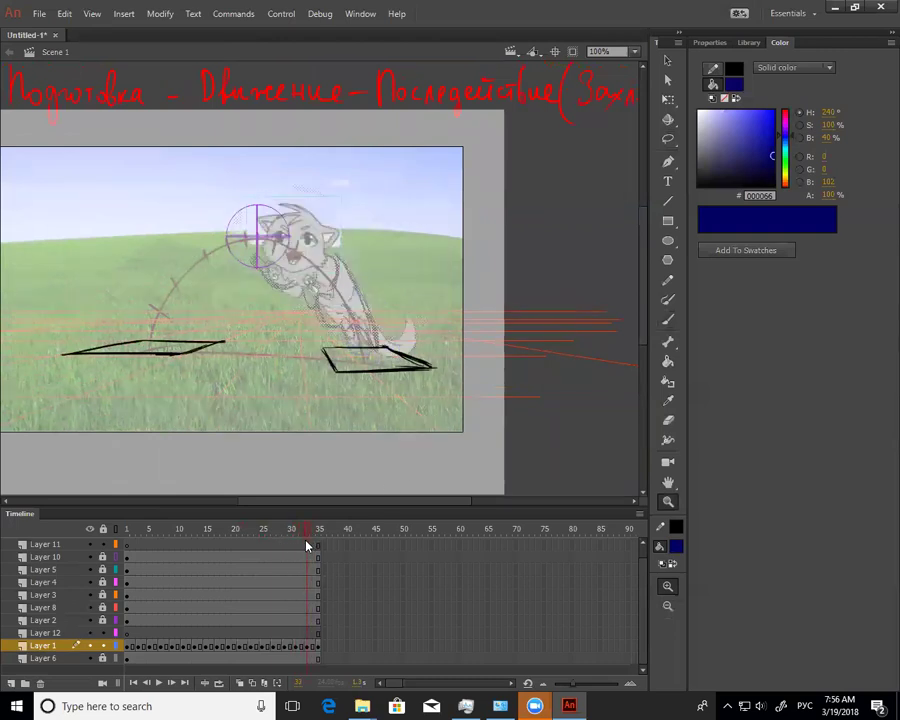
key(e)
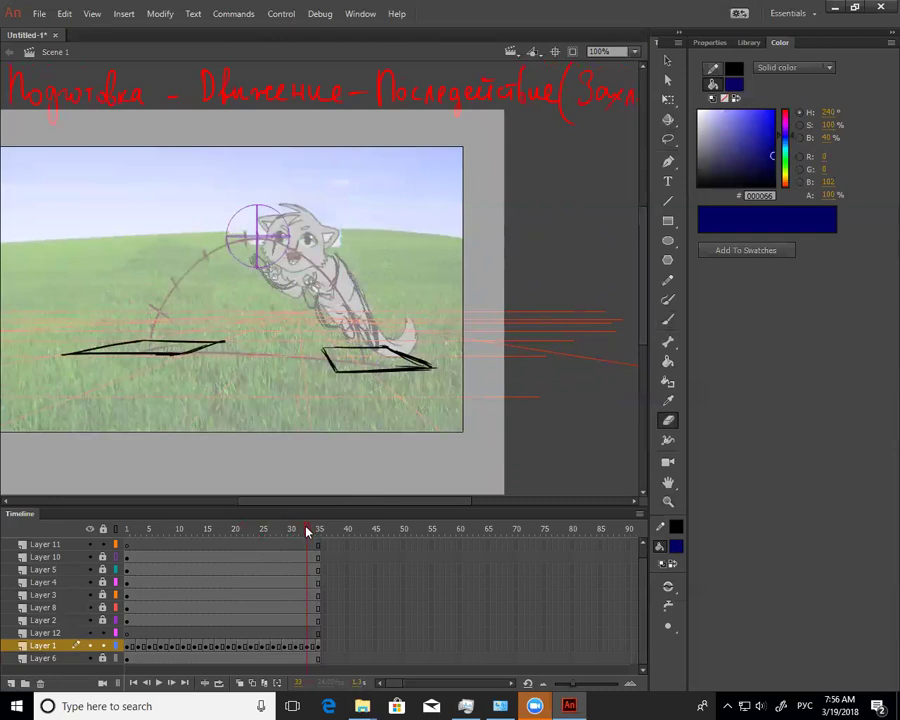
click(295, 535)
mouse_move(299, 535)
mouse_down()
mouse_move(320, 535)
mouse_move(314, 667)
mouse_move(296, 540)
mouse_move(303, 545)
mouse_up()
key(F5)
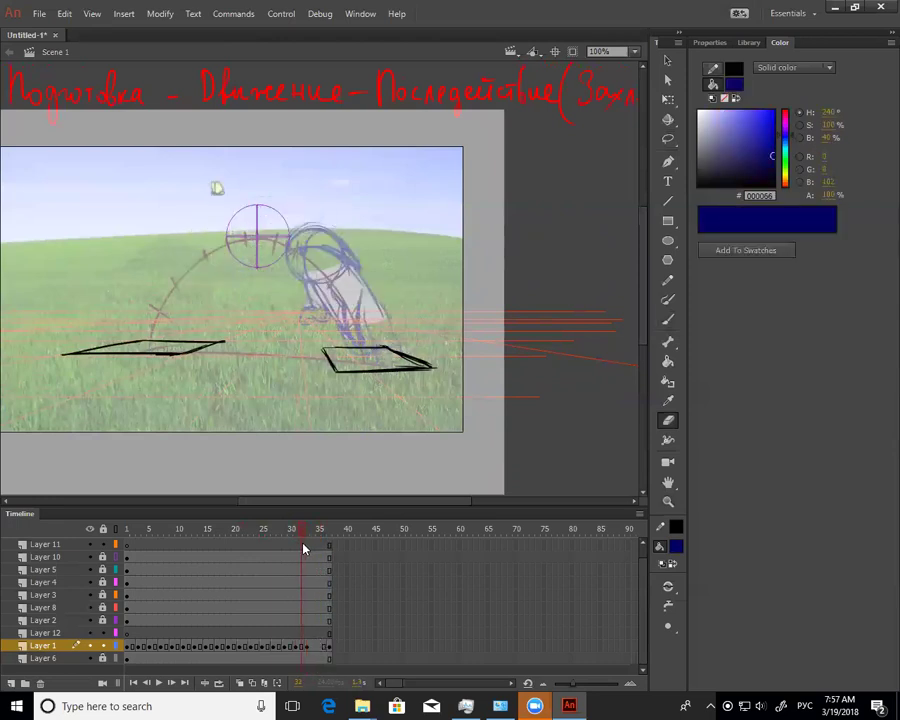
Select the whole kitten drawing at frame 31 and shift it slightly right and down
click(297, 646)
key(l)
click(515, 350)
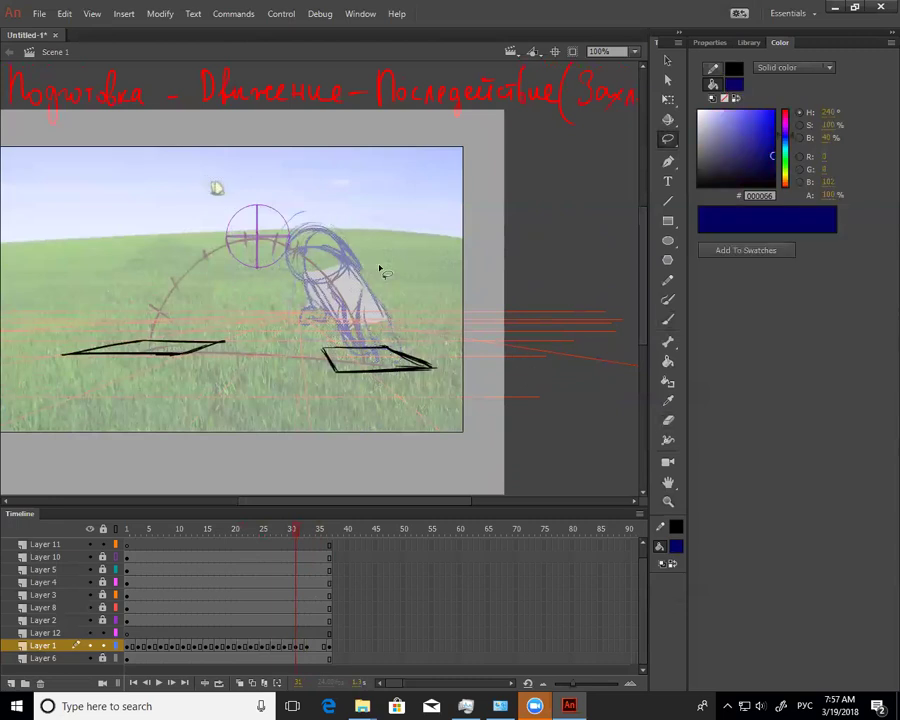
key(ctrl+a)
key(q)
key(v)
drag(363, 294, 367, 301)
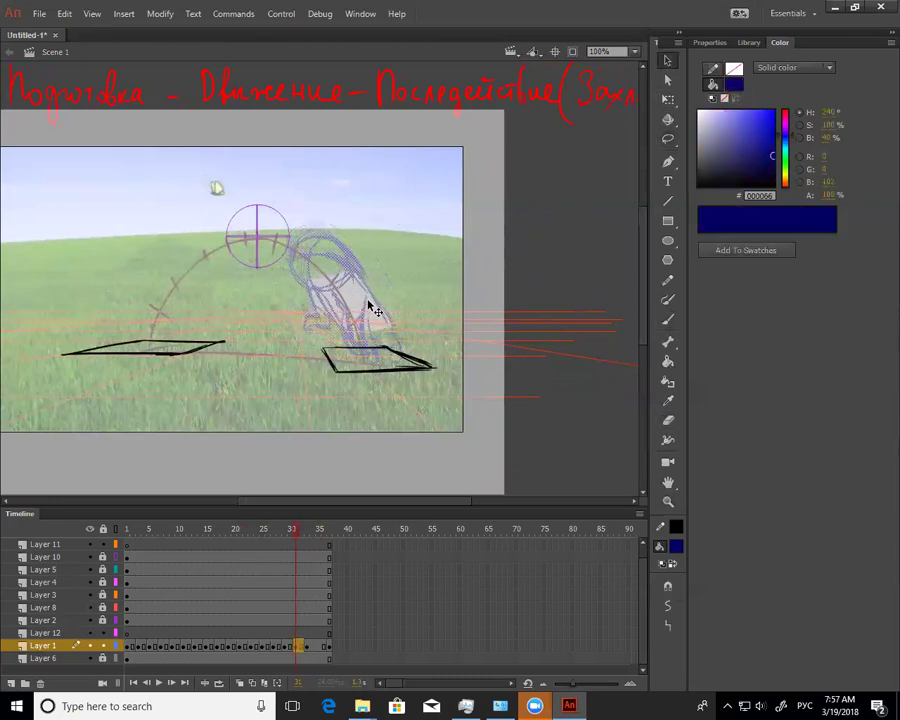
Insert a blank keyframe at frame 35 on Layer 1 and, with onion skinning on, sketch the head circle and arched body
mouse_move(298, 530)
mouse_down()
mouse_move(326, 532)
mouse_move(318, 543)
mouse_up()
click(319, 648)
key(F7)
click(240, 684)
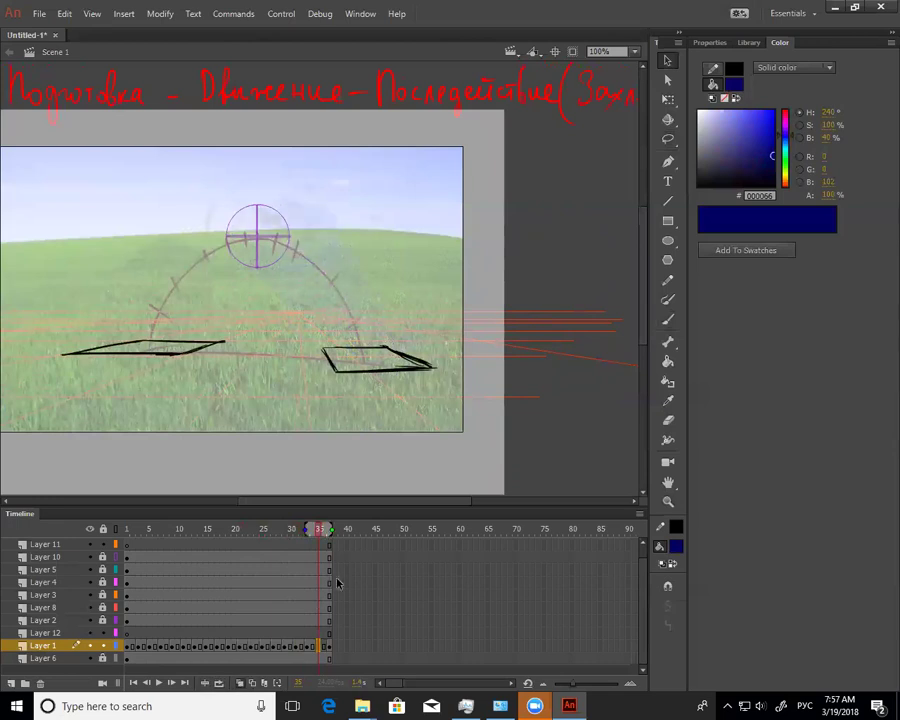
key(b)
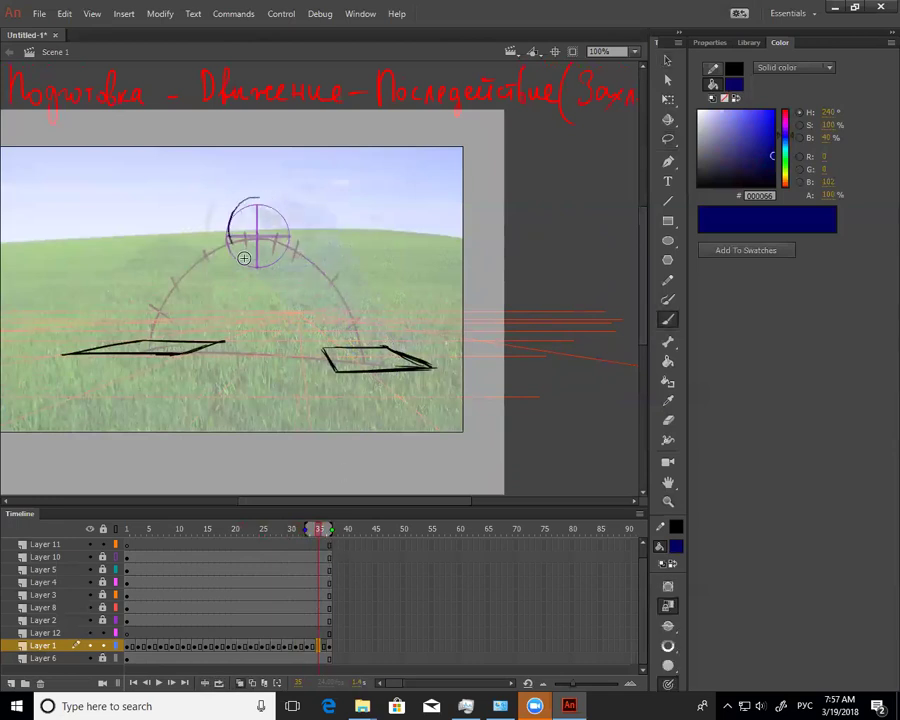
mouse_move(292, 229)
mouse_down()
mouse_move(268, 264)
mouse_move(320, 248)
mouse_up()
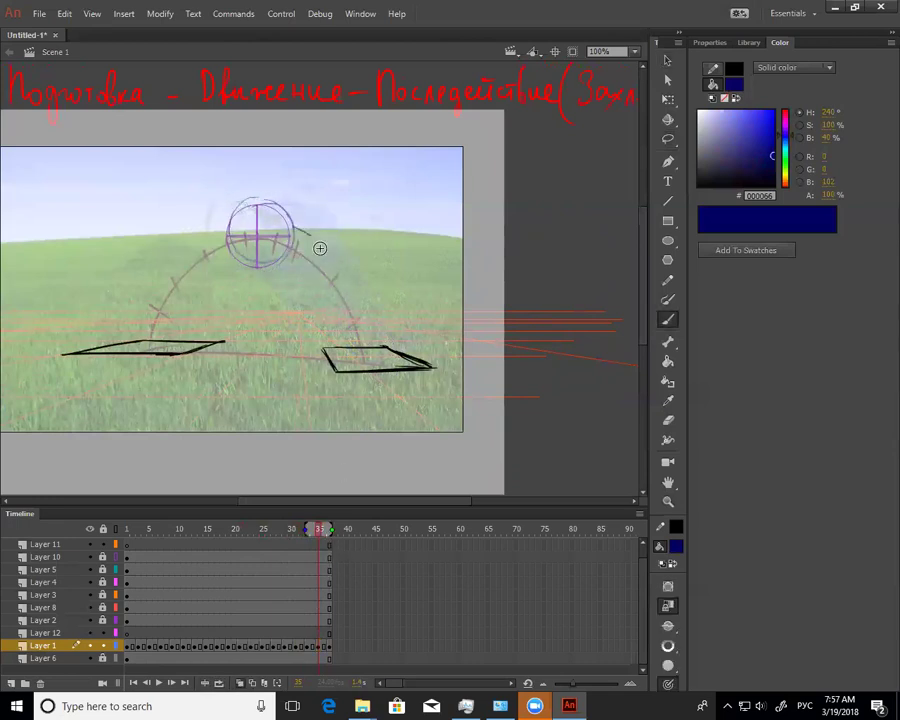
mouse_move(266, 268)
mouse_down()
mouse_move(337, 257)
mouse_move(290, 292)
mouse_move(349, 292)
mouse_move(358, 325)
mouse_up()
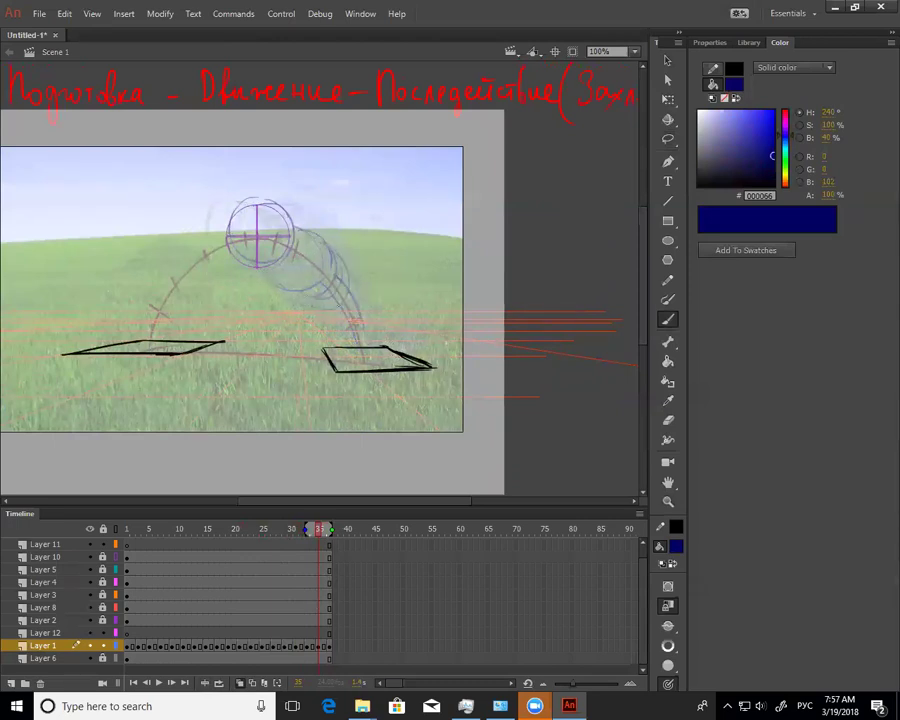
Turn off onion skinning and strengthen the back, belly and head outlines of the frame 35 pose
click(241, 683)
drag(317, 530, 322, 528)
drag(289, 211, 304, 224)
mouse_move(309, 277)
mouse_down()
mouse_move(311, 233)
mouse_move(336, 272)
mouse_up()
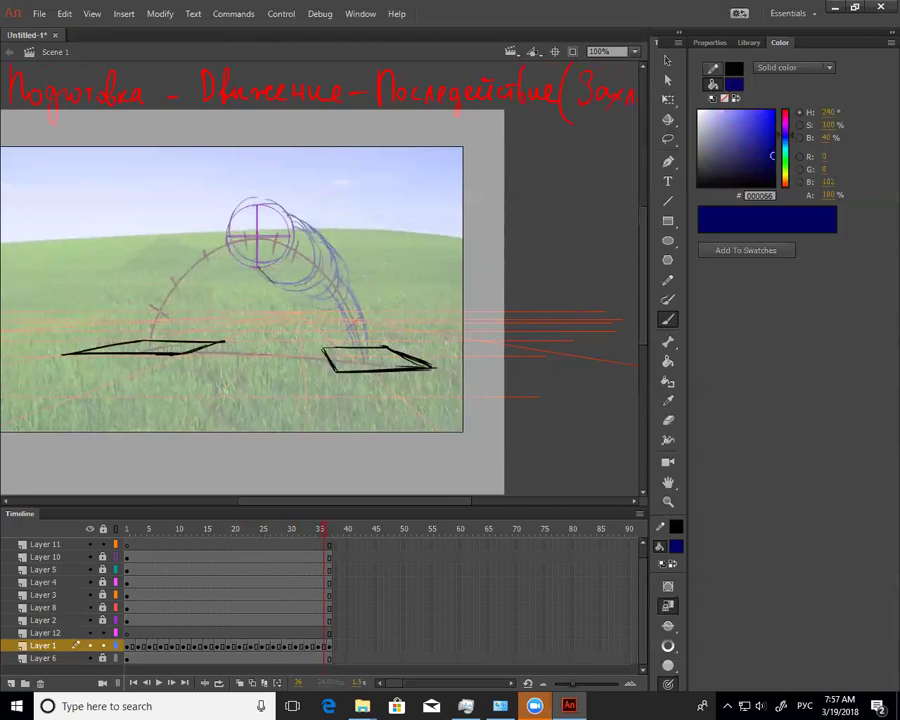
mouse_move(229, 232)
mouse_down()
mouse_move(234, 222)
mouse_move(293, 250)
mouse_up()
mouse_move(322, 535)
mouse_down()
mouse_move(314, 528)
mouse_move(332, 532)
mouse_move(313, 541)
mouse_move(326, 534)
mouse_move(321, 545)
mouse_move(329, 543)
mouse_move(127, 545)
mouse_move(293, 536)
mouse_move(323, 577)
mouse_move(320, 637)
mouse_up()
click(318, 646)
mouse_move(325, 524)
mouse_down()
mouse_move(308, 532)
mouse_move(332, 534)
mouse_move(322, 535)
mouse_up()
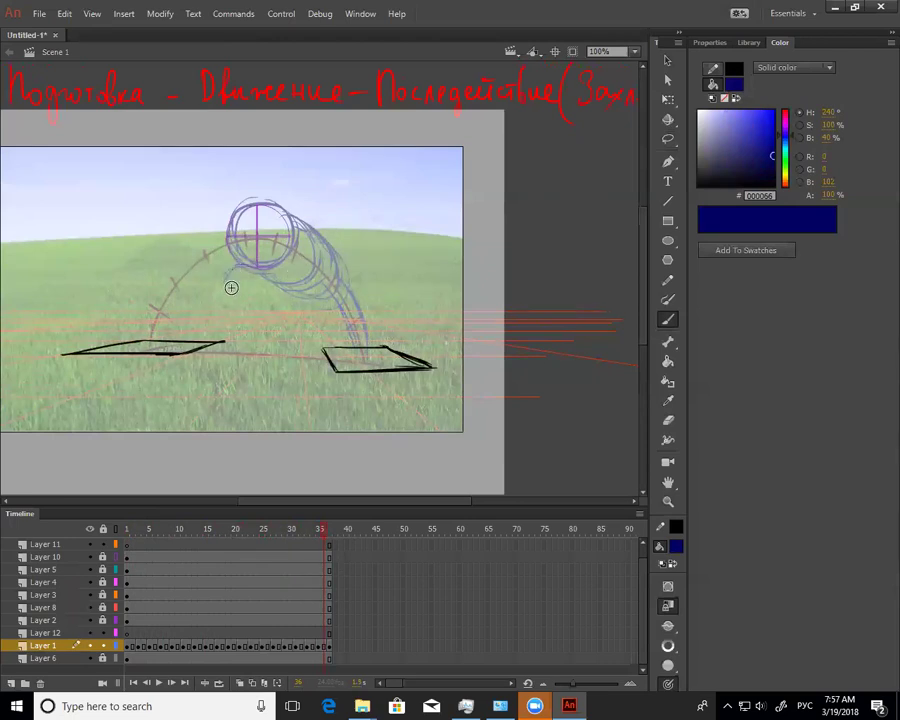
Sketch the front paw under the head in the frame 35 pose, checking it against frame 37
click(334, 531)
mouse_move(323, 535)
mouse_down()
mouse_move(309, 536)
mouse_move(320, 533)
mouse_up()
mouse_move(247, 272)
mouse_down()
mouse_move(228, 262)
mouse_move(249, 272)
mouse_move(232, 268)
mouse_up()
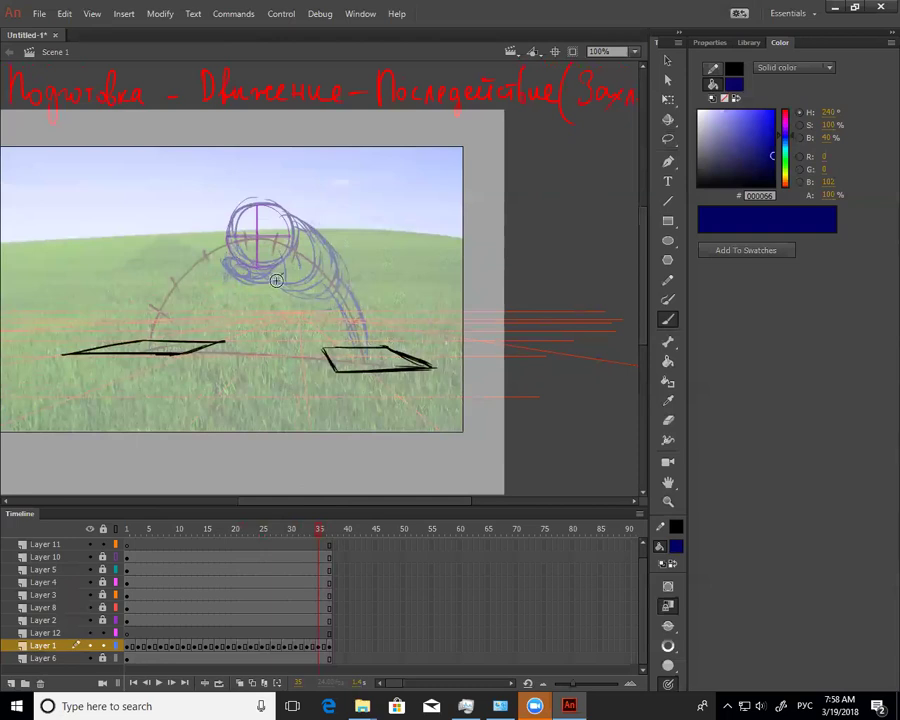
click(334, 532)
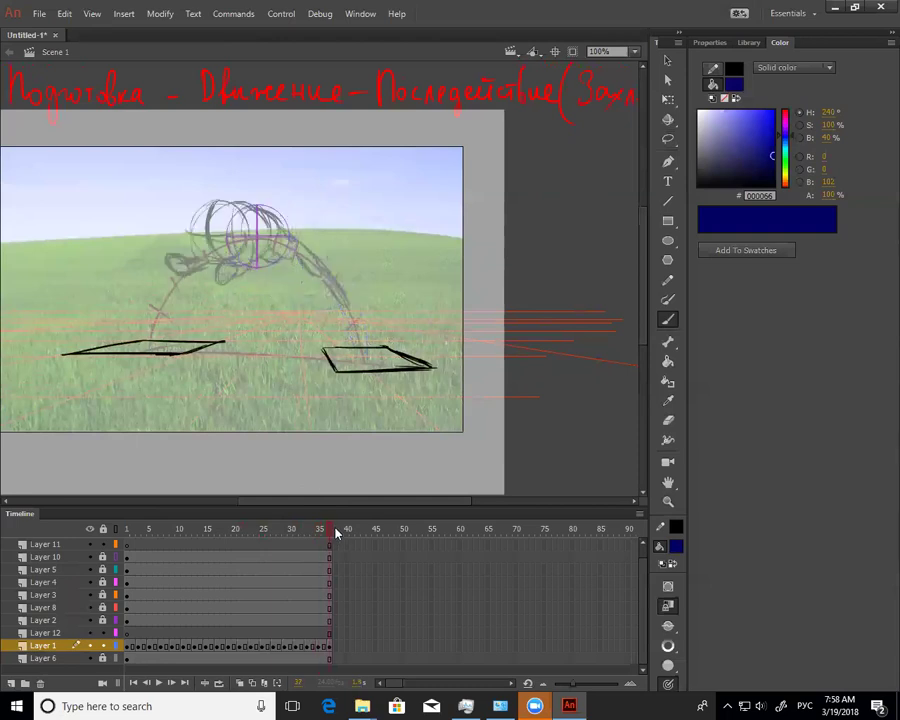
mouse_move(330, 532)
mouse_down()
mouse_move(301, 535)
mouse_move(323, 535)
mouse_up()
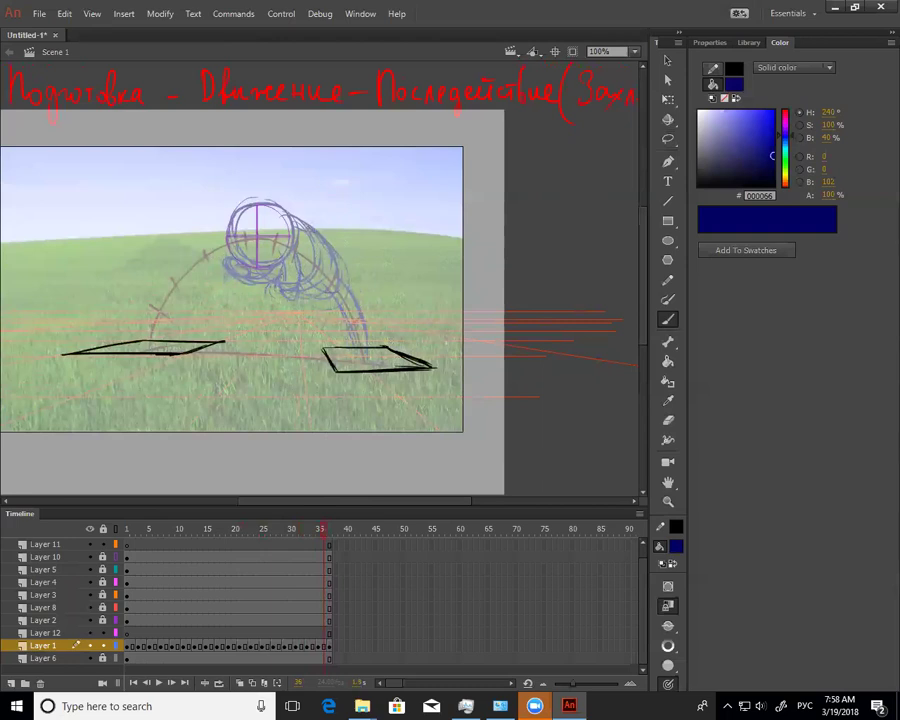
Sketch the limbs beneath the arched body in the frame 35 pose, including a paw below the chest
mouse_move(316, 541)
mouse_down()
mouse_move(335, 533)
mouse_move(324, 537)
mouse_up()
drag(350, 321, 339, 292)
mouse_move(313, 289)
mouse_down()
mouse_move(330, 311)
mouse_move(316, 297)
mouse_up()
mouse_move(279, 261)
mouse_down()
mouse_move(276, 281)
mouse_move(292, 293)
mouse_move(272, 292)
mouse_move(293, 292)
mouse_up()
key(e)
key(b)
mouse_move(293, 254)
mouse_down()
mouse_move(303, 283)
mouse_move(288, 295)
mouse_up()
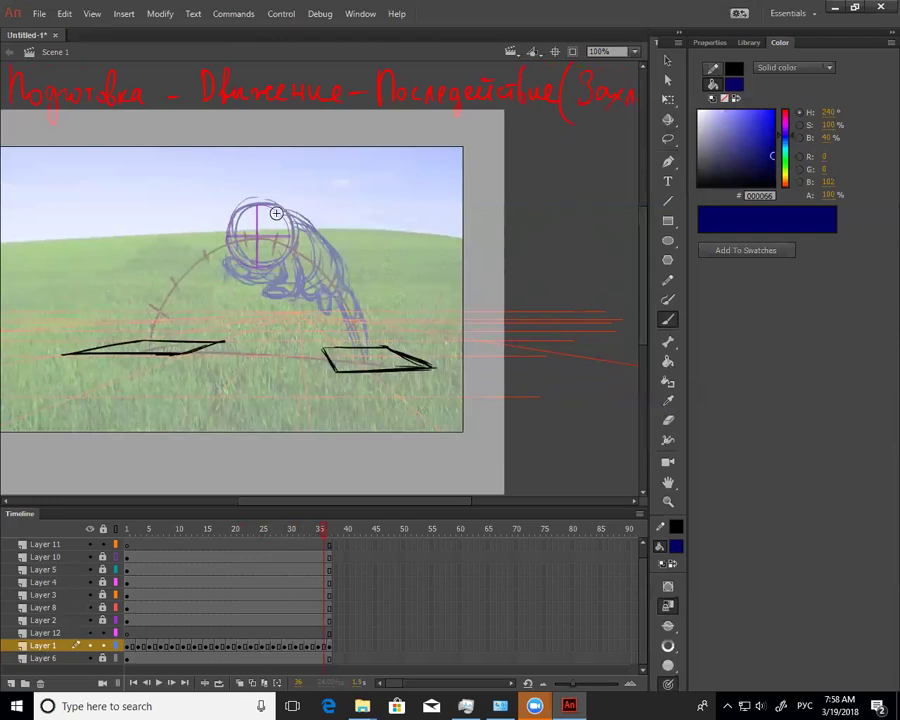
Add pointed ears to the kitten's head in the frame 35 pose and at frame 37
mouse_move(283, 204)
mouse_down()
mouse_move(294, 214)
mouse_move(274, 192)
mouse_up()
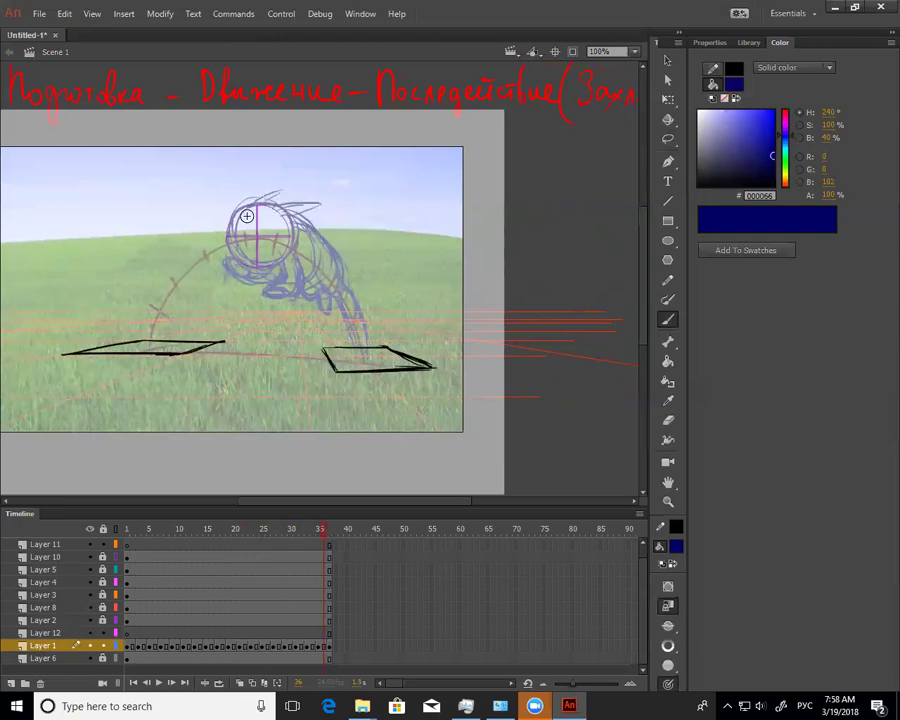
key(.)
mouse_move(226, 204)
mouse_down()
mouse_move(250, 192)
mouse_move(213, 188)
mouse_move(248, 184)
mouse_move(224, 201)
mouse_up()
Step through the first frames and play the jump animation to check the motion
click(126, 530)
click(333, 642)
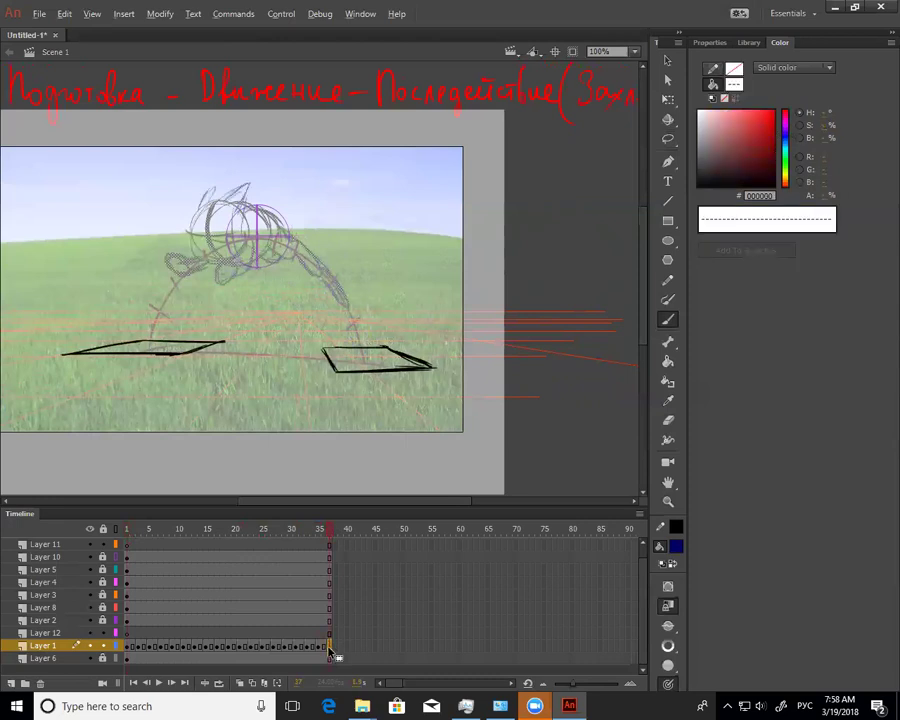
click(131, 647)
click(145, 648)
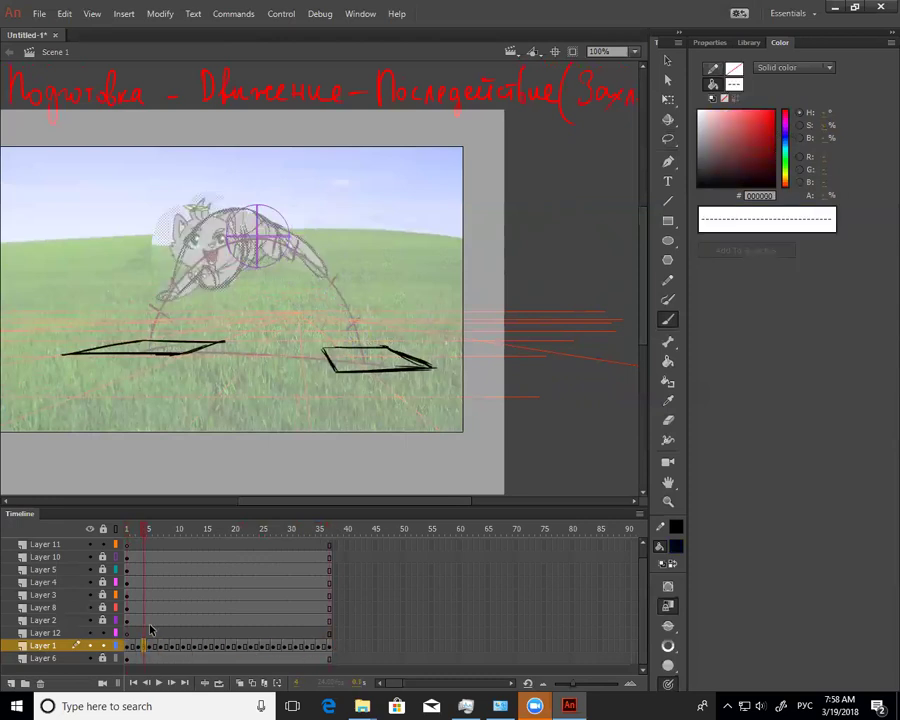
click(163, 531)
drag(165, 536, 381, 518)
key(Return)
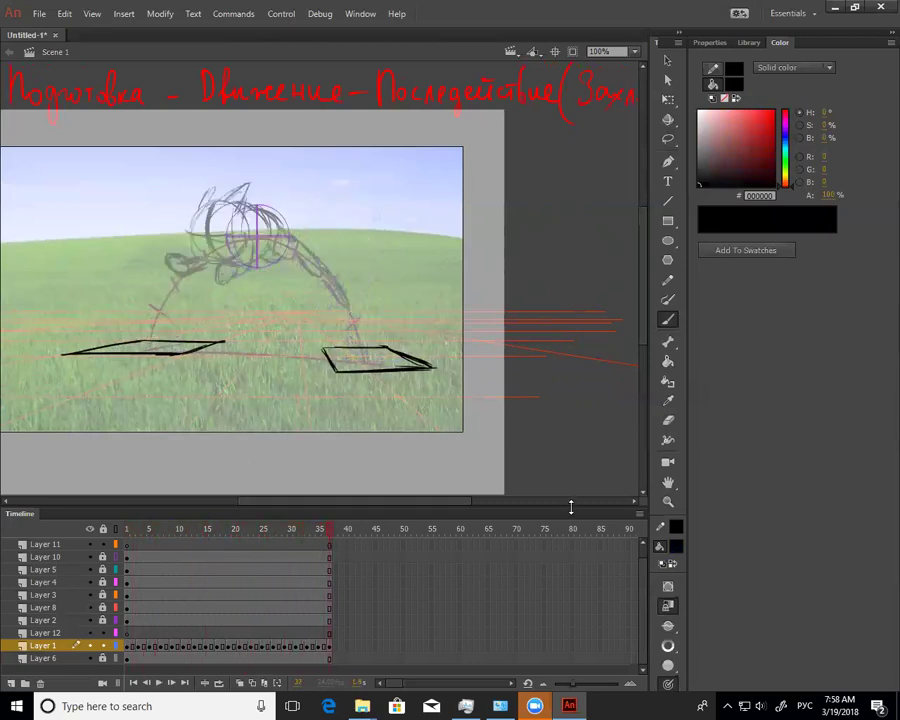
Turn on loop playback, watch the jump animation repeat and stop it at frame 26
click(281, 14)
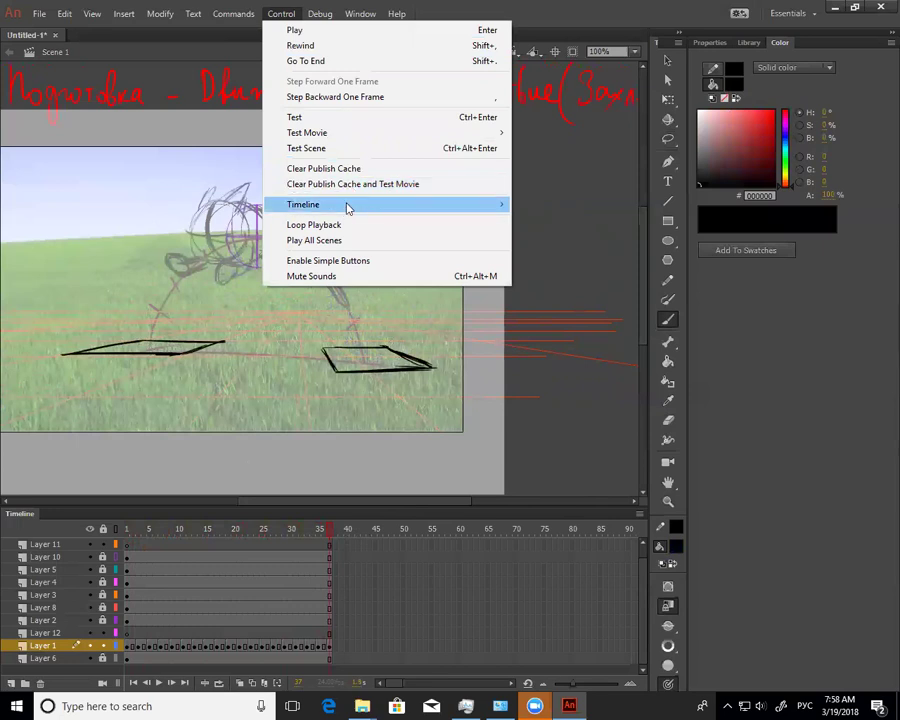
click(352, 238)
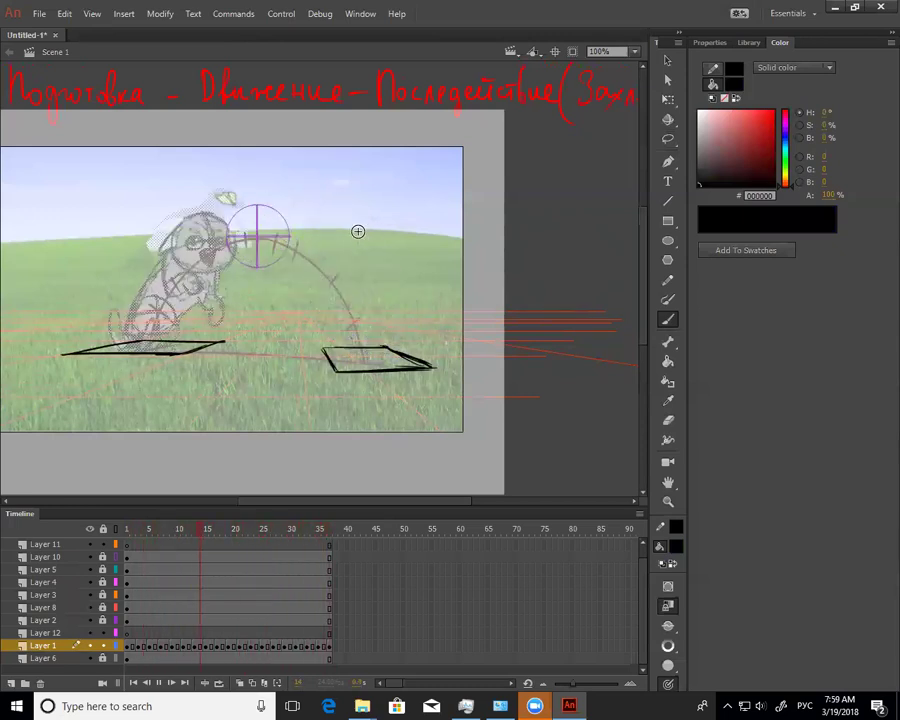
click(268, 532)
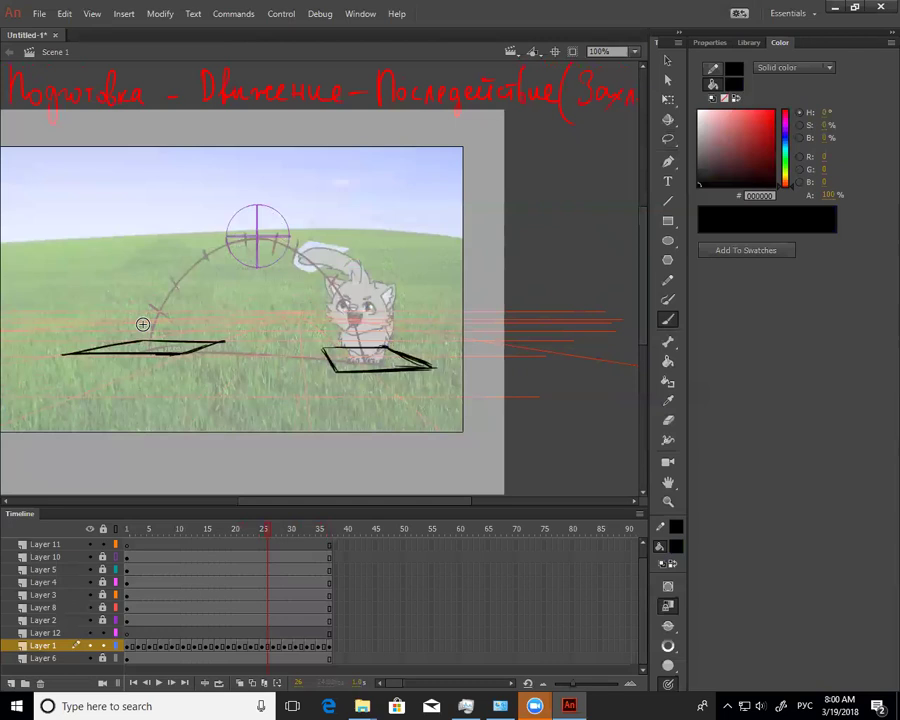
Sketch a series of paw positions beside the stage, falling along a curved path to a flat landing paw
mouse_move(536, 203)
mouse_down()
mouse_move(532, 209)
mouse_move(558, 215)
mouse_up()
drag(544, 203, 541, 214)
drag(533, 205, 530, 214)
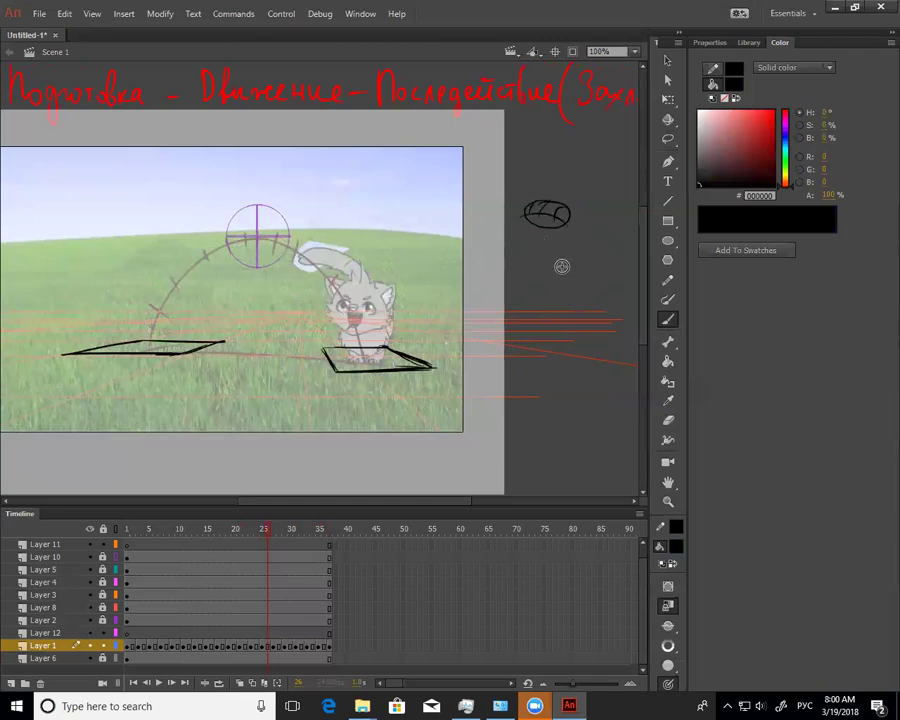
scroll(500, 410, right, 5)
mouse_move(556, 364)
mouse_down()
mouse_move(512, 385)
mouse_move(530, 359)
mouse_move(546, 360)
mouse_move(511, 375)
mouse_move(542, 377)
mouse_up()
key(ctrl+z)
drag(540, 360, 526, 377)
drag(410, 209, 406, 217)
mouse_move(512, 298)
mouse_down()
mouse_move(498, 330)
mouse_move(522, 312)
mouse_move(512, 300)
mouse_move(474, 300)
mouse_move(505, 282)
mouse_move(489, 309)
mouse_up()
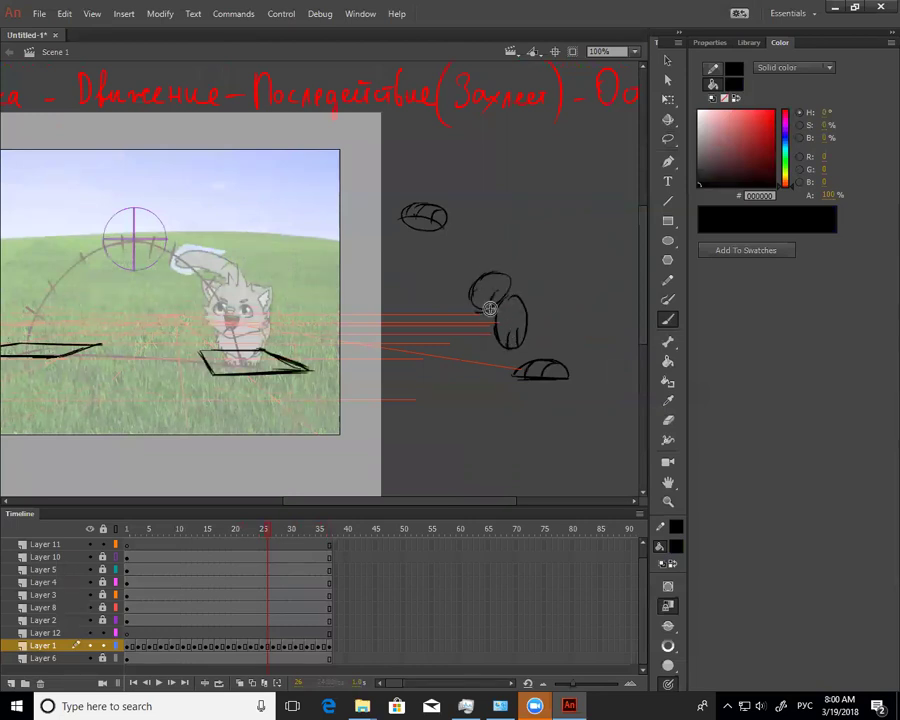
drag(470, 246, 488, 264)
mouse_move(436, 222)
mouse_down()
mouse_move(474, 222)
mouse_move(432, 242)
mouse_up()
drag(537, 332, 393, 207)
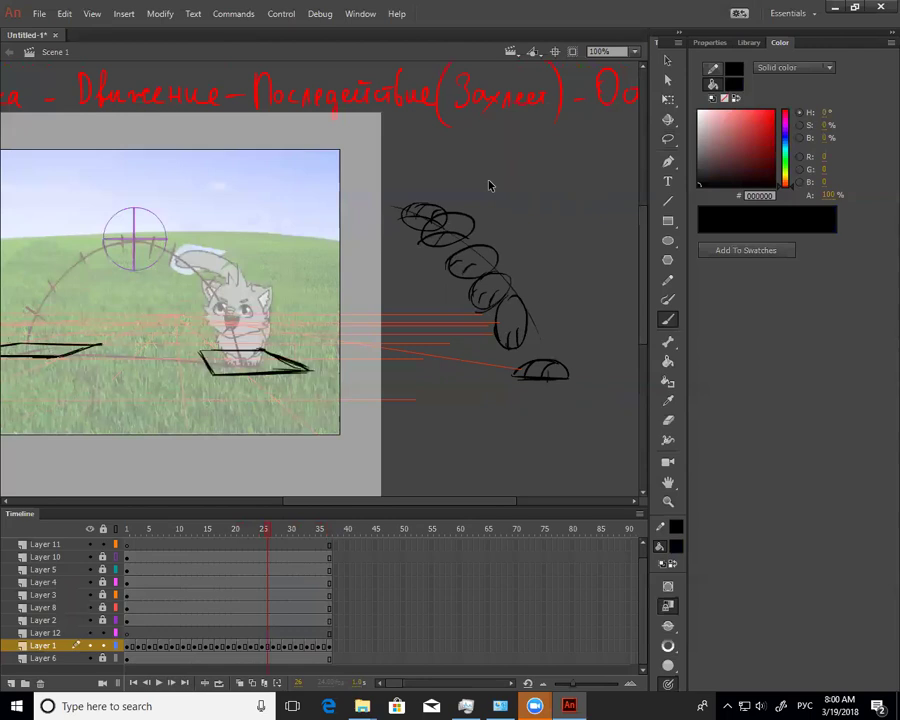
Lasso the demonstration paw sketches beside the stage and delete them
key(v)
key(l)
mouse_move(484, 193)
mouse_down()
mouse_move(470, 292)
mouse_move(588, 313)
mouse_move(564, 266)
mouse_up()
key(Delete)
drag(351, 346, 522, 380)
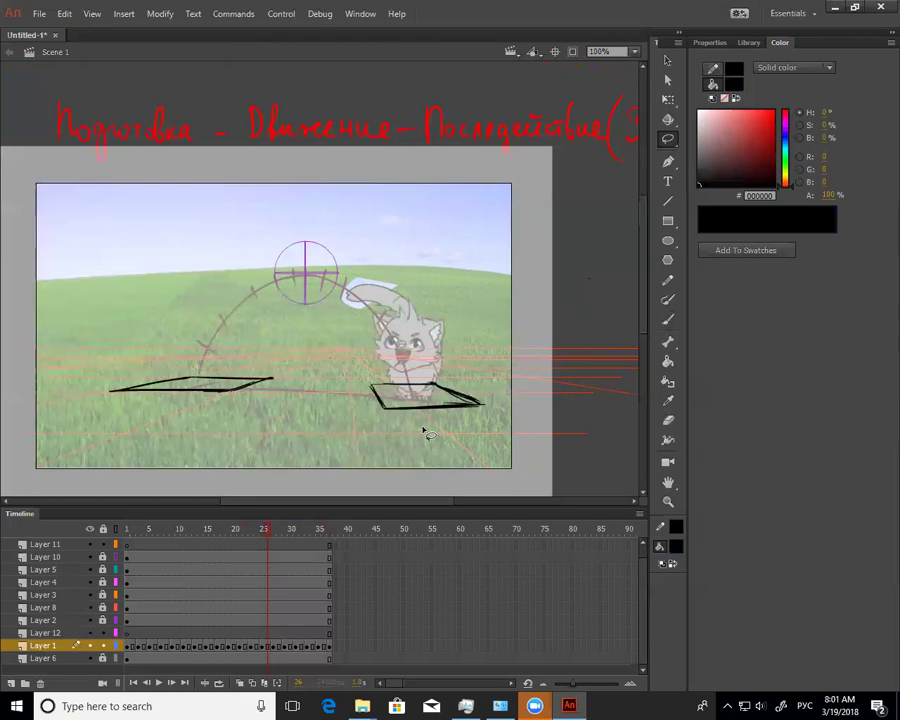
key(z)
alt+click(317, 373)
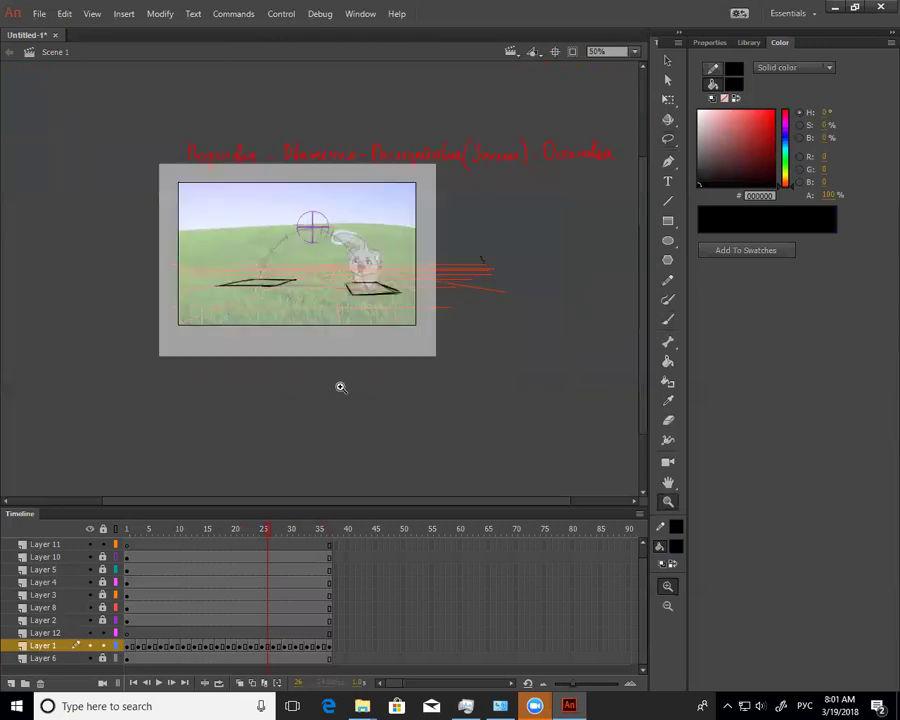
drag(452, 392, 462, 424)
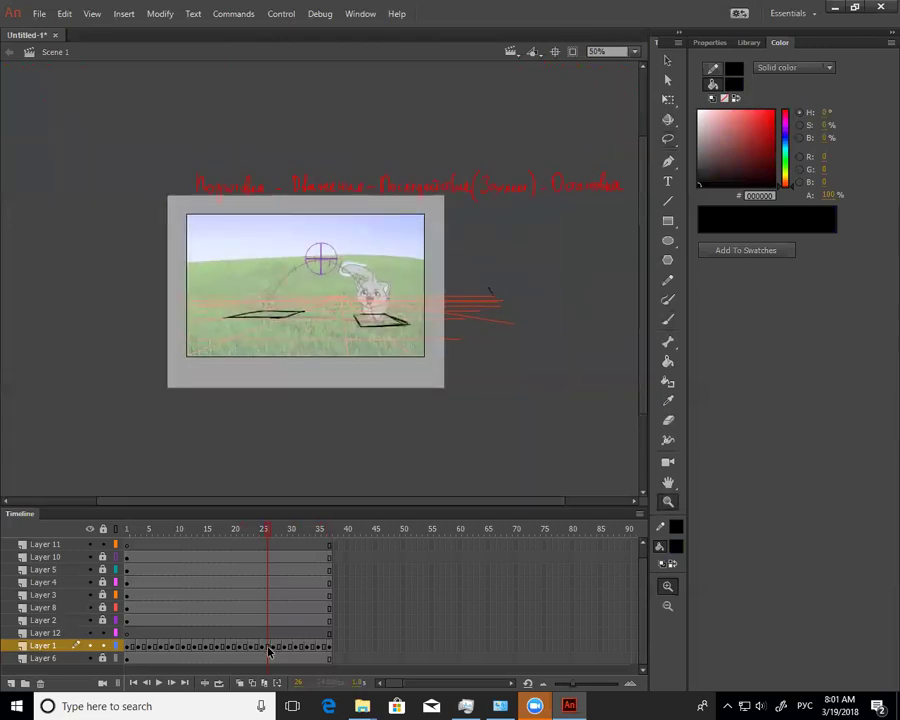